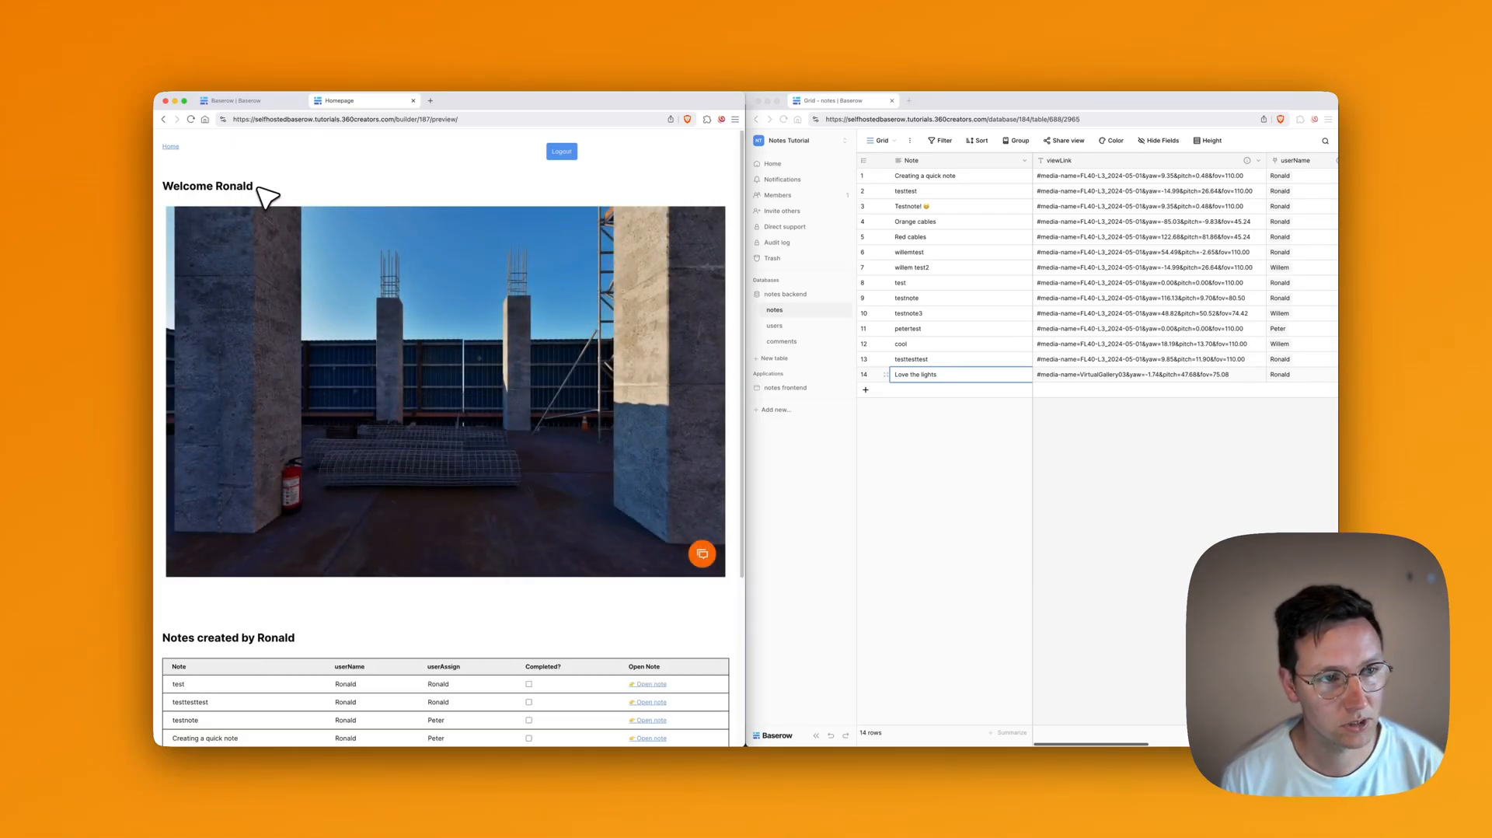
Step: Start a new note in the 360 tour and capture the pillar with the extinguisher
drag(465, 393, 277, 381)
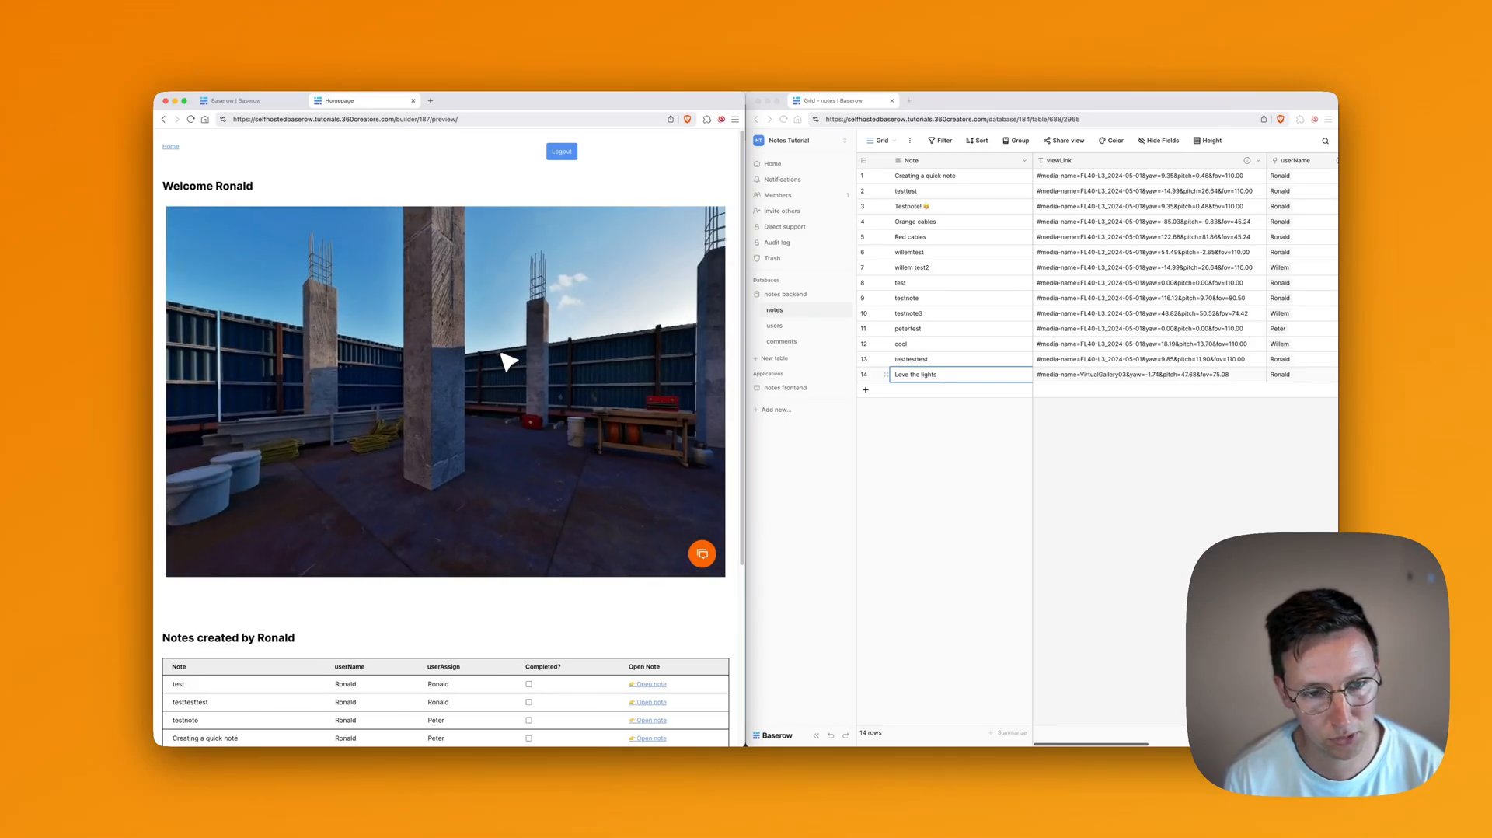
click(702, 554)
drag(622, 427, 533, 420)
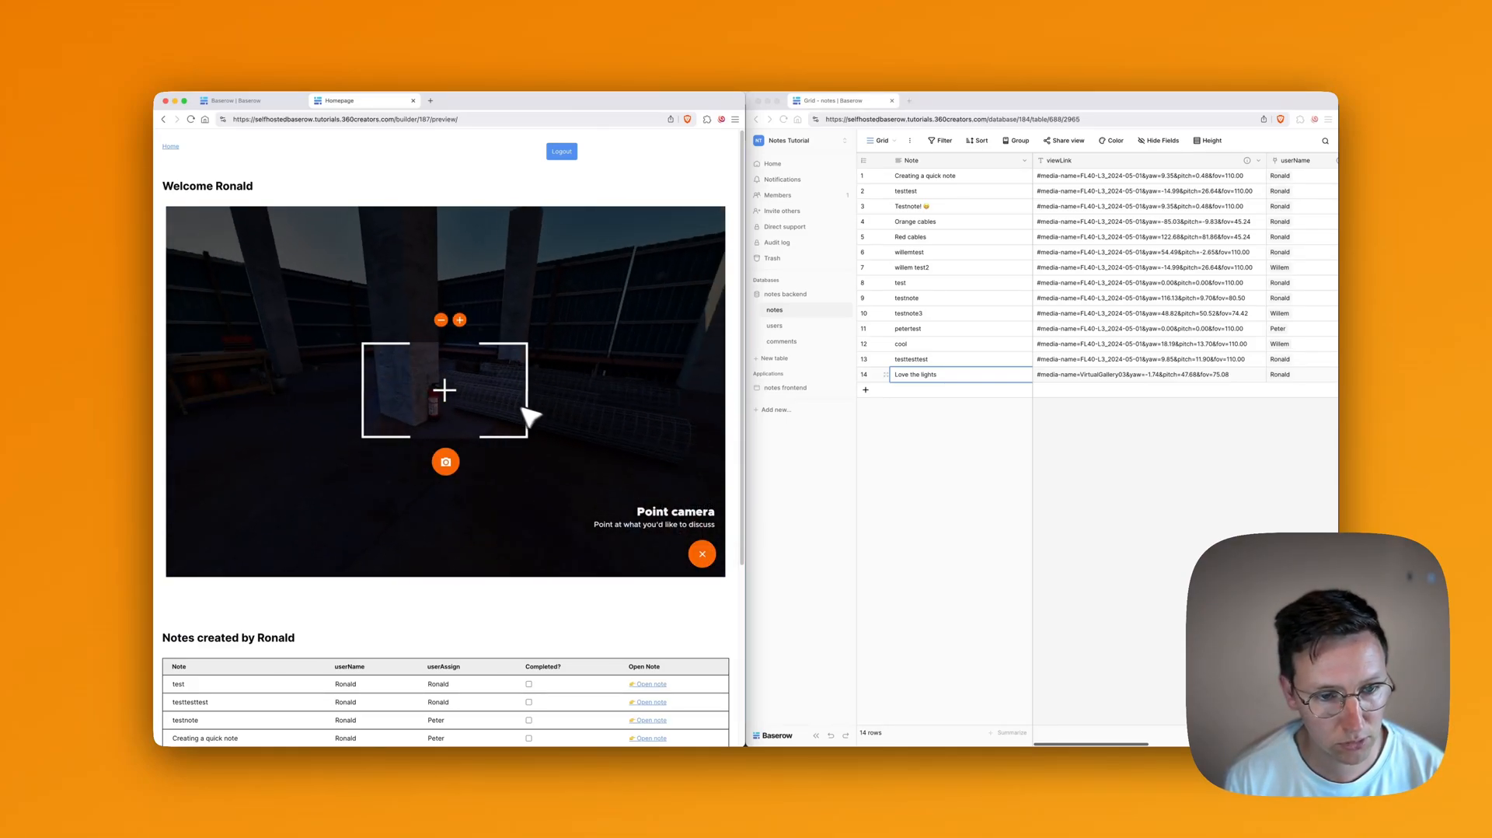
click(451, 464)
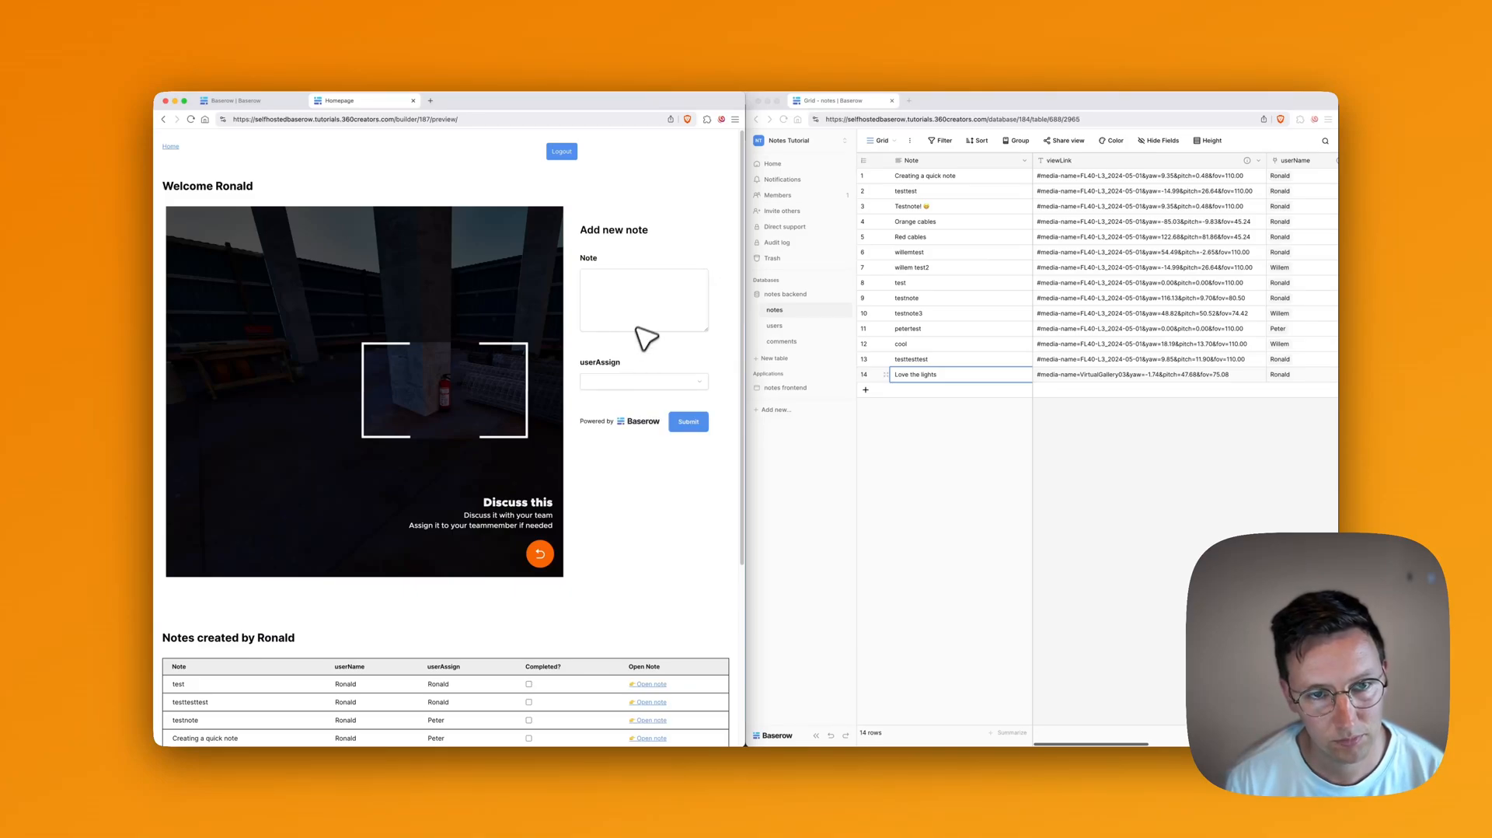
Step: Write the note 'Go hang that up man', assign it to a teammate, and submit it
click(647, 326)
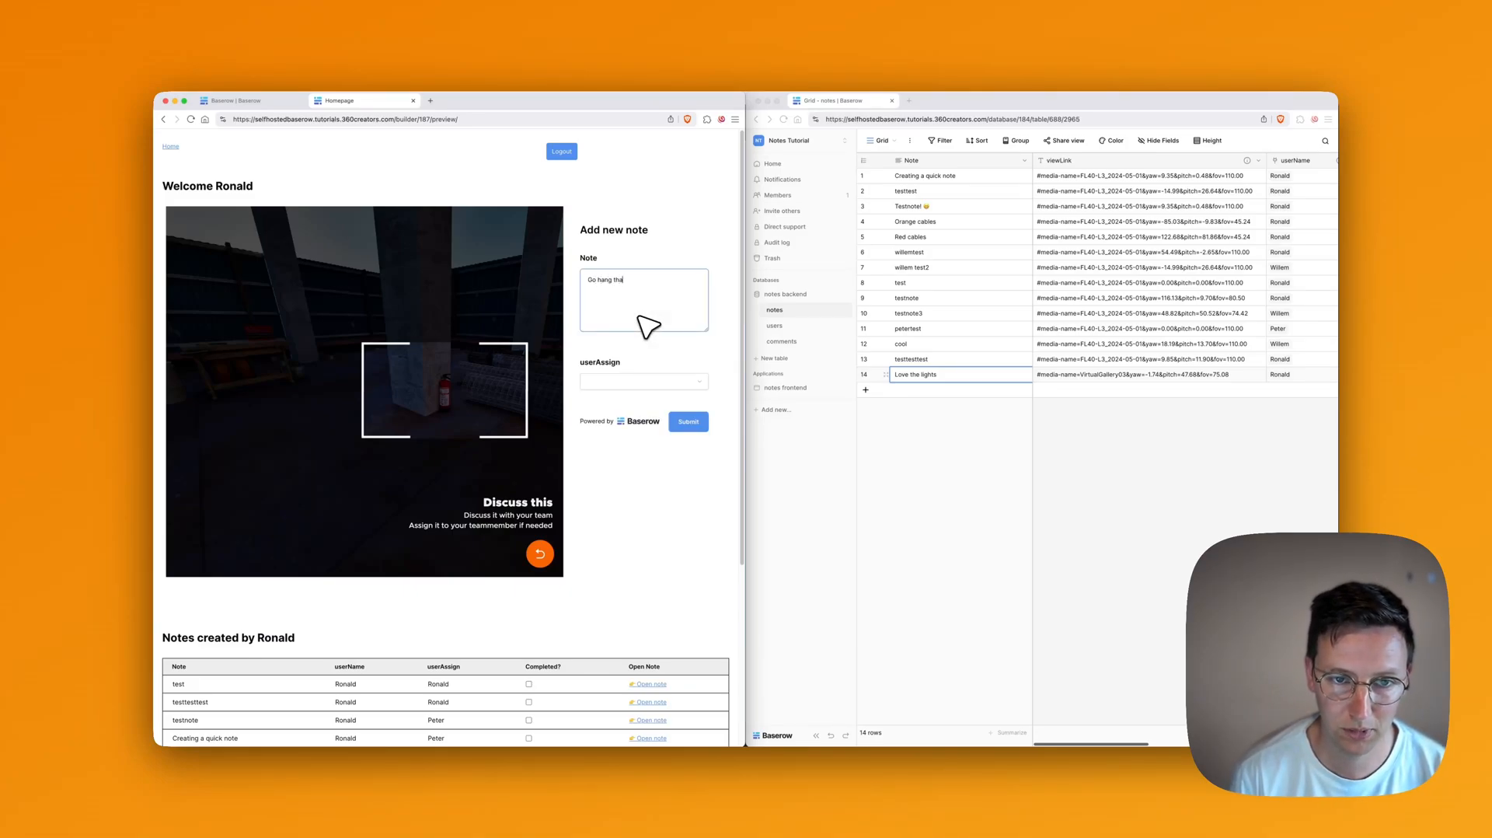
key(Tab)
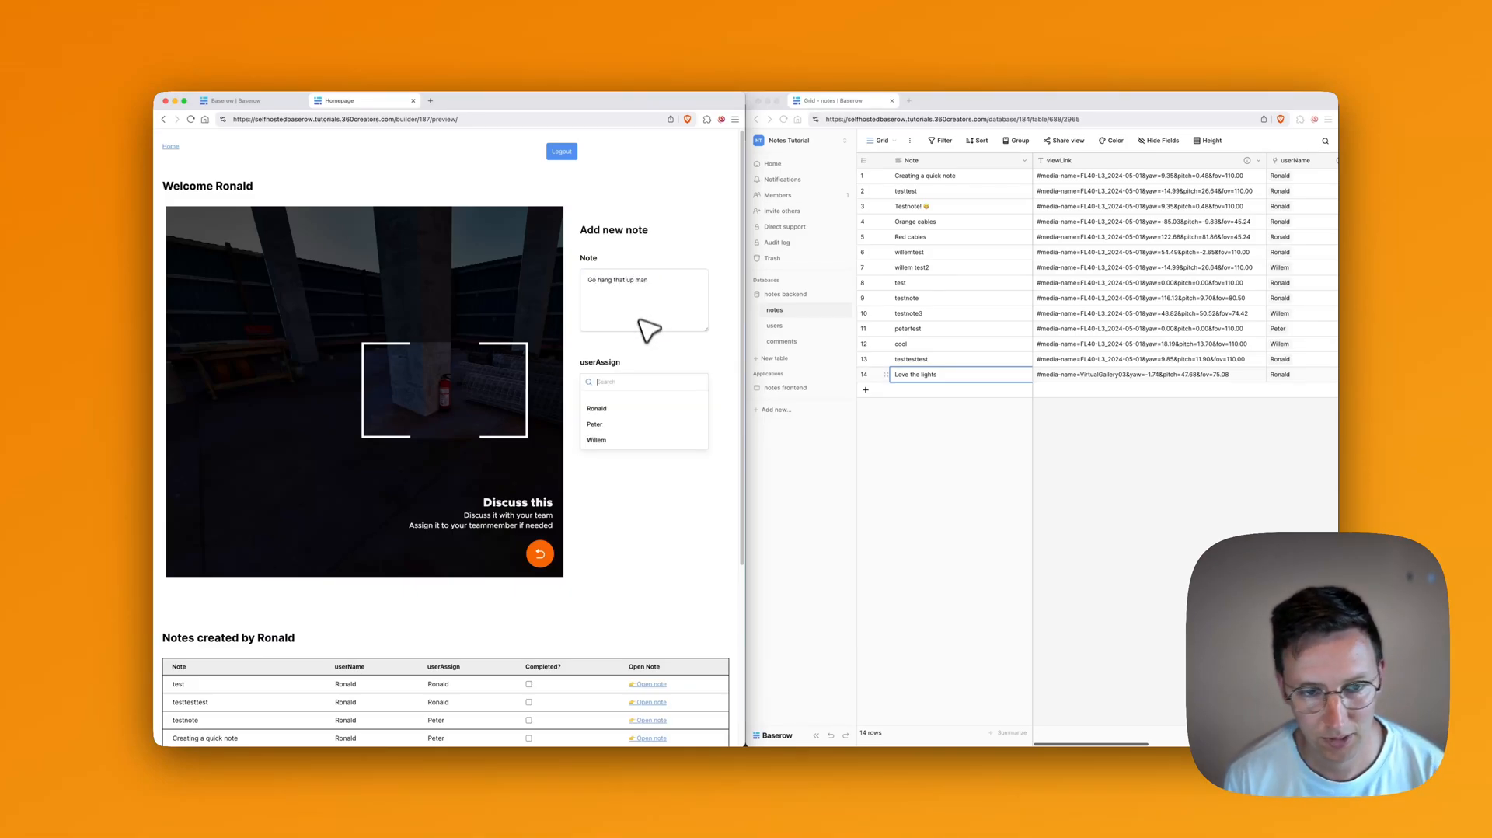
click(604, 411)
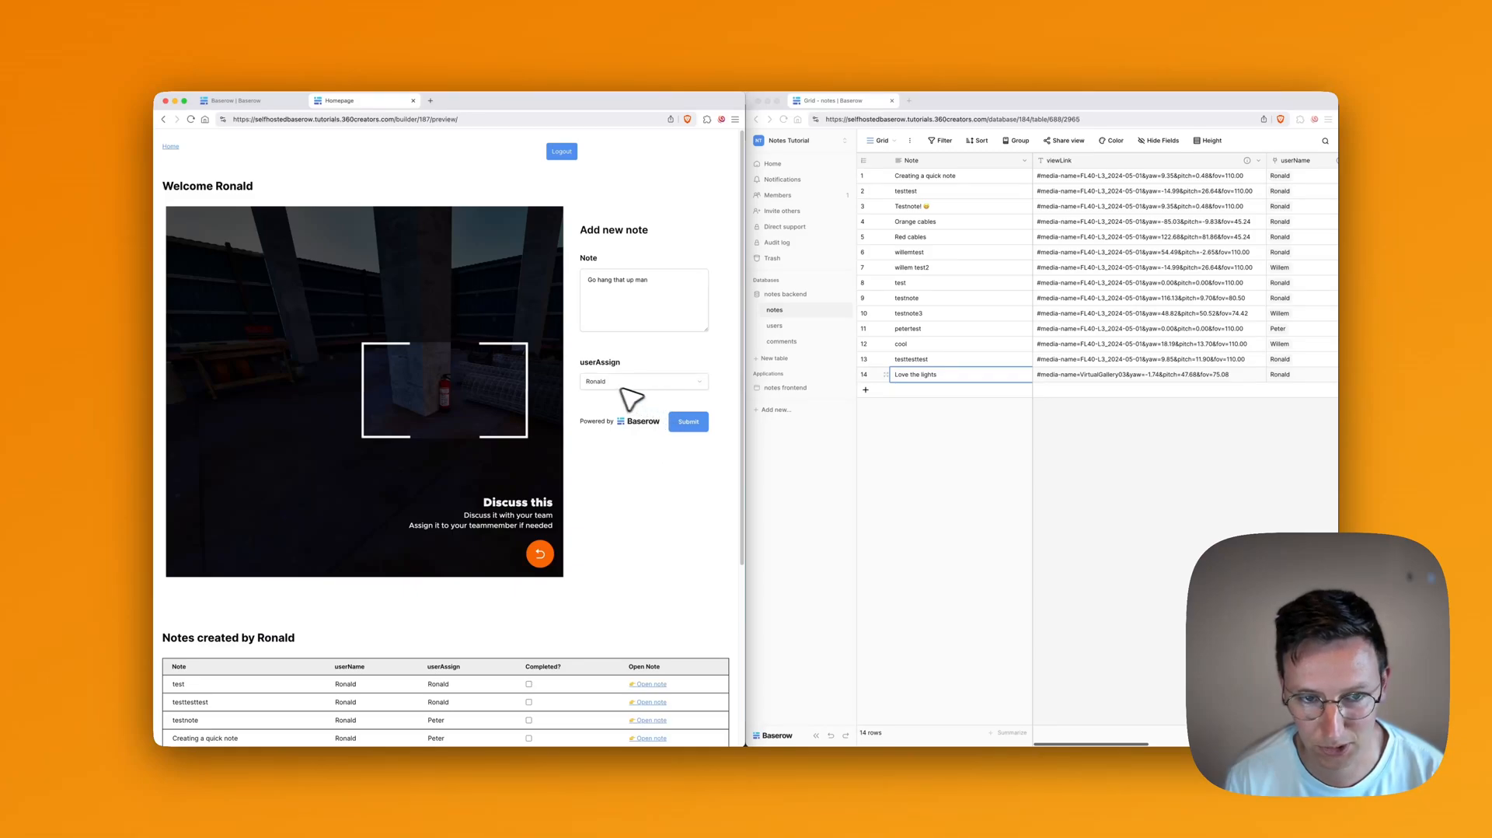
click(686, 424)
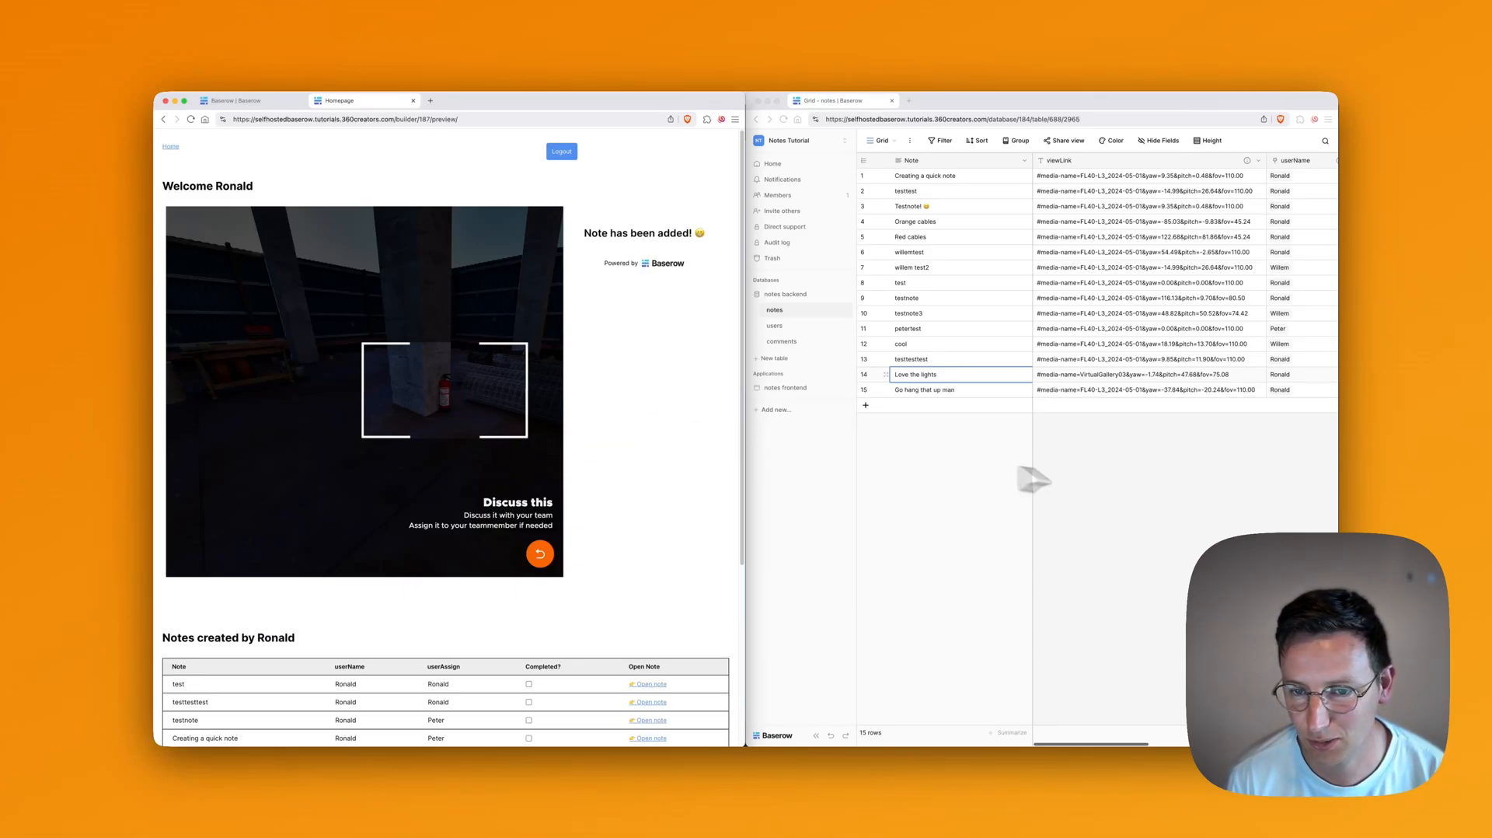
Step: Check the new row 15 in the notes table, then return to the homepage preview
click(1089, 458)
scroll(1201, 395, right, 2)
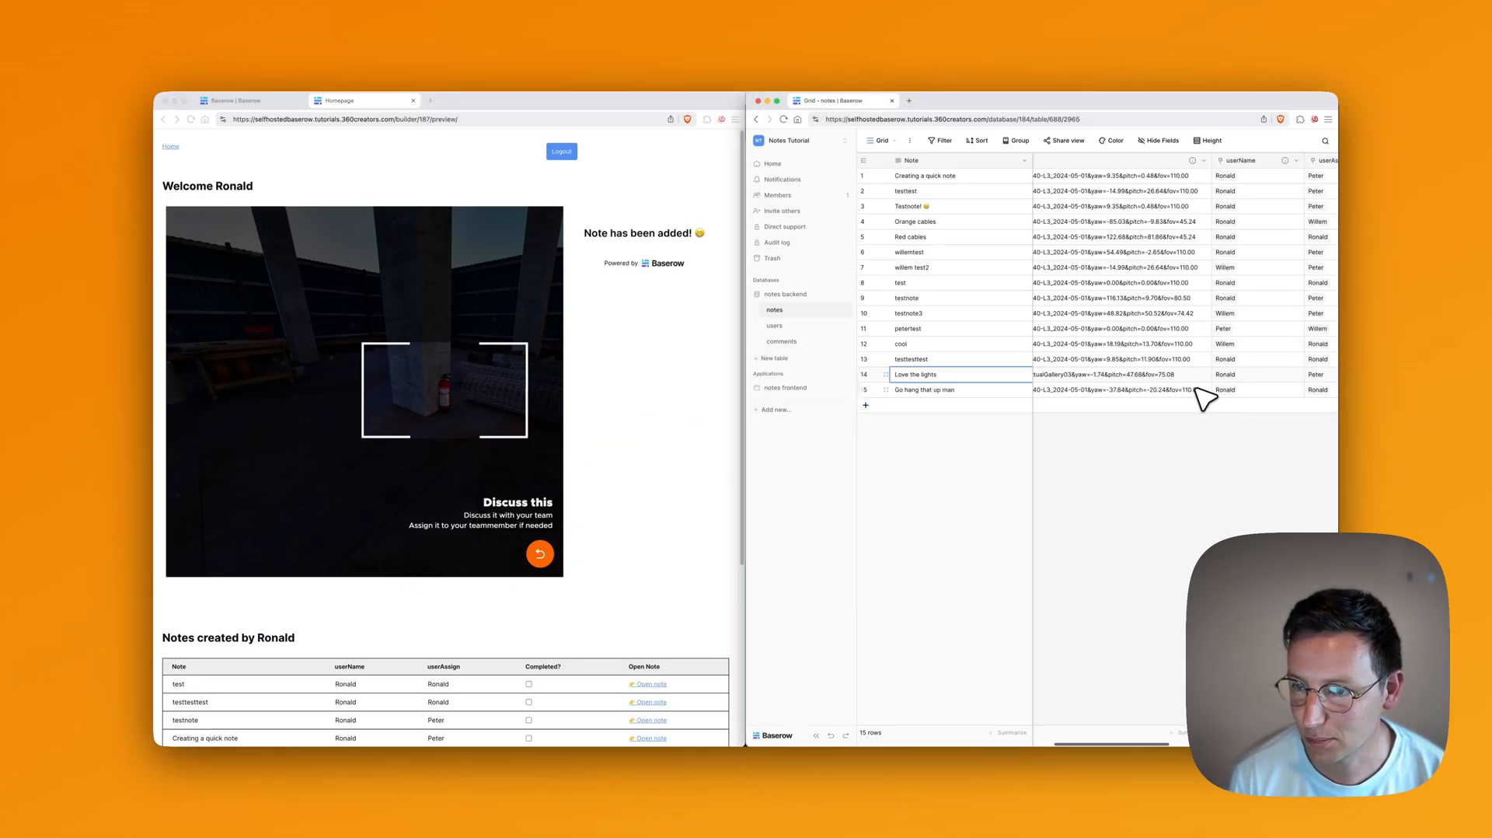
scroll(1203, 398, left, 3)
click(699, 548)
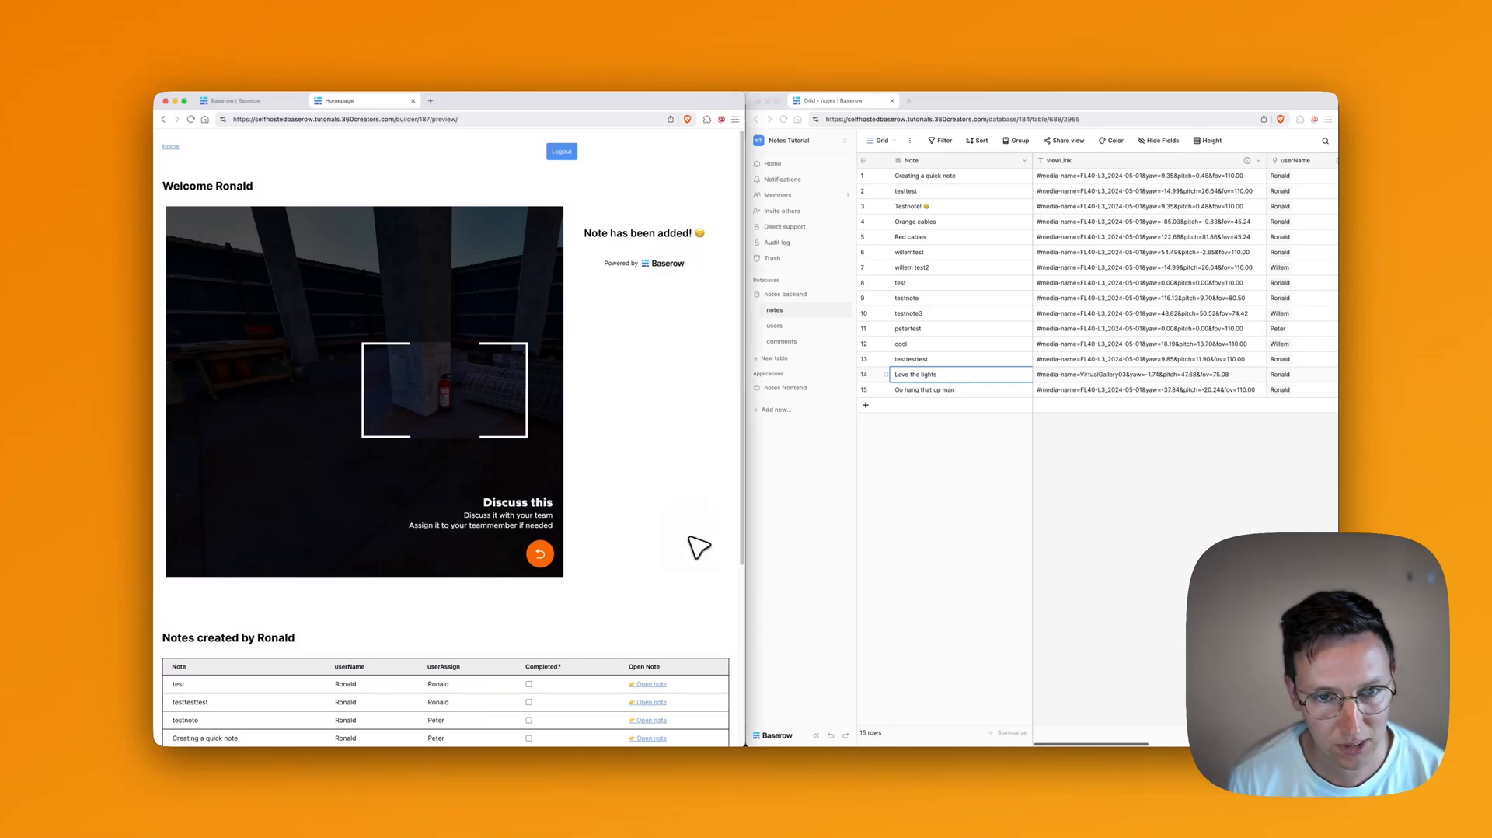
scroll(699, 548, down, 5)
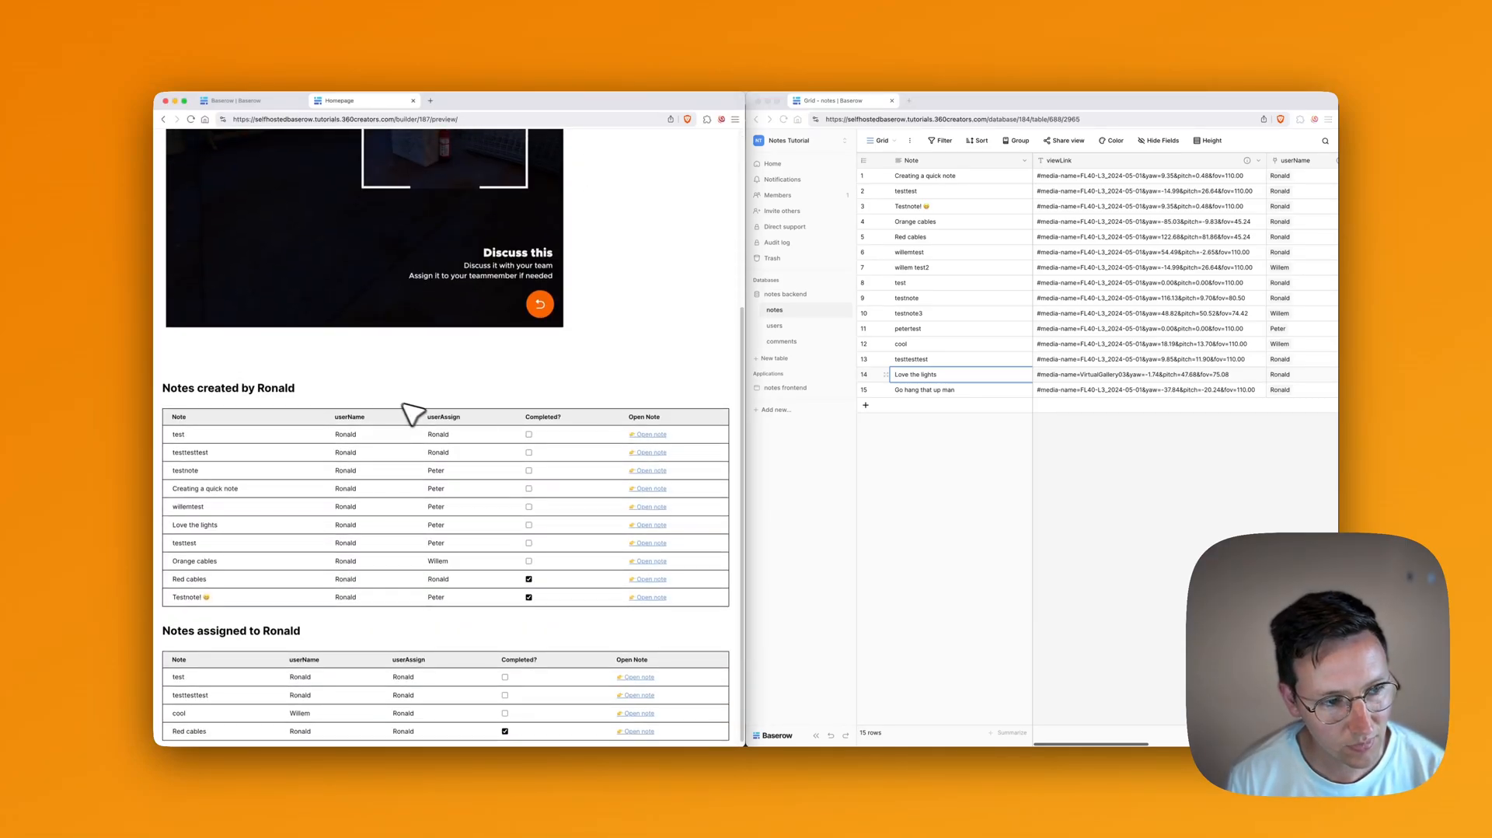
Step: Scroll the homepage preview down to the 'Creating a quick note' row
scroll(319, 441, down, 1)
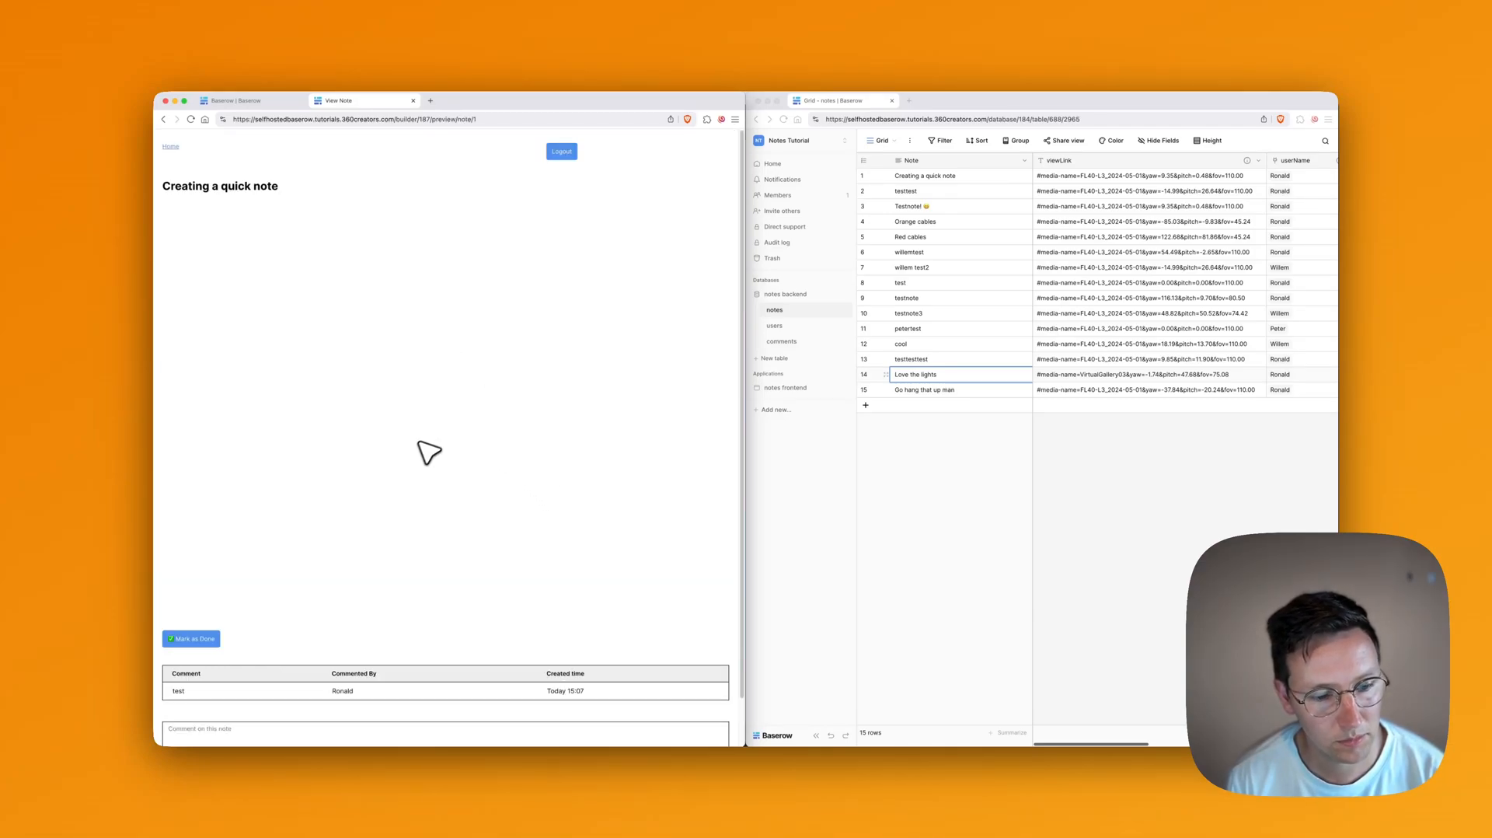
Step: Post the comment 'Hello there!' on the 'Creating a quick note' page
scroll(366, 591, down, 1)
click(251, 693)
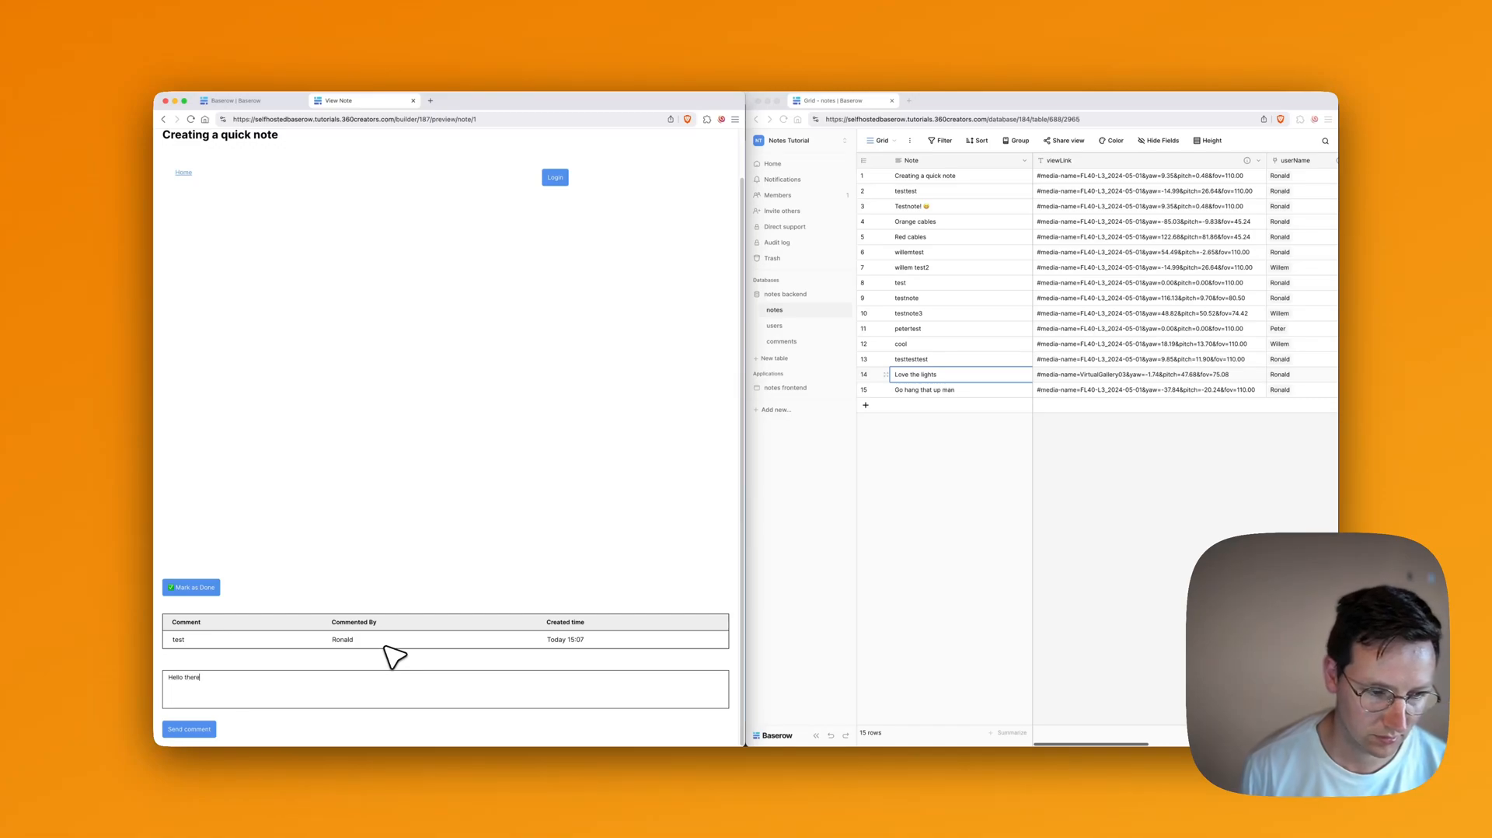
text(Hello theree)
key(BackSpace)
text(!)
click(206, 729)
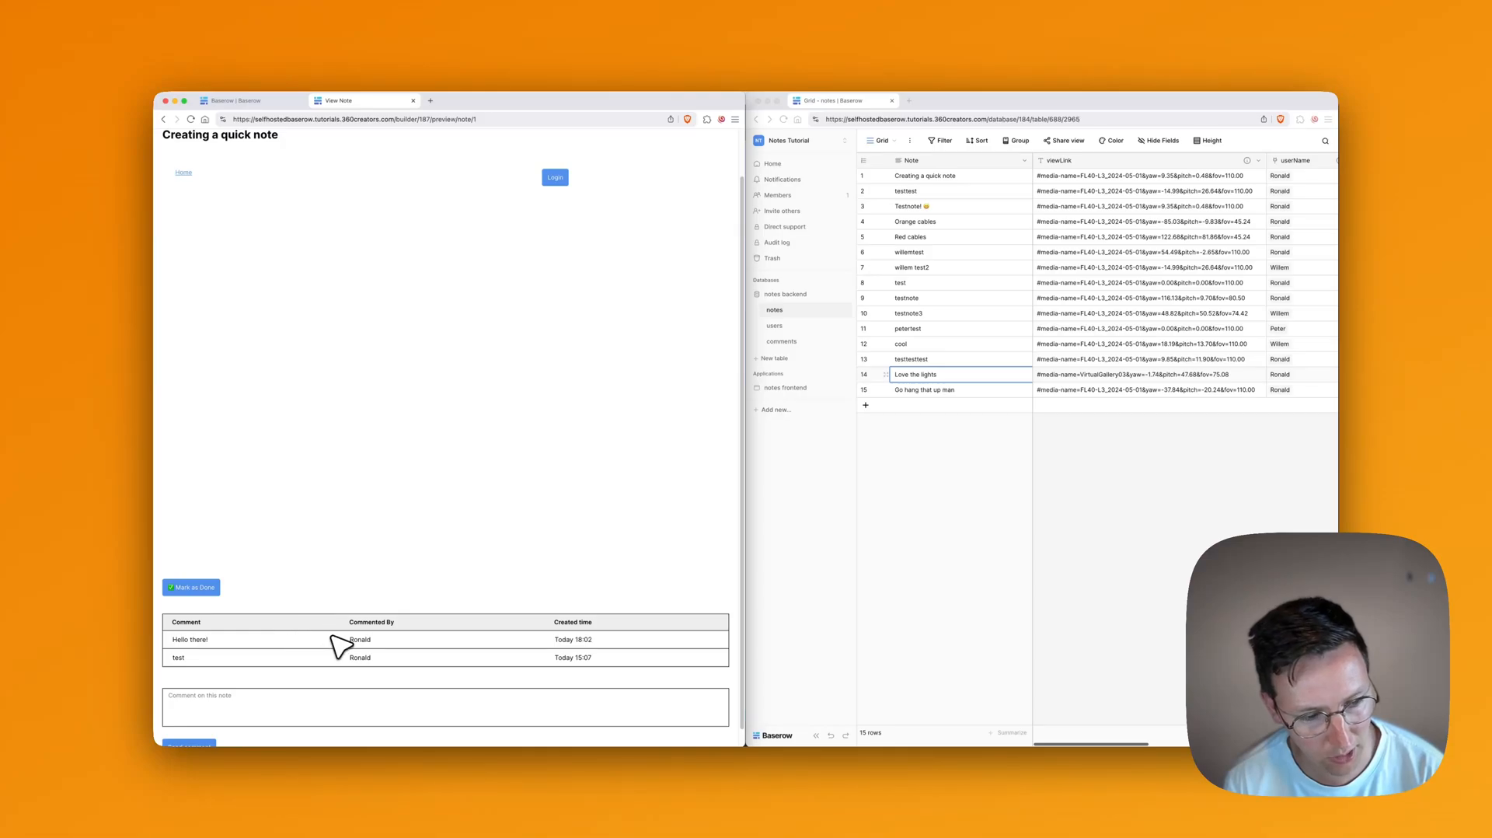
scroll(241, 661, down, 1)
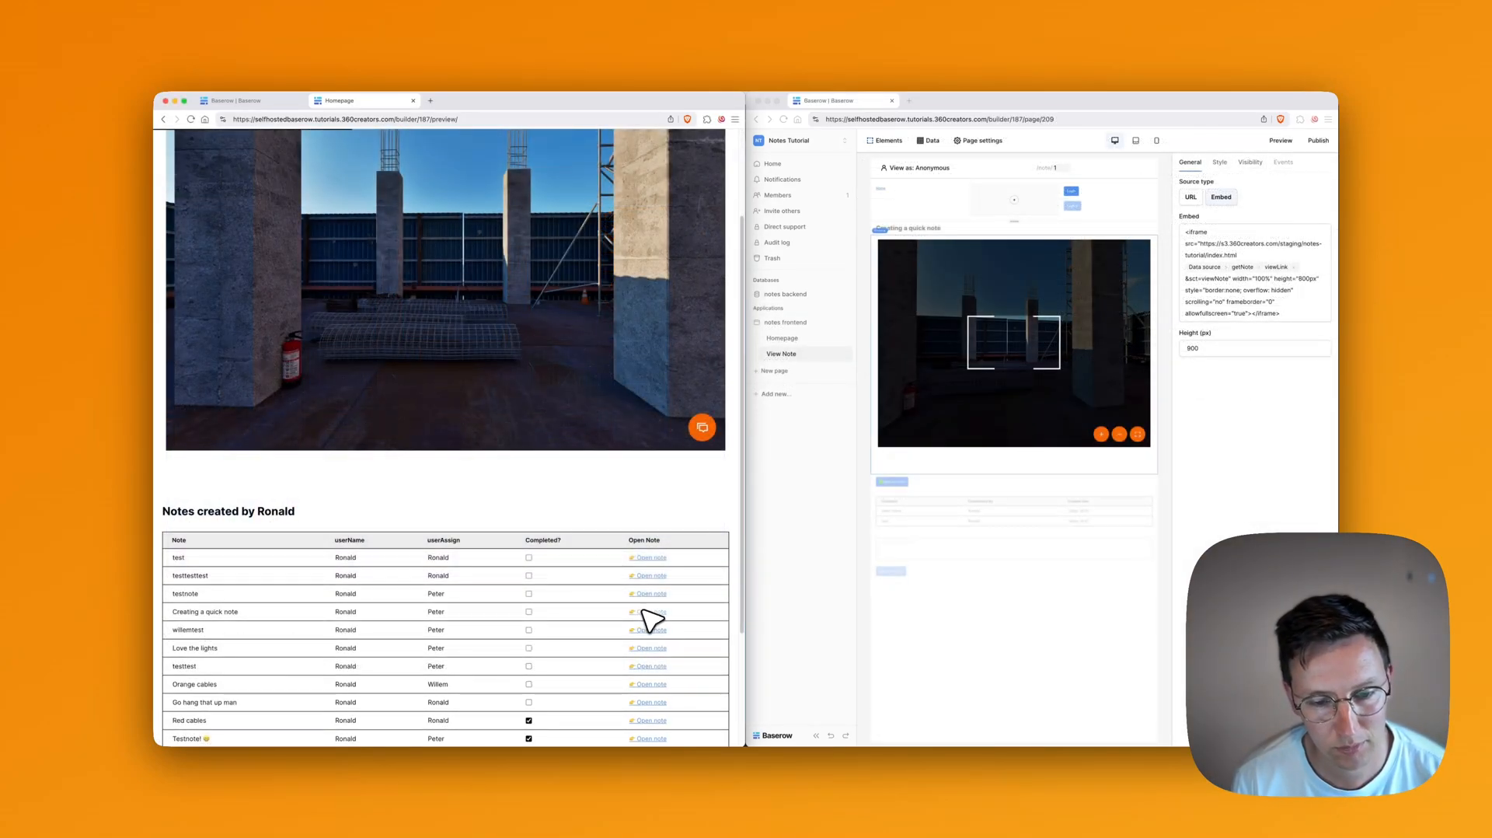
Step: Open 'Creating a quick note', zoom its 360 view in and out, and mark it Done
click(645, 611)
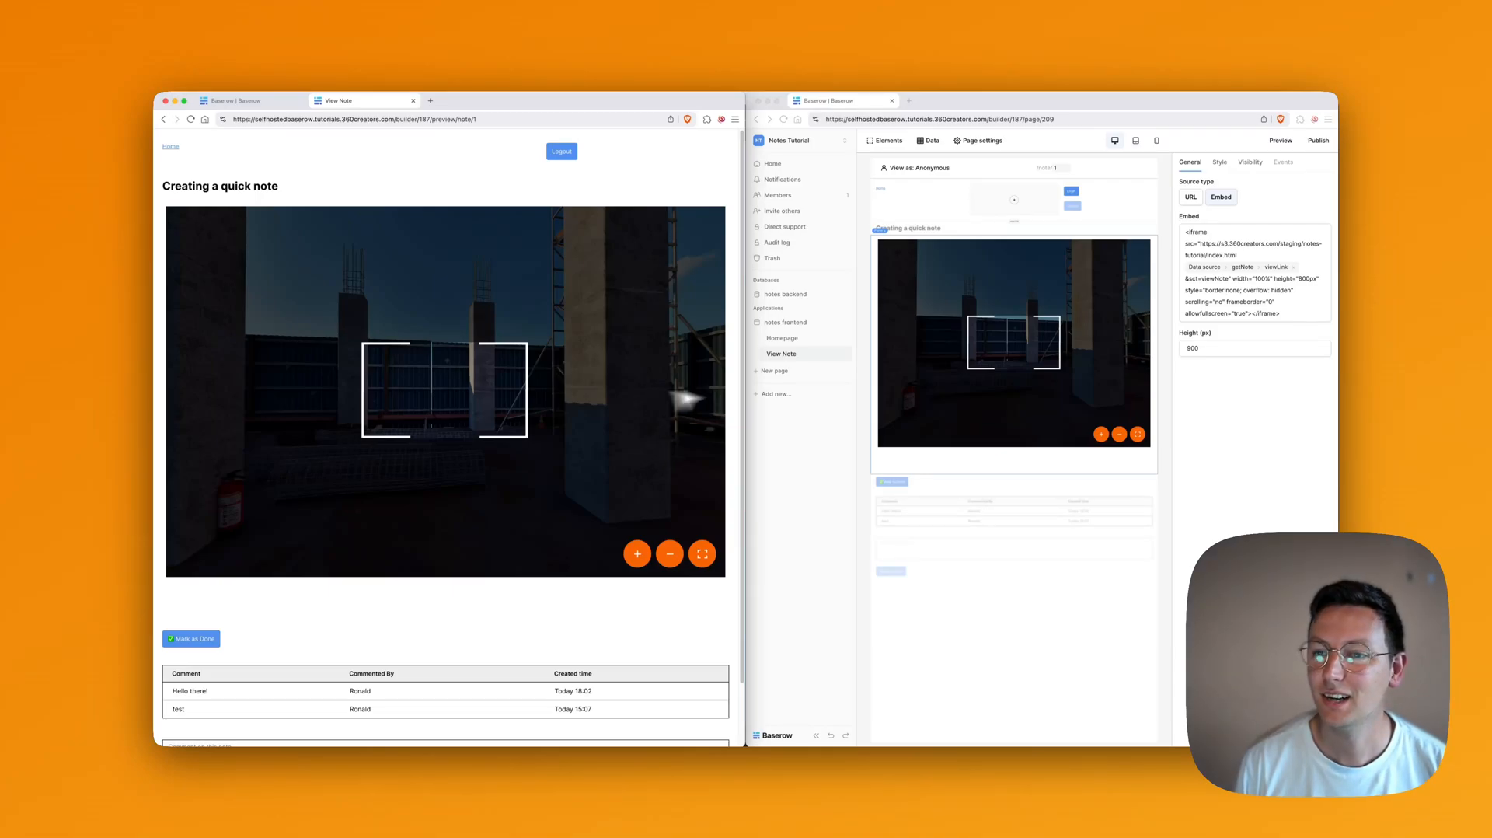
scroll(583, 457, down, 2)
scroll(591, 444, down, 1)
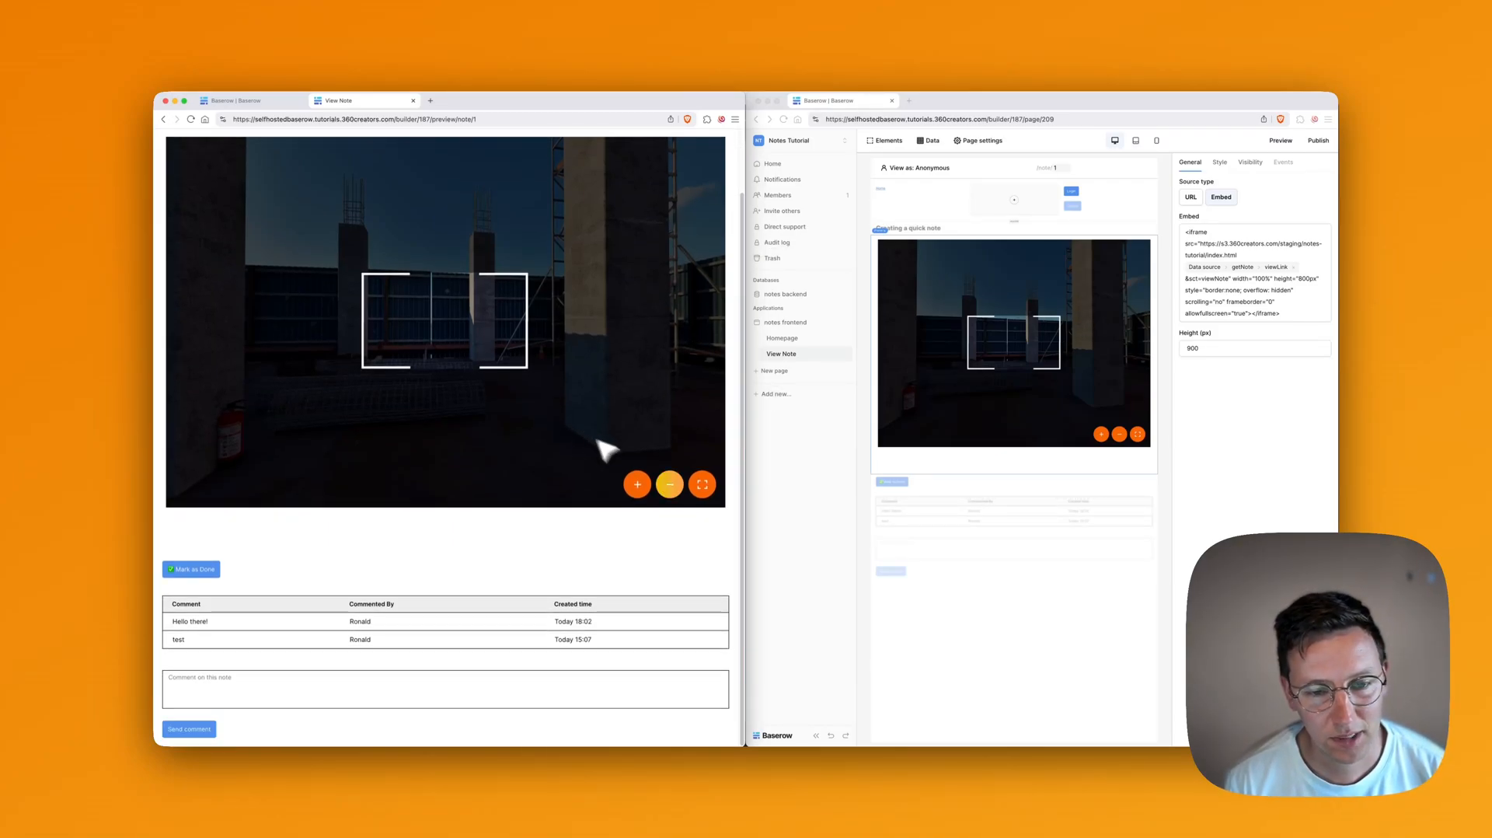
click(646, 488)
click(671, 488)
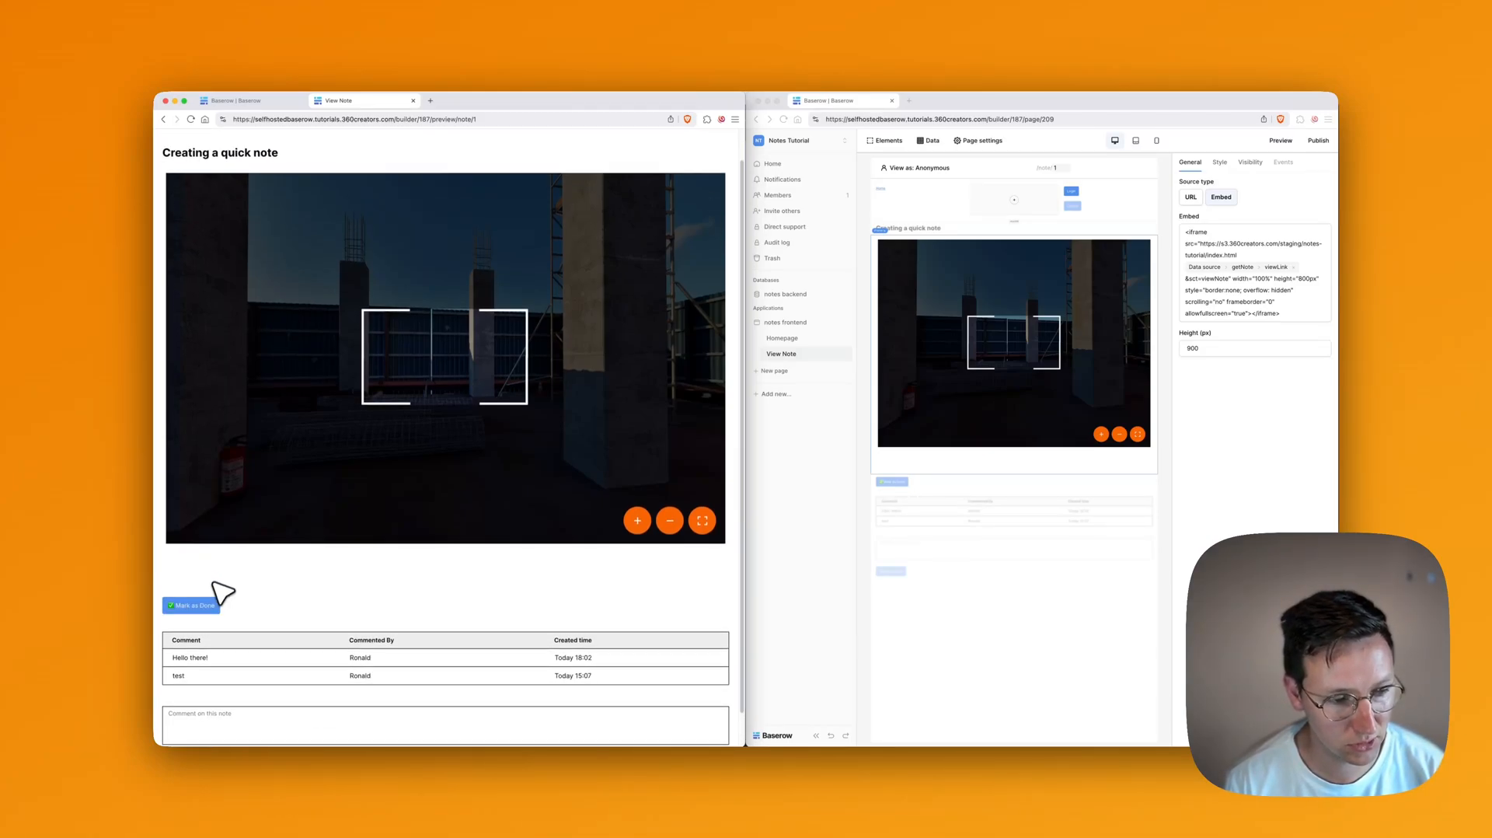
click(203, 605)
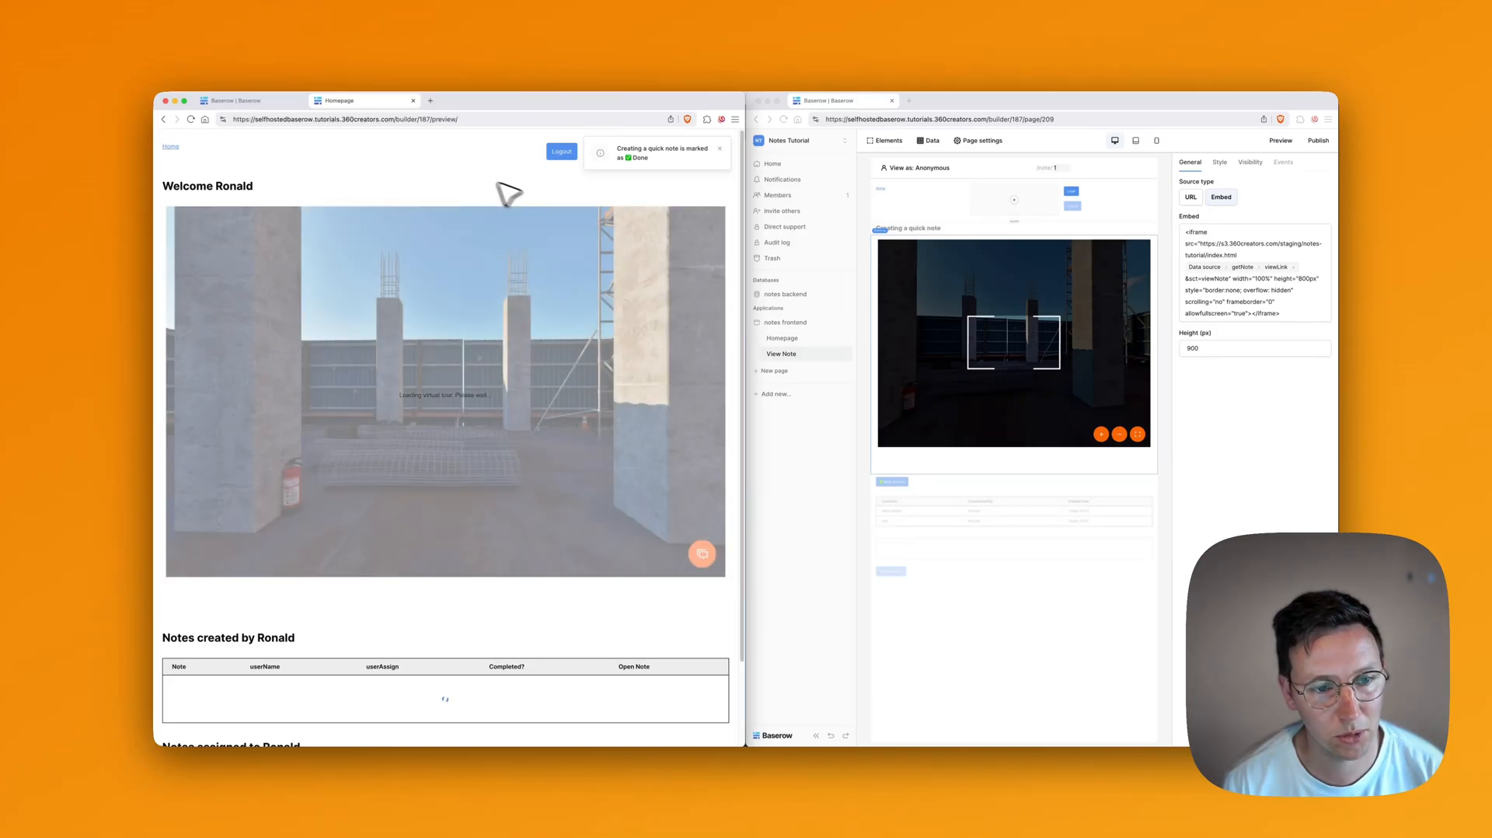
Step: Scroll down to see 'Creating a quick note' under Completed, then scroll back up
scroll(483, 317, down, 5)
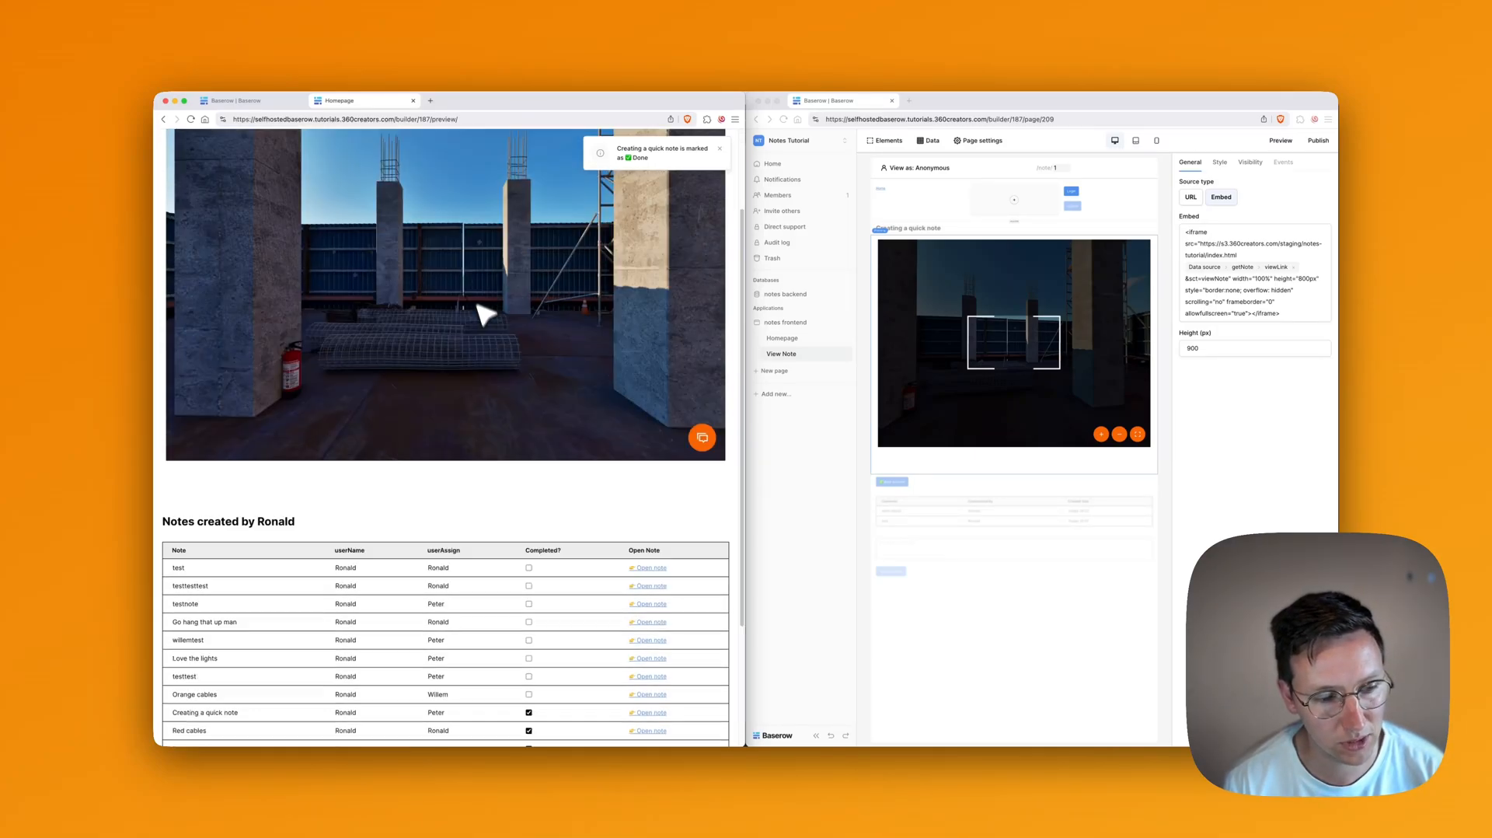
scroll(574, 333, down, 1)
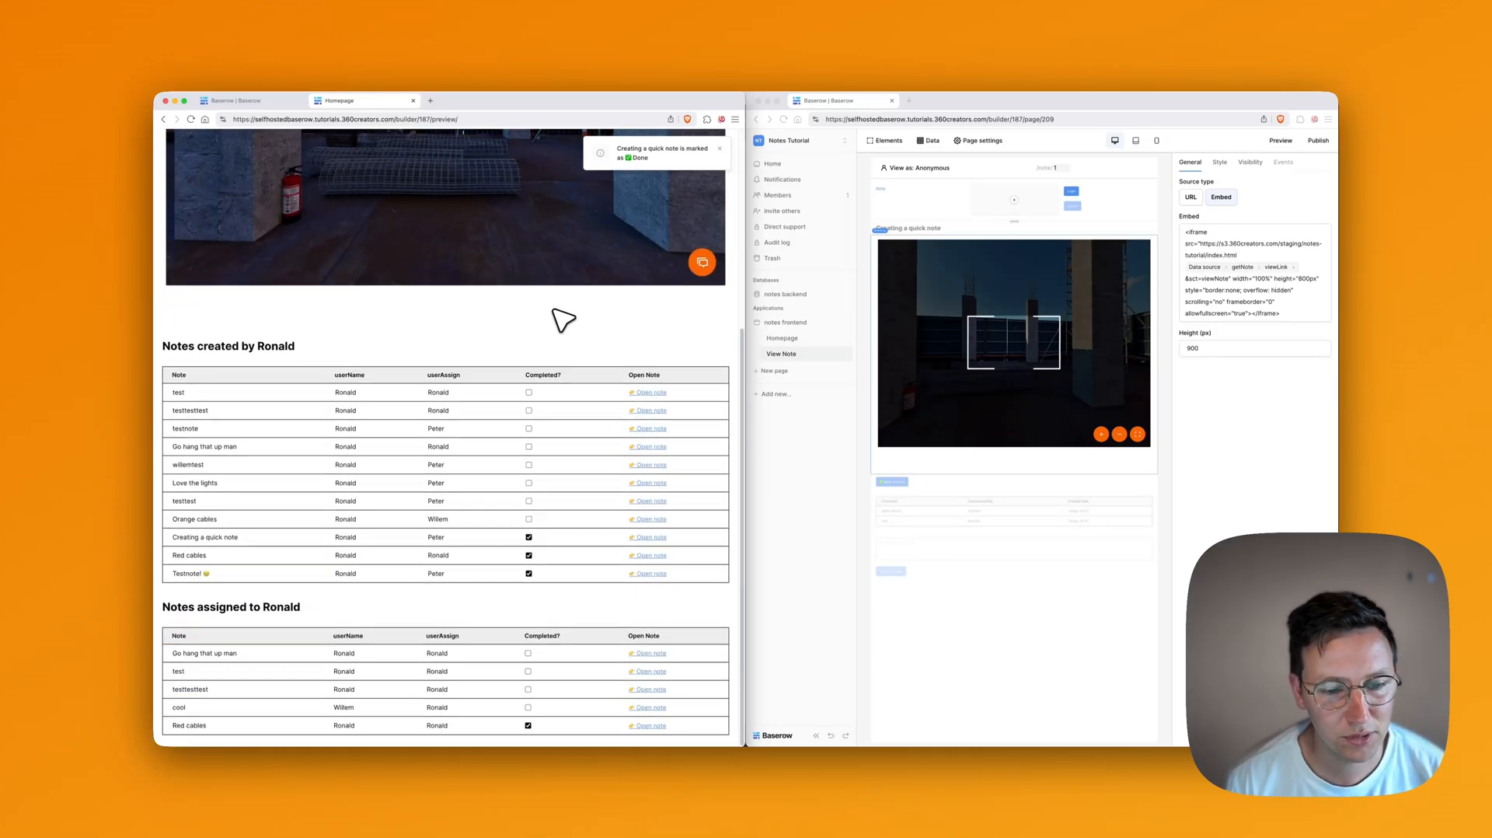
scroll(563, 318, up, 5)
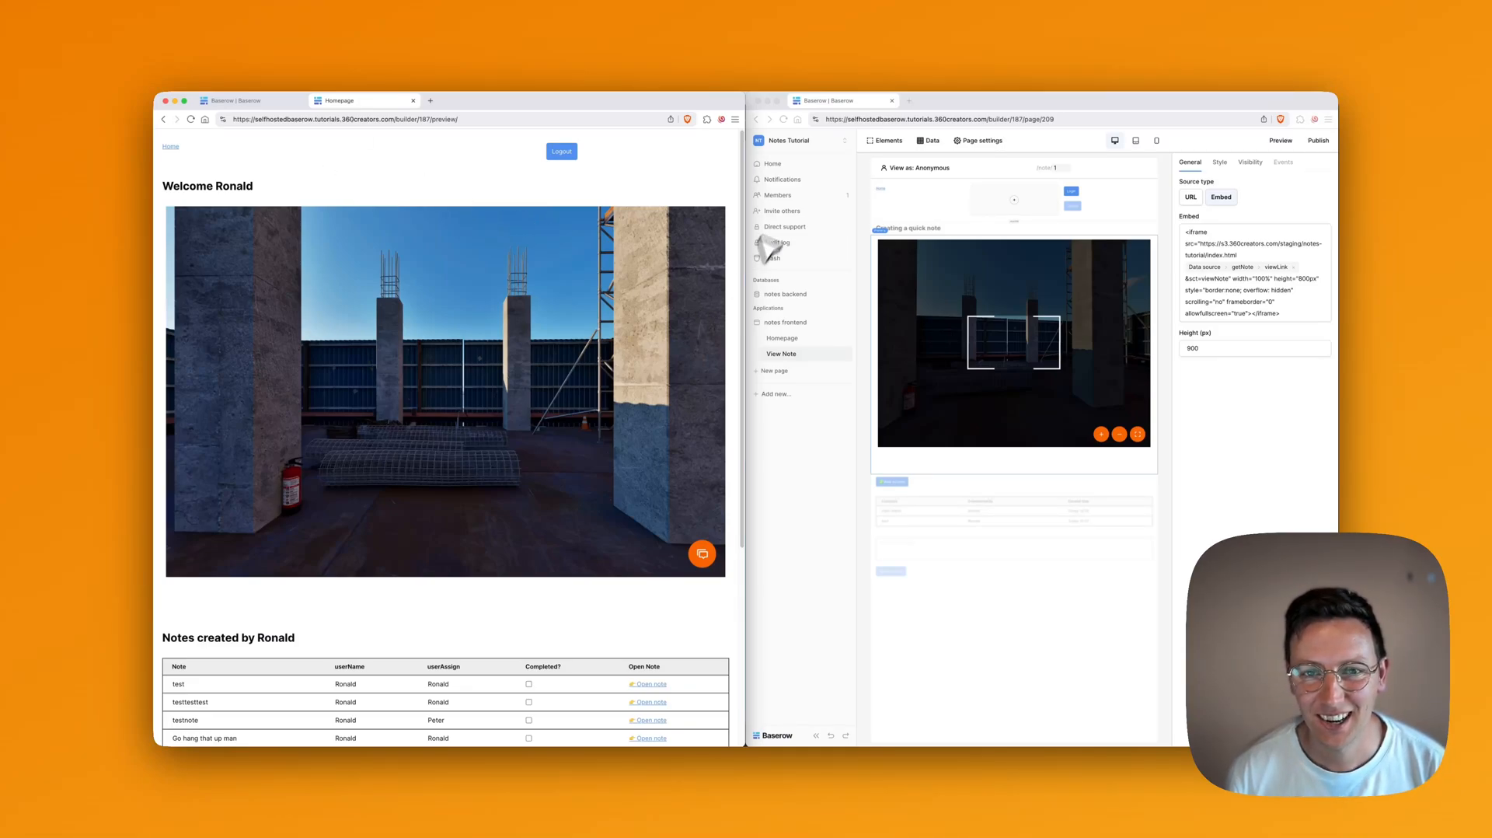
Step: Maximise the Baserow window and open the notes table in the notes backend database
click(925, 98)
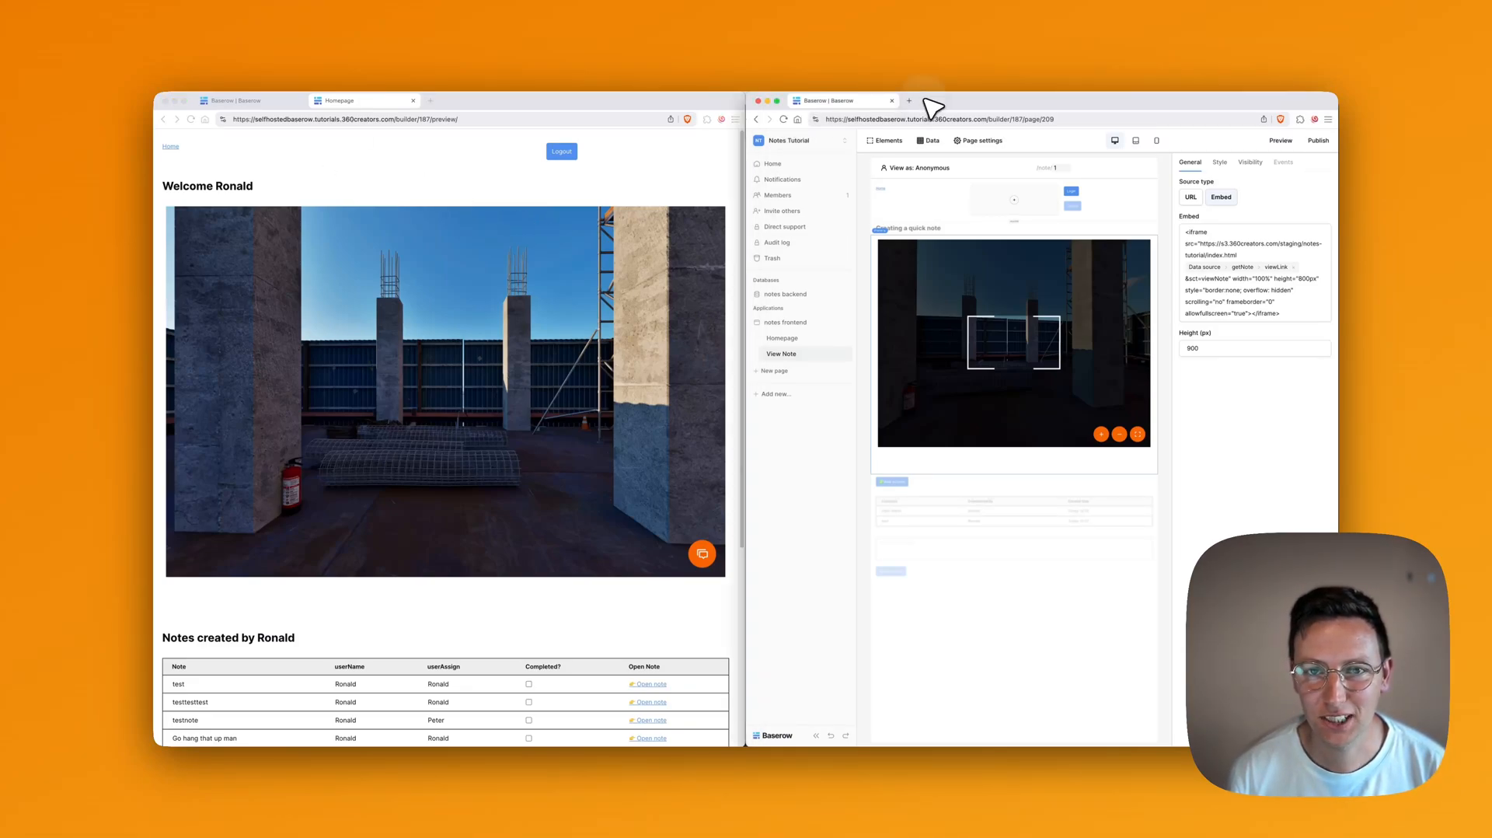
double_click(752, 94)
click(193, 295)
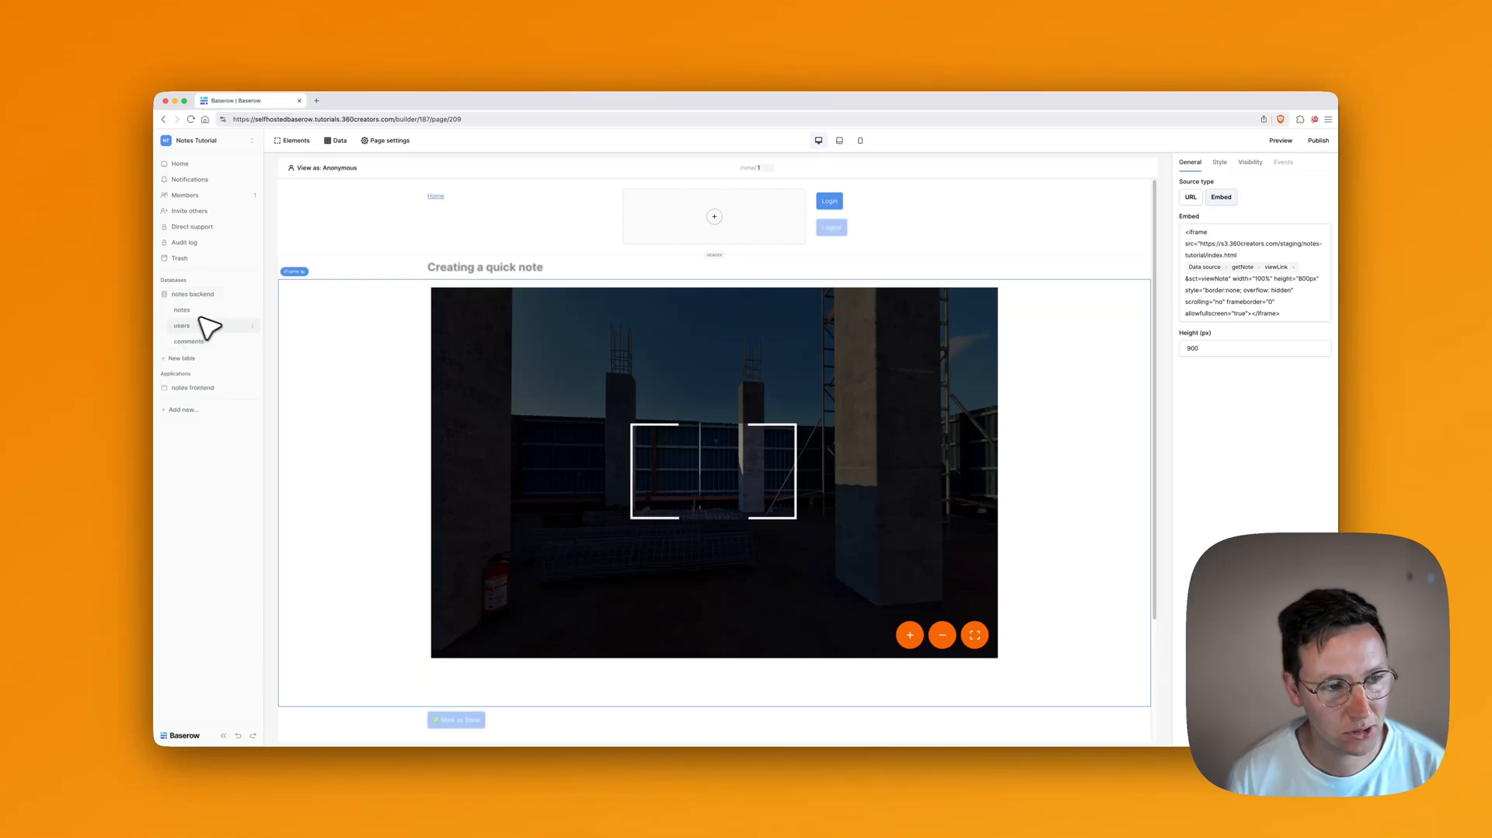
click(185, 310)
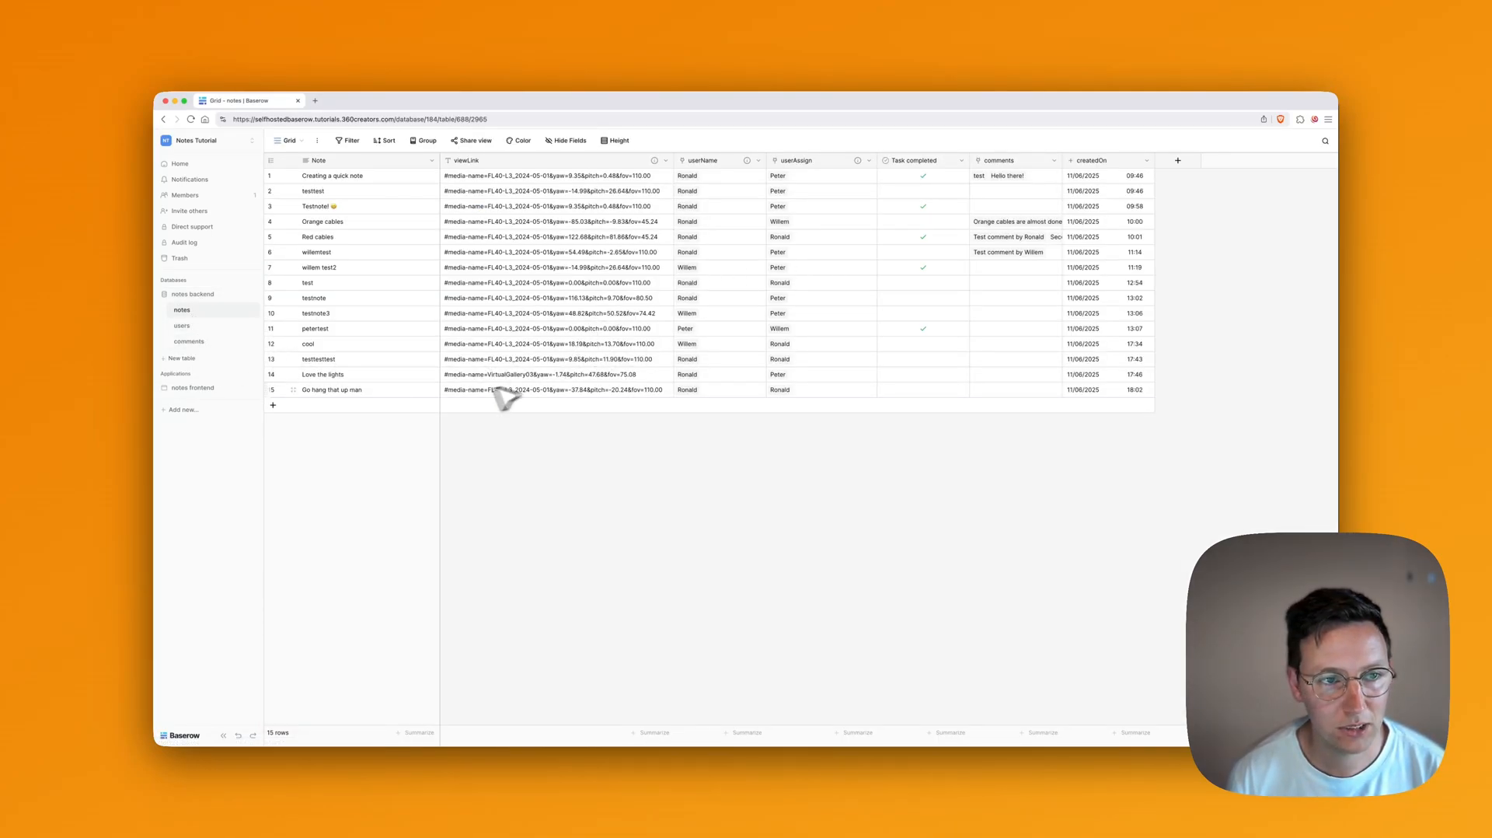
Step: Create a new table named 'projects'
click(187, 359)
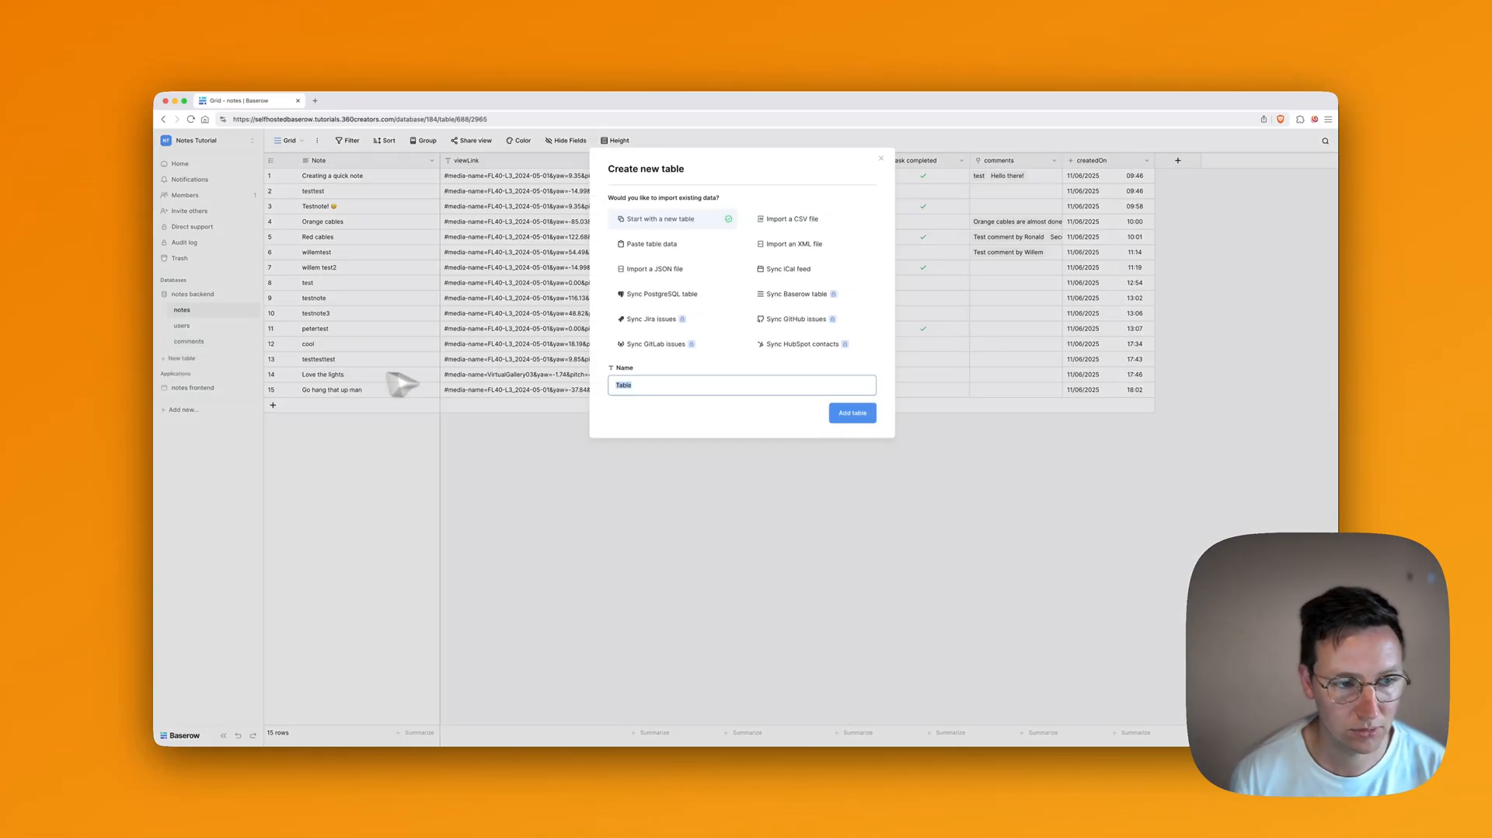
text(rp)
key(BackSpace)
key(BackSpace)
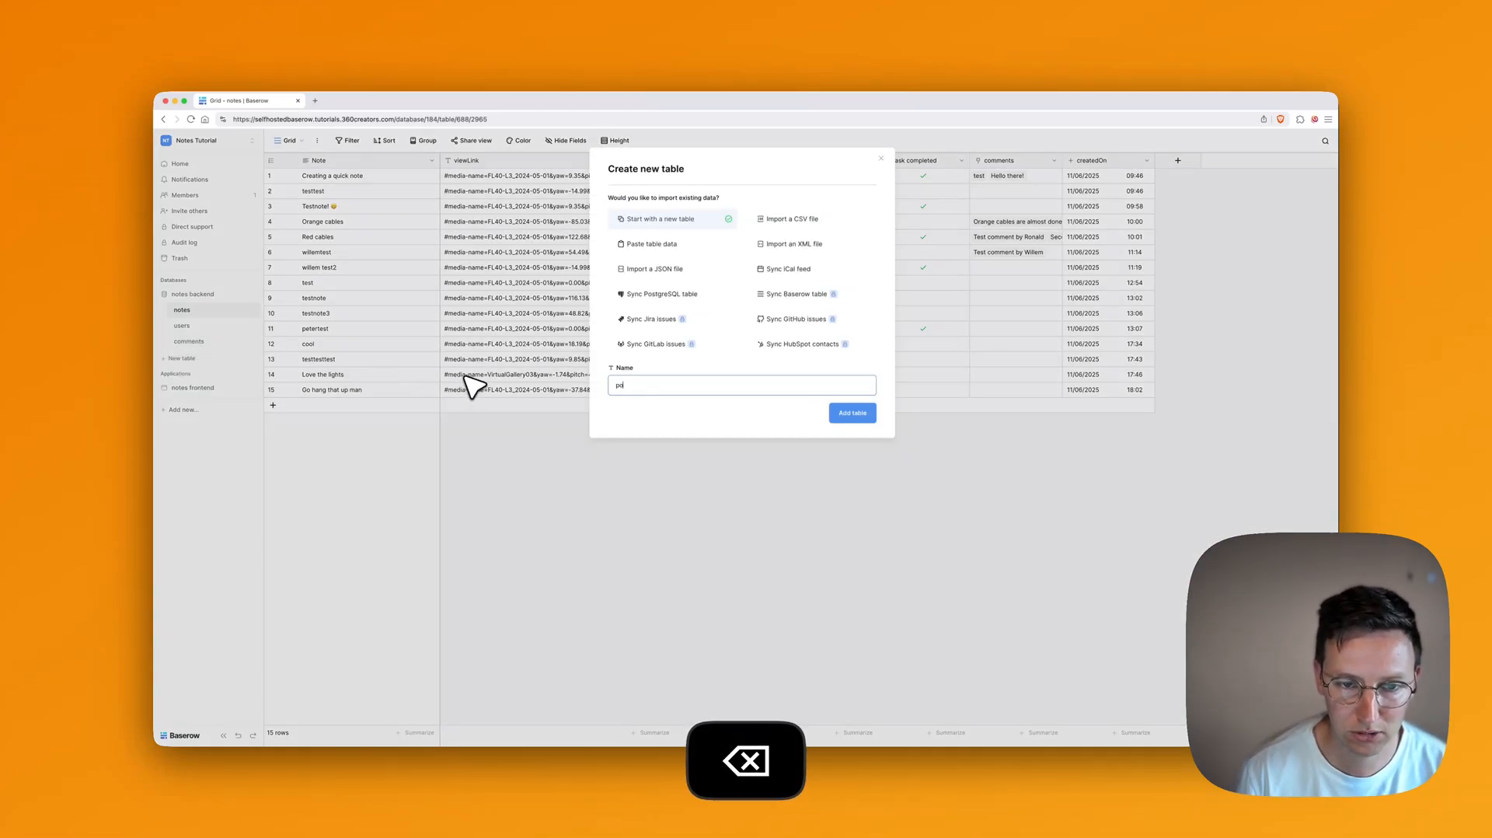
text(projects)
key(Return)
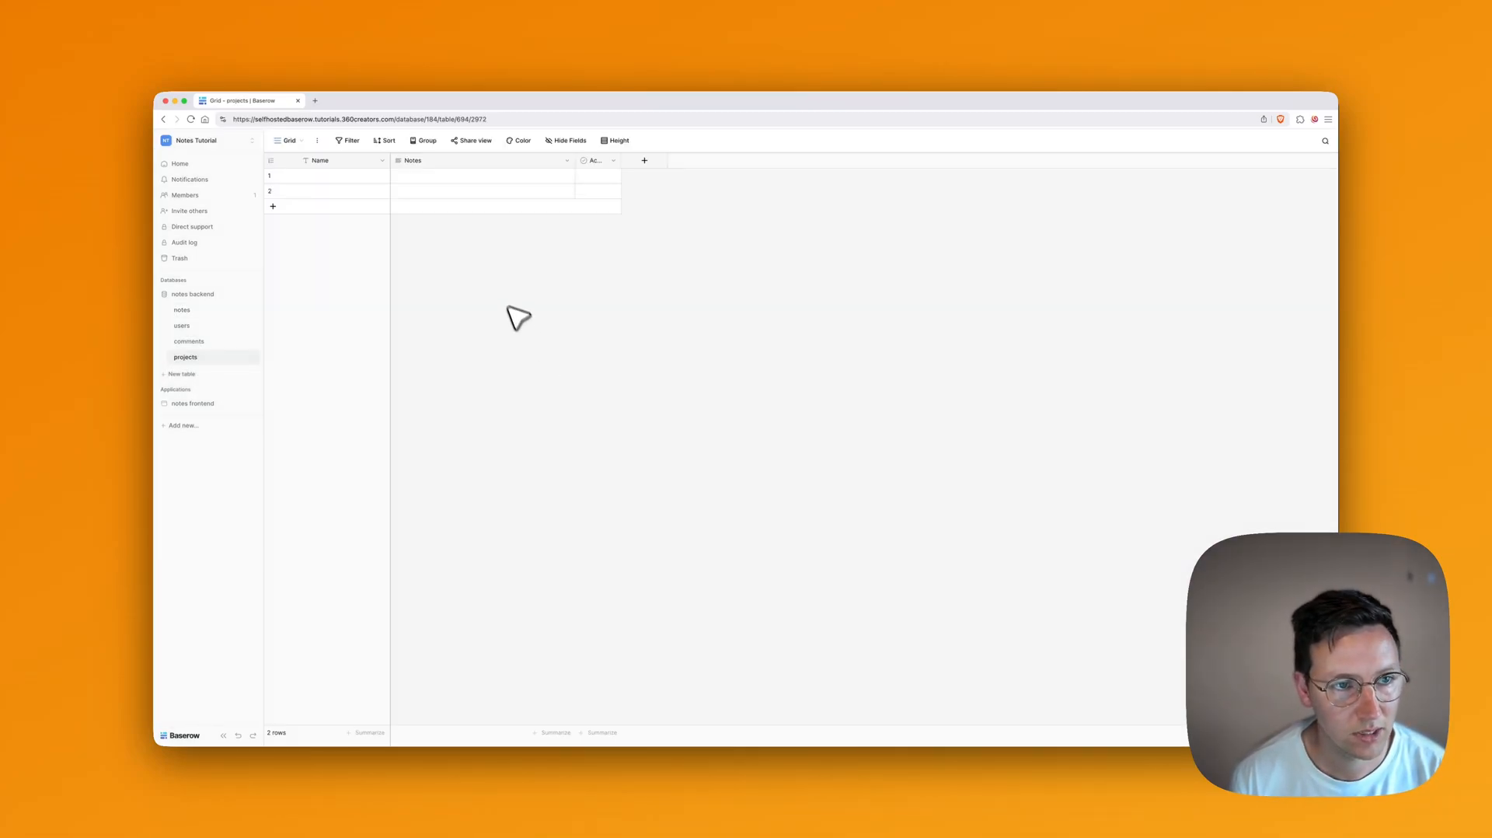
Step: Rename the Name field to projectId
click(381, 160)
click(362, 192)
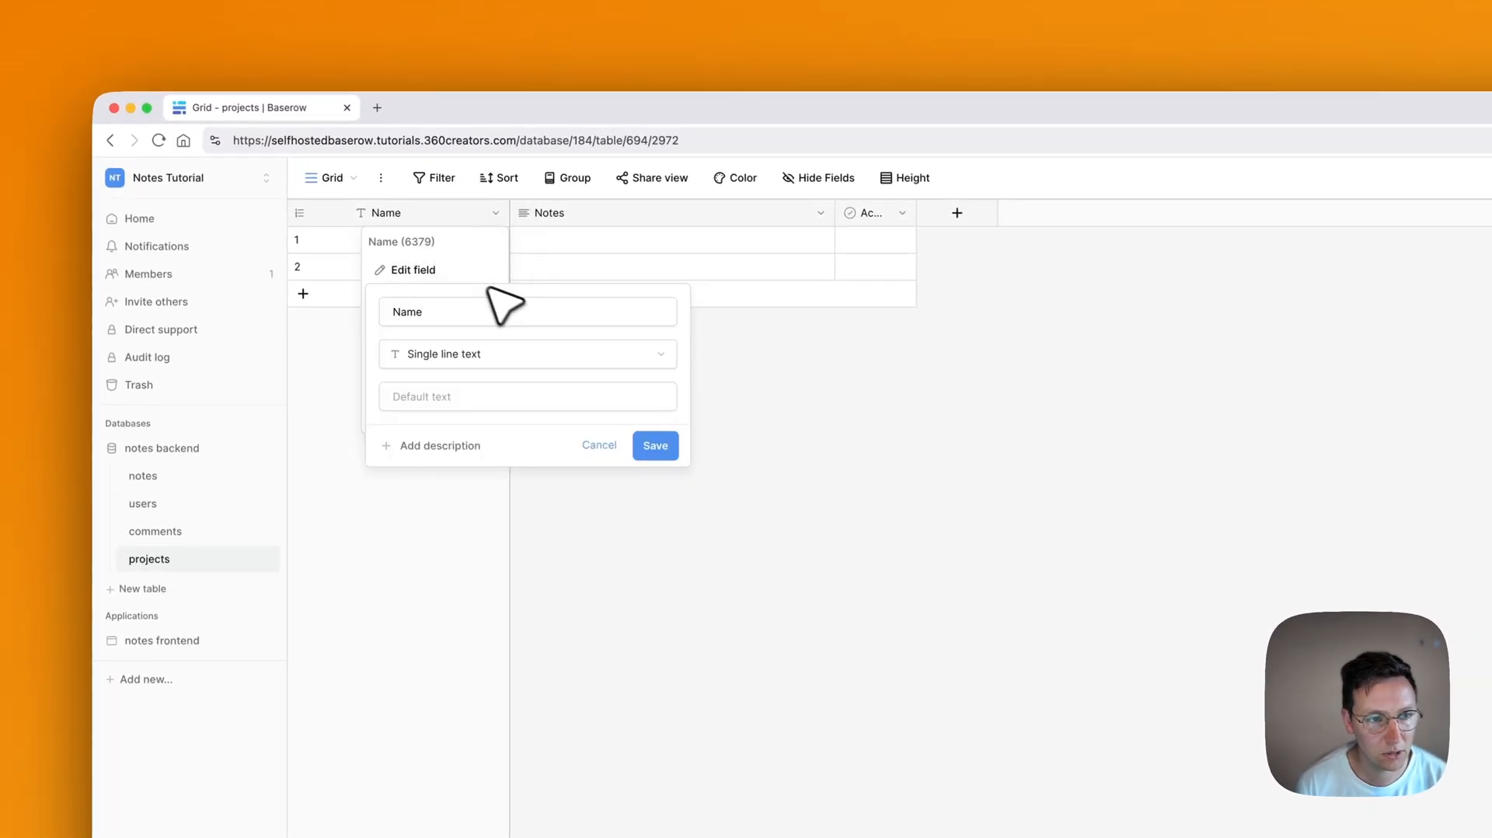
click(492, 308)
key(super+a)
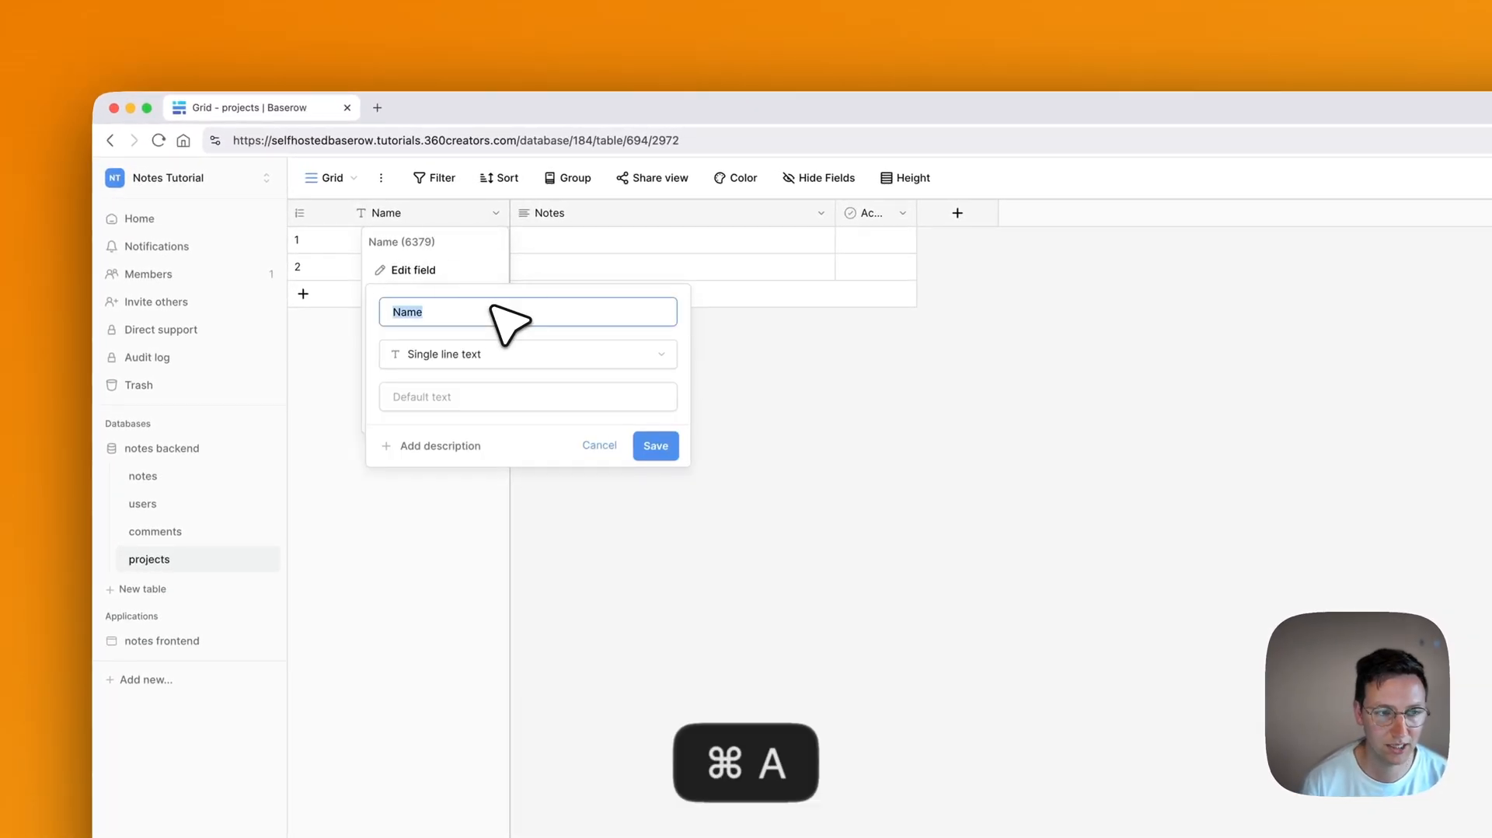
text(projectI)
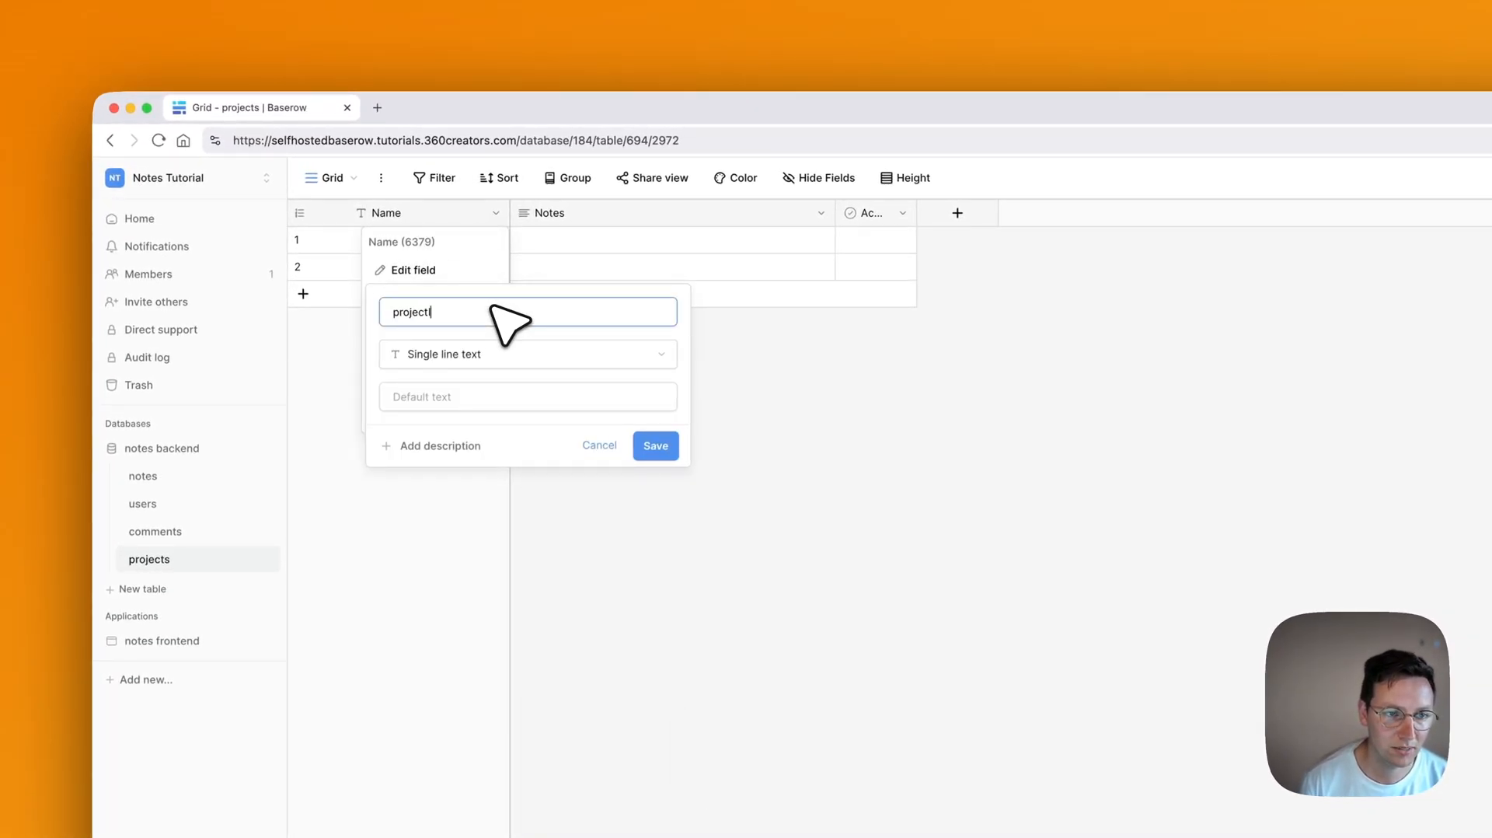
text(d)
key(Return)
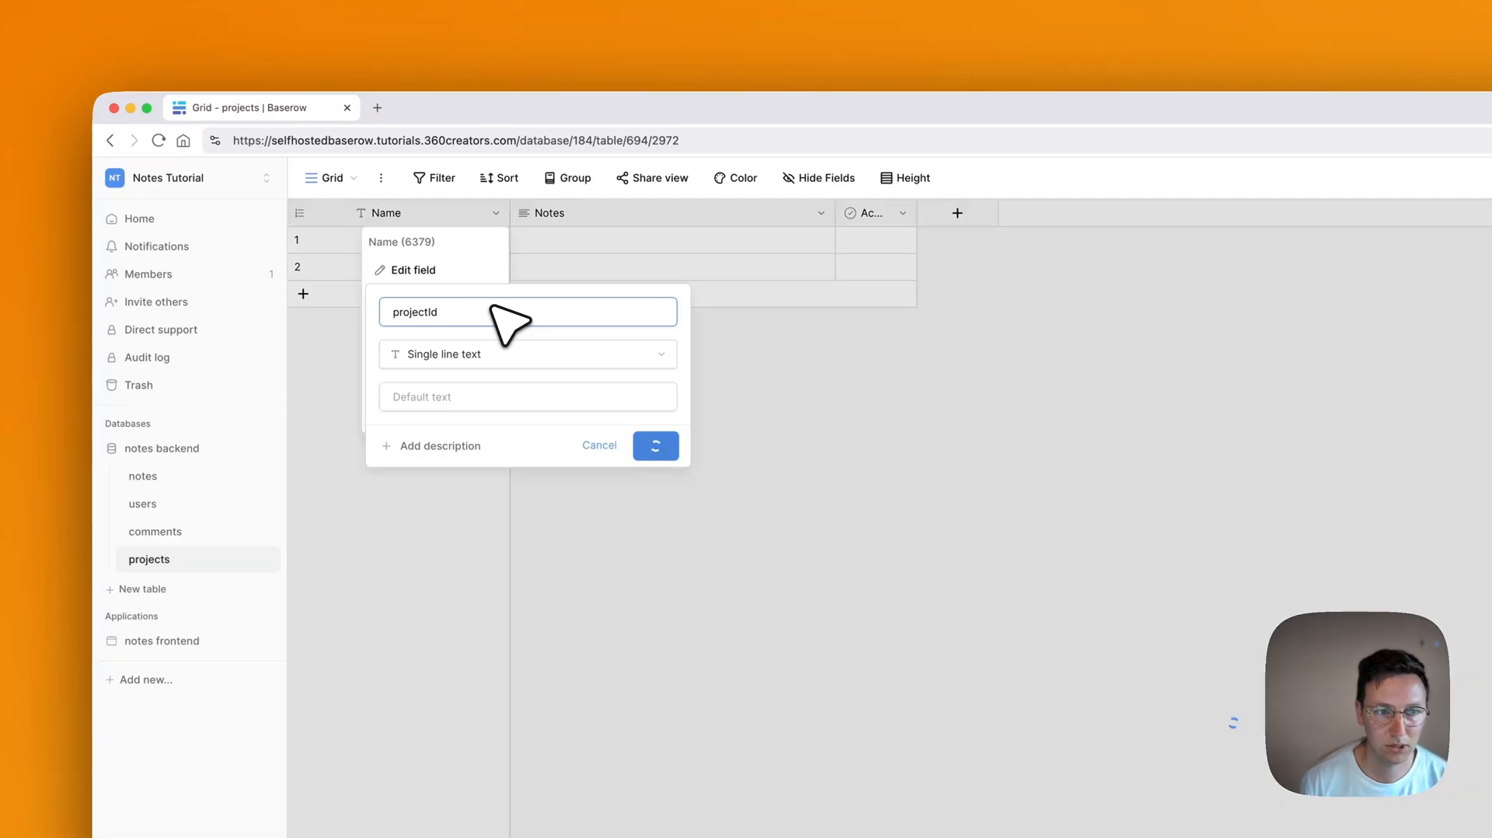
Step: Change projectId to a Formula field with the formula row_id()
click(495, 215)
click(435, 269)
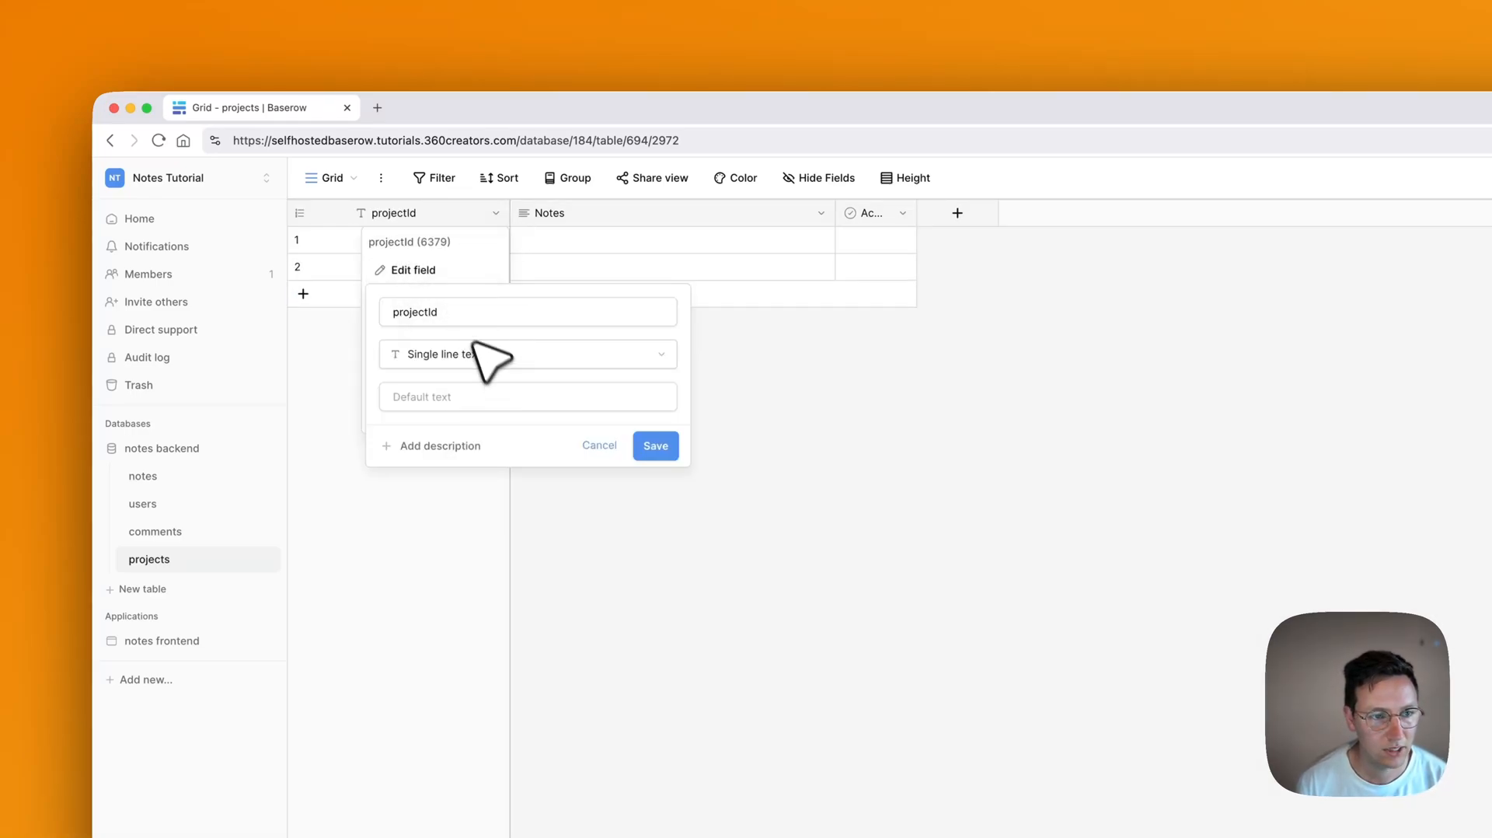
click(482, 351)
text(form)
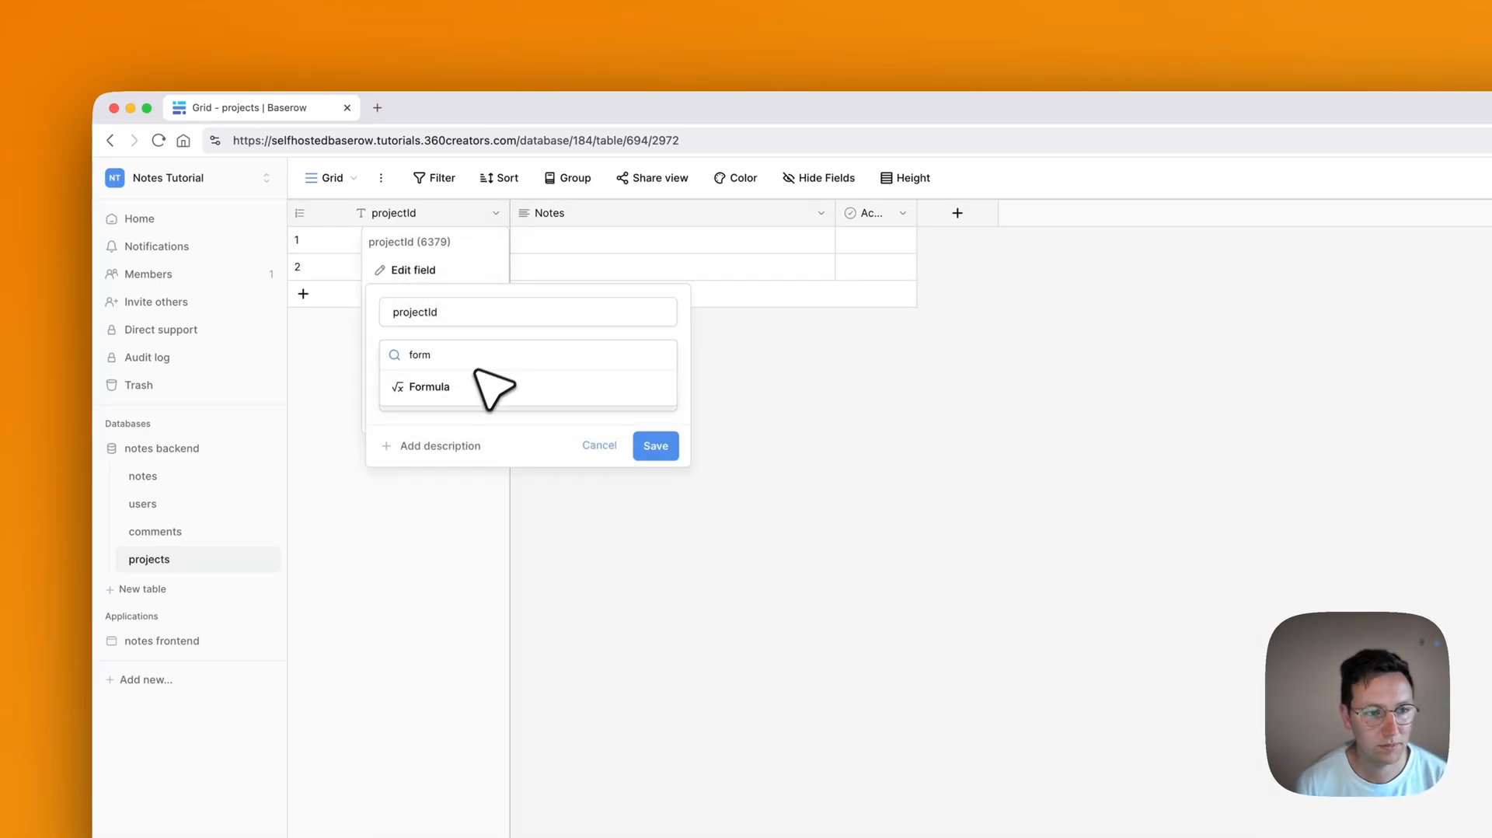
click(489, 384)
click(450, 416)
text(row)
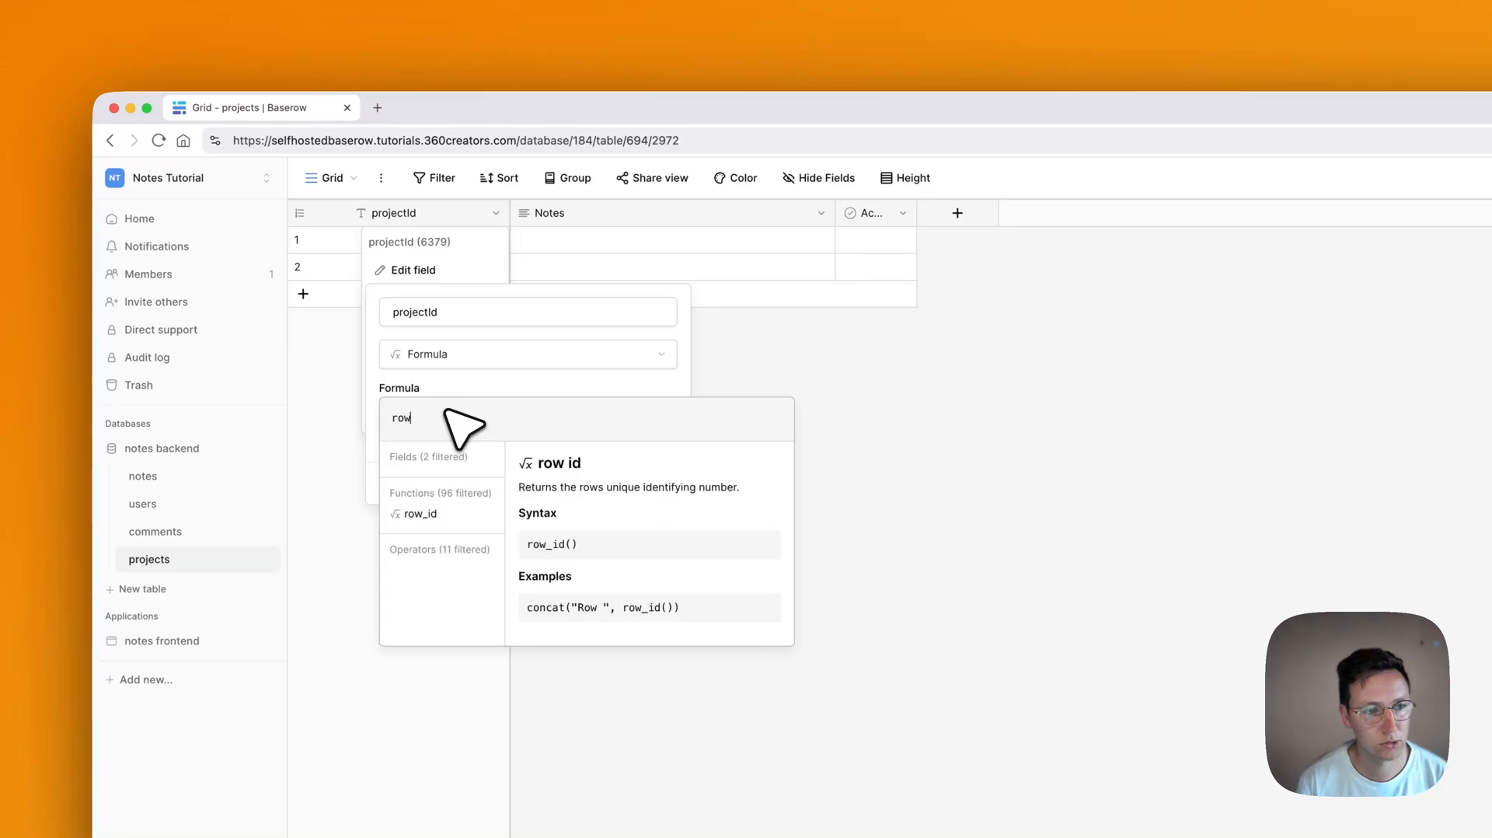
text(_id())
click(471, 382)
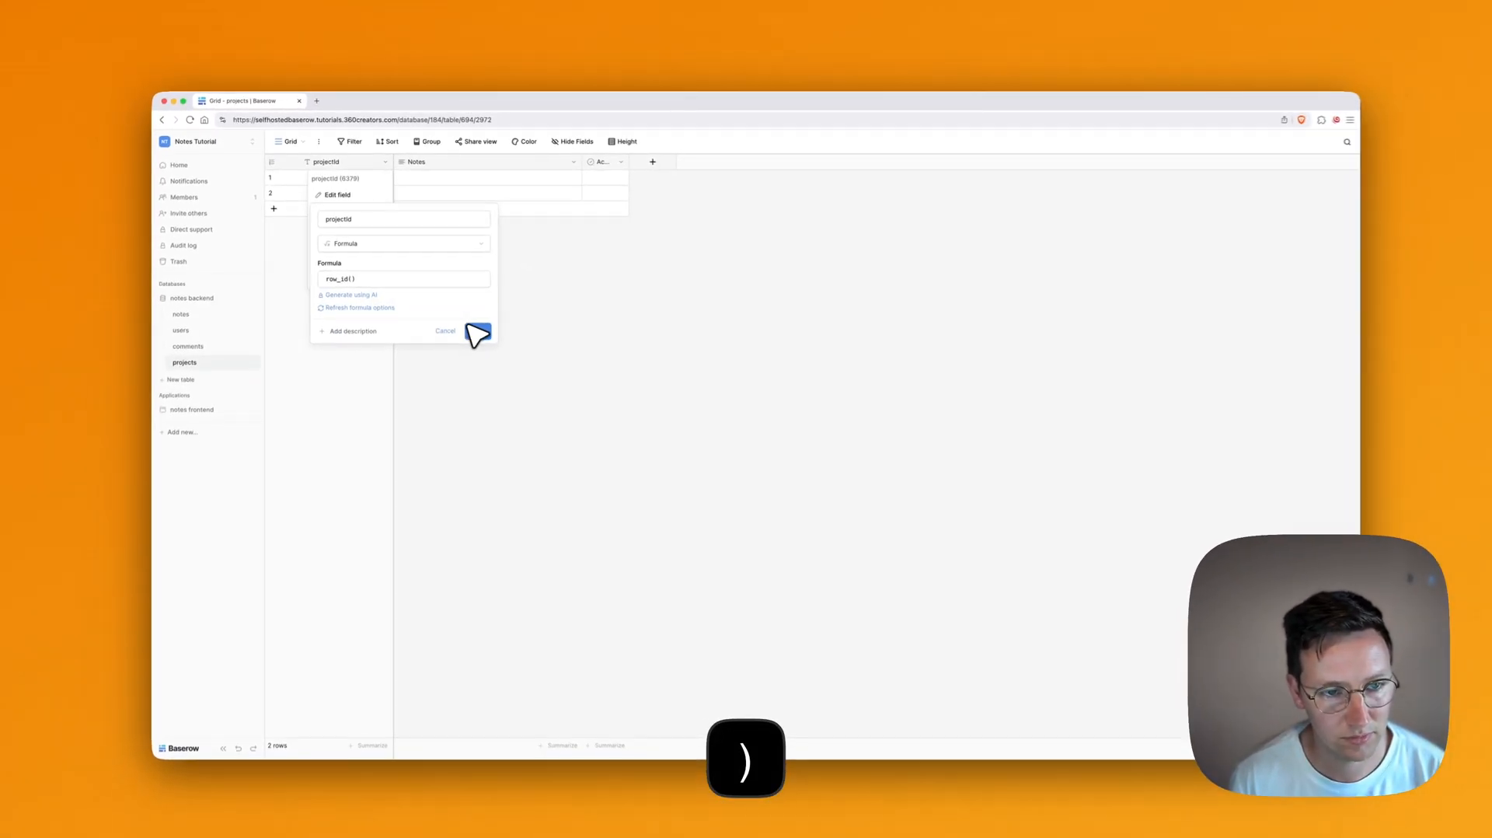
click(656, 504)
Step: Turn the Notes field into a single line text field named projectName
click(566, 160)
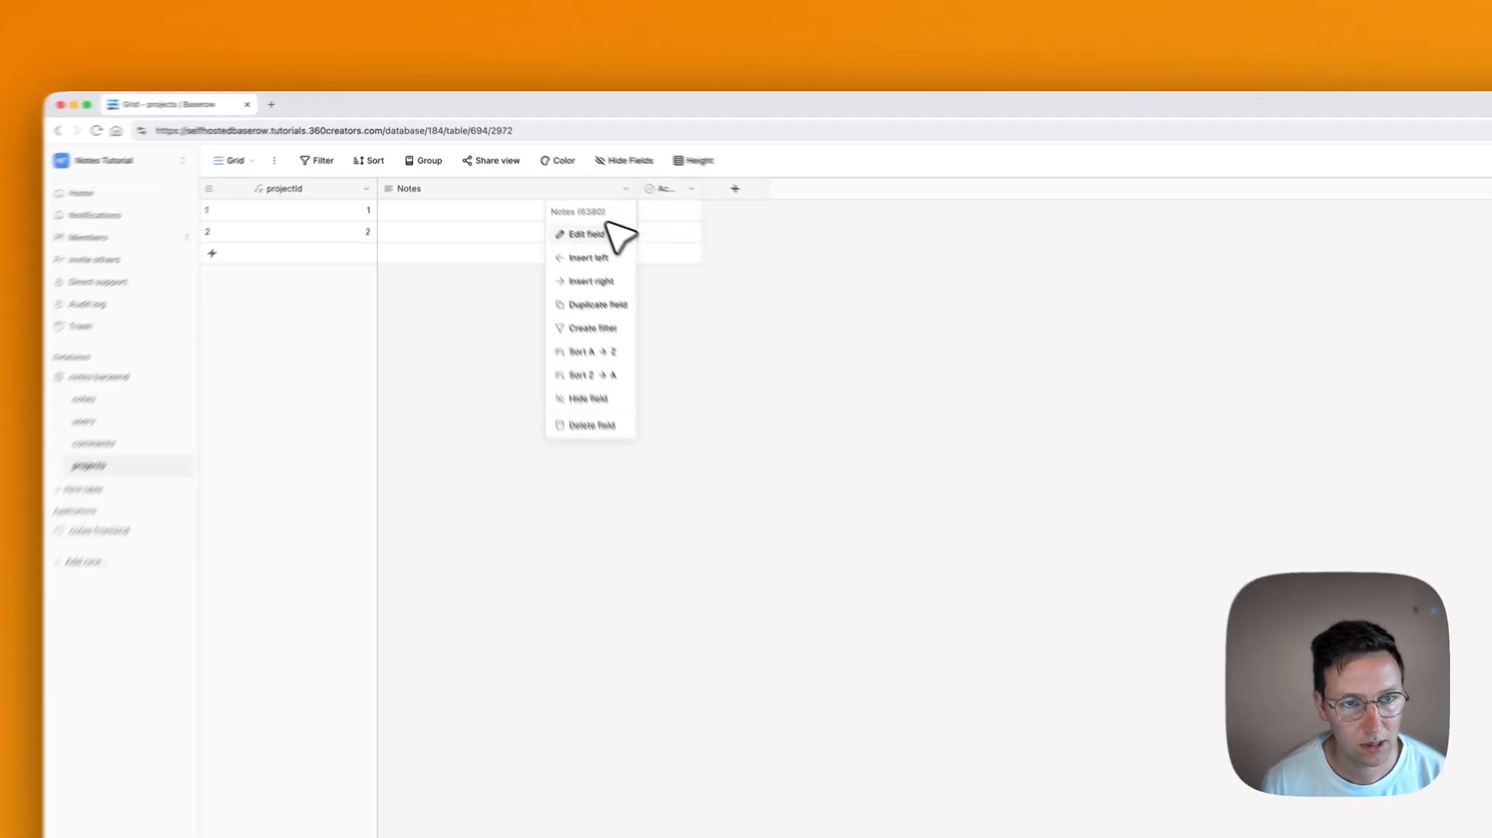
click(542, 192)
click(568, 240)
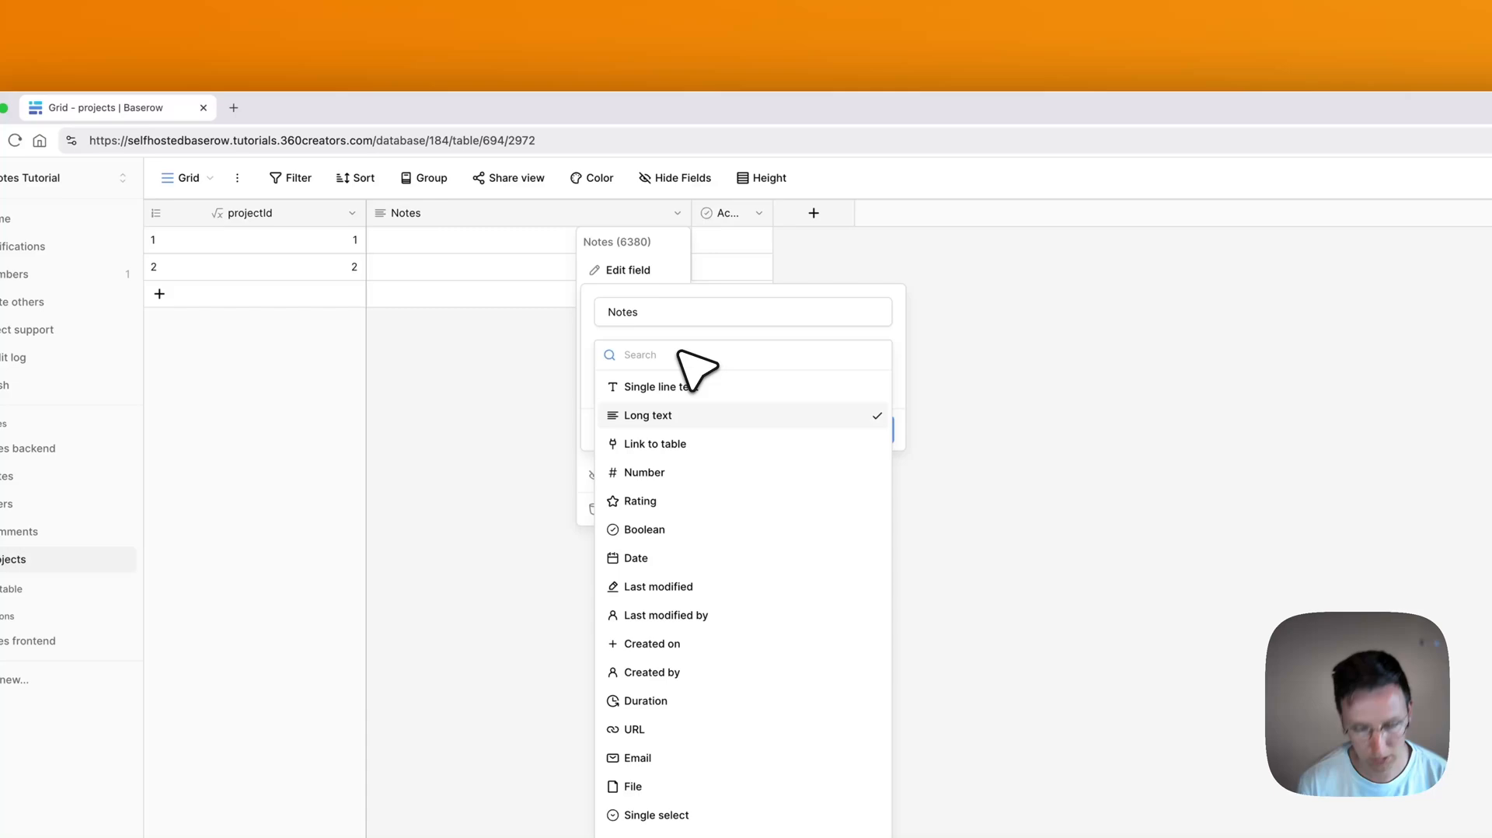
text(lo)
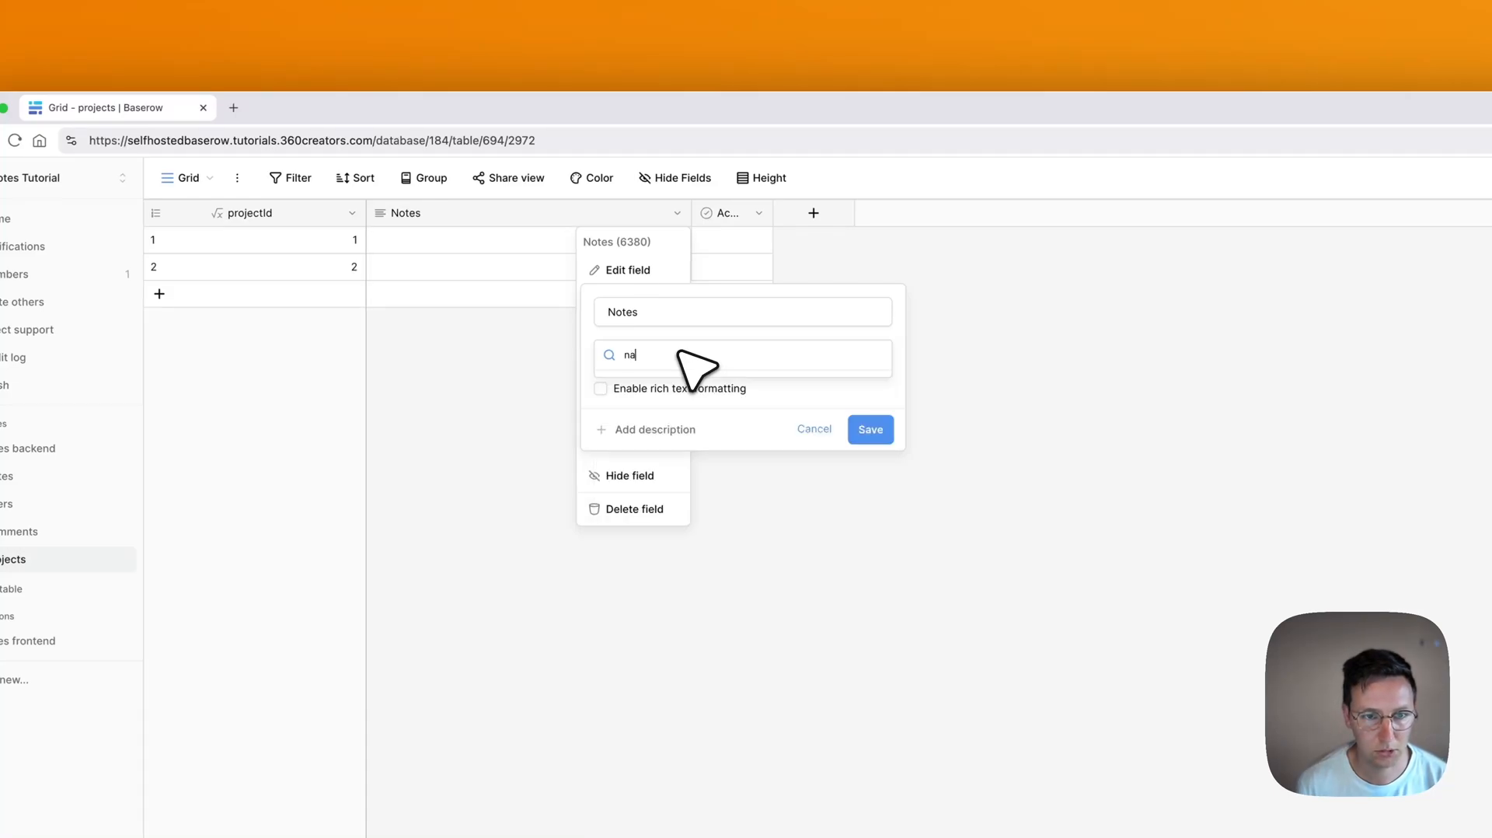
key(BackSpace)
key(BackSpace)
click(690, 386)
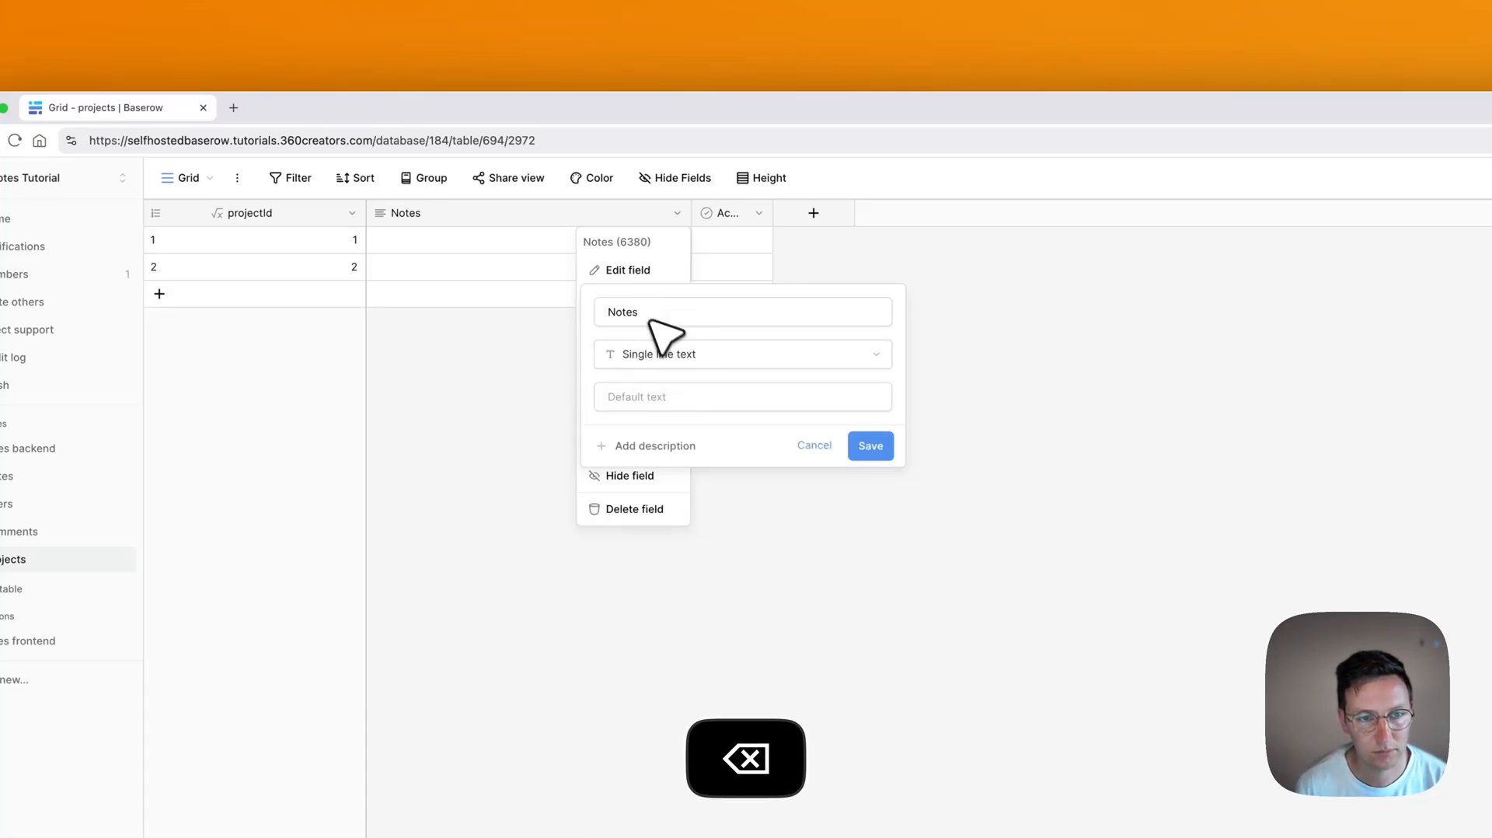
key(super+a)
text(projectName)
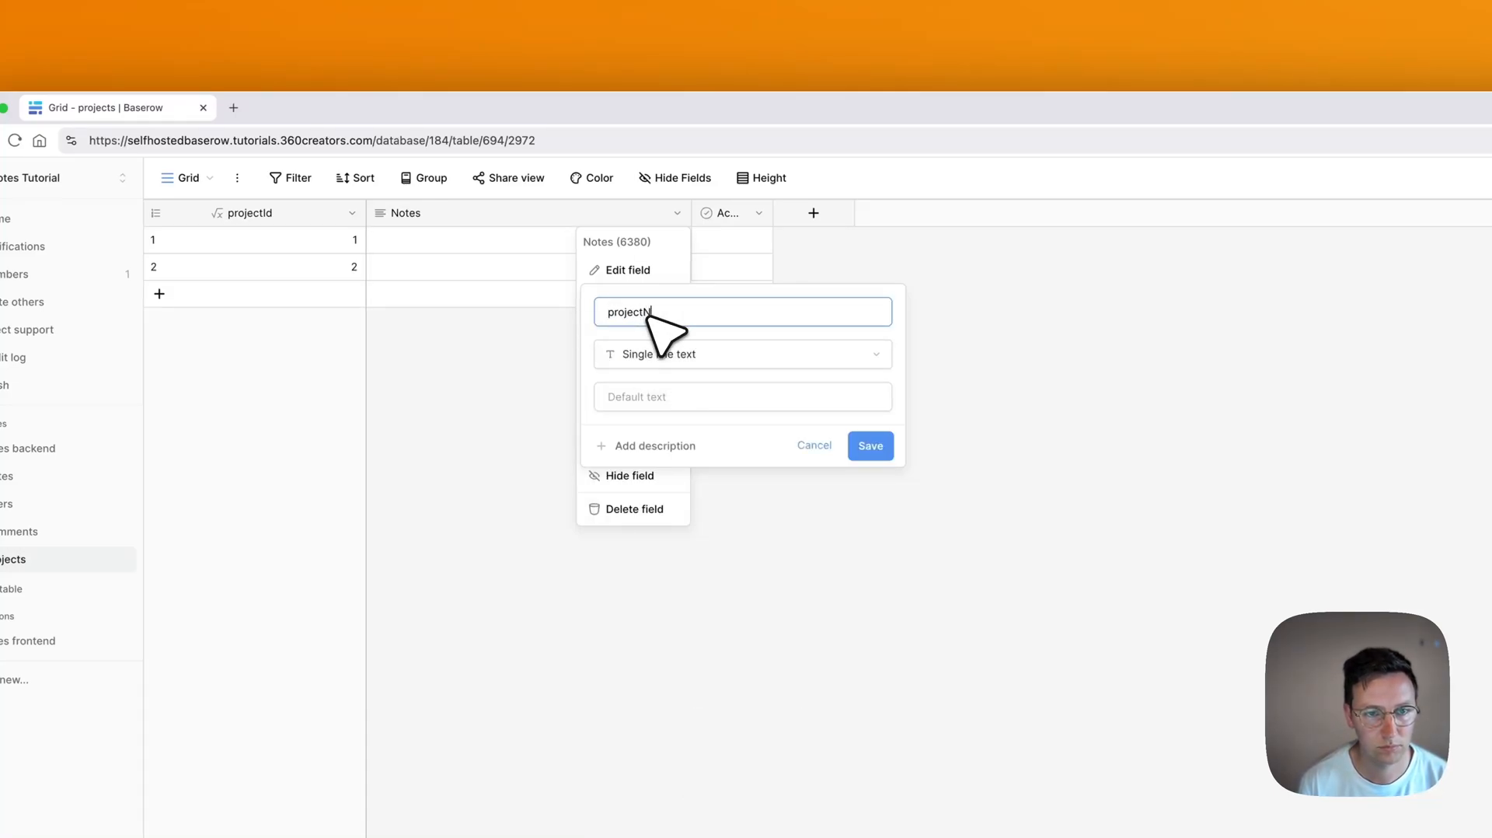
key(Return)
Step: Turn the Active field into a URL field named projectUrl
drag(773, 213, 856, 213)
click(842, 213)
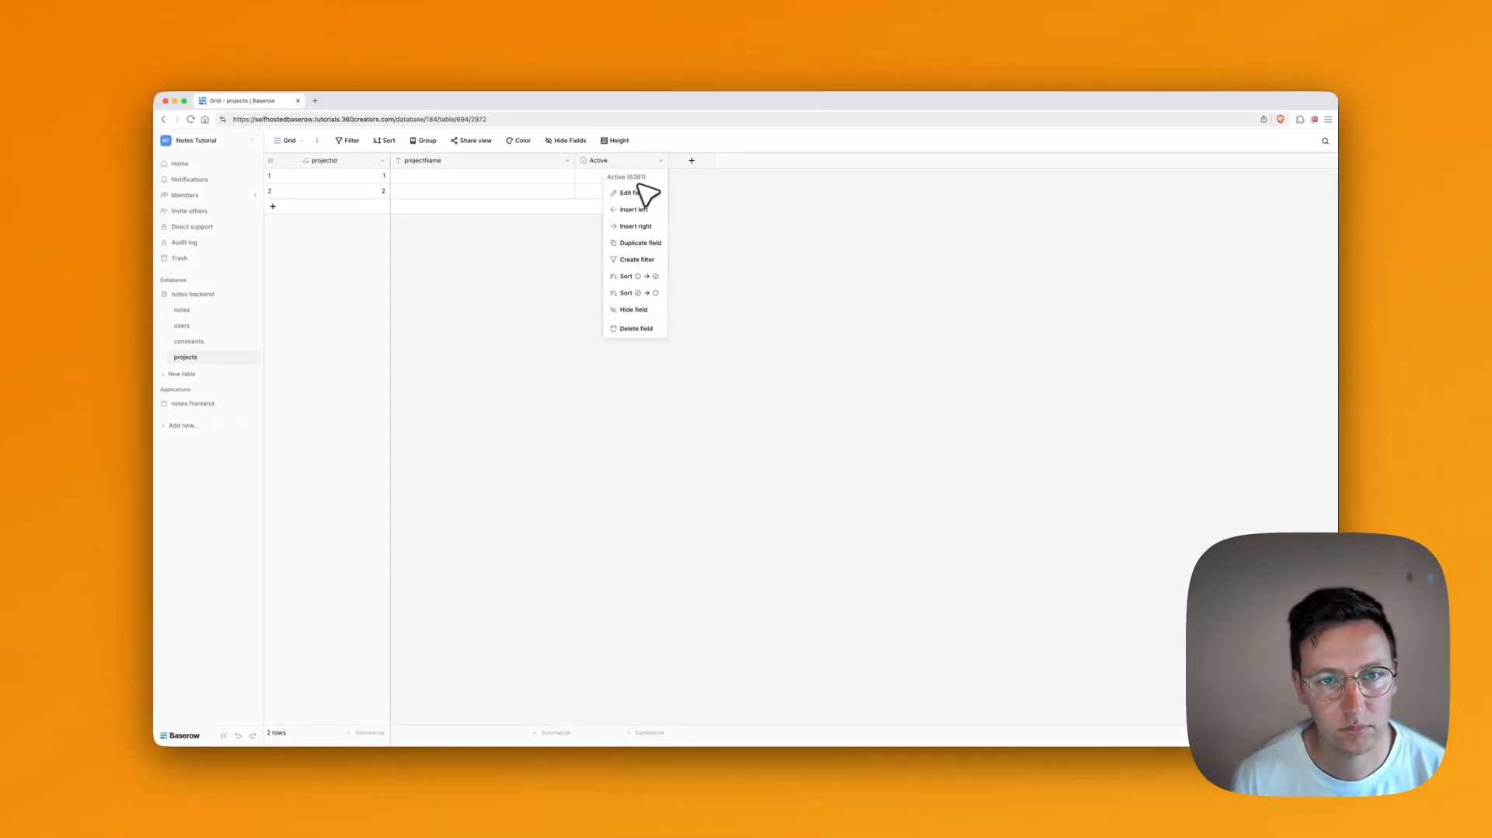
click(639, 192)
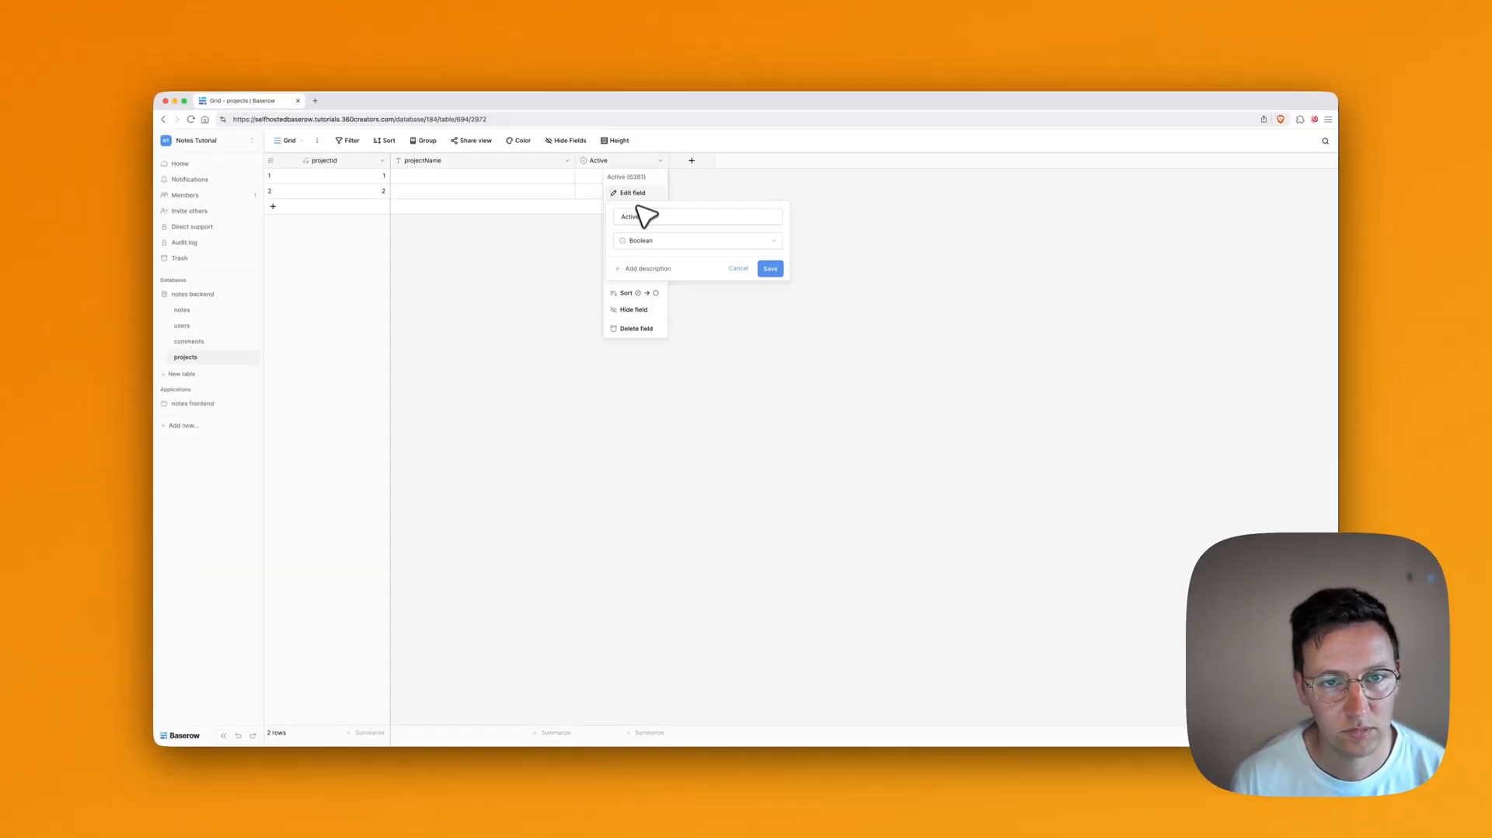
key(super+a)
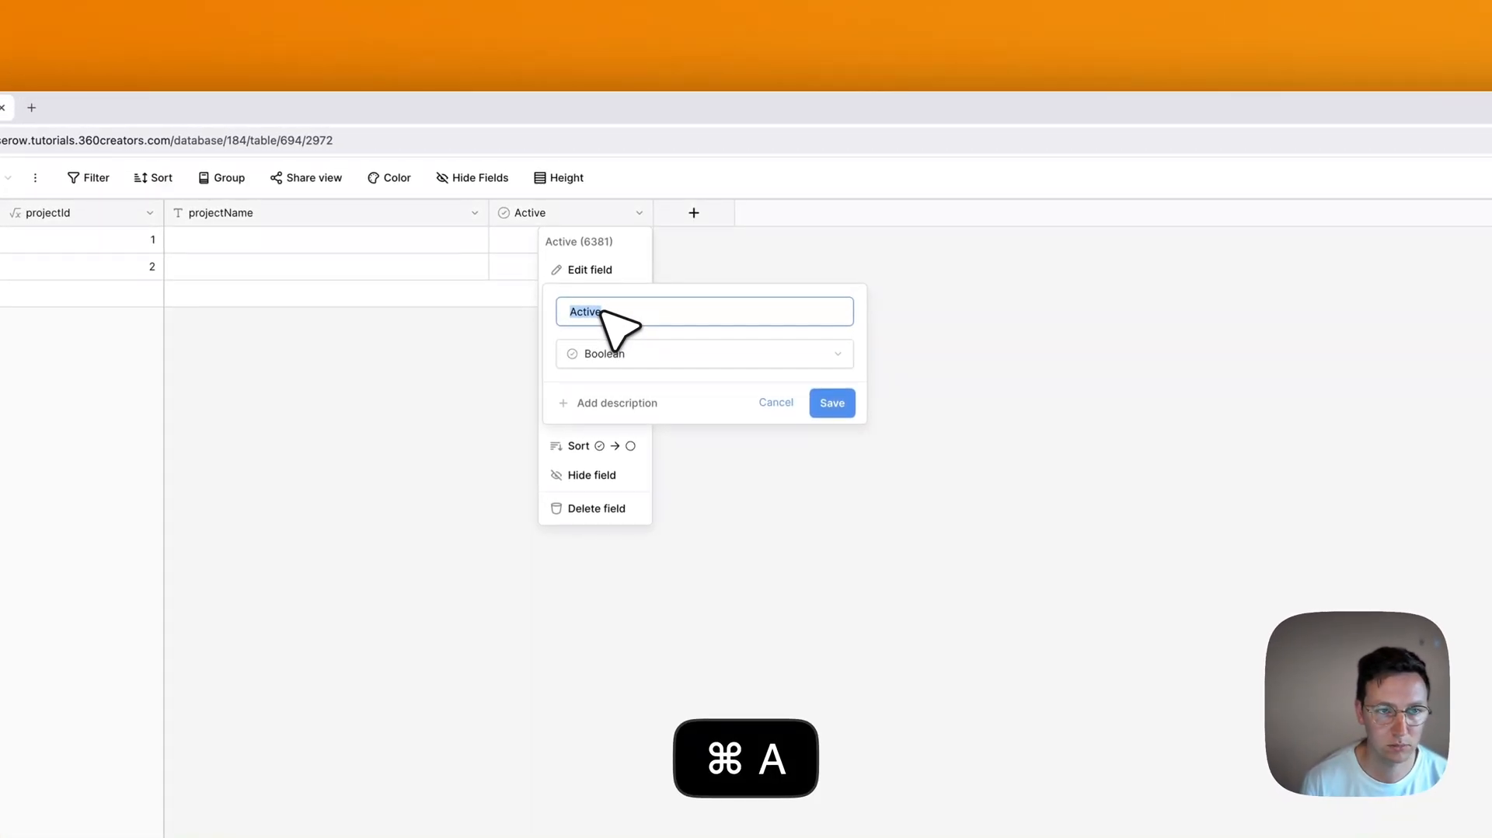
text(projectId)
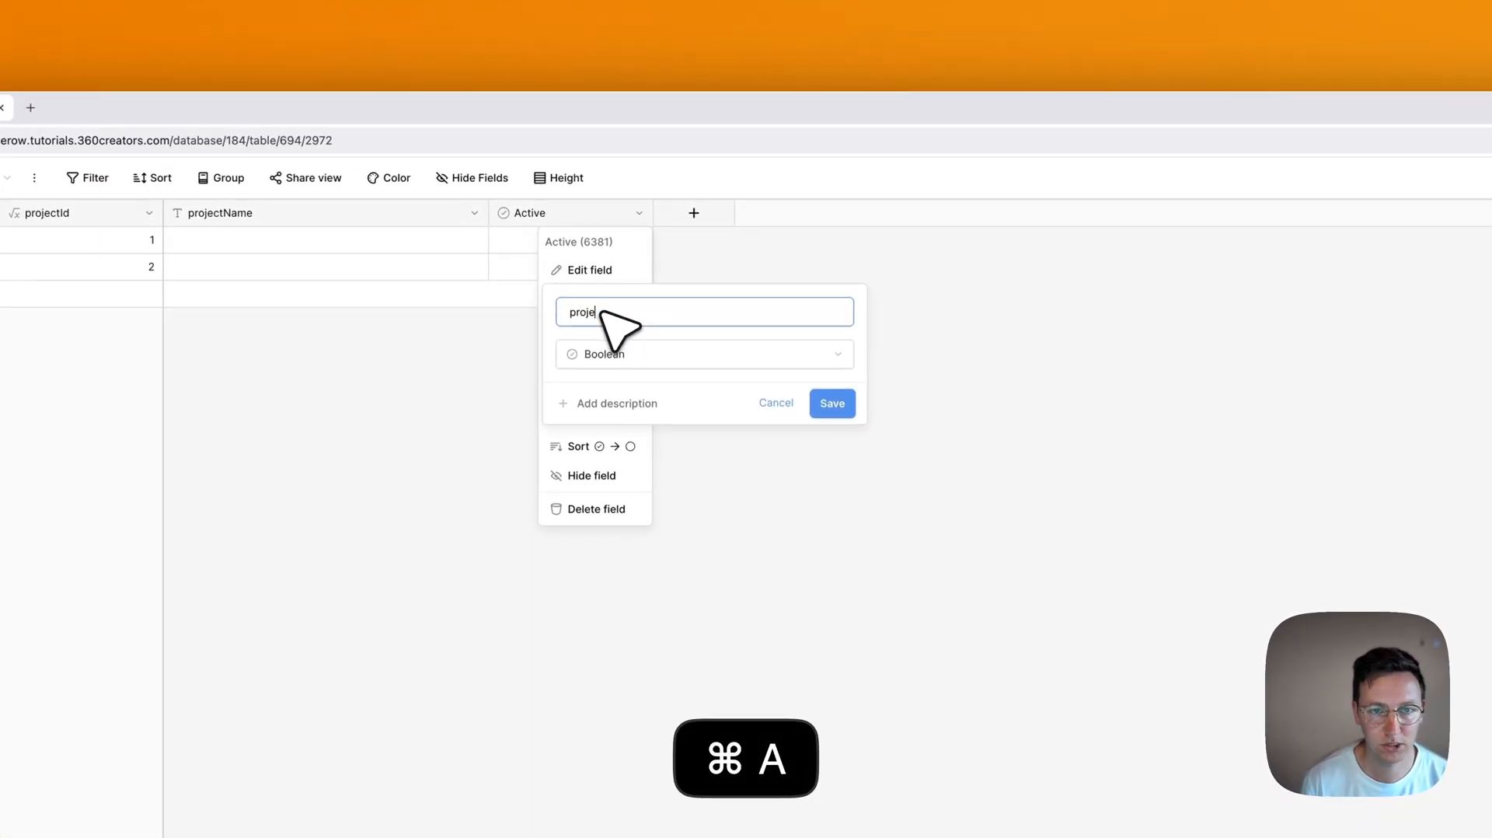
click(620, 358)
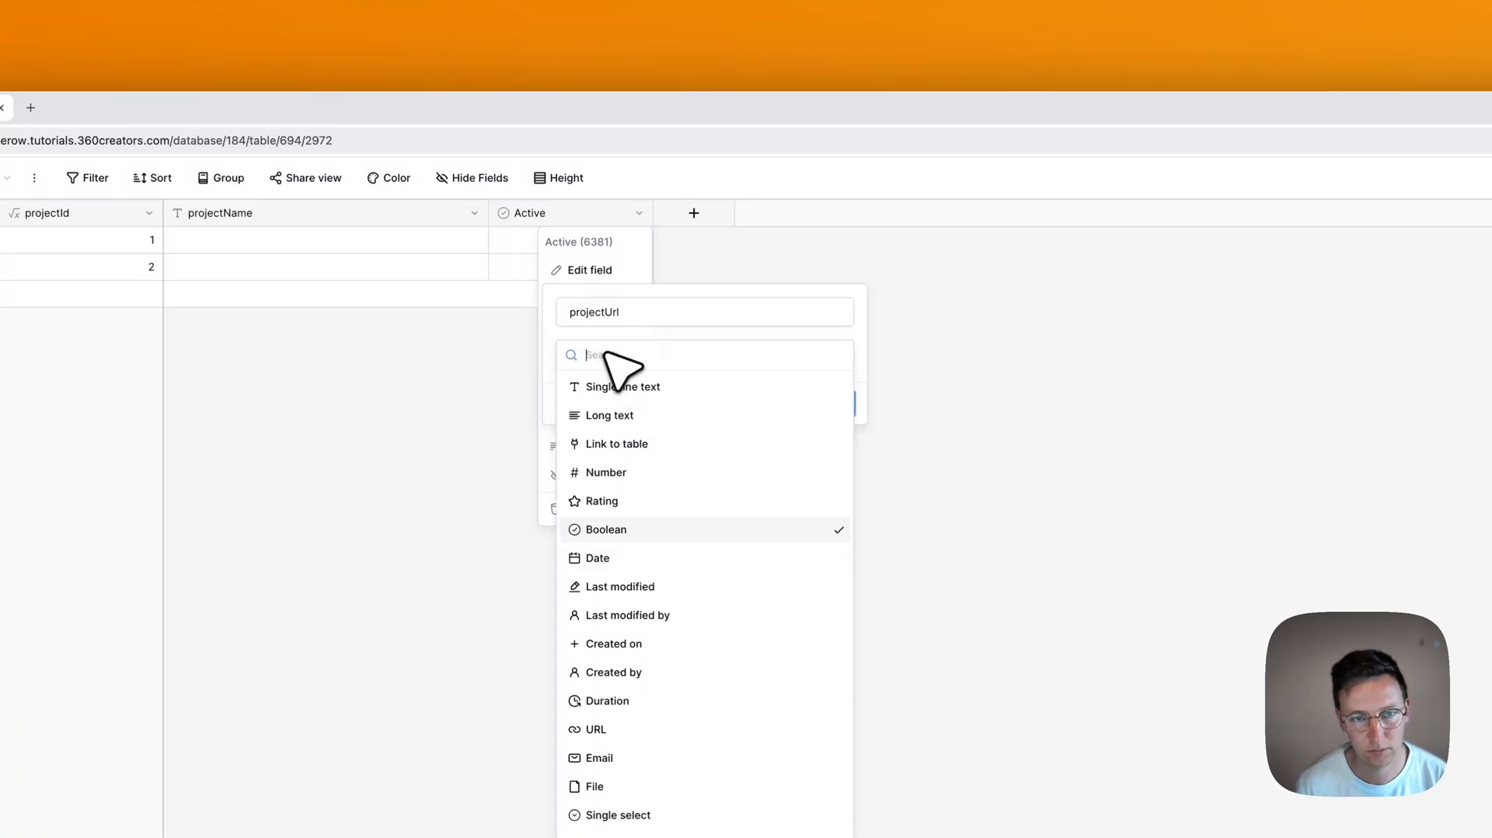
text(ur)
click(614, 415)
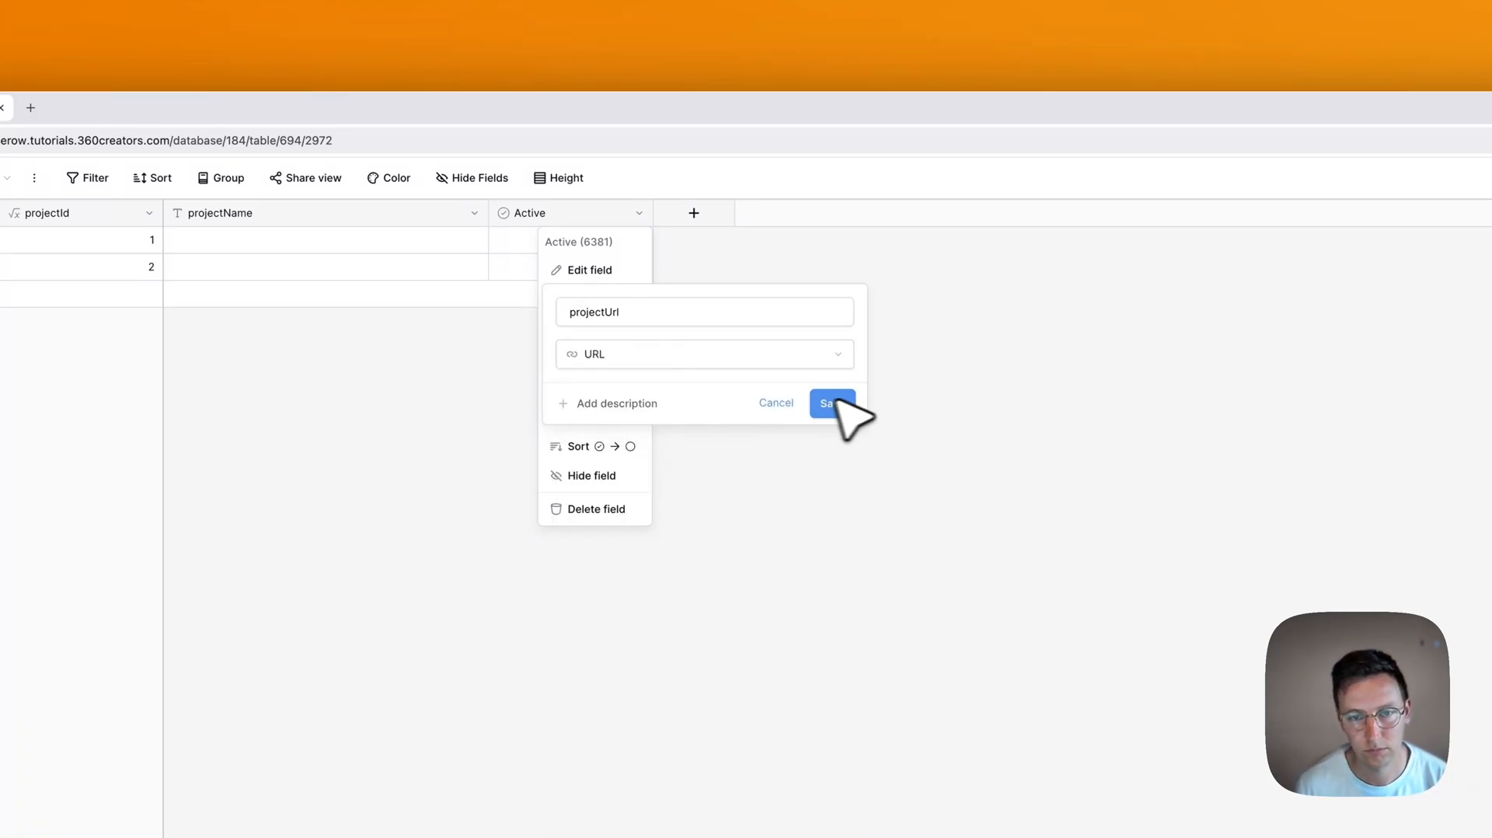
click(833, 402)
Step: Add a Link to table field pointing to the notes table, named projectLinkedNotes
click(694, 213)
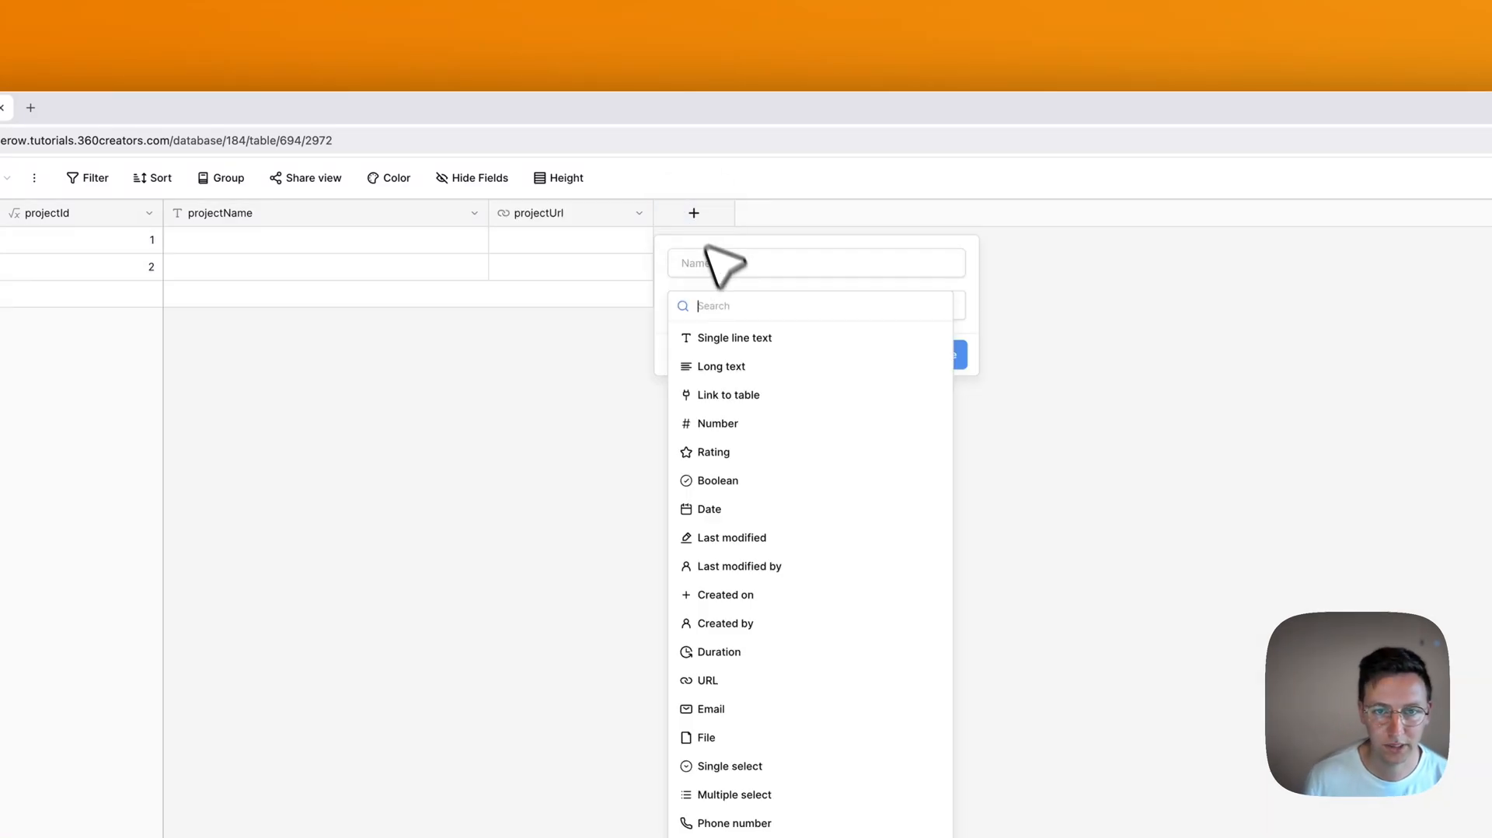
text(link)
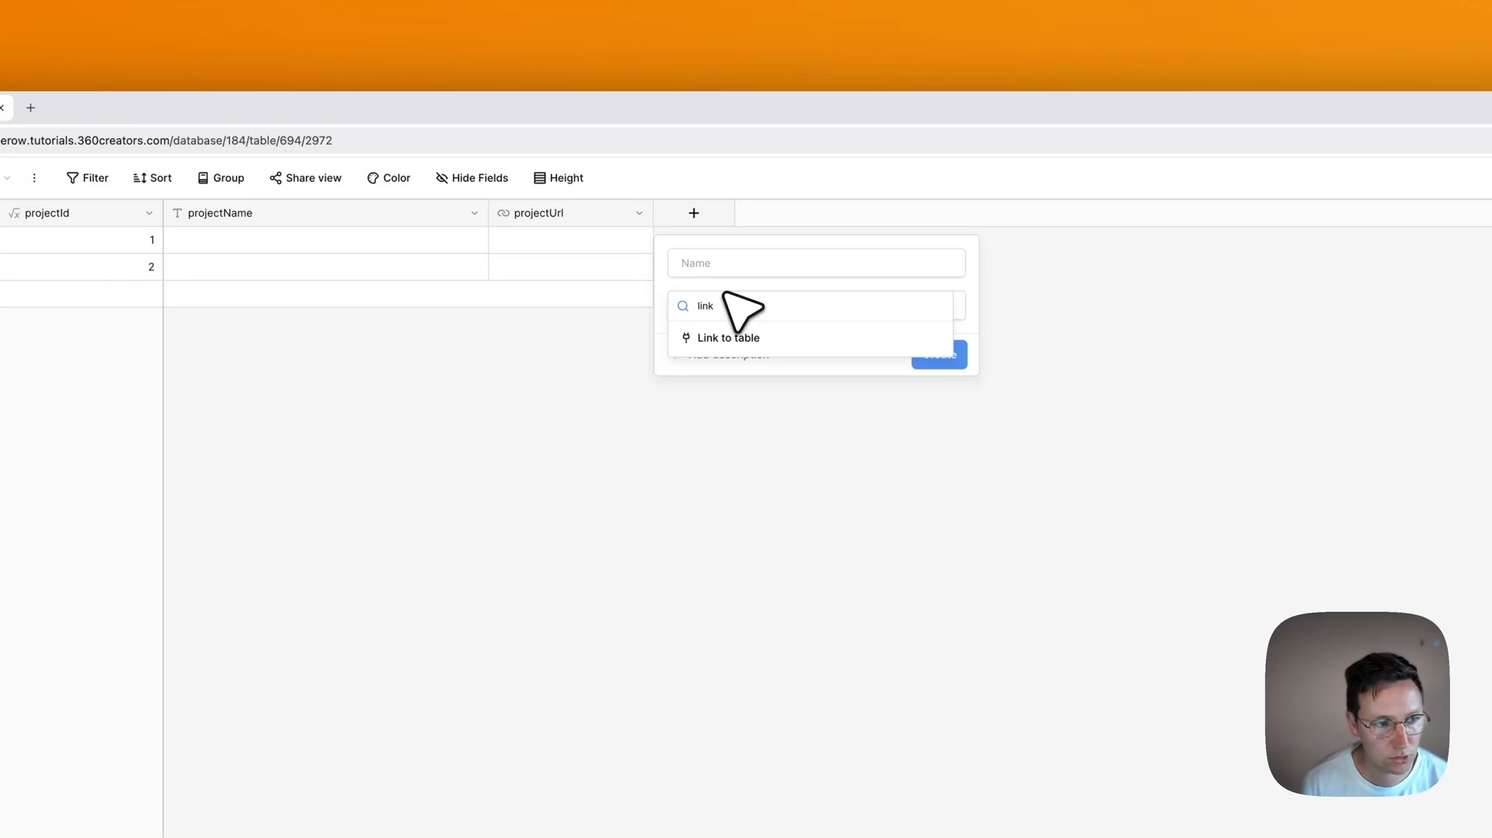
click(735, 338)
click(746, 366)
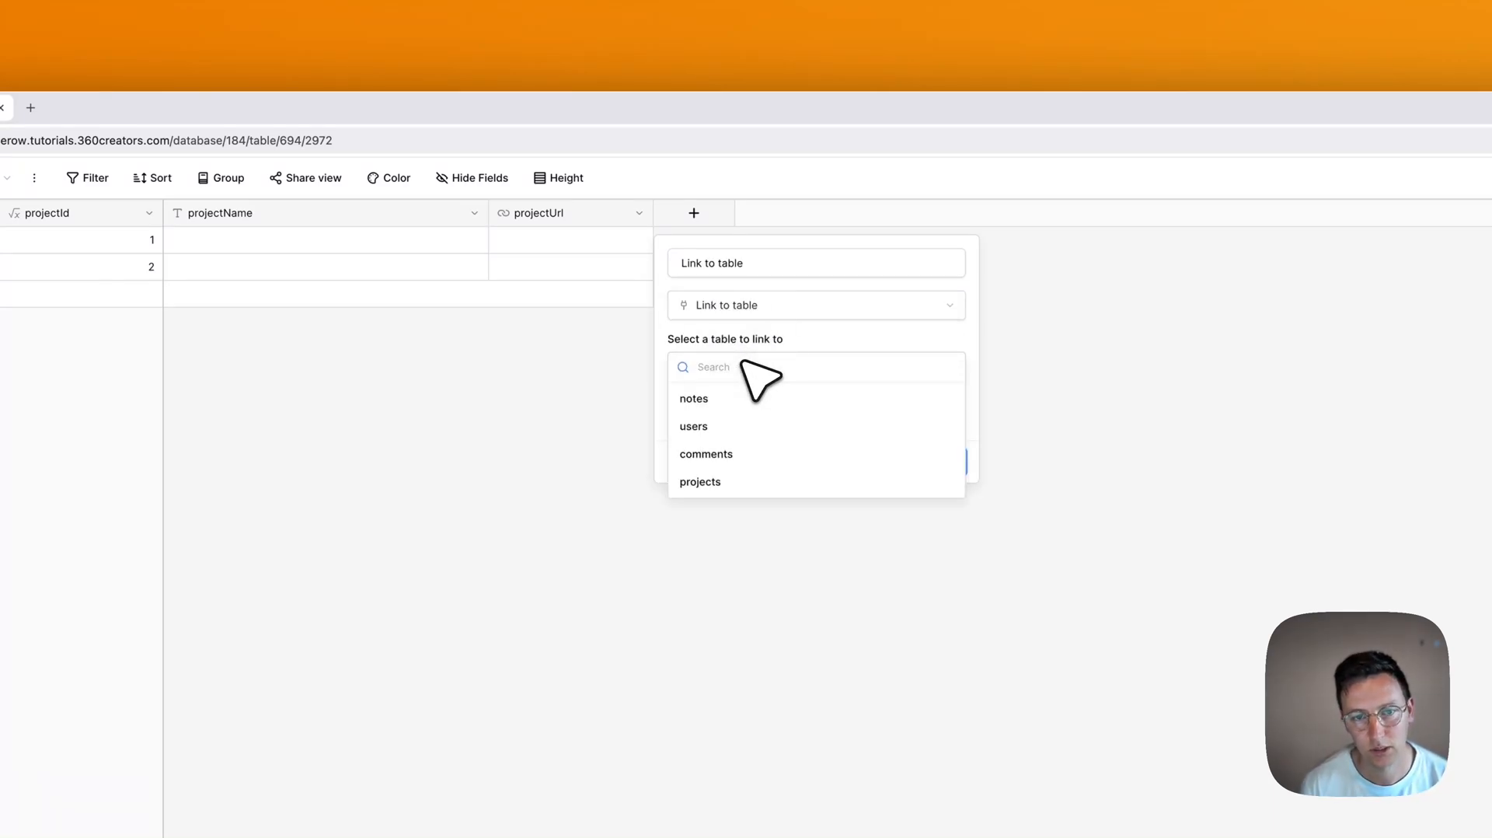
click(758, 396)
click(688, 262)
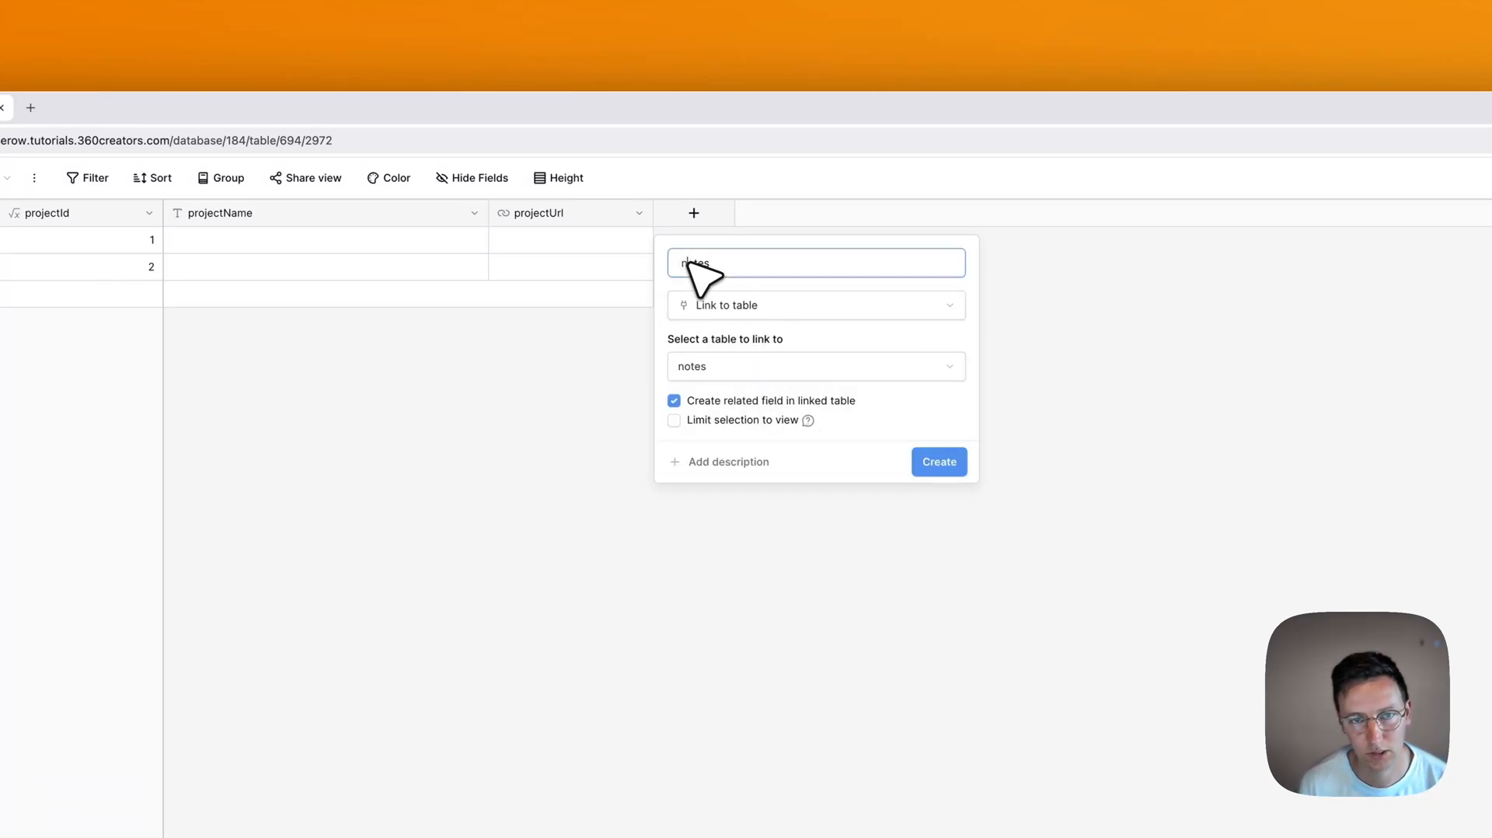
key(super+a)
text(project)
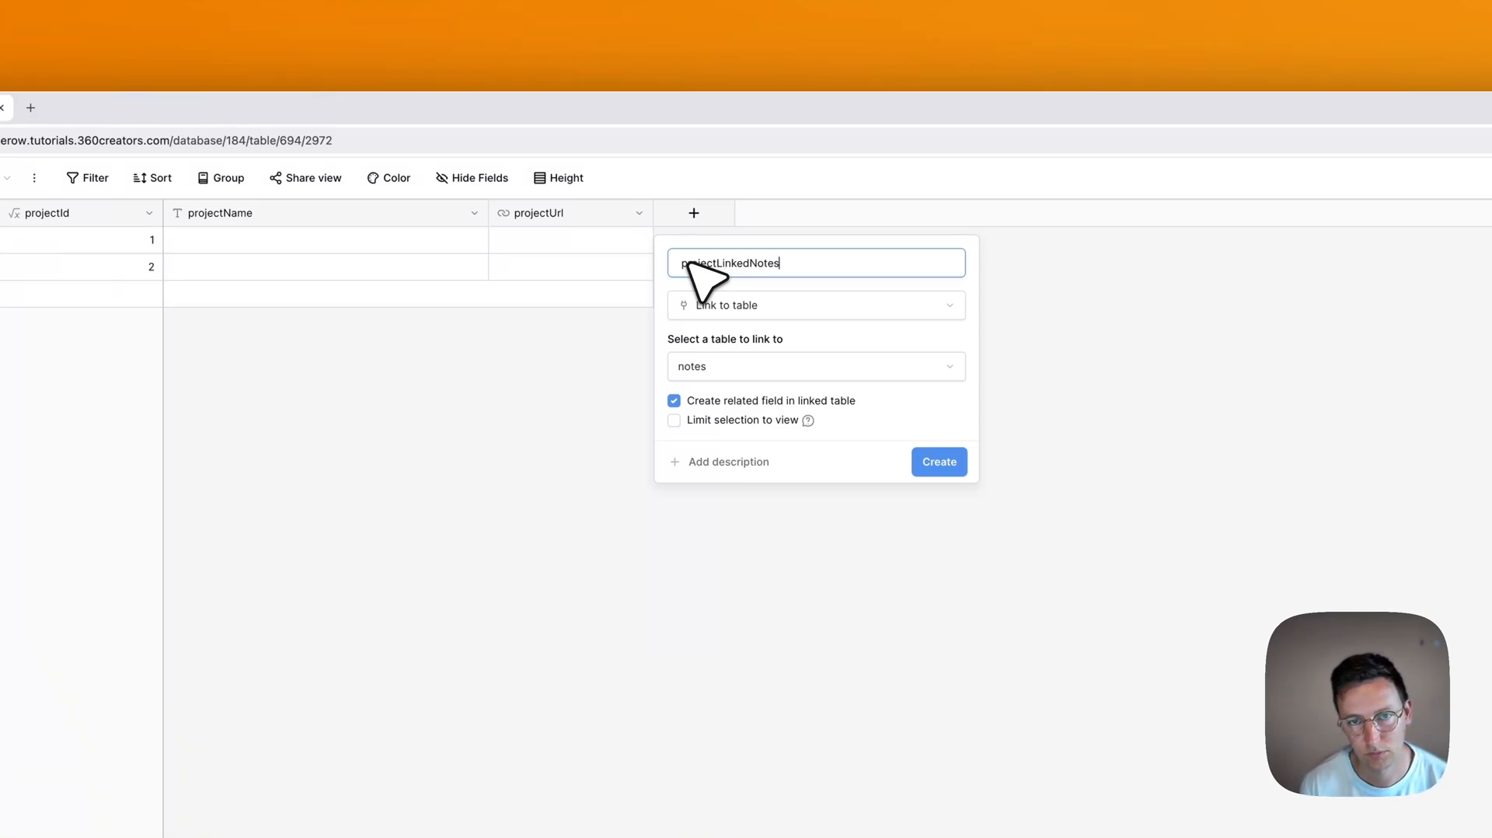
key(Return)
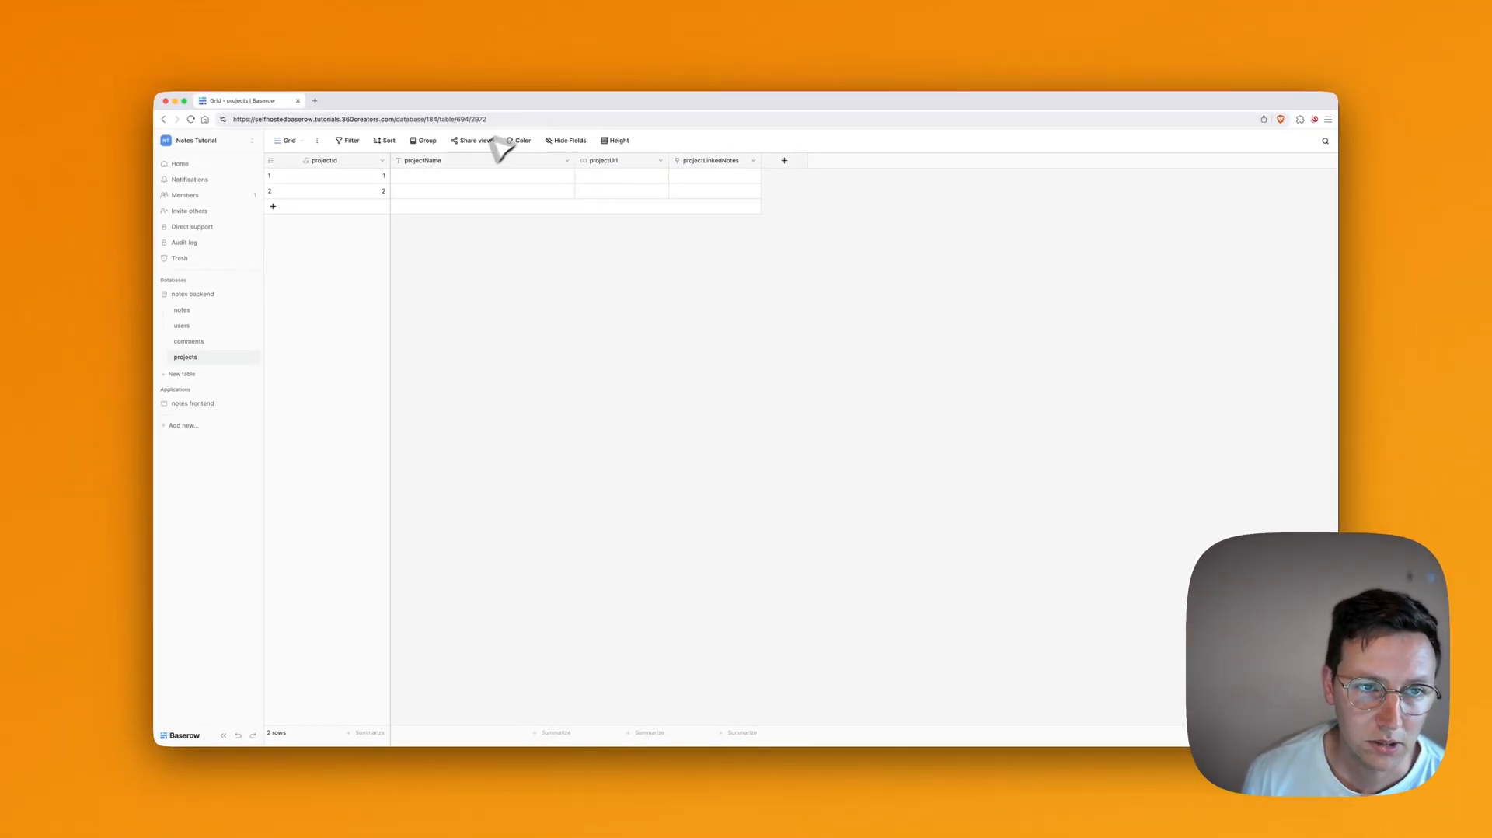
Step: Name row 1 'Construction Site' and paste the construction tour's URL into its projectUrl
click(446, 181)
text(constru)
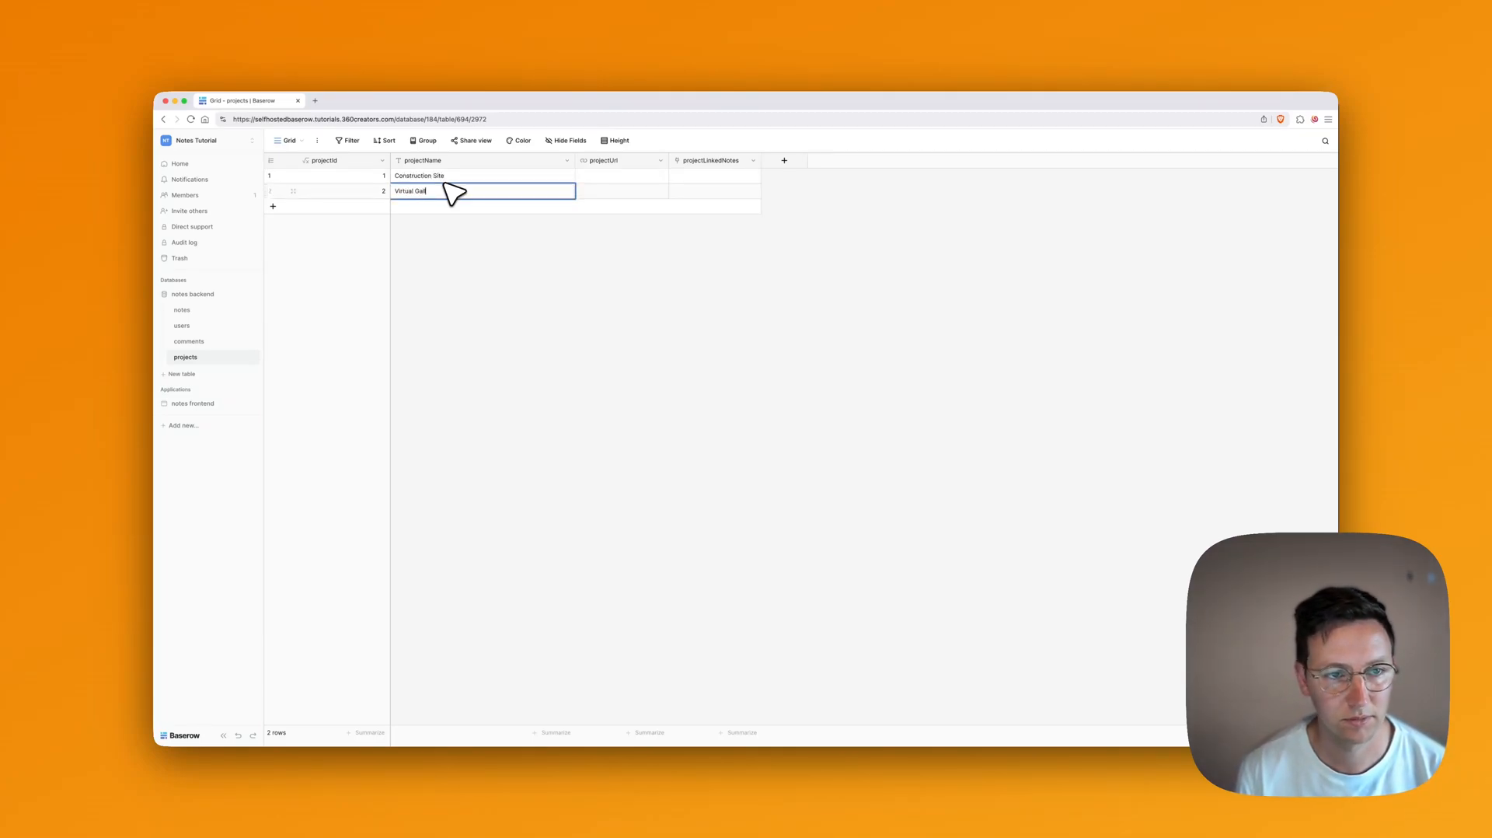
click(662, 374)
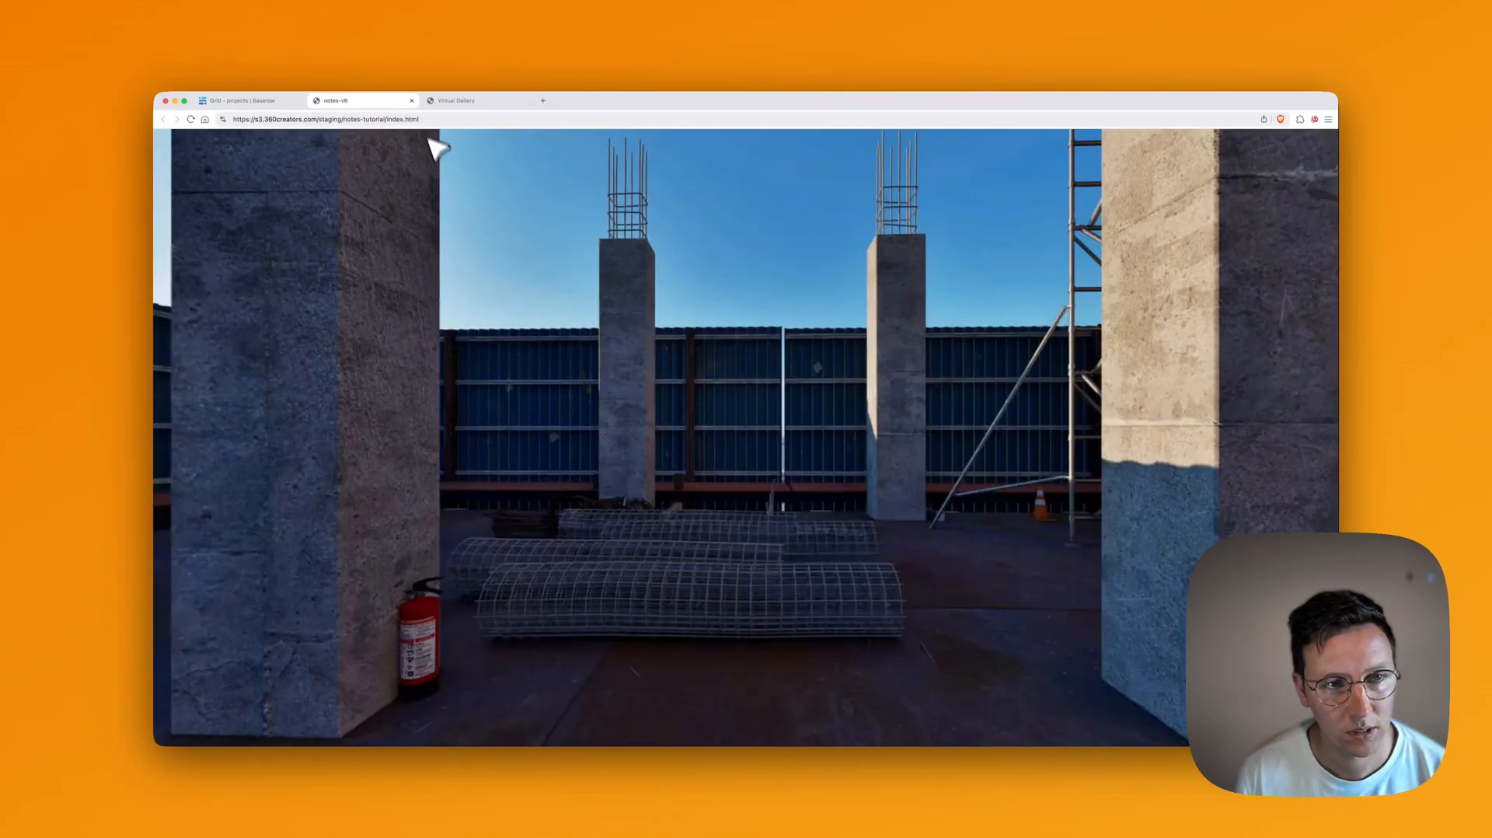
click(426, 120)
key(super+c)
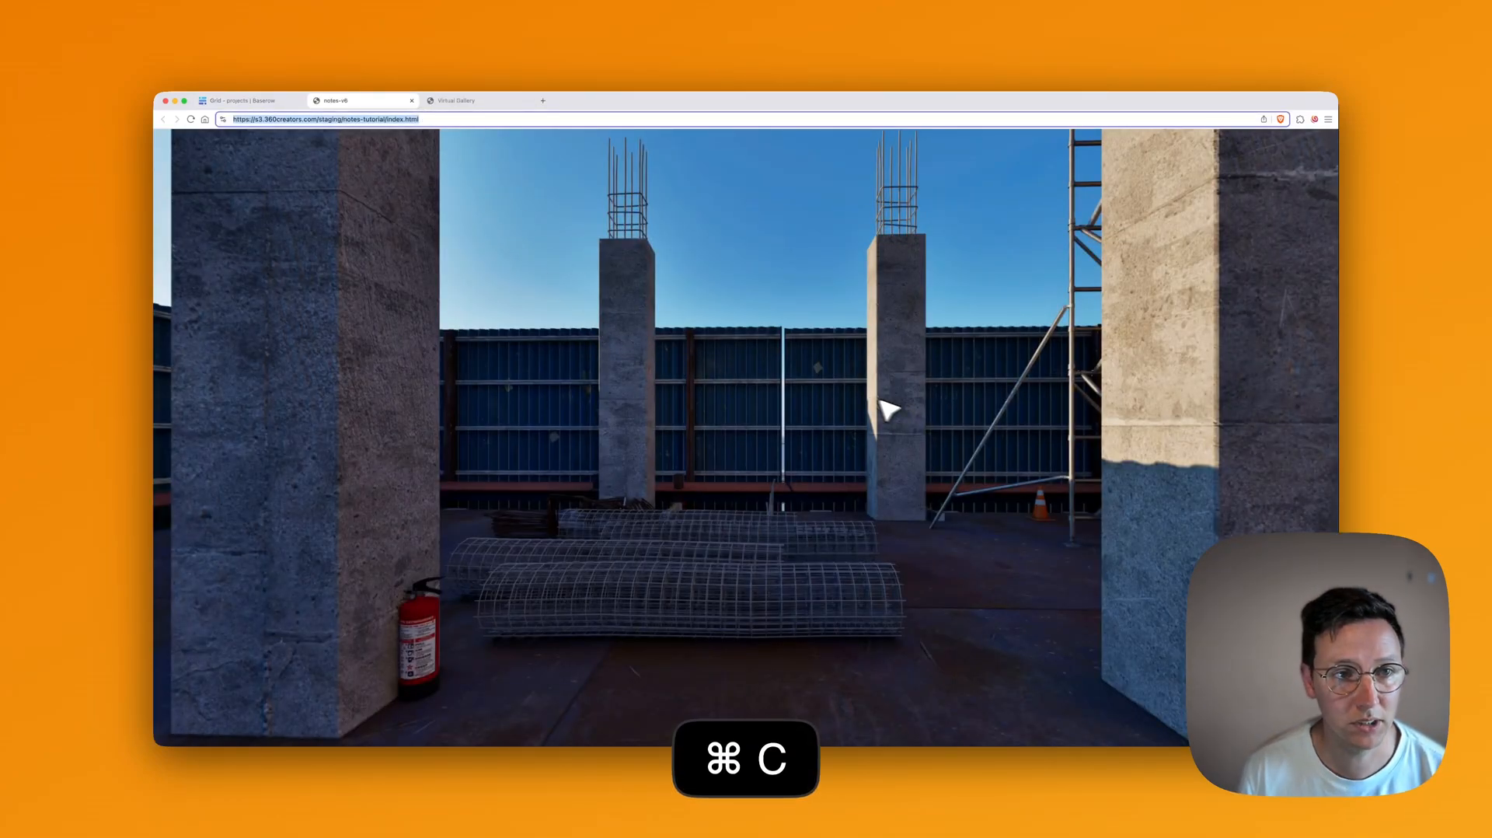
key(super+1)
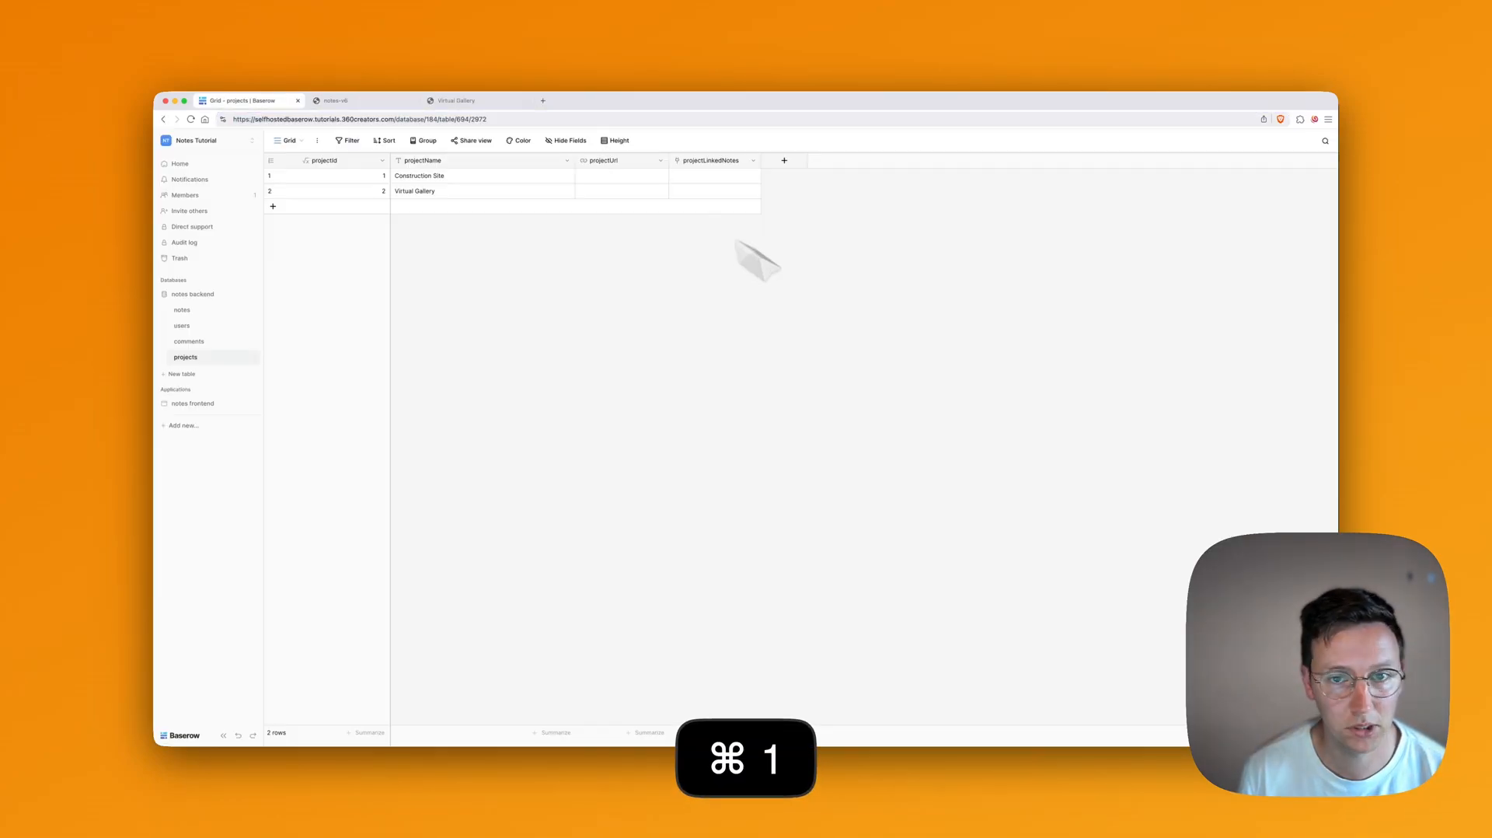
click(633, 175)
key(super+v)
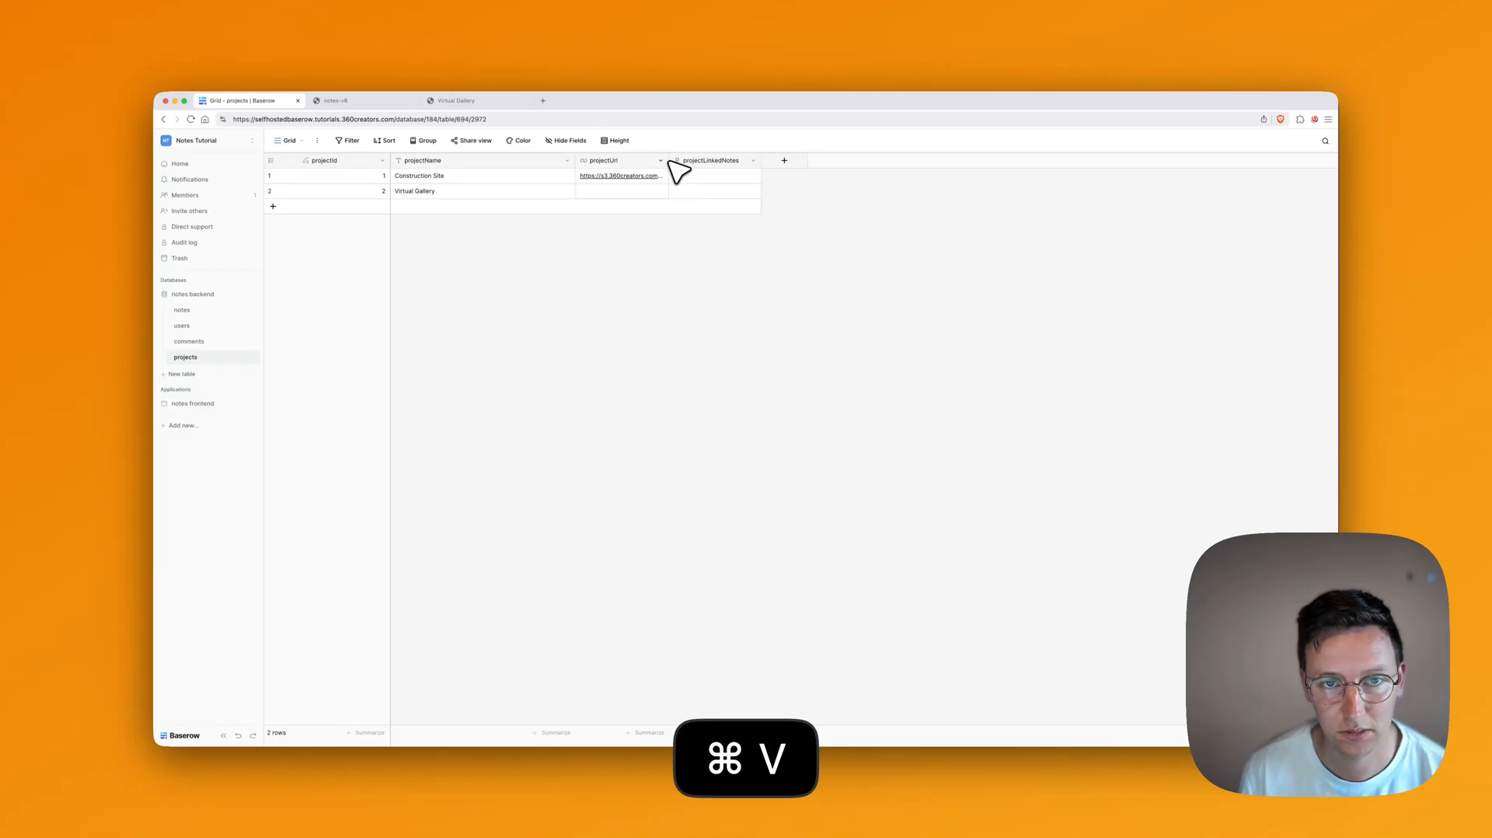
Step: Widen the projectUrl column to show the full address and bring up the Virtual Gallery tour
drag(670, 160, 790, 163)
key(super+3)
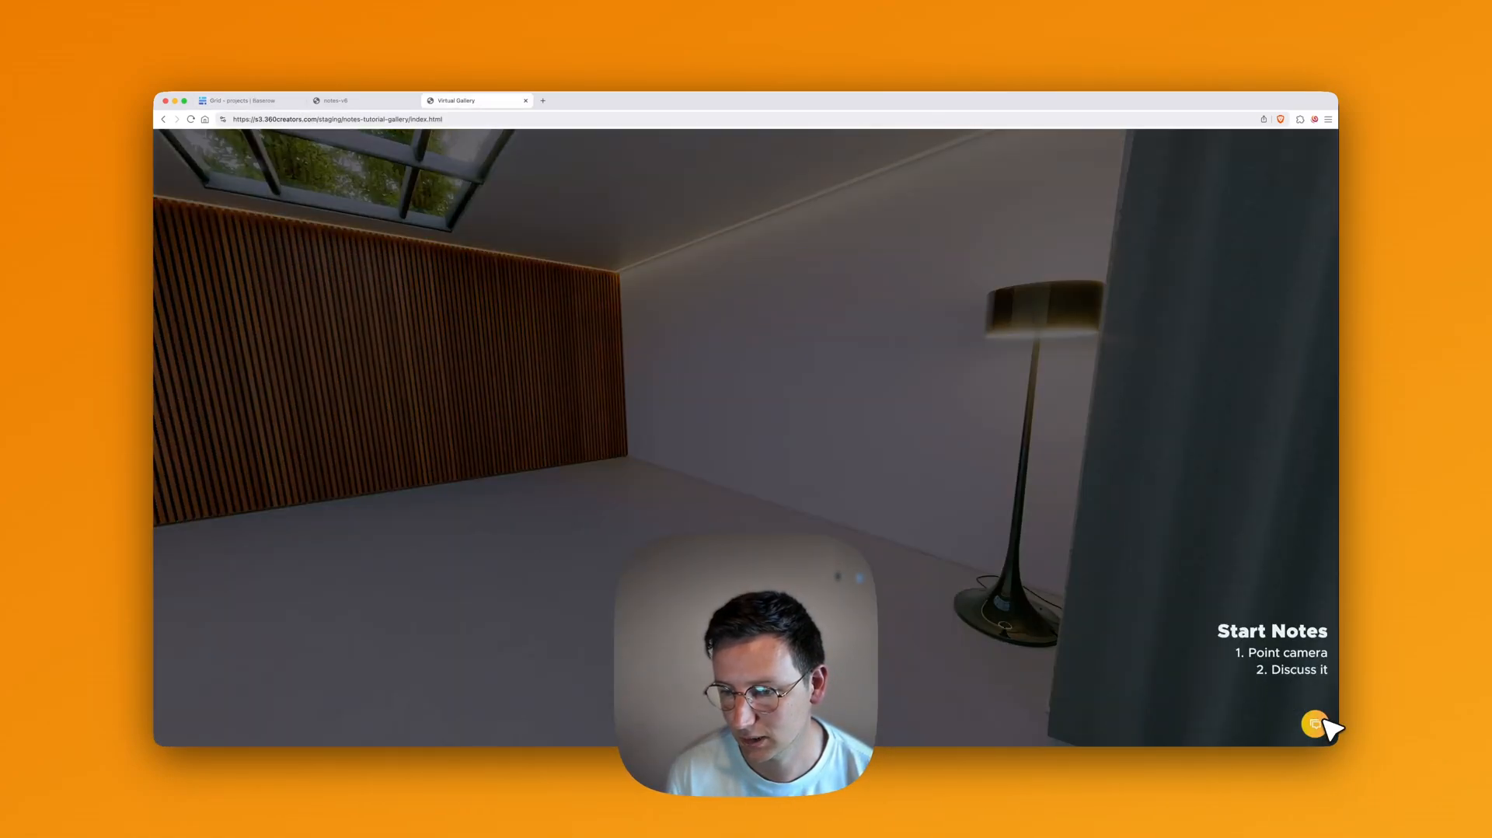
click(1321, 724)
Step: Disable mouse-wheel zoom in the Virtual Gallery project settings and open the skin item library
mouse_move(799, 759)
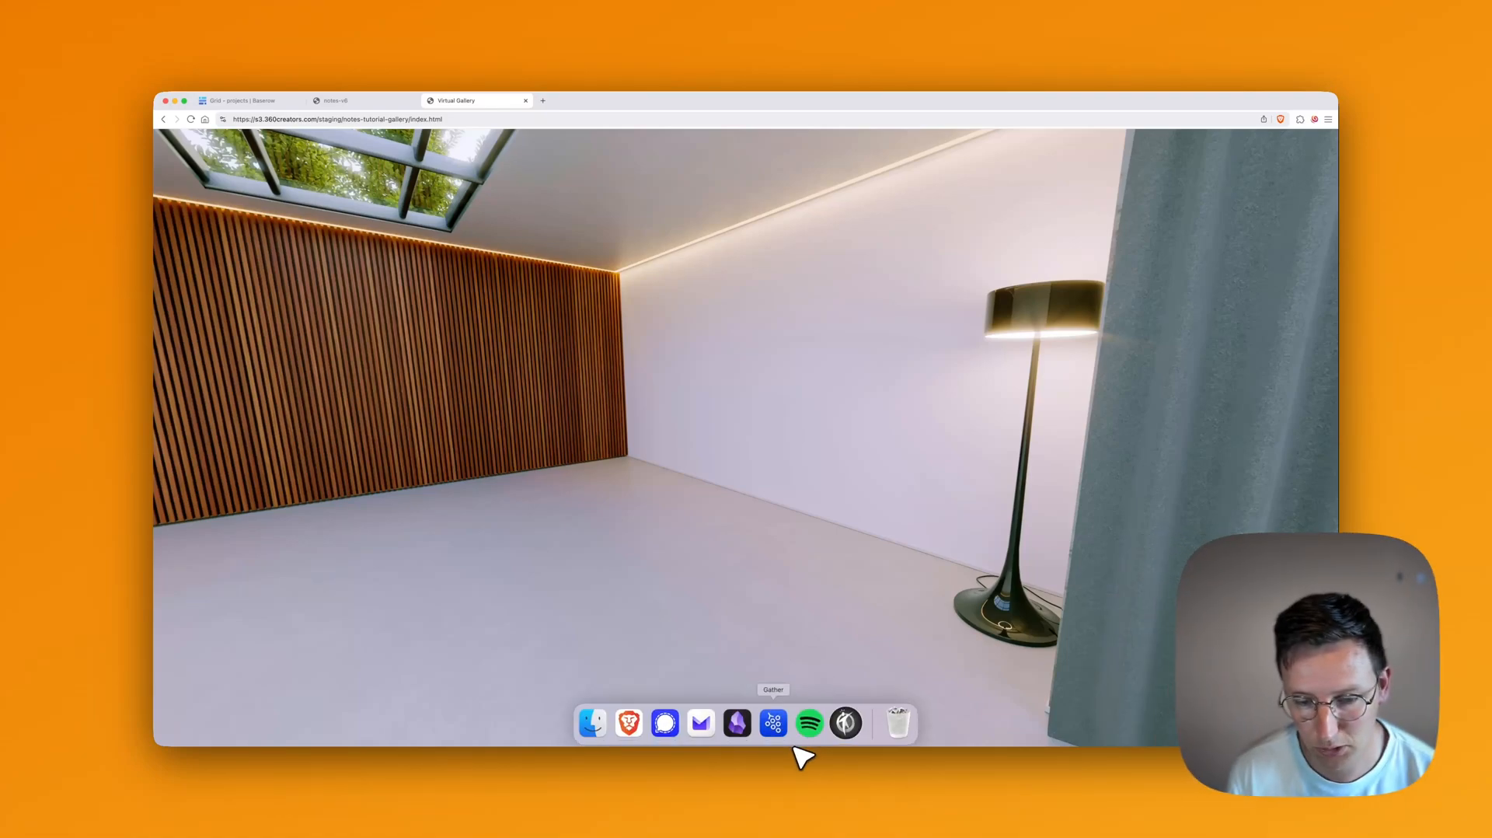
click(856, 731)
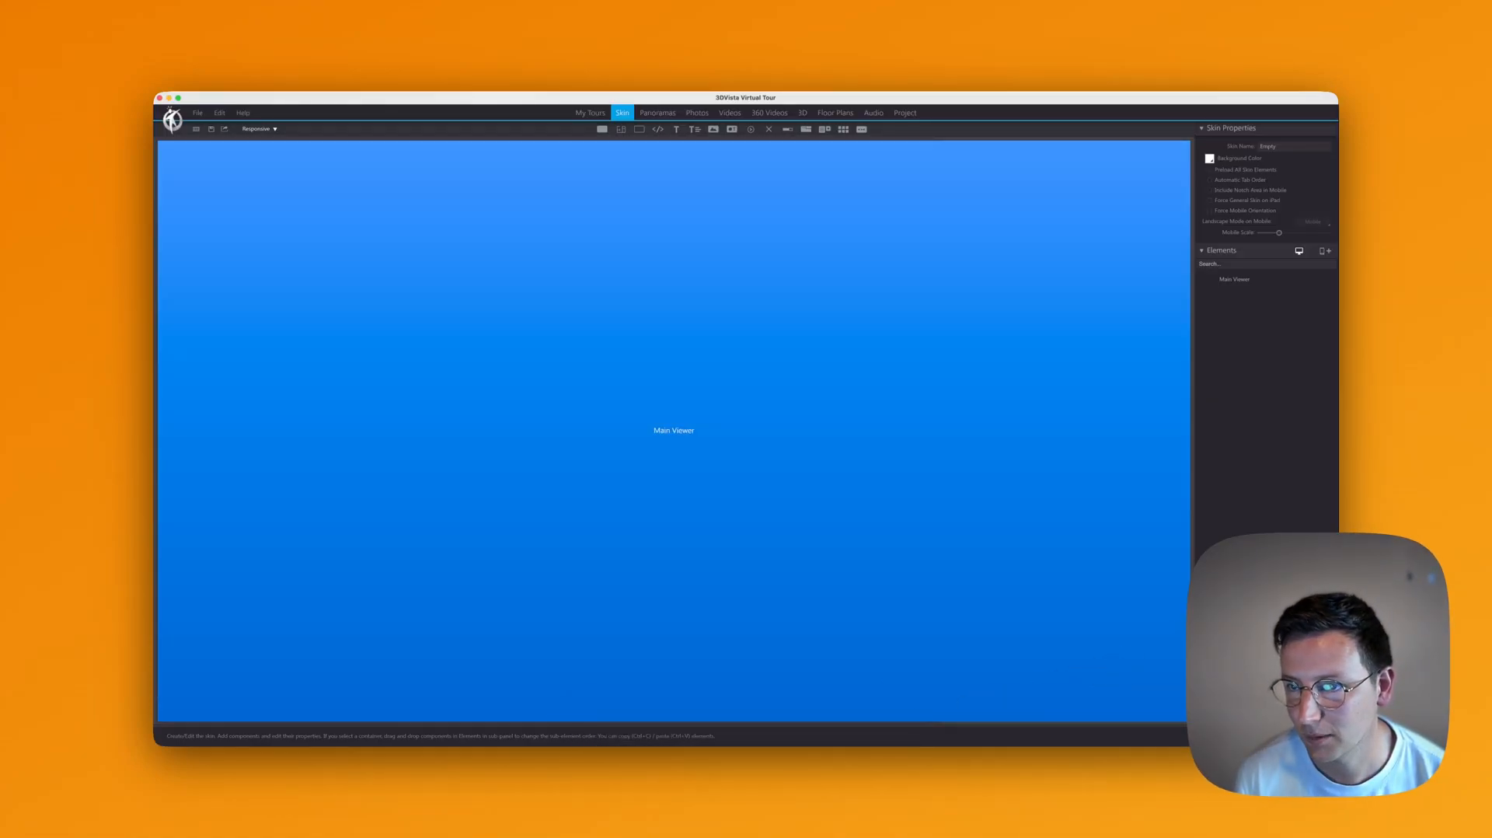
click(657, 115)
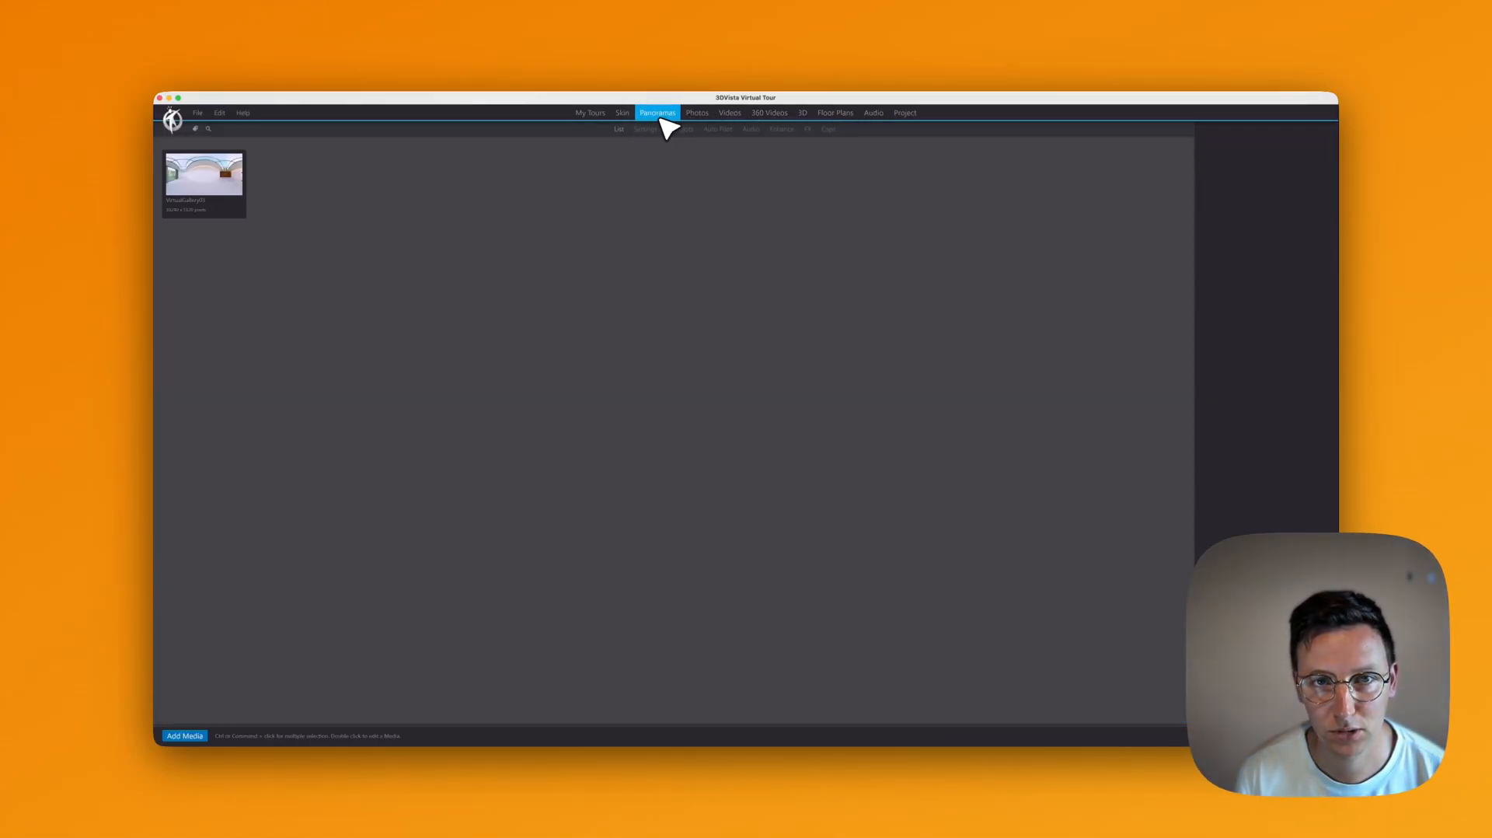
click(906, 114)
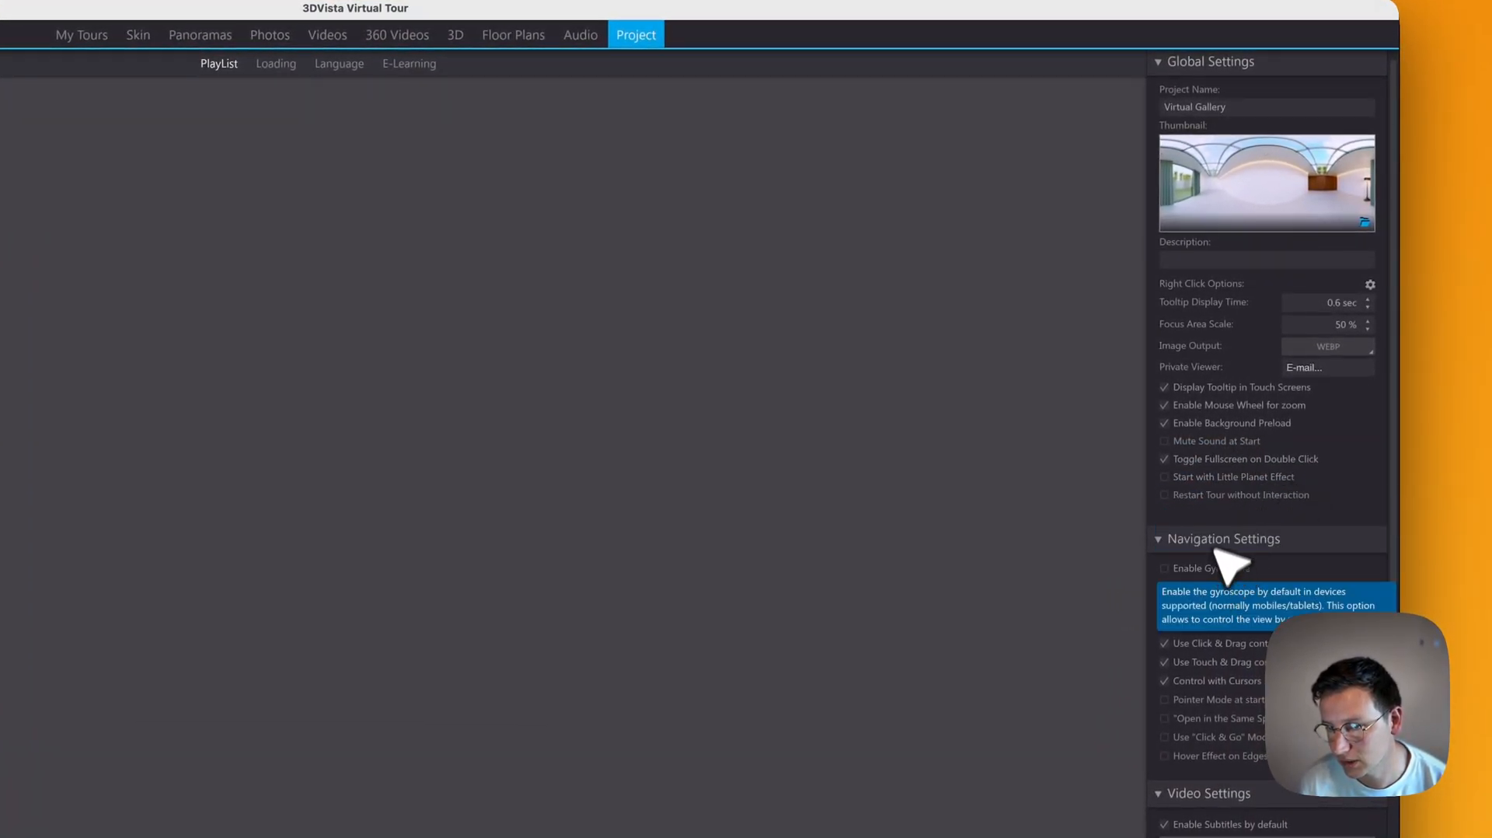
click(1163, 405)
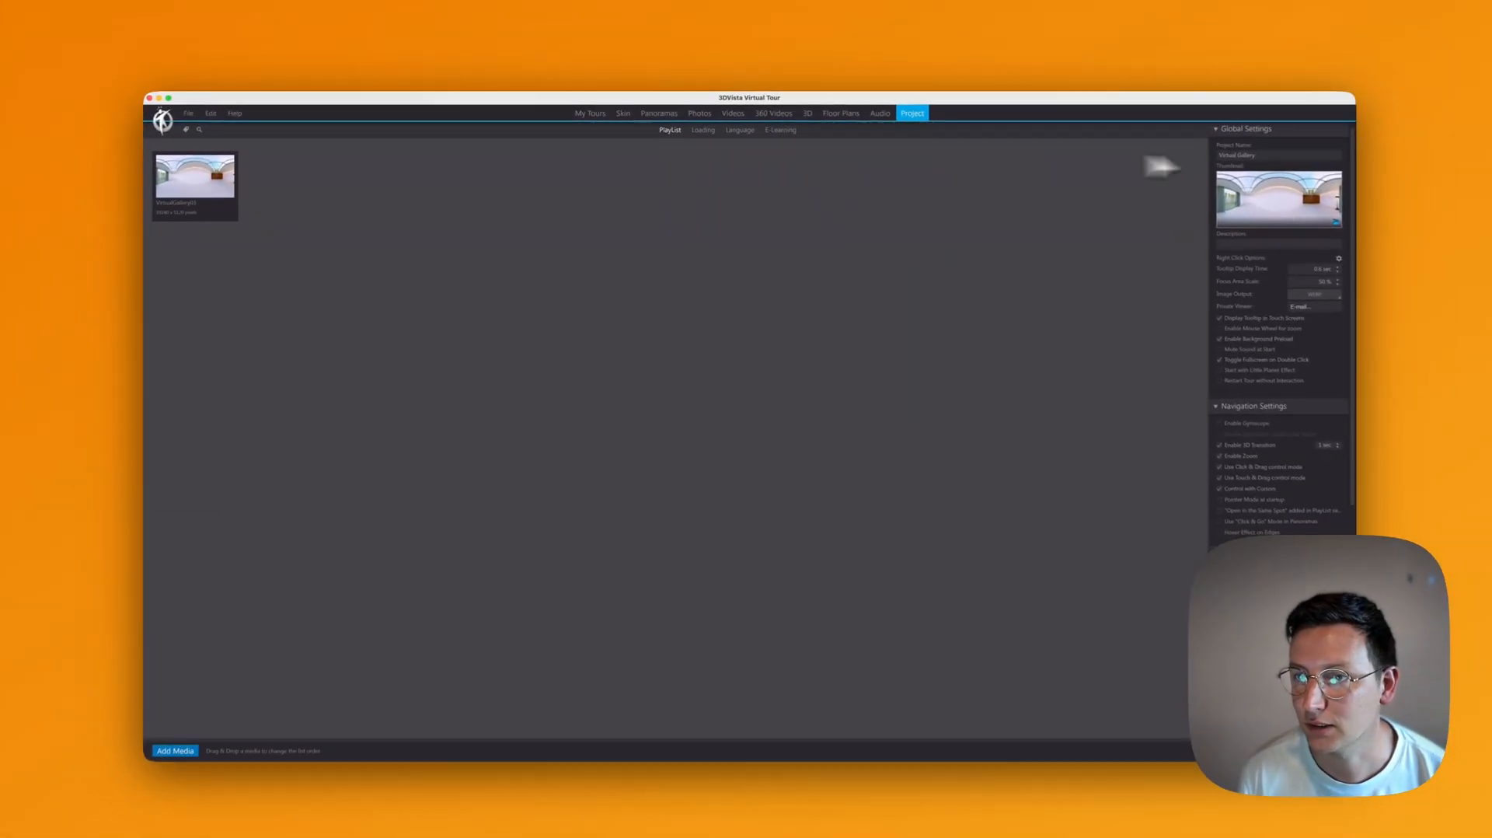
click(623, 112)
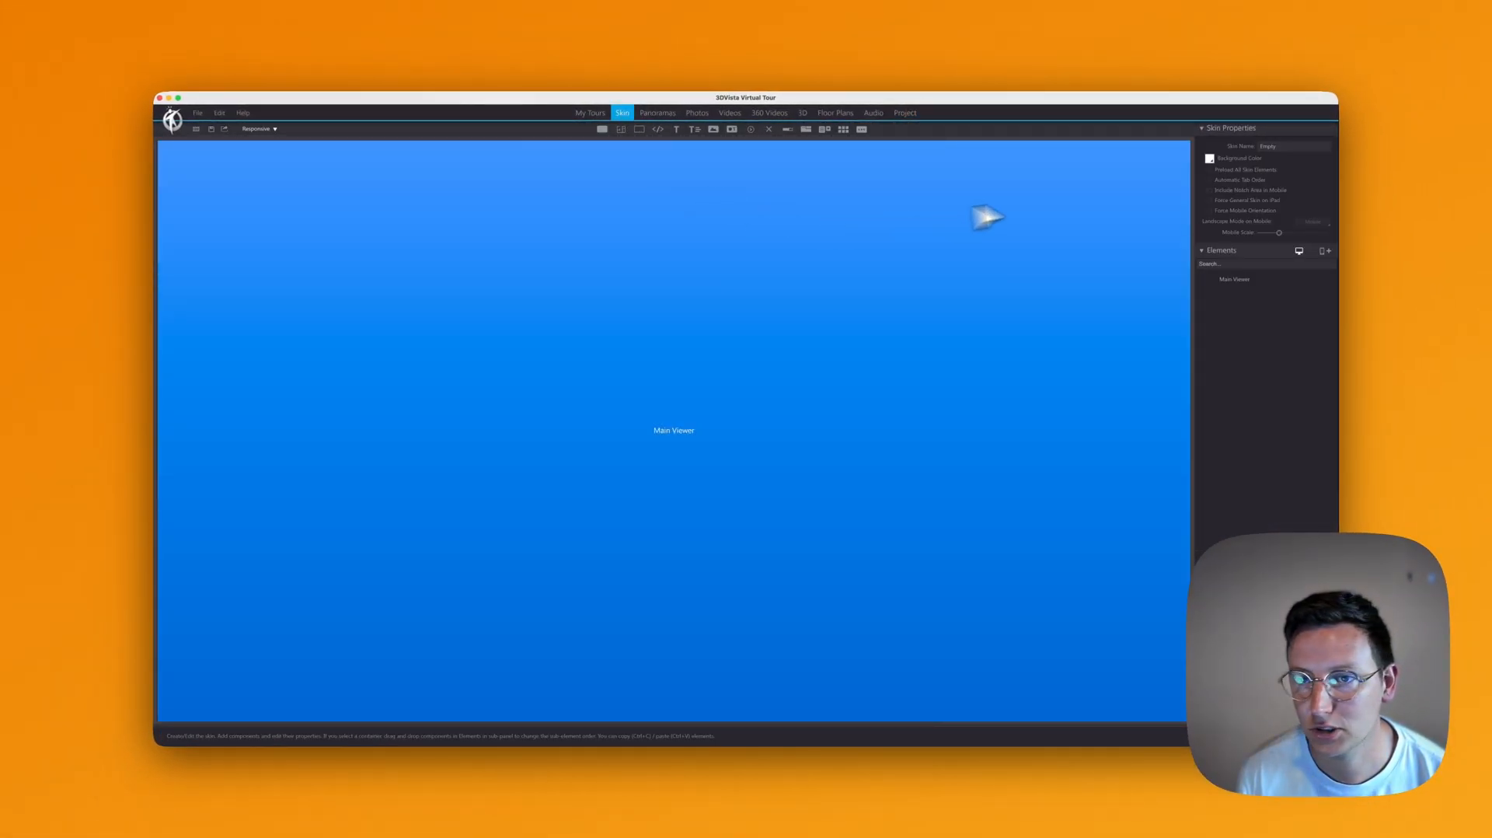
click(861, 130)
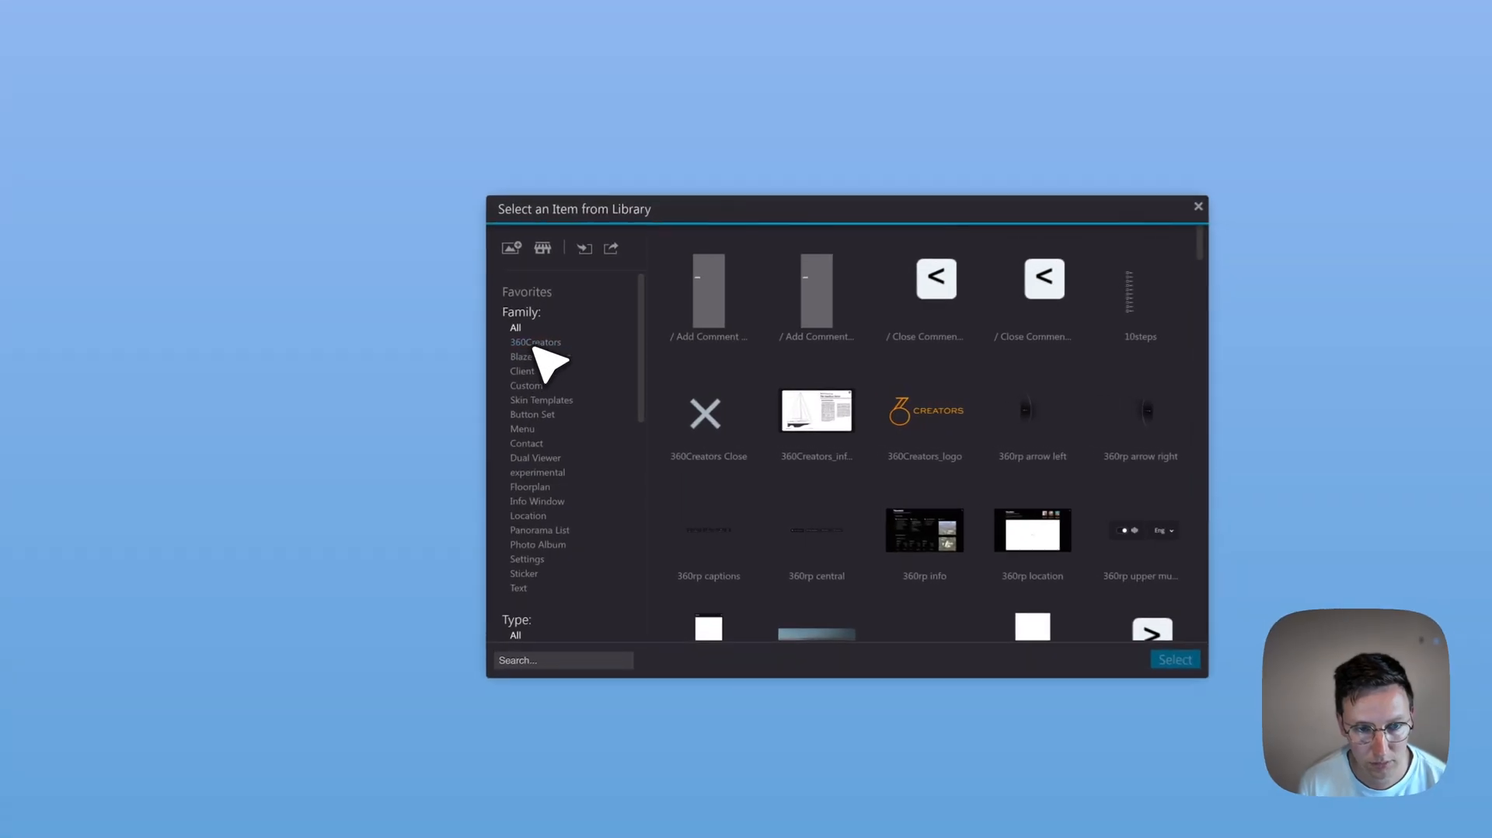
Step: Add the 360Creators notes_v6 item from the library to the tour skin
click(565, 371)
scroll(569, 482, down, 3)
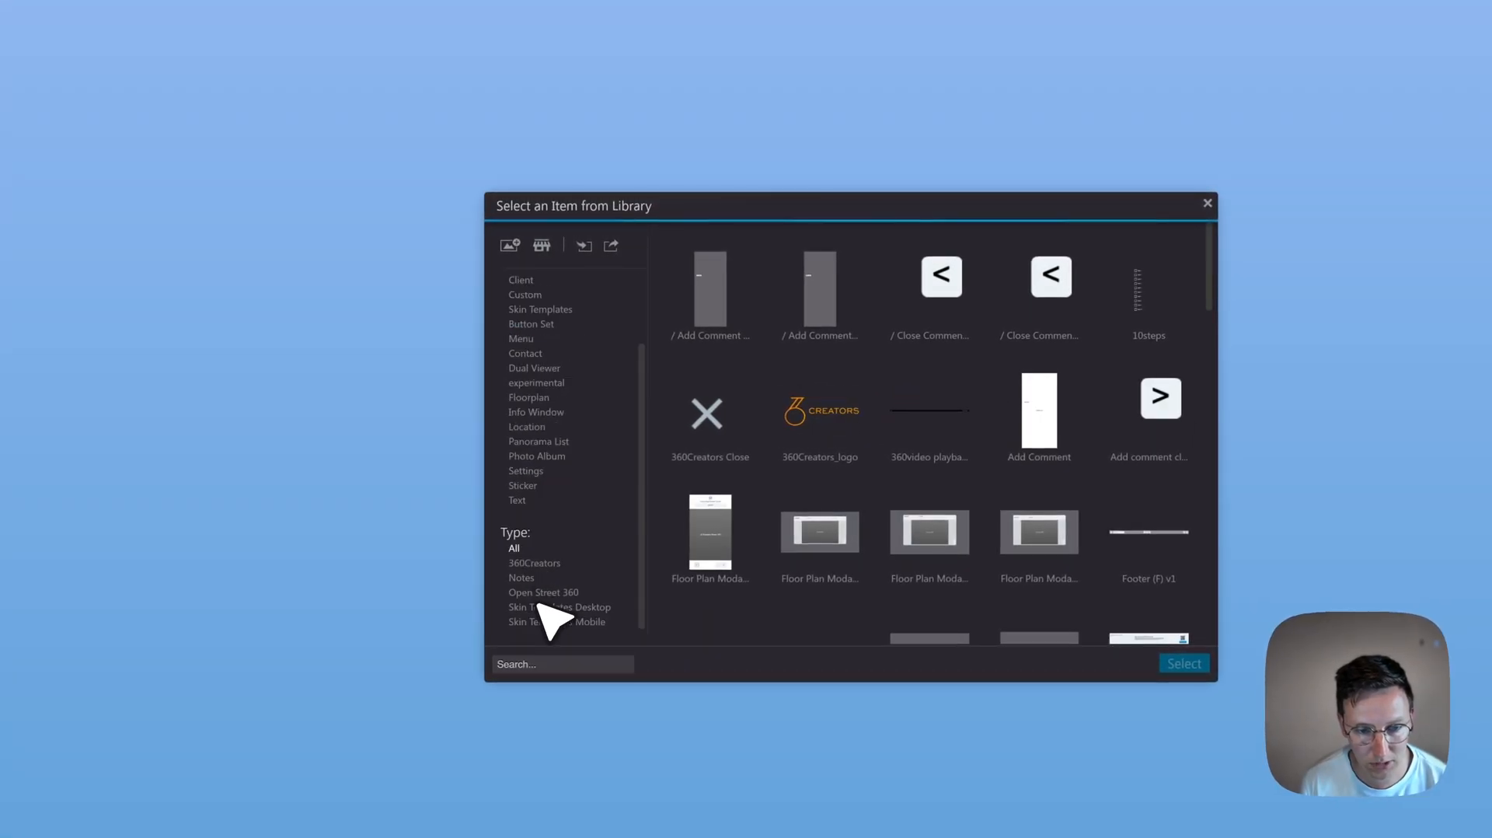
click(523, 578)
double_click(844, 300)
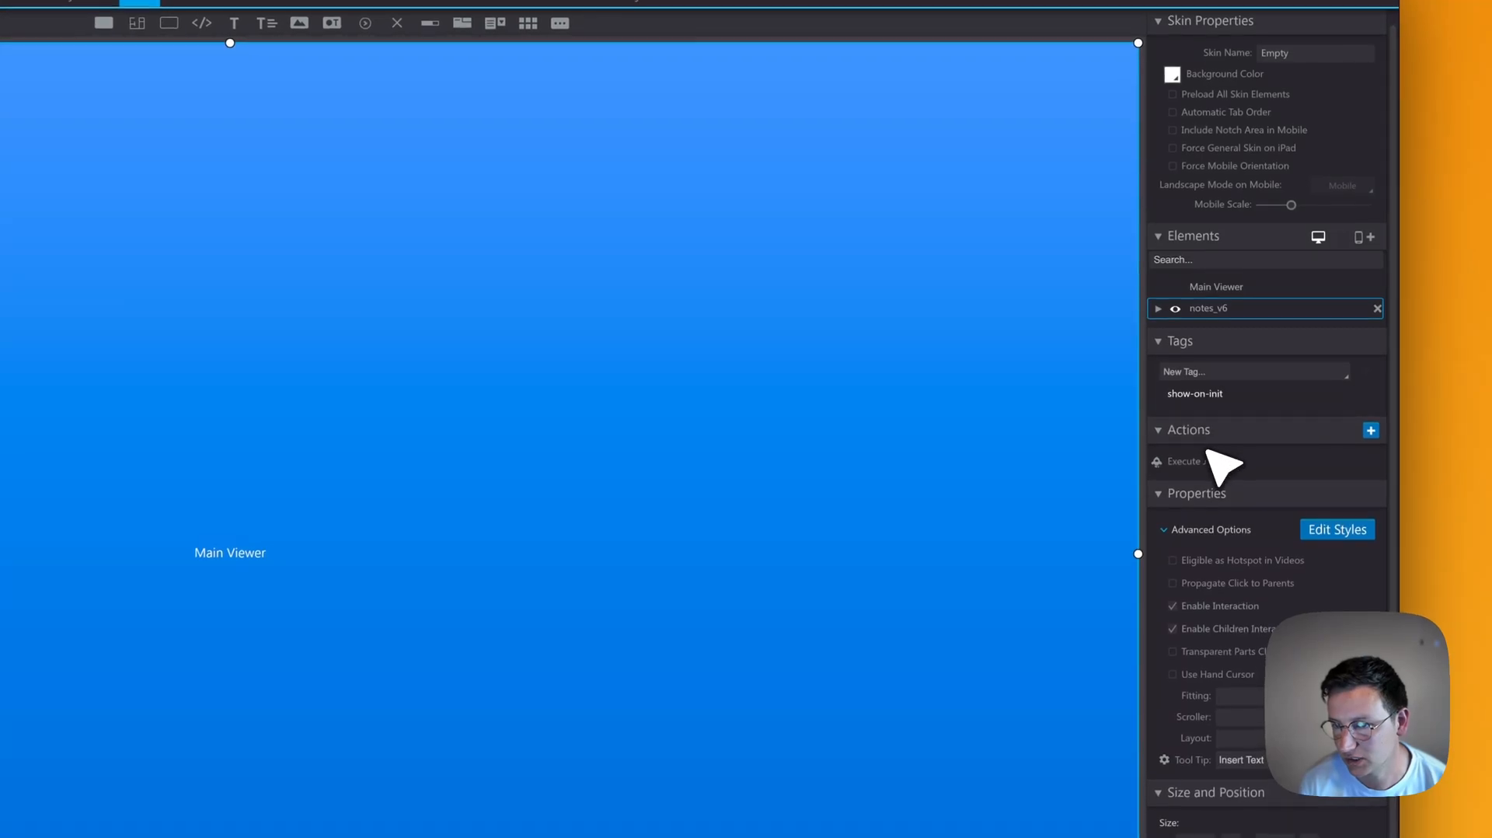
Step: Change the notes script's const projectId value from '1' to '2' in Execute Javascript
click(1230, 380)
double_click(1207, 464)
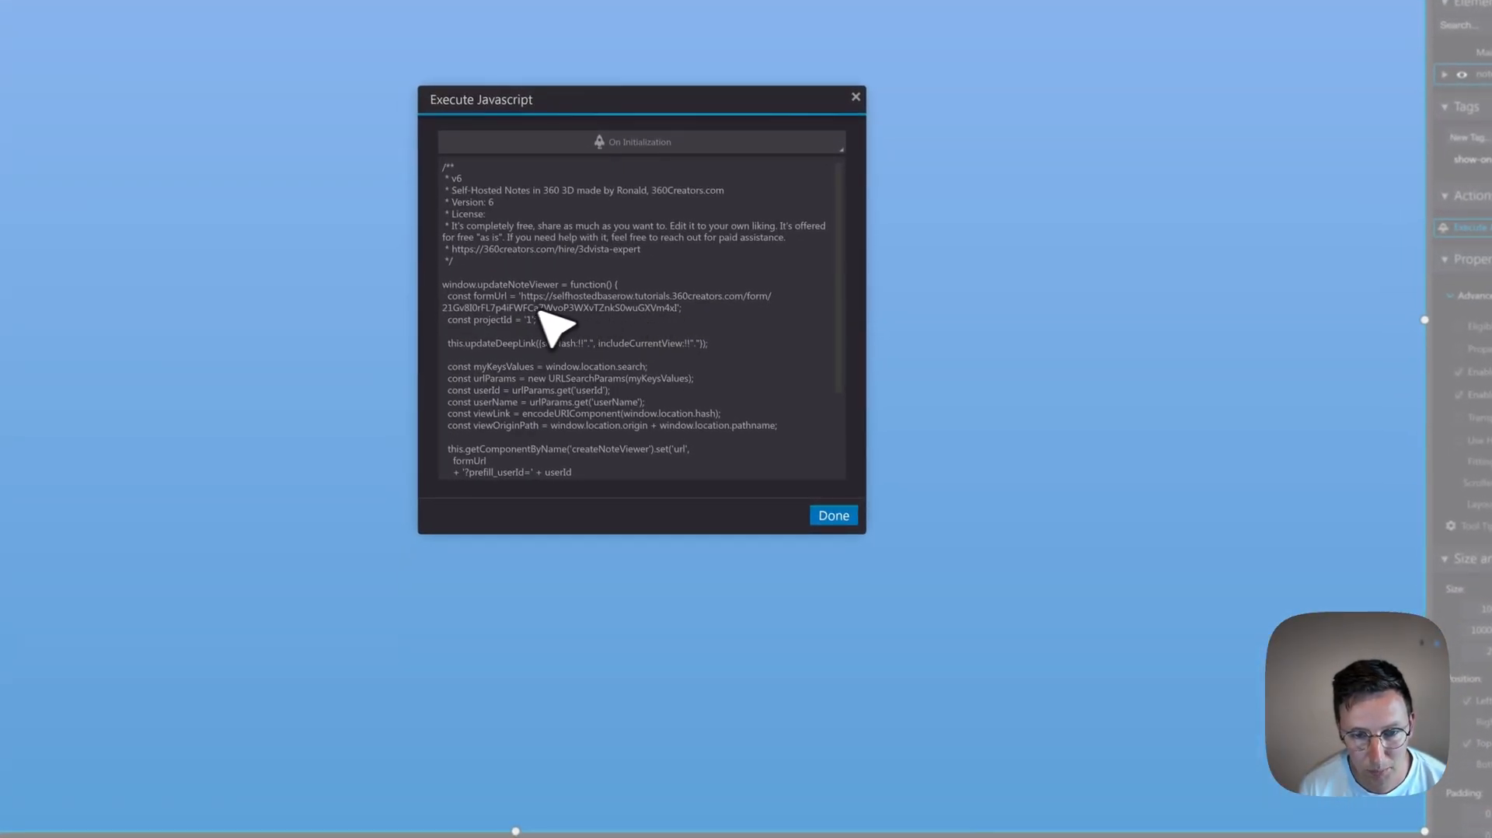
drag(522, 296, 680, 309)
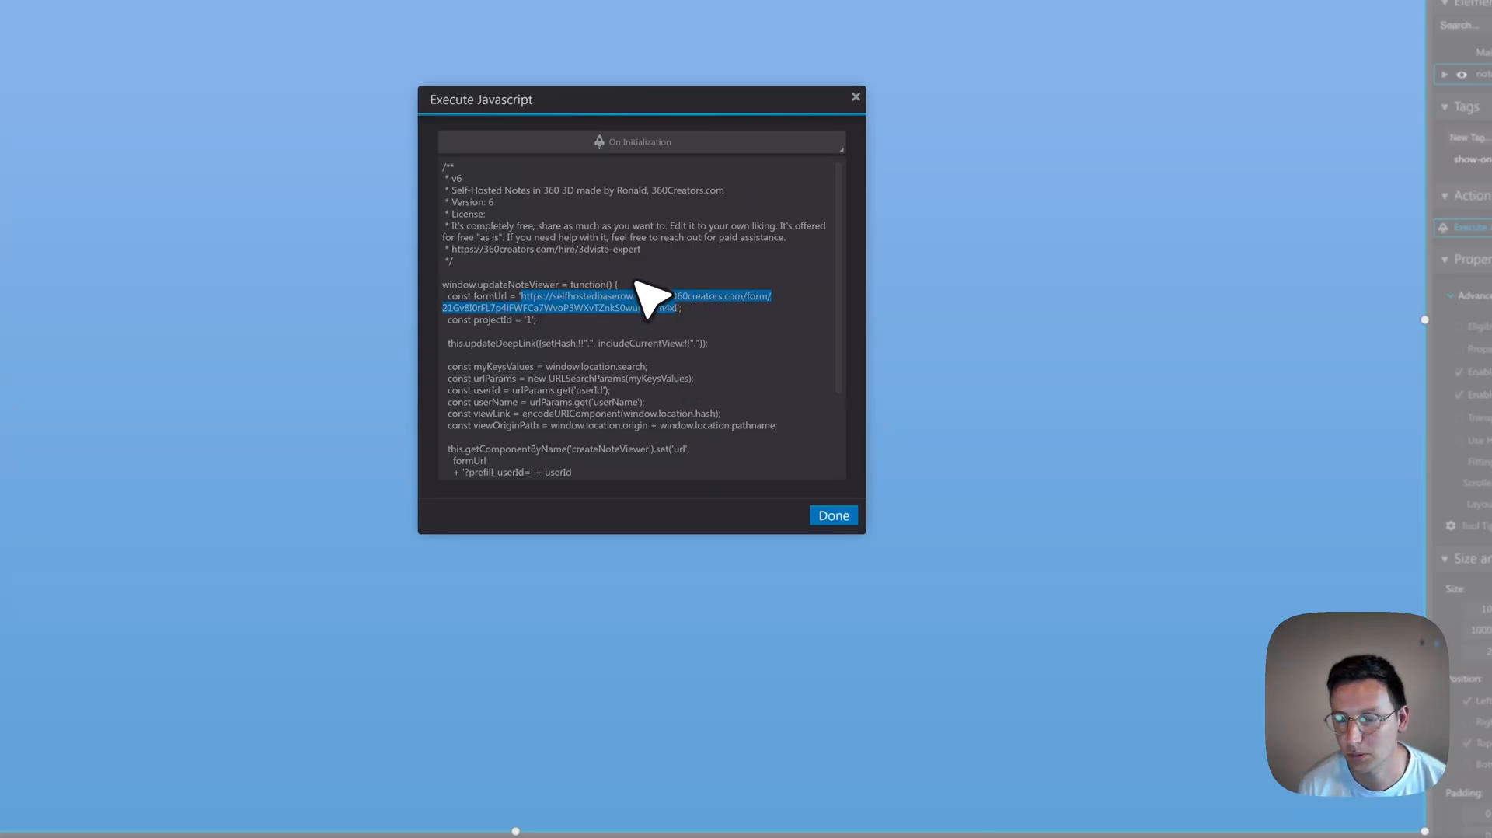
click(533, 321)
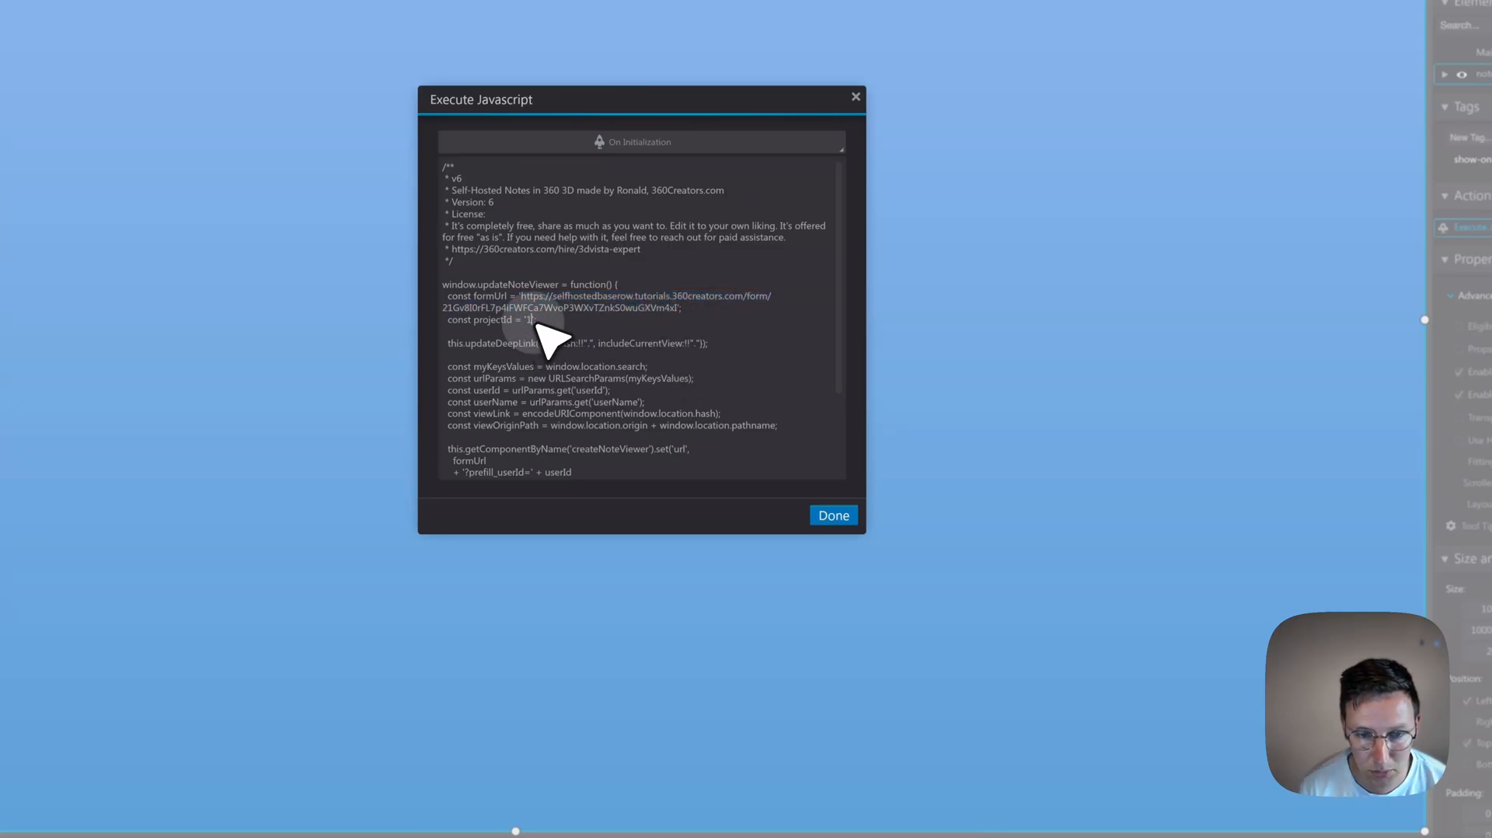
key(BackSpace)
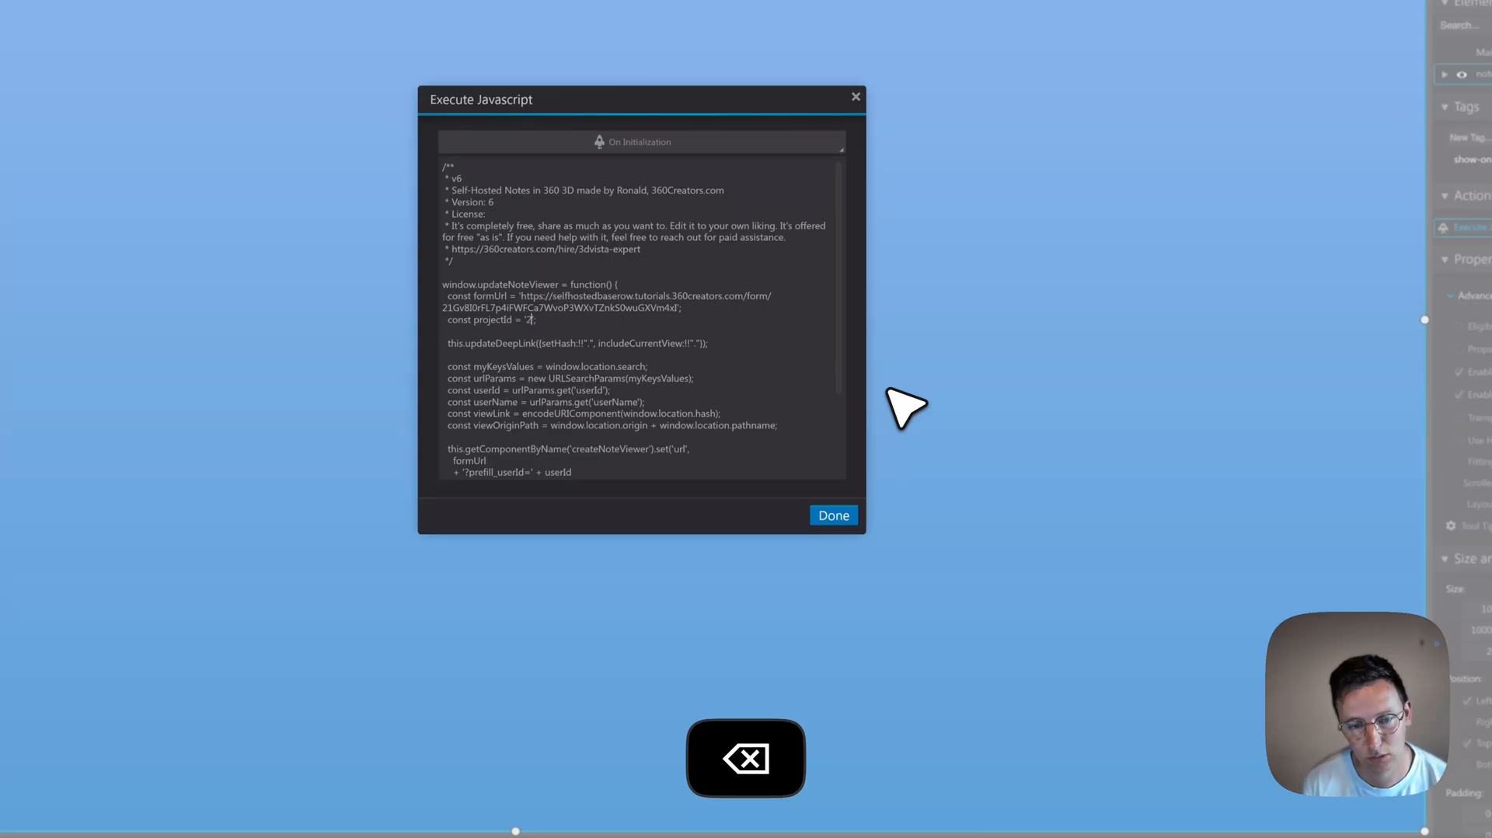
click(831, 515)
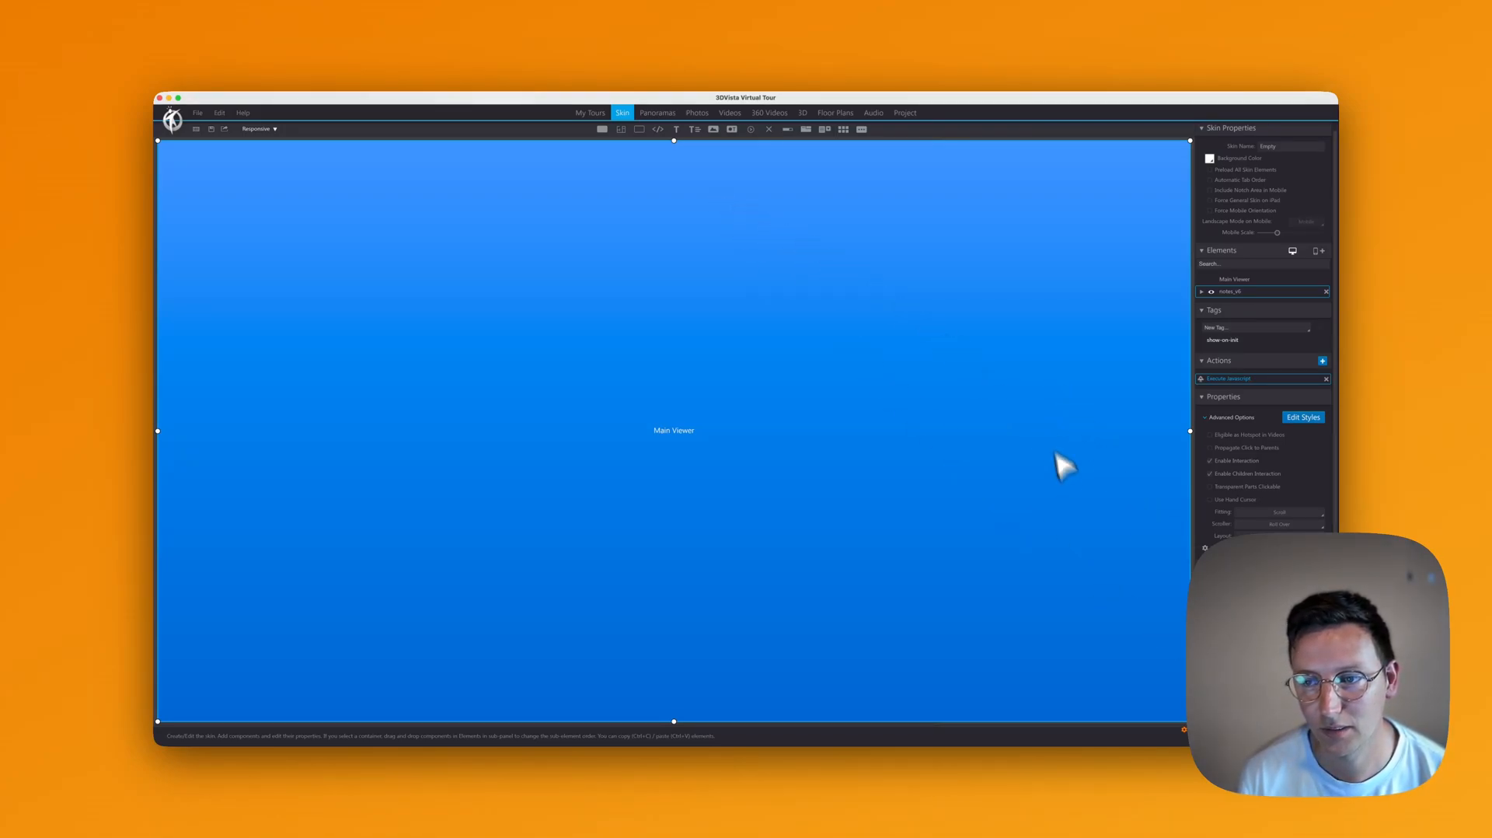
Step: Save the tour project and turn the gallery view toward the wooden wall
key(super+s)
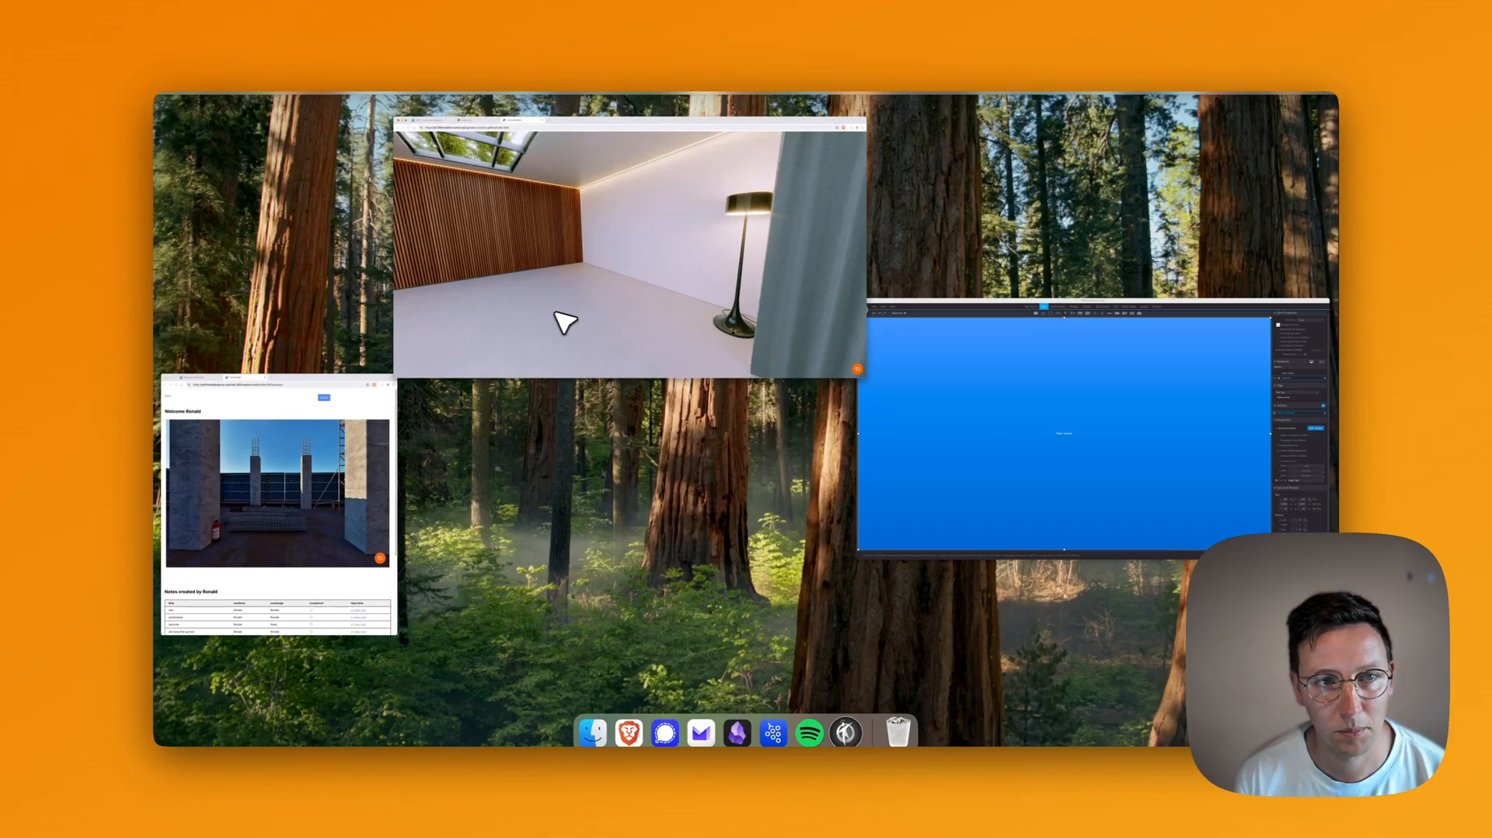
click(565, 322)
drag(510, 206, 742, 233)
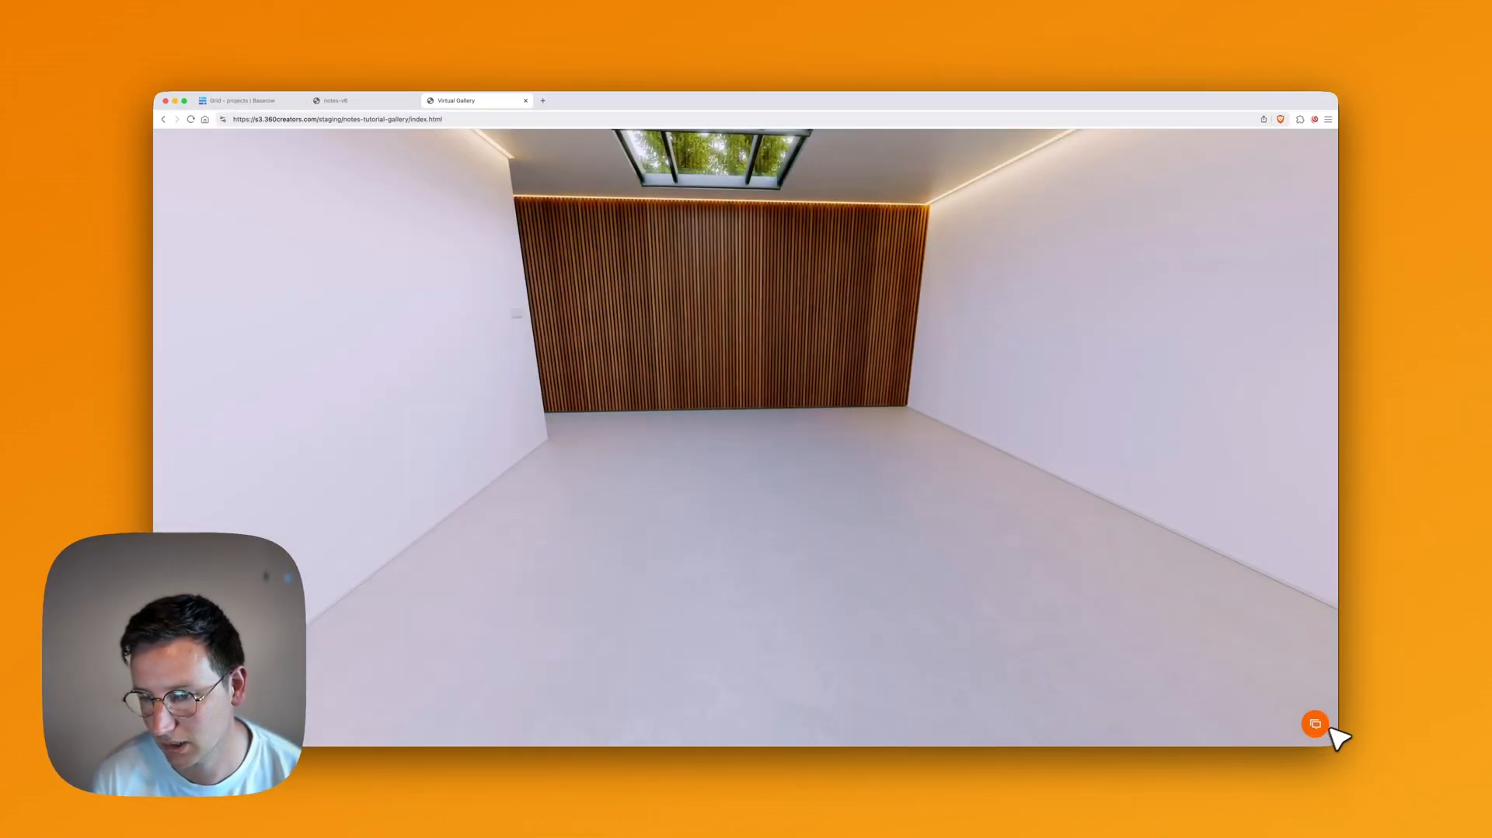
Step: Capture the view as a new note reading 'test' assigned to a teammate
click(1317, 726)
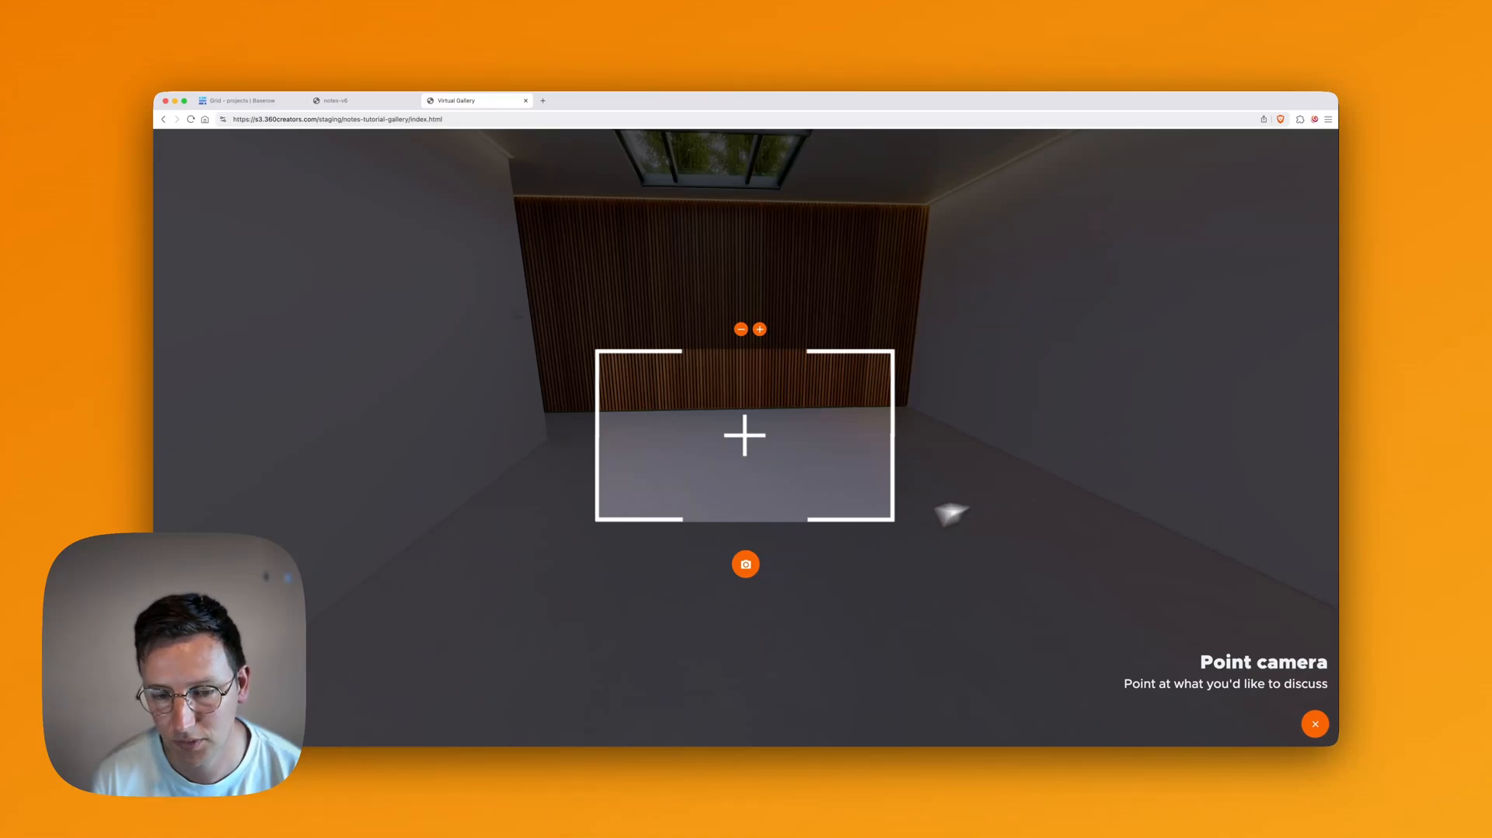
click(755, 569)
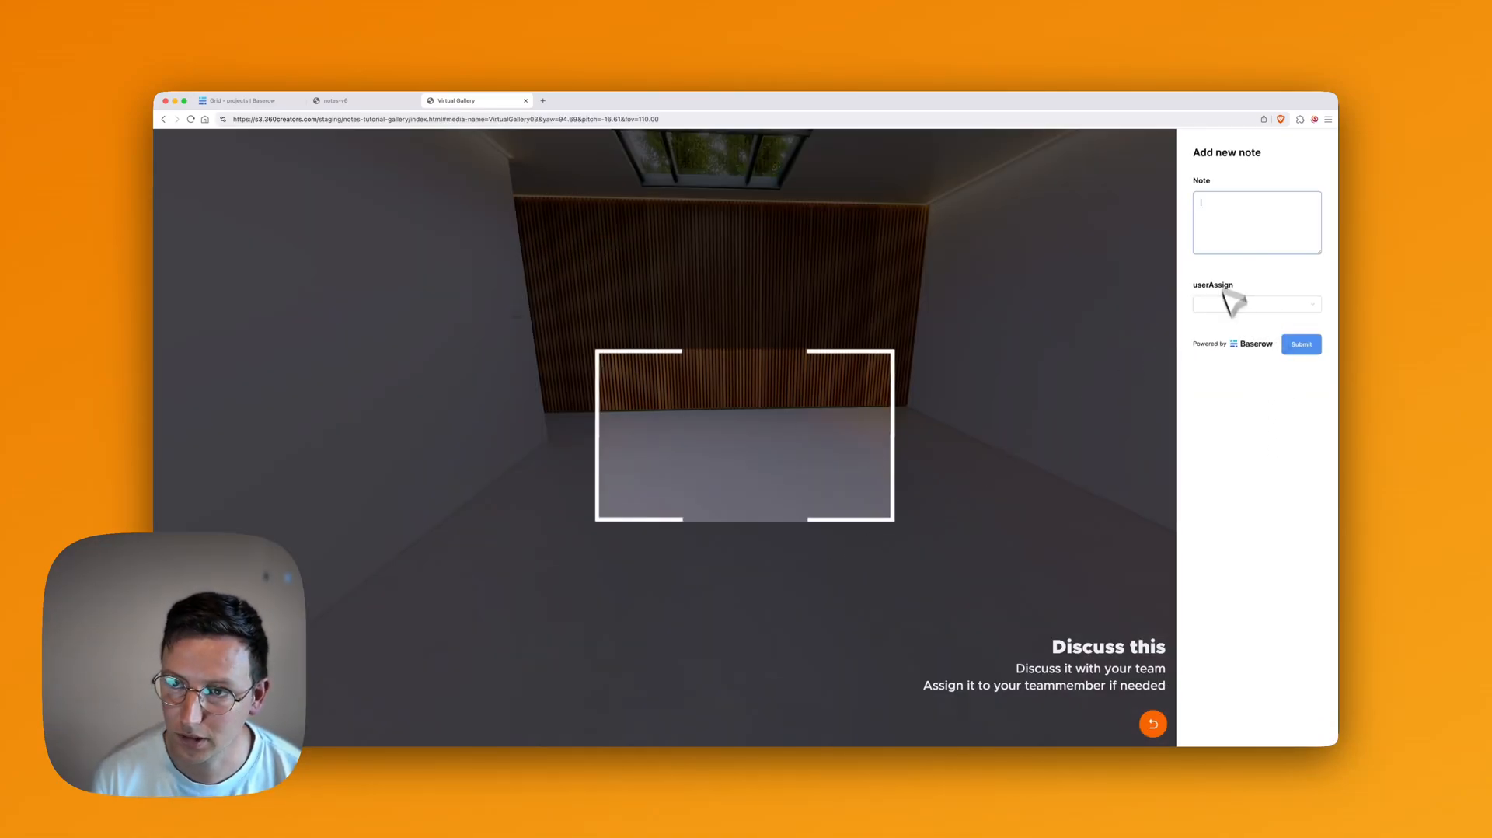
text(st)
click(1217, 304)
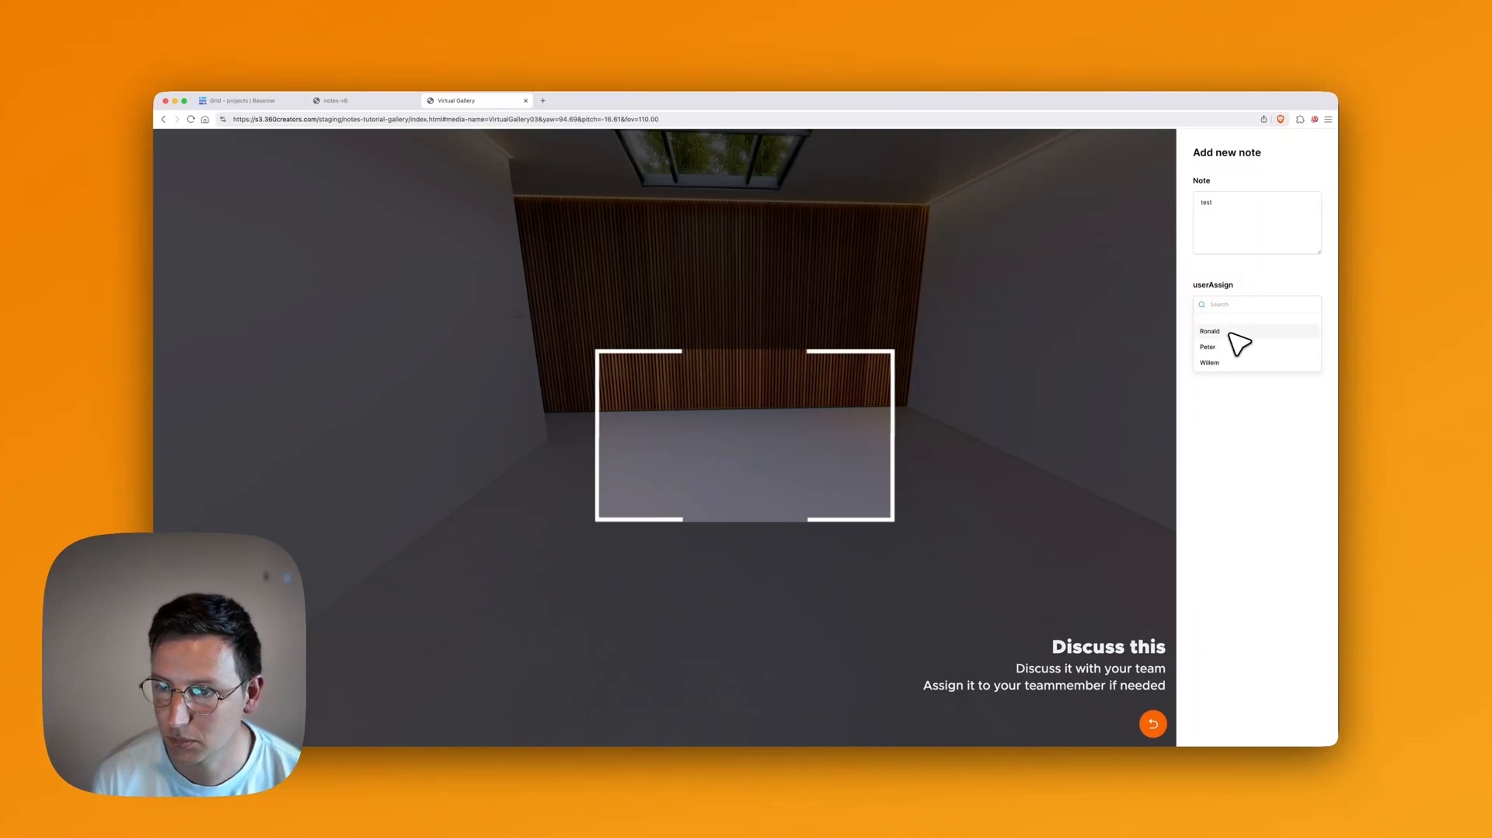
click(1229, 333)
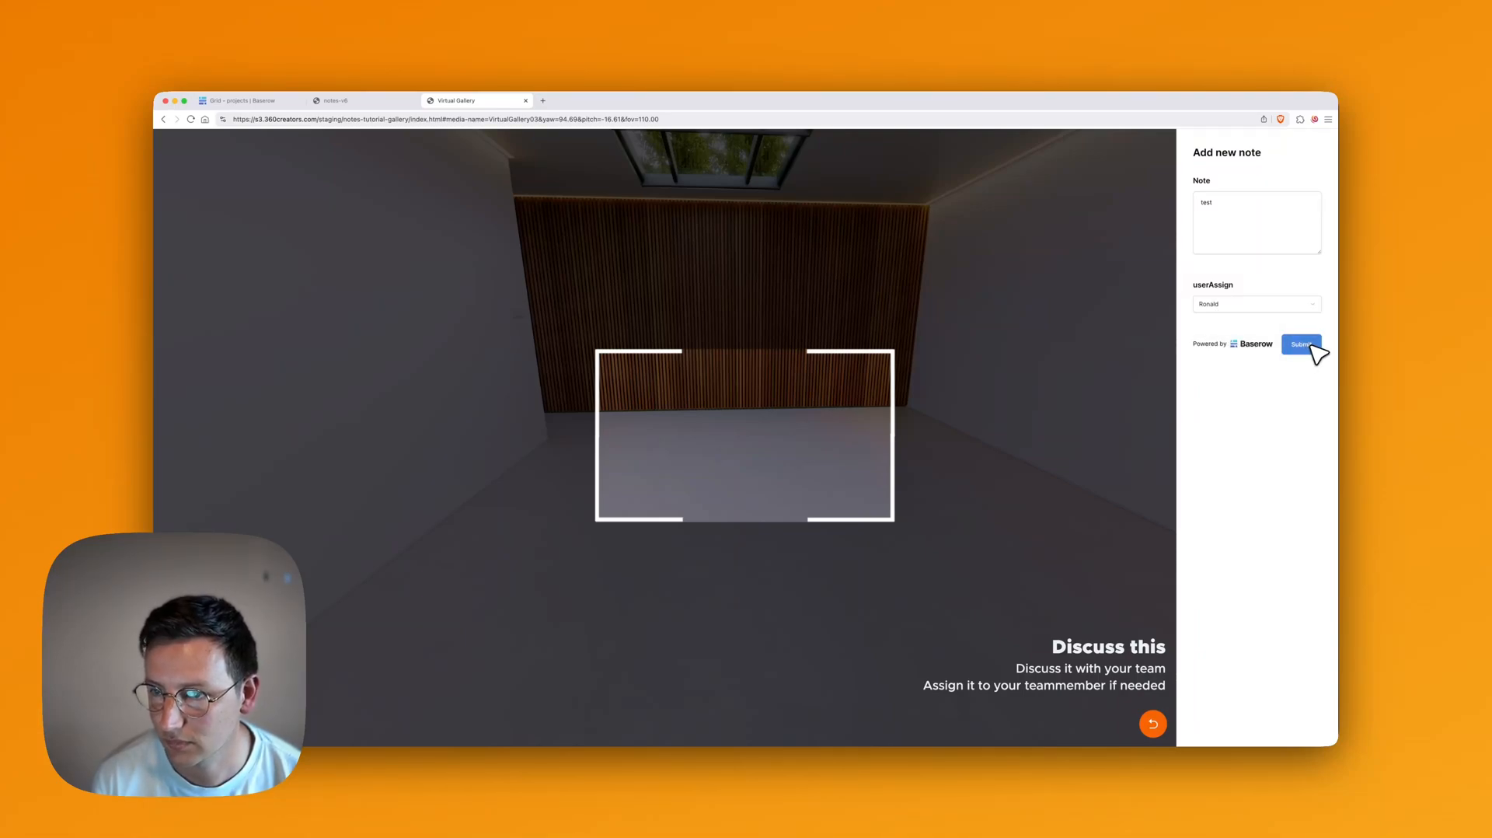
Step: In the notes table, rename the 'projects' link-to-table field to 'projectId'
key(super+1)
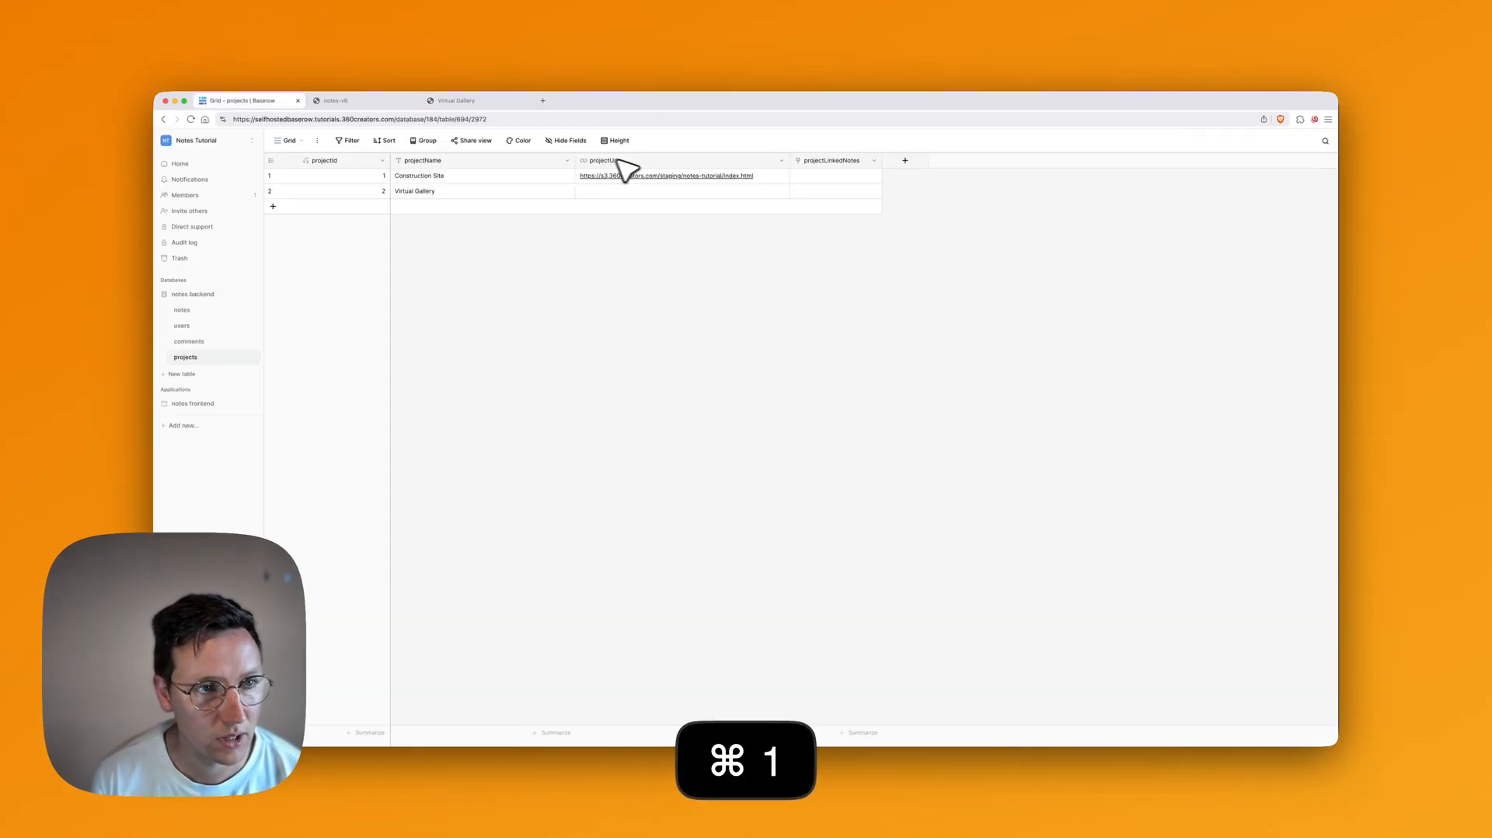
click(194, 310)
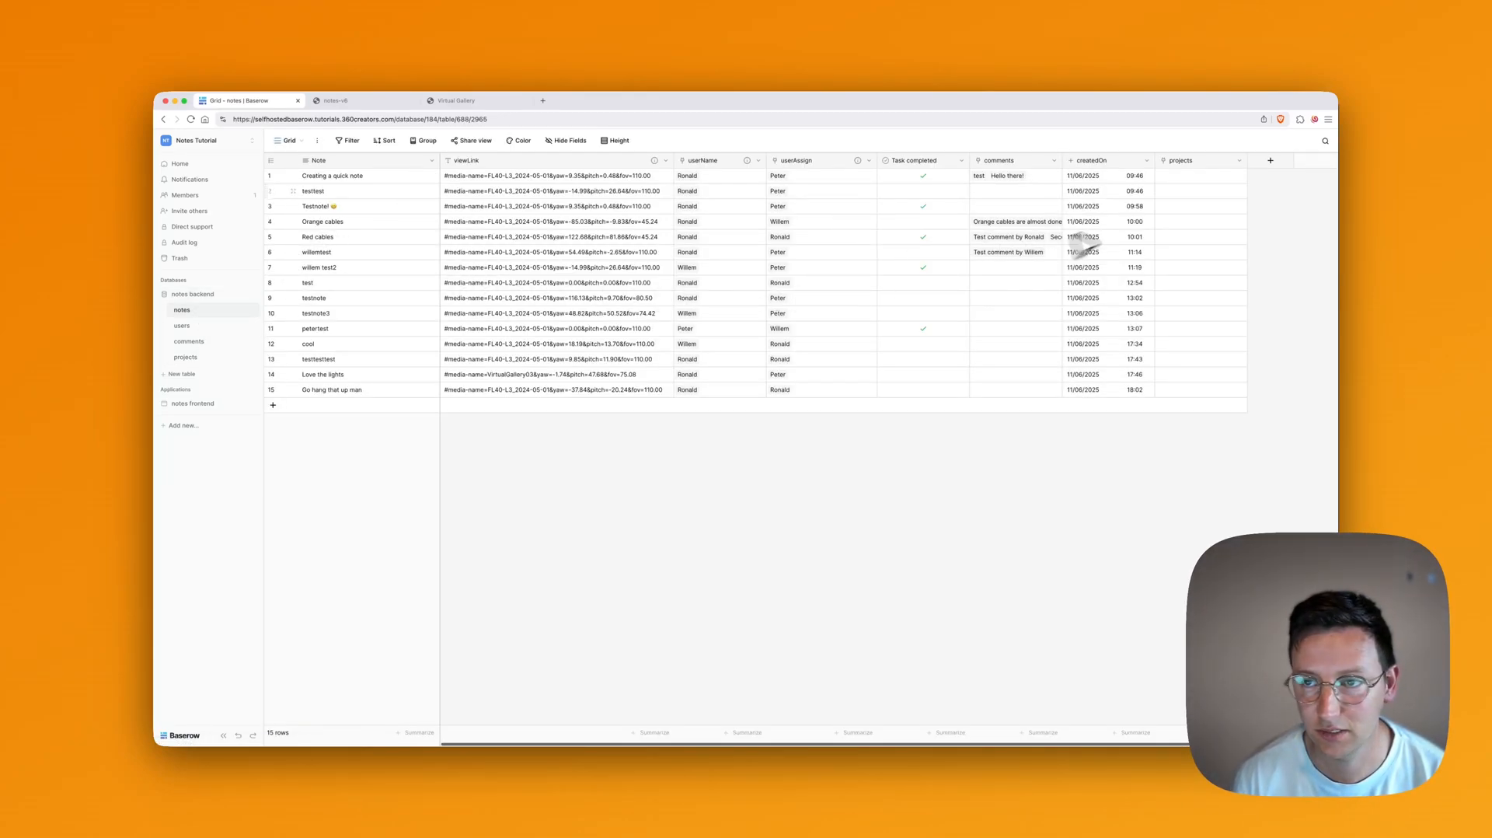
click(1242, 160)
click(1211, 192)
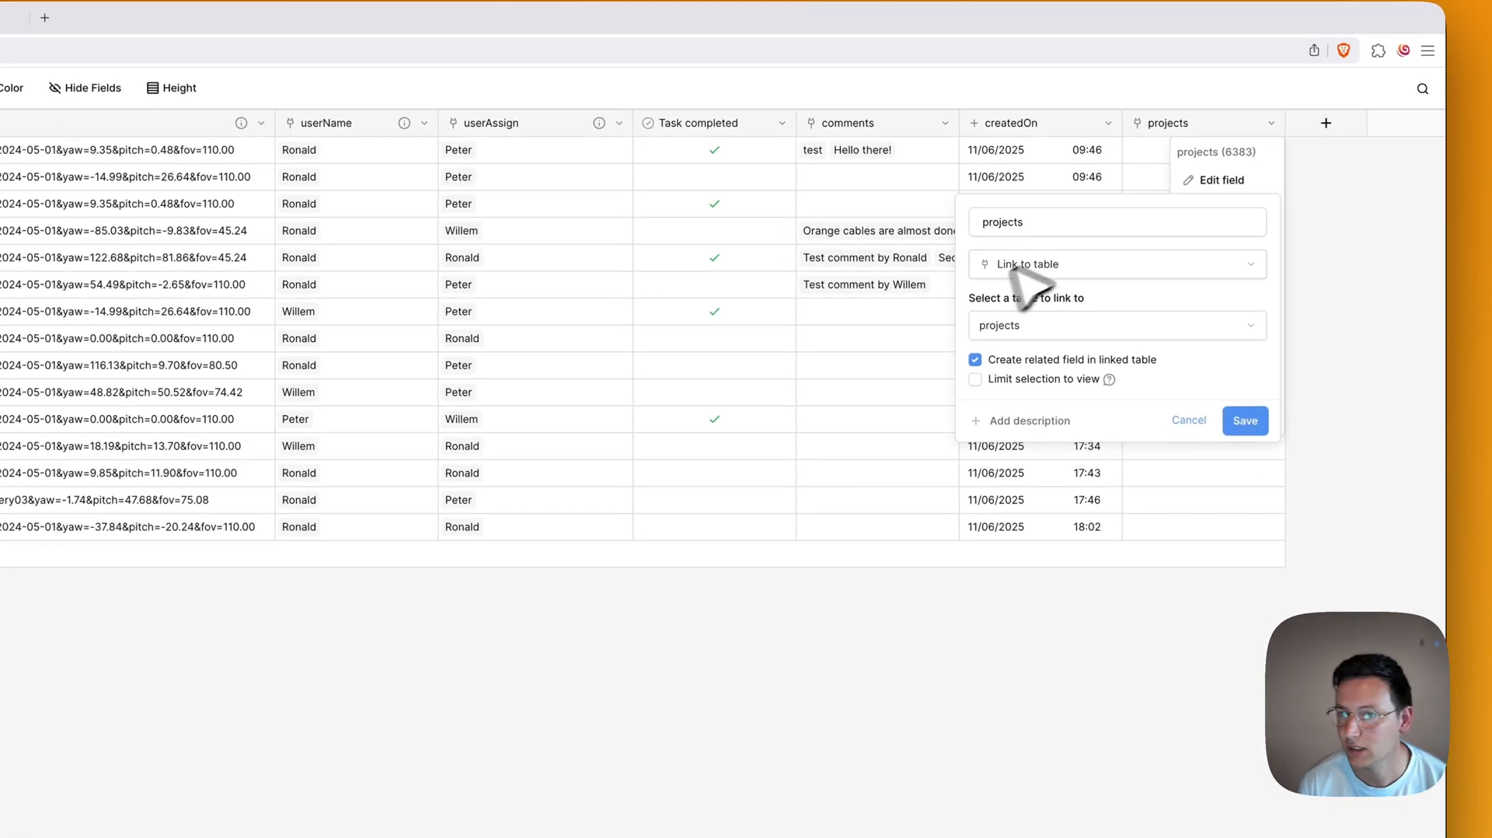
click(1051, 222)
key(BackSpace)
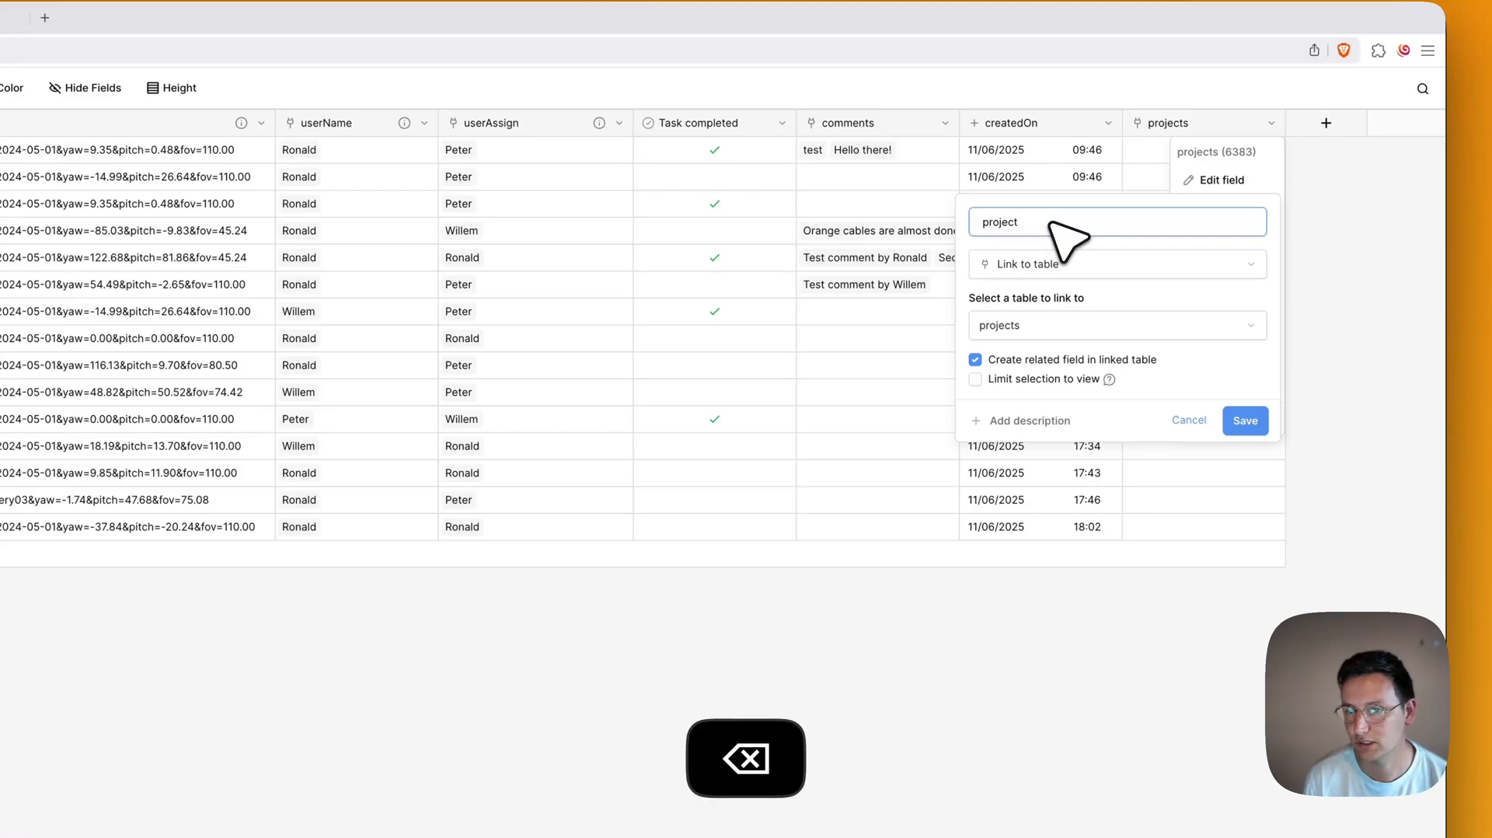
text(Id)
key(Return)
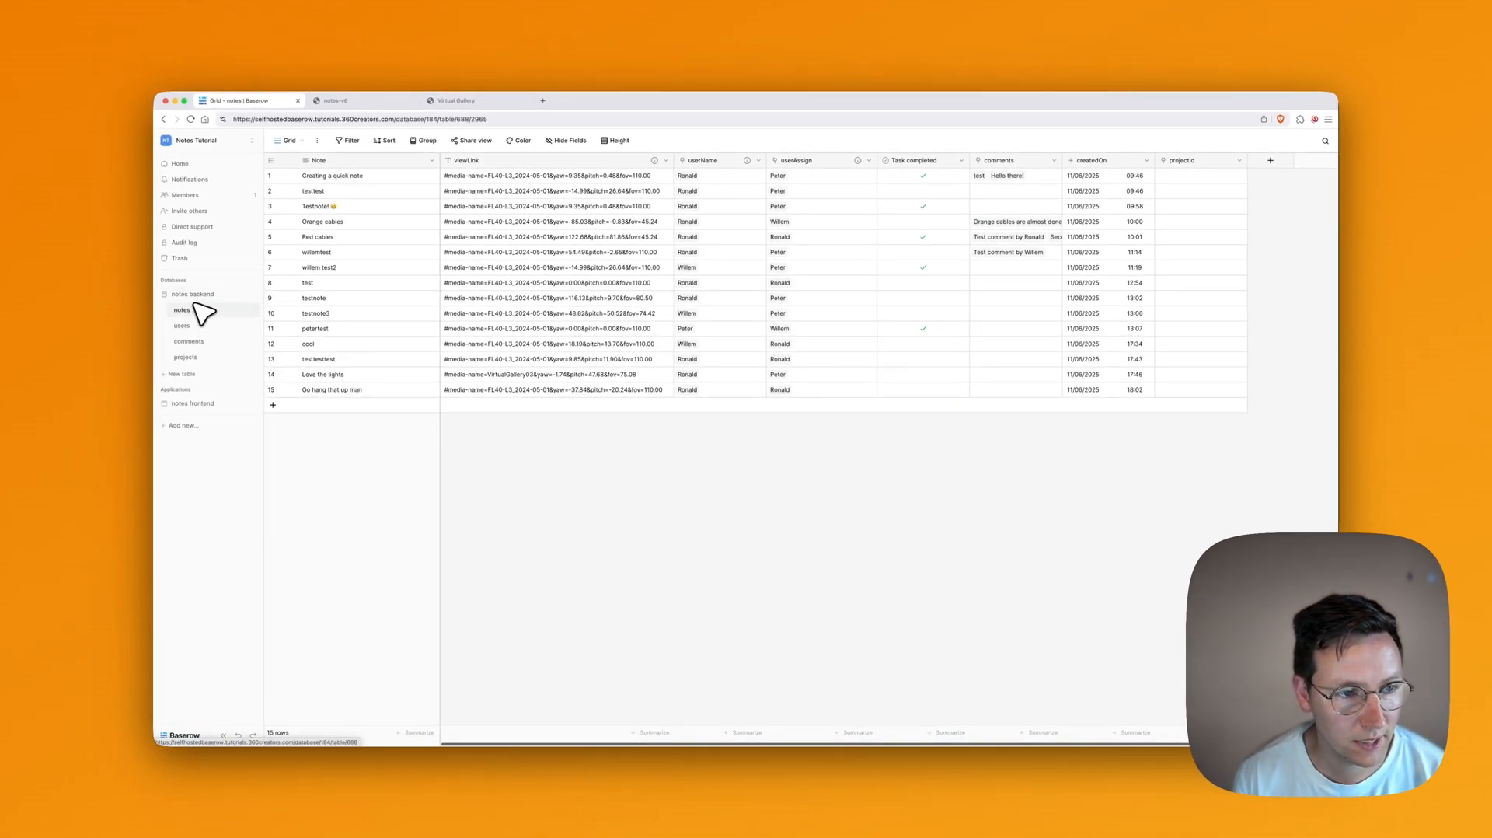
Step: Switch to the 'Add new note' form view and add the projectId field below userAssign
click(300, 143)
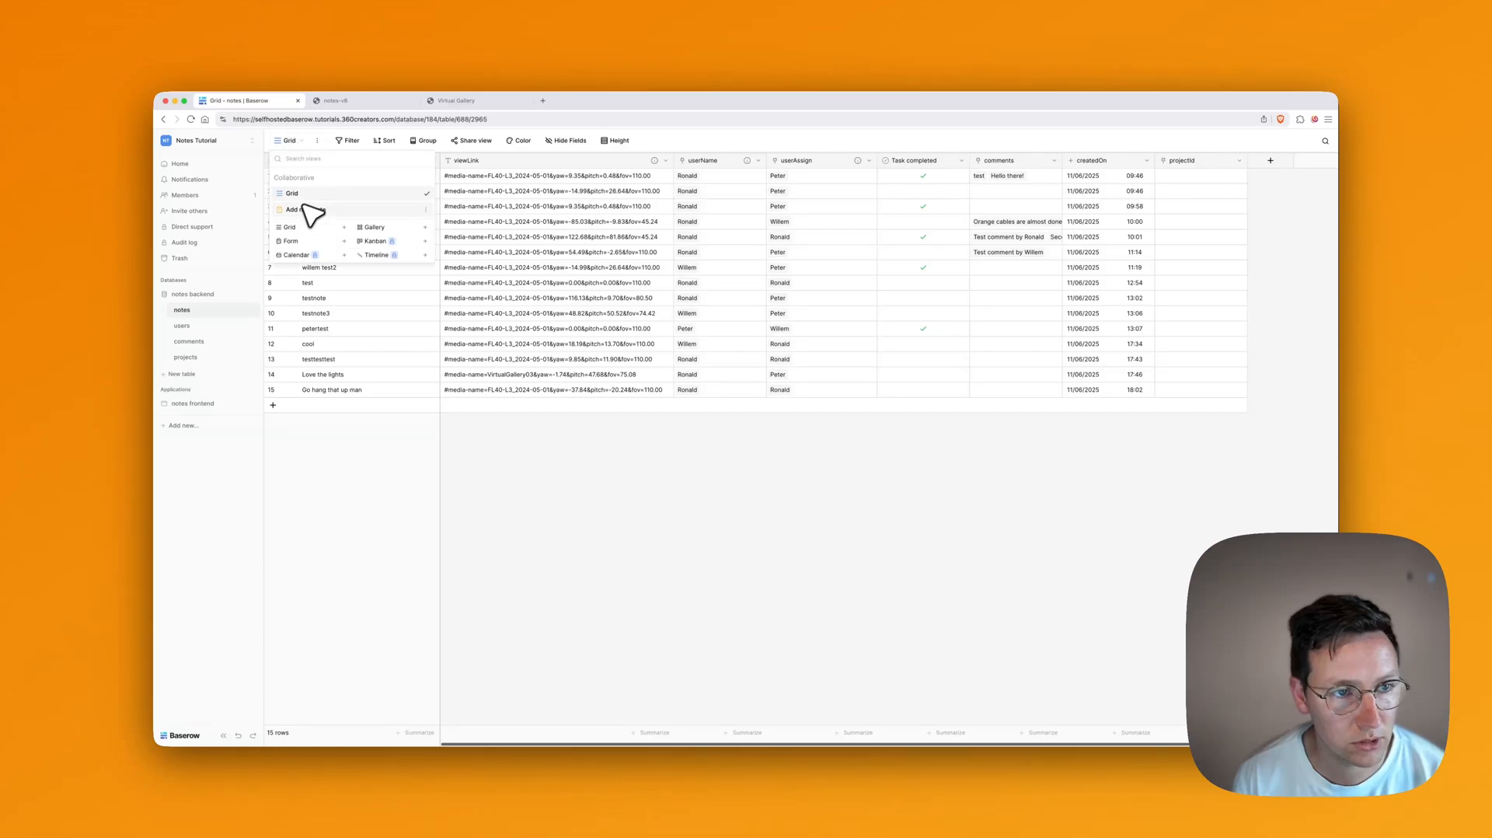
click(308, 217)
scroll(648, 425, down, 3)
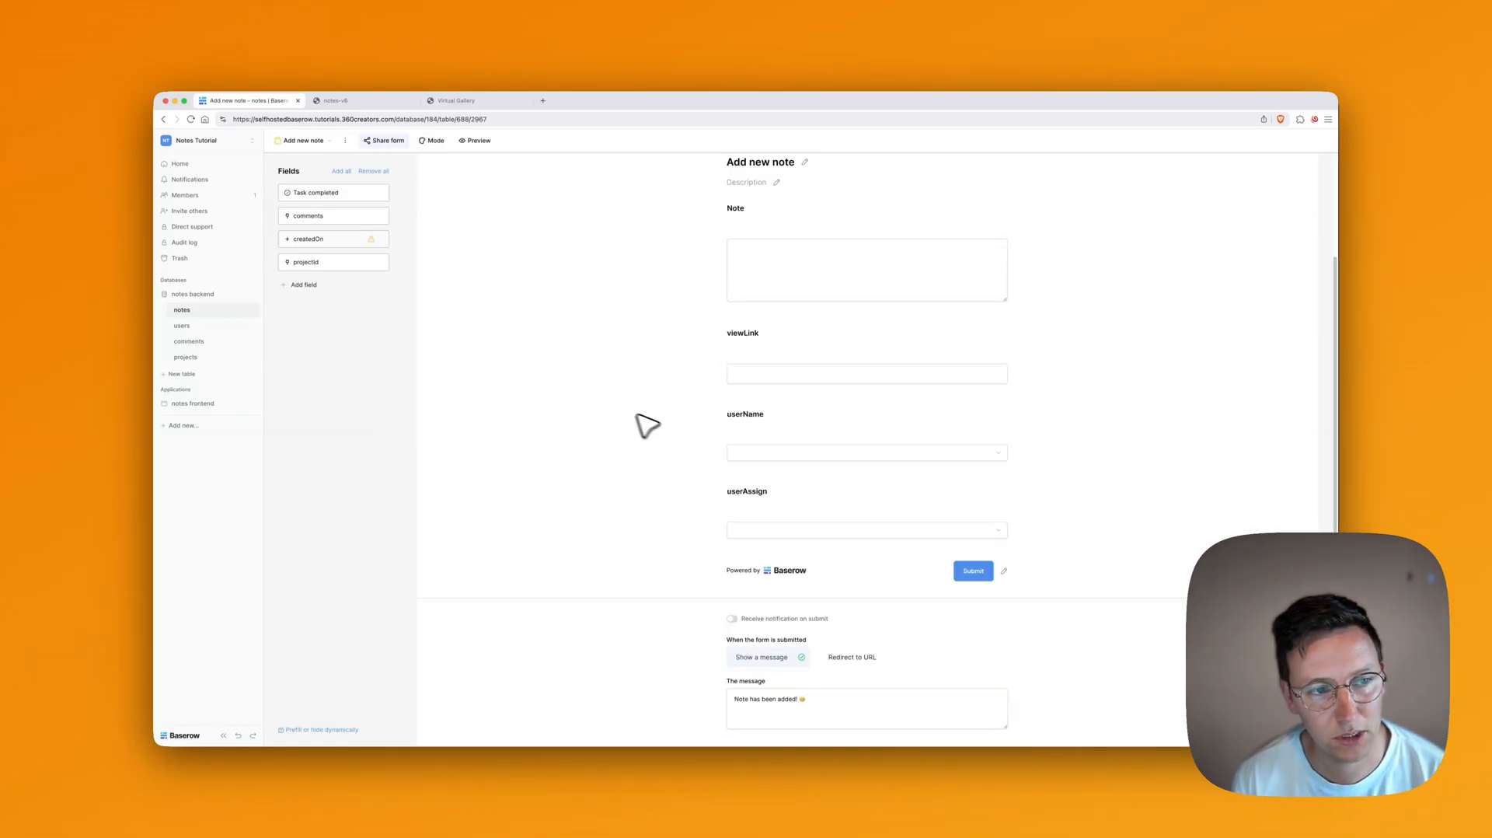
click(322, 268)
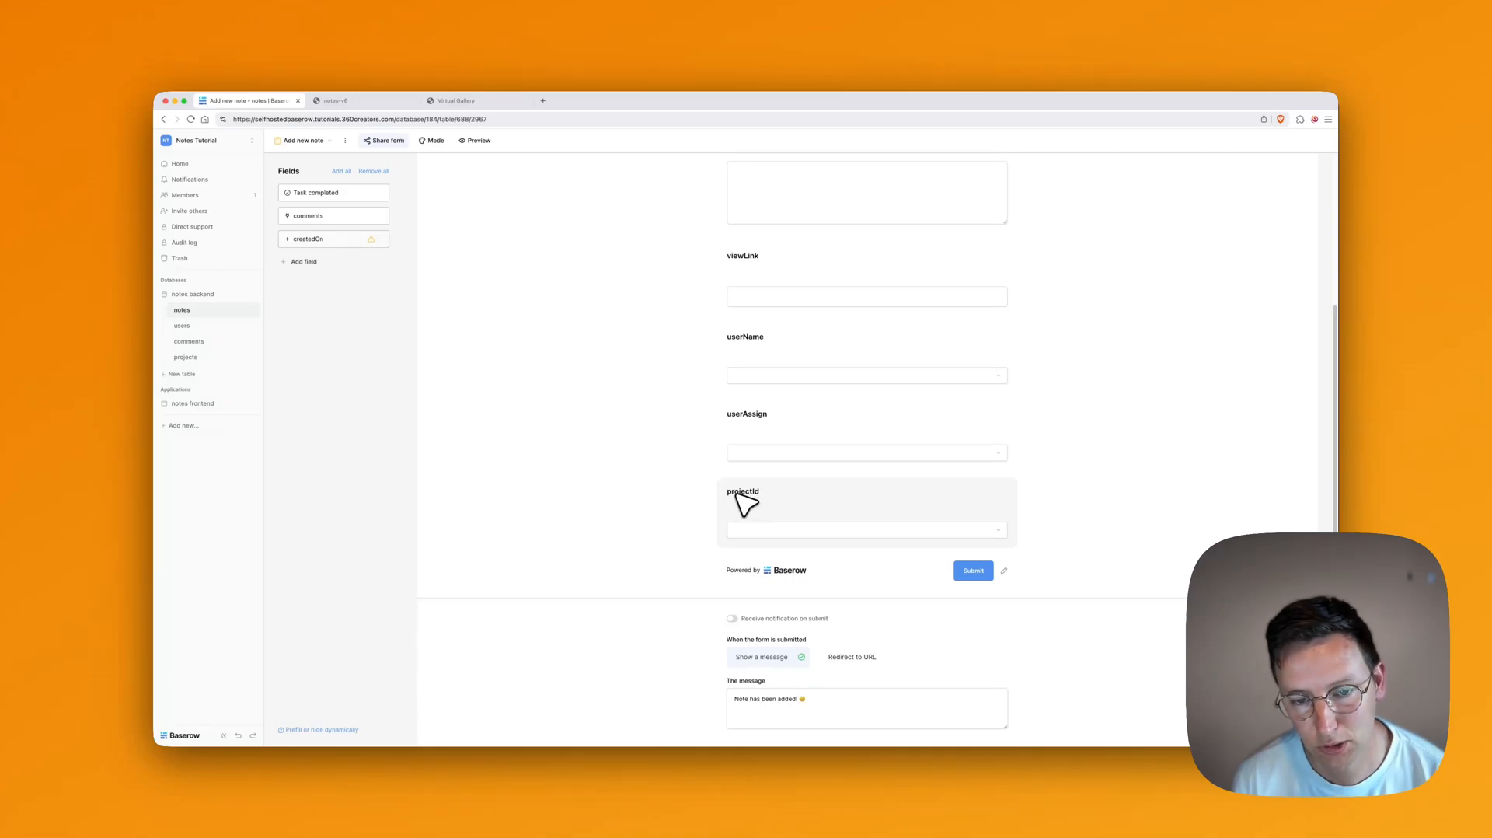
Step: Copy 'projectId' from the &hide_projectId line of the 3DVista notes script
mouse_move(803, 792)
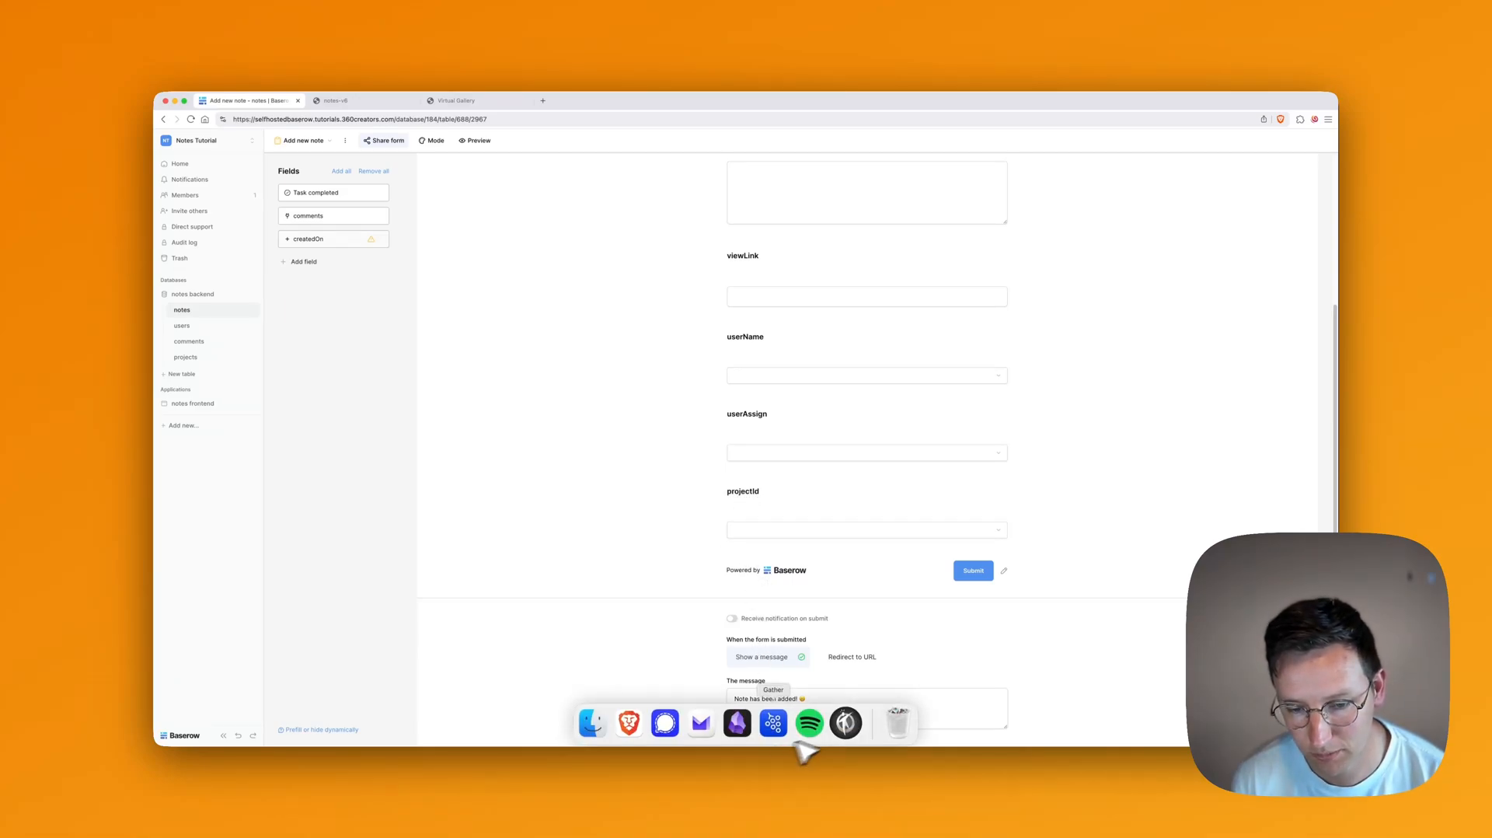
click(869, 729)
double_click(1235, 379)
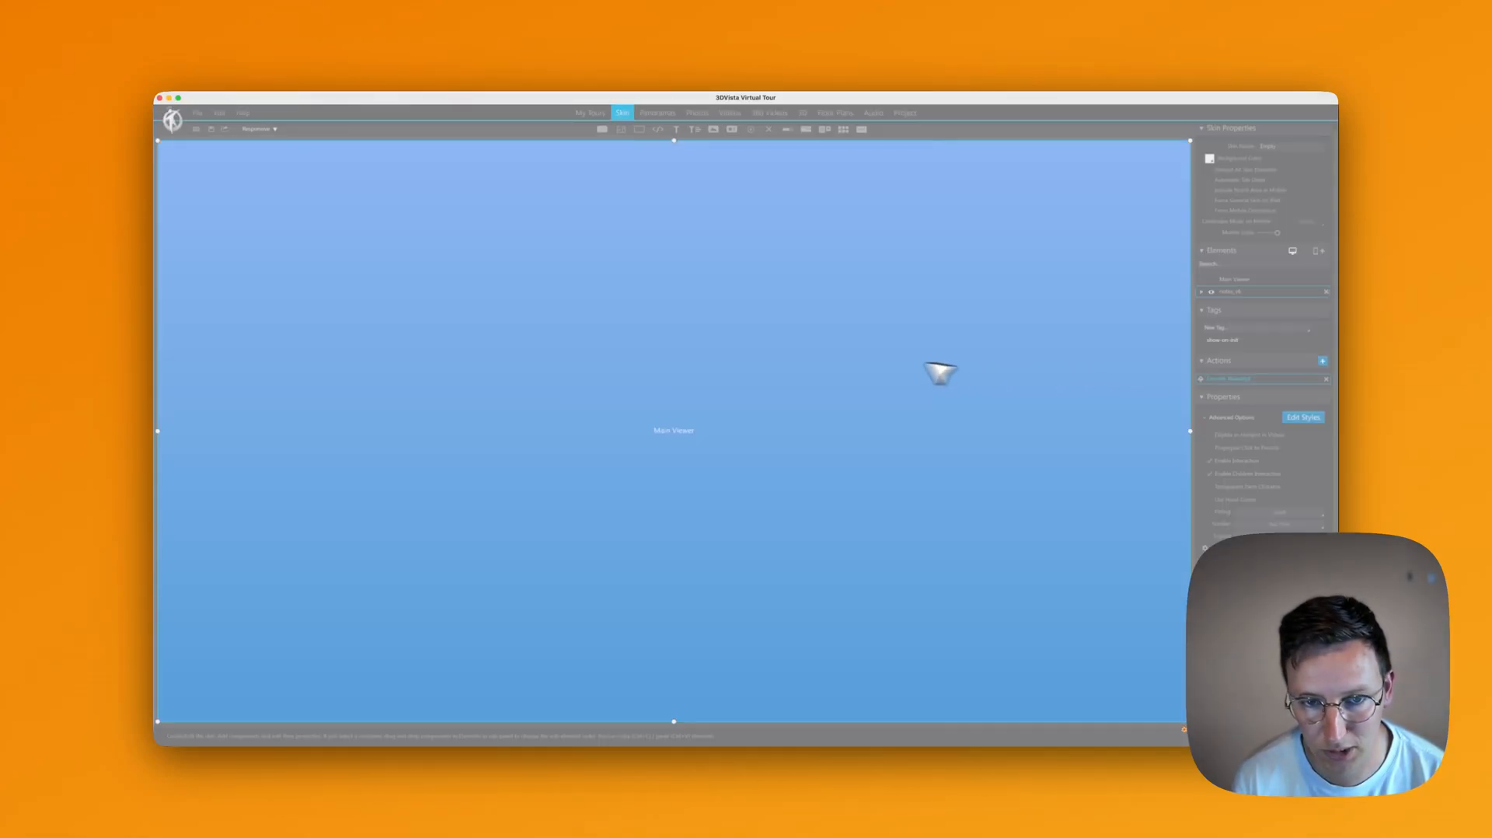
scroll(649, 471, down, 5)
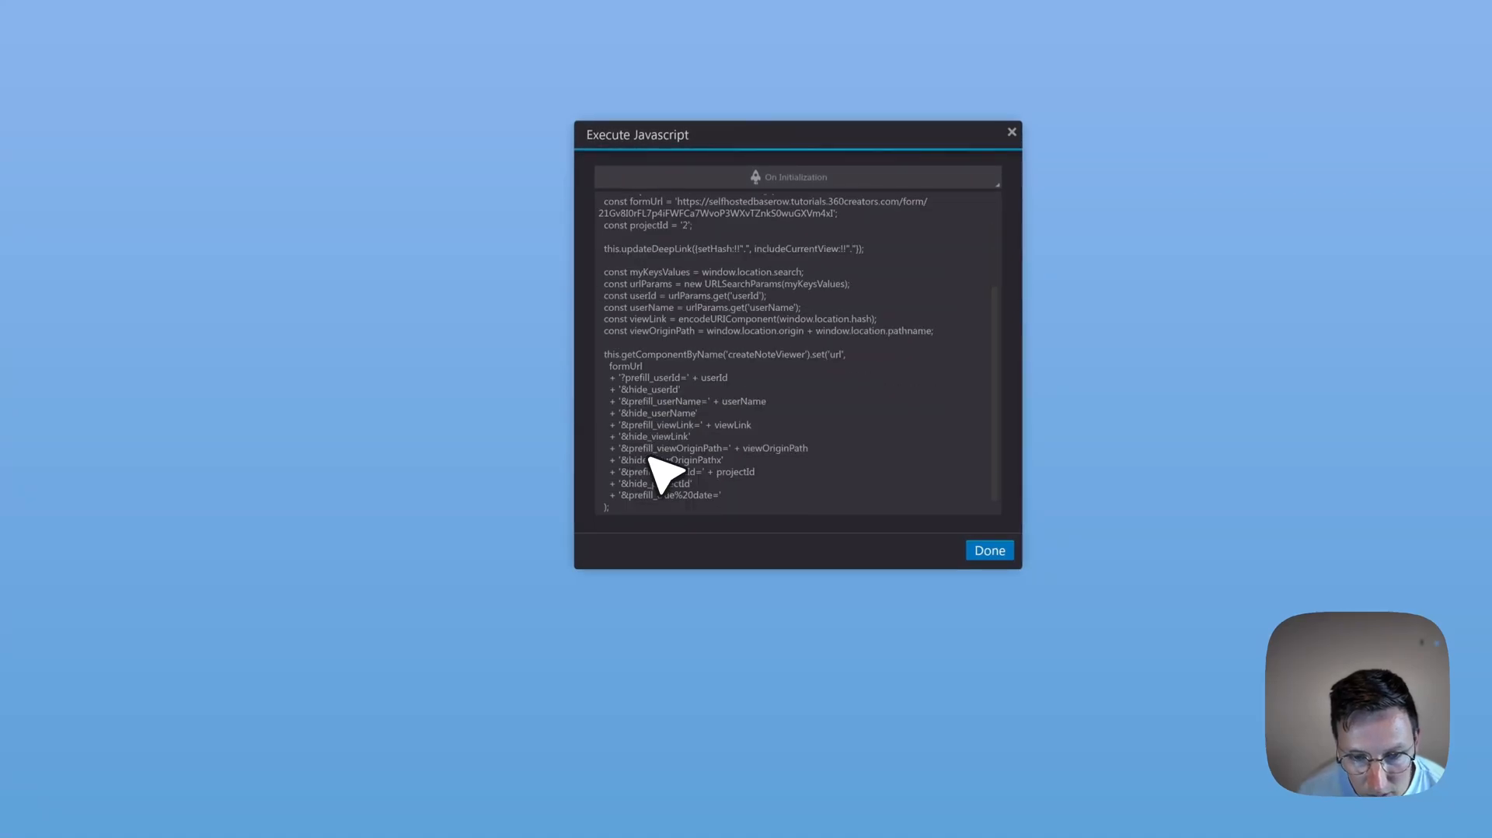
drag(653, 461, 684, 461)
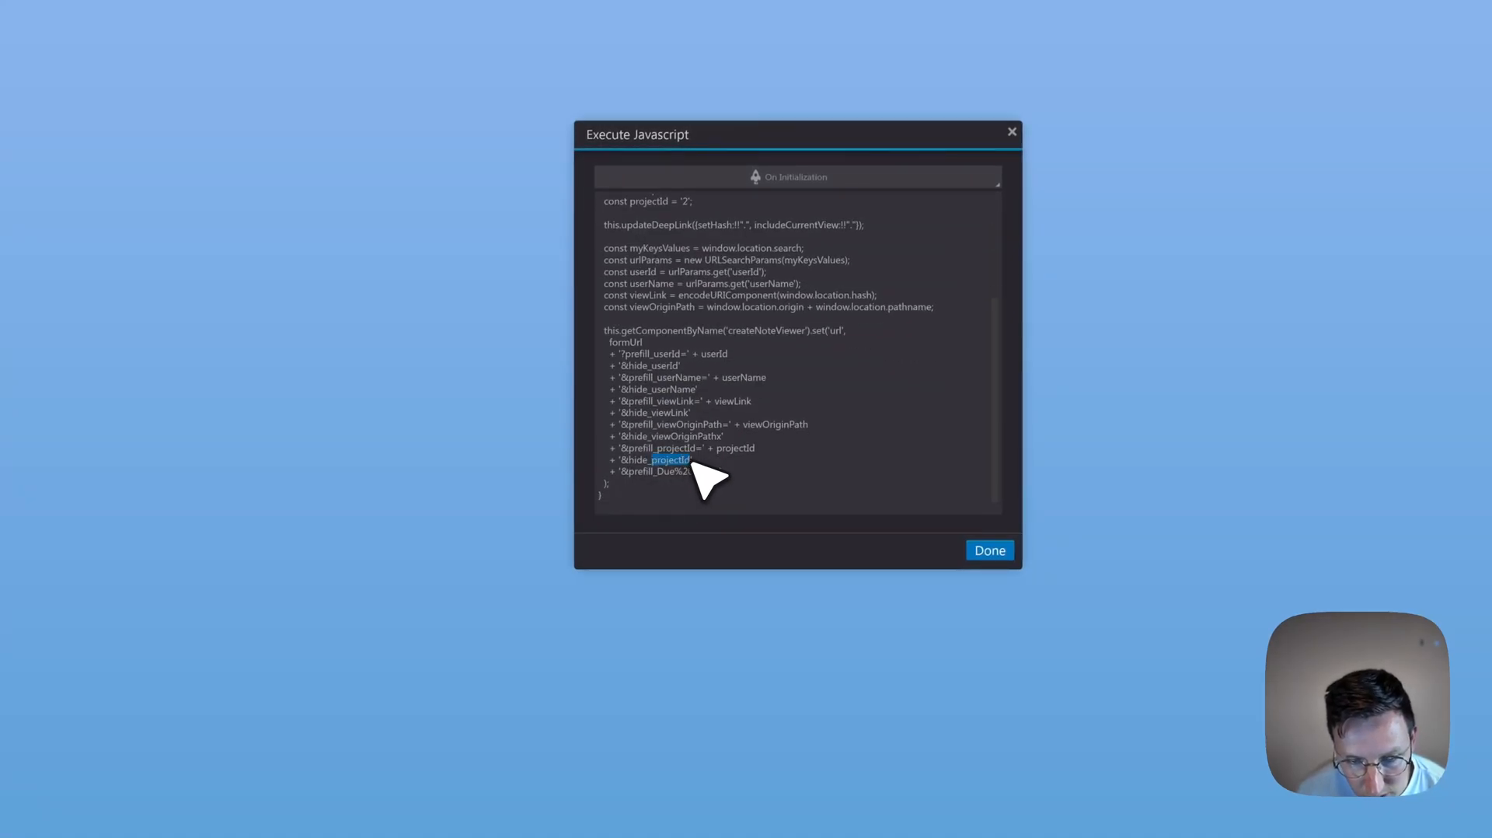
key(super+c)
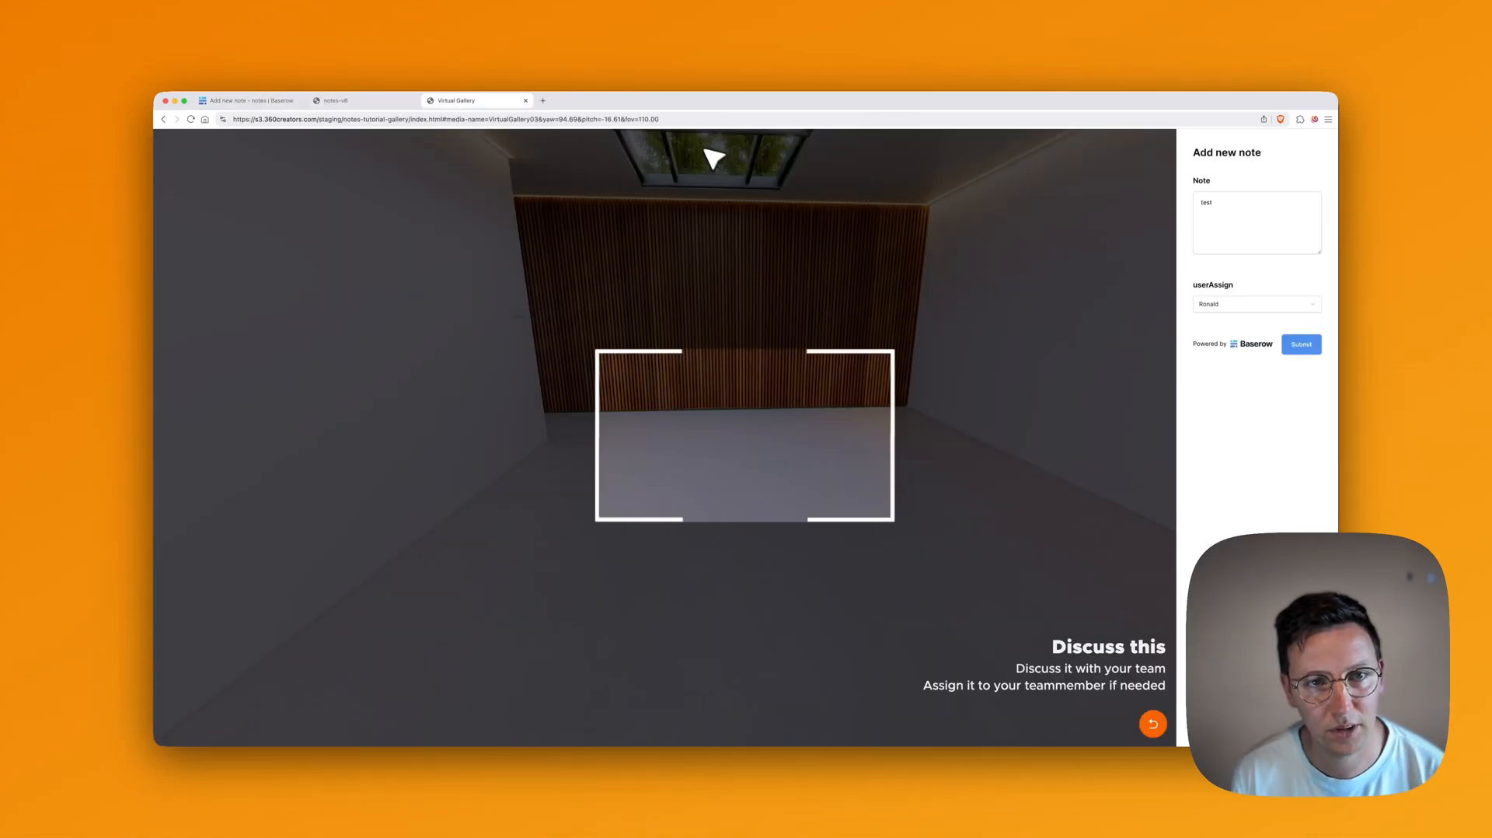
Step: Reload the gallery tour with the #media-name view parameters stripped from its address
key(super+r)
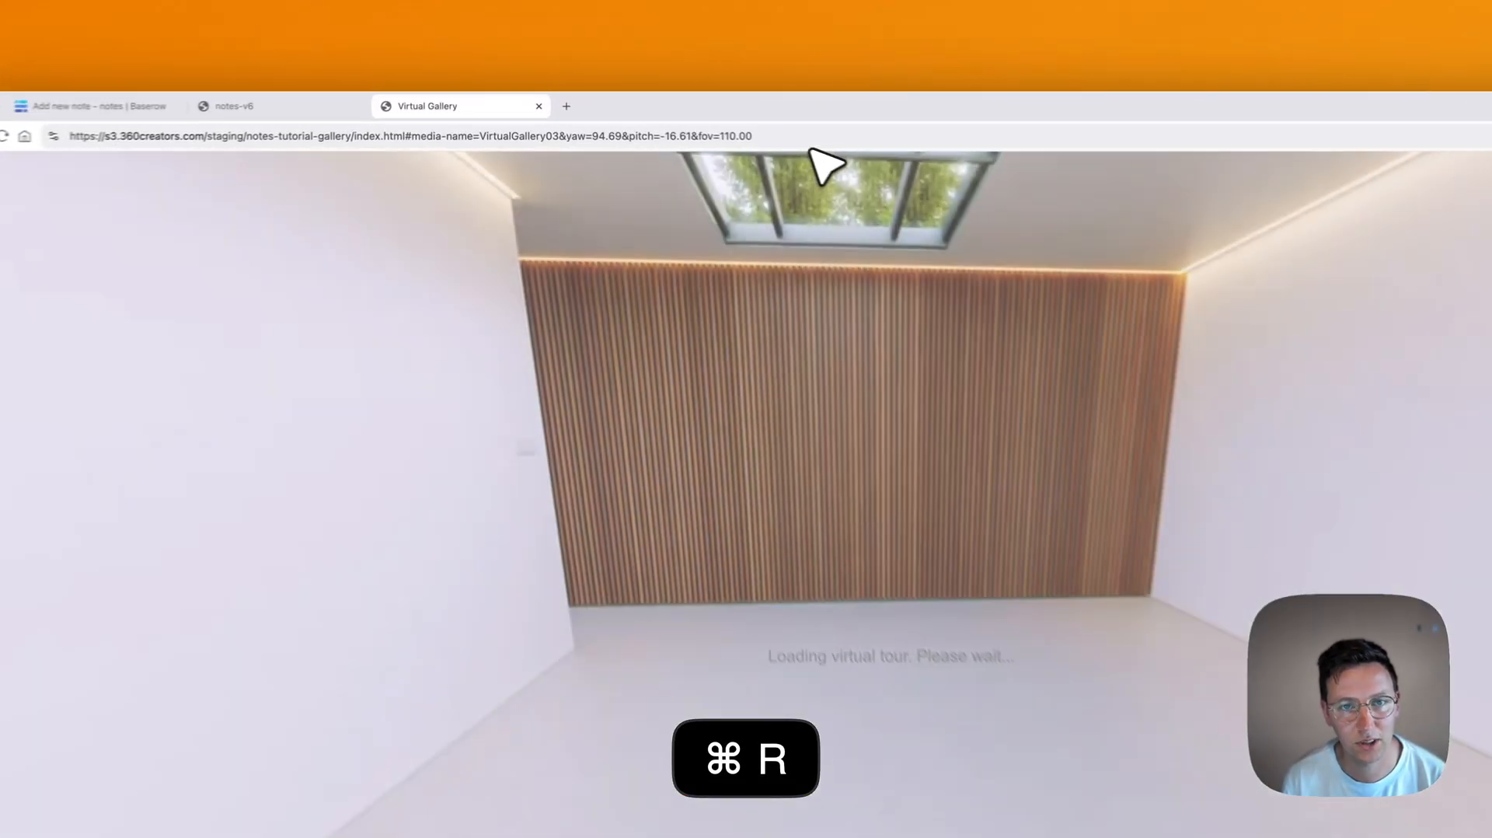
drag(680, 121, 441, 119)
key(BackSpace)
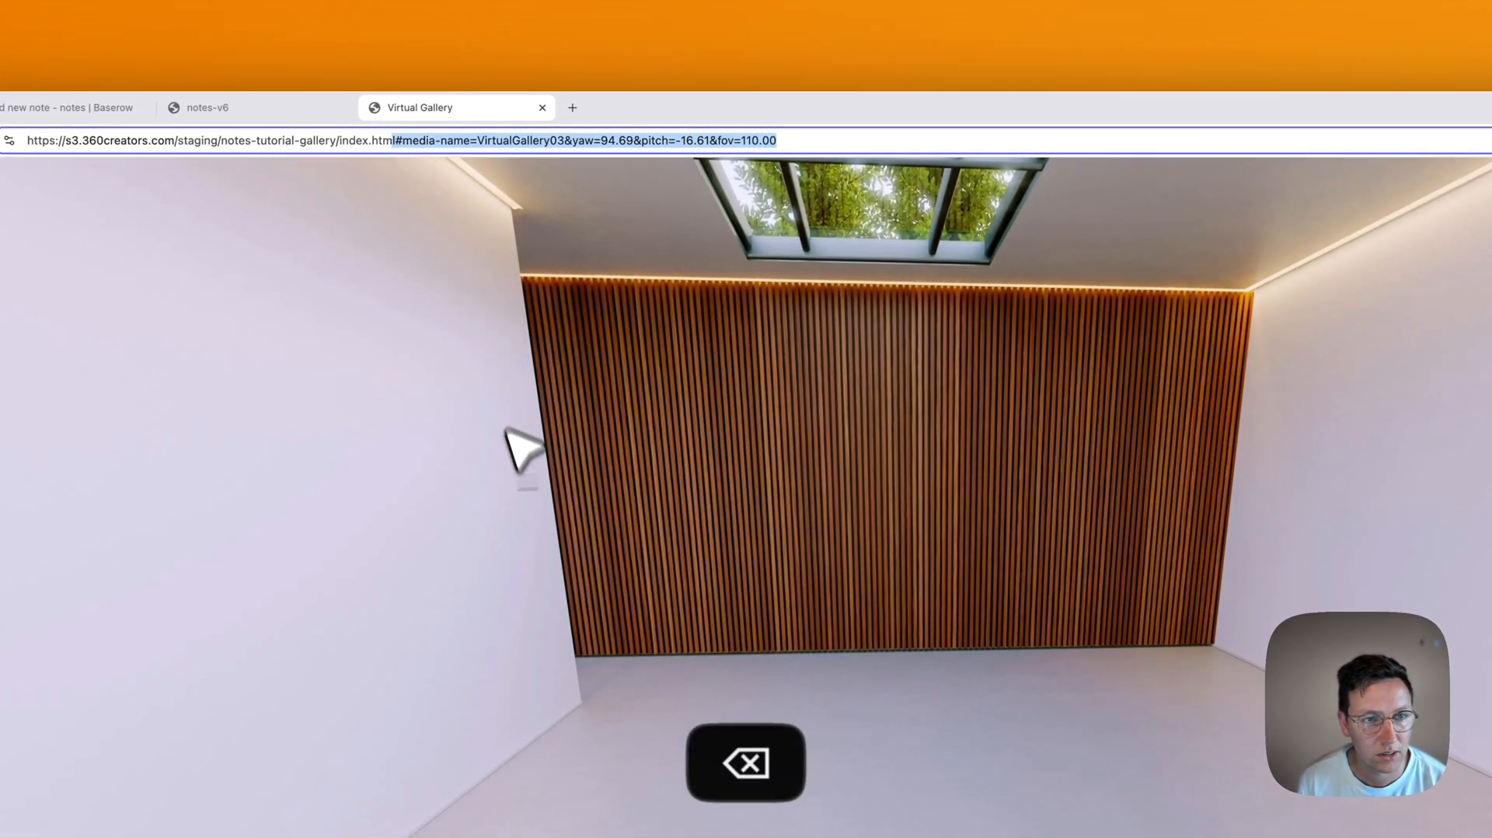
key(Return)
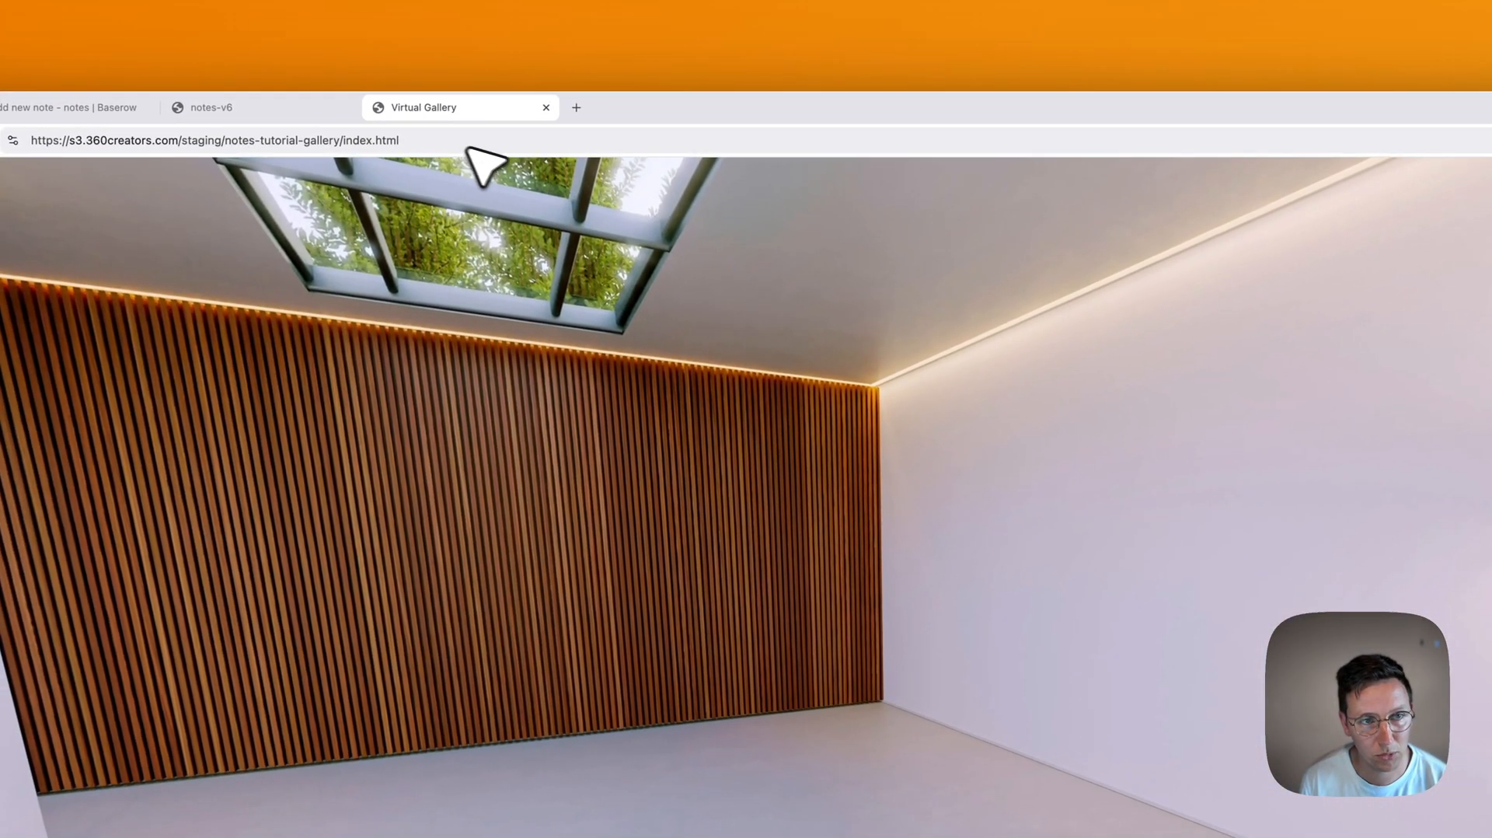
Step: Load the tour with a ?userName= parameter carrying the user's name appended to the address
click(522, 143)
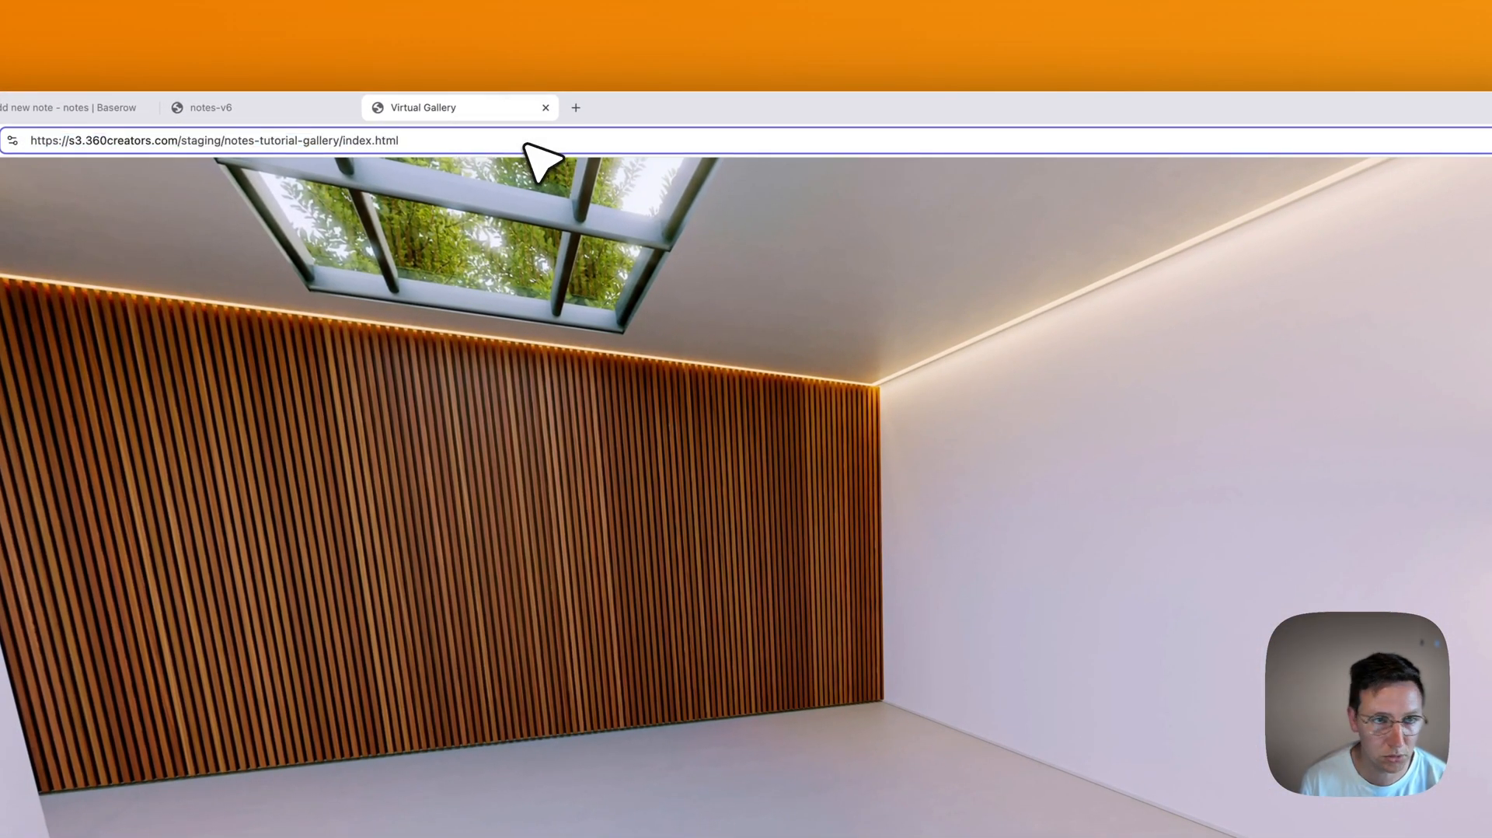
text(?)
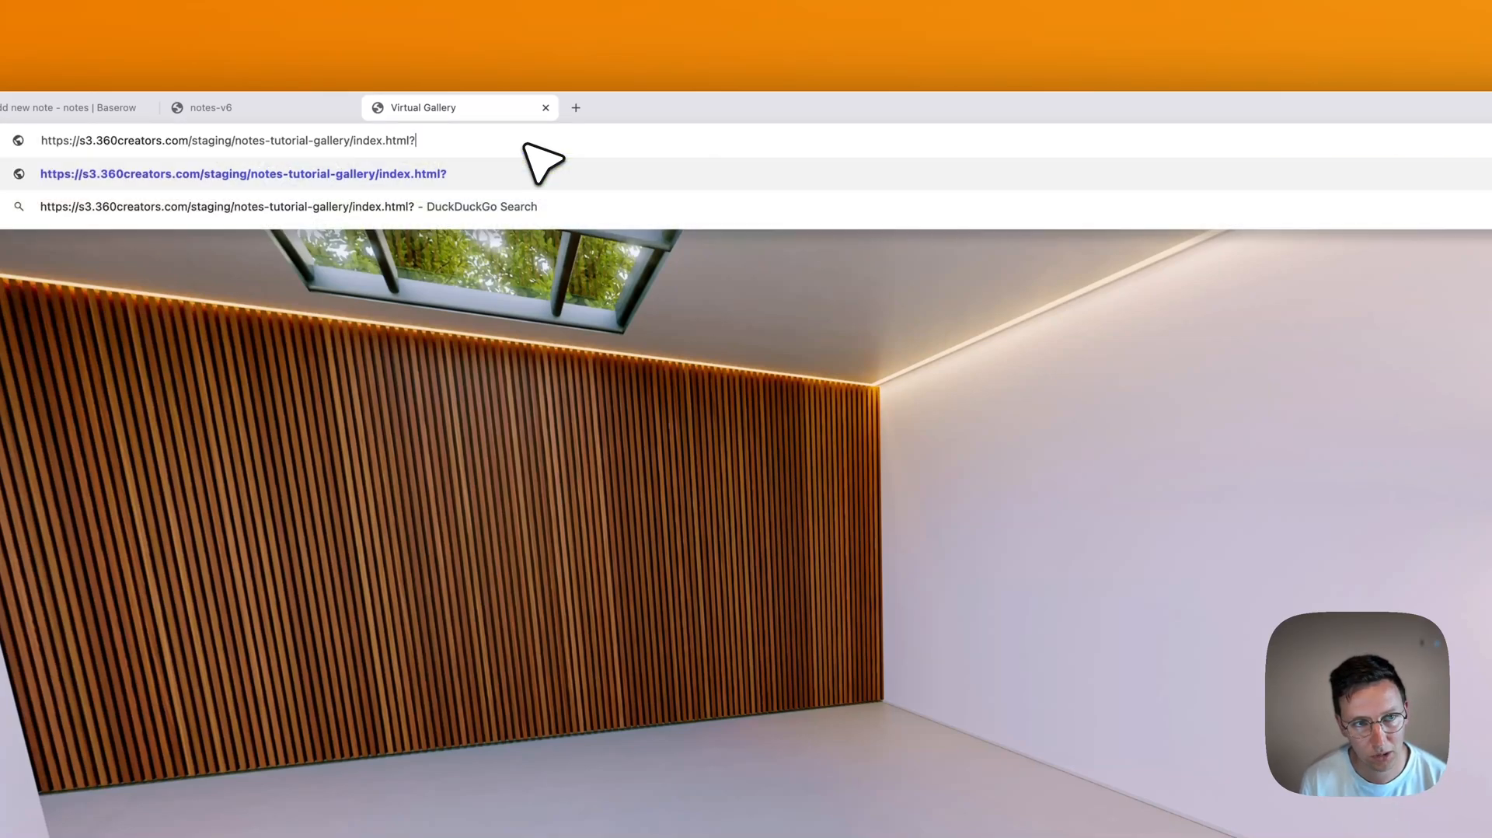
text(userName=Ronald)
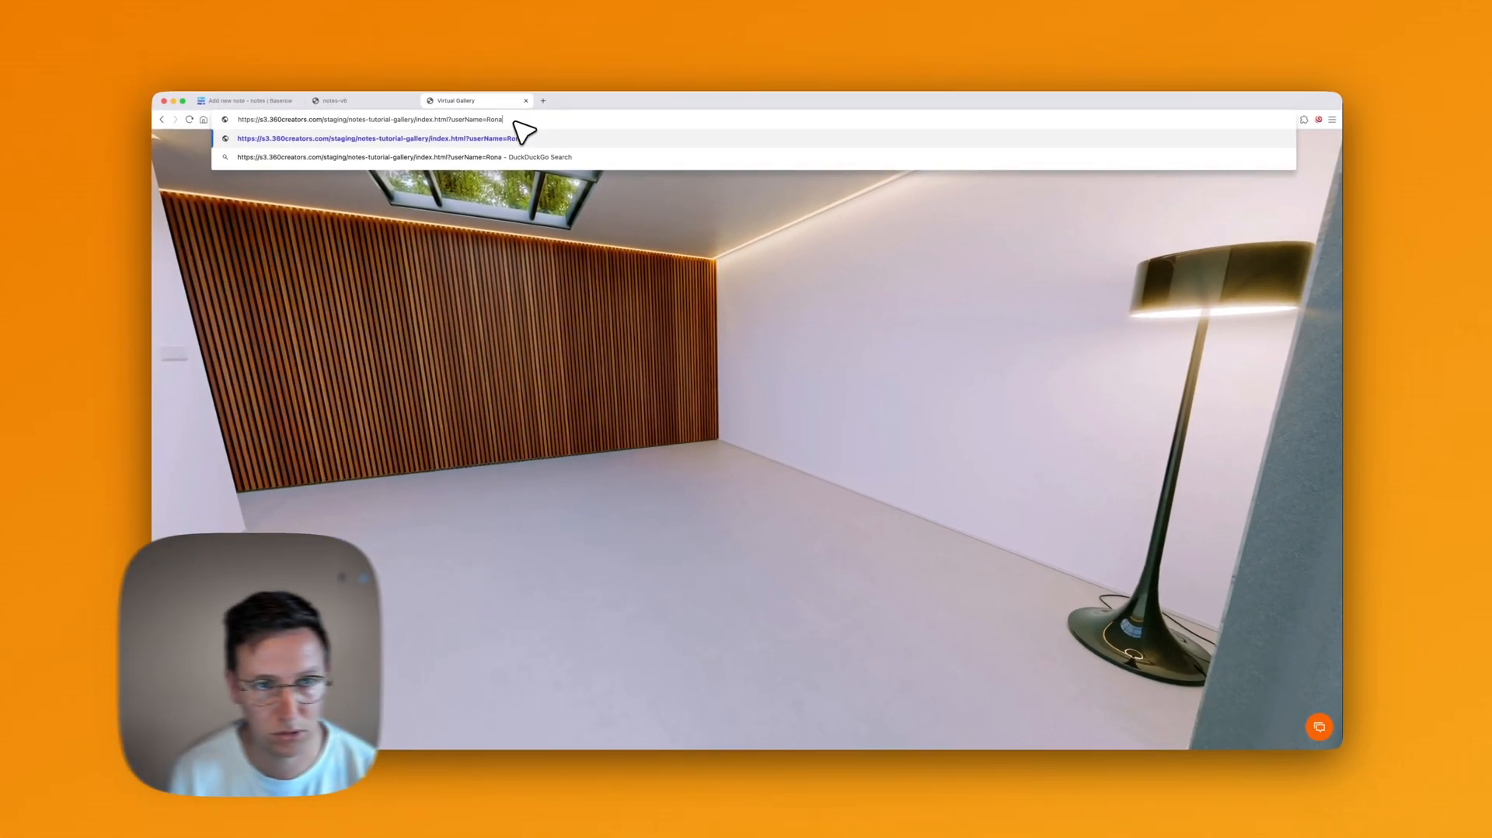
key(Return)
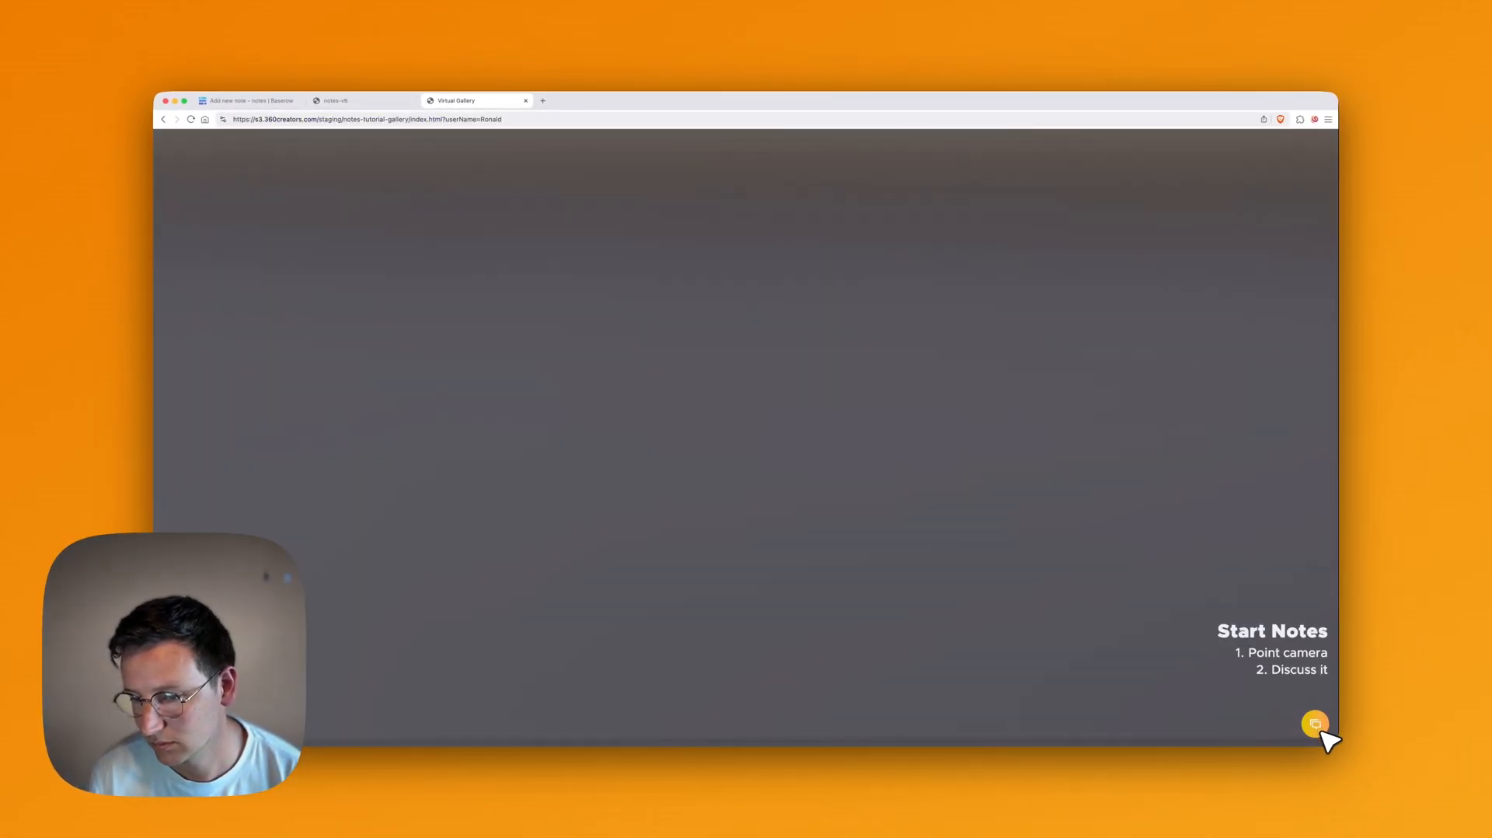
Step: Capture a view and submit the note 'Love the Amazing wall' assigned to a team member
click(1317, 726)
click(745, 566)
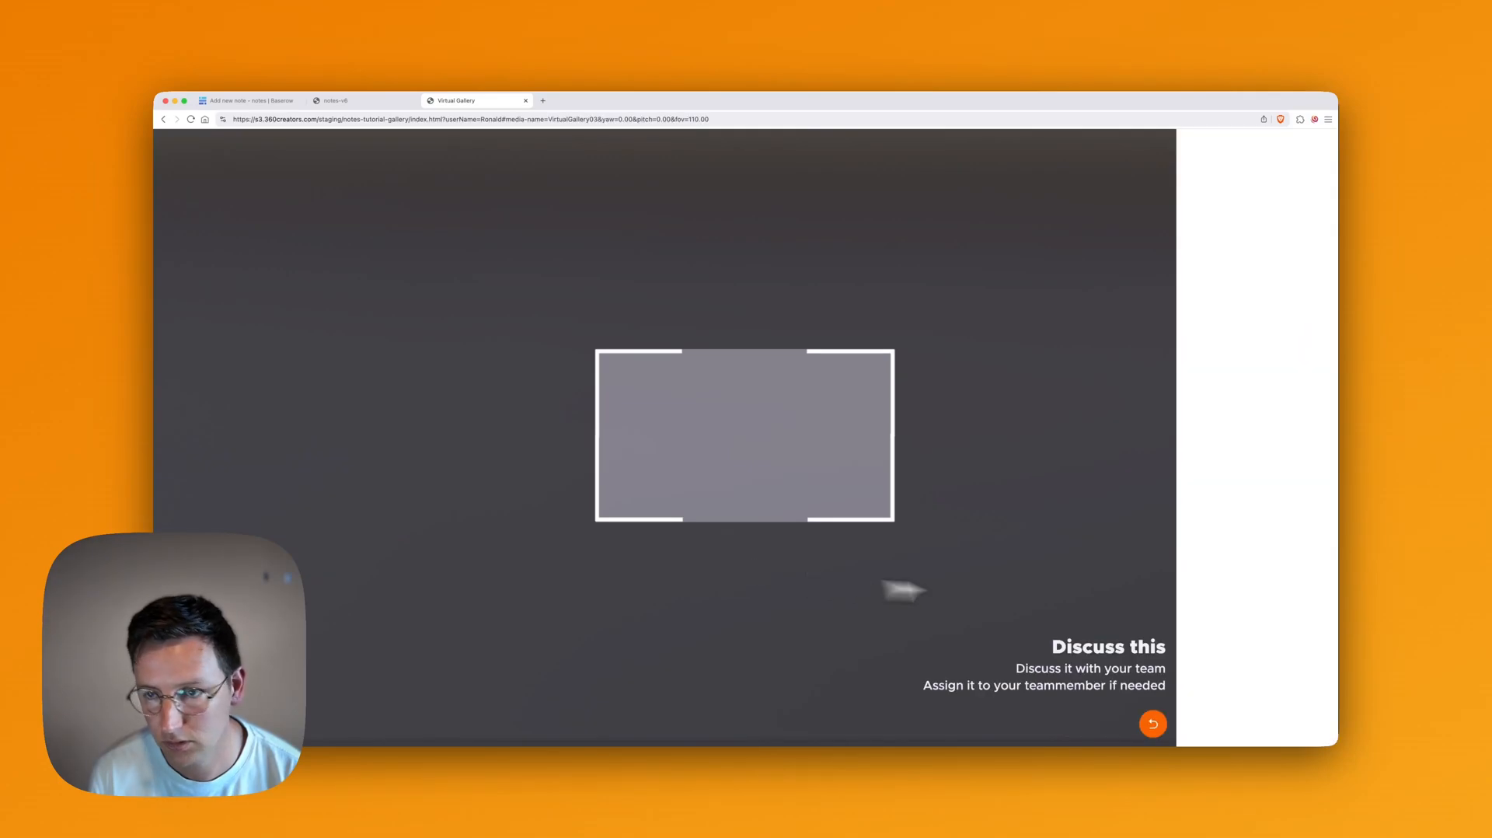
click(1249, 241)
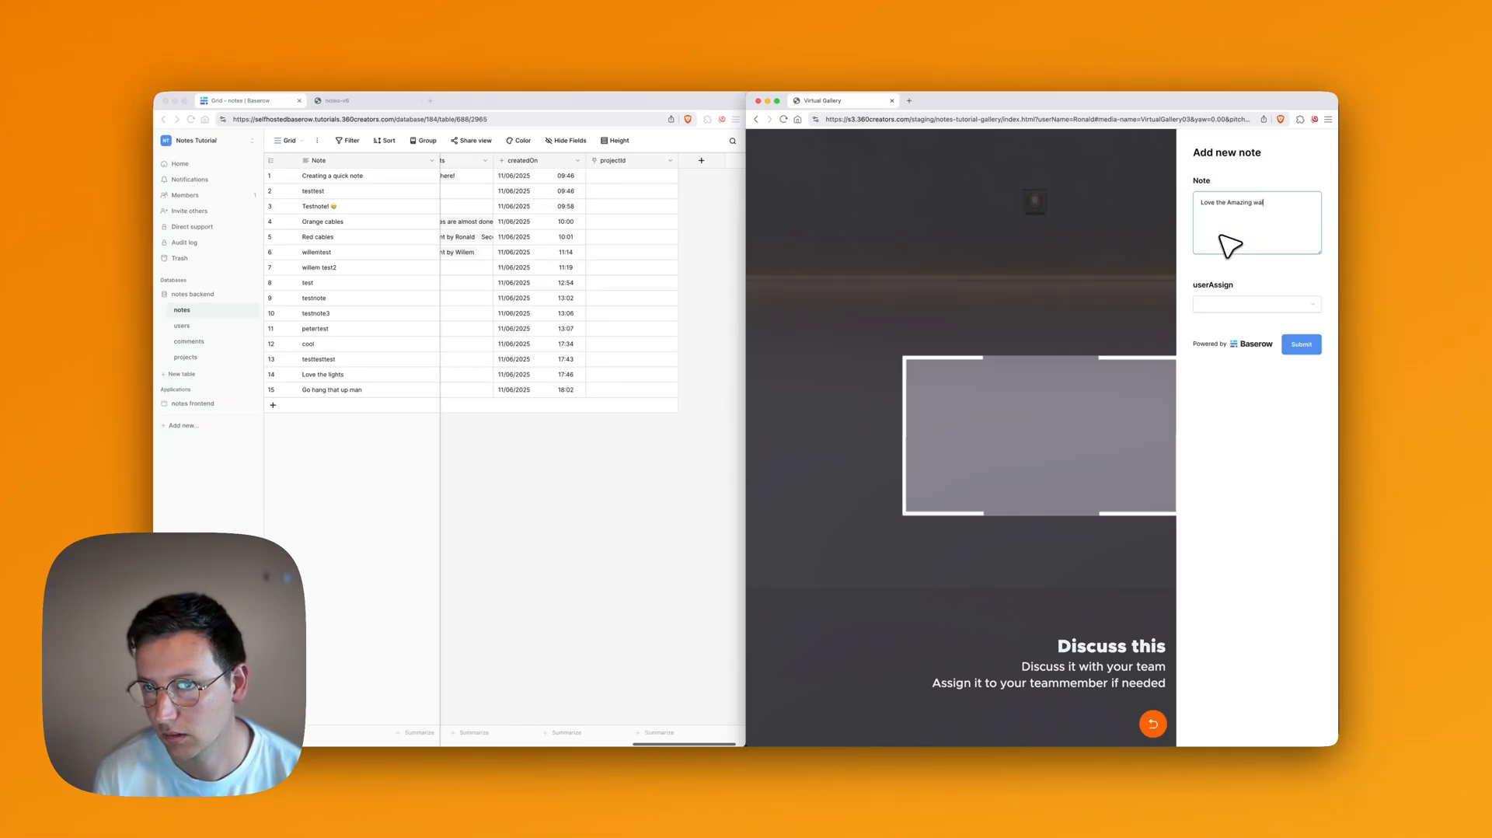
click(1244, 305)
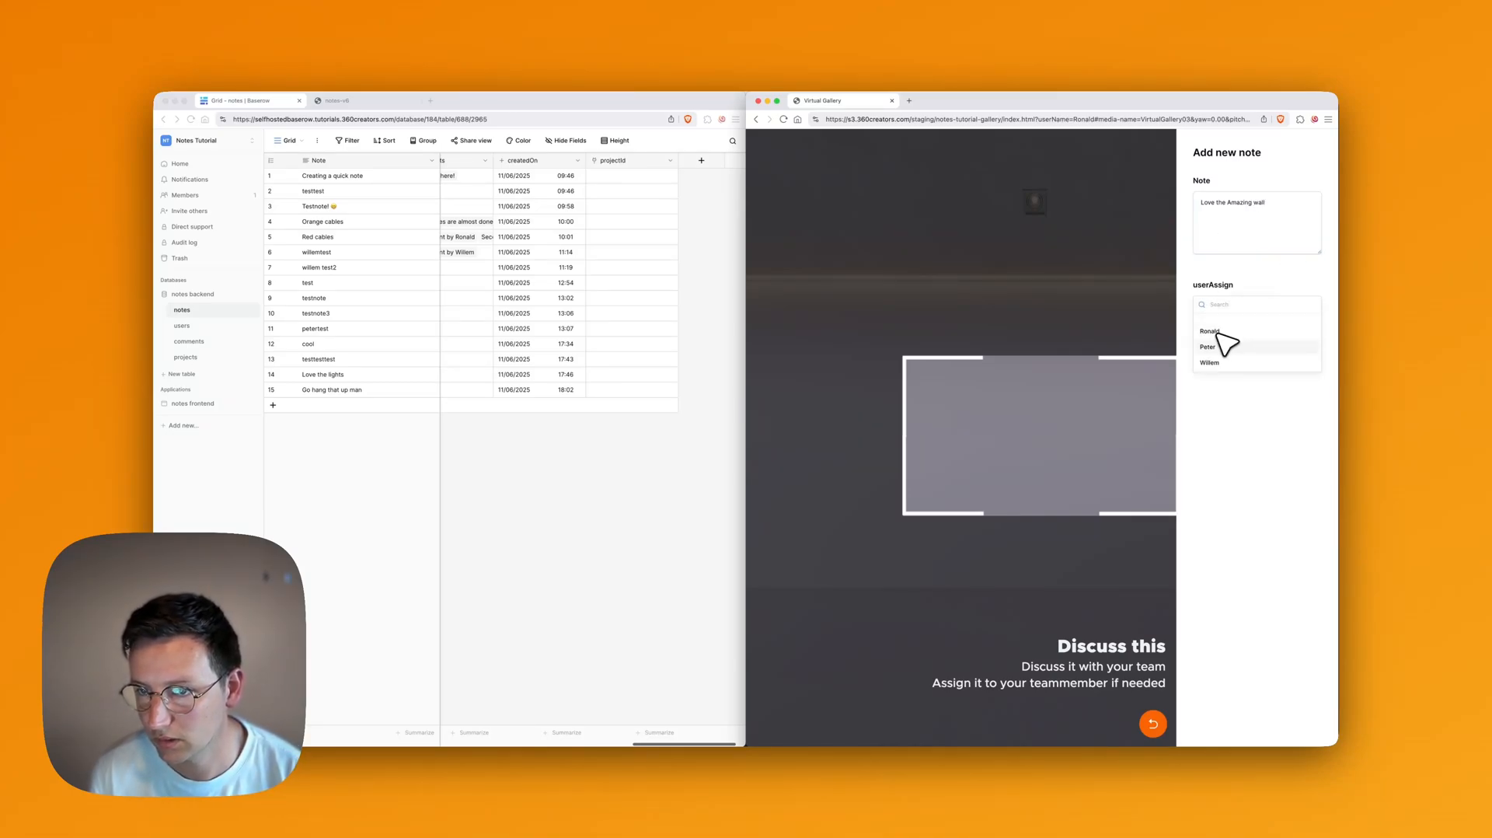
click(1226, 342)
click(1302, 344)
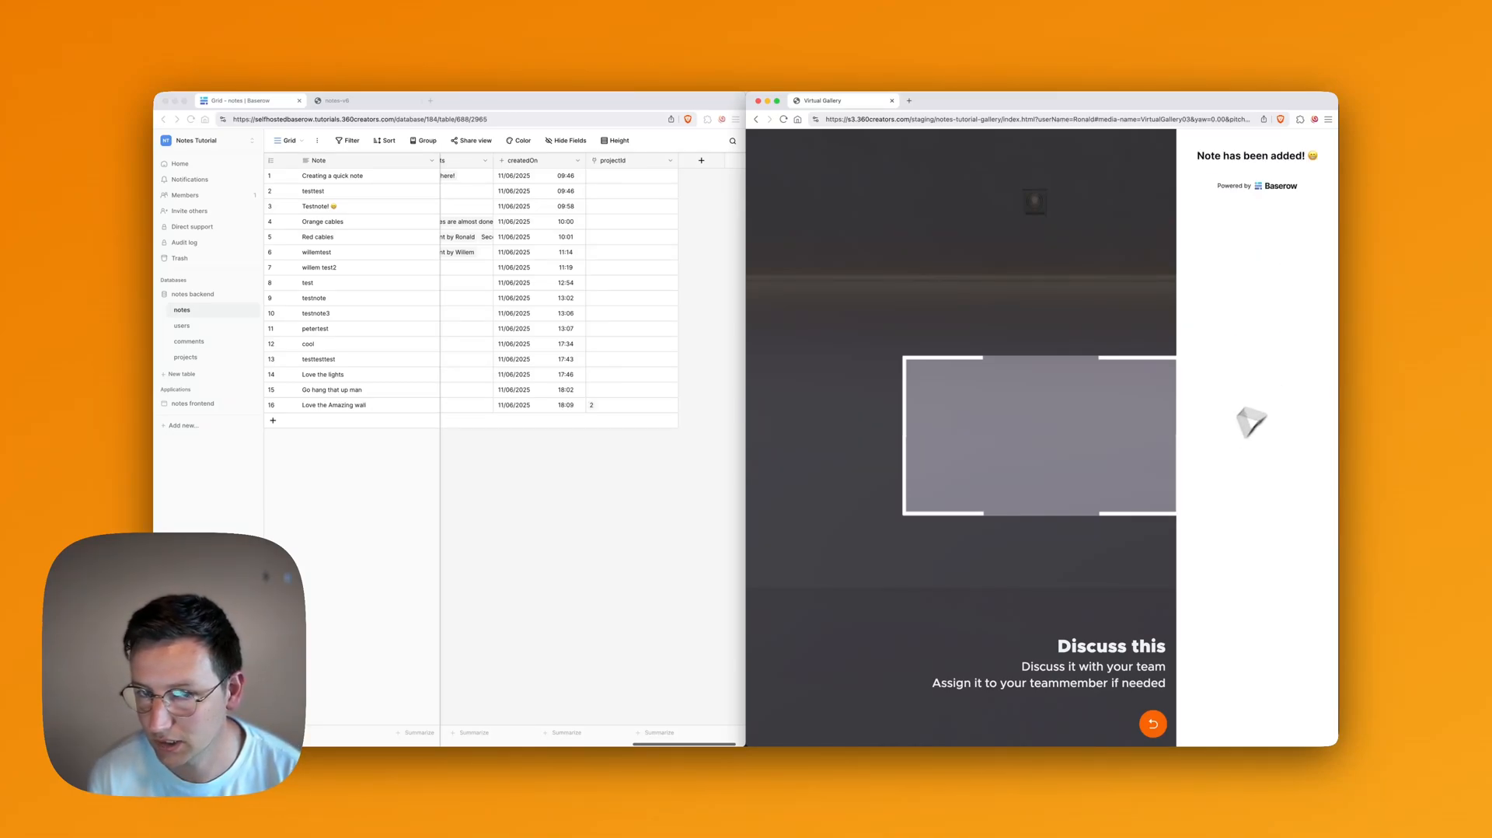
Step: Check the Baserow notes grid for the new row 16 linked to projectId 2
click(594, 489)
scroll(378, 410, left, 8)
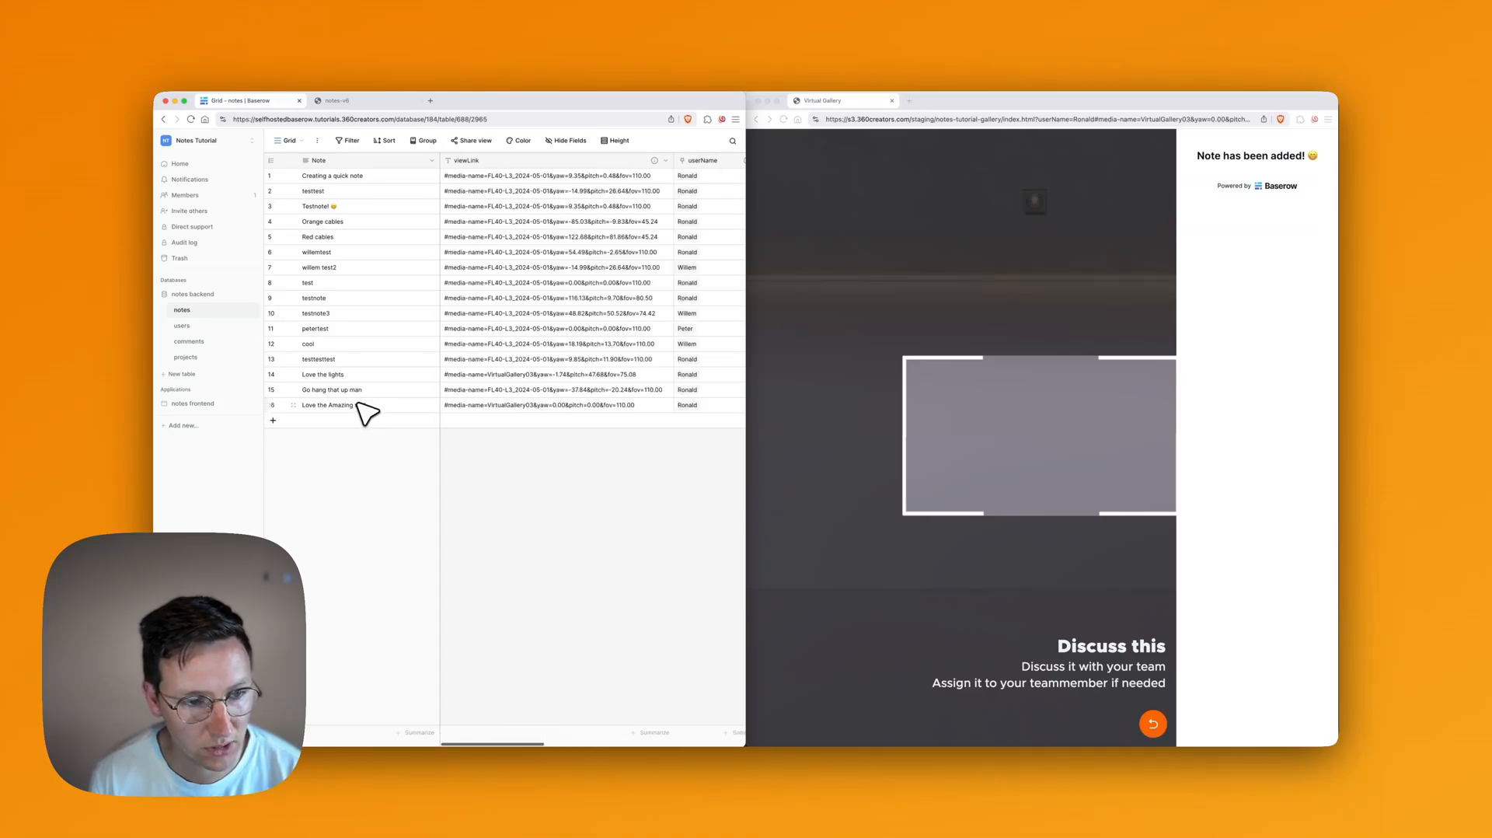
scroll(432, 420, right, 3)
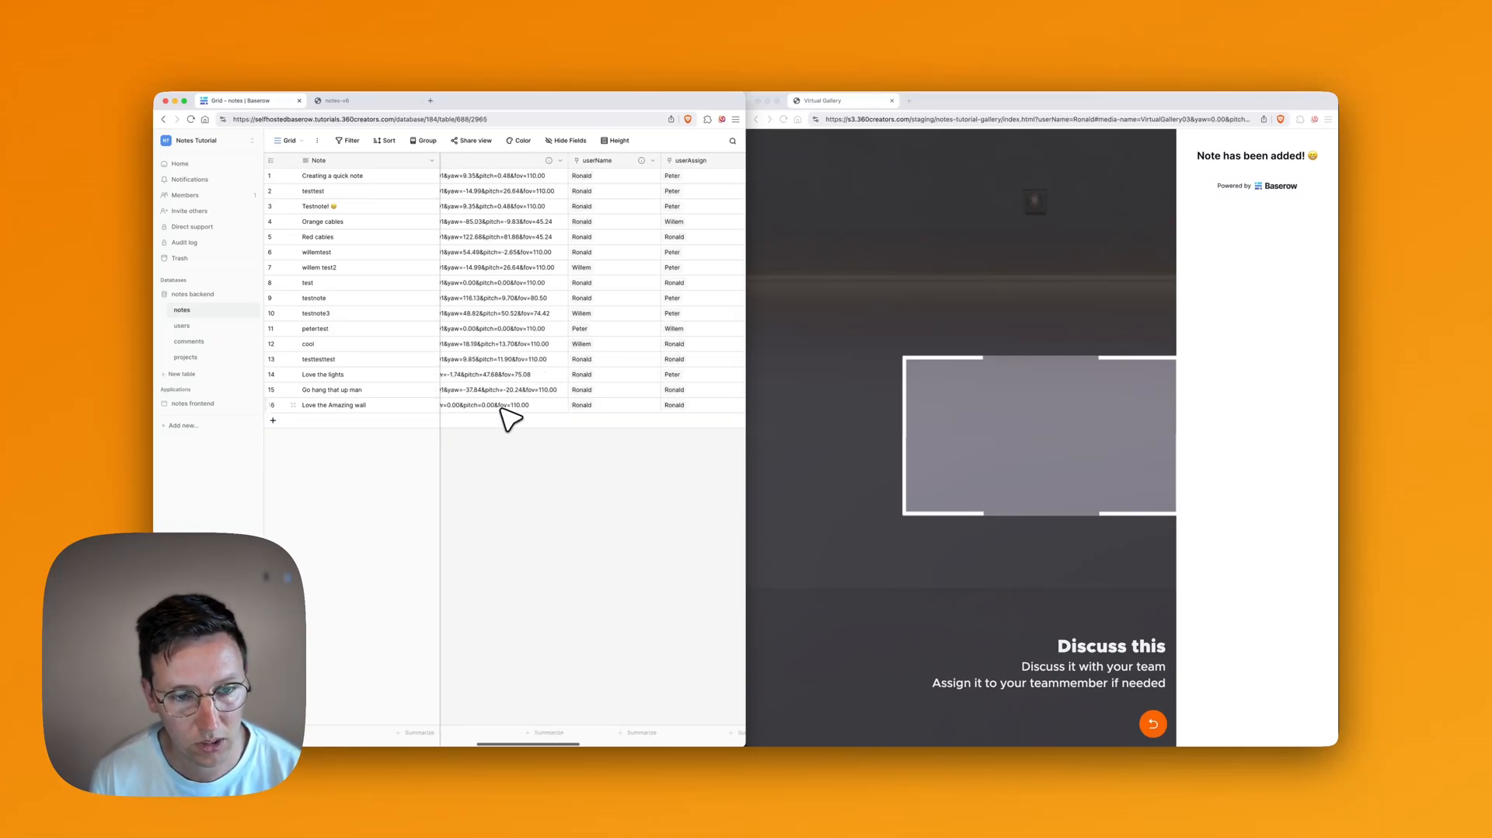
scroll(513, 418, right, 5)
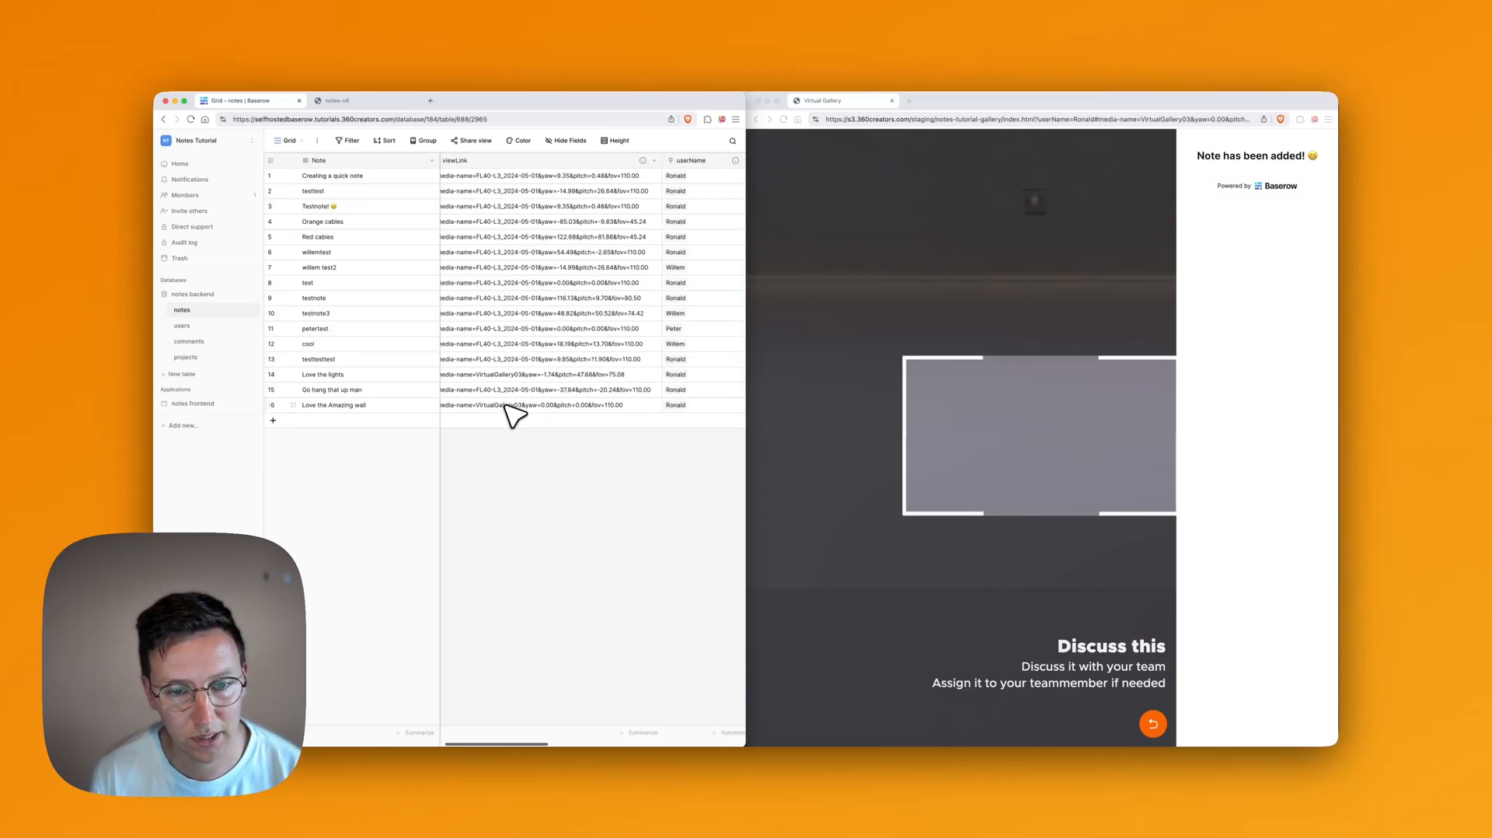
scroll(518, 415, right, 1)
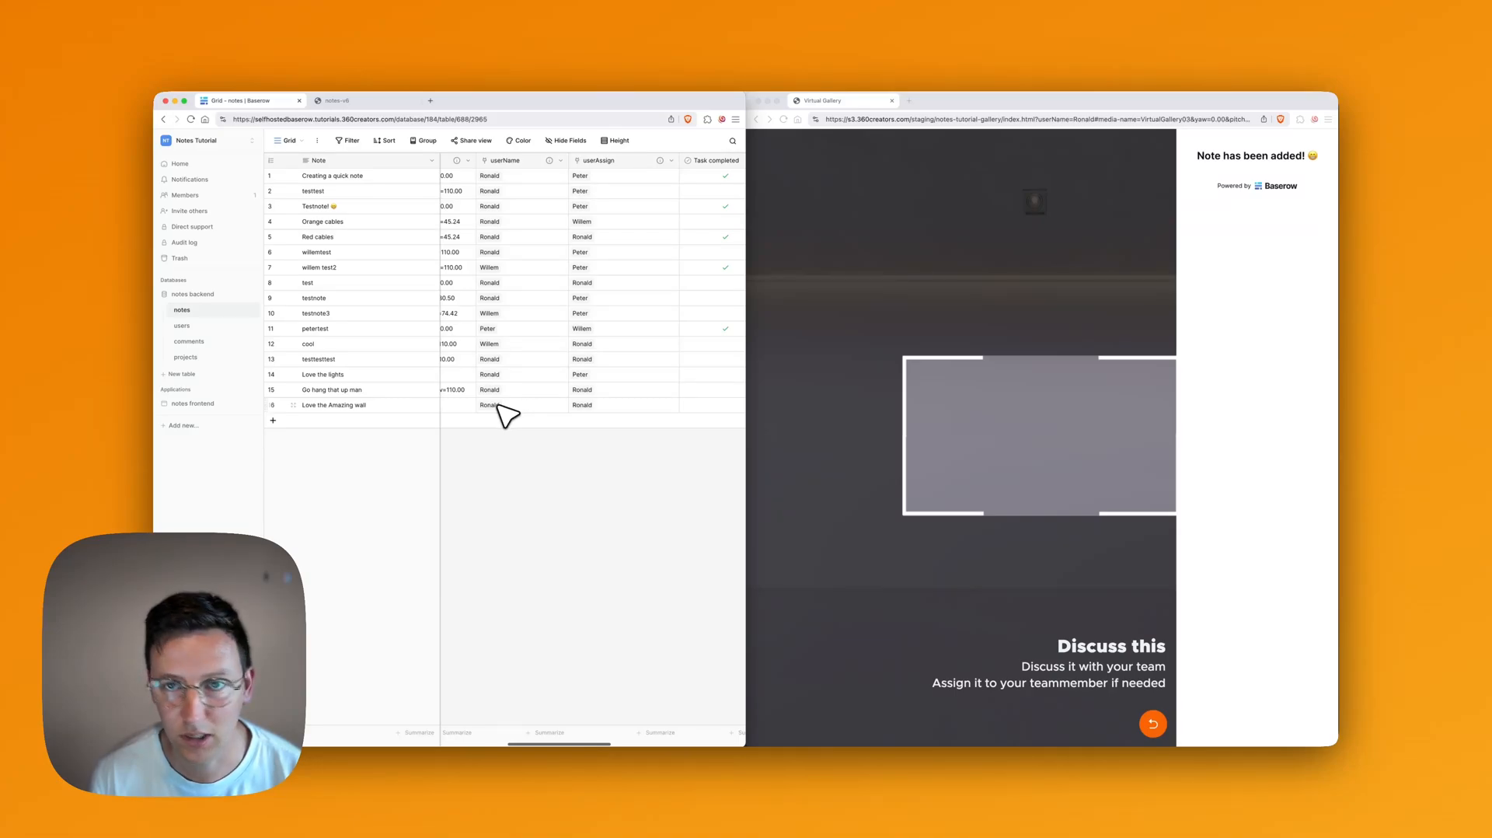
click(1084, 118)
double_click(1084, 119)
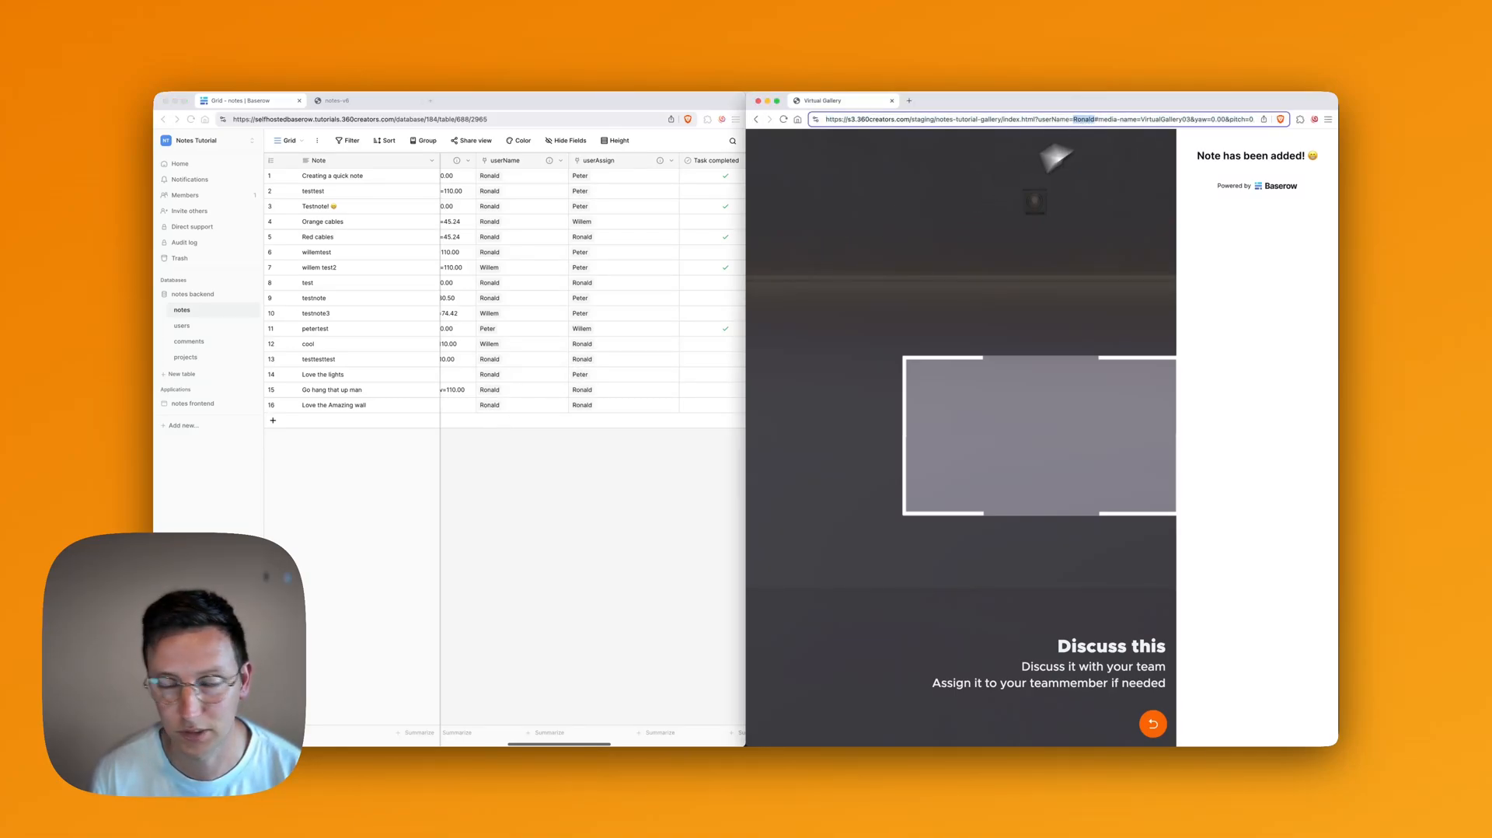
click(618, 505)
scroll(643, 404, right, 8)
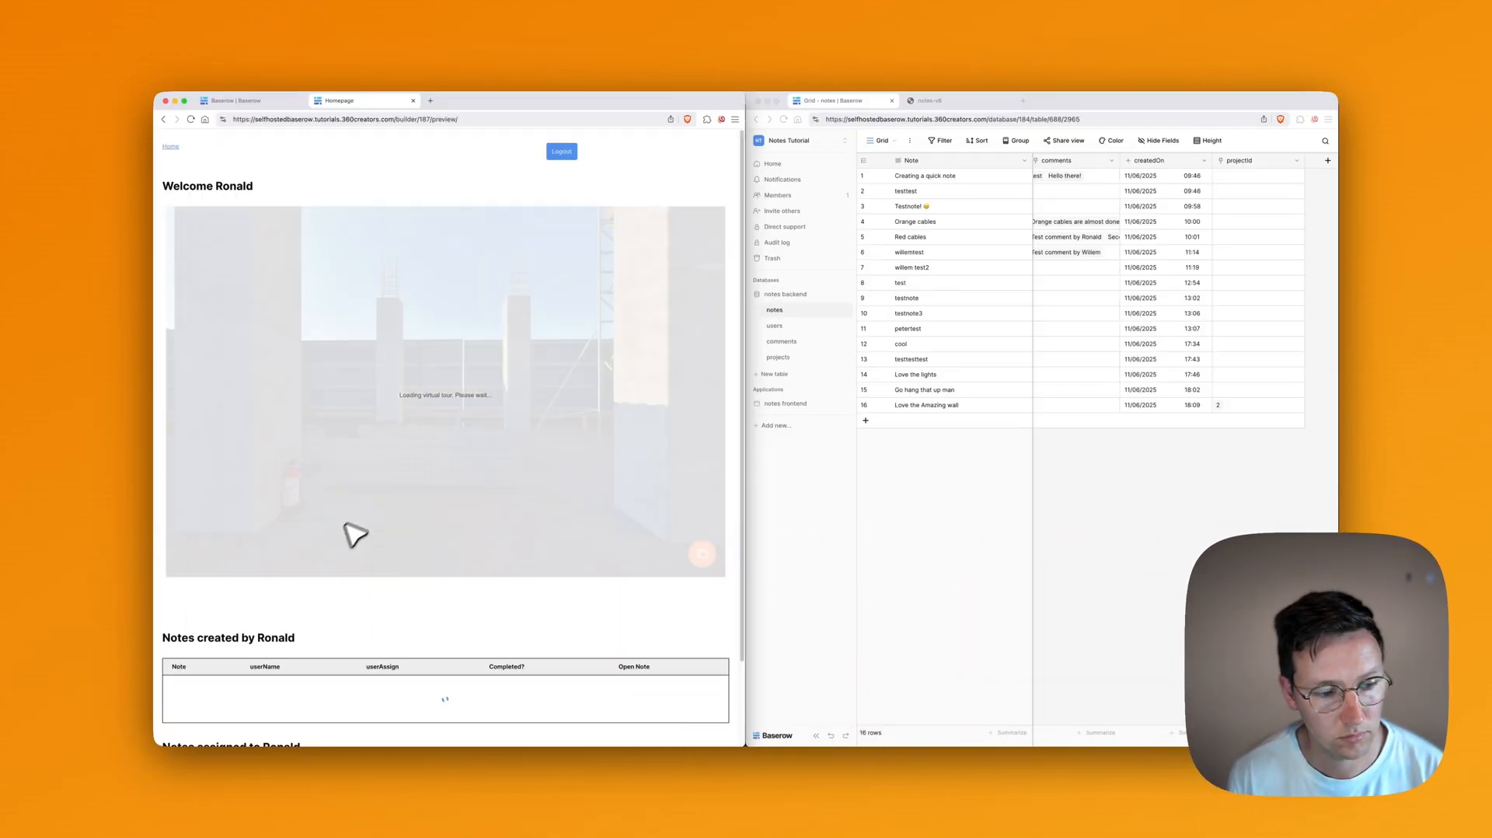
Step: Open the 'Love the Amazing wall' note from Notes created by and view its embedded 360 tour
scroll(358, 499, down, 2)
scroll(387, 581, down, 4)
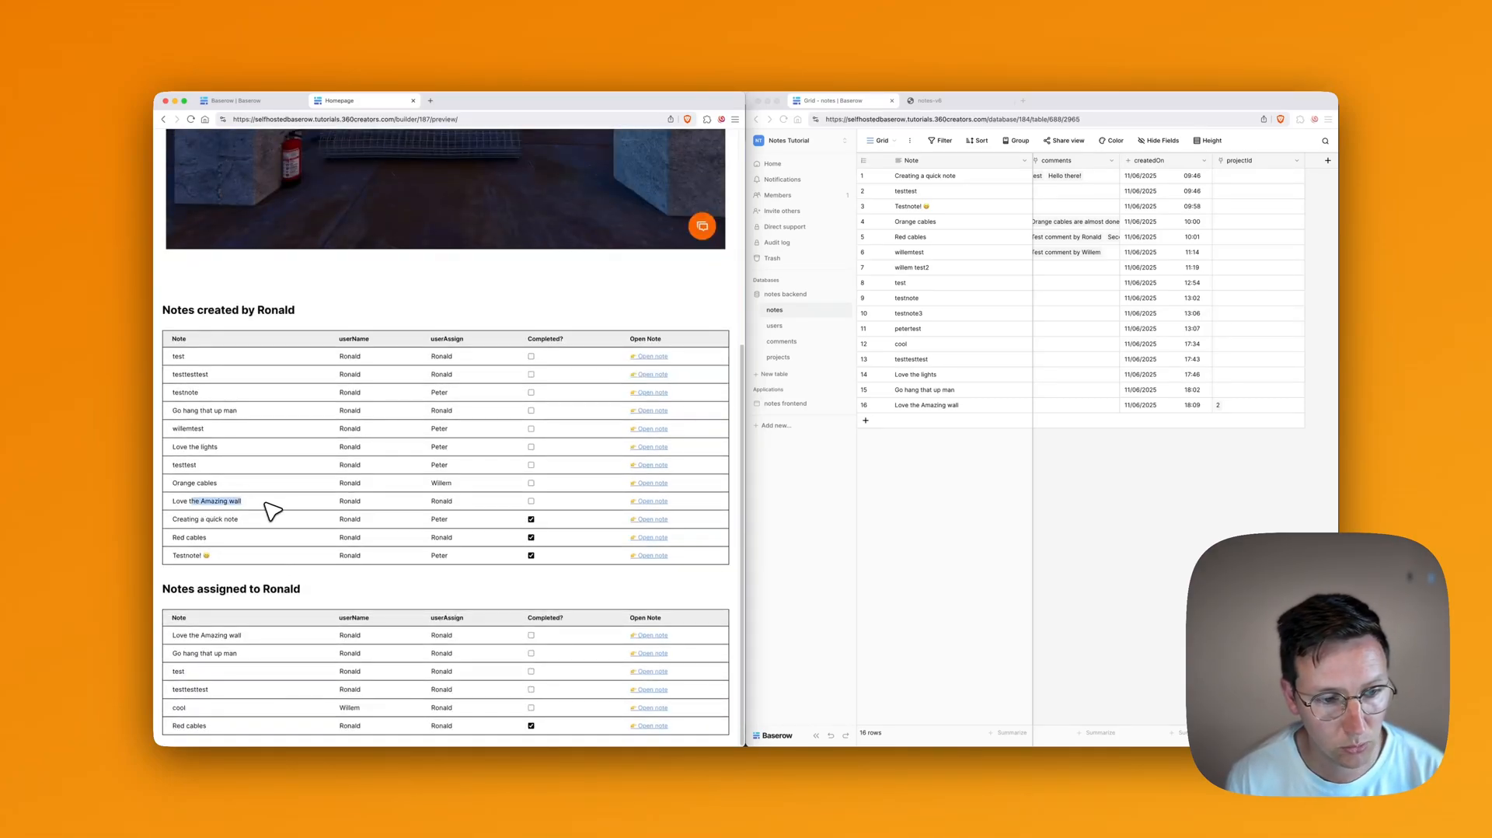
click(641, 502)
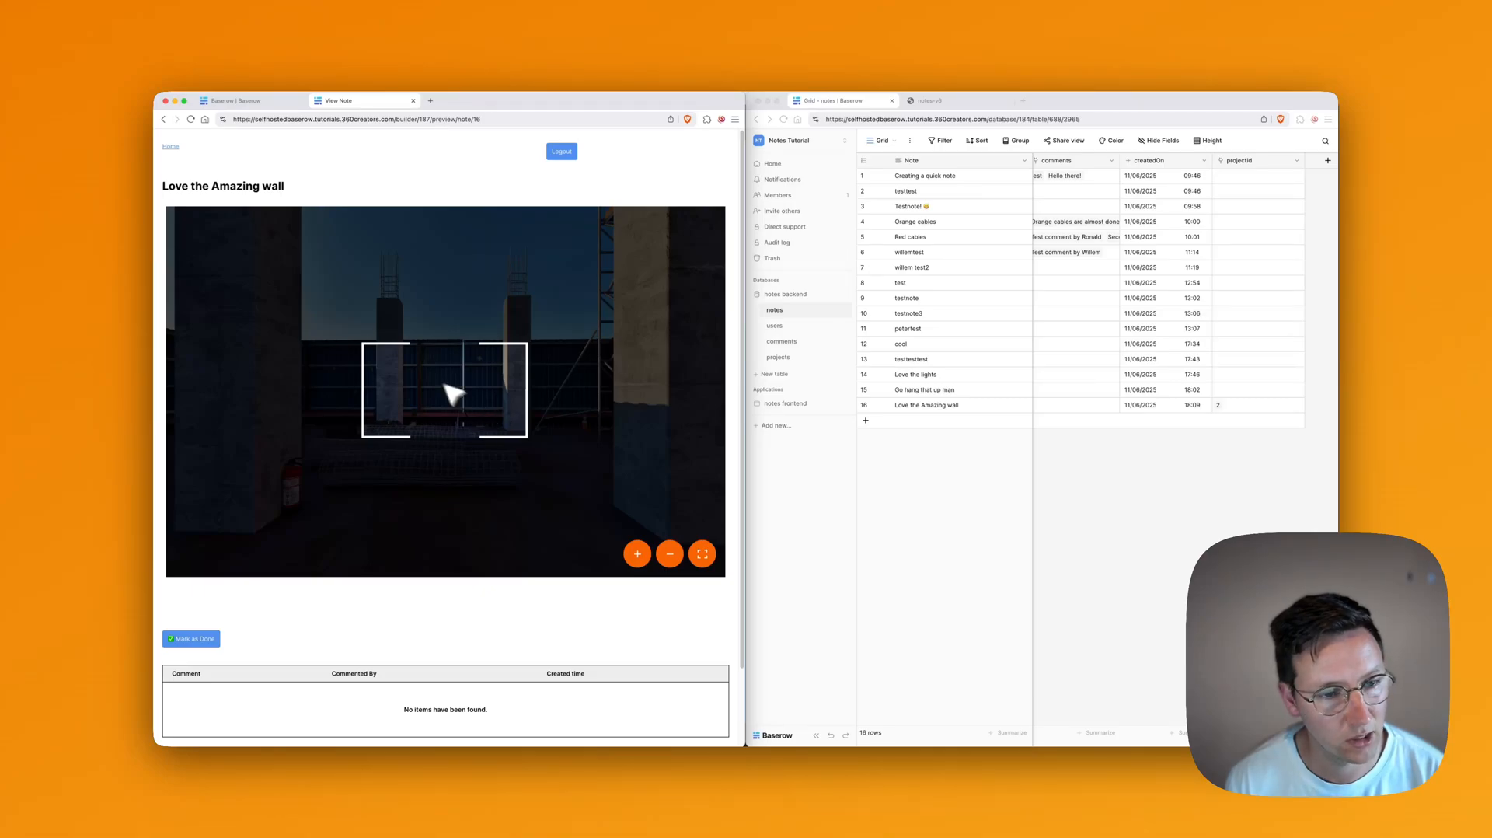
scroll(386, 467, down, 3)
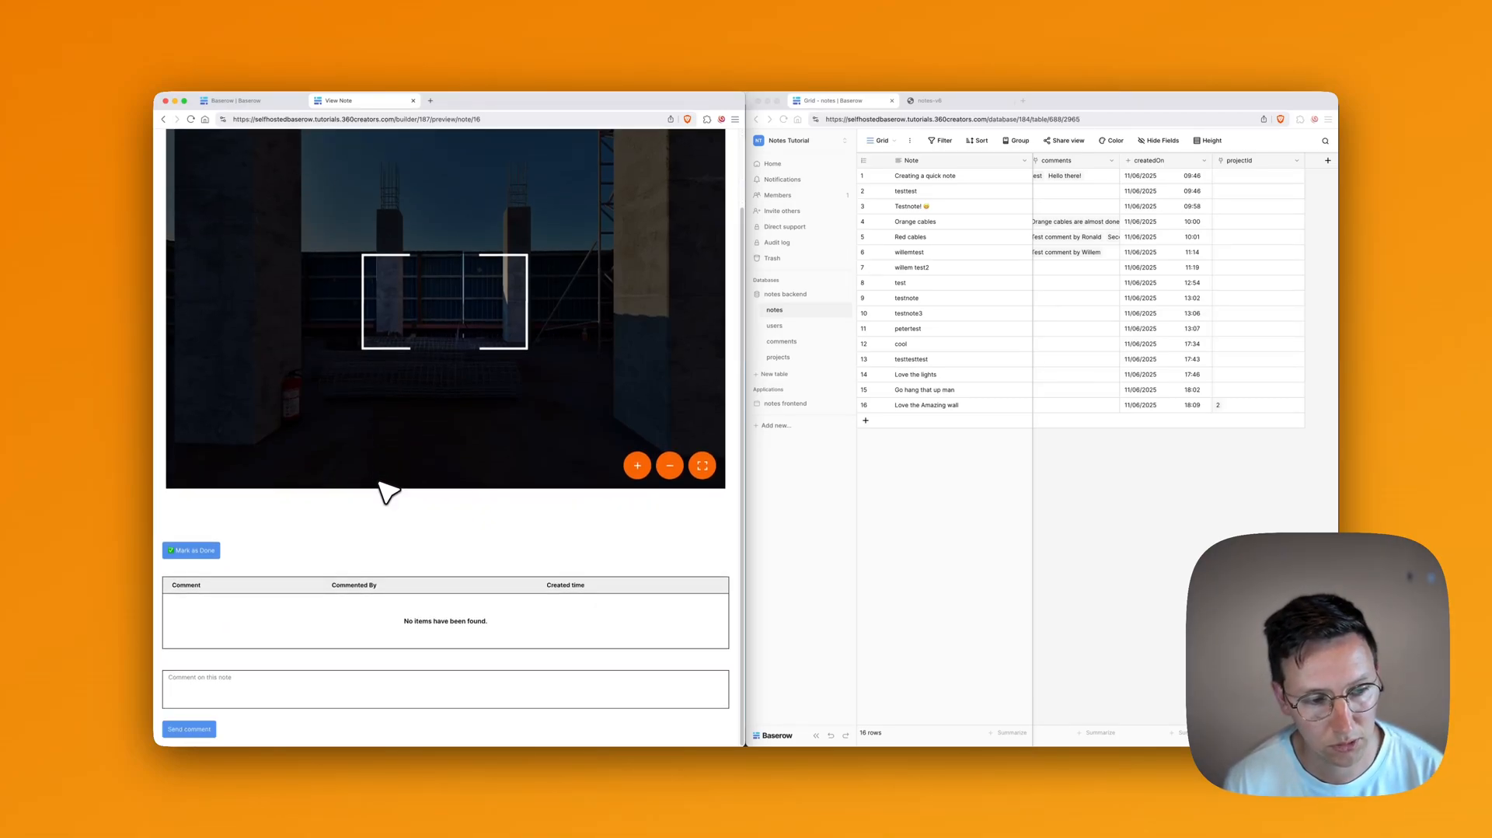
scroll(386, 485, up, 3)
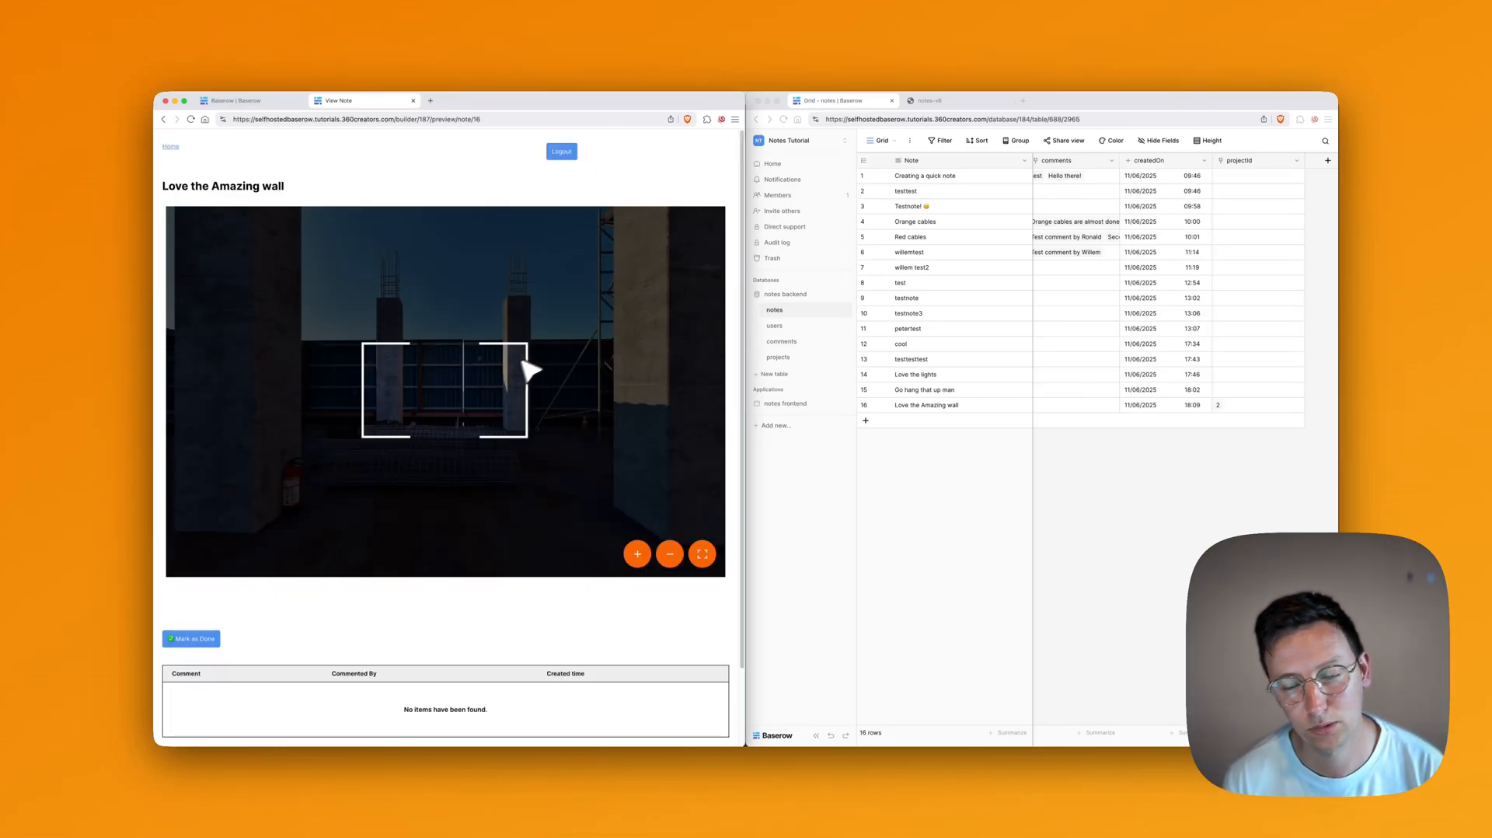
click(781, 357)
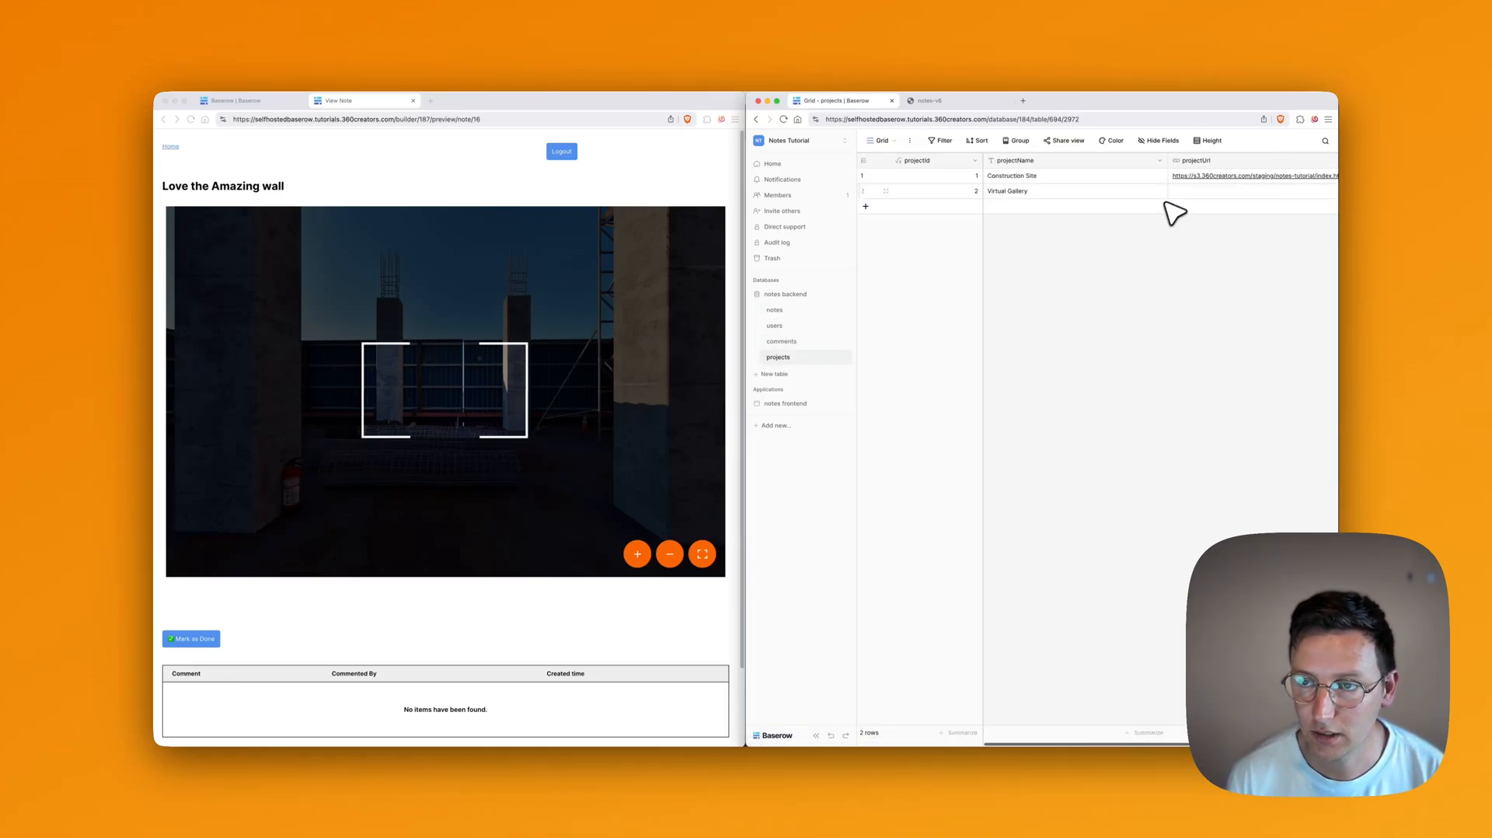
Step: Paste the gallery URL into the Virtual Gallery project's projectUrl cell
scroll(1127, 196, left, 1)
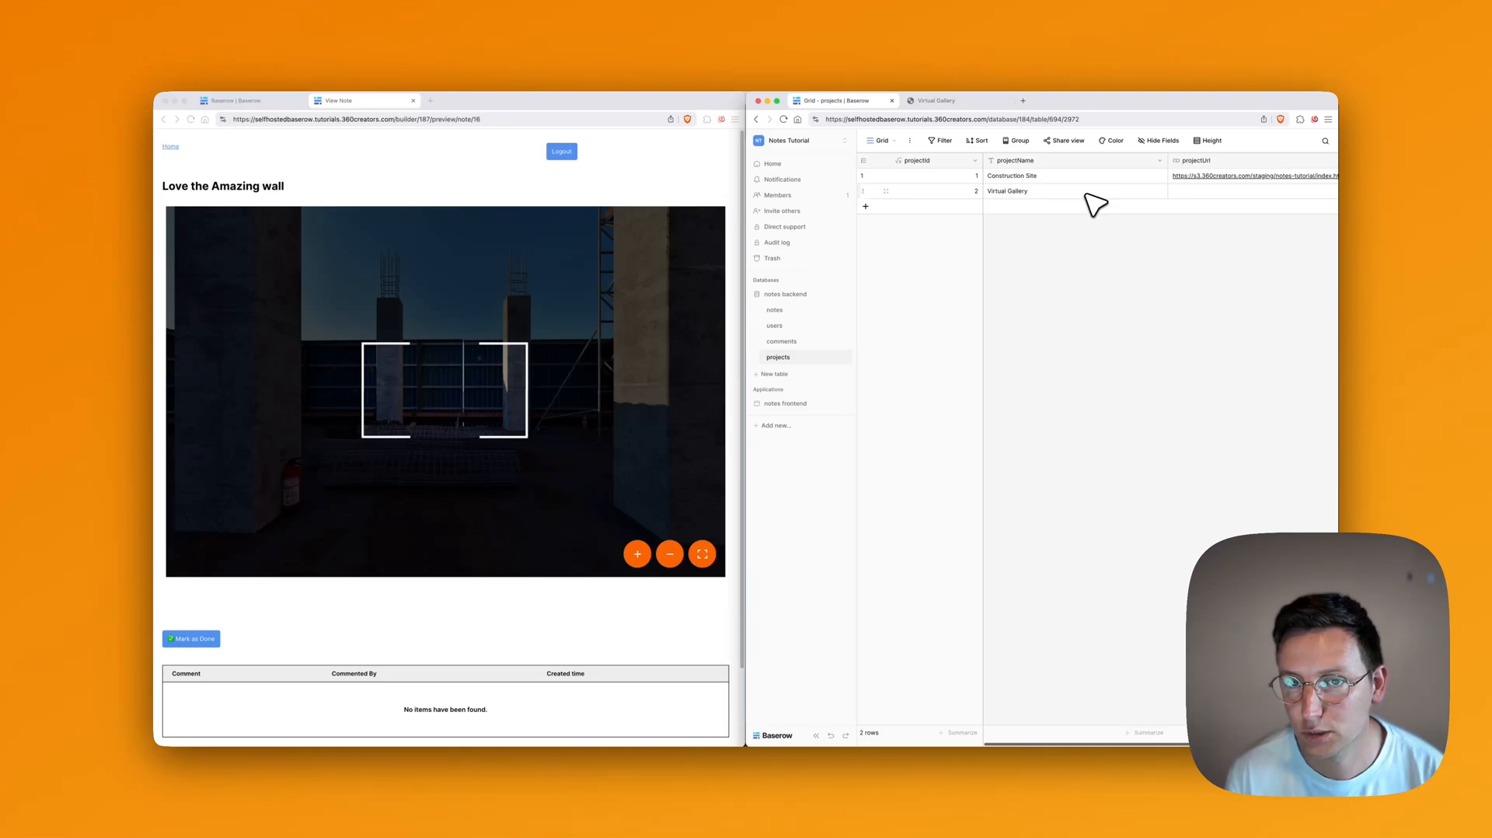
scroll(1096, 204, right, 2)
text(https://s3.360creators.com/staging/notes-tutorial-gallery/index.html)
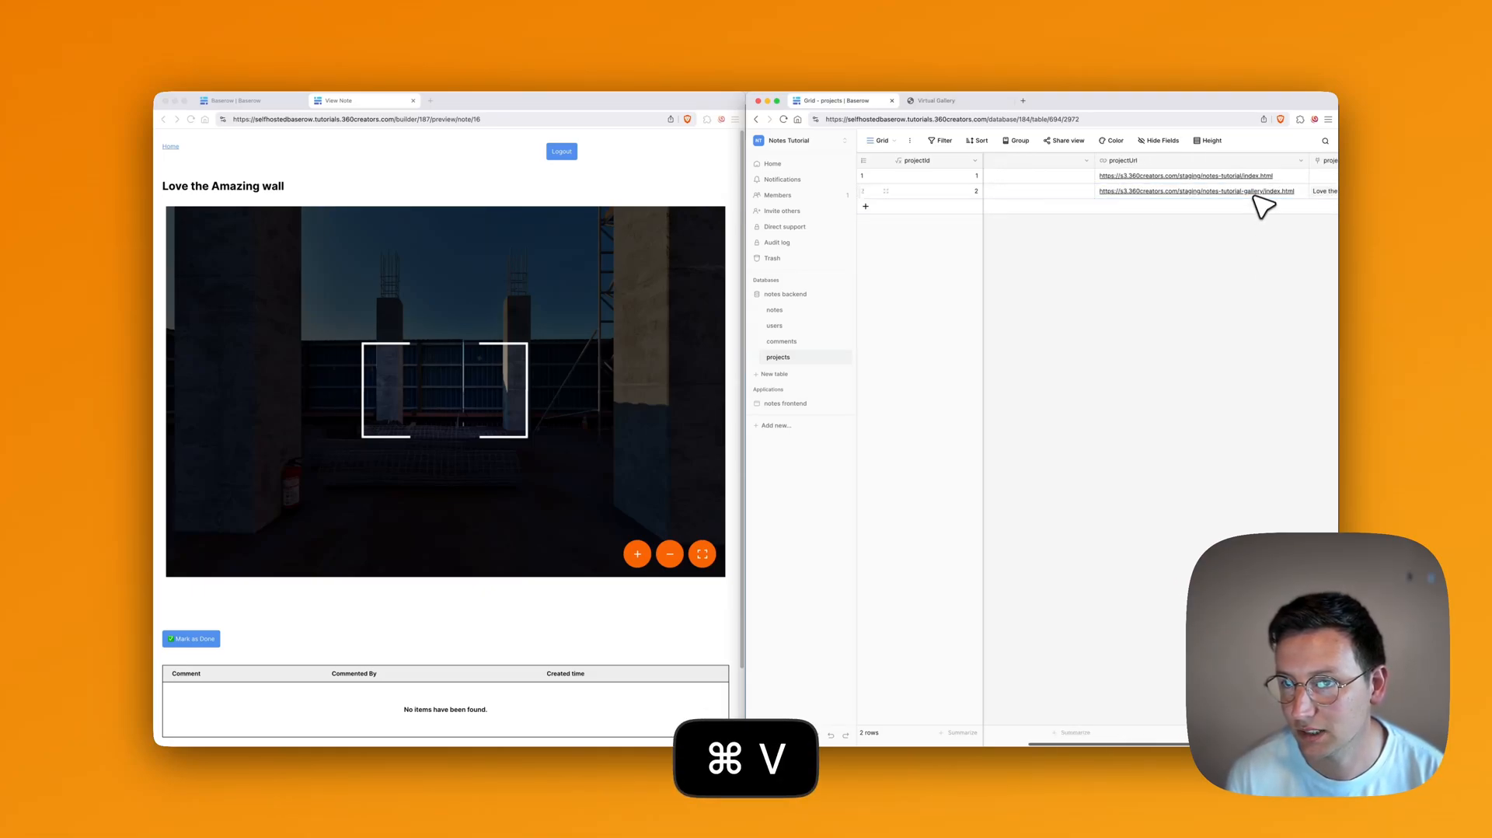
scroll(1256, 200, right, 2)
scroll(1243, 200, left, 4)
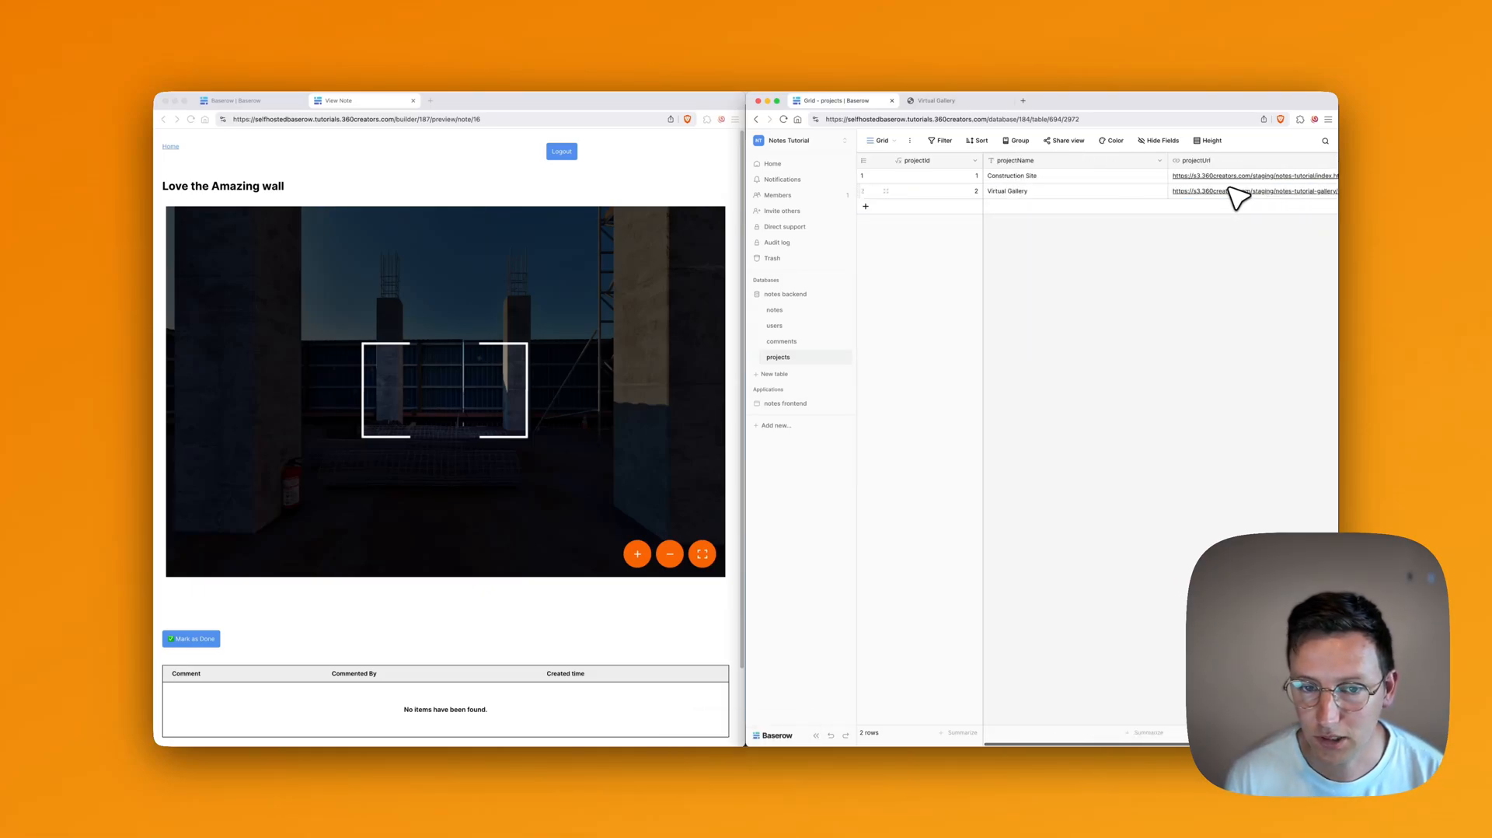
Step: Link note 1 to Construction Site and paste that projectId into notes 2–15
click(774, 310)
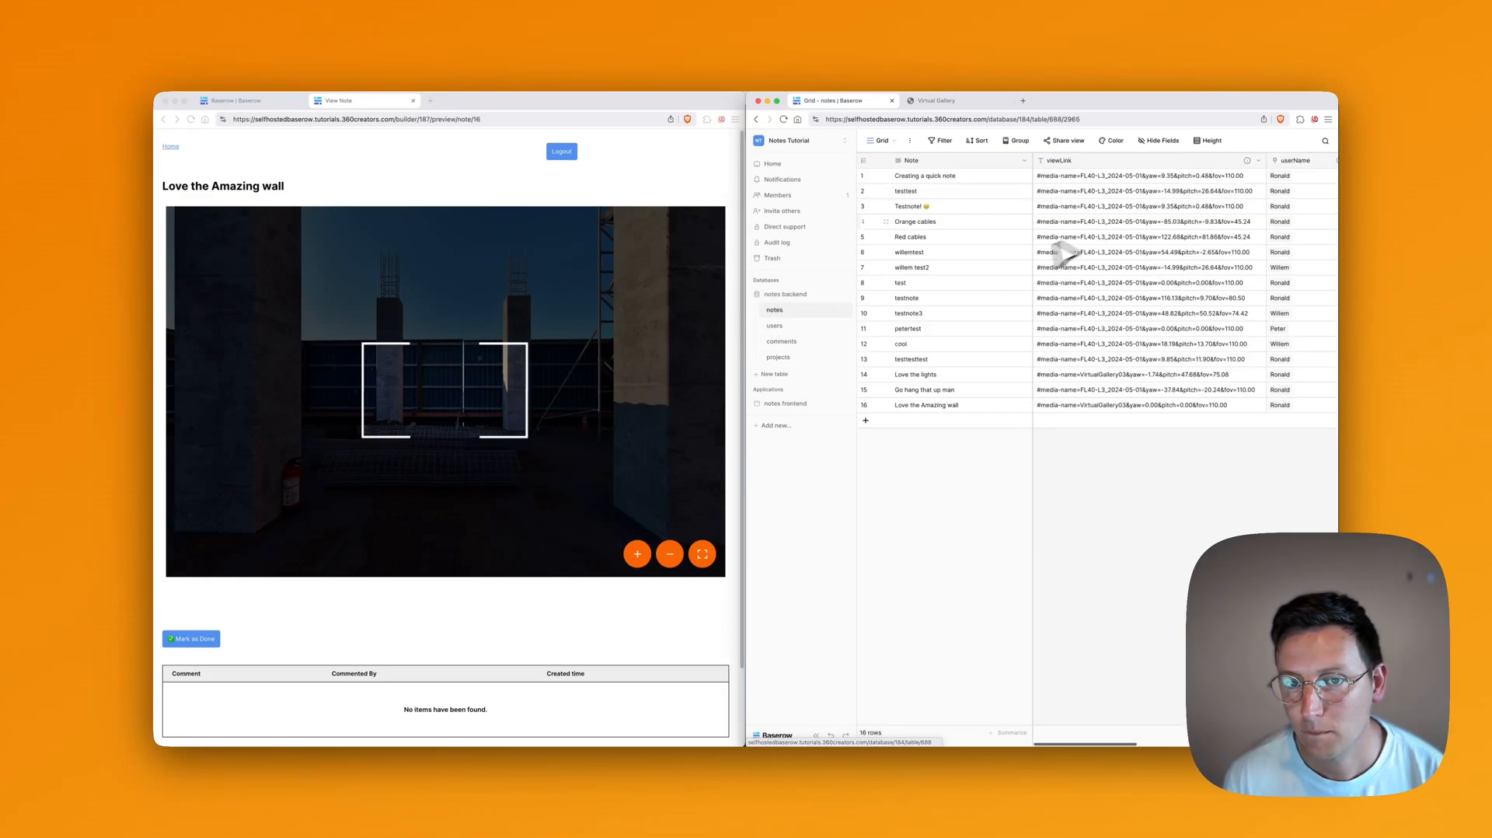
scroll(1230, 224, right, 10)
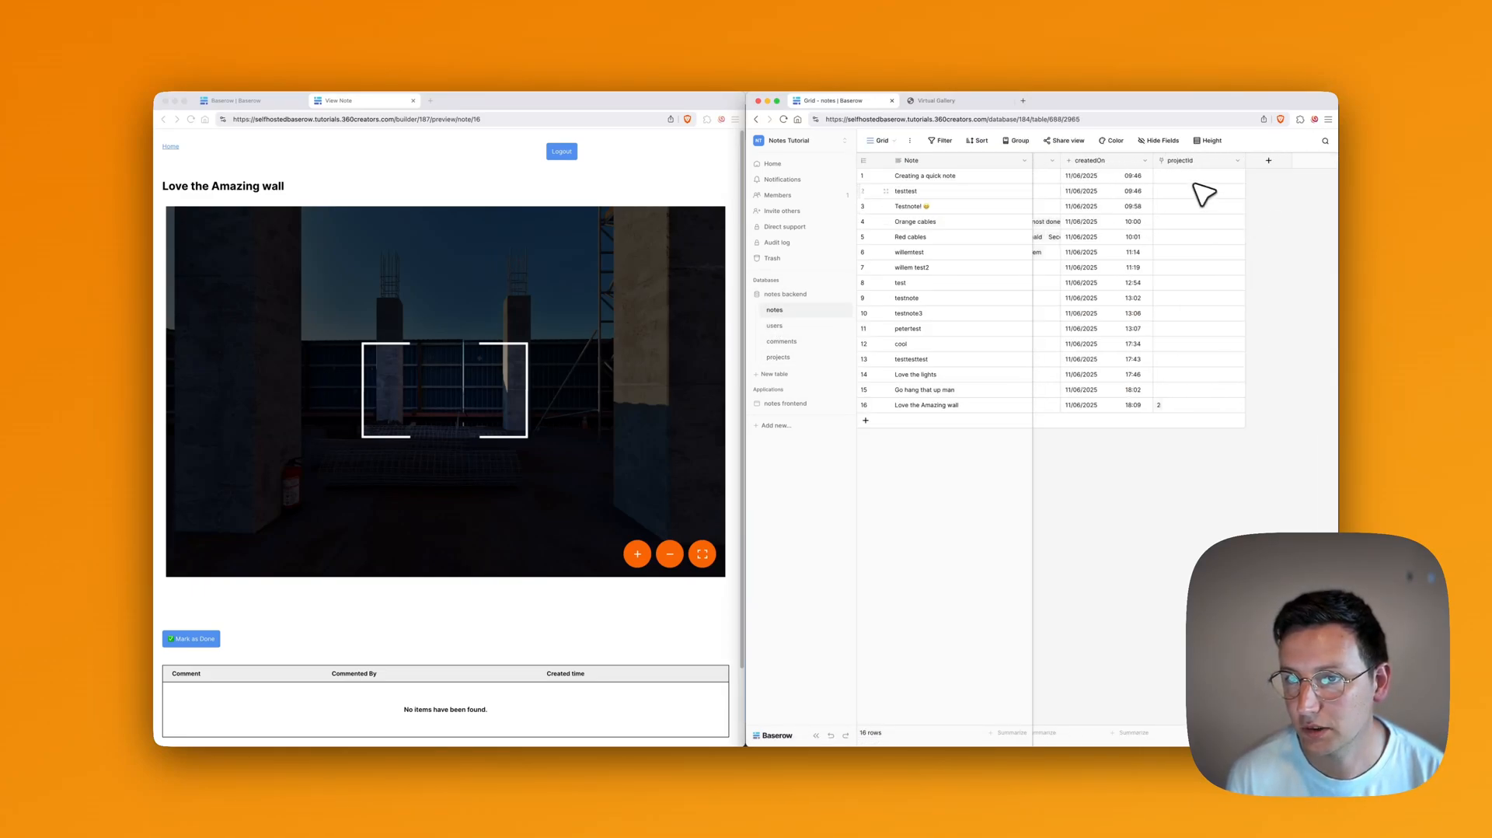
click(1160, 177)
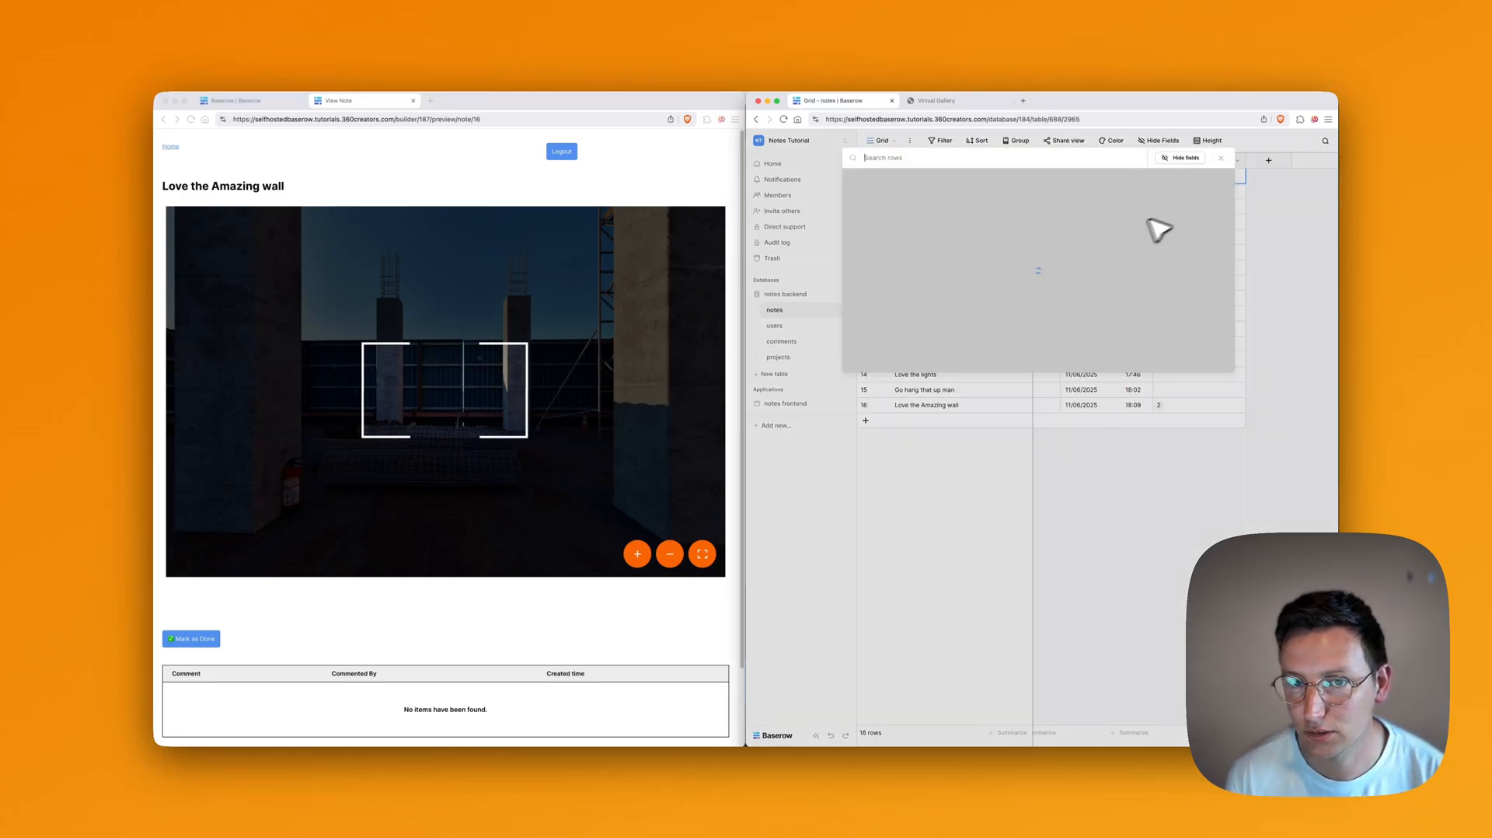
click(902, 193)
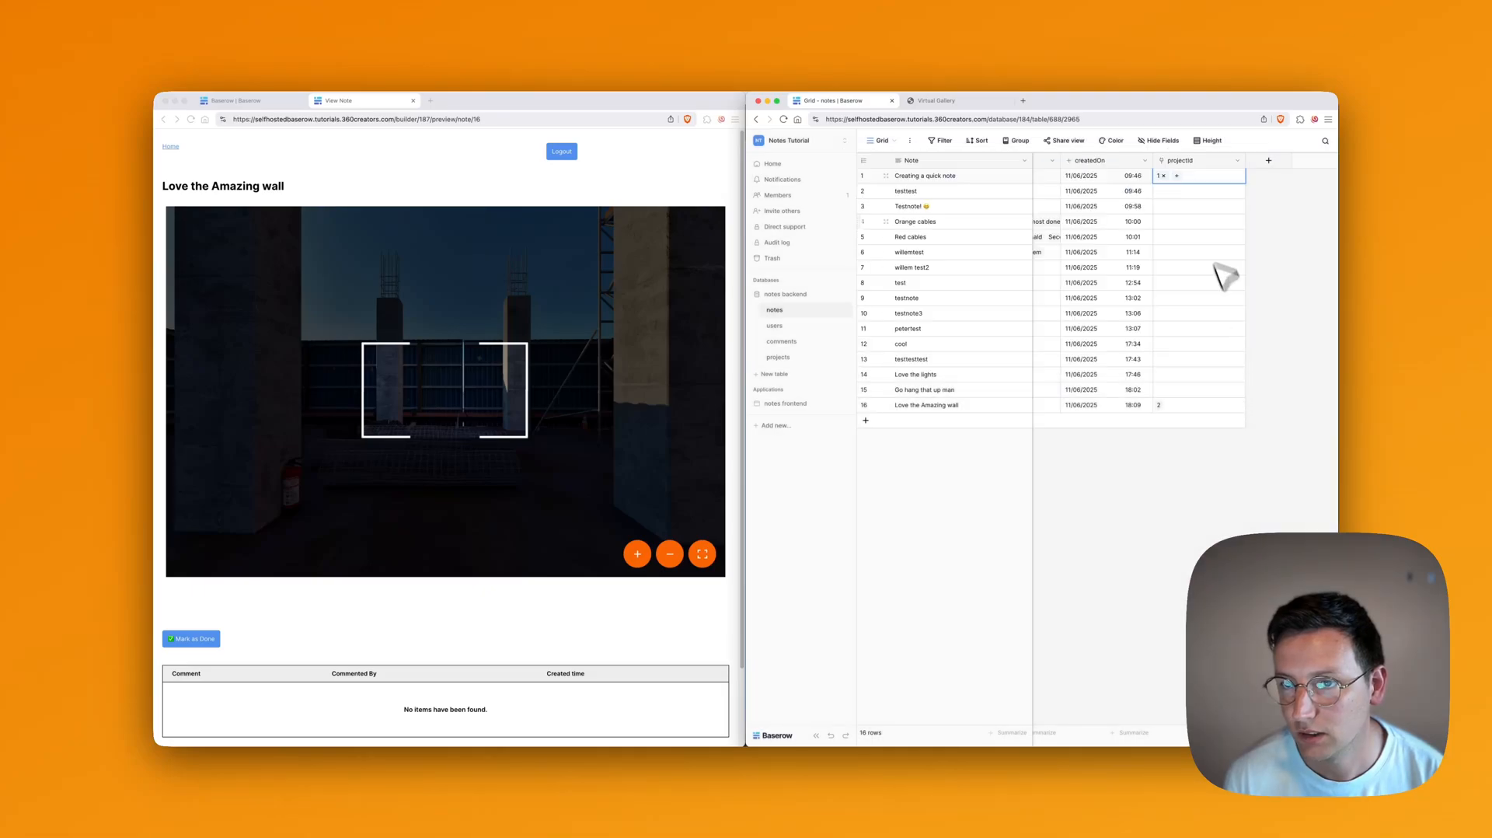
key(super+c)
shift+click(1172, 385)
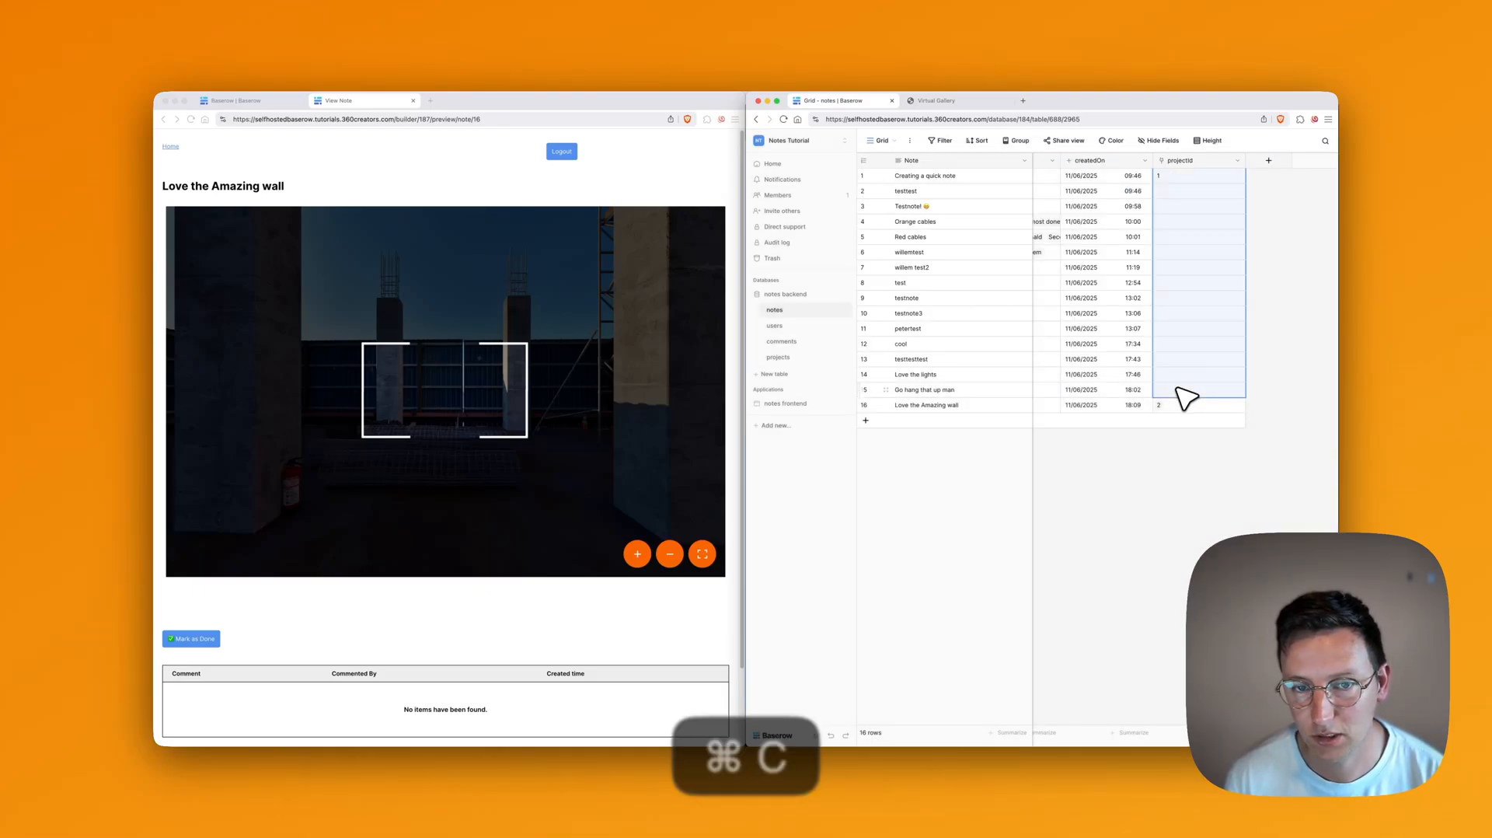
key(super+v)
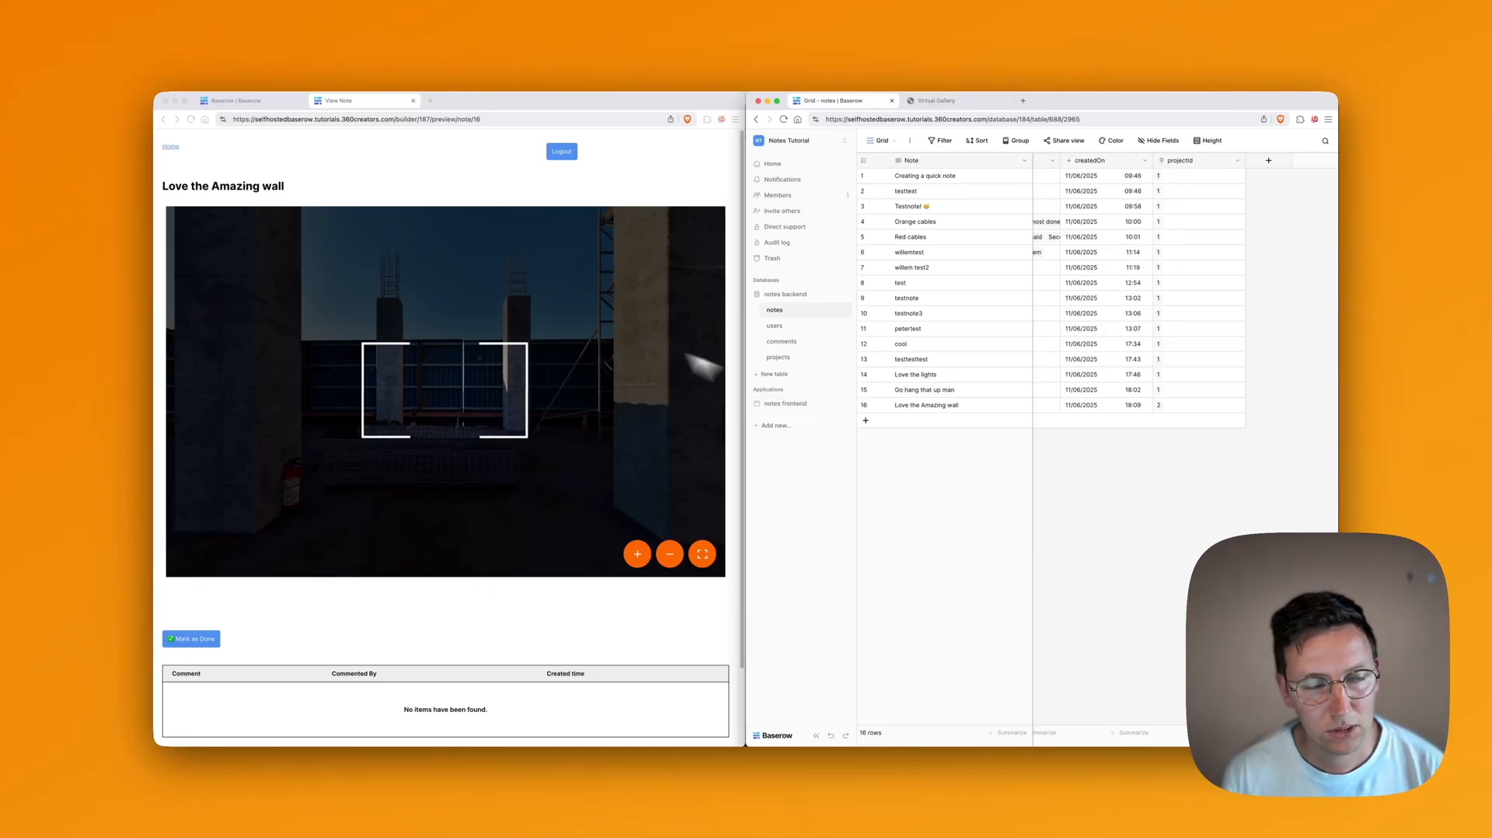
click(371, 187)
click(265, 107)
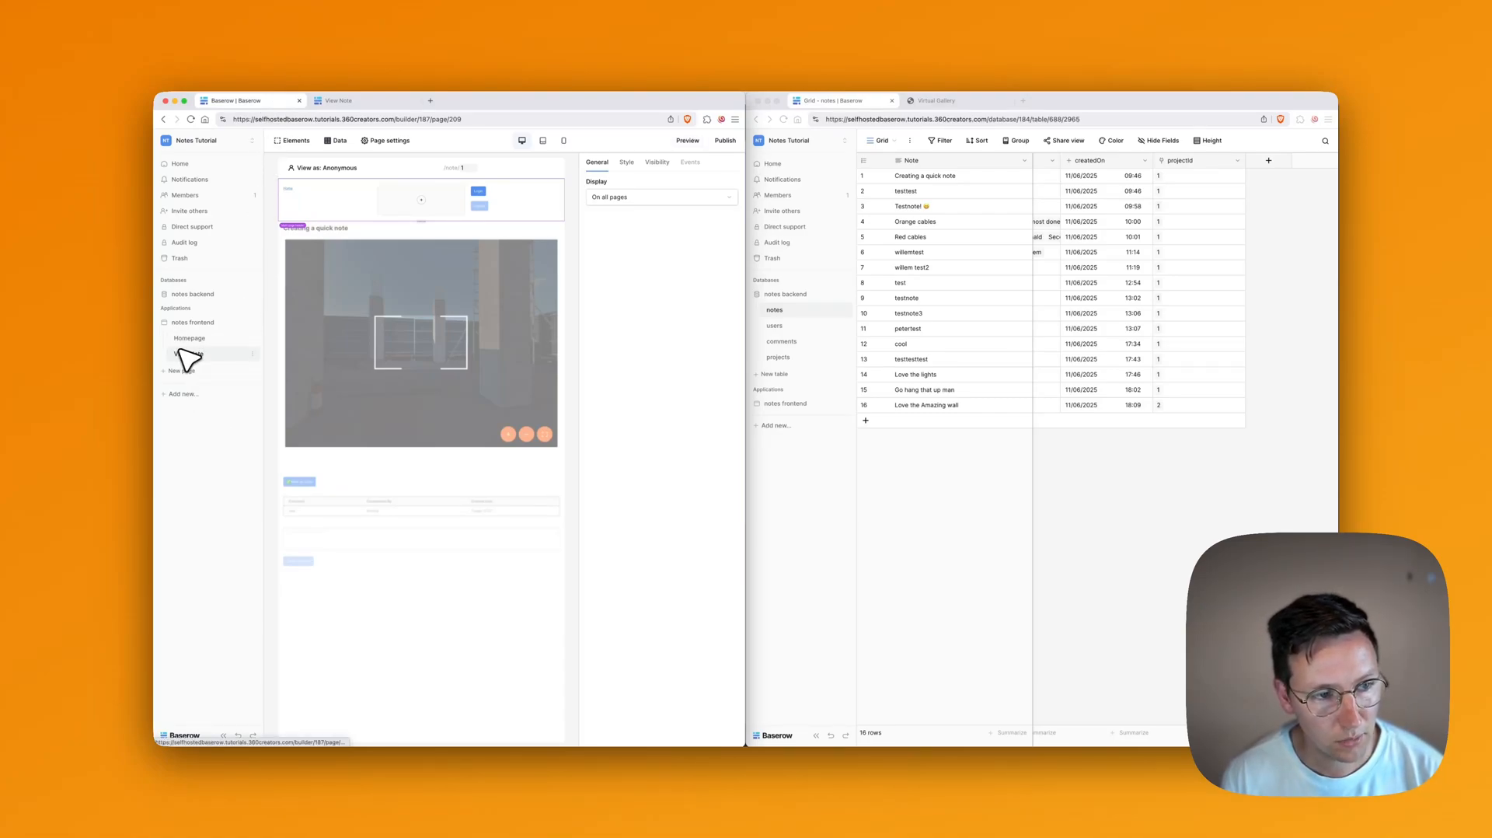
Step: Rename the Homepage page to Home
click(248, 350)
key(super+a)
text(H)
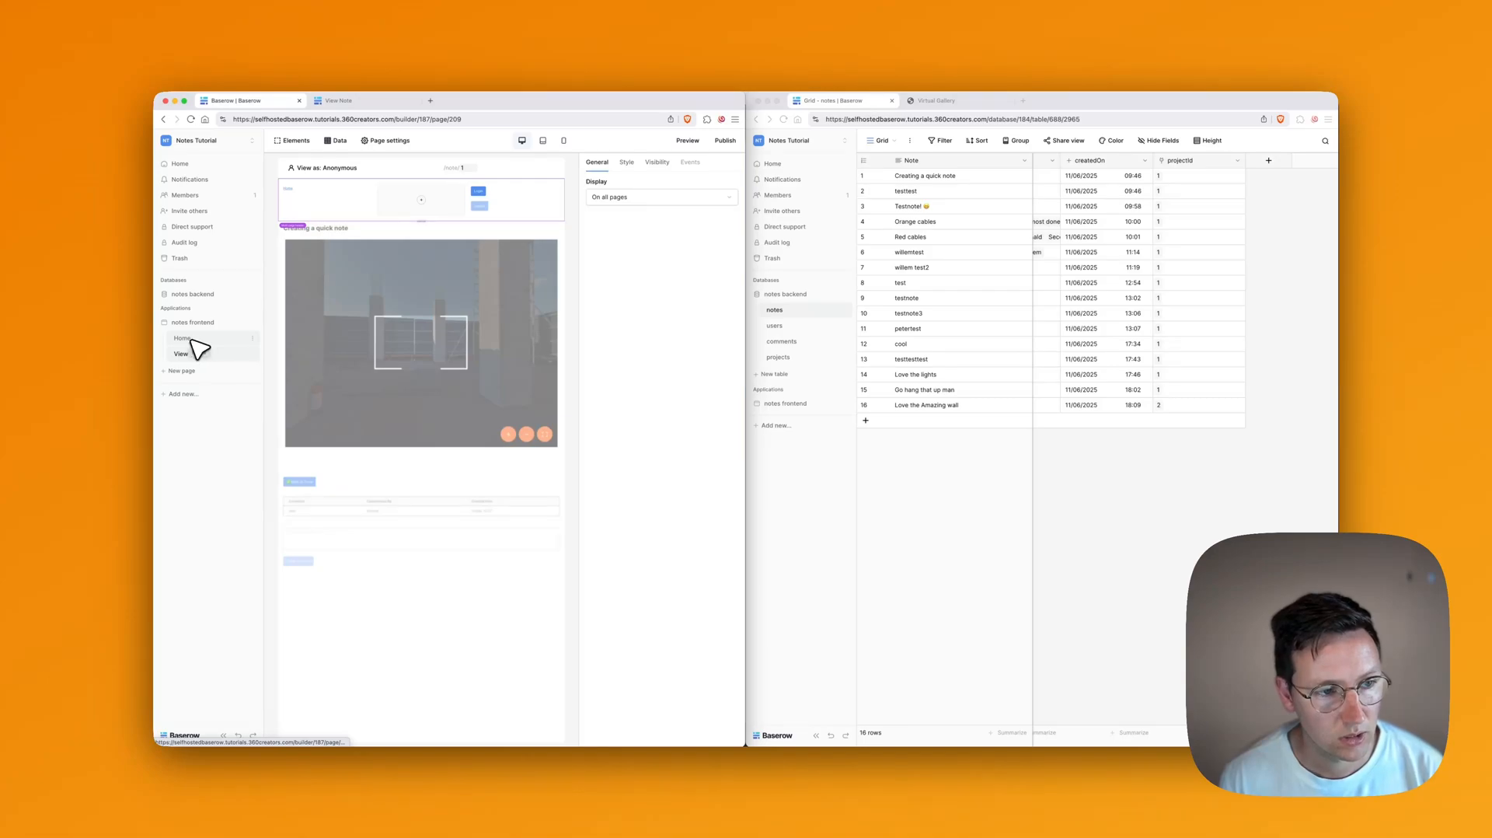
Step: Open the Home page in the builder and show the embedded tour's Embed code settings
click(191, 341)
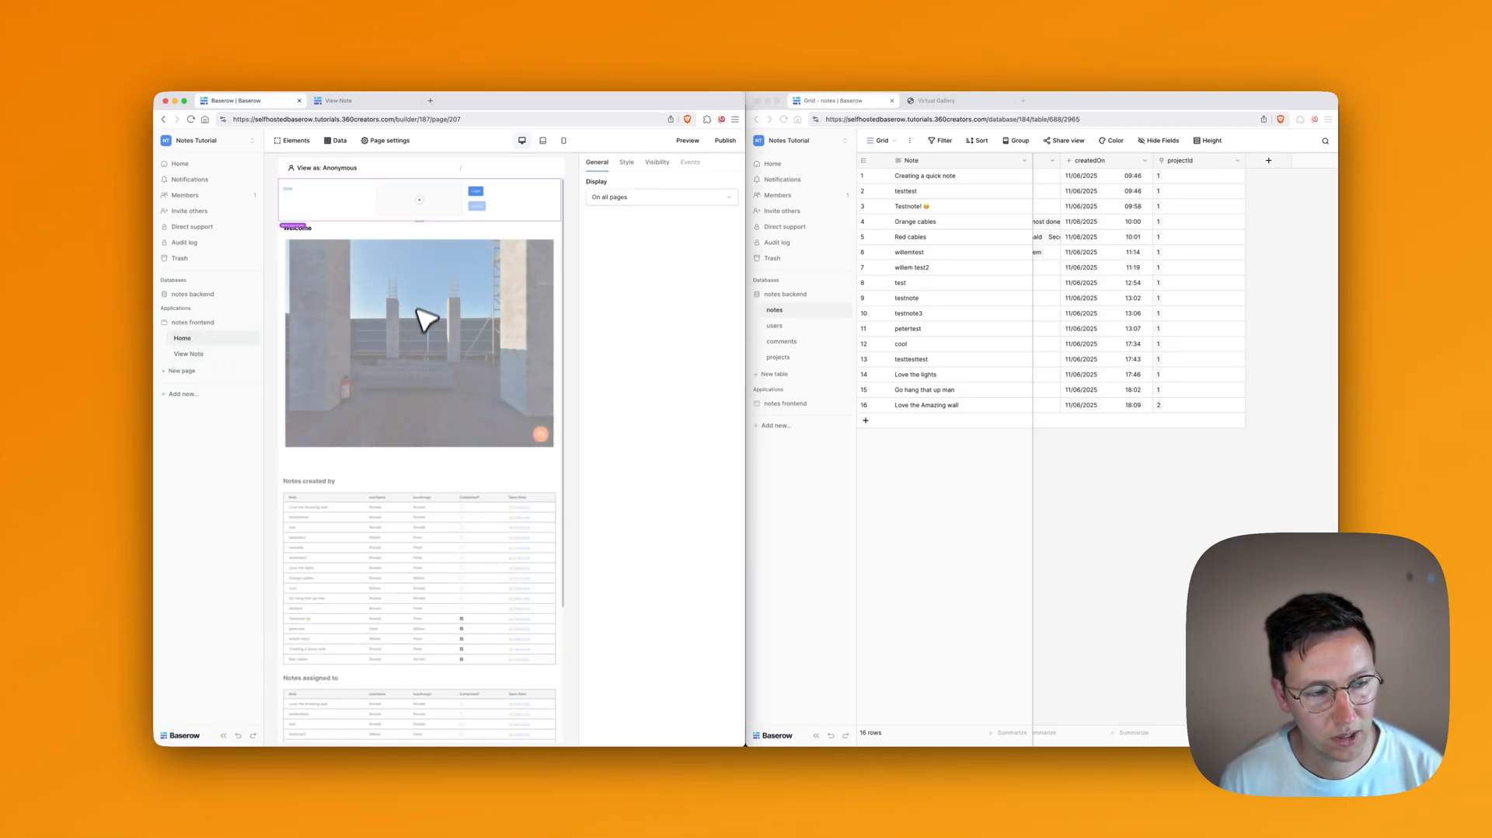
click(410, 319)
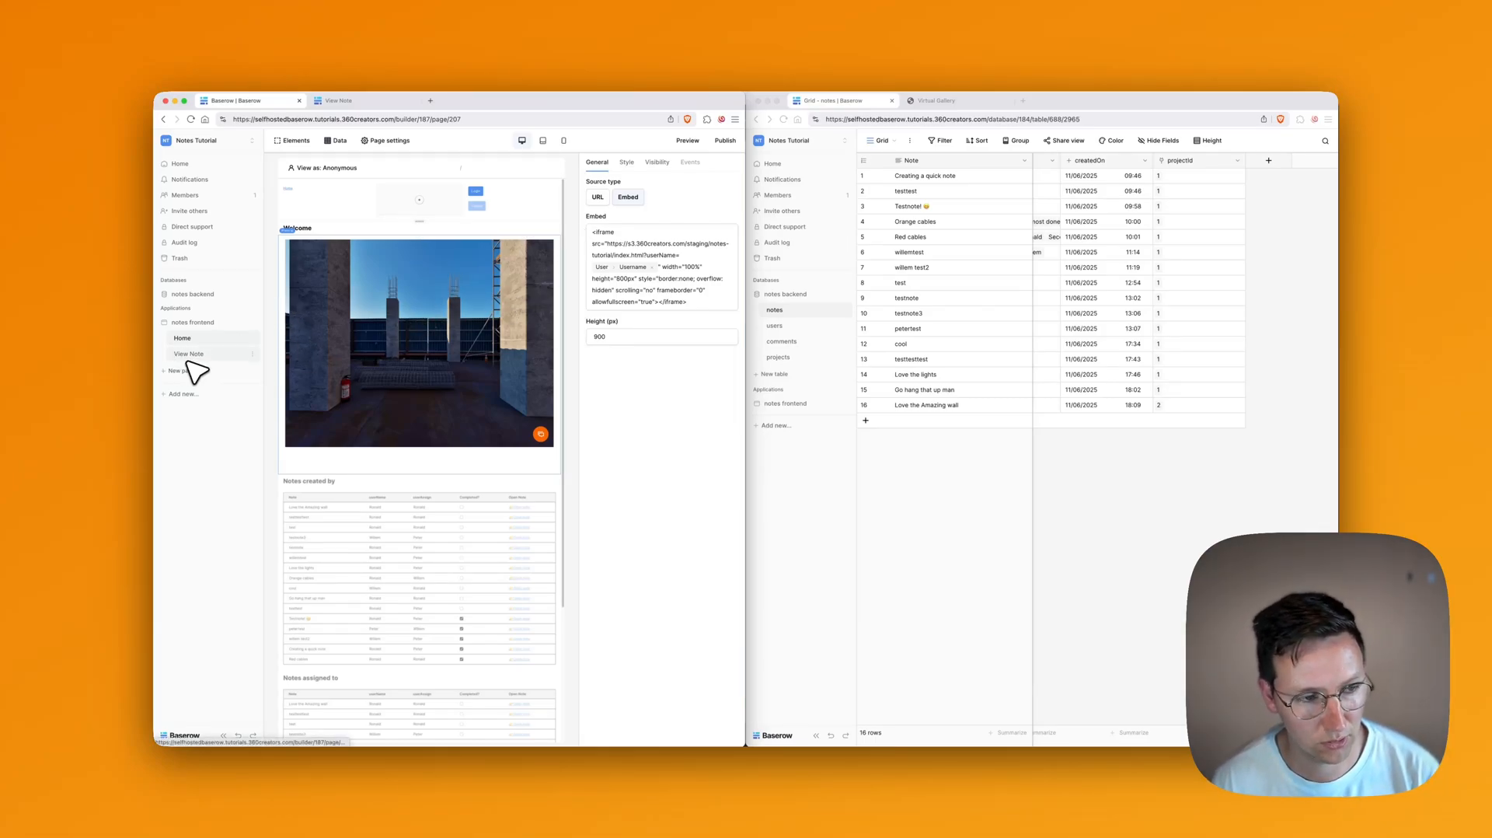
click(685, 267)
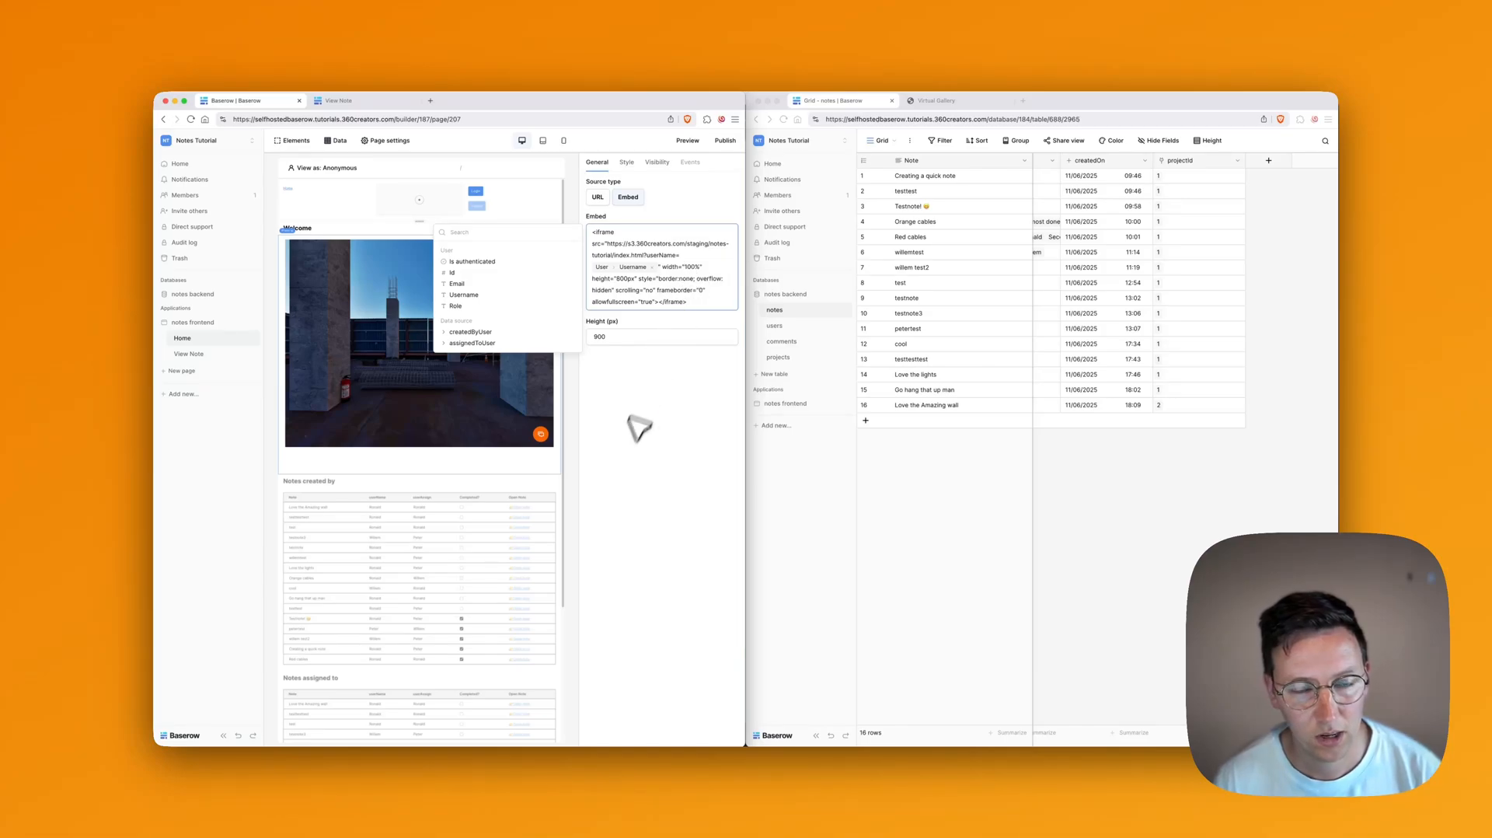
click(619, 440)
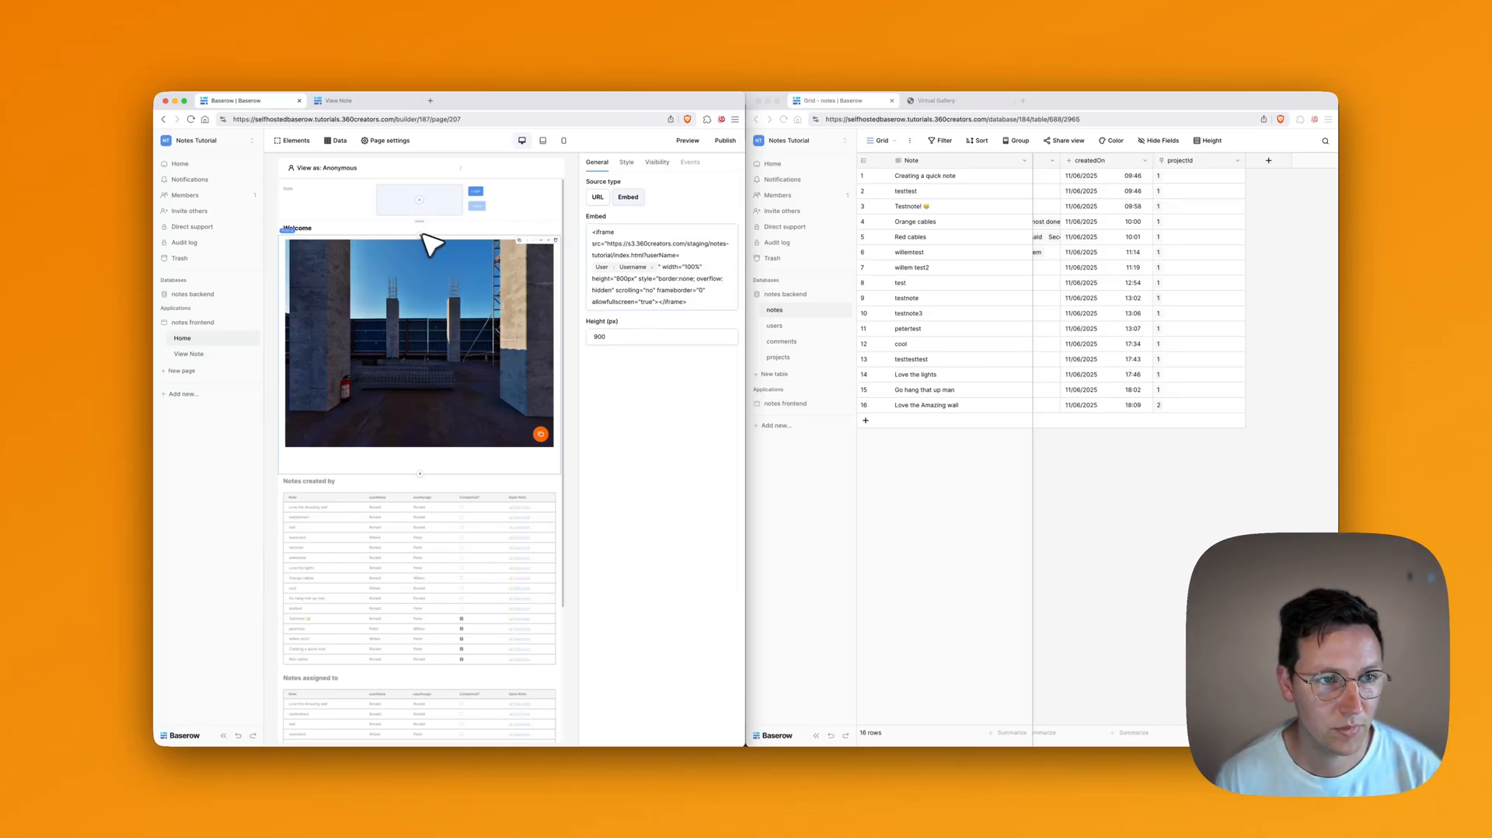
Step: Create a 'List multiple rows' data source on the Home page
click(337, 141)
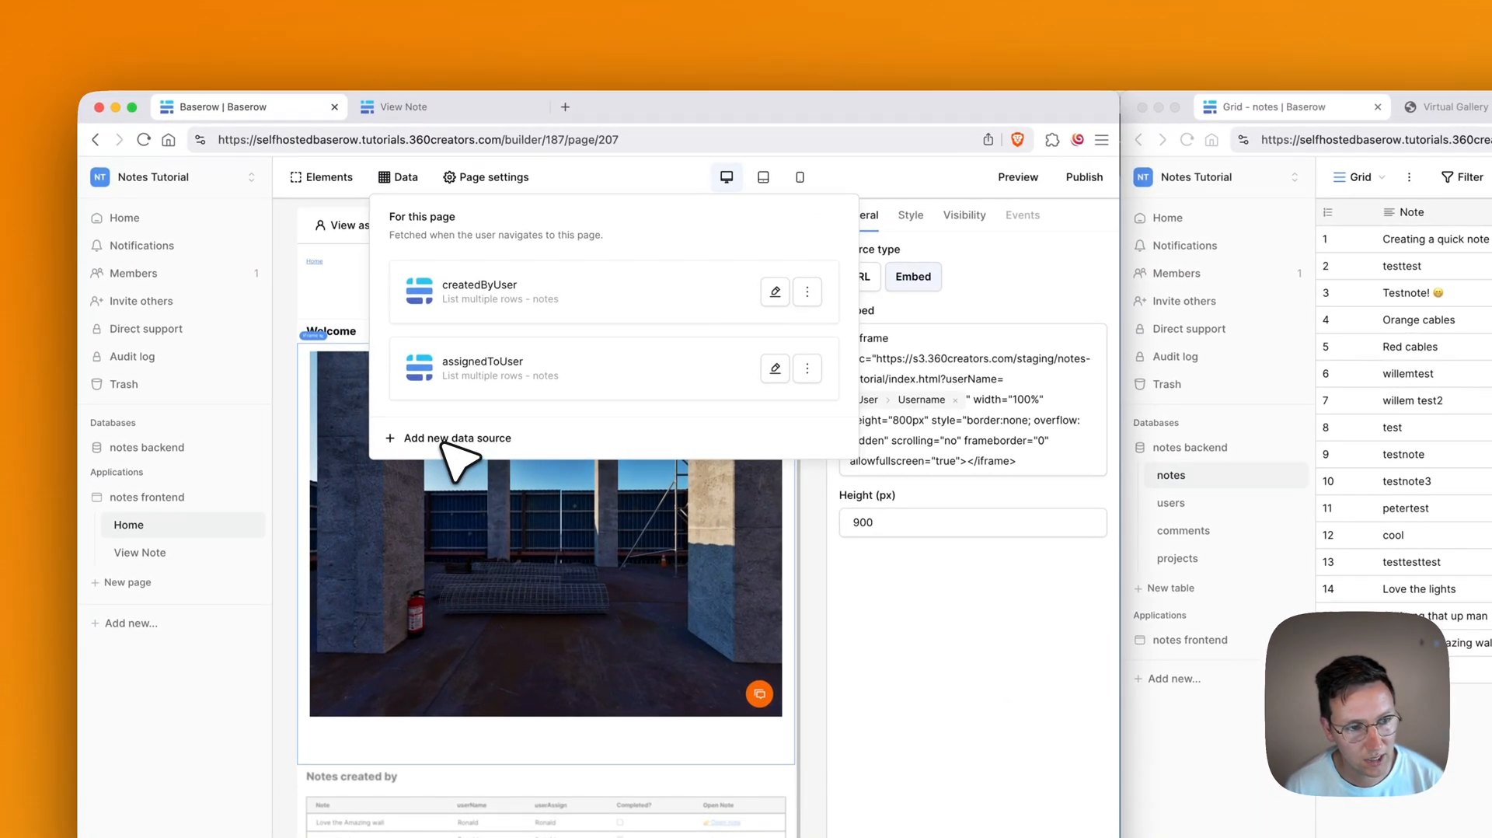
click(441, 440)
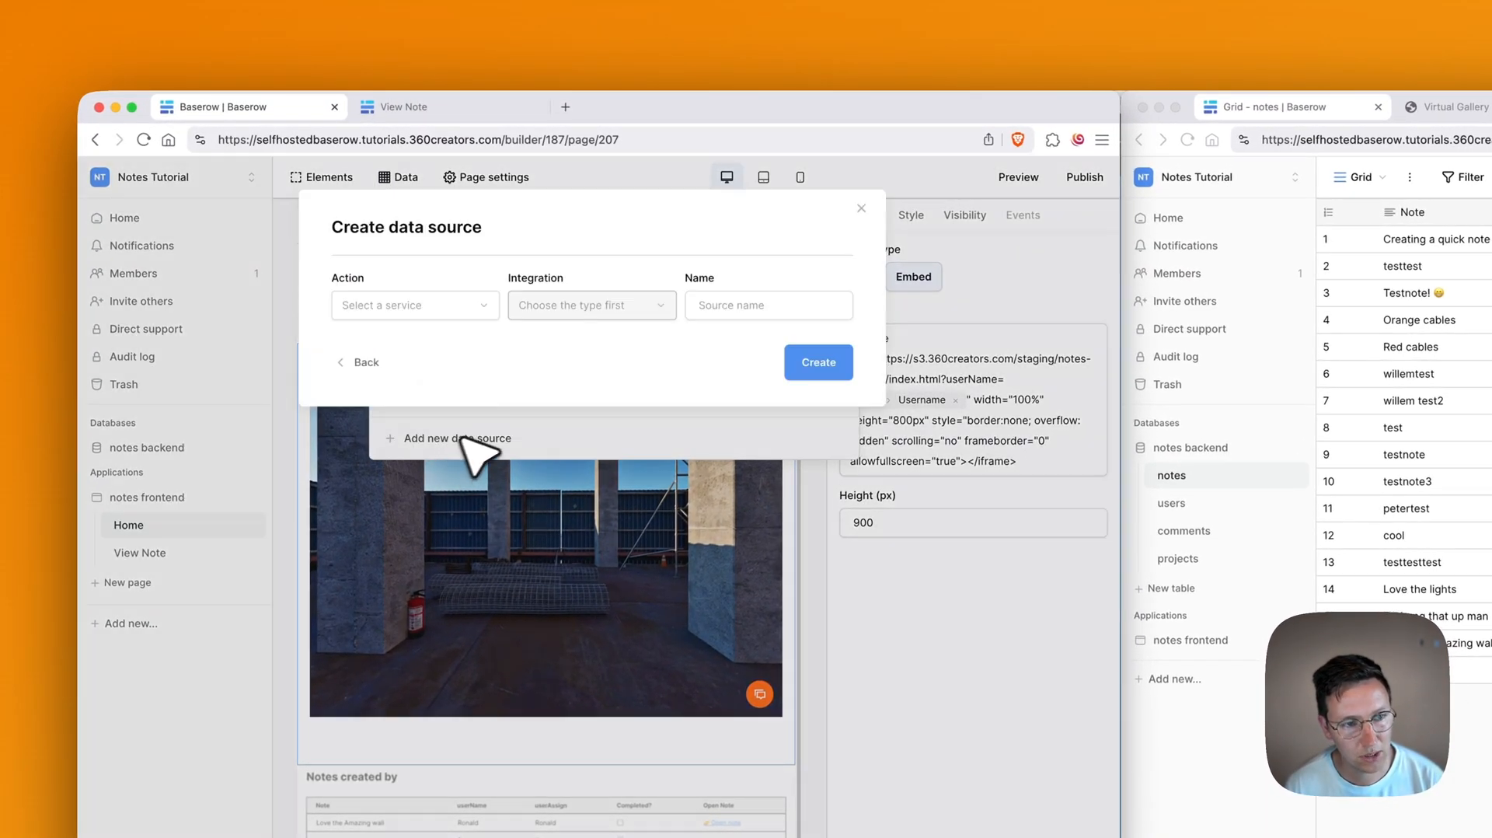
click(398, 307)
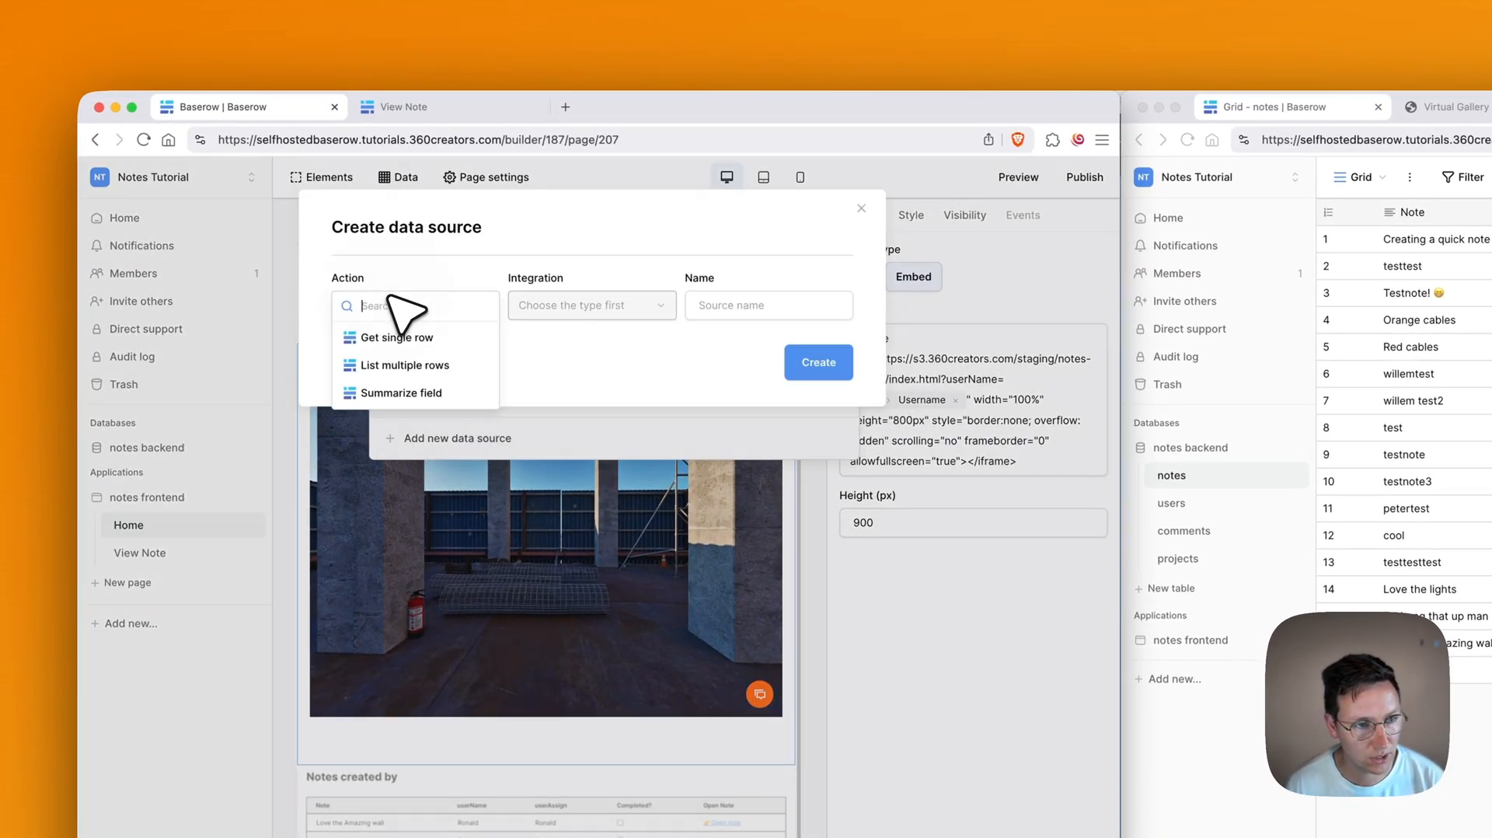
click(420, 363)
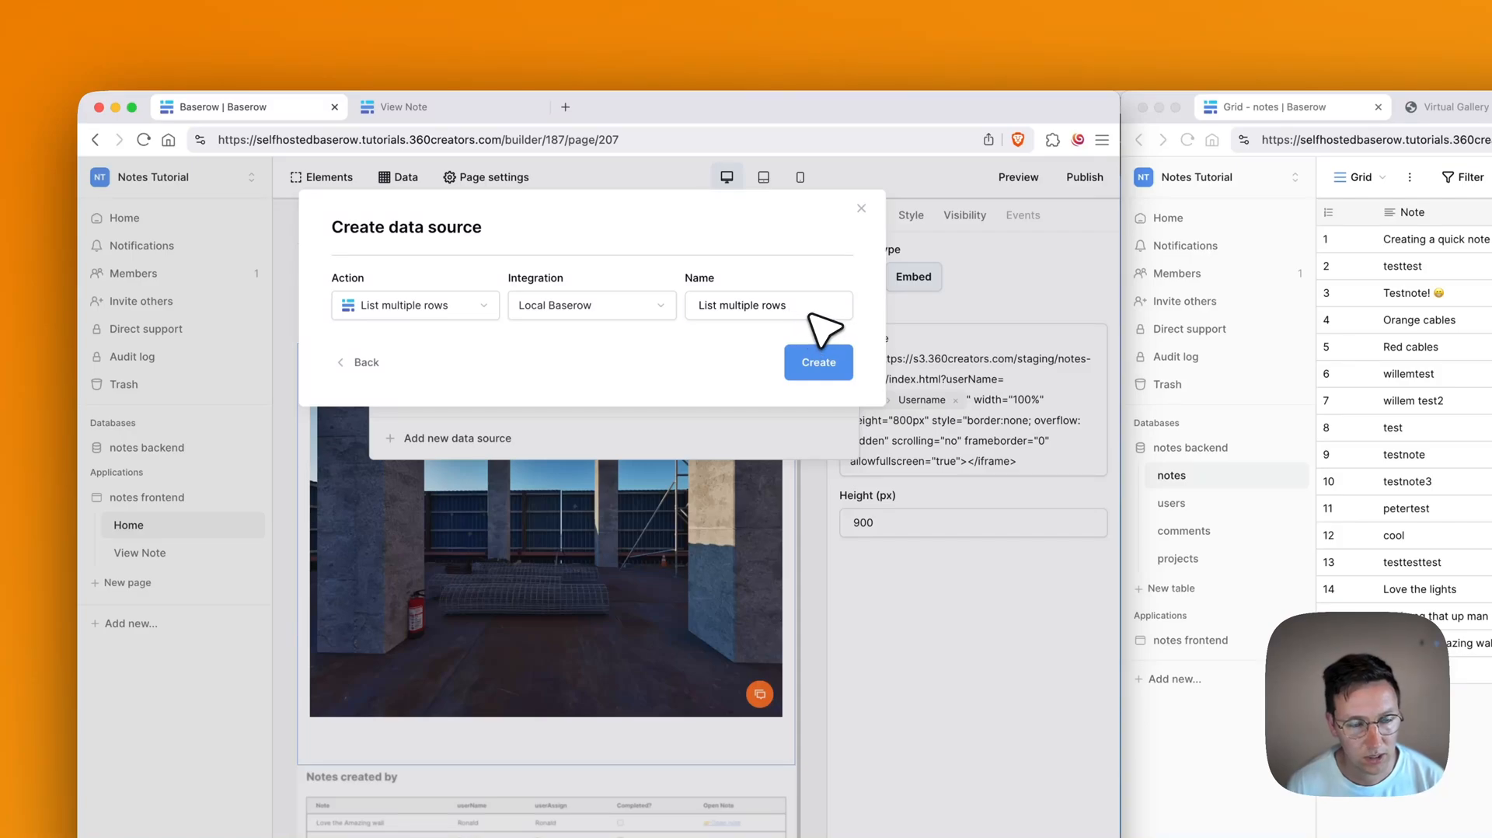
key(super+a)
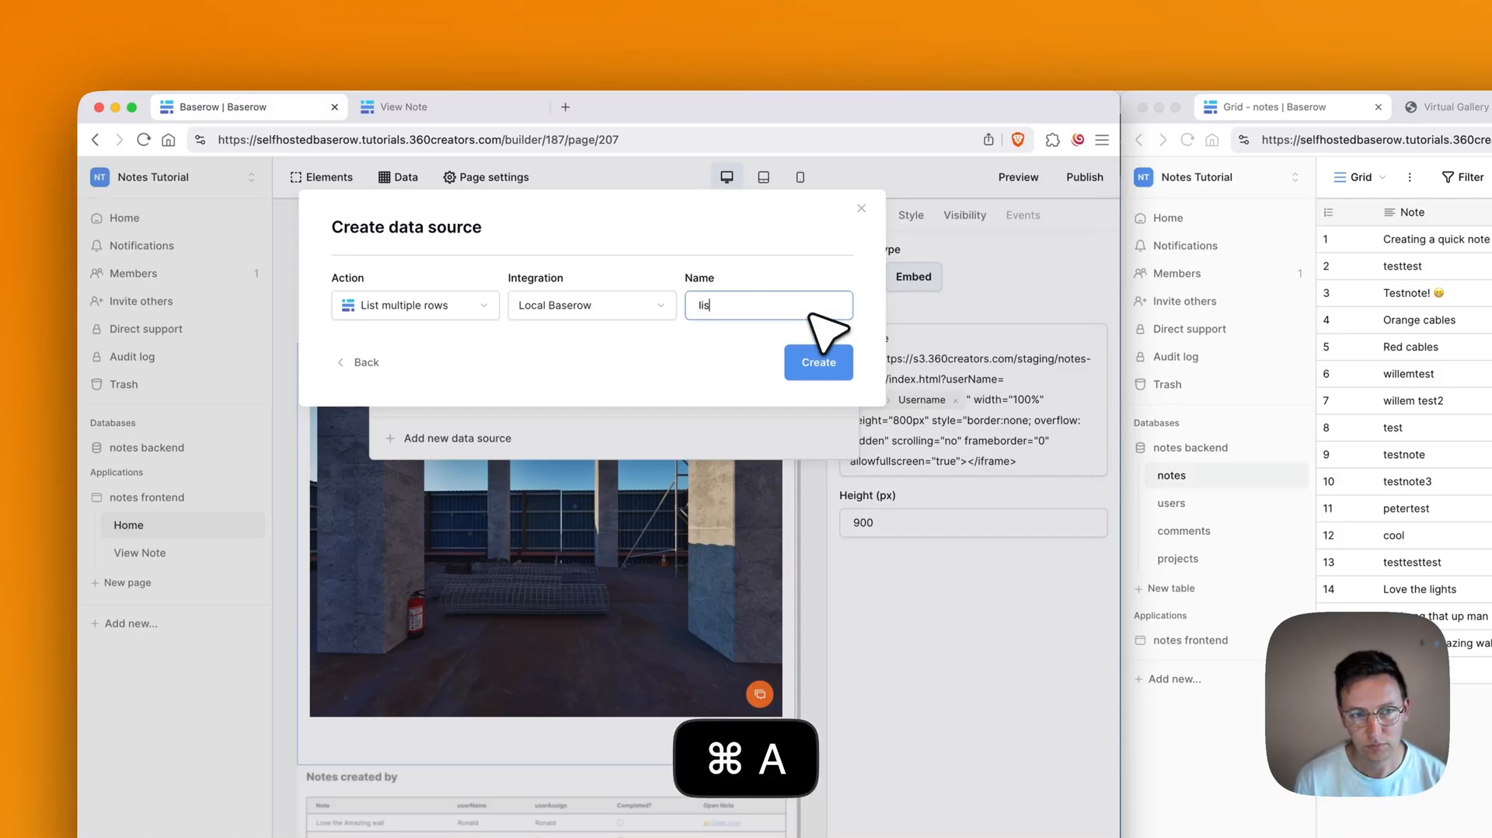
text(listTours)
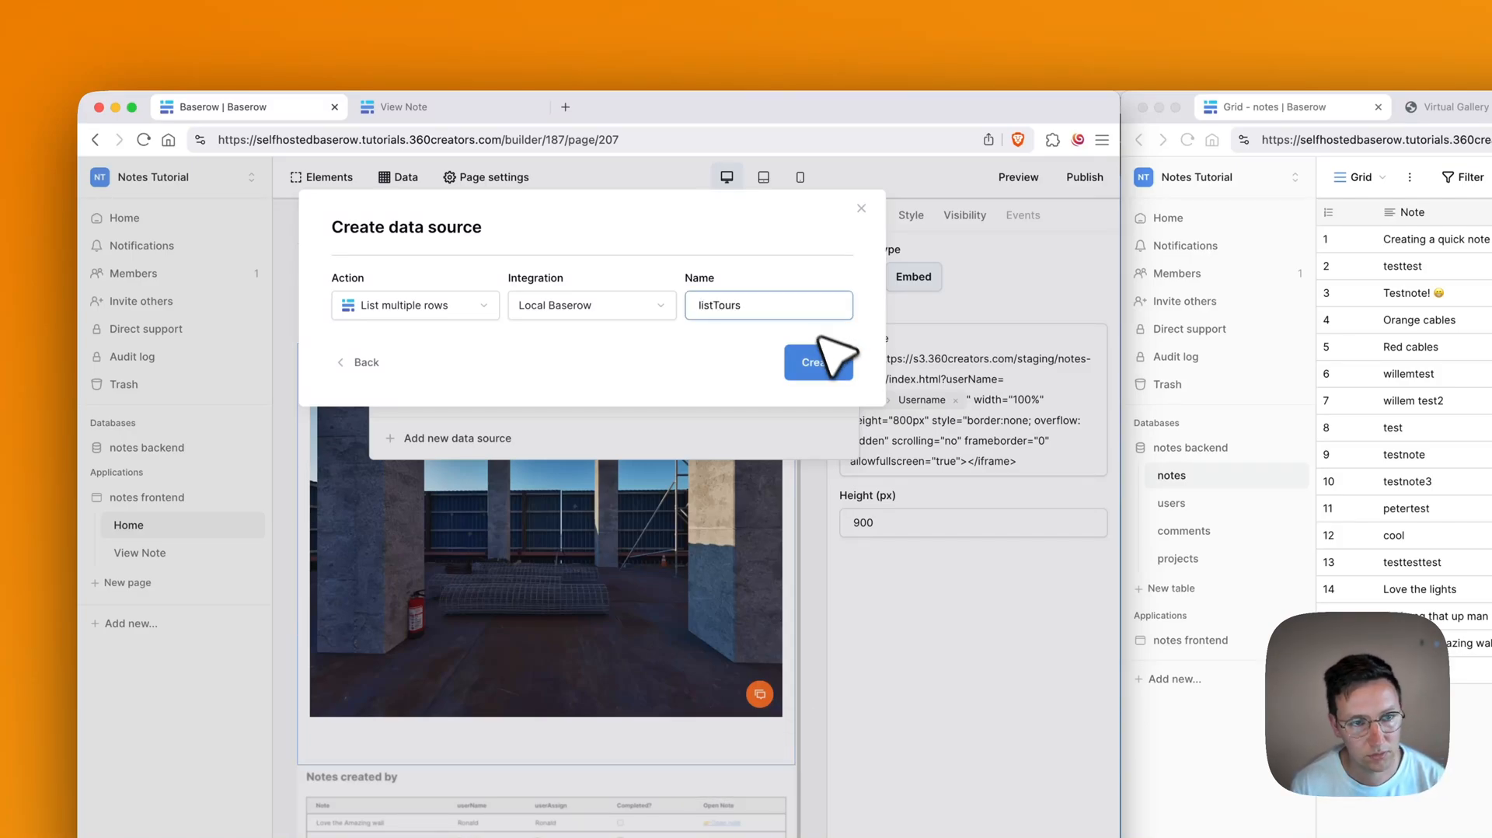
click(435, 370)
Step: Point the data source at notes backend › projects, name it listProjects, and save it
click(427, 389)
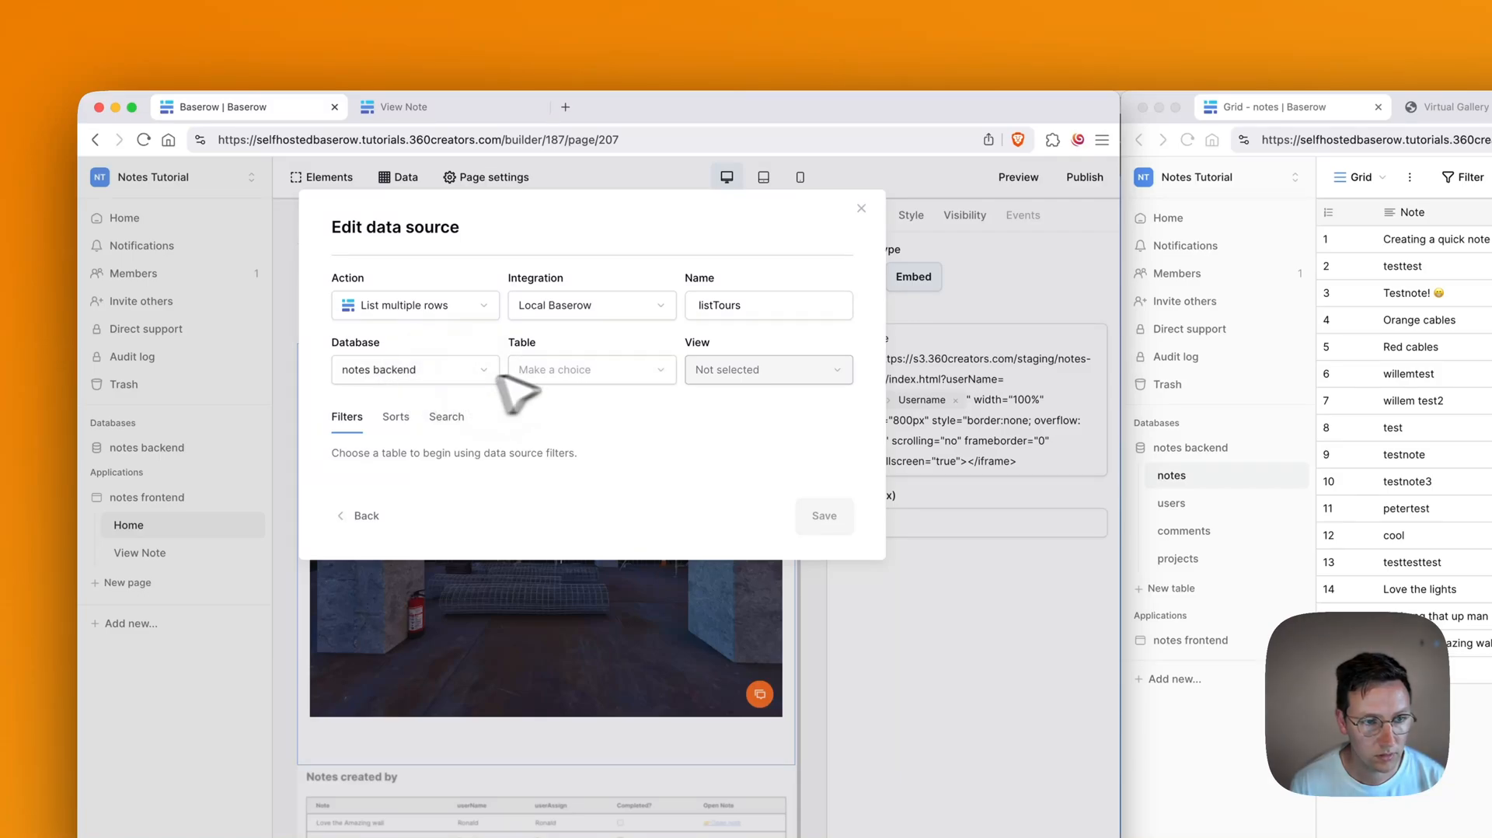
click(560, 371)
click(554, 455)
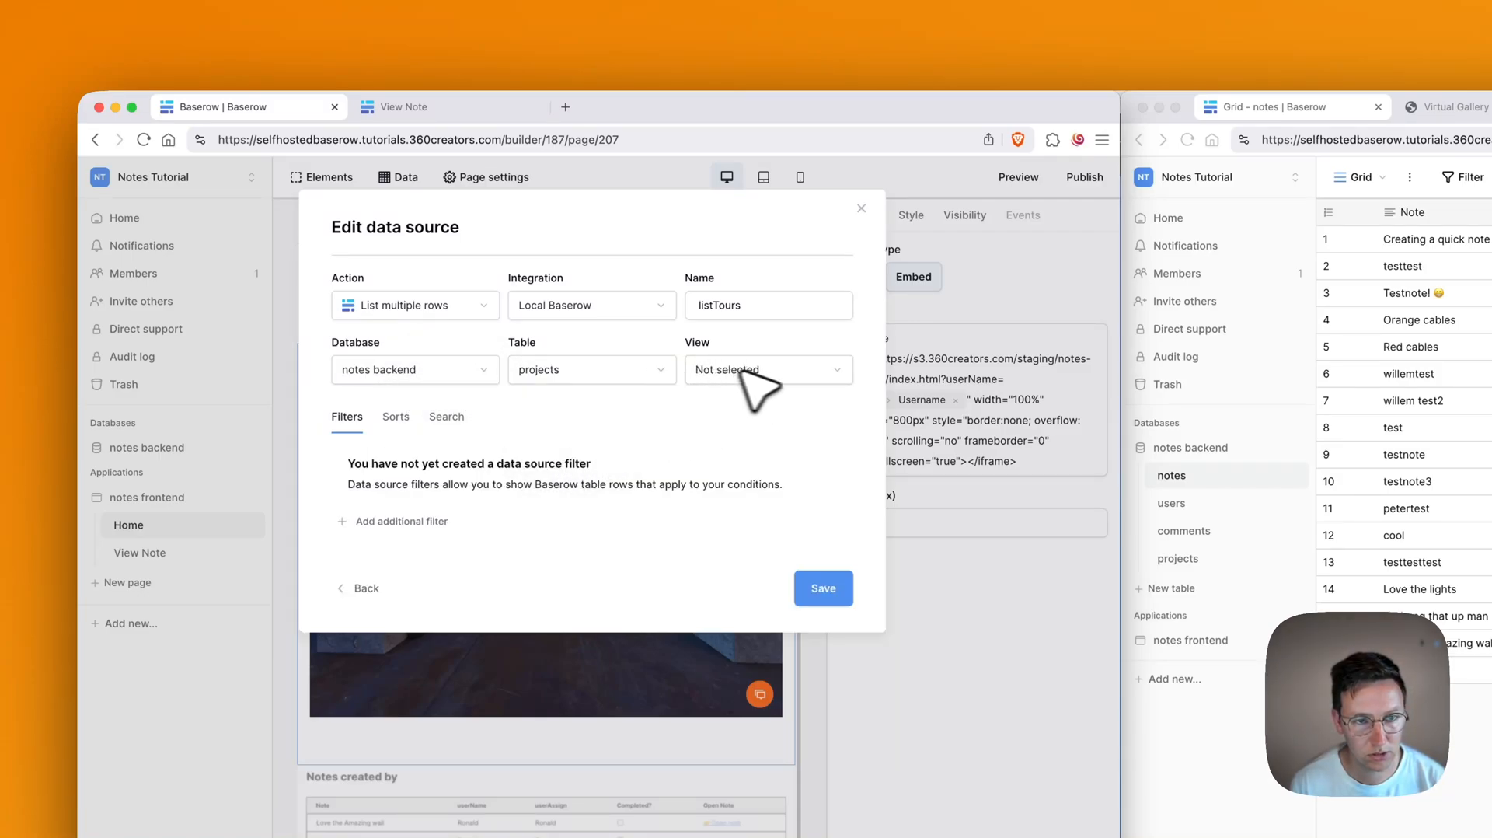
click(764, 306)
key(super+a)
key(BackSpace)
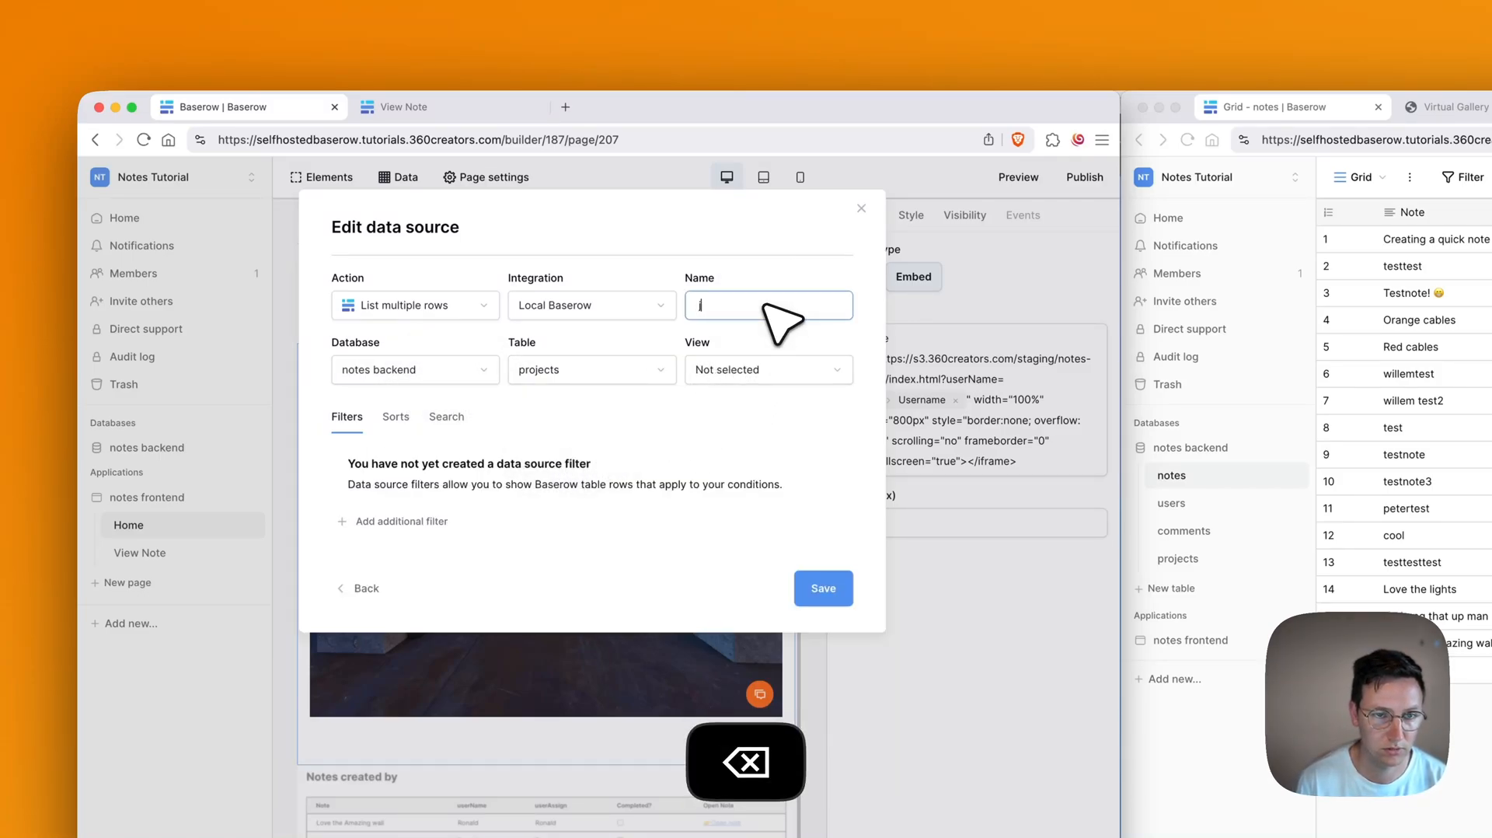
text(listProjects)
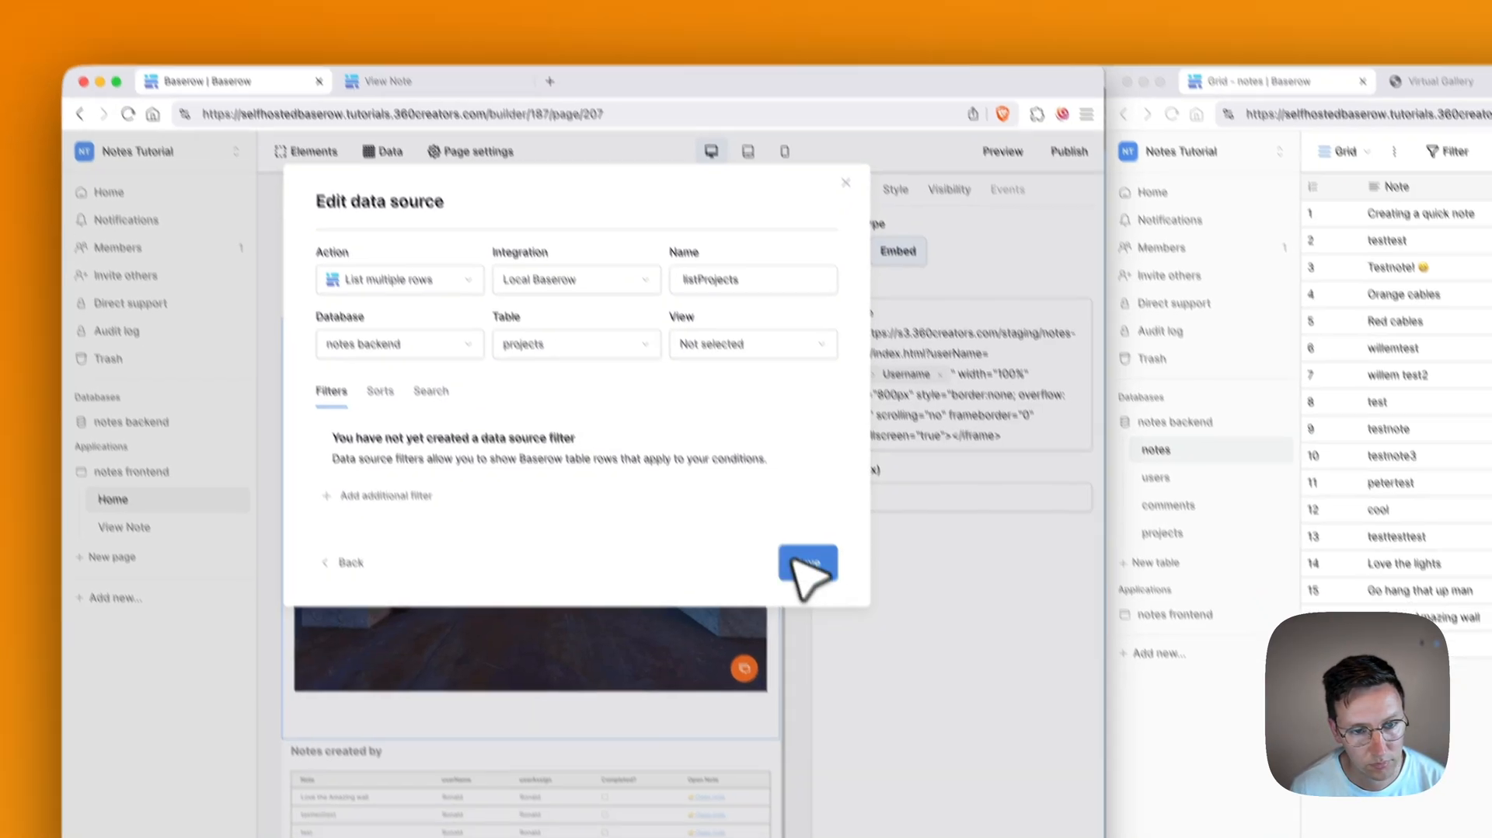
click(822, 586)
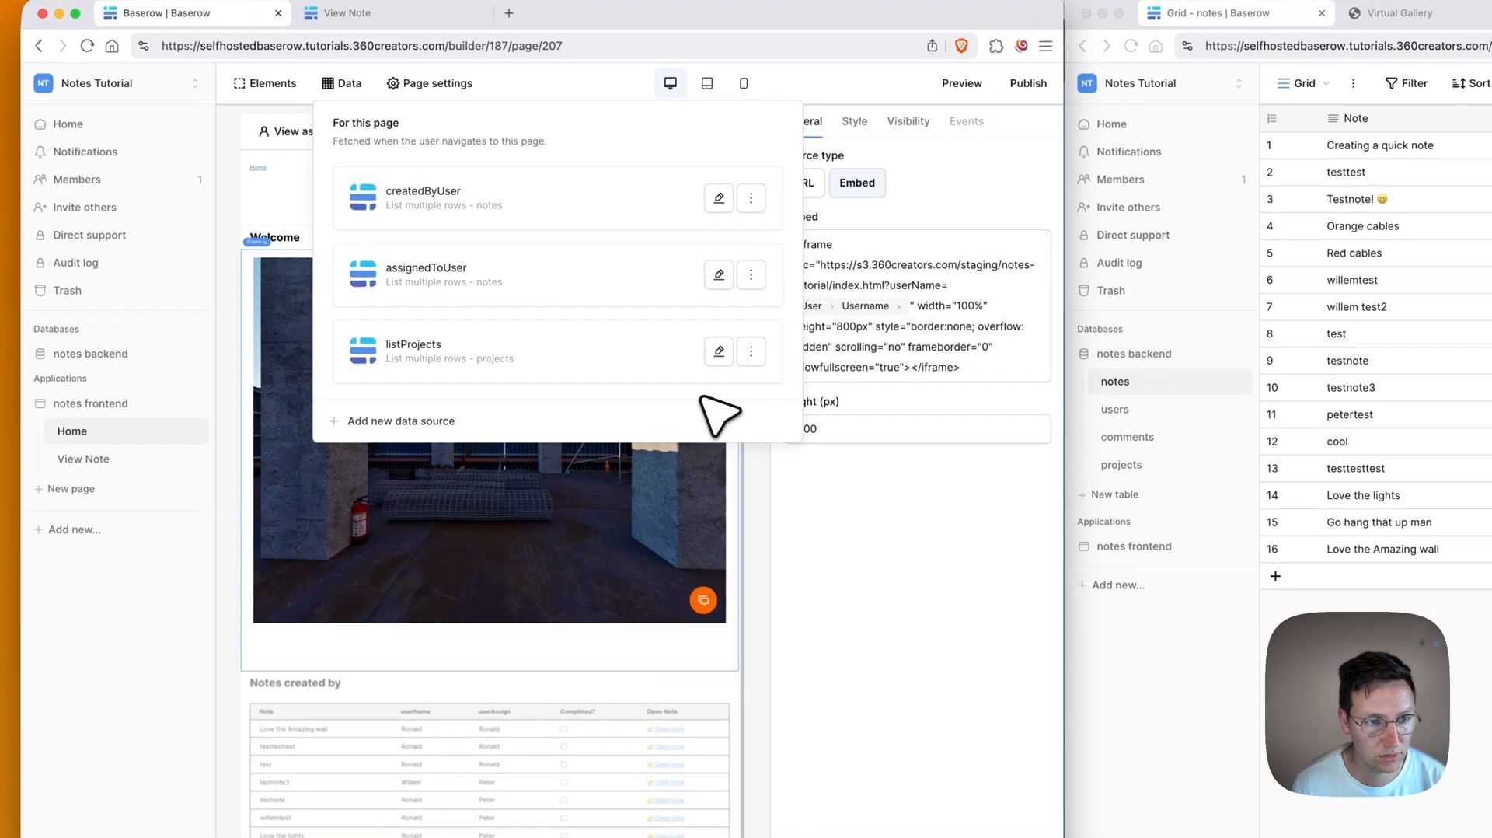
click(894, 552)
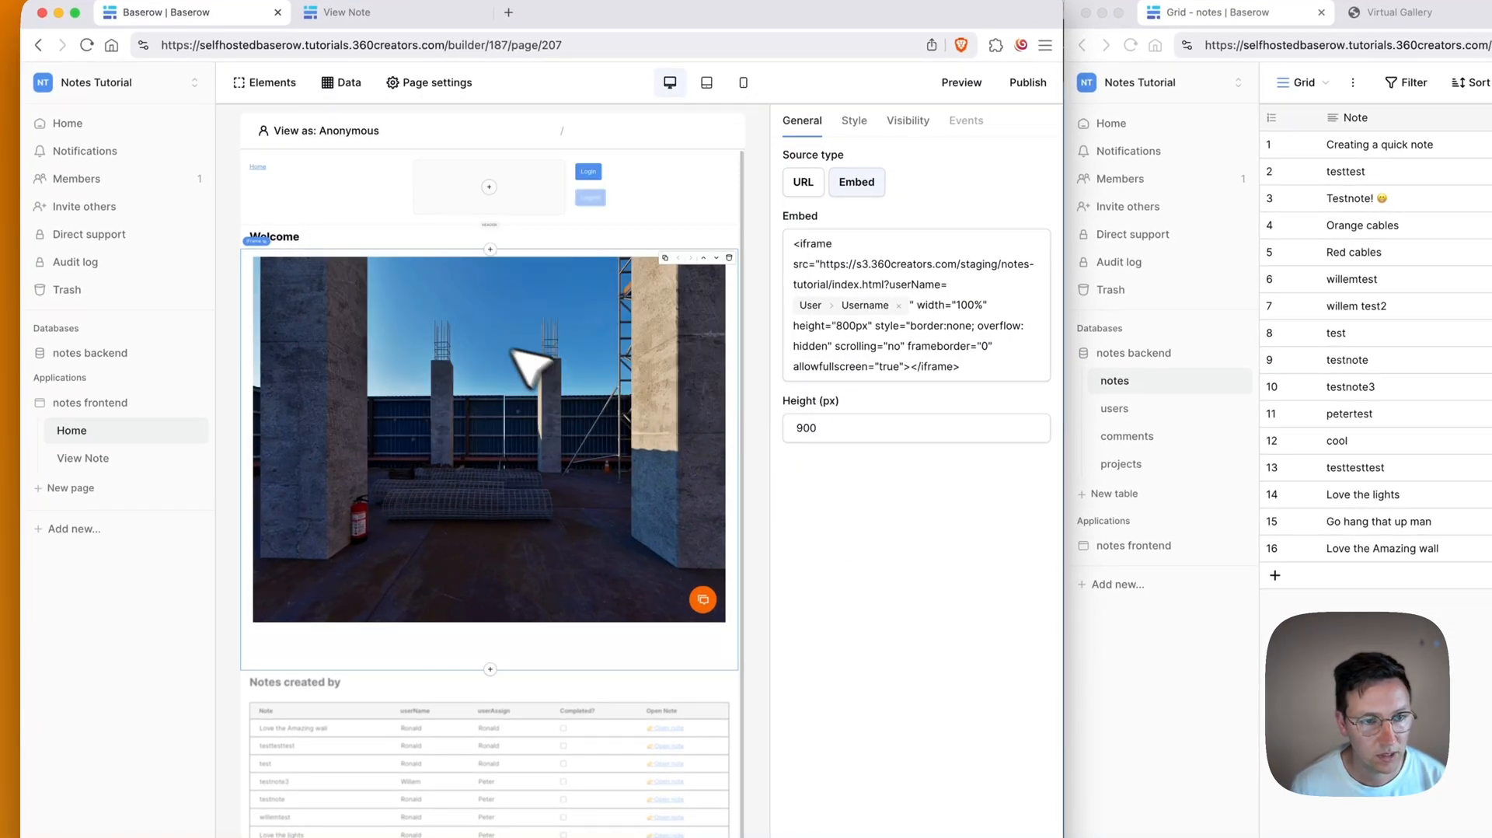
click(489, 249)
Step: Add a Table element above the embed, fed by the listProjects data source
text(tab)
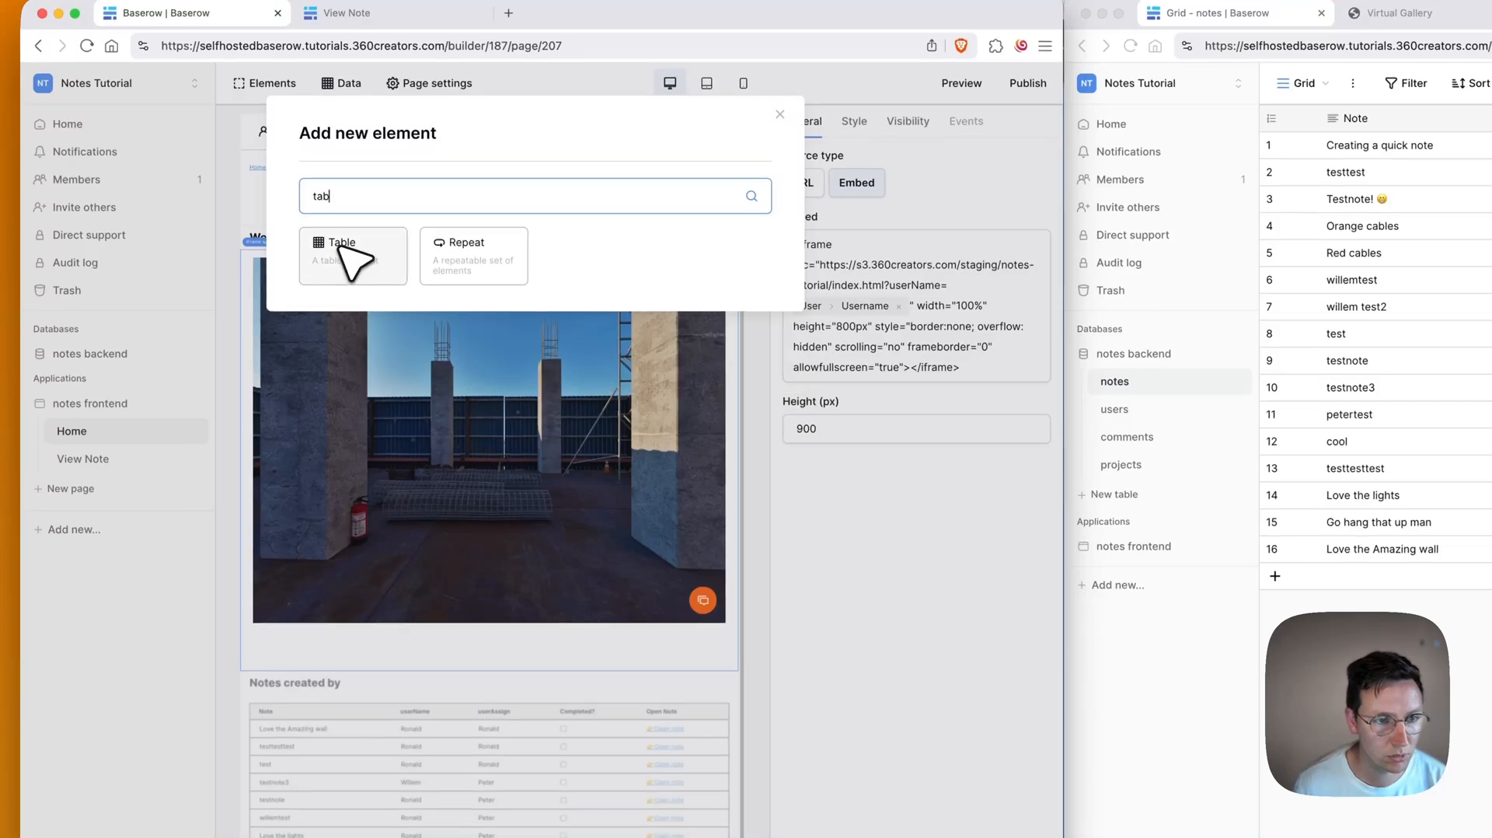
click(353, 257)
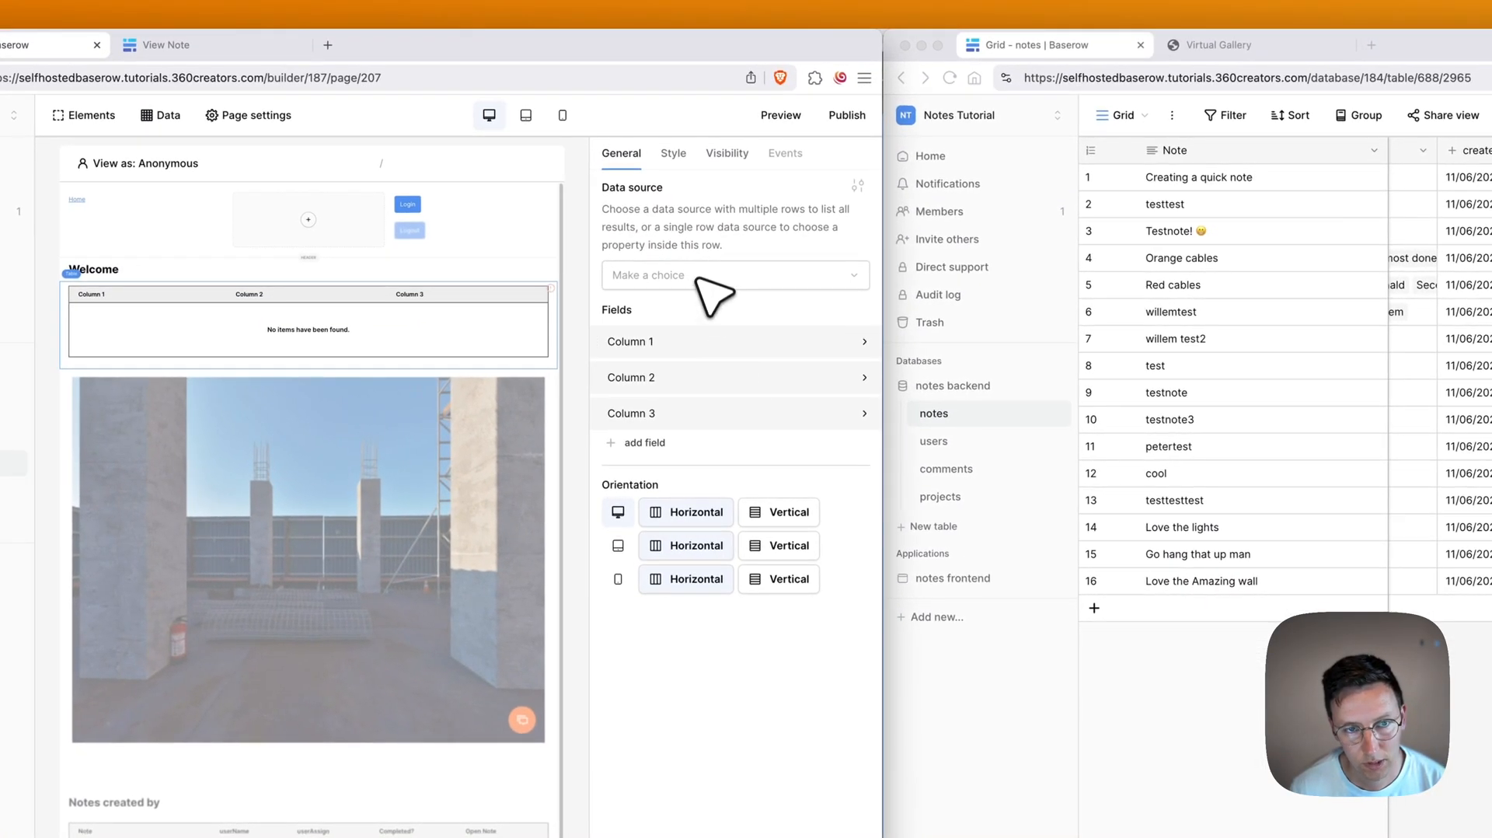
click(704, 276)
click(677, 365)
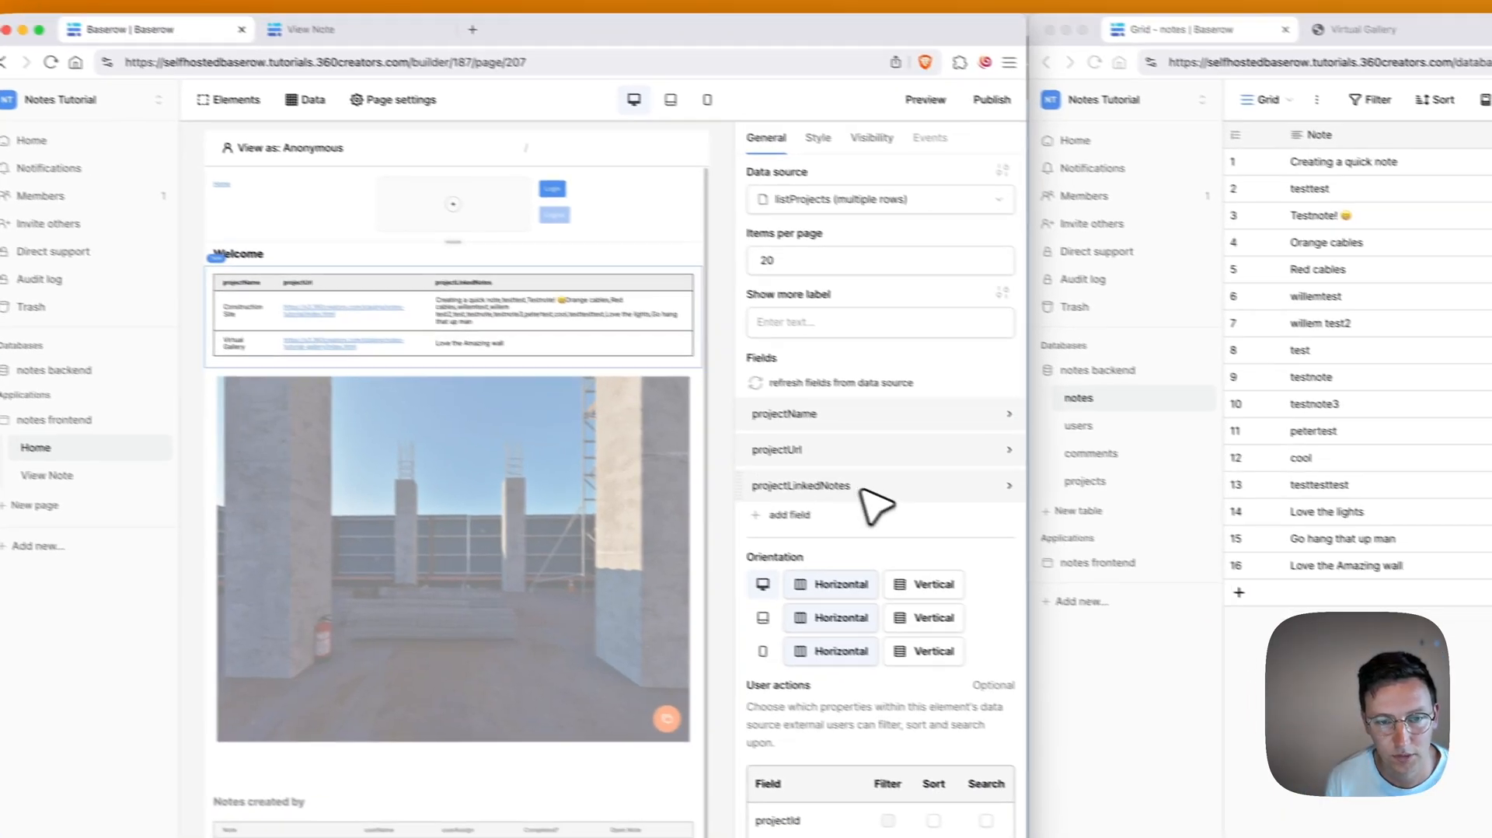
Step: Remove the projectLinkedNotes column and show projectUrl as an 'Open Project' button
click(909, 514)
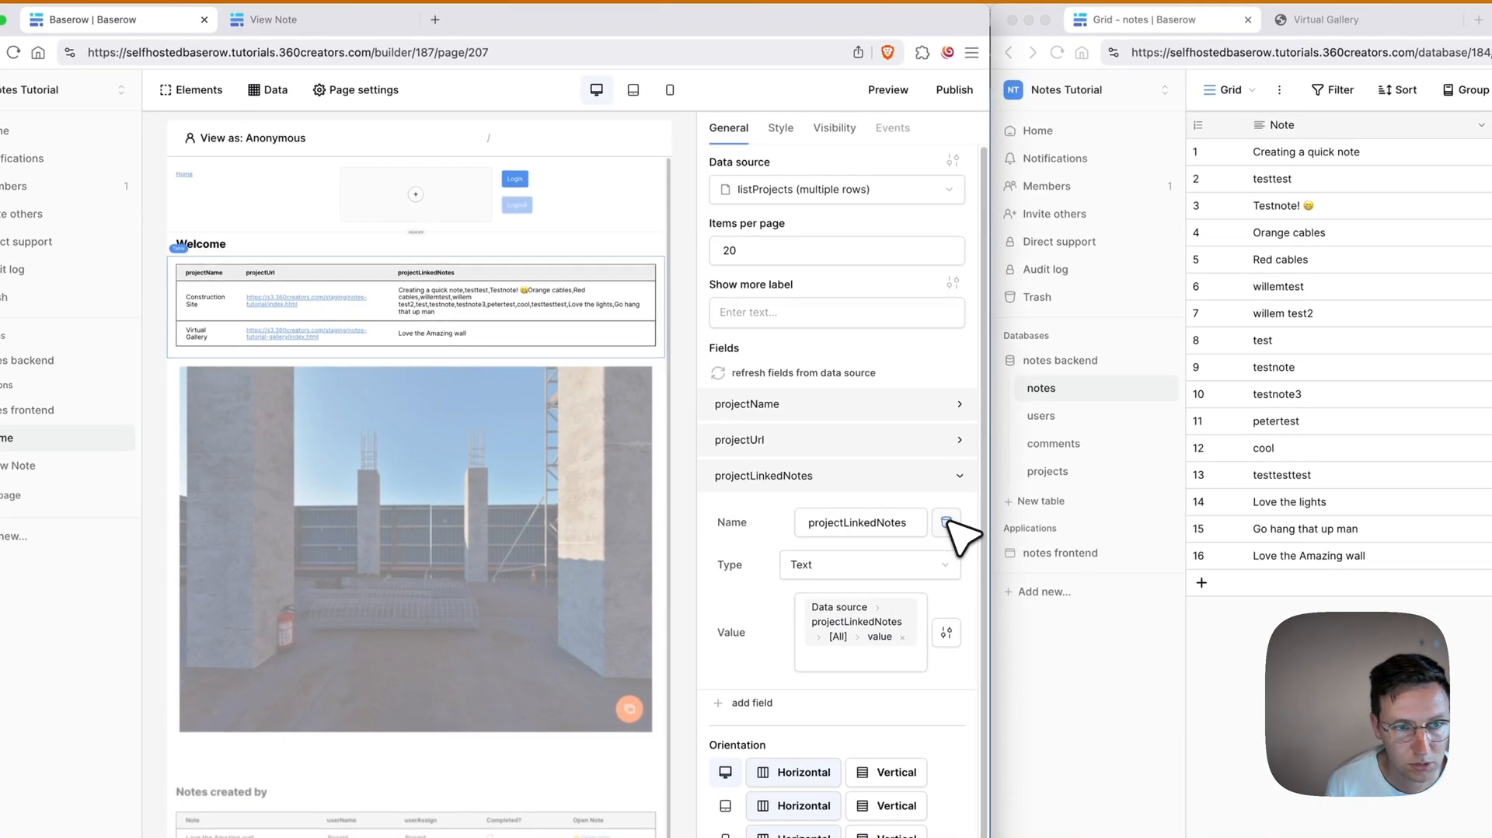
click(947, 523)
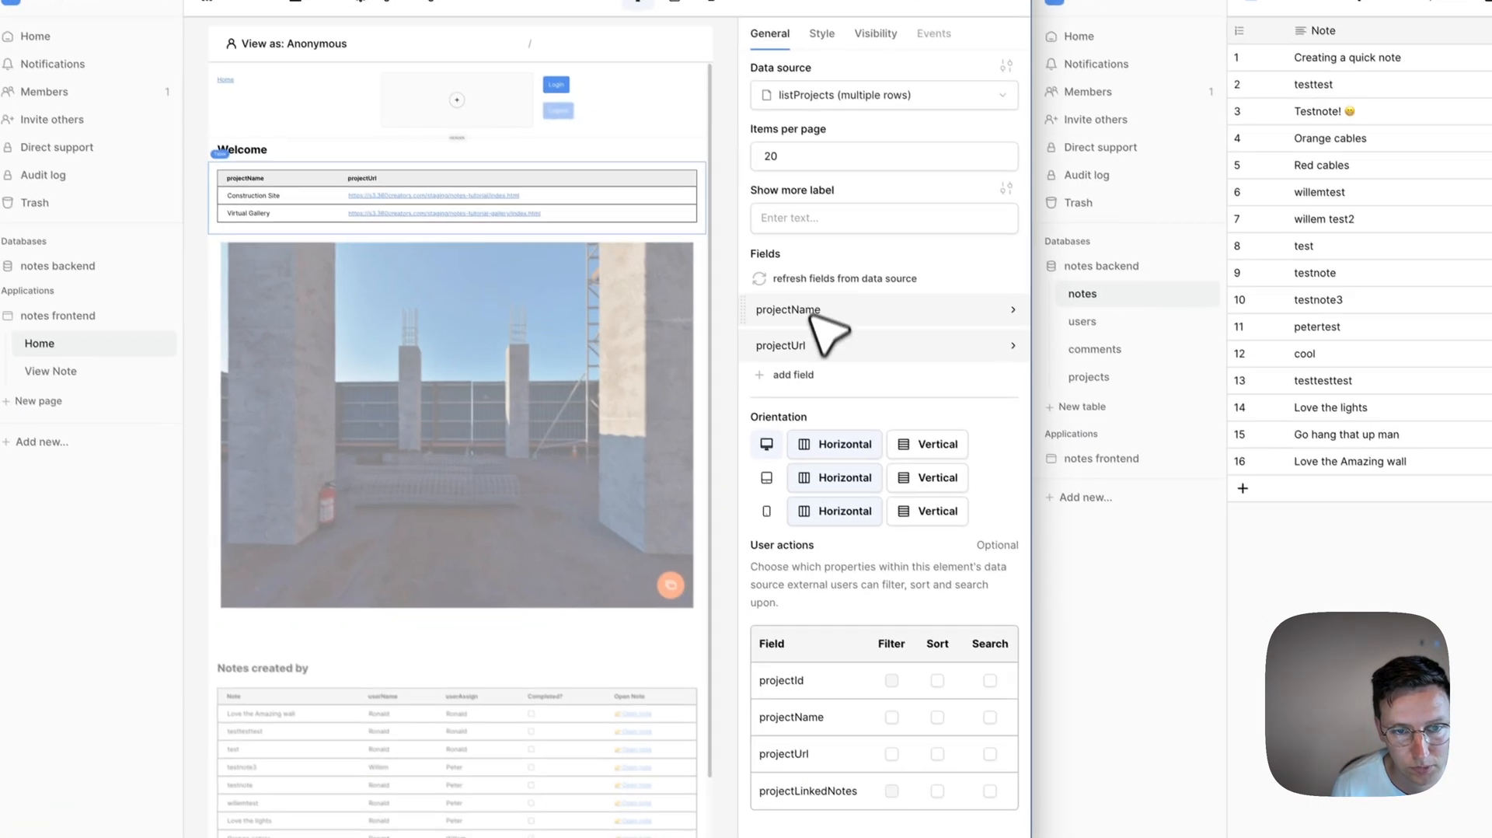
click(910, 449)
click(920, 413)
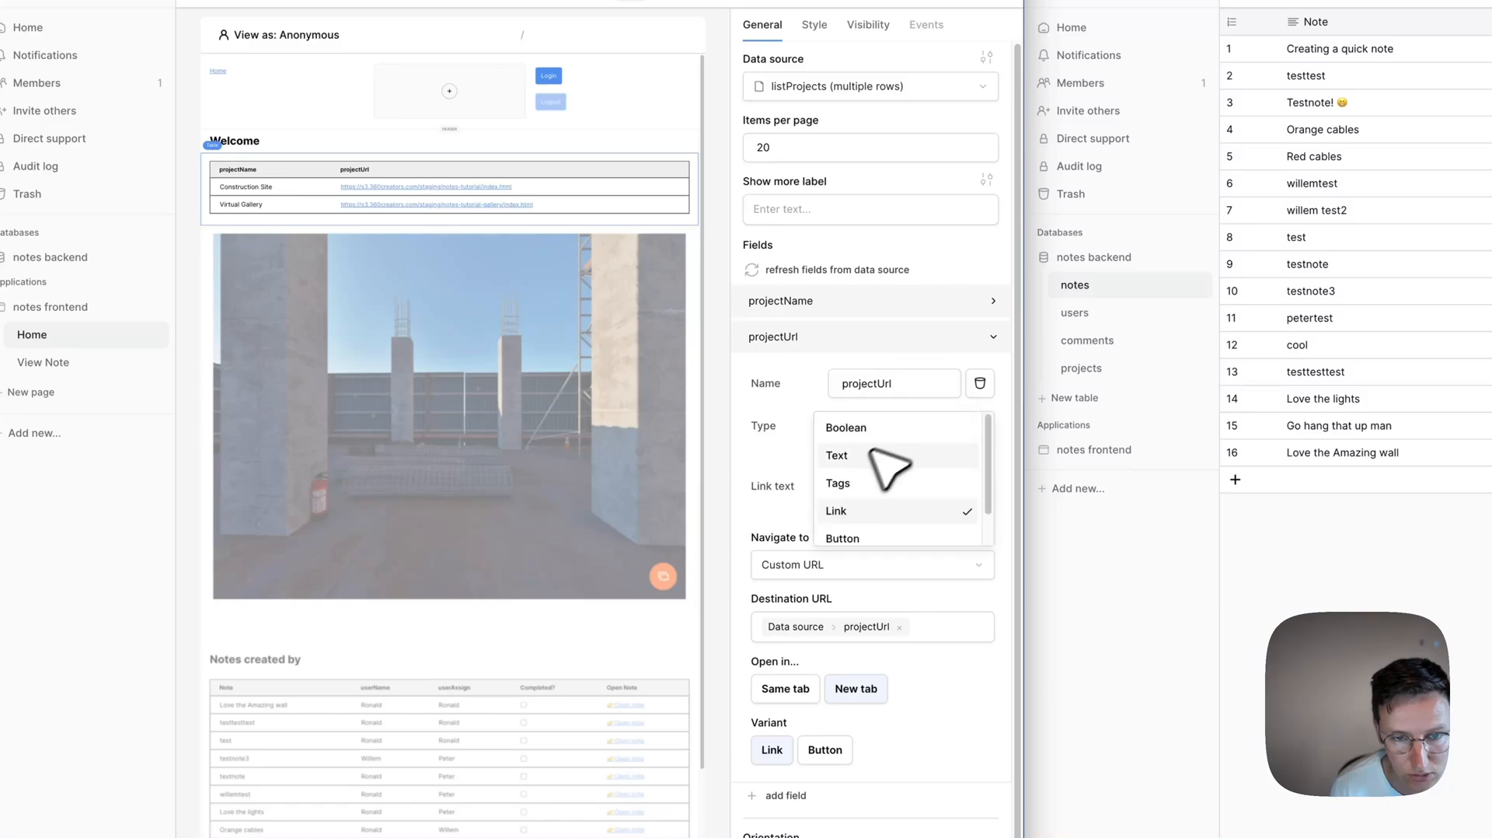
click(855, 528)
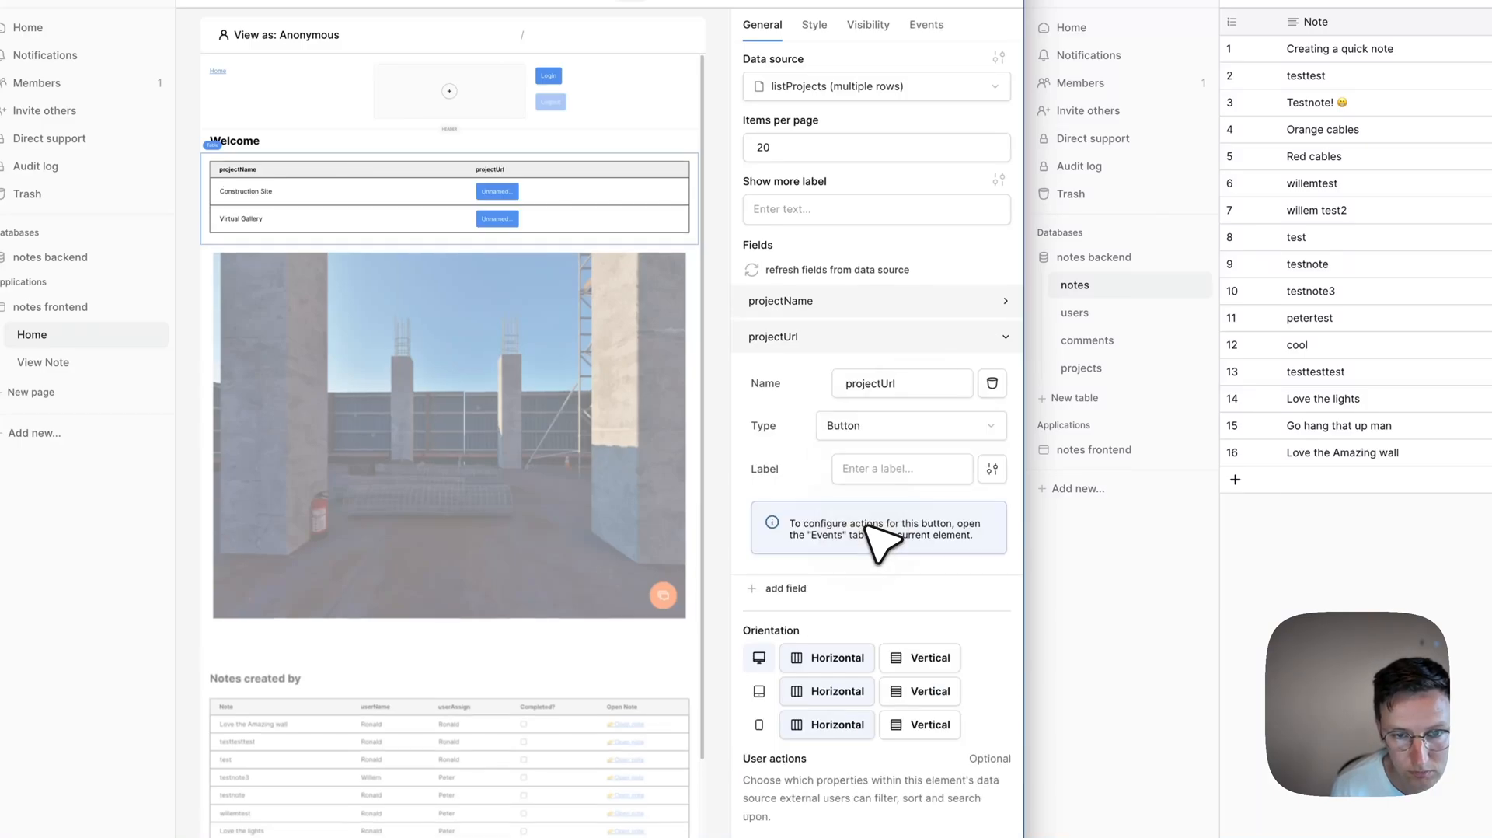
click(897, 470)
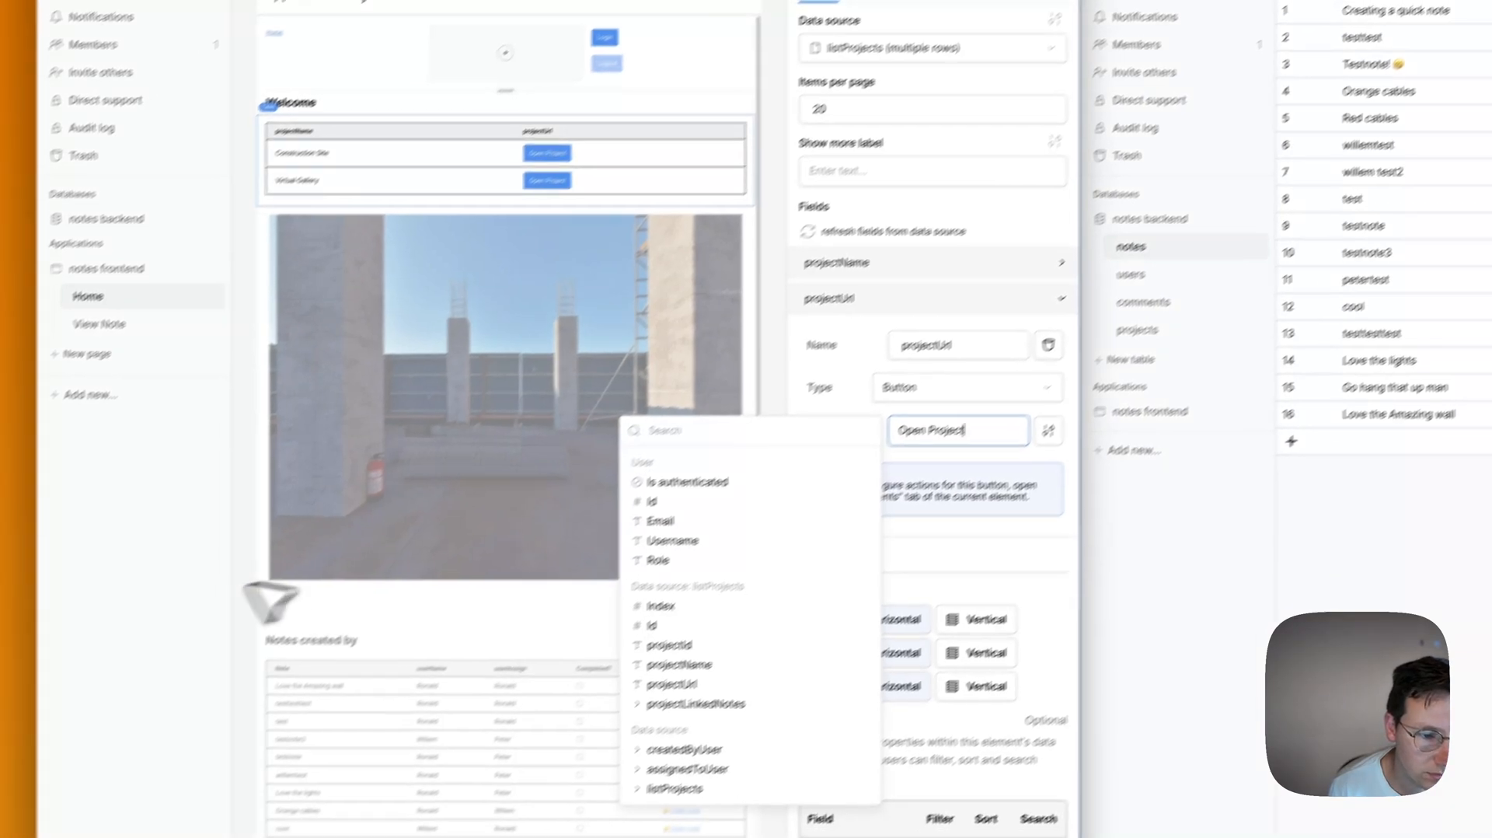
click(84, 657)
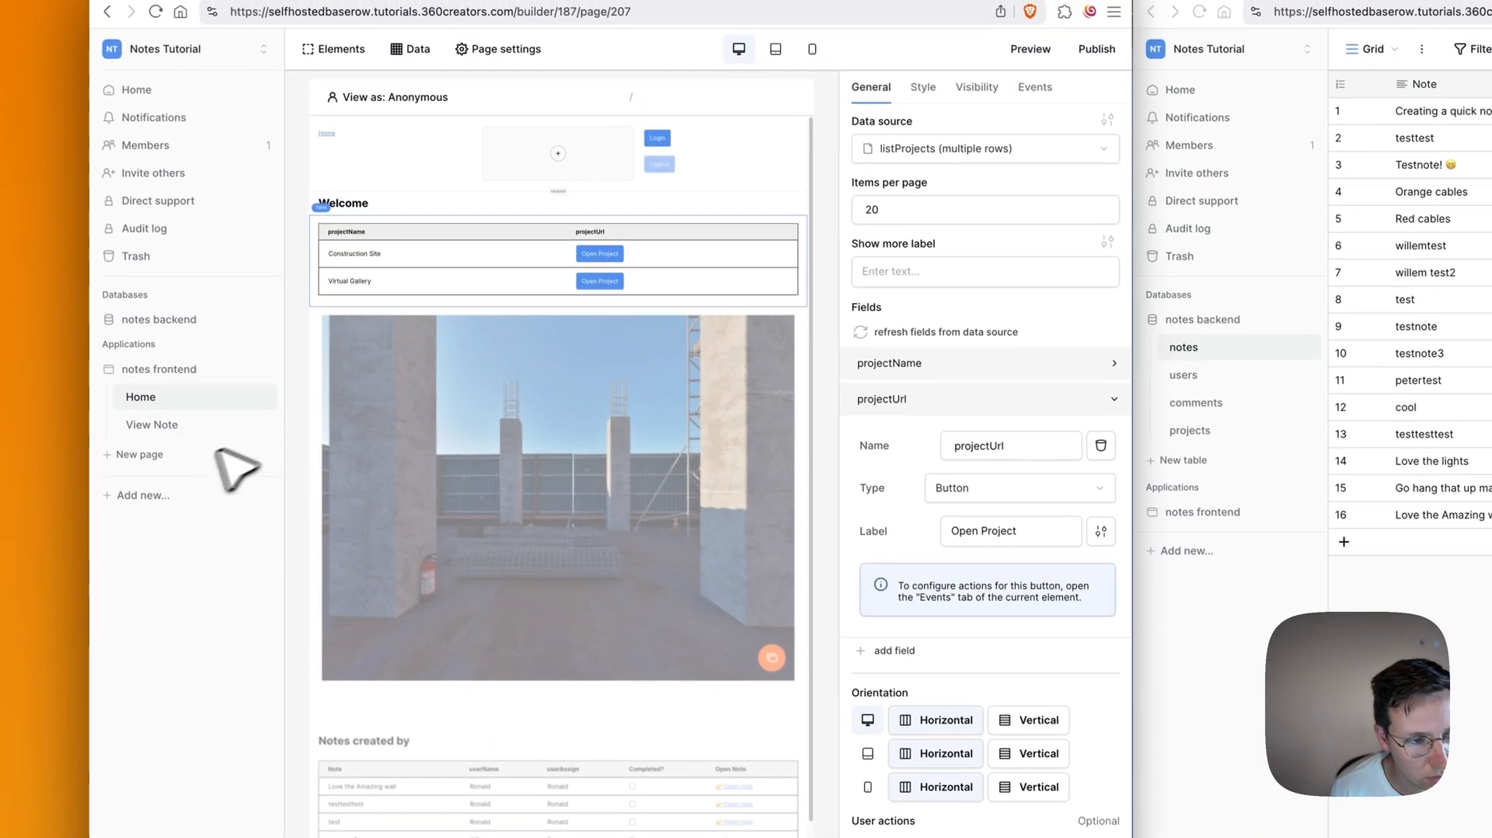
Step: Add the View Project page with path /project/:id and its id parameter typed Numeric
click(148, 460)
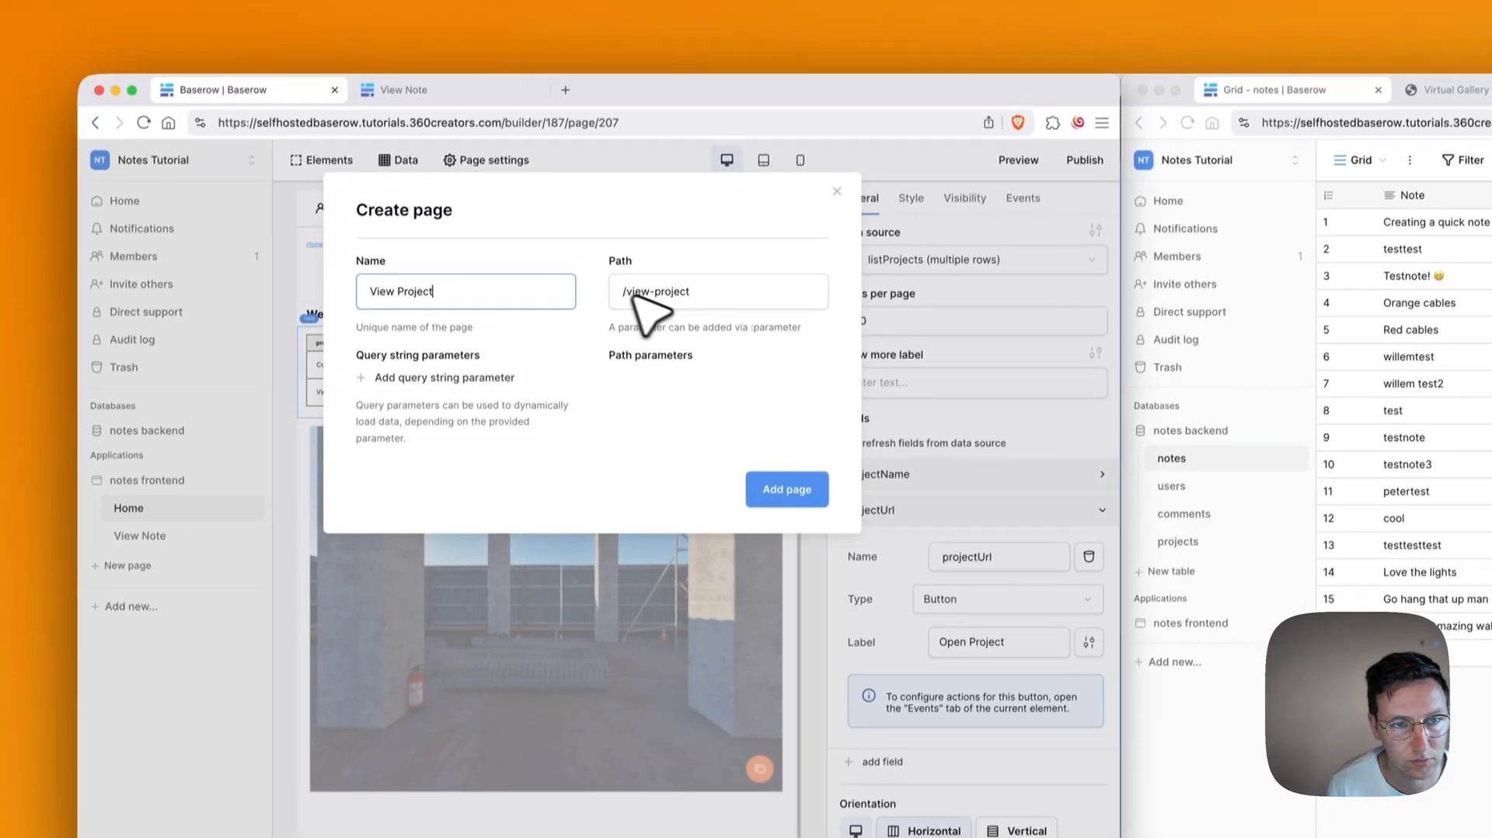
click(670, 184)
key(BackSpace)
key(BackSpace)
key(BackSpace)
key(BackSpace)
key(BackSpace)
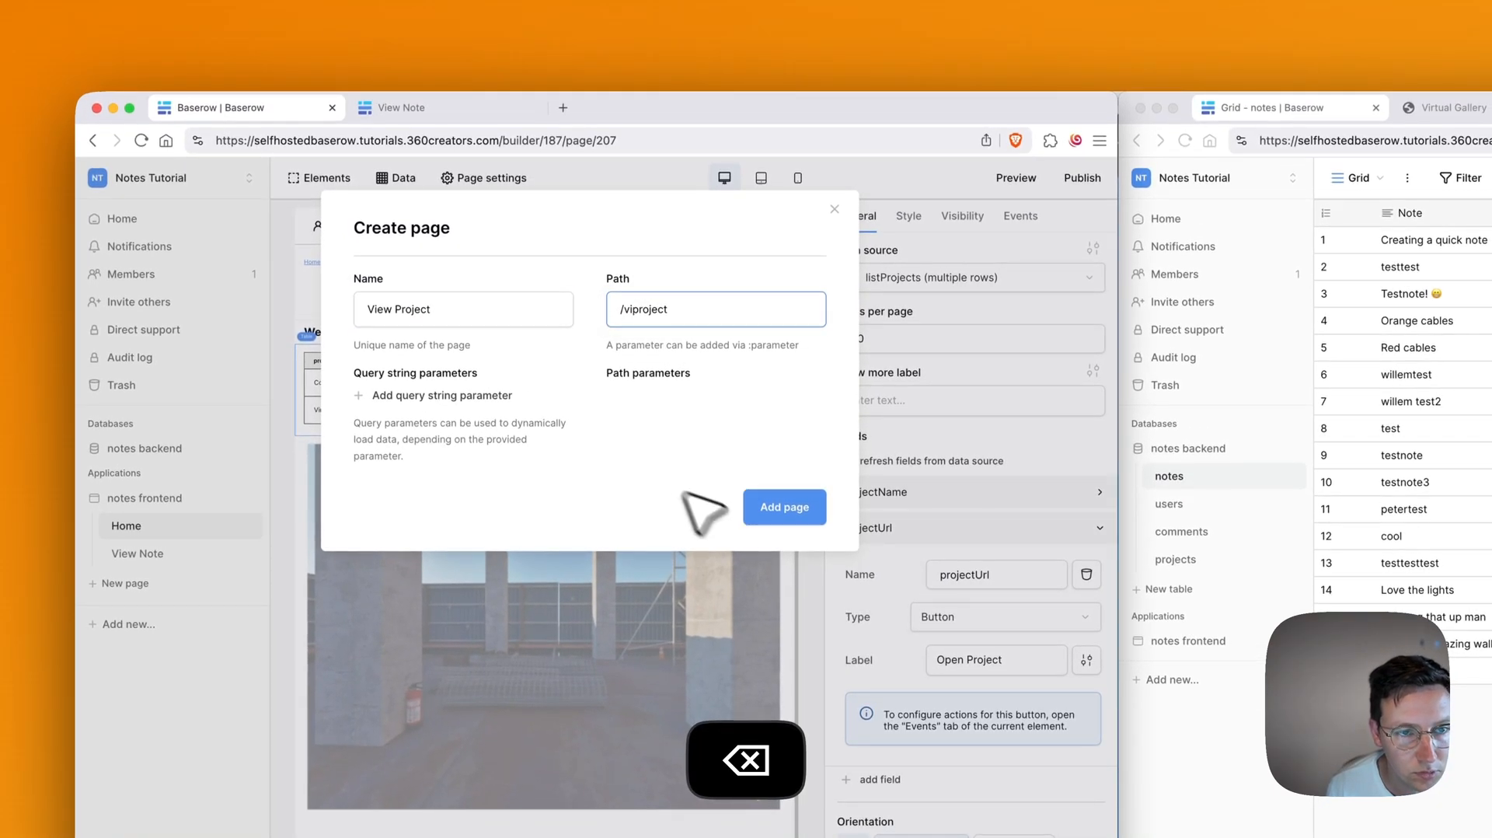
click(720, 311)
text(/:id)
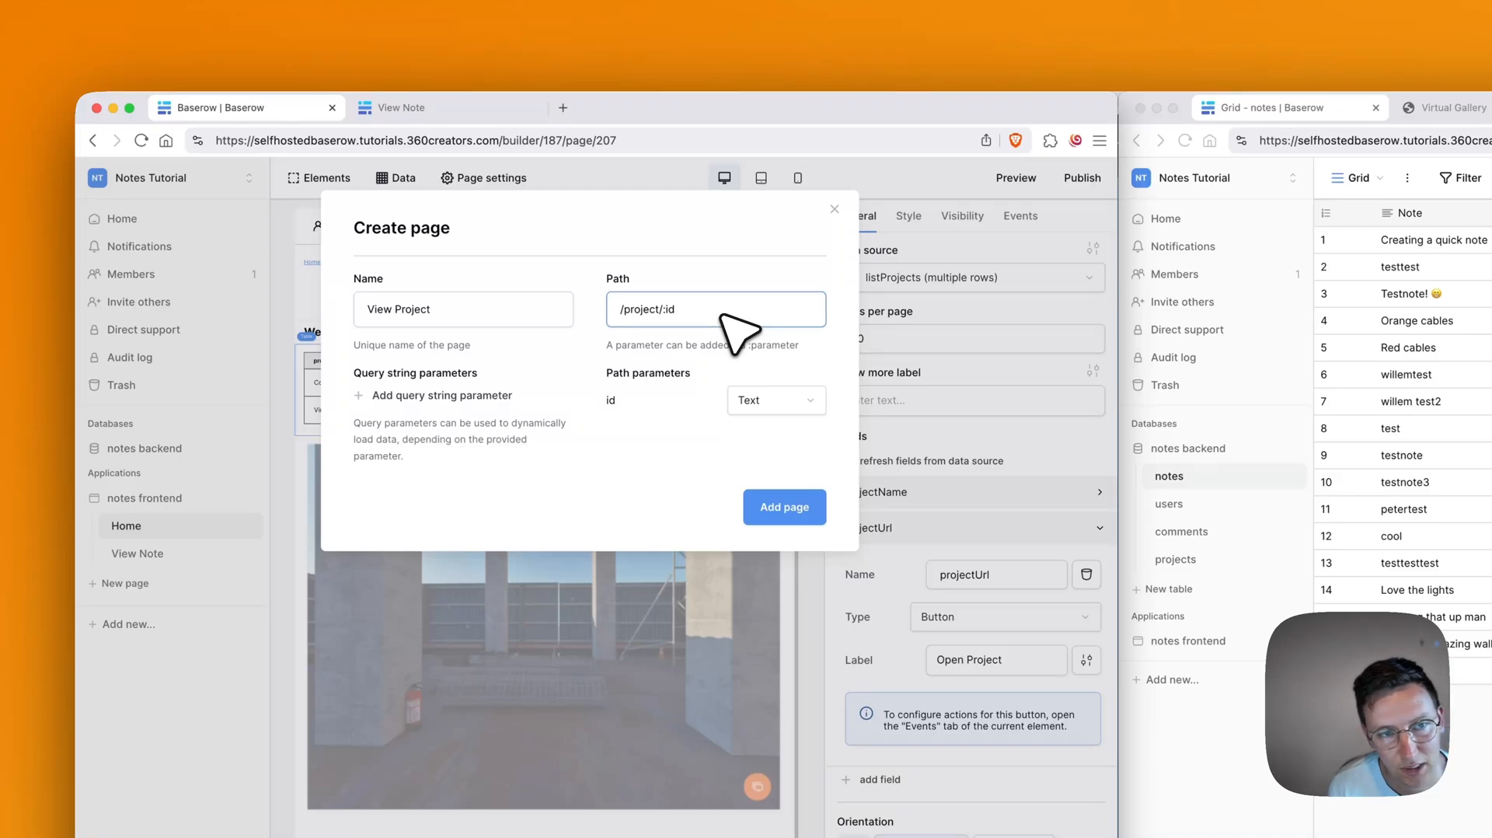
click(713, 350)
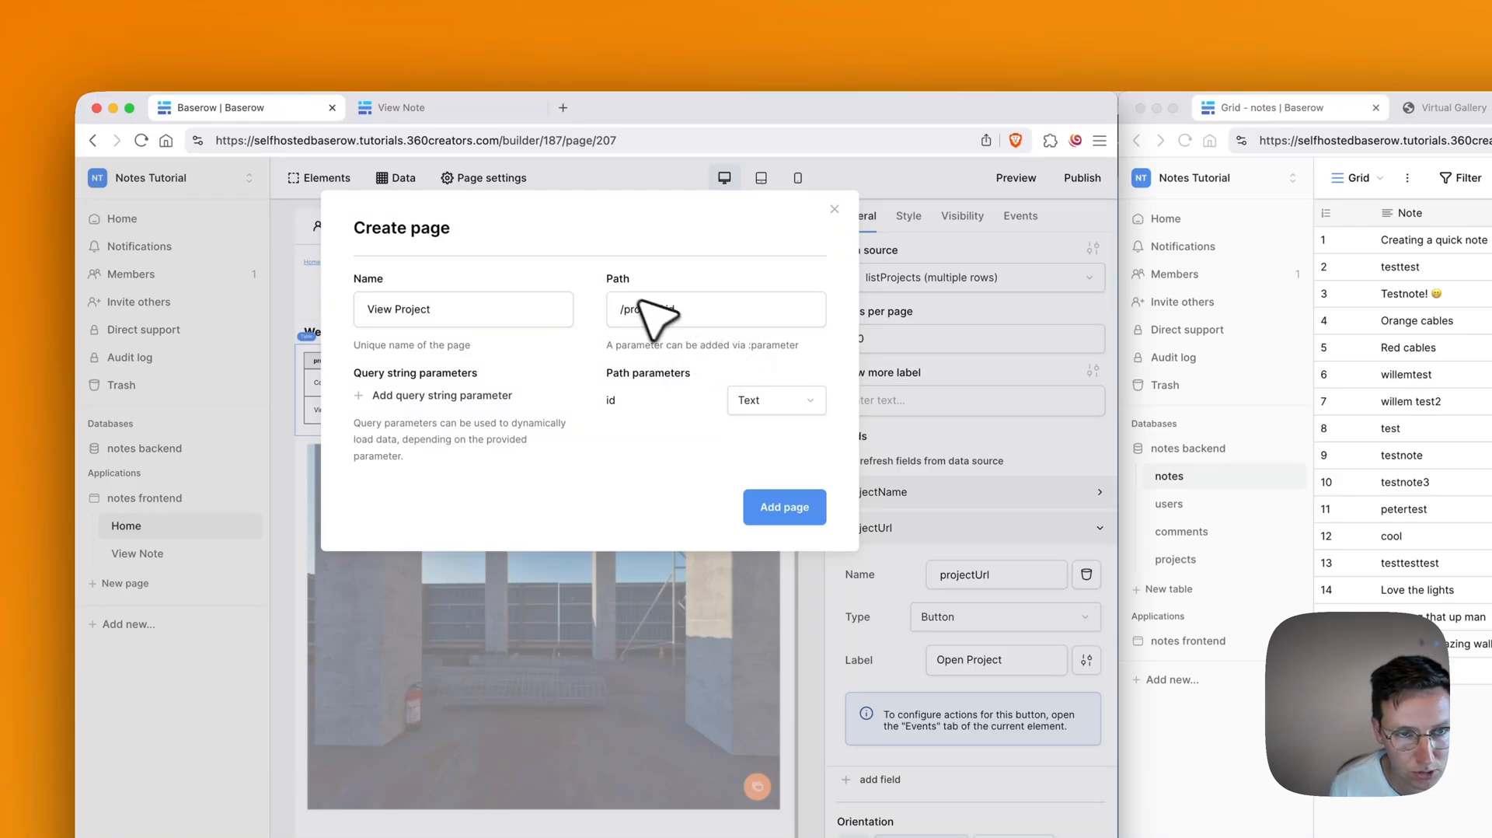
click(769, 401)
click(768, 456)
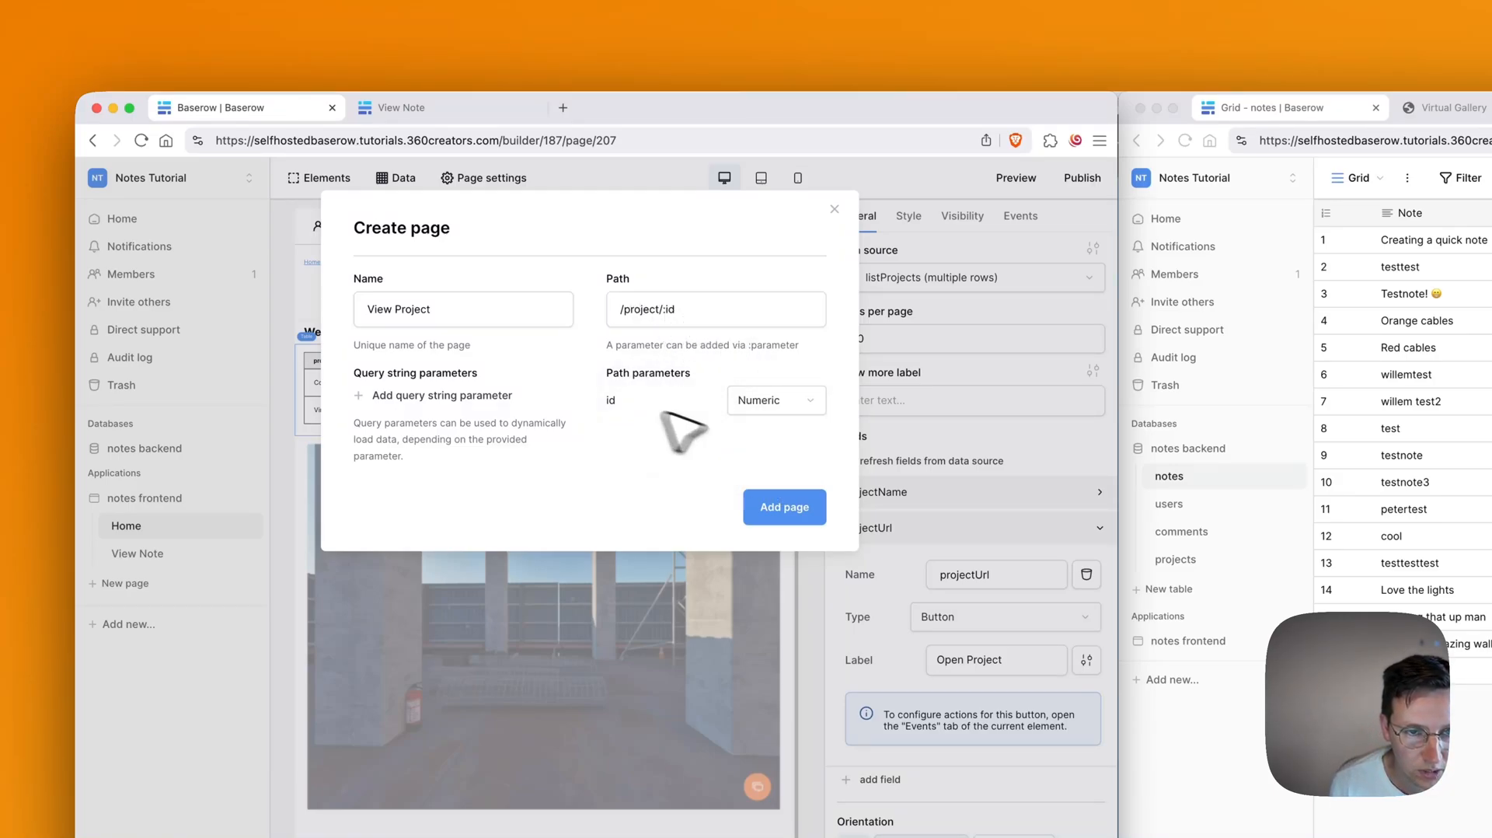
click(777, 506)
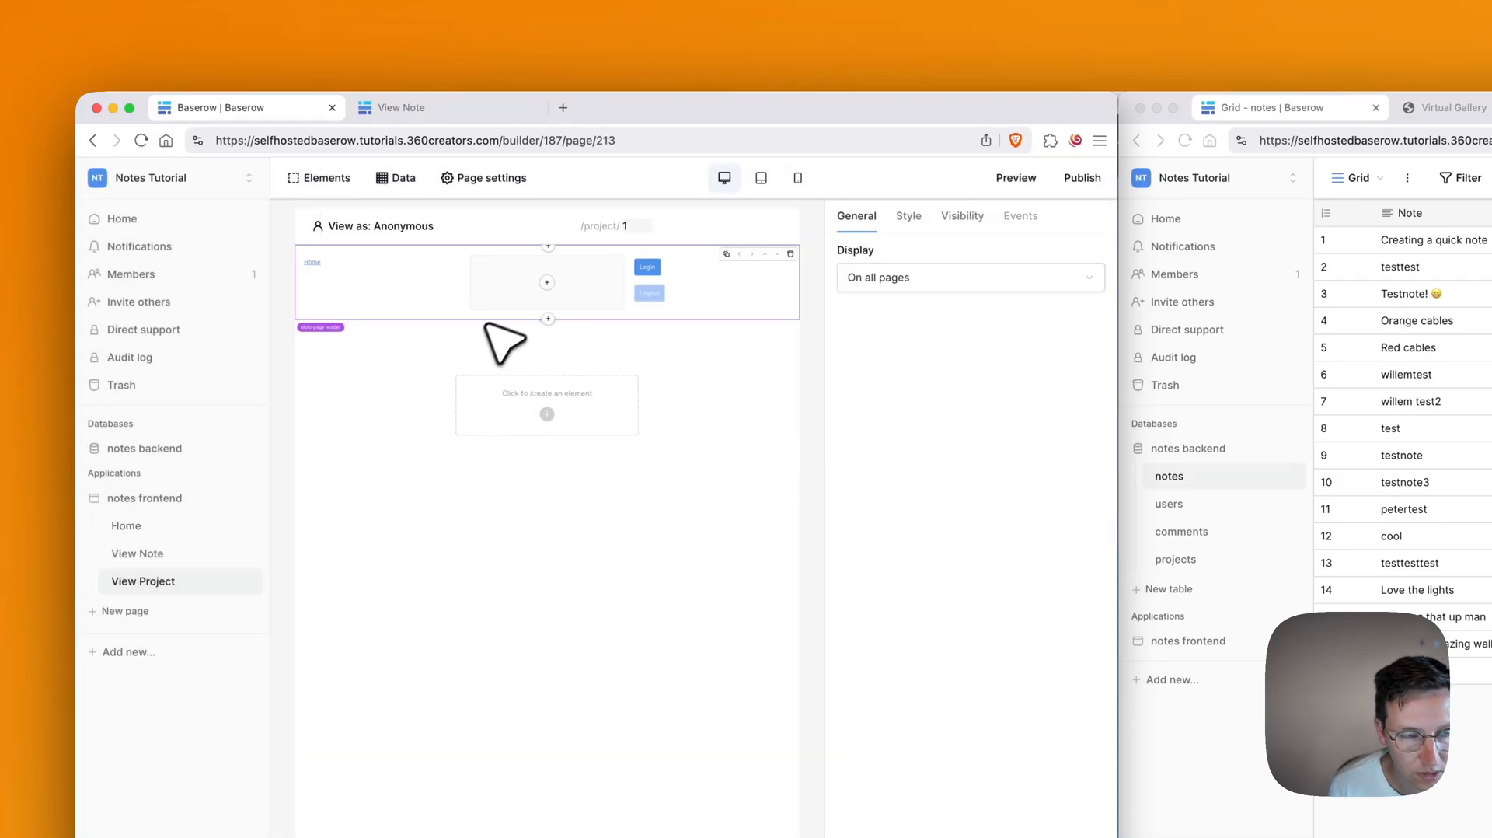
Step: Create a 'Get single row' data source named getProject on View Project
click(397, 179)
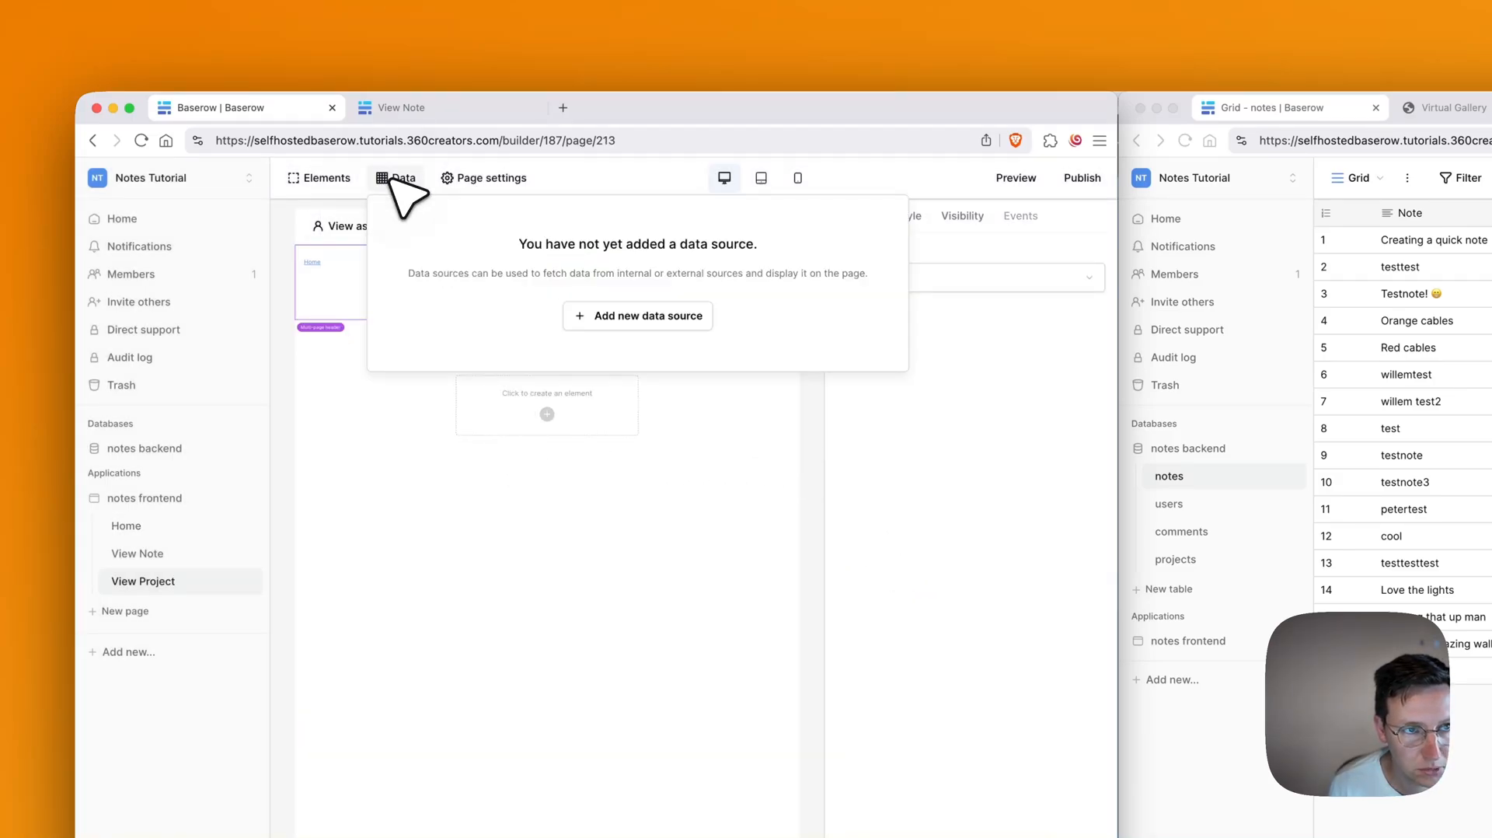
click(602, 315)
click(441, 307)
click(408, 336)
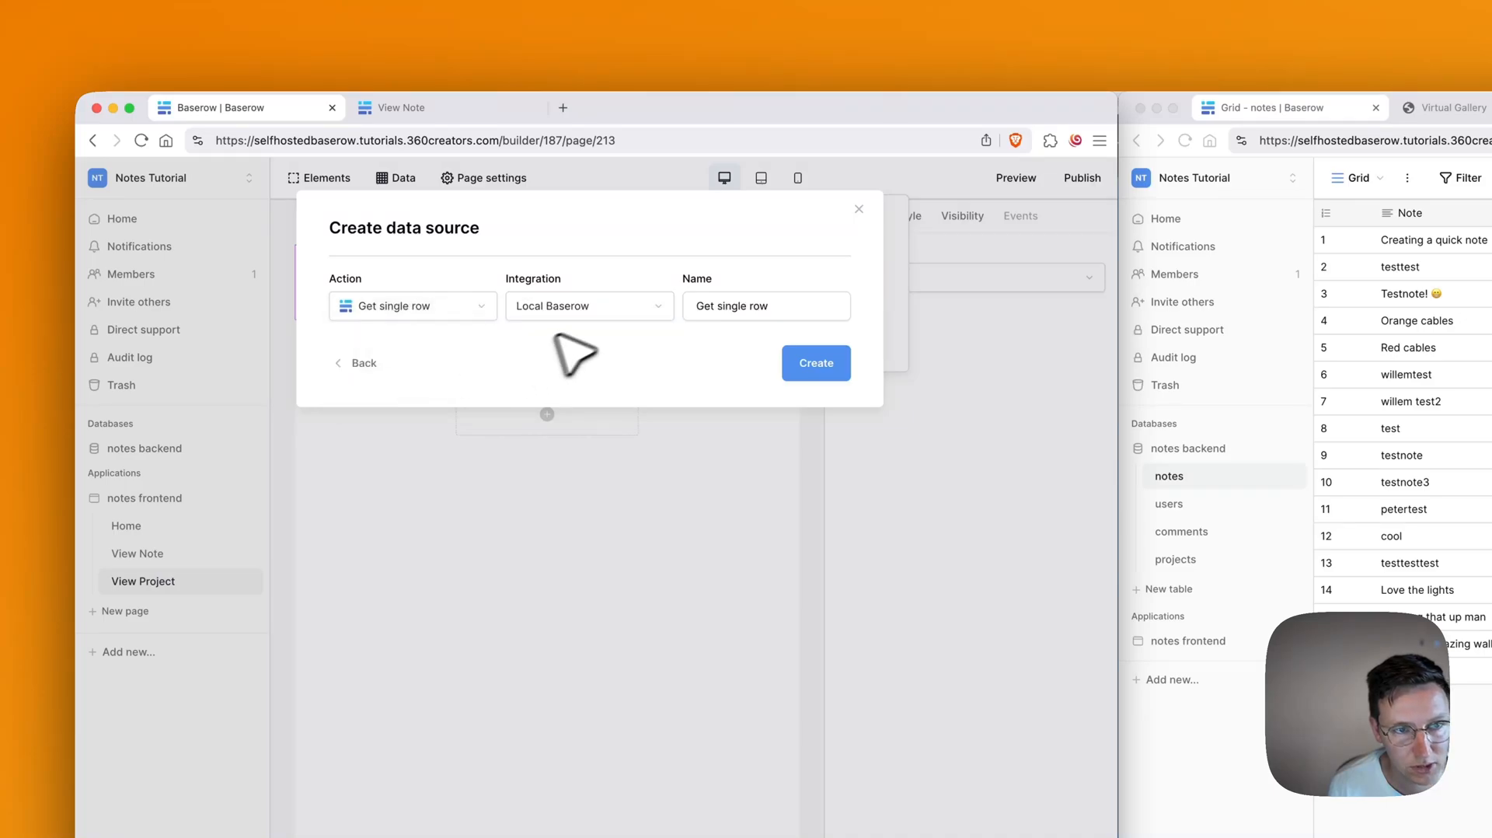
click(777, 307)
key(super+a)
text(get)
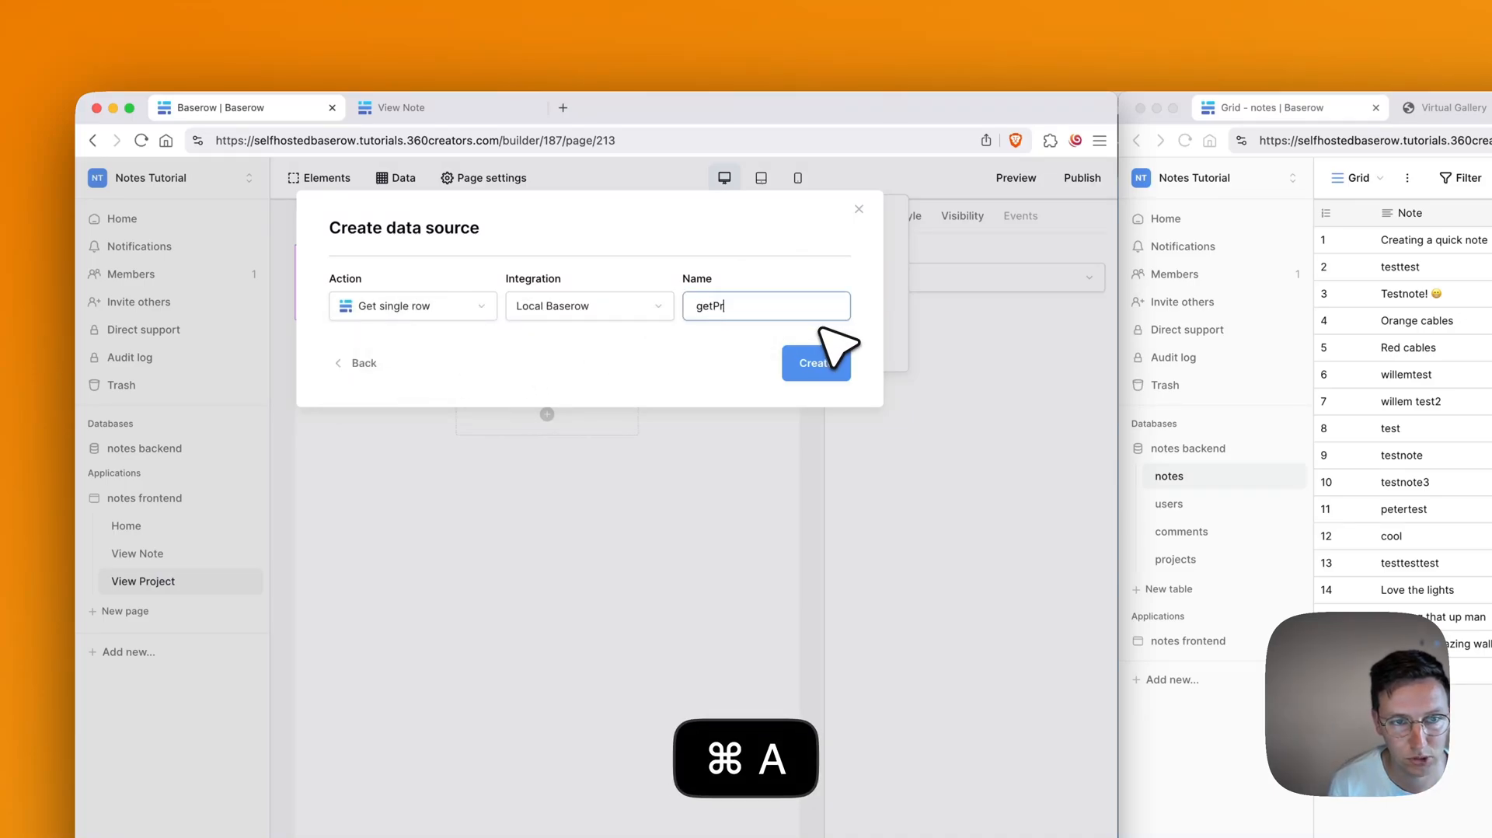
text(Project)
click(833, 357)
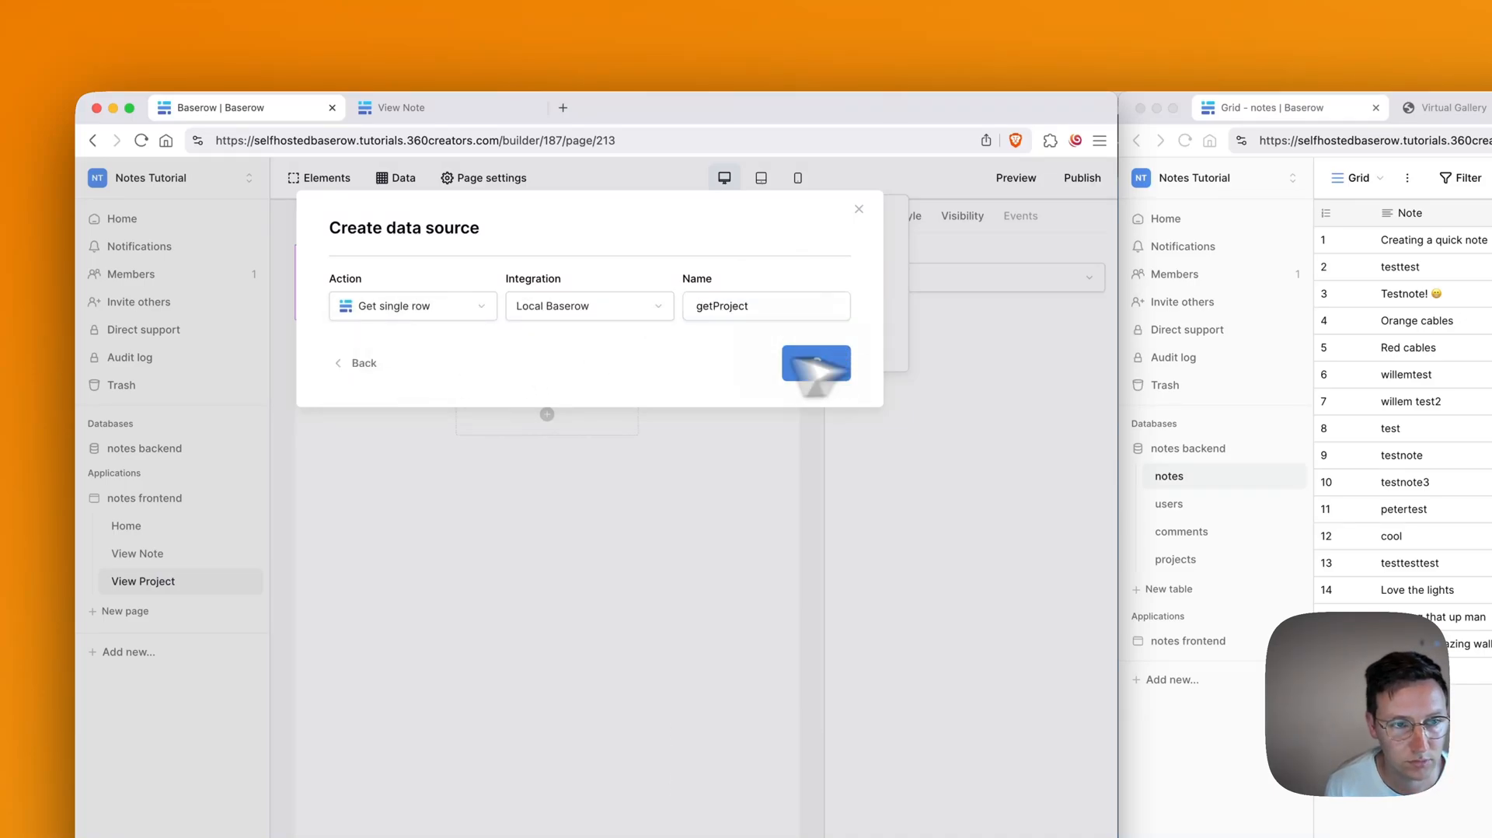
Step: Point getProject at the projects table with Row ID set to Parameter › id, and save
click(559, 371)
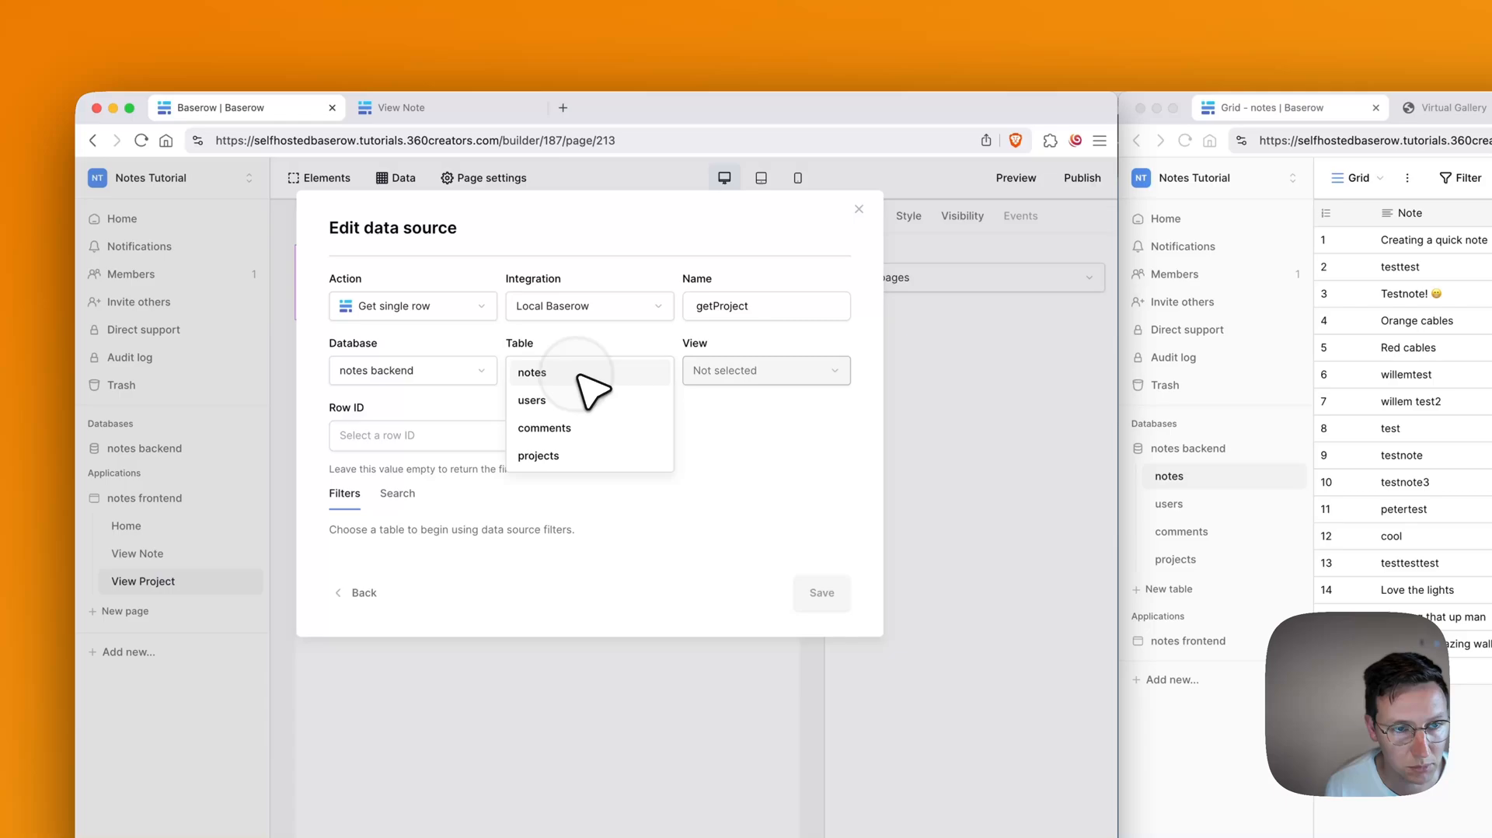
click(572, 459)
click(428, 442)
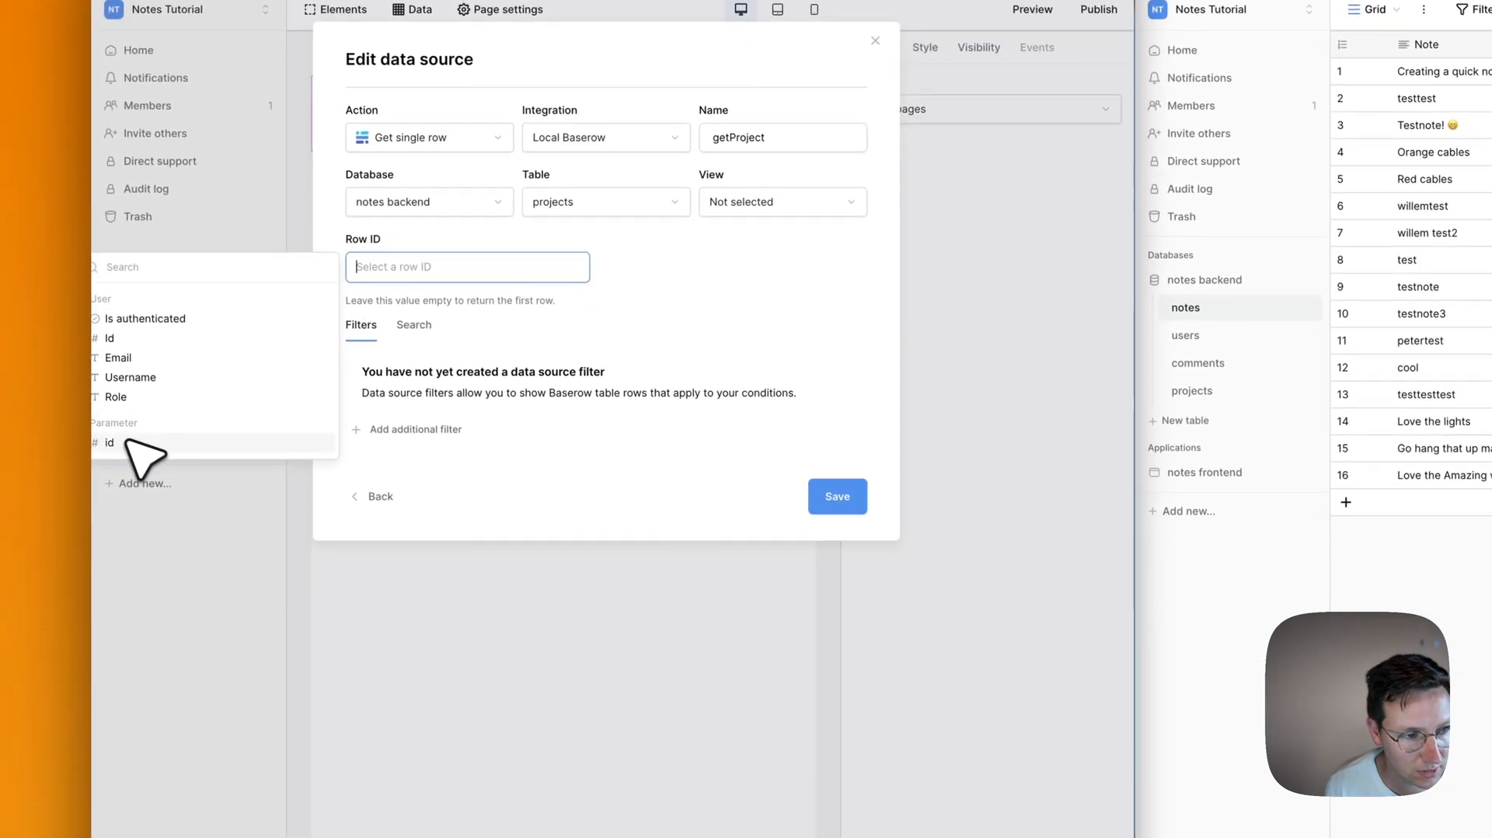
click(194, 611)
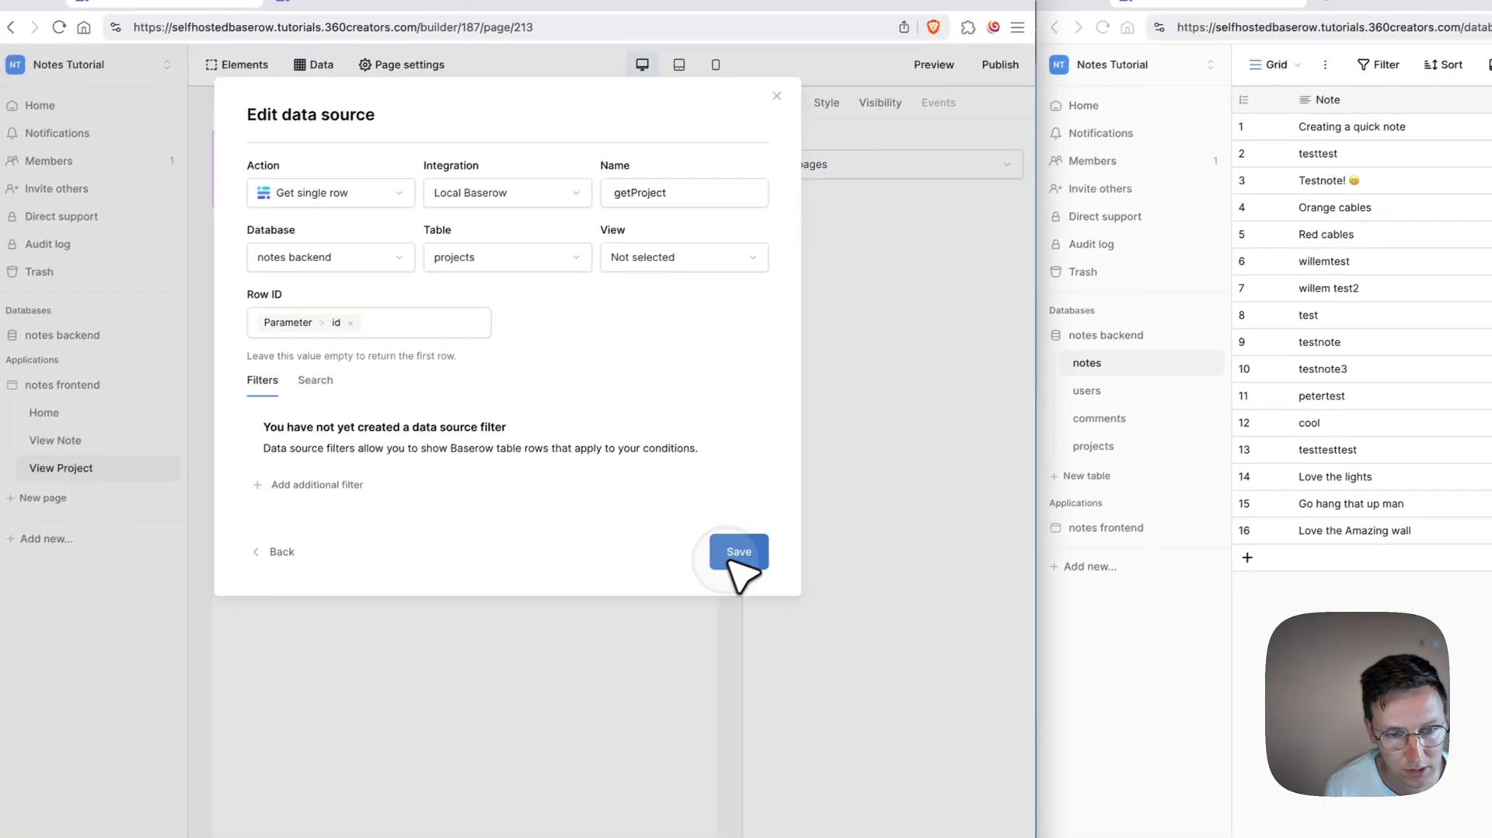
click(838, 487)
click(812, 463)
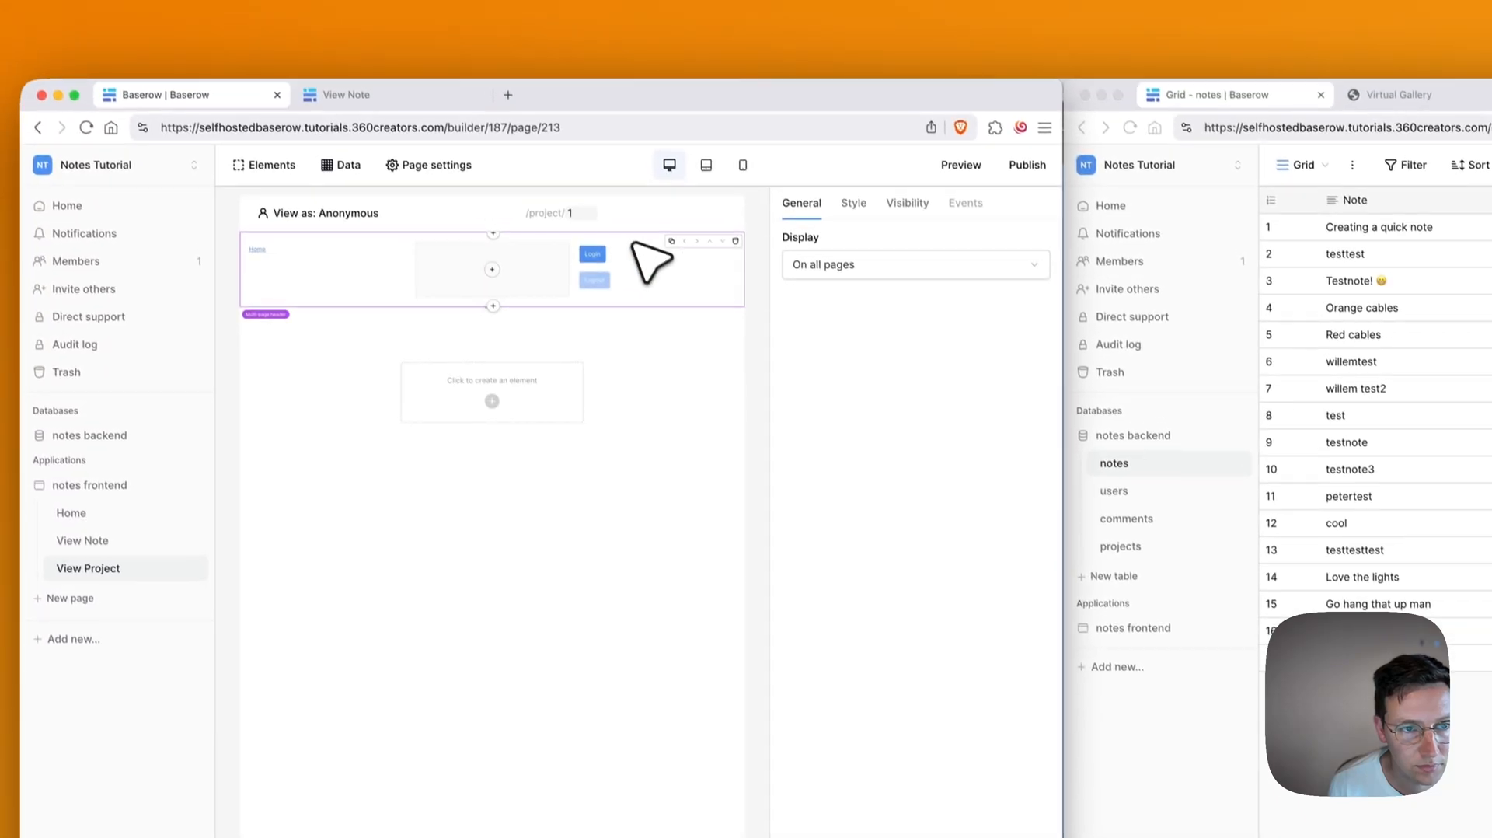
Step: Add a heading whose text is getProject's projectName
click(457, 295)
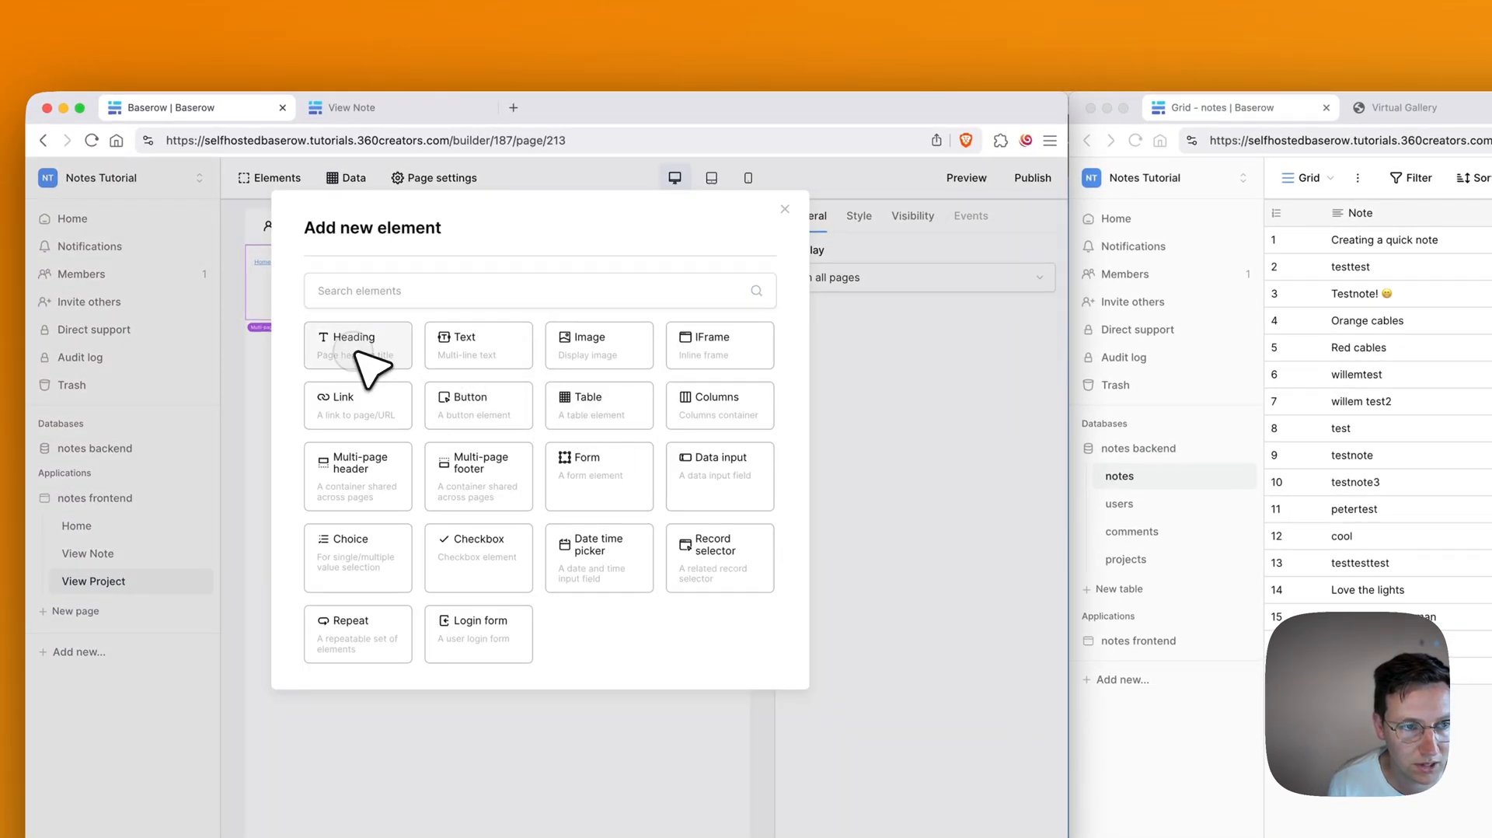
click(358, 350)
click(808, 325)
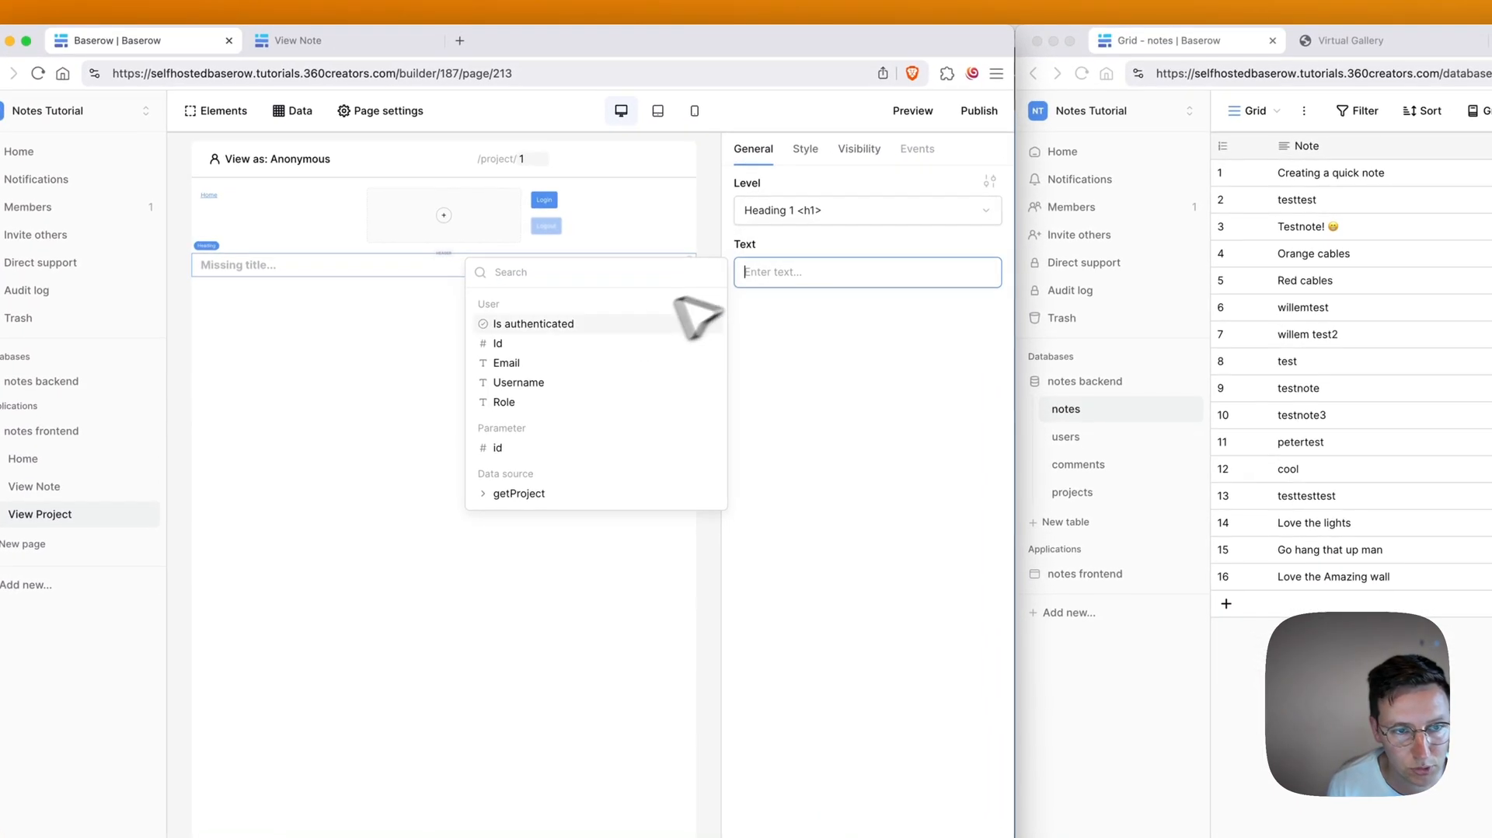
click(553, 541)
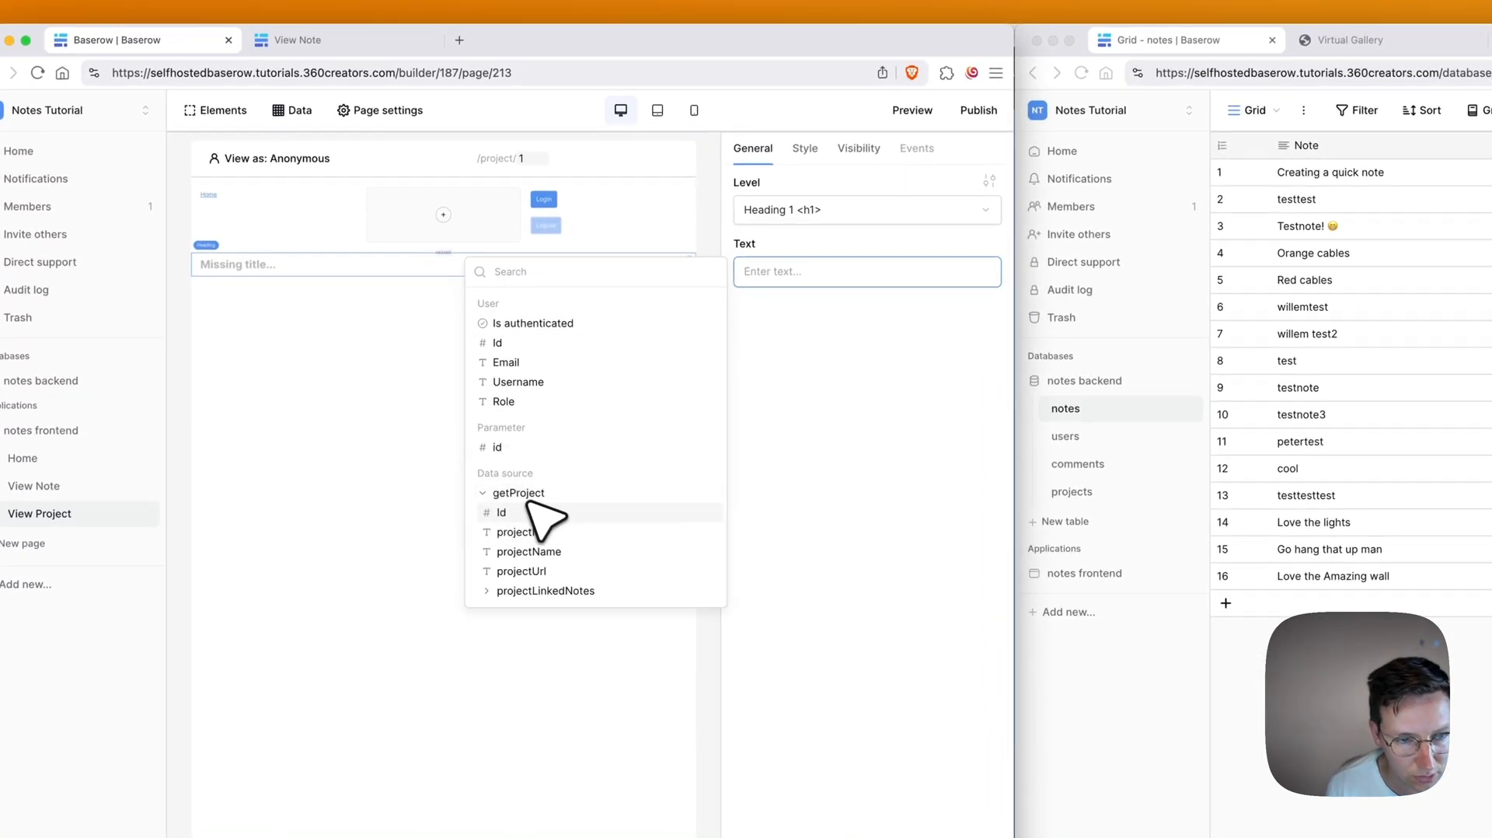
click(535, 551)
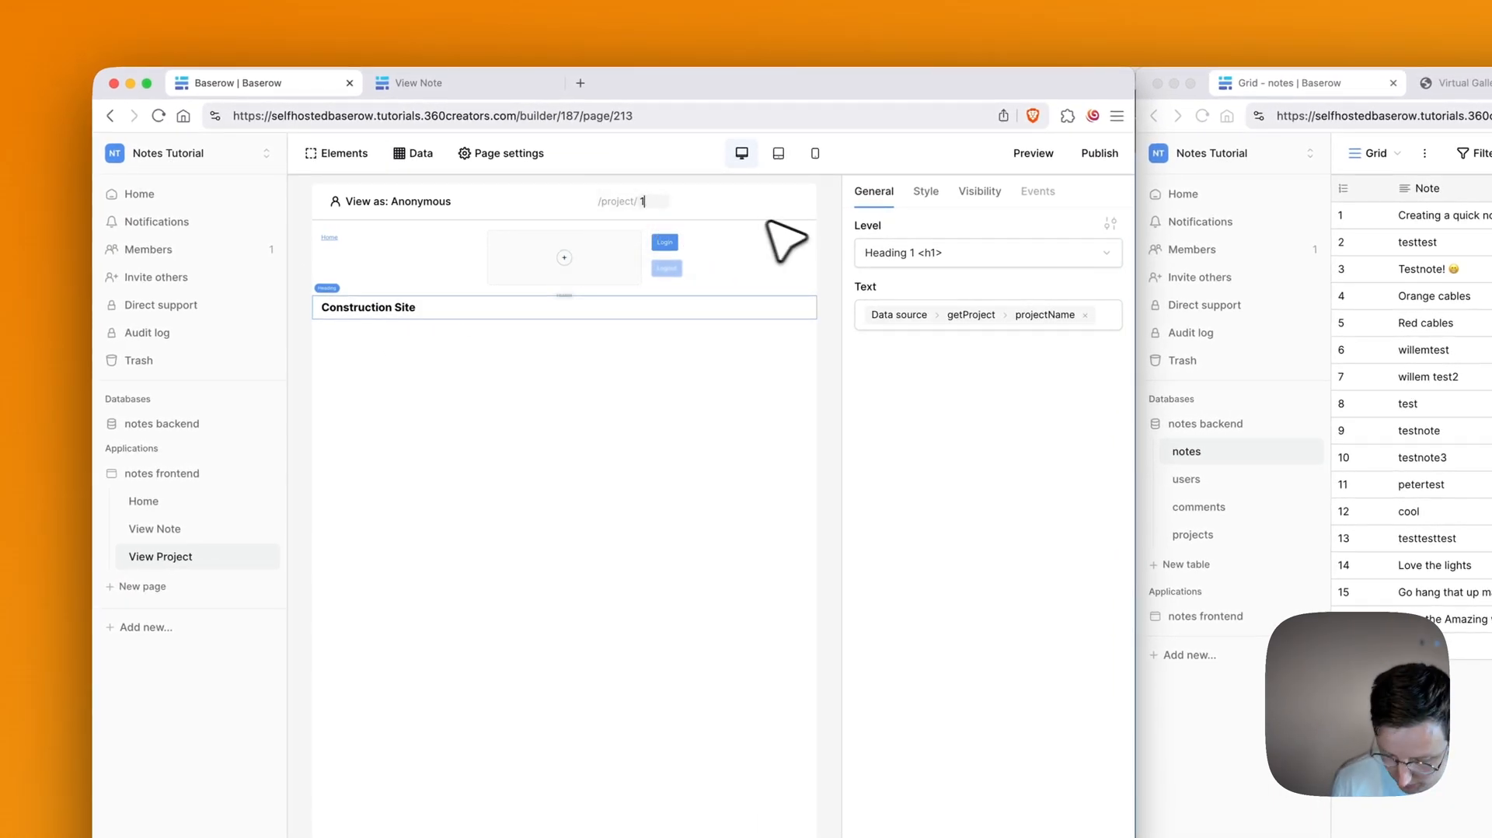
Step: Preview project ids 2 and 1, then move View Project above View Note in the page list
key(BackSpace)
text(2)
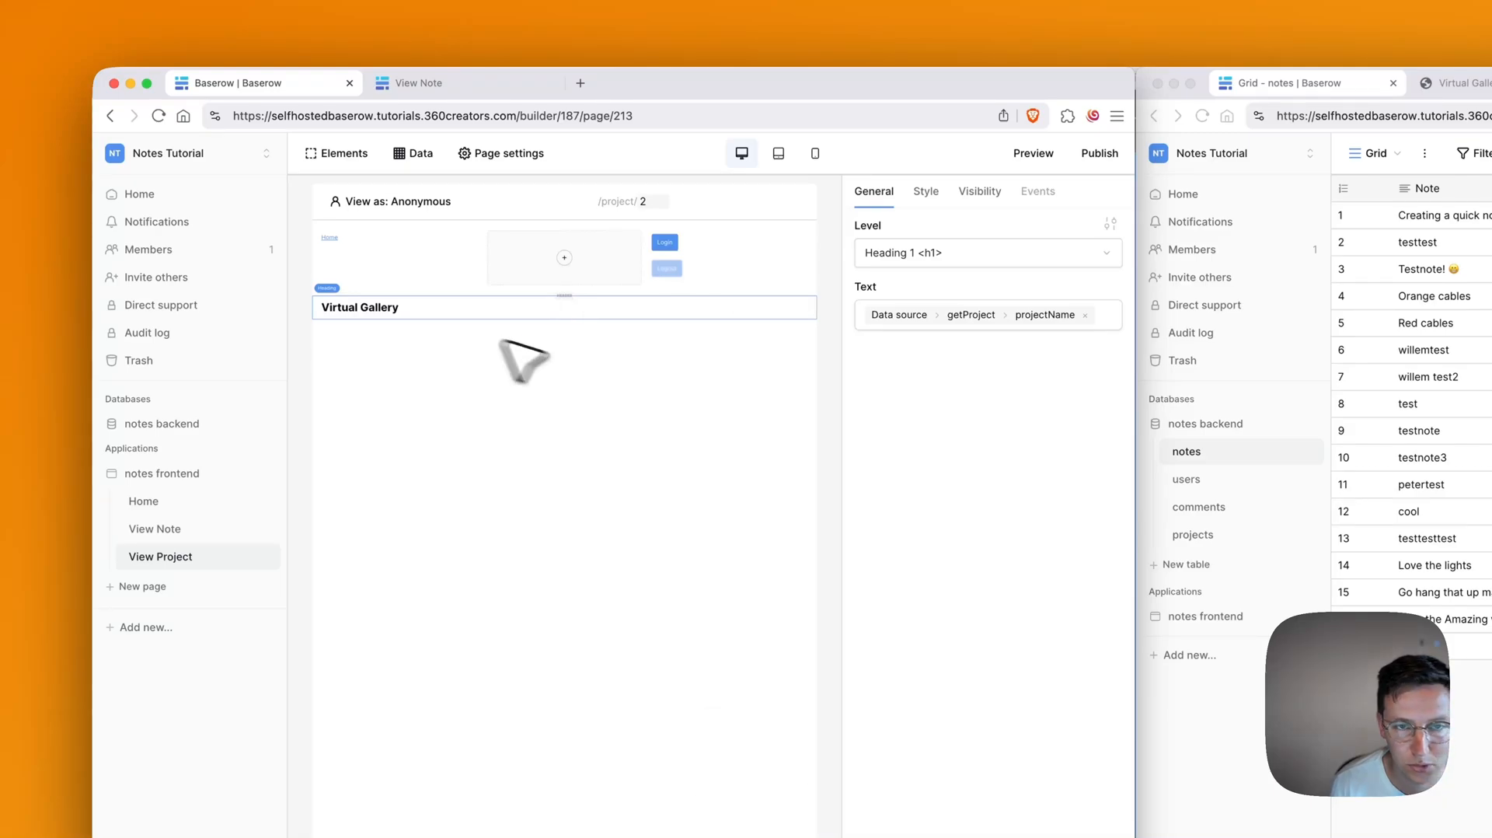
key(BackSpace)
text(1)
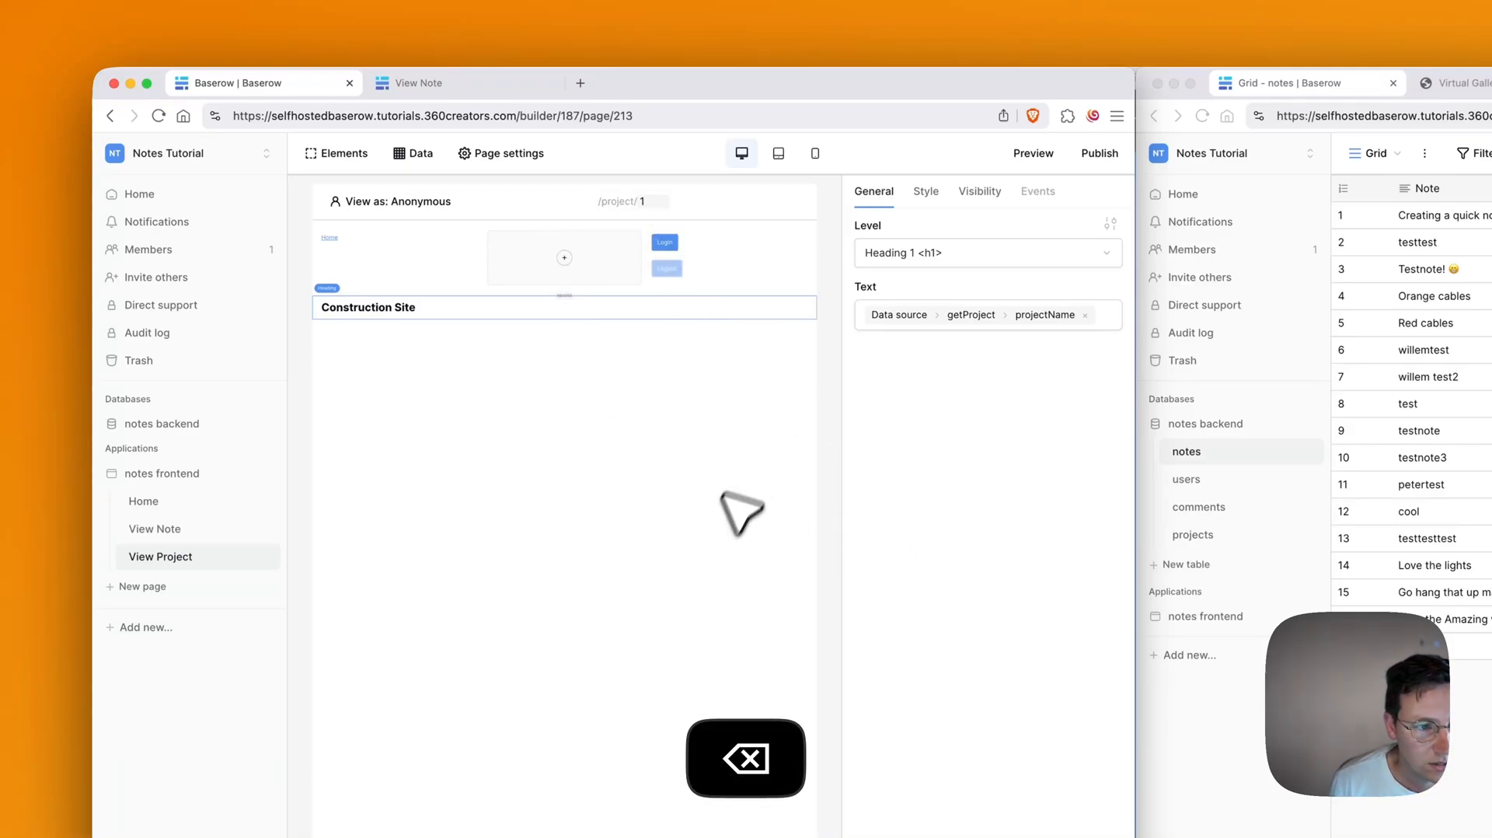
drag(153, 556, 155, 480)
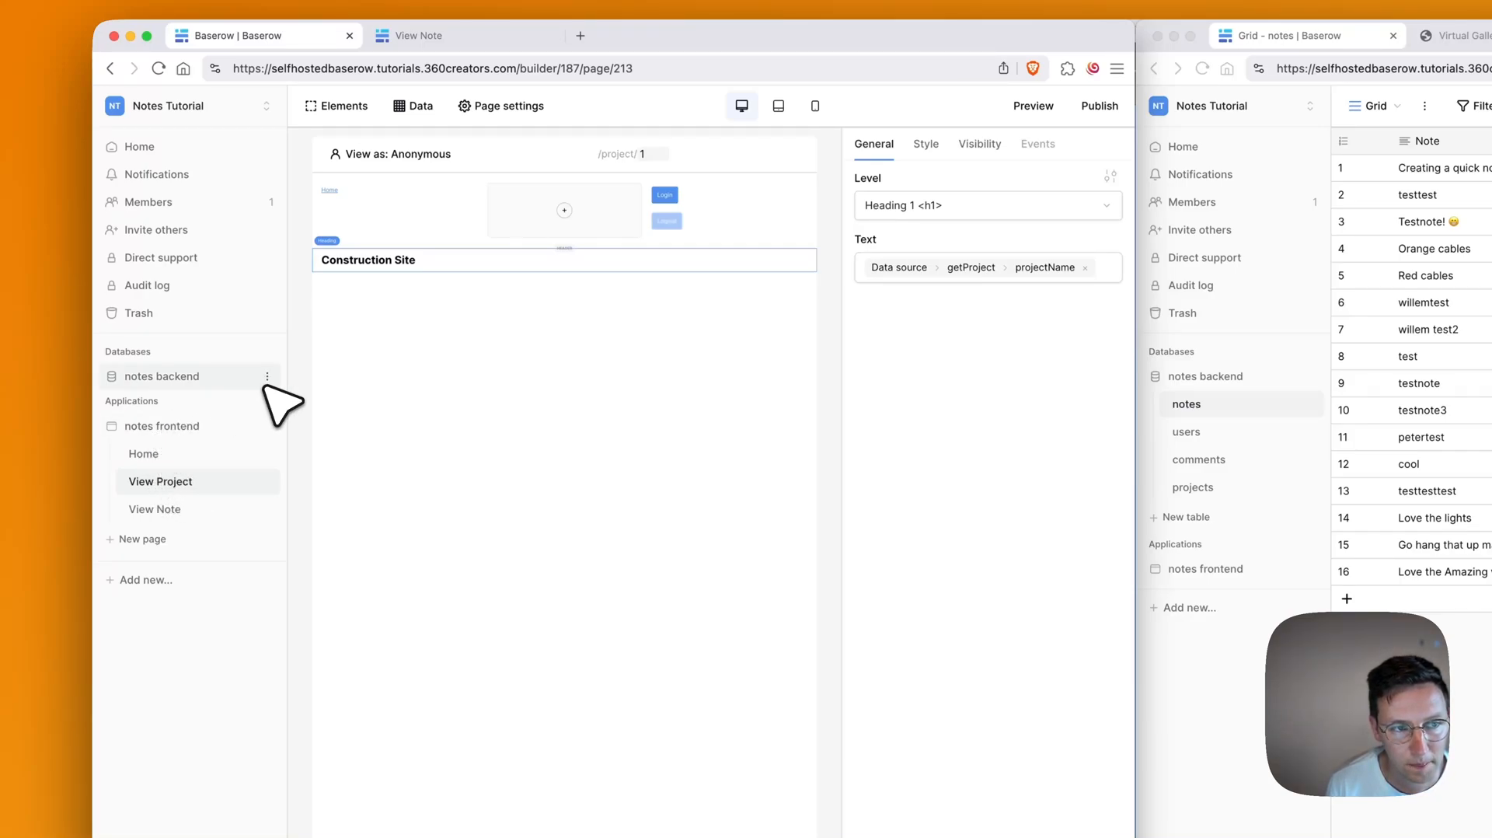
Step: Copy the full embed code of the Home page's 360 tour element
click(162, 453)
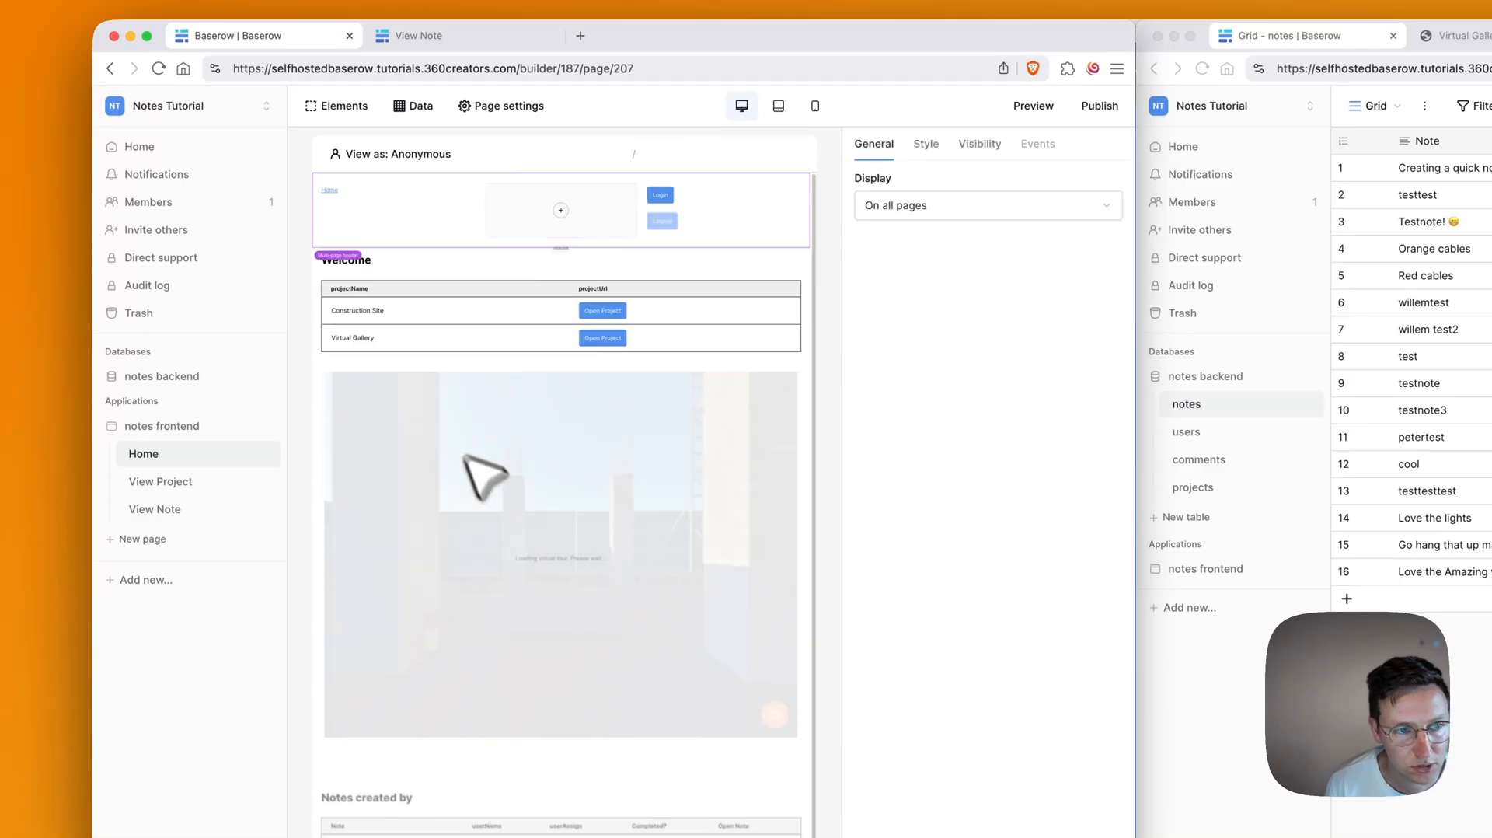
click(505, 497)
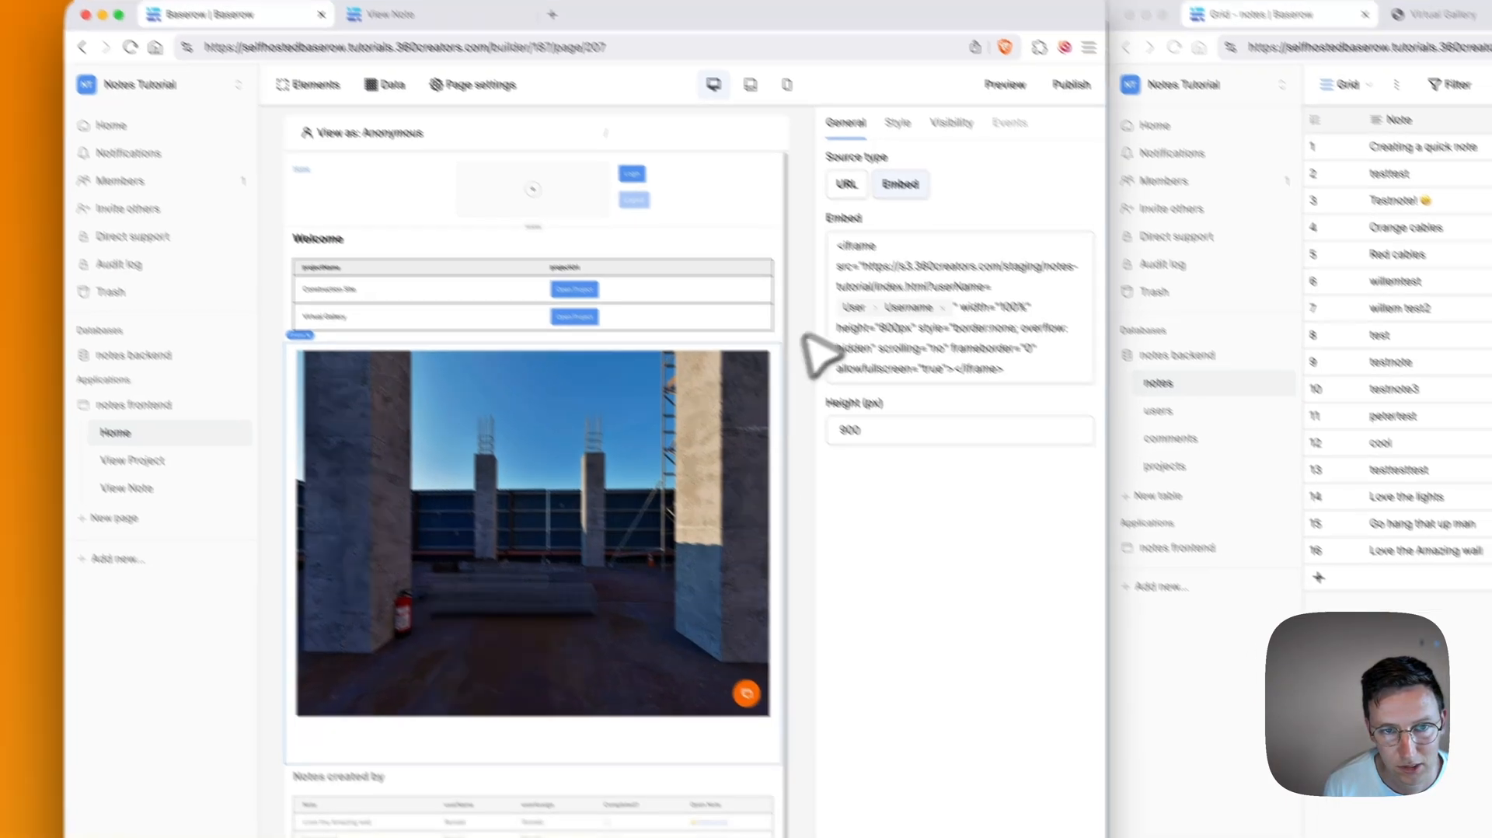
click(851, 330)
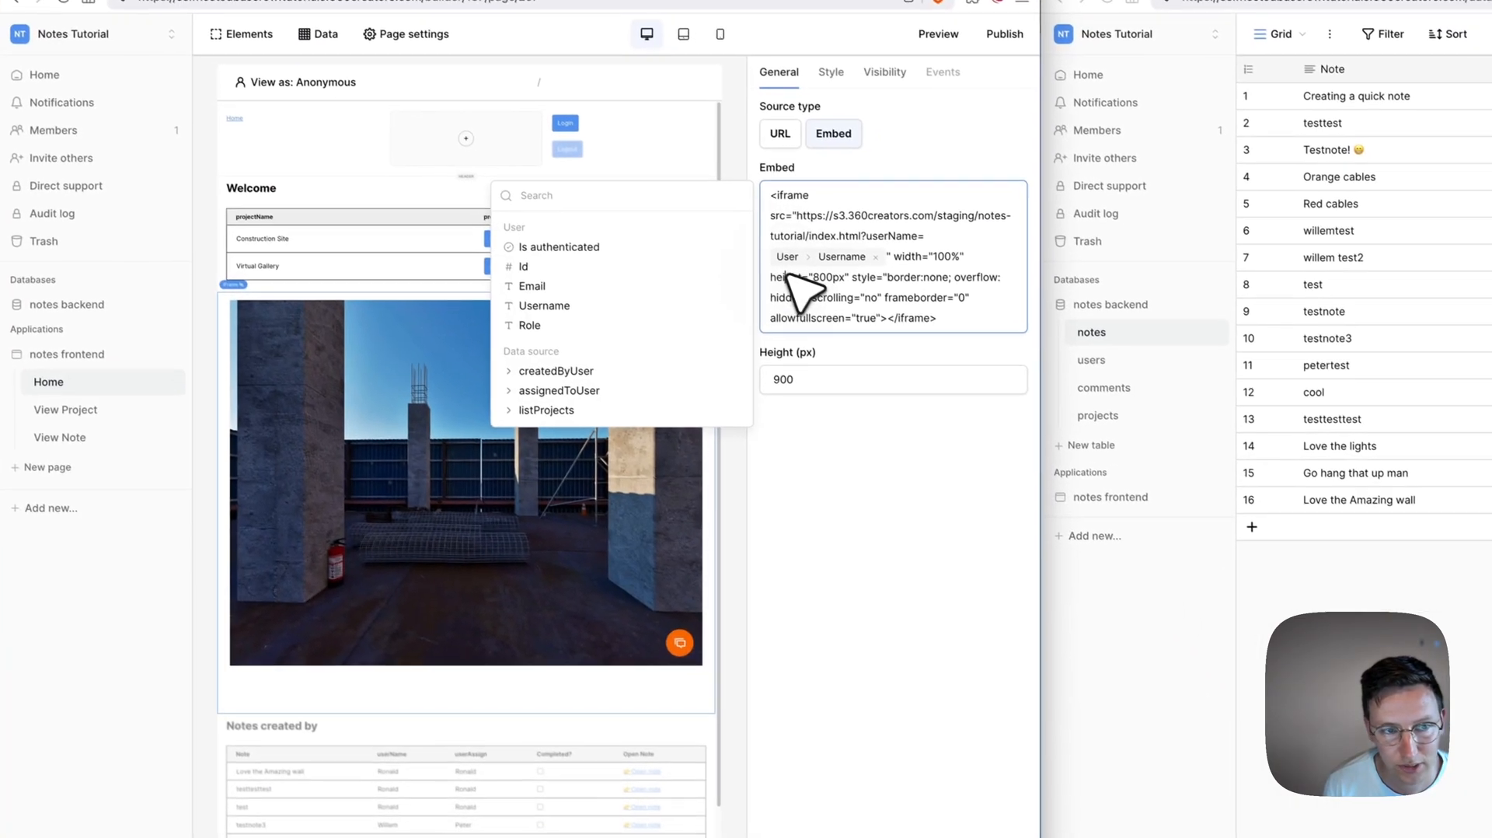
click(966, 432)
click(949, 352)
key(super+a)
key(super+c)
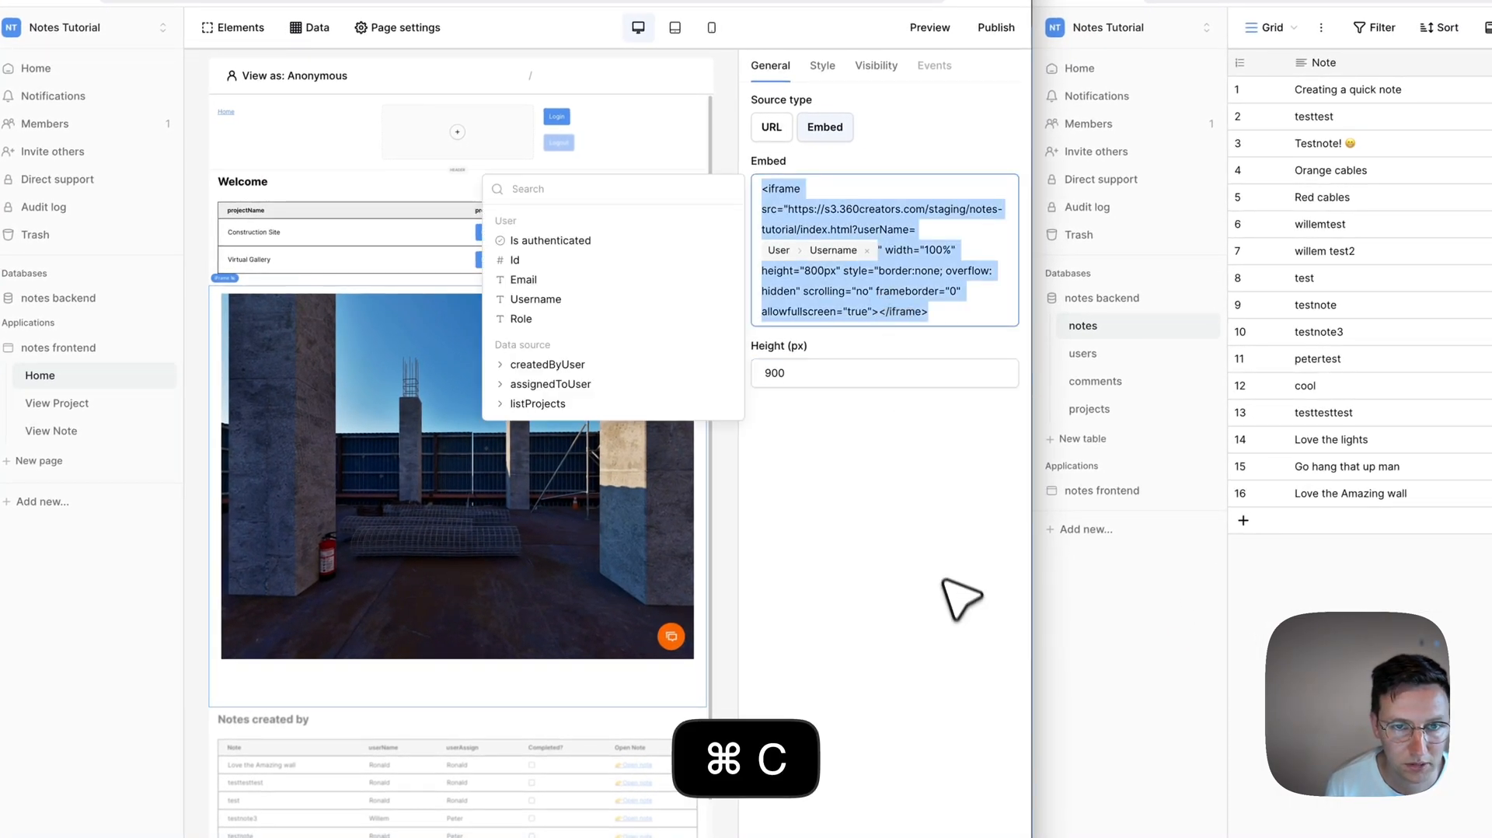
Step: Delete the tour embed from Home and select the Construction Site heading on View Project
click(527, 482)
key(BackSpace)
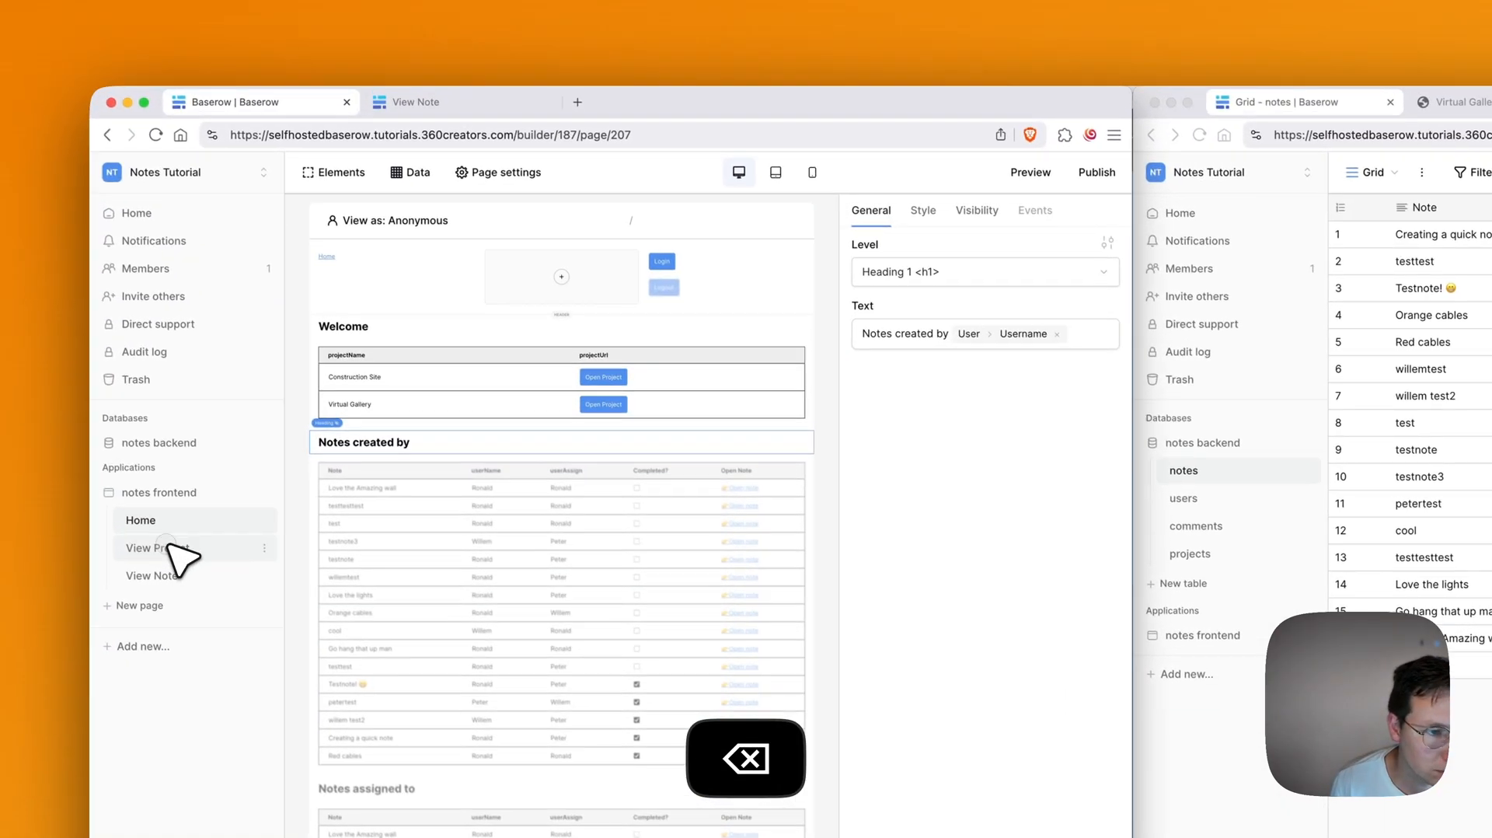
click(57, 402)
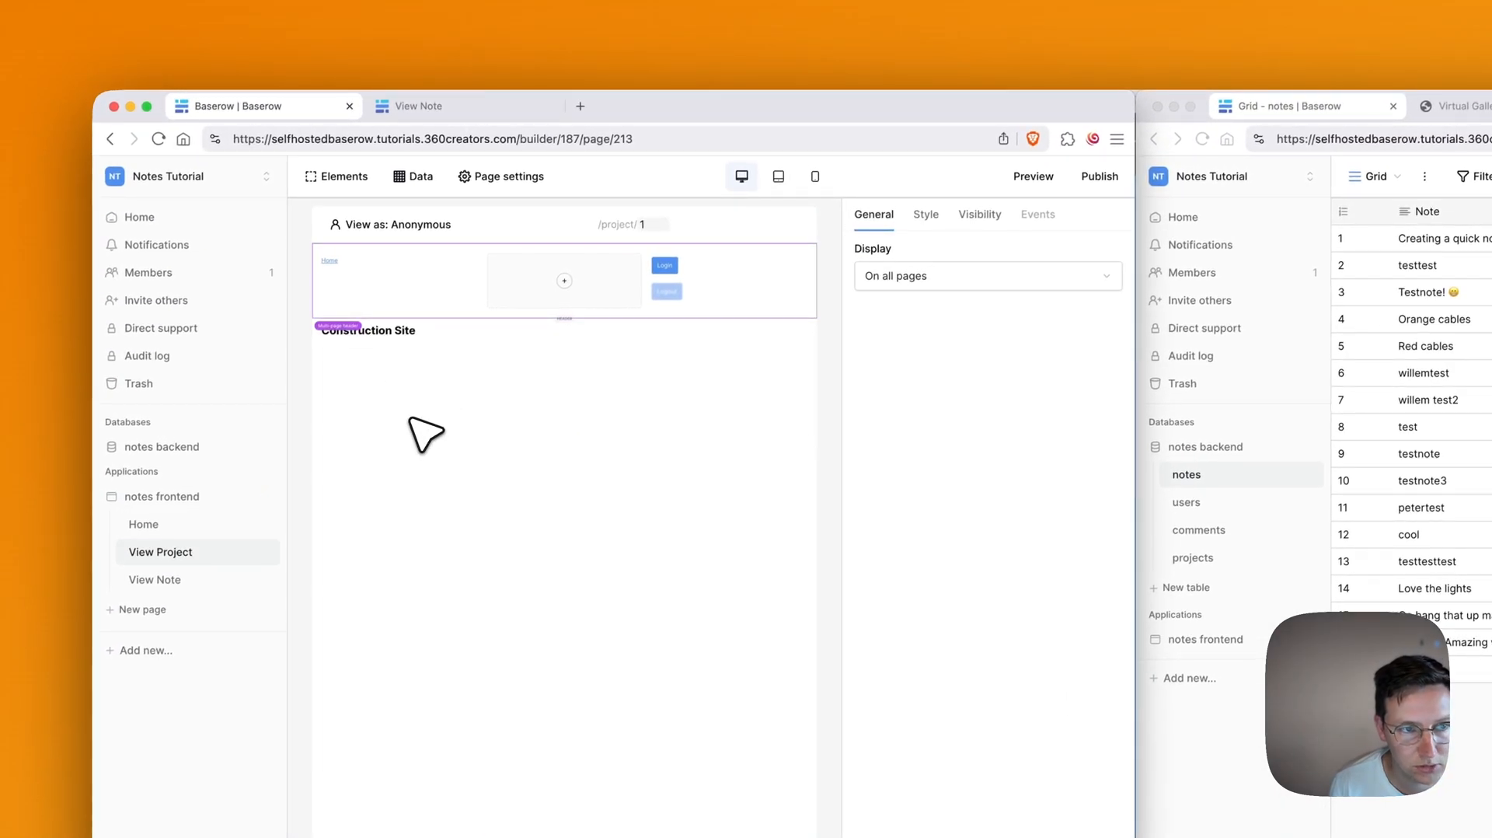
click(380, 330)
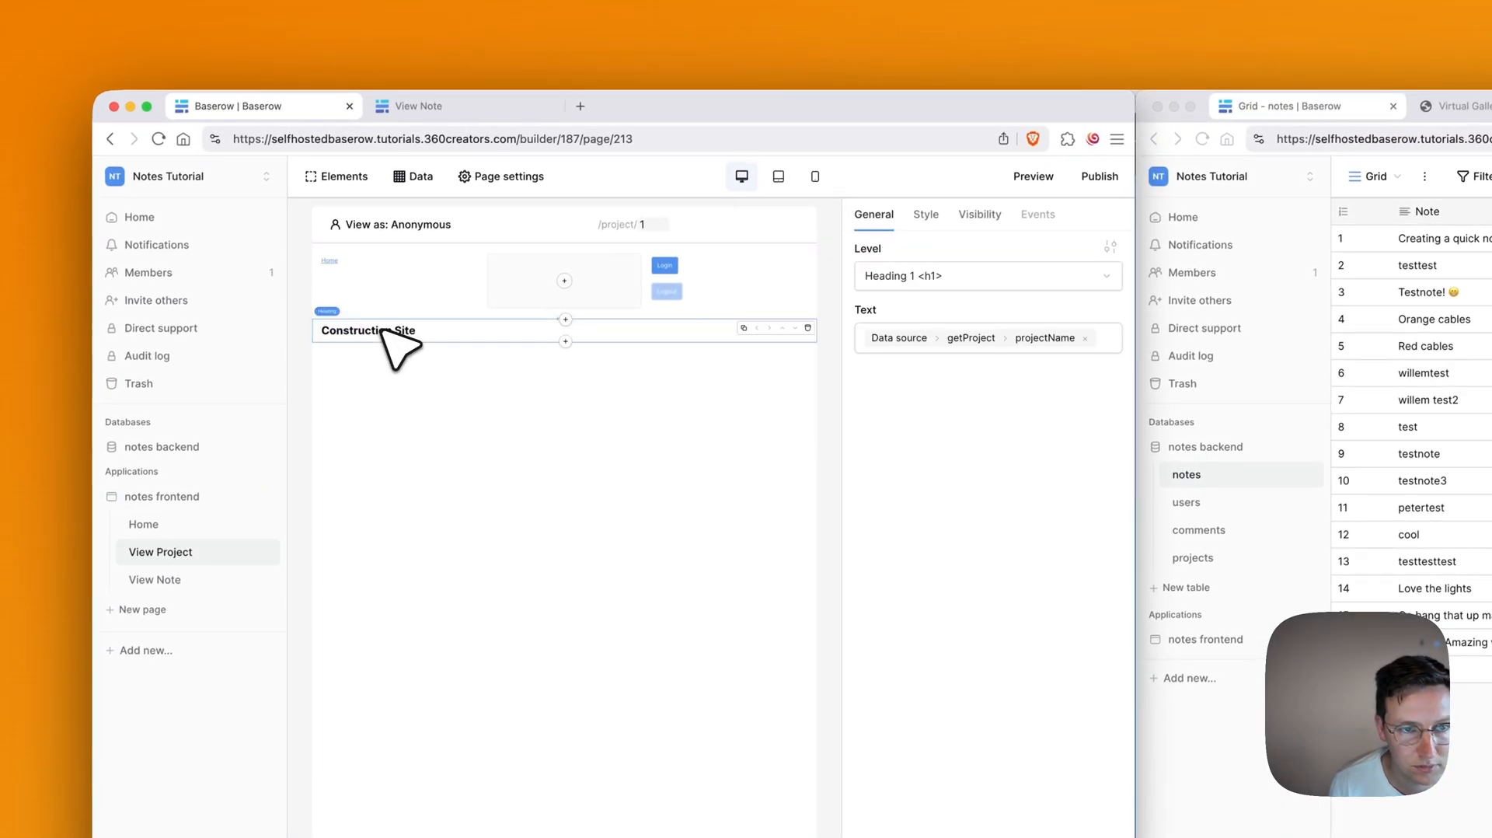
Step: Add an IFrame element below the heading, visible only to logged-in visitors
click(565, 342)
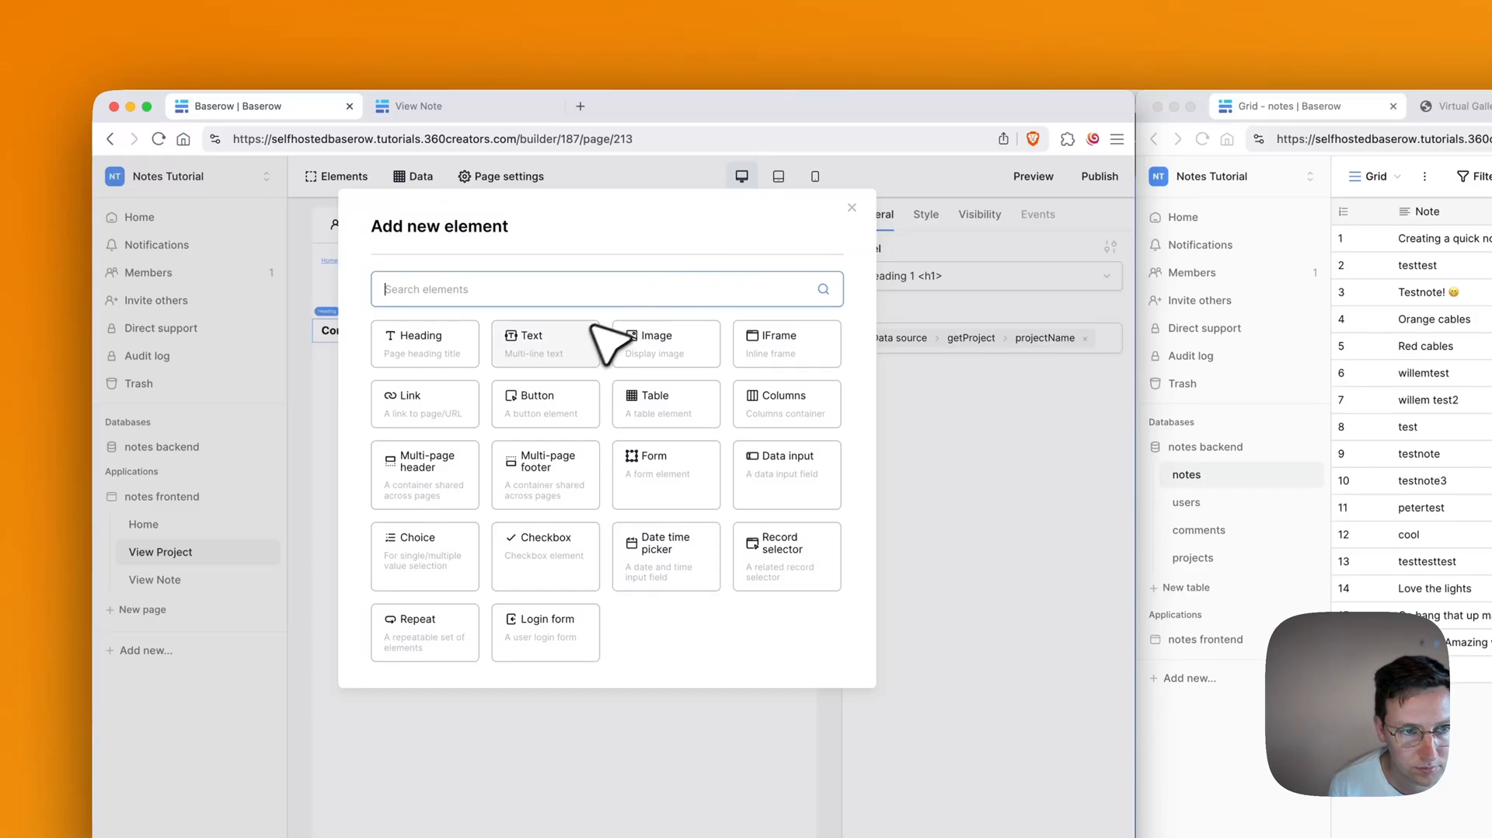
text(fra)
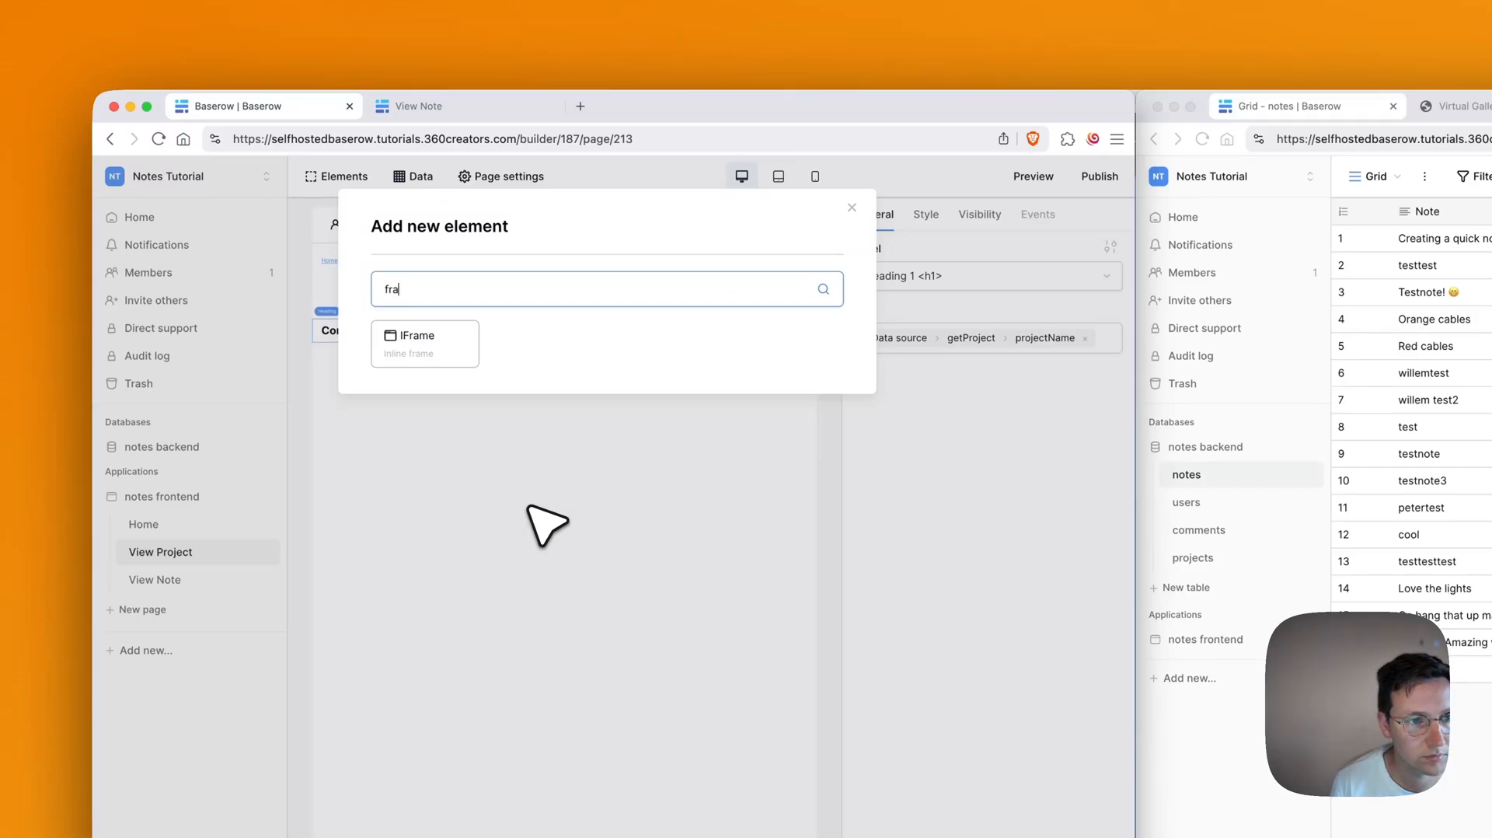
click(431, 342)
click(963, 335)
key(super+v)
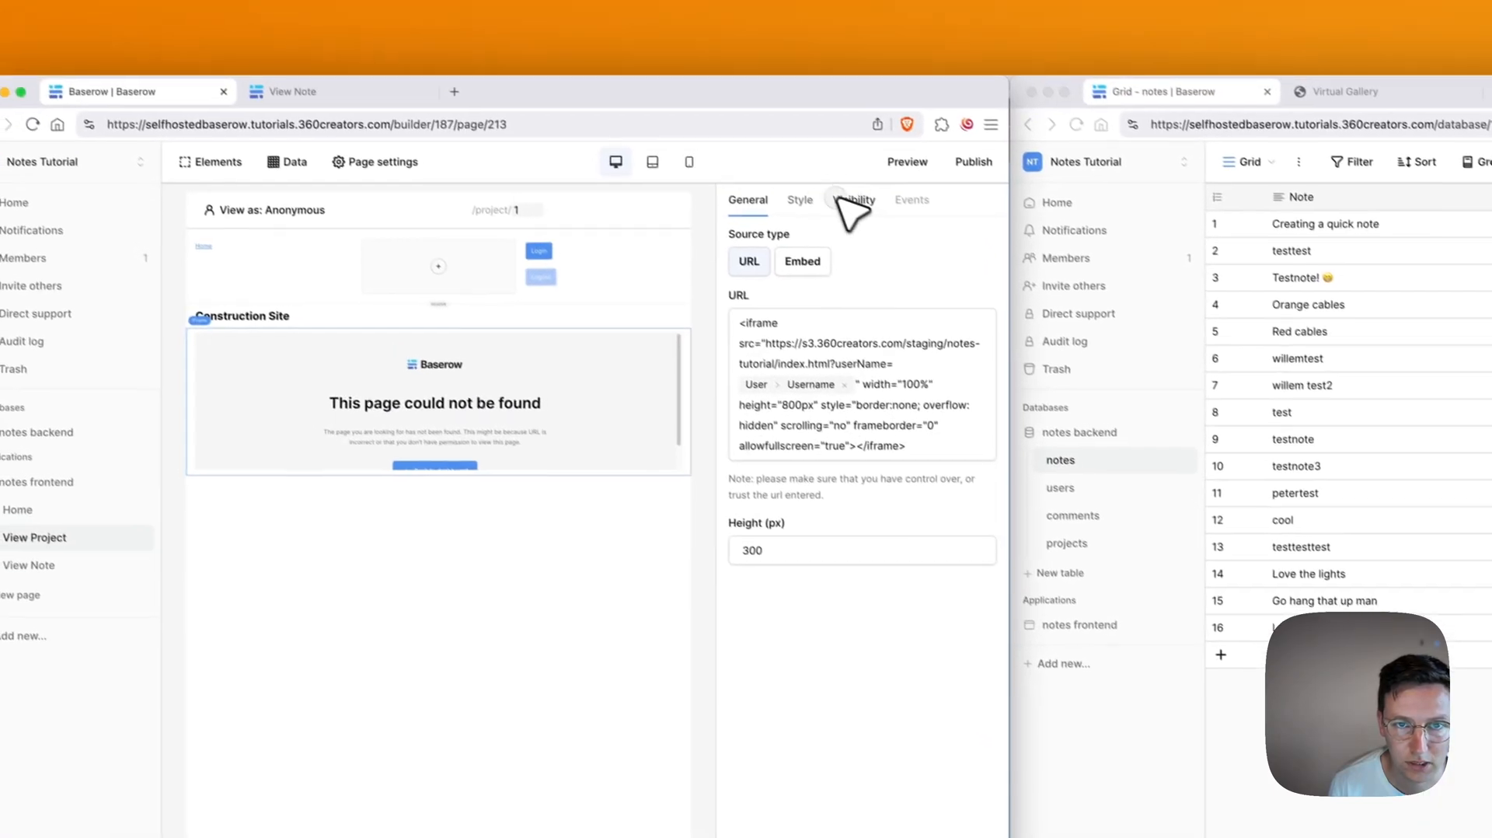
click(763, 126)
click(809, 266)
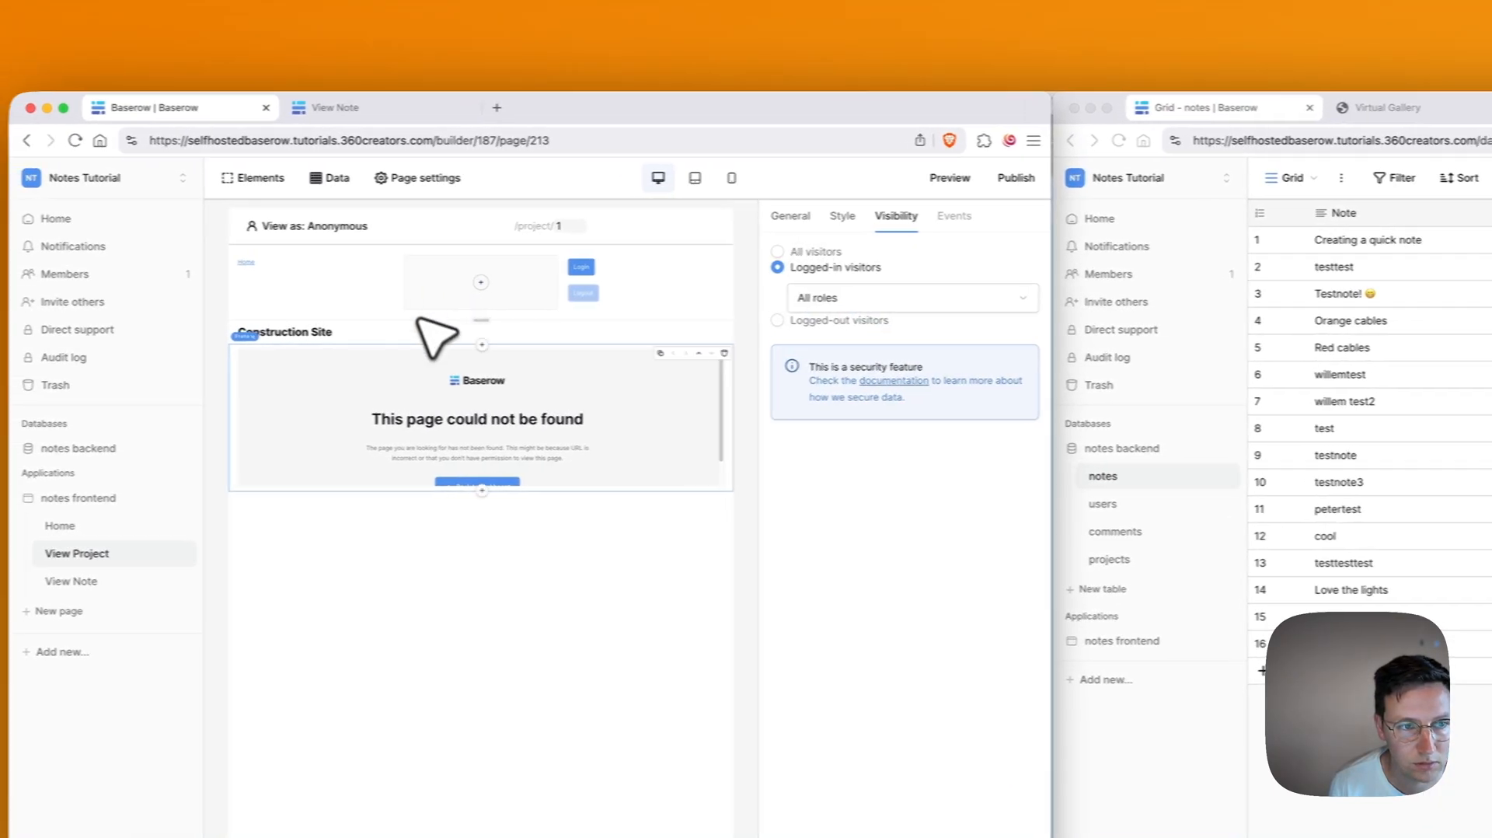
click(389, 333)
key(super+c)
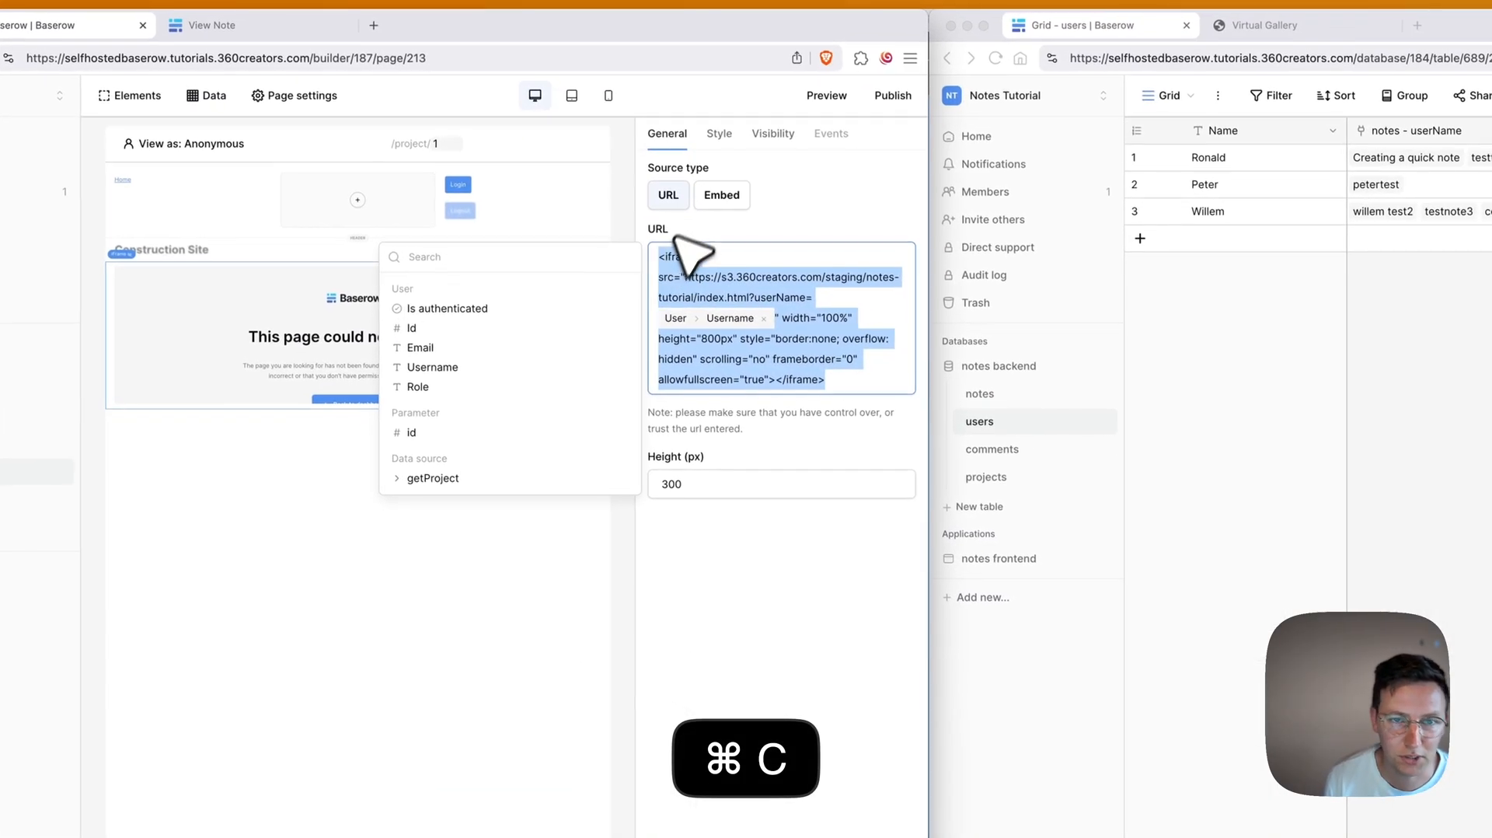
Step: Switch the iframe source to Embed, paste the tour code, and set height 900
click(721, 196)
click(730, 256)
key(ctrl+v)
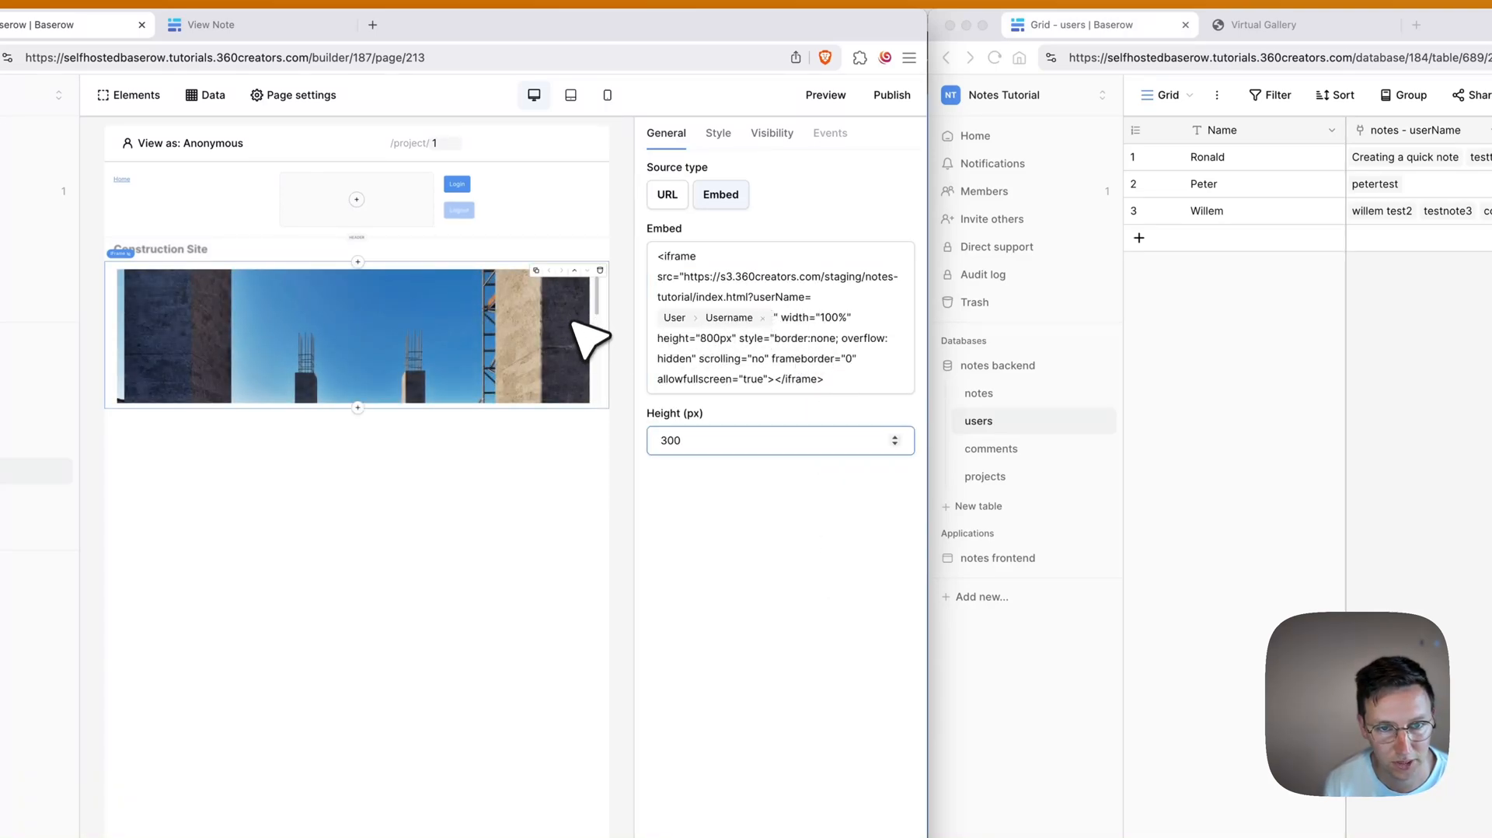
key(super+a)
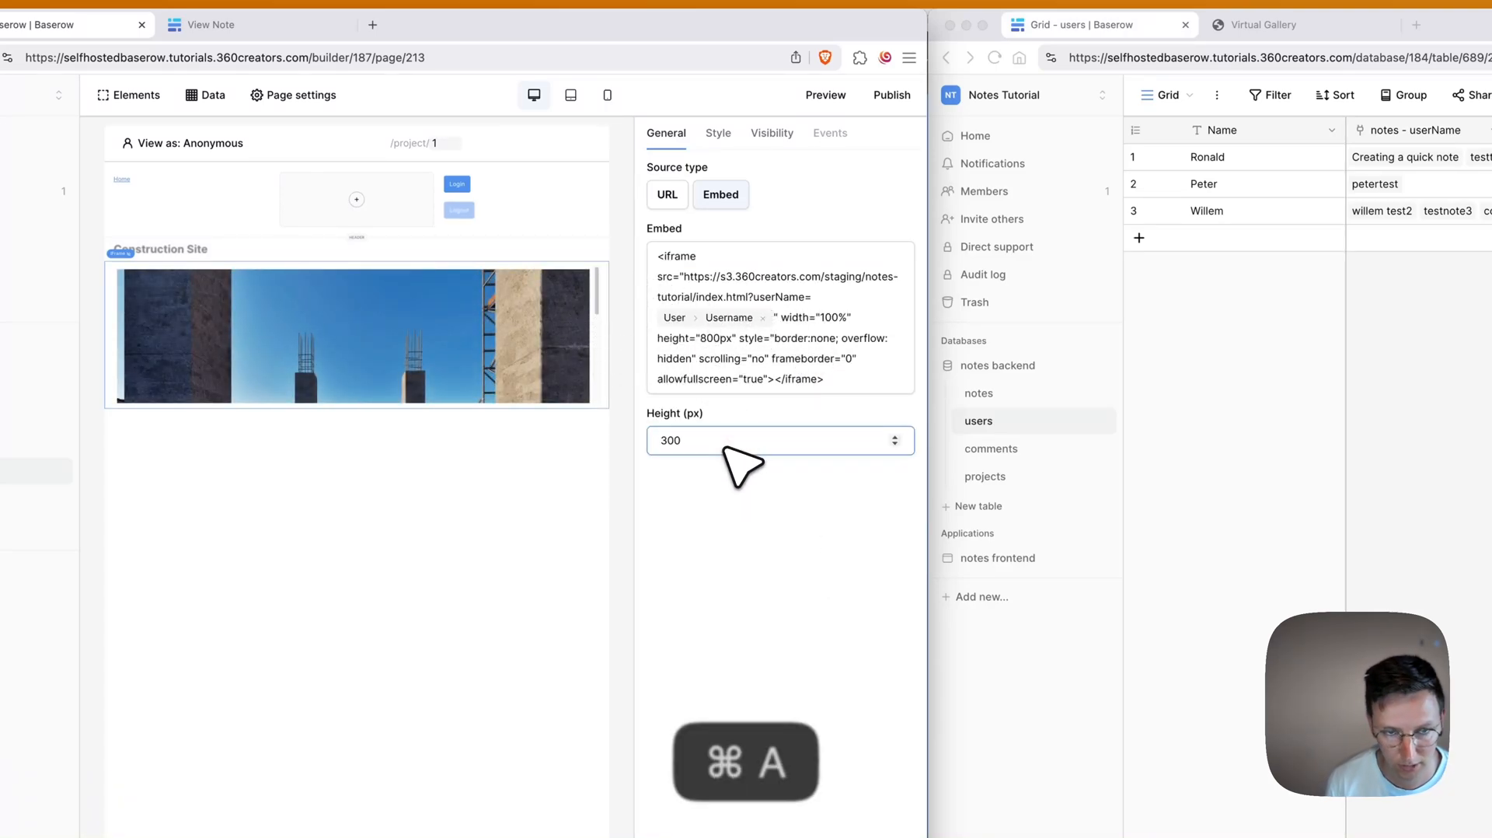
text(900)
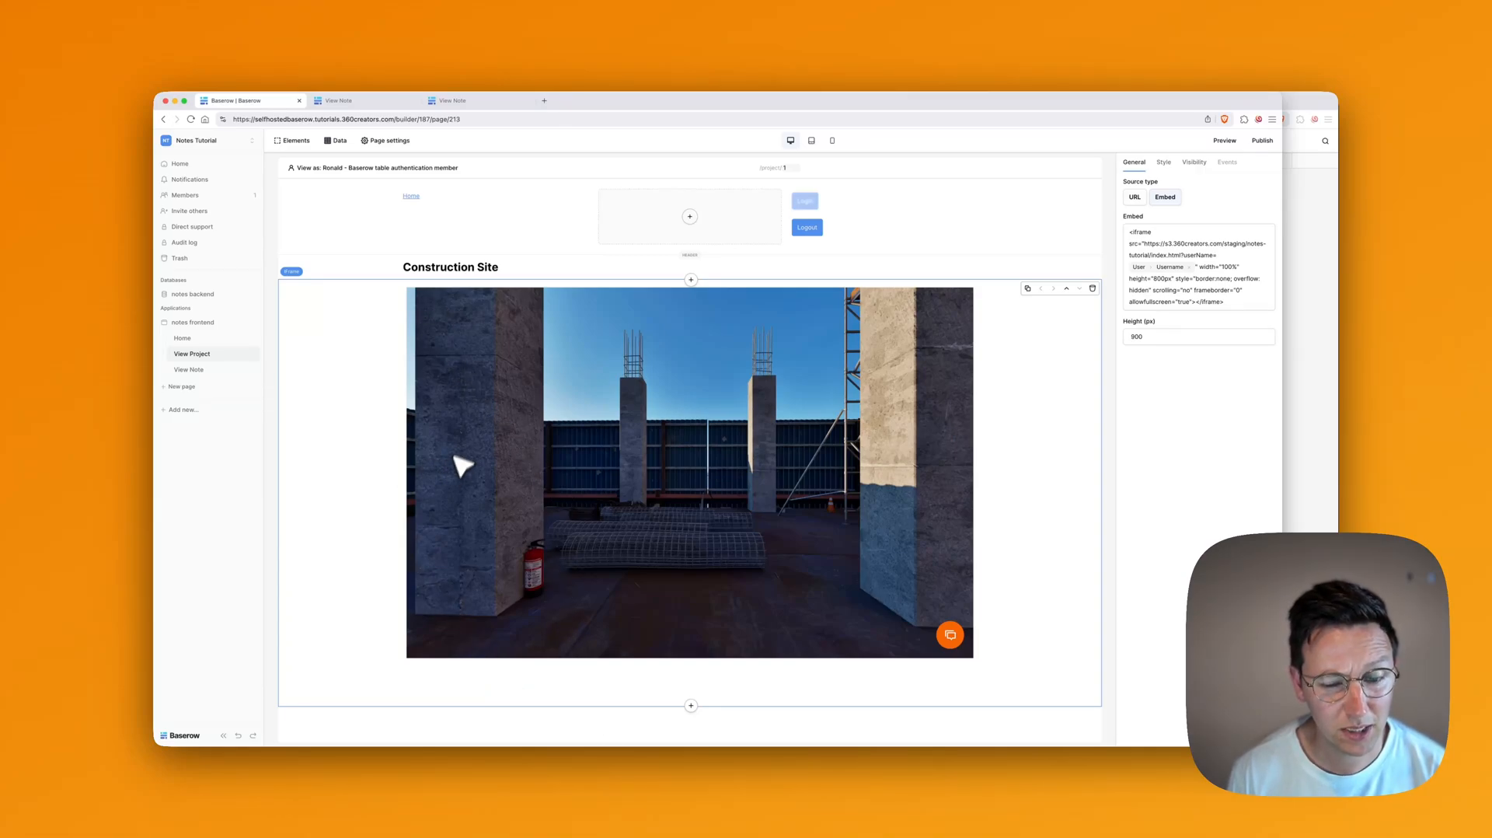
Step: Preview the Home, View Project and View Note pages, then return to Home
click(204, 339)
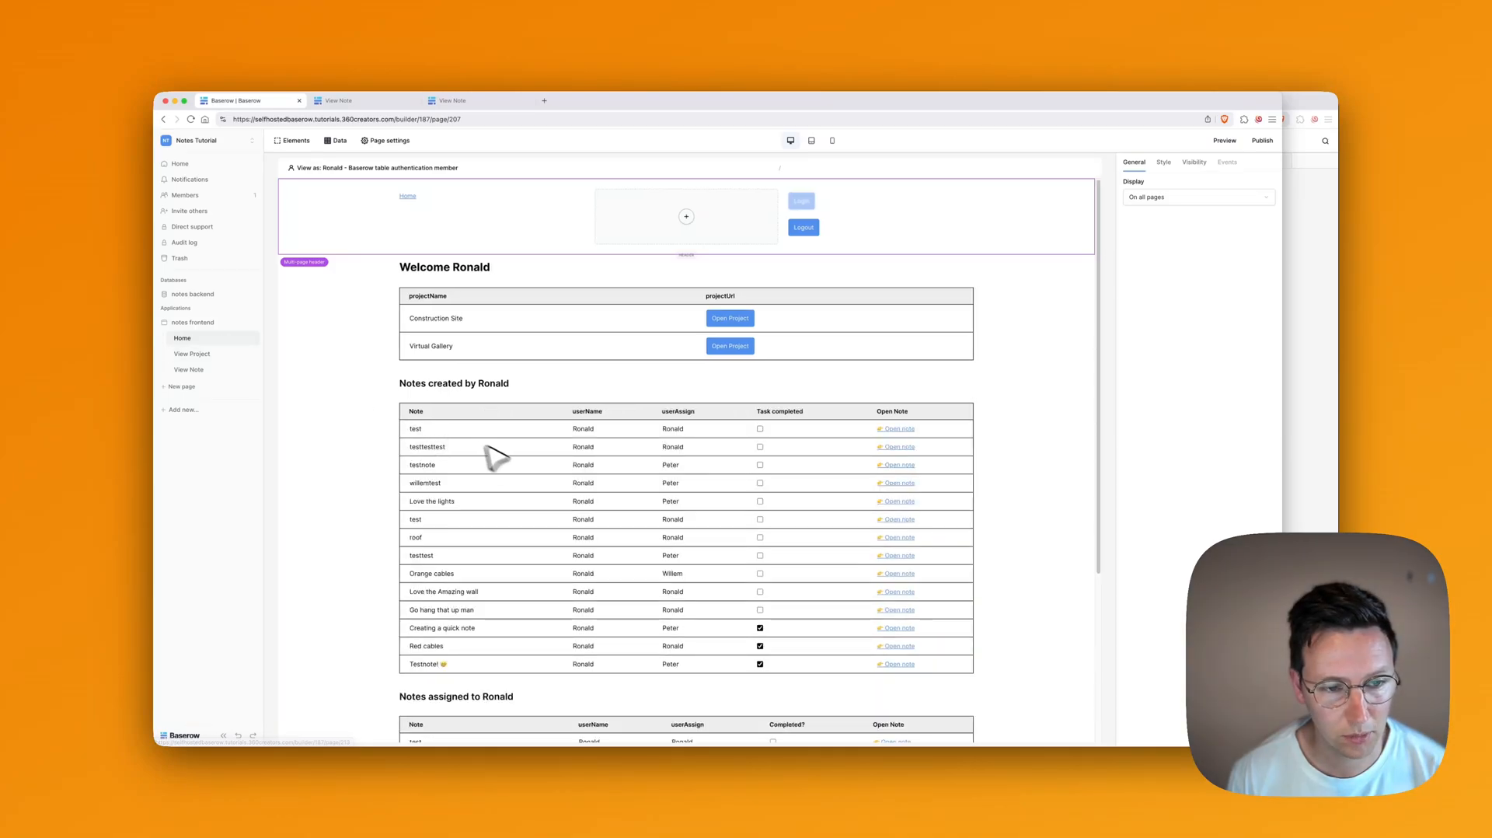
scroll(493, 455, down, 1)
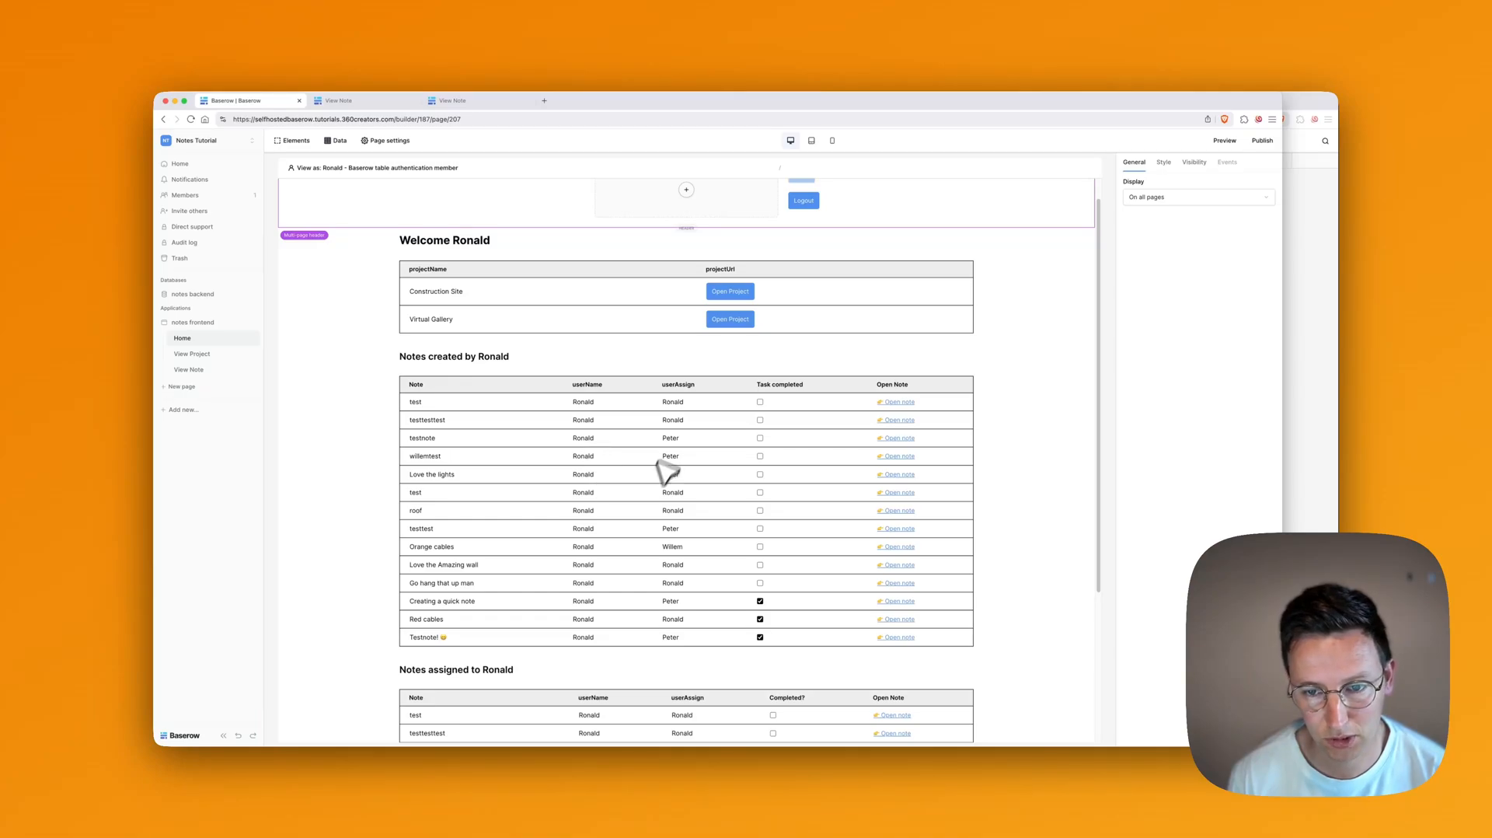
scroll(665, 466, down, 3)
scroll(616, 432, up, 3)
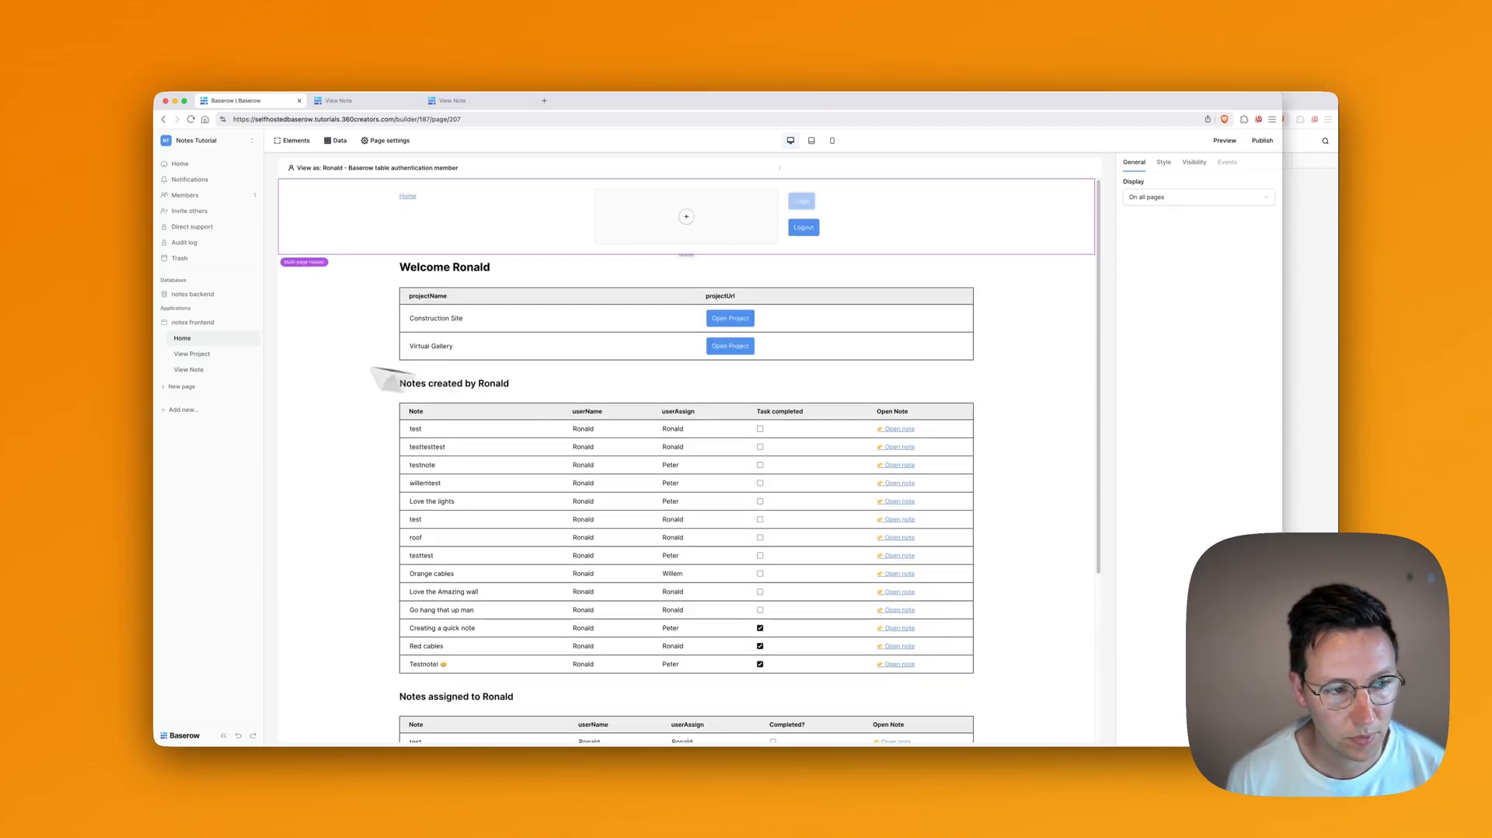
click(199, 354)
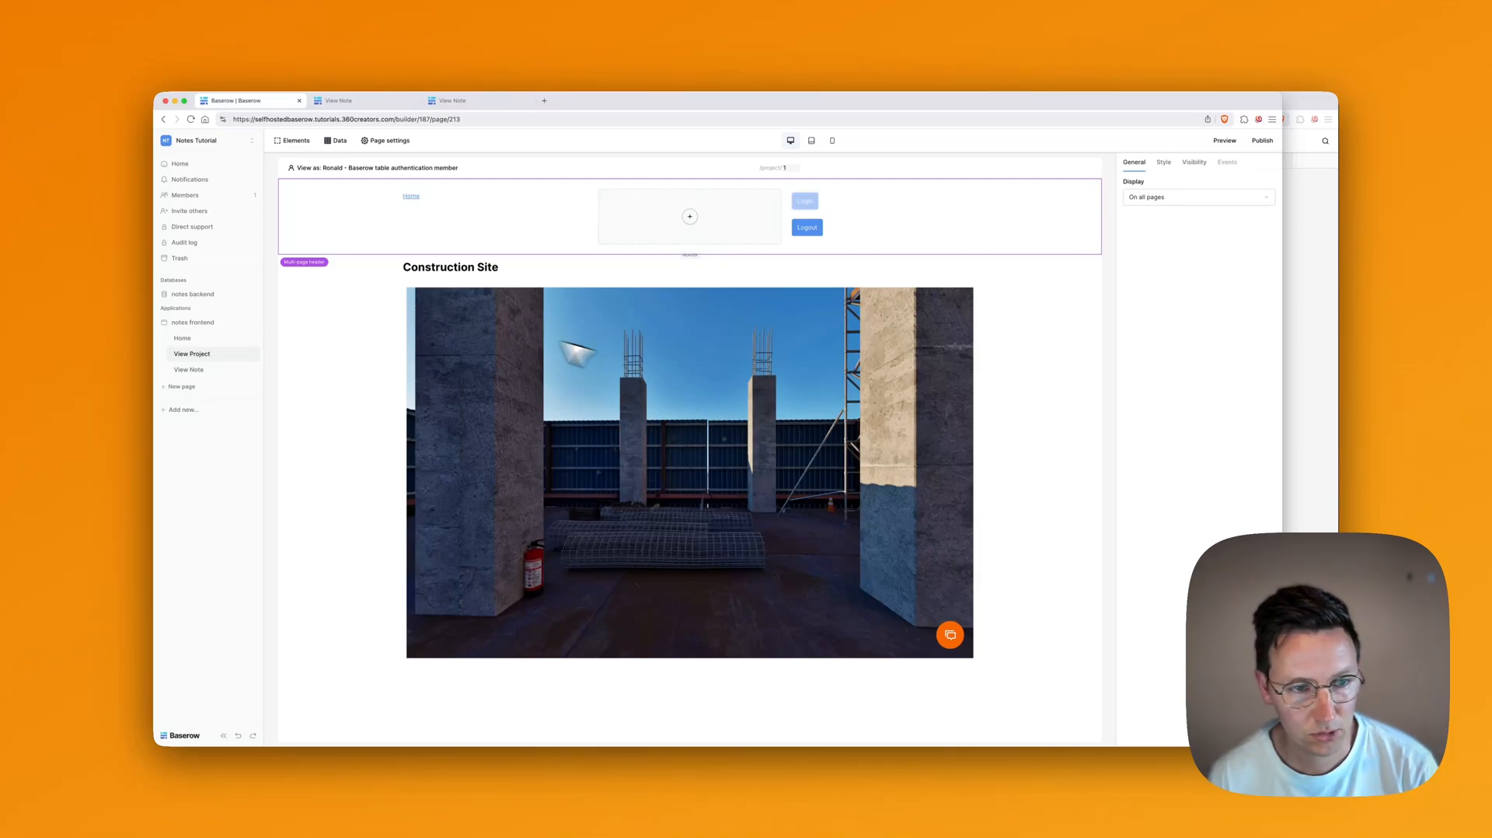
click(201, 370)
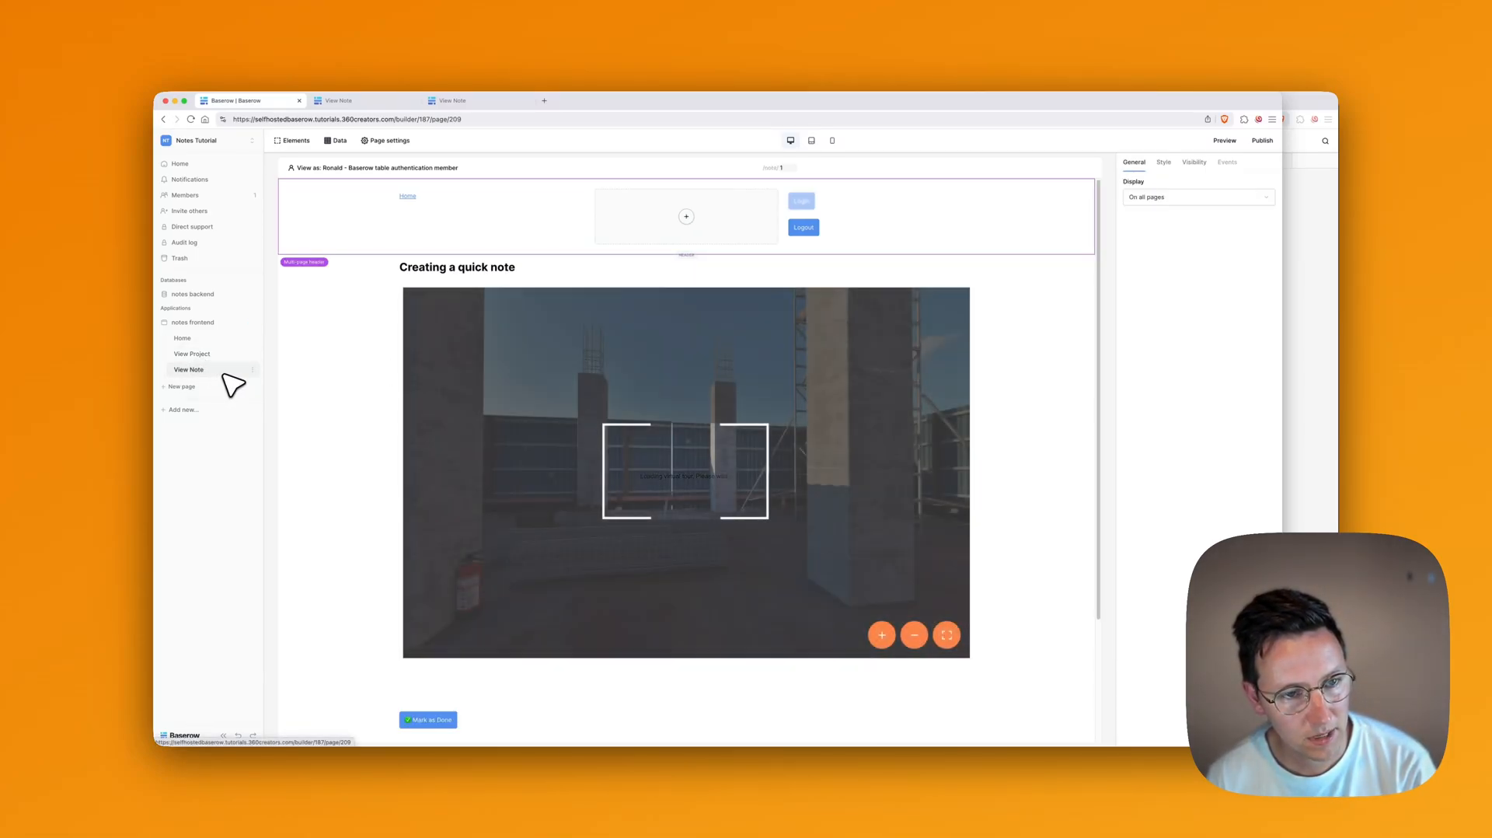
scroll(498, 442, down, 3)
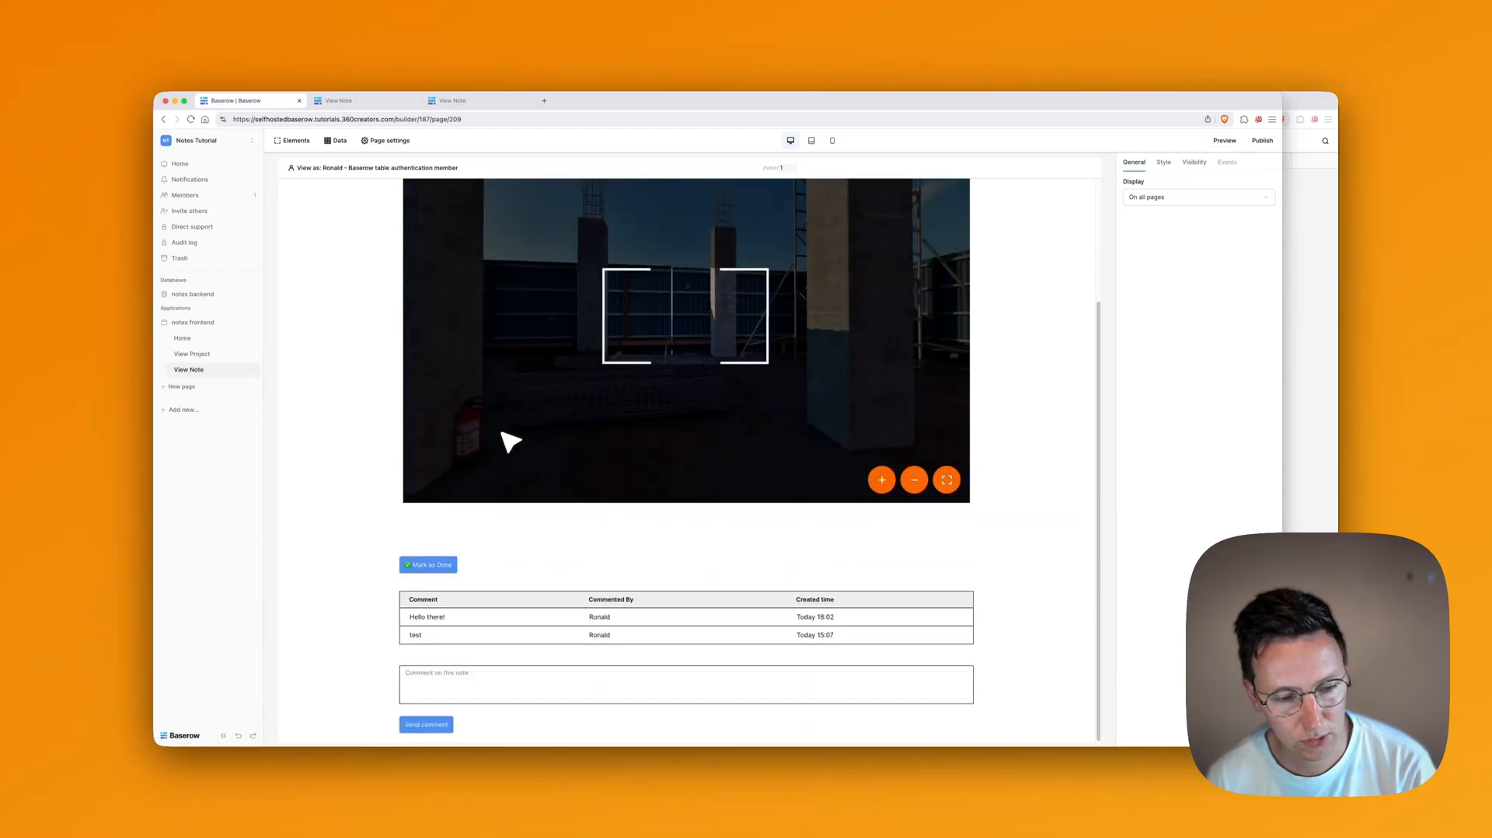
scroll(482, 430, up, 3)
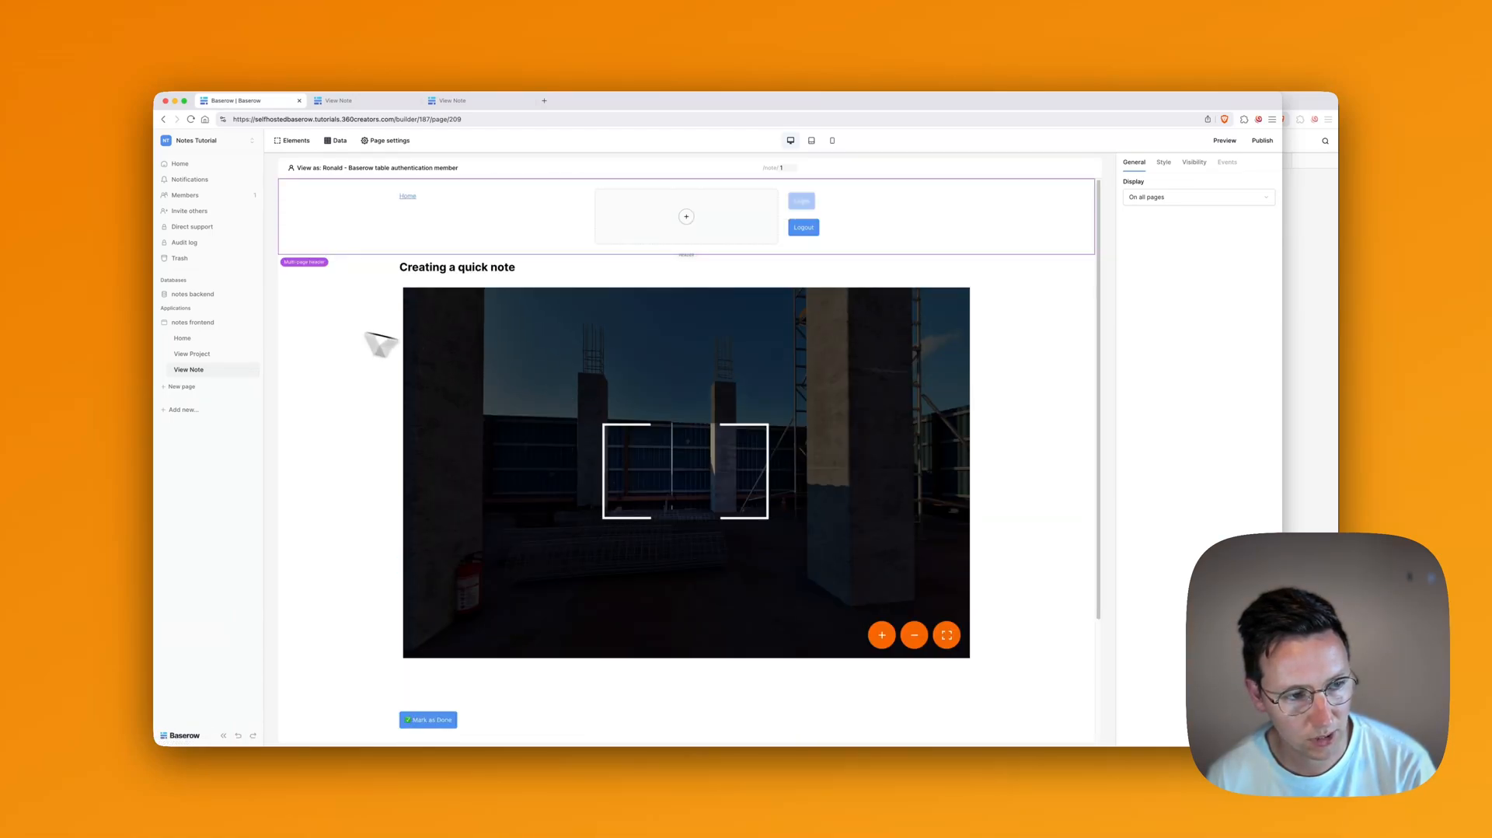
click(185, 339)
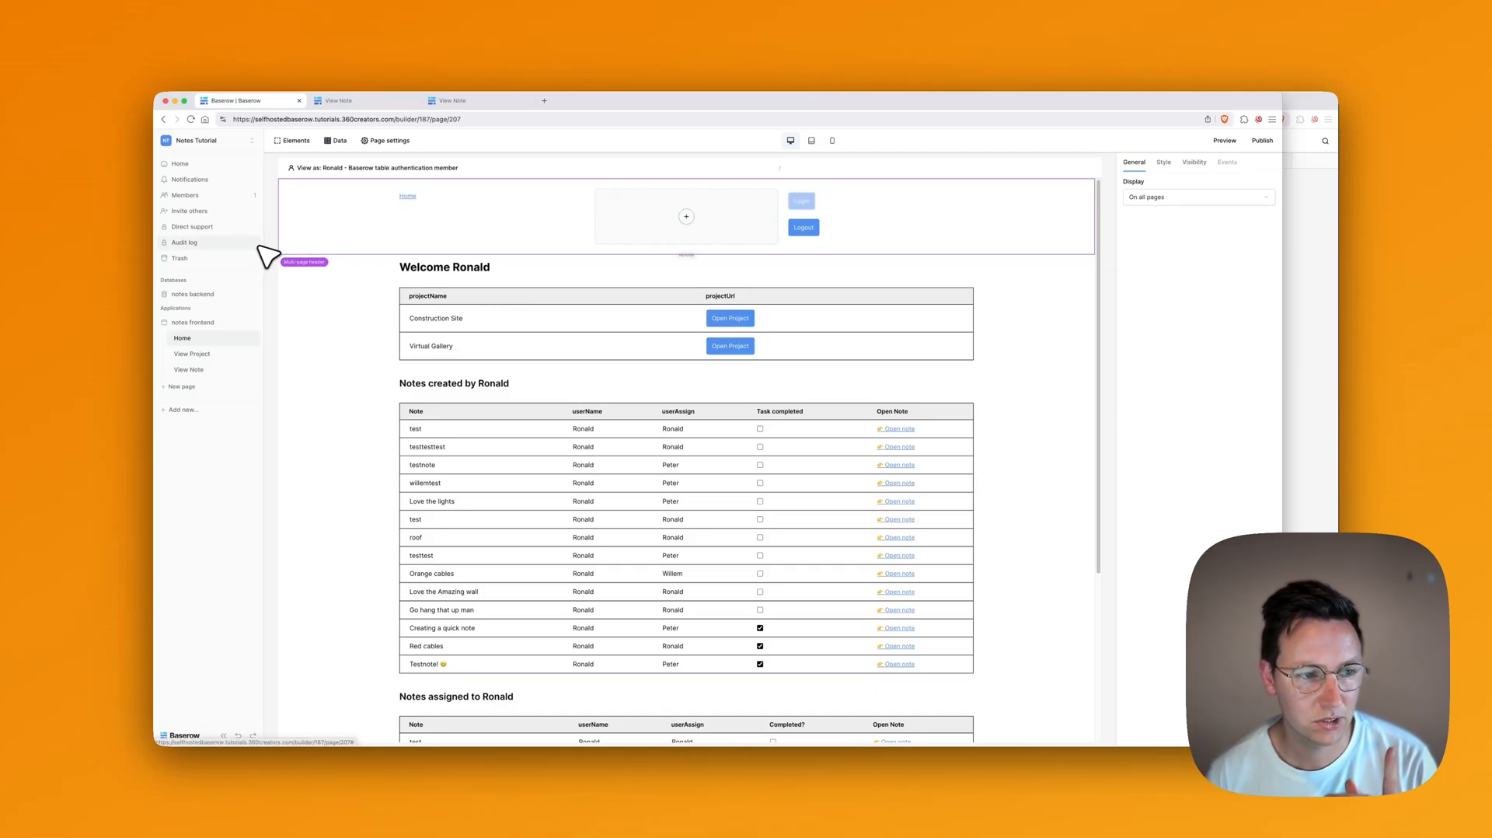
Step: Open the projects table in notes backend, then switch to 3DVista Virtual Tour
click(193, 296)
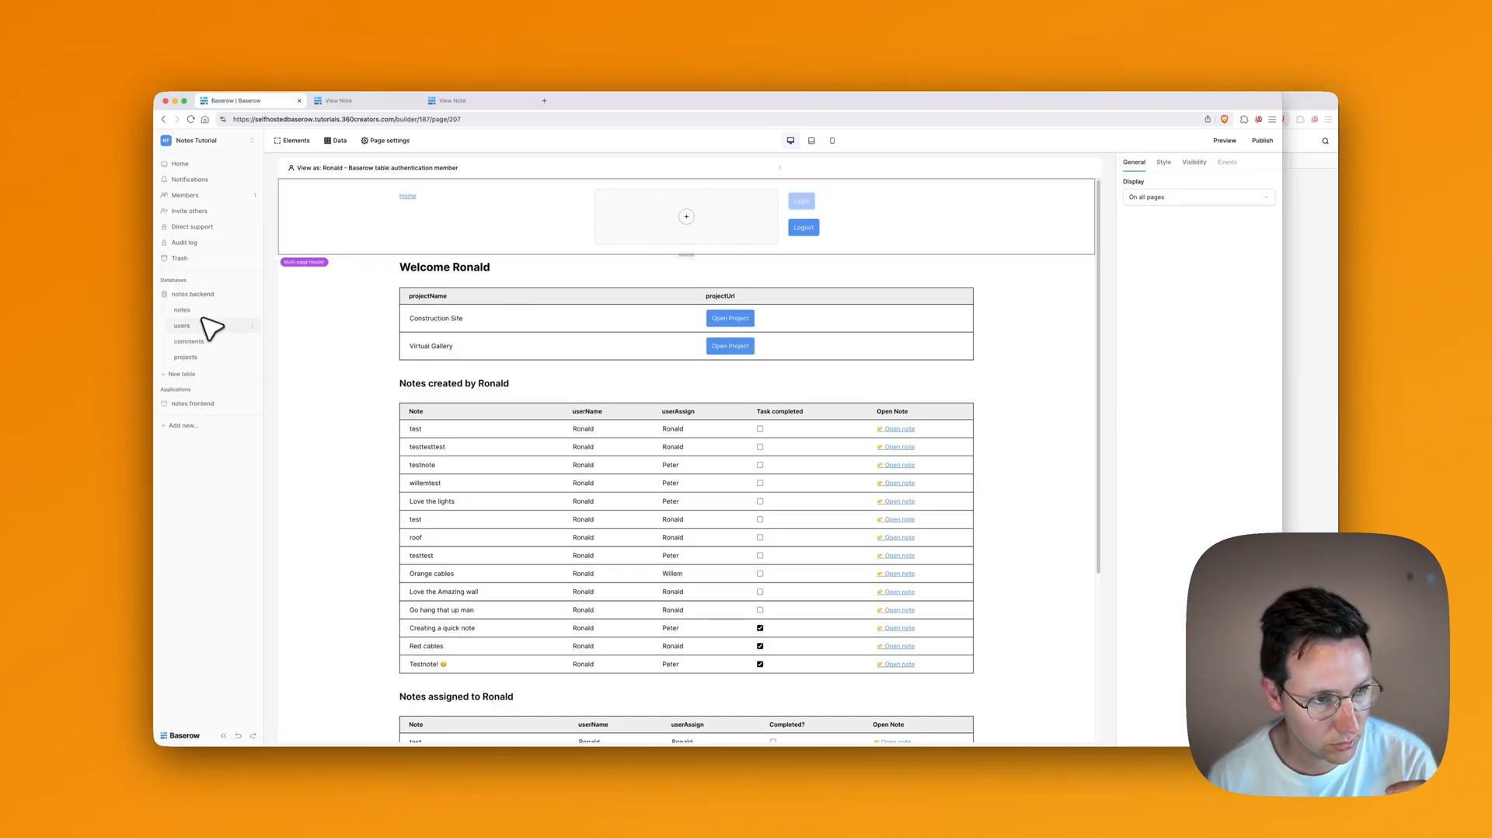
click(185, 358)
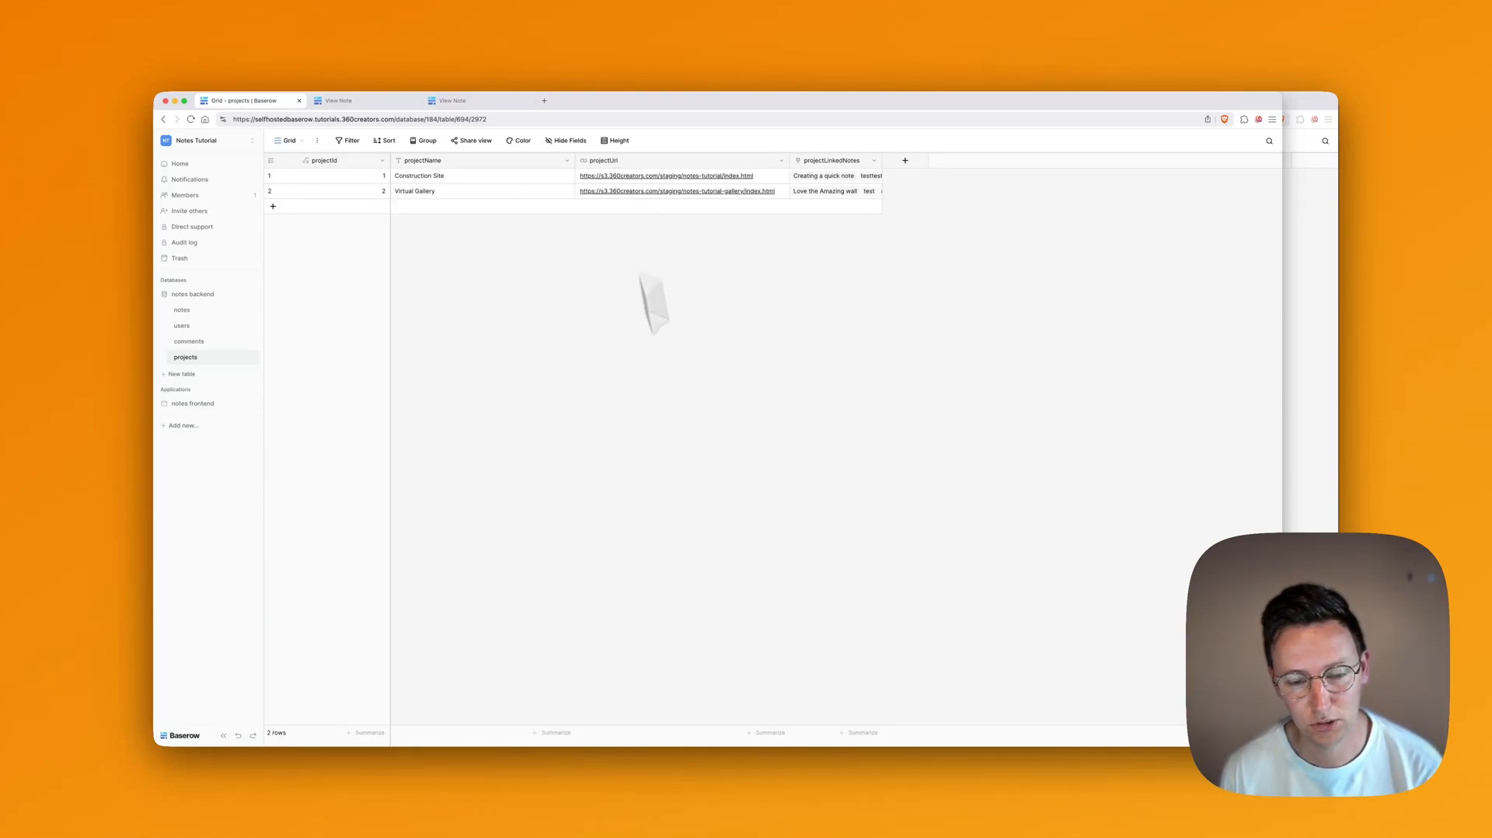
mouse_move(733, 746)
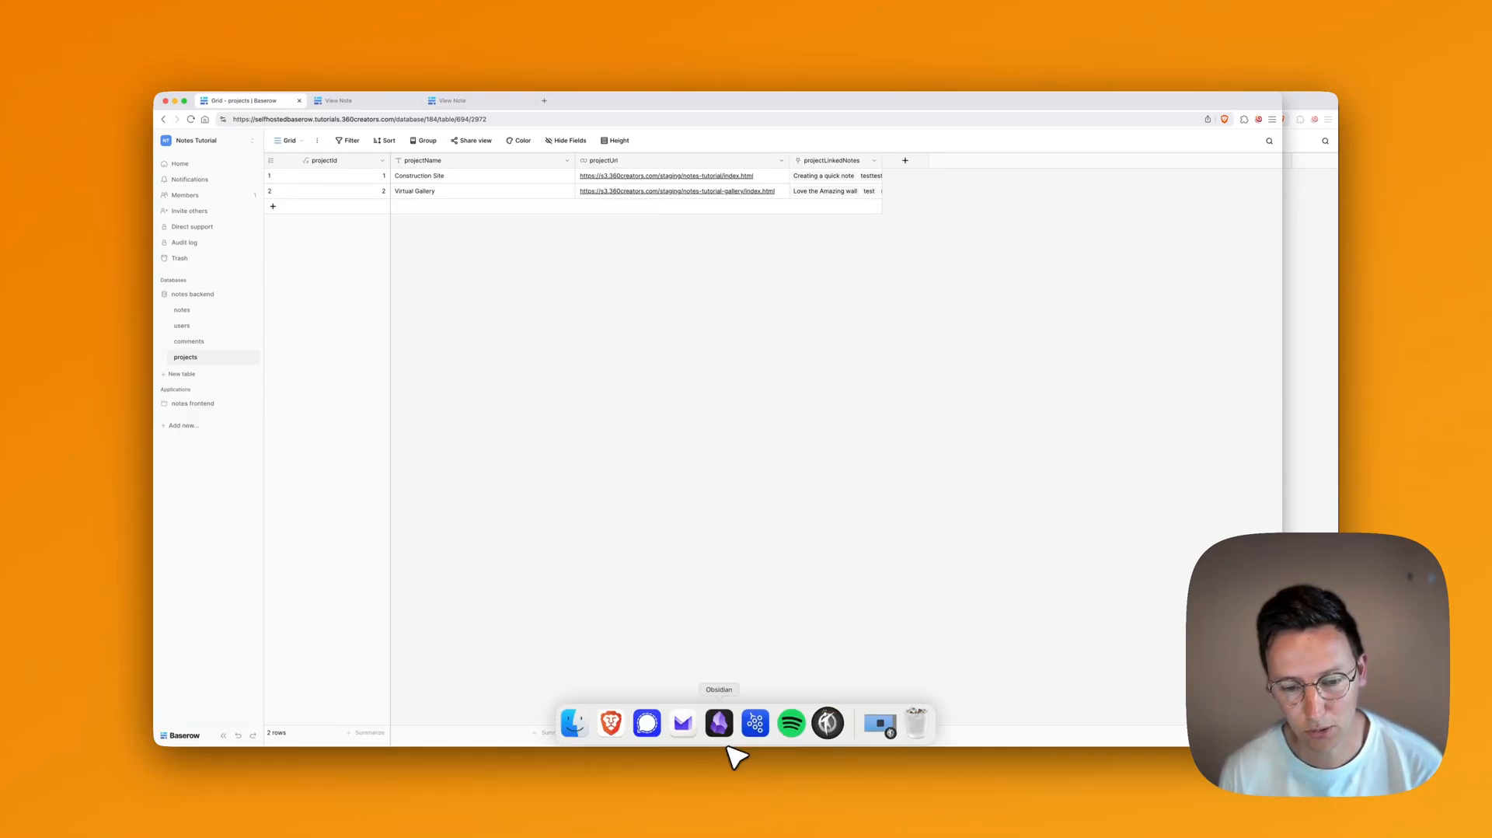
click(829, 738)
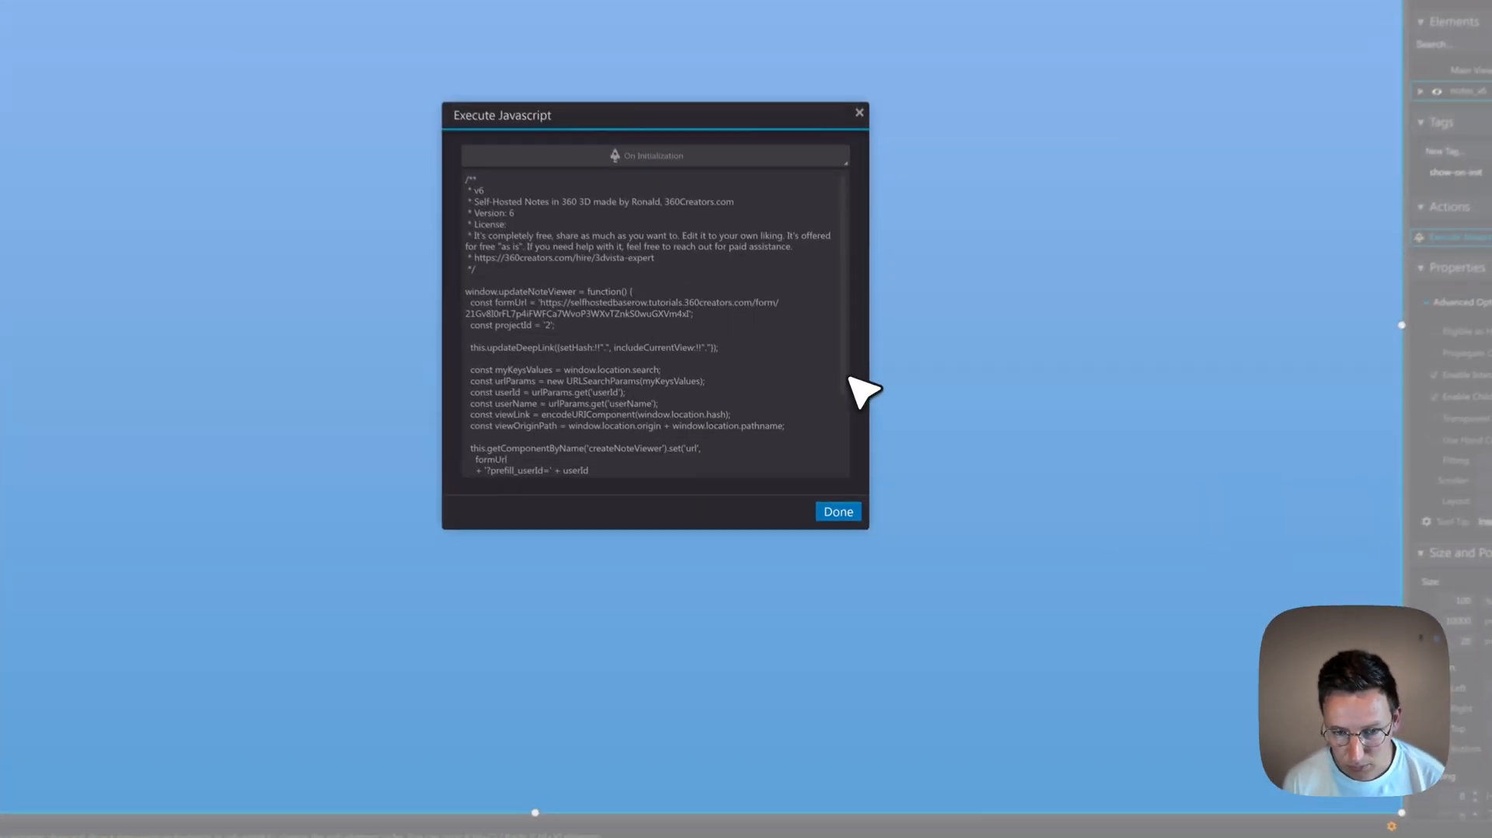
Step: Copy the name 'viewOriginPath' from the const viewOriginPath line of the Execute Javascript script
scroll(843, 474, down, 3)
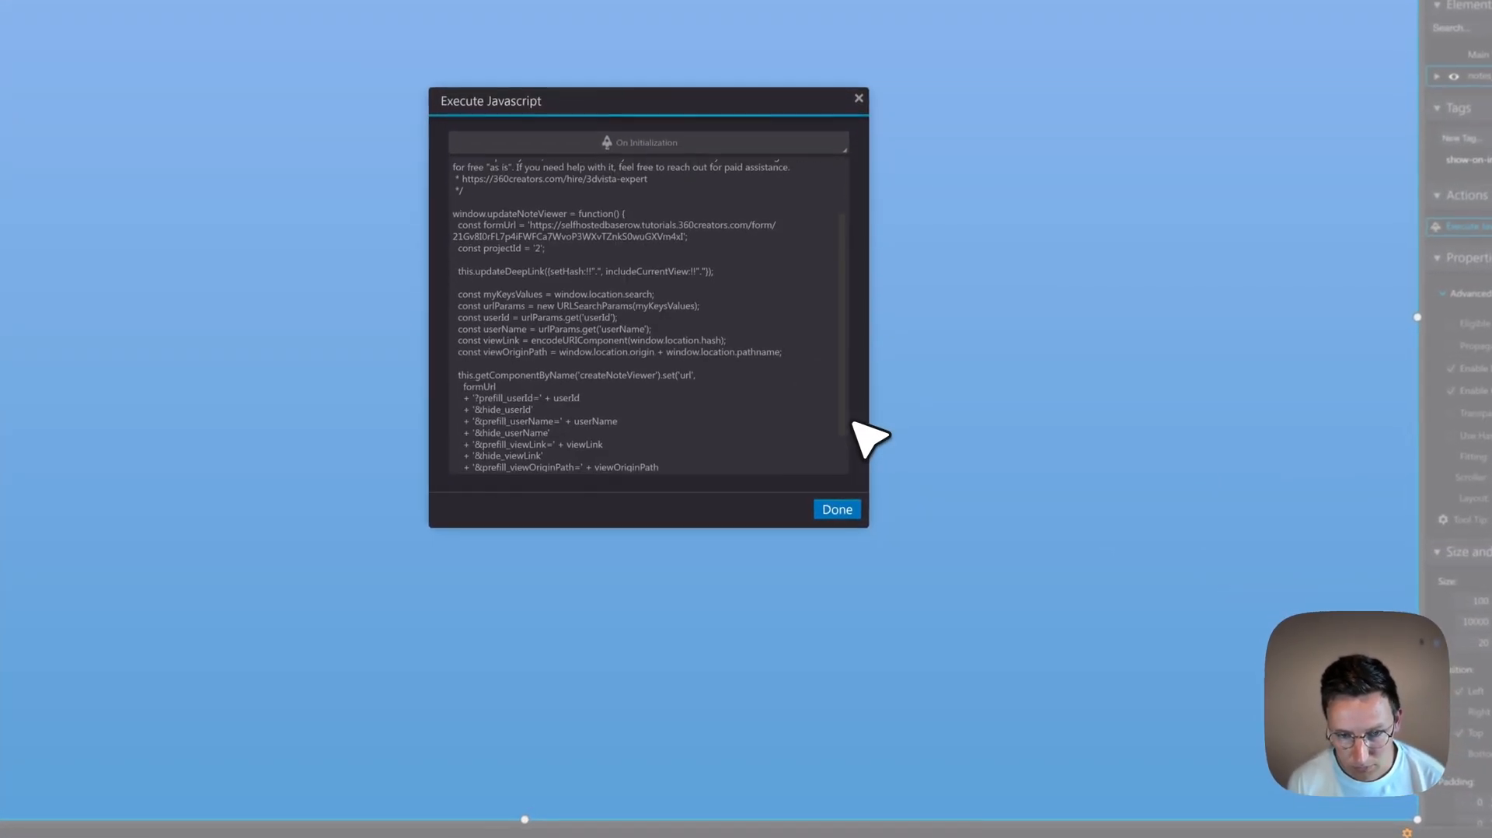
double_click(513, 351)
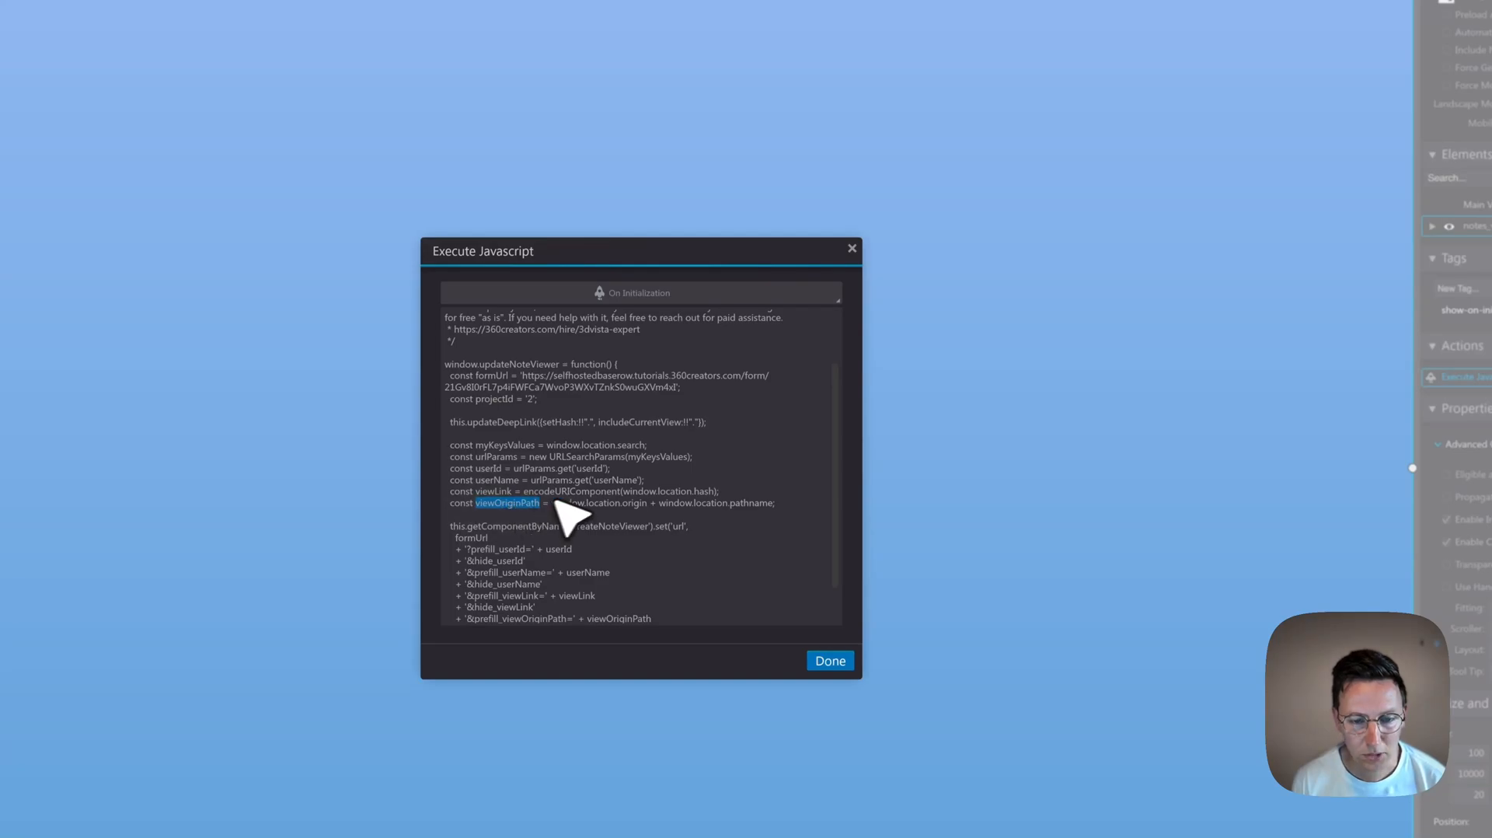
key(super+c)
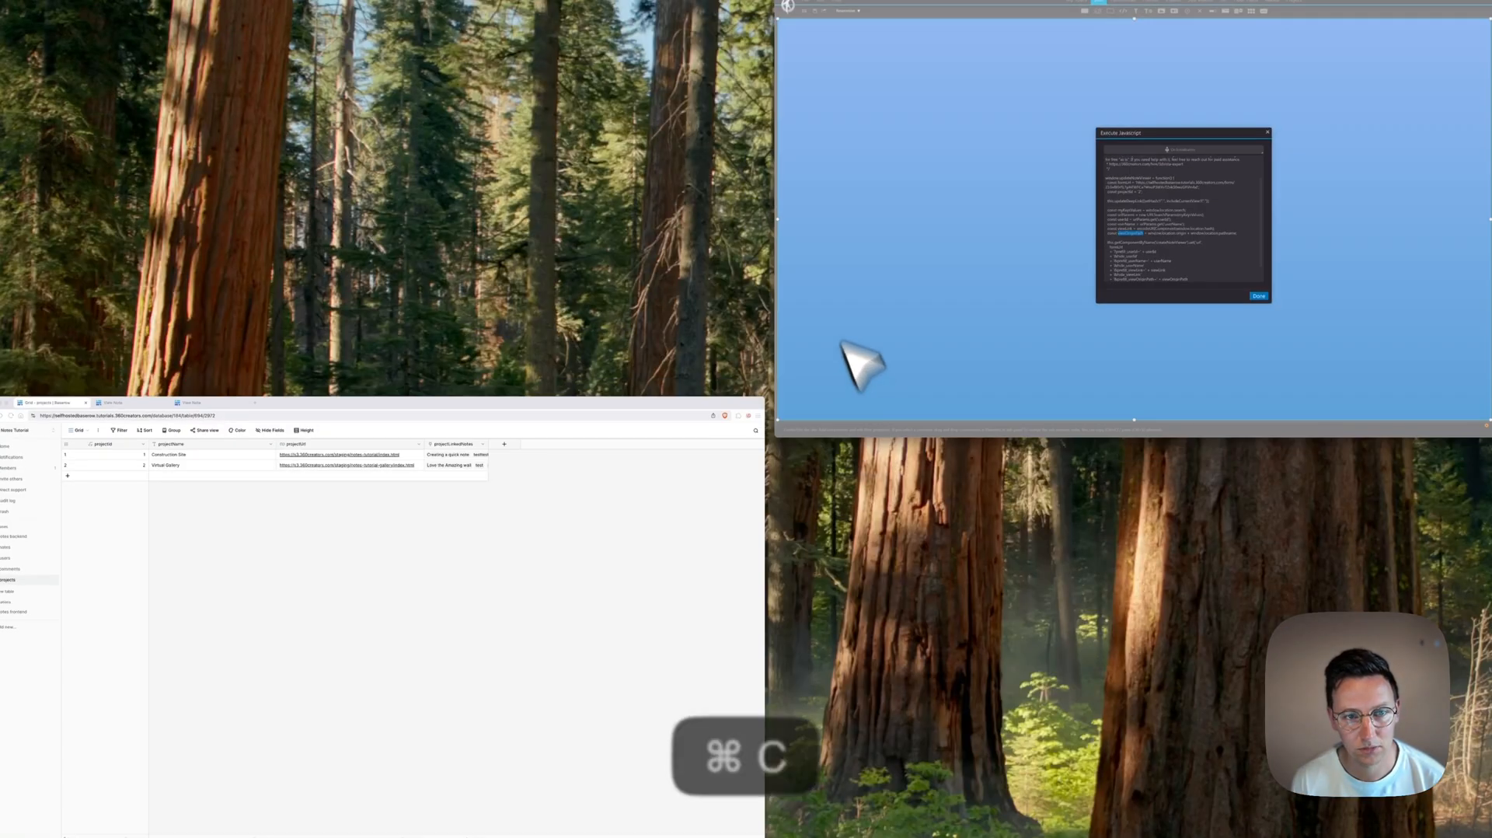
Step: Add a single line text field named viewOriginPath to the notes table
click(308, 584)
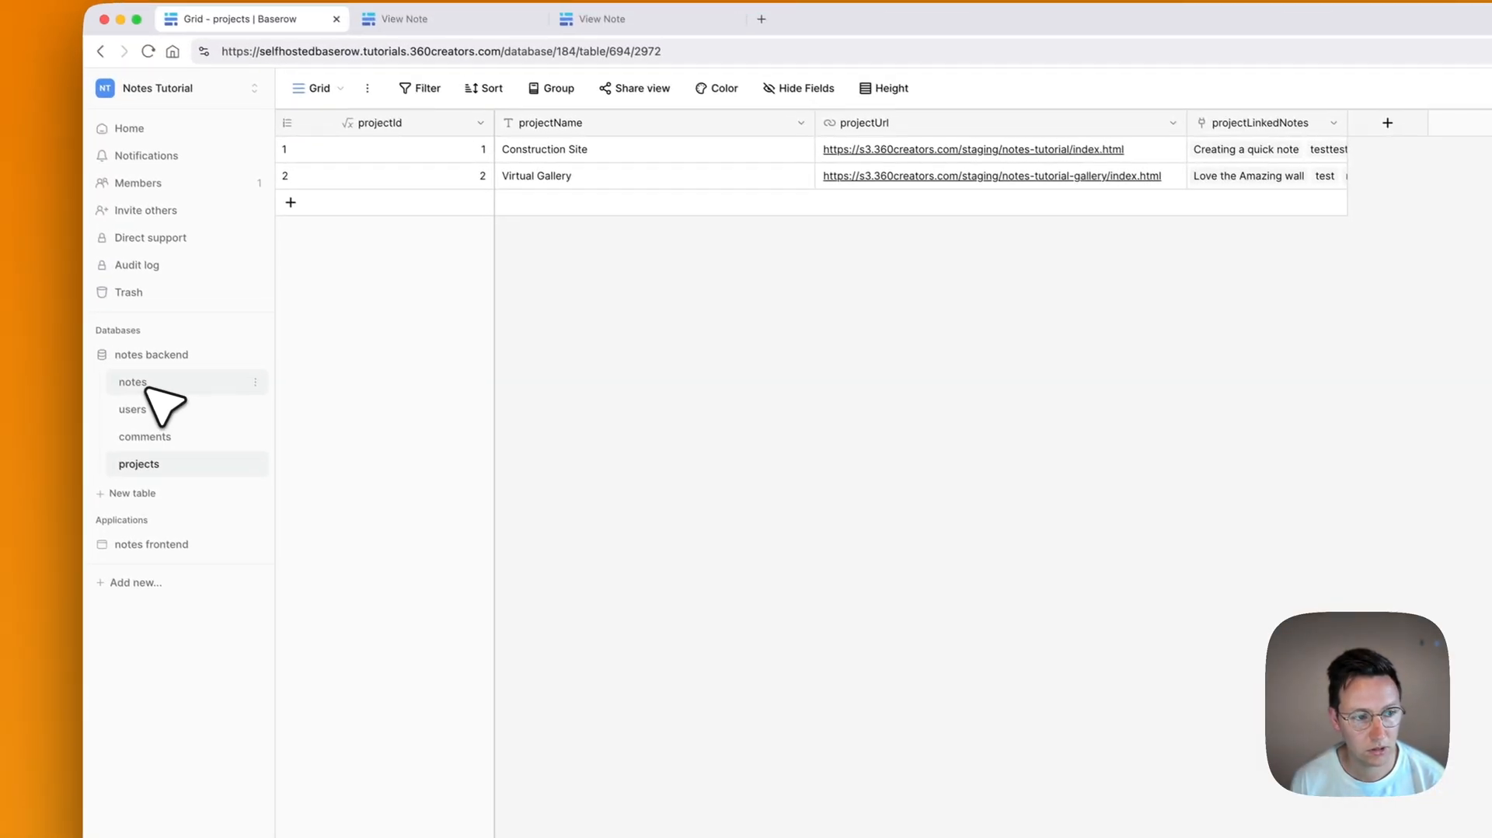
click(146, 388)
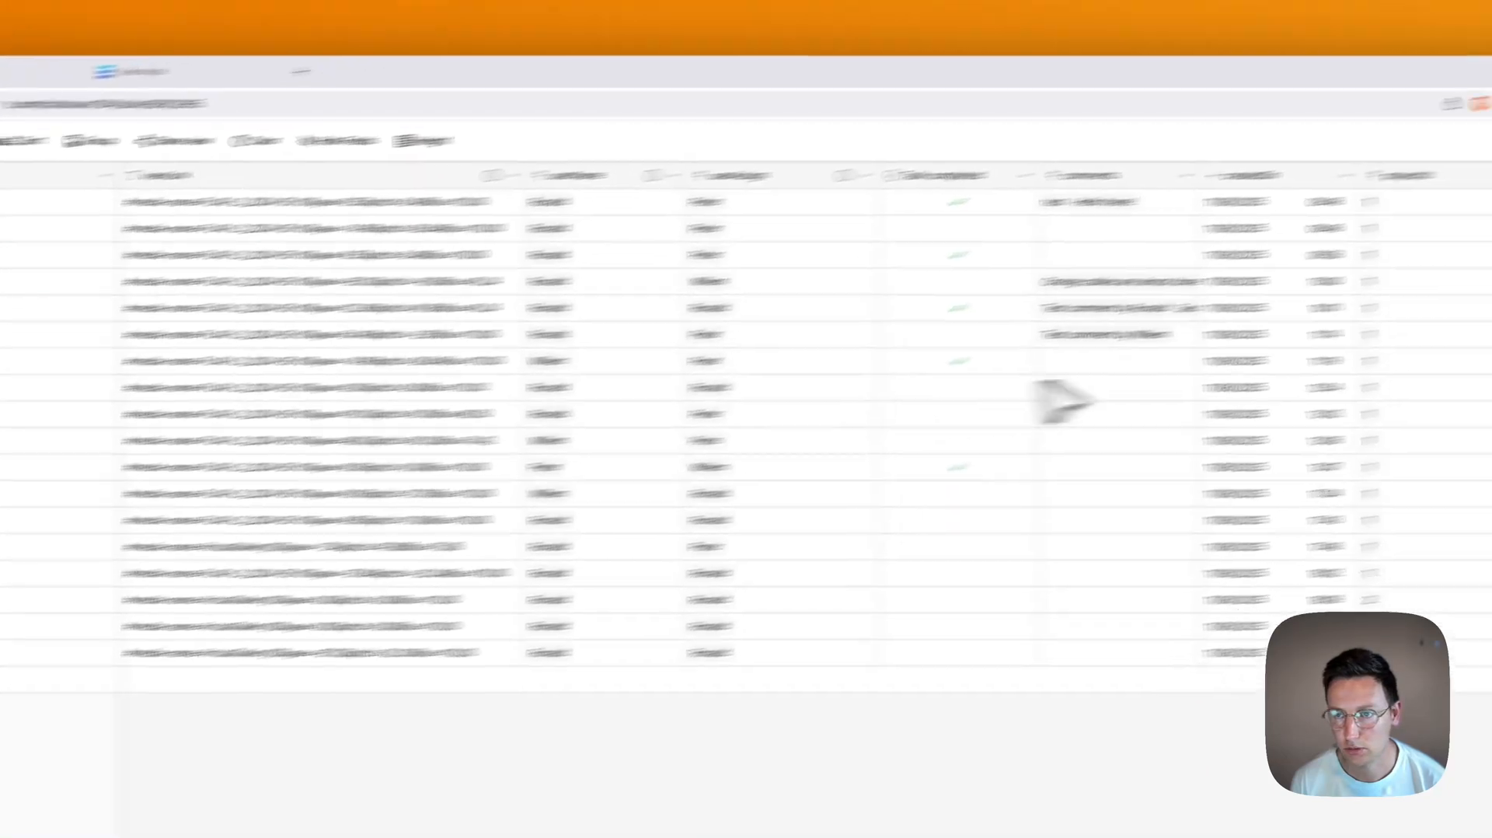
click(1180, 211)
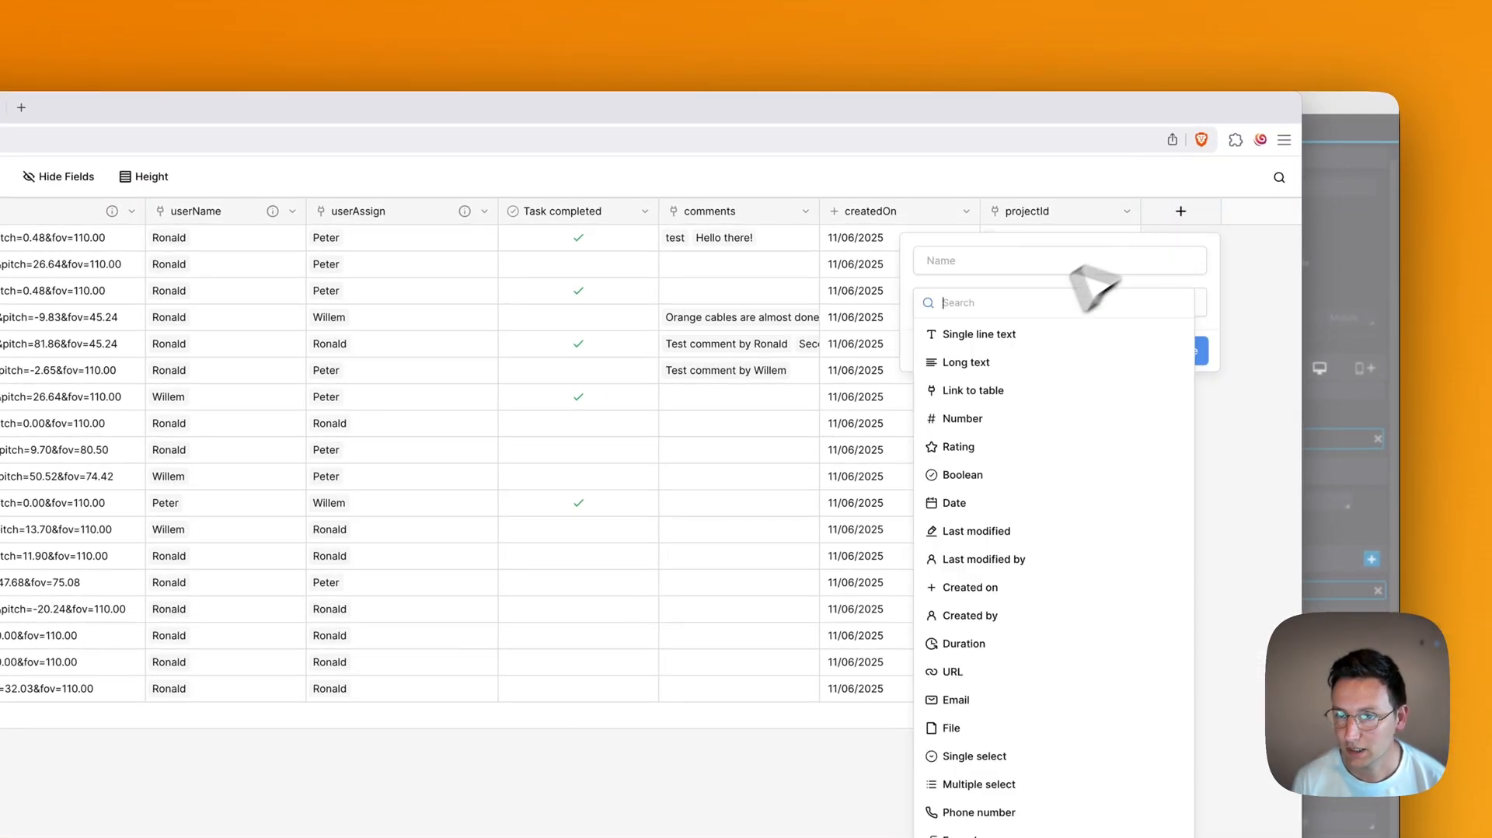
click(977, 335)
click(1002, 265)
key(super+a)
key(super+v)
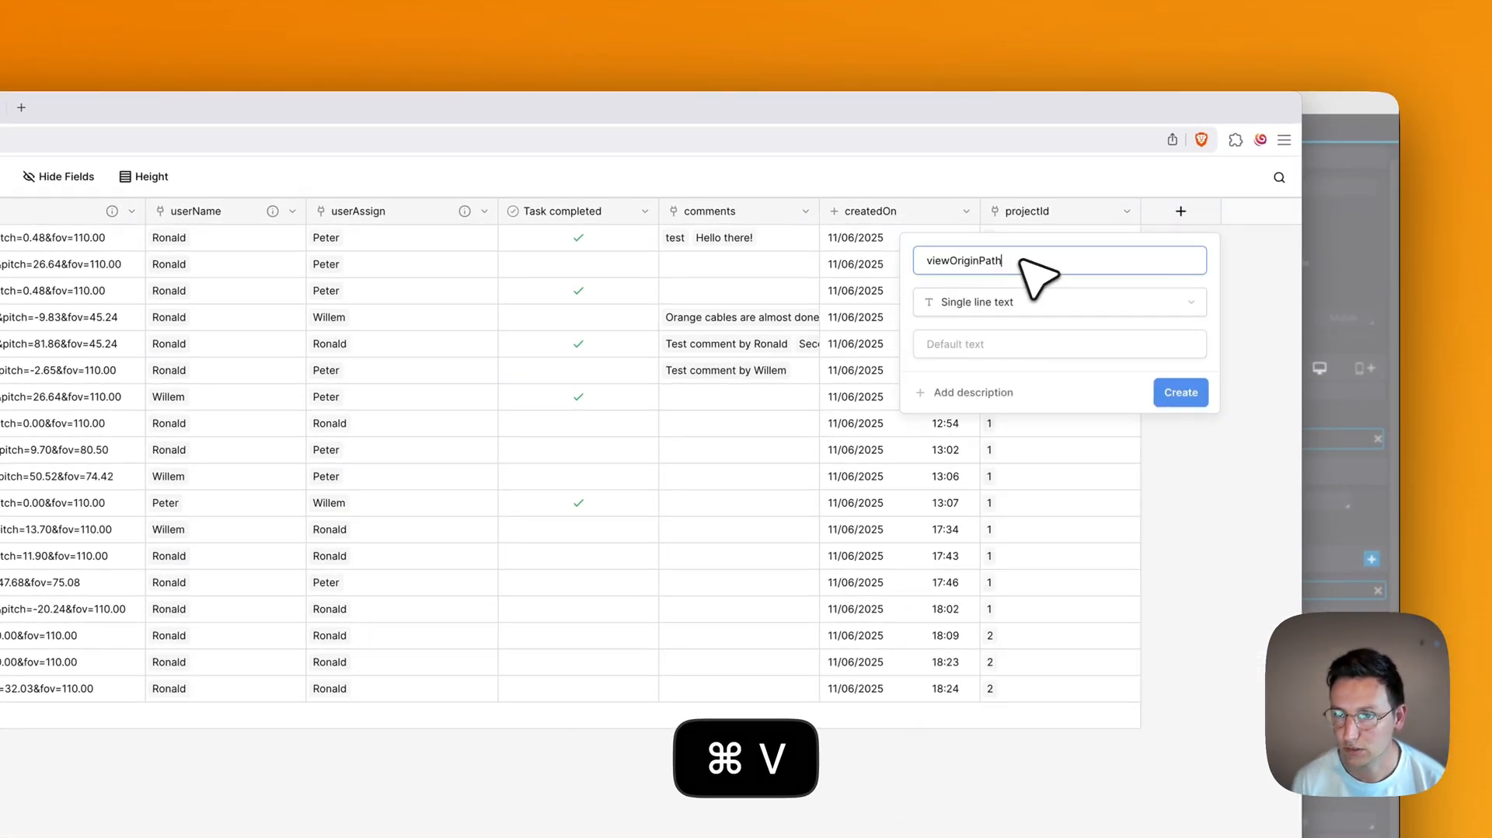
click(1027, 280)
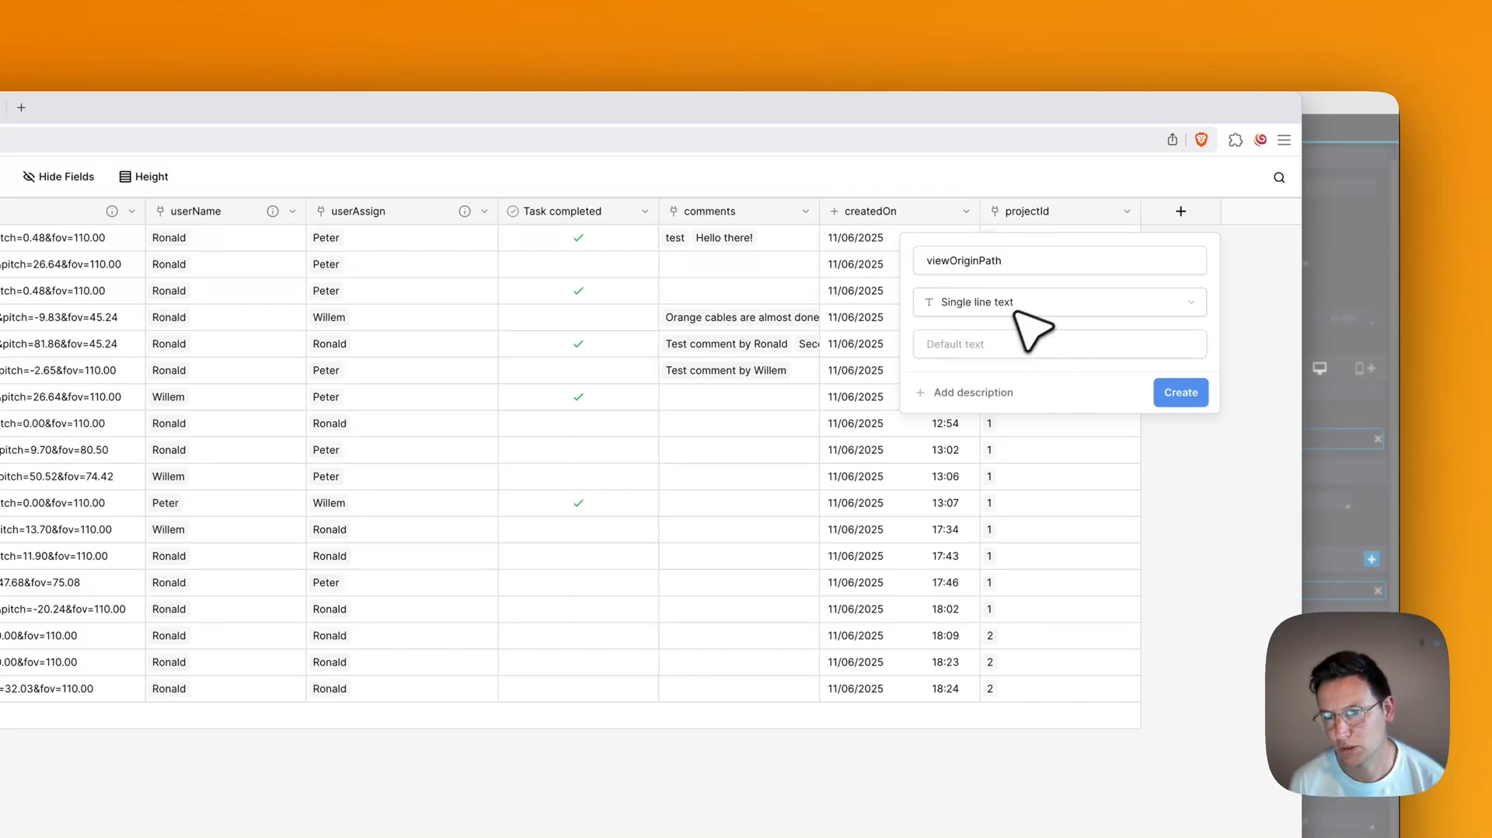
click(1187, 395)
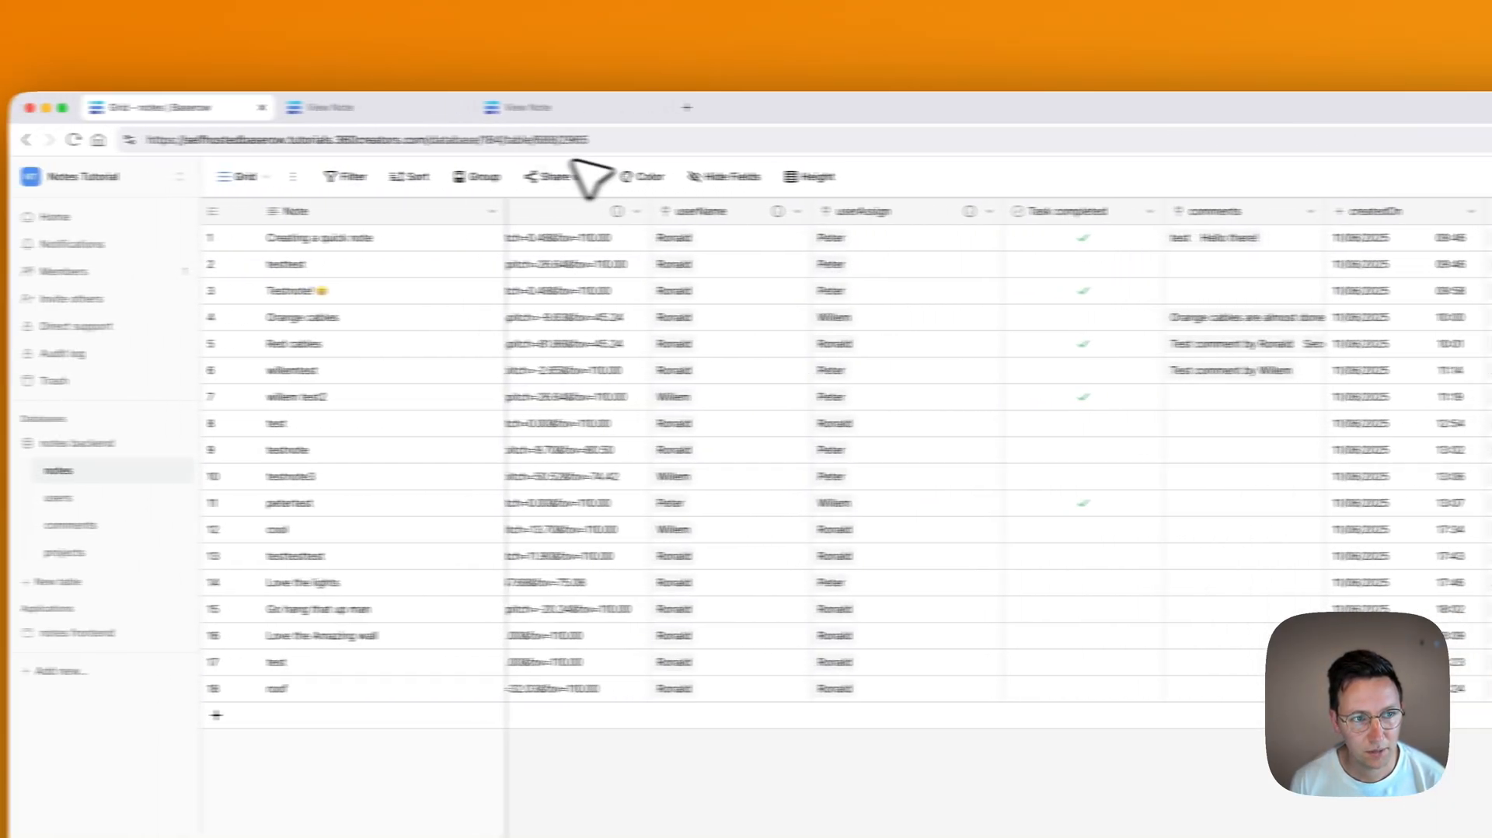
Step: Add the viewOriginPath field to the Add new note form, then return to the View Note page
click(261, 177)
click(282, 293)
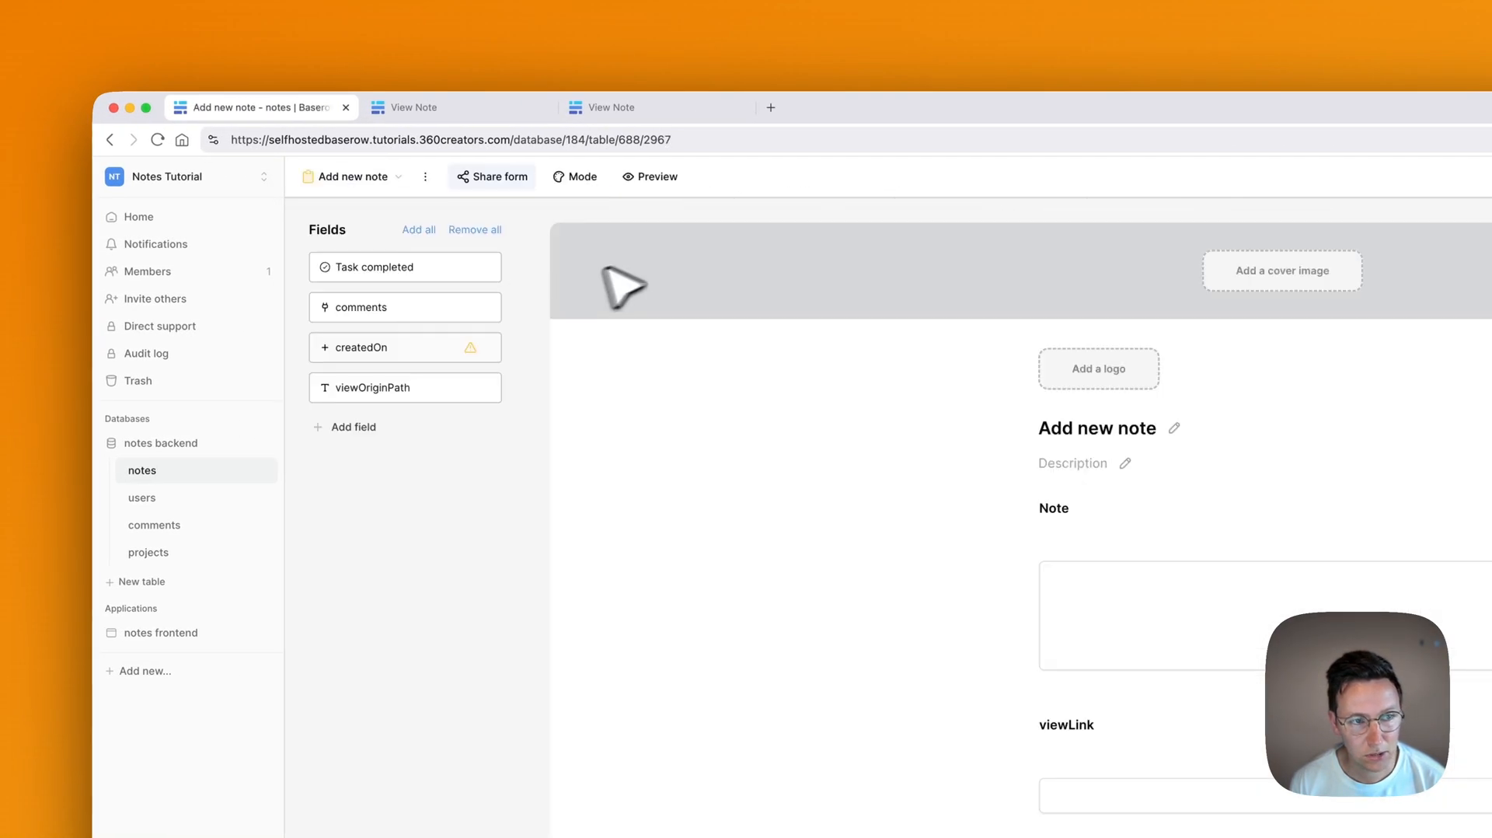
click(455, 387)
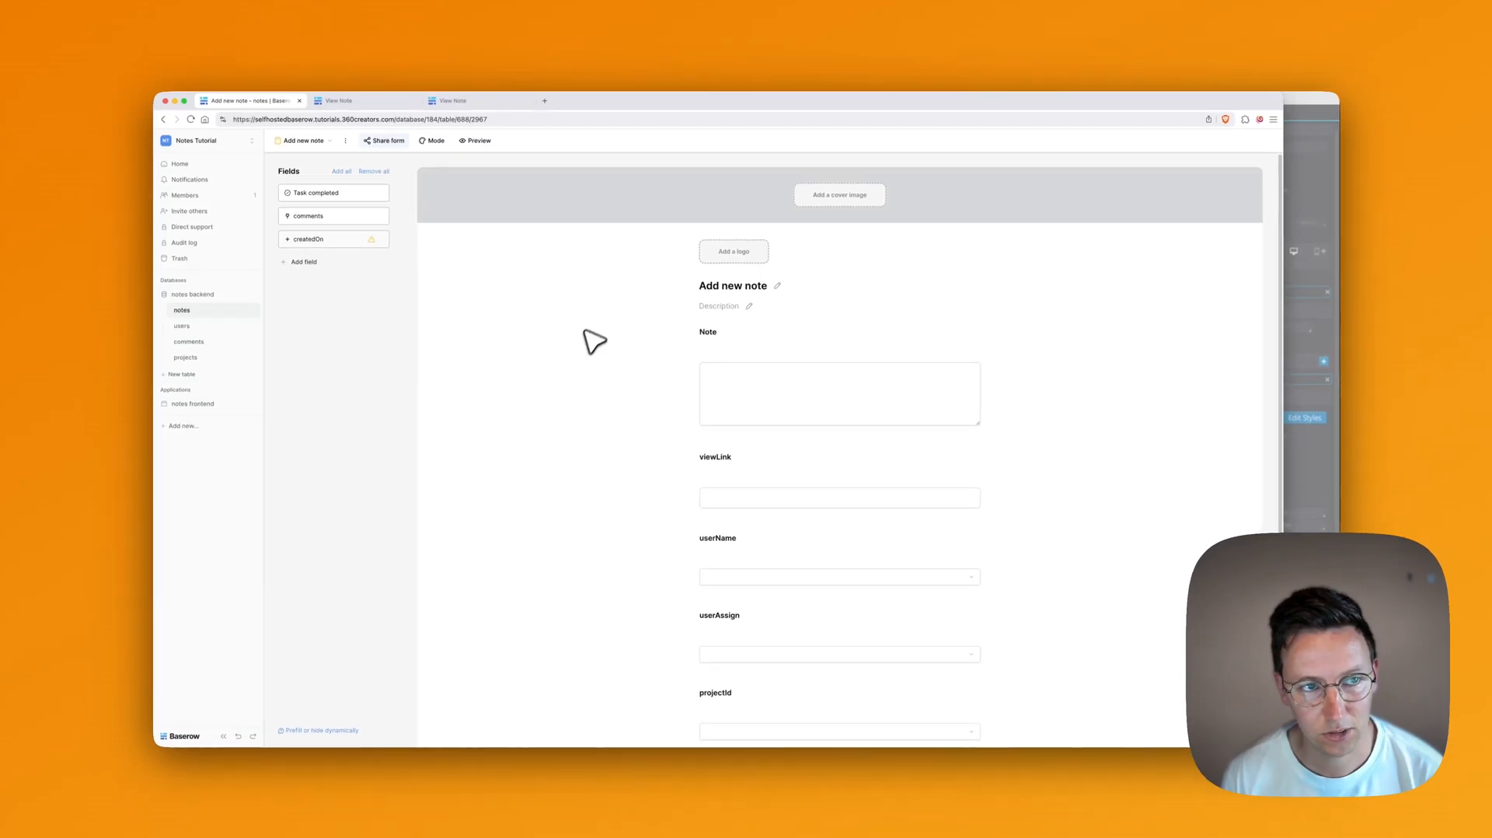
click(460, 102)
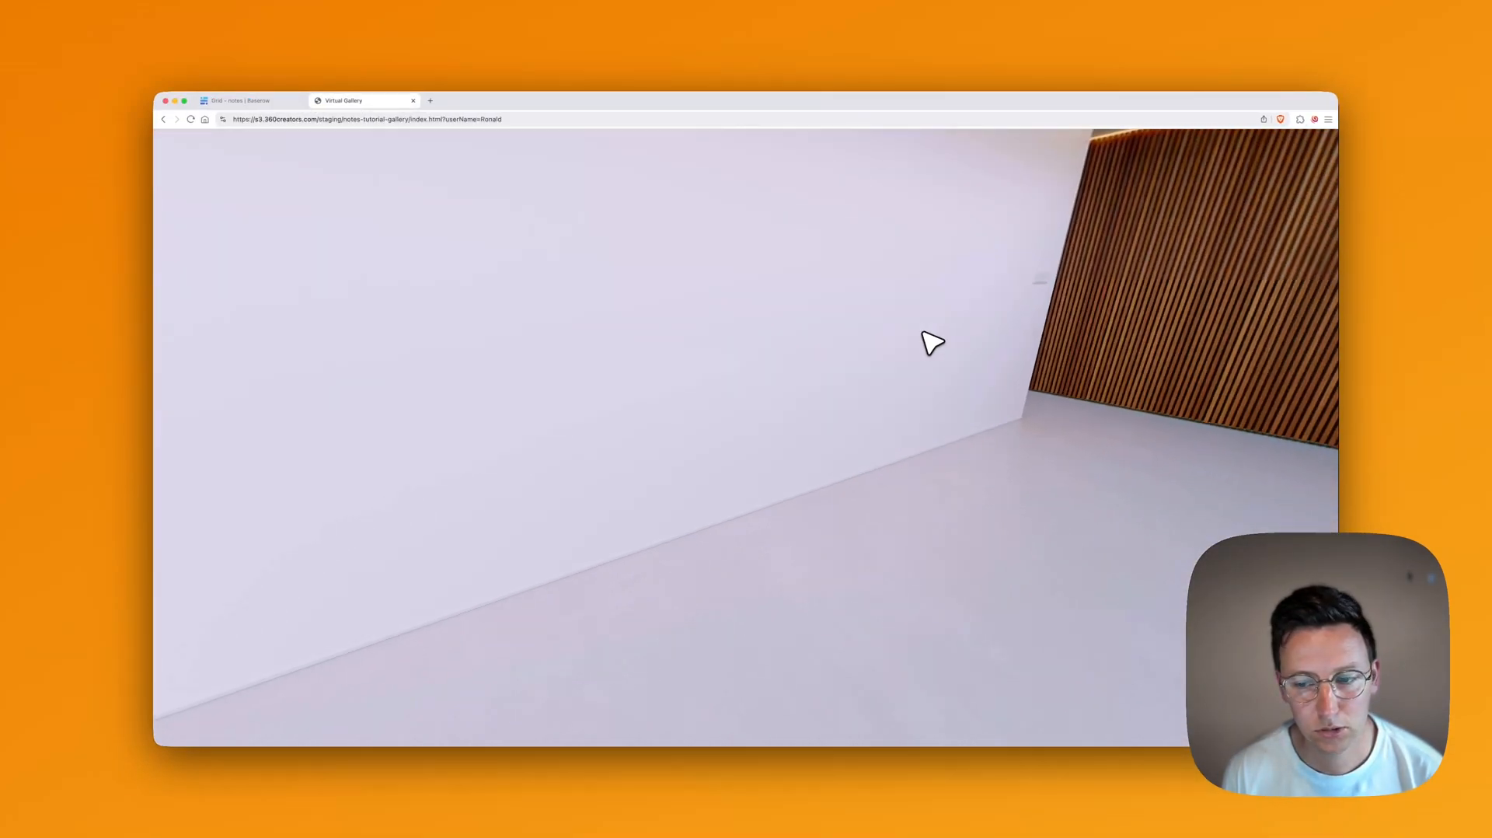
Step: Turn the gallery view toward the curtained window and capture it as a new note
drag(923, 333, 482, 441)
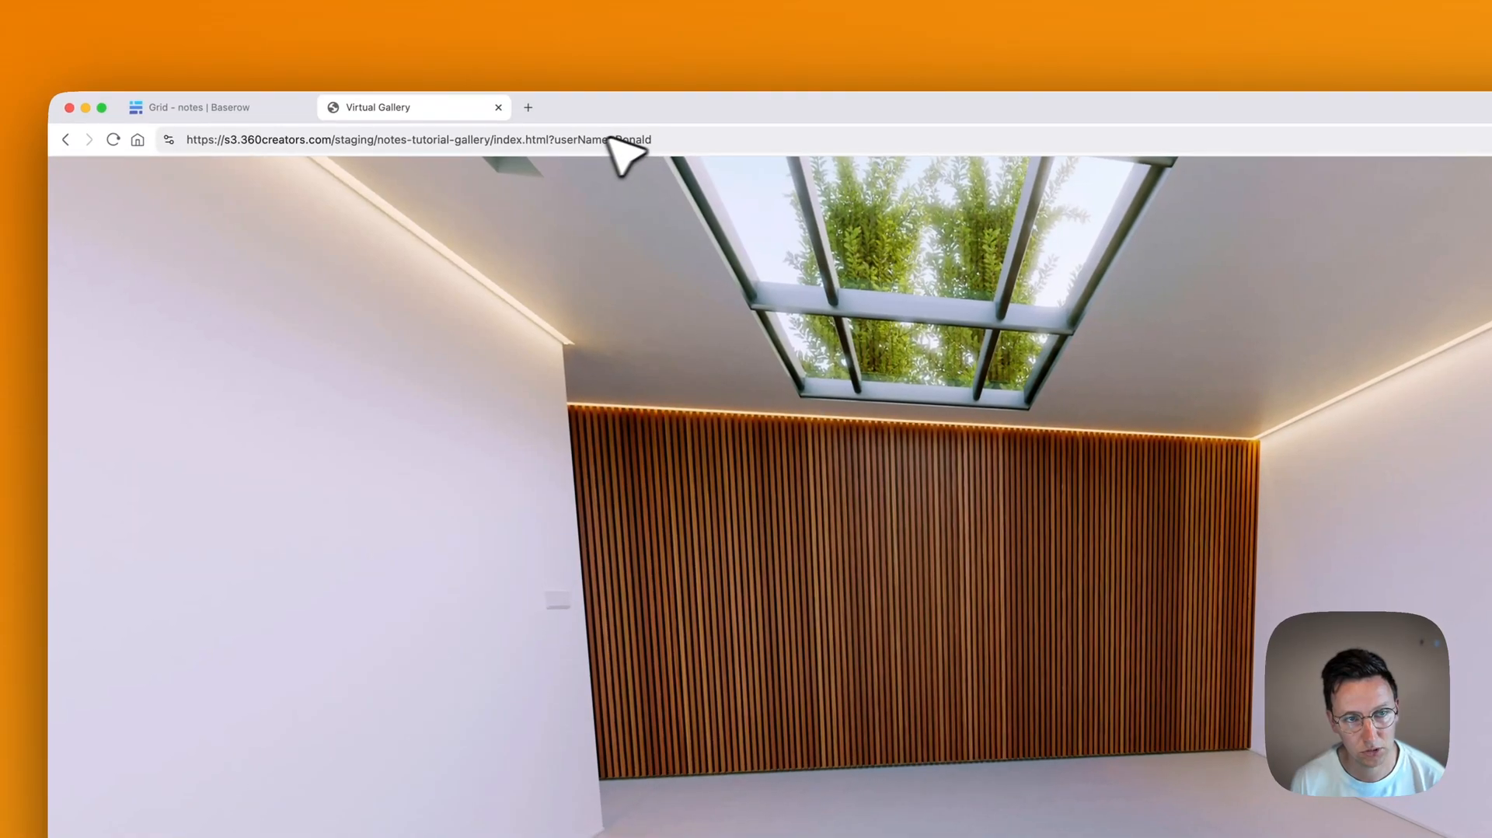
drag(1197, 381, 435, 342)
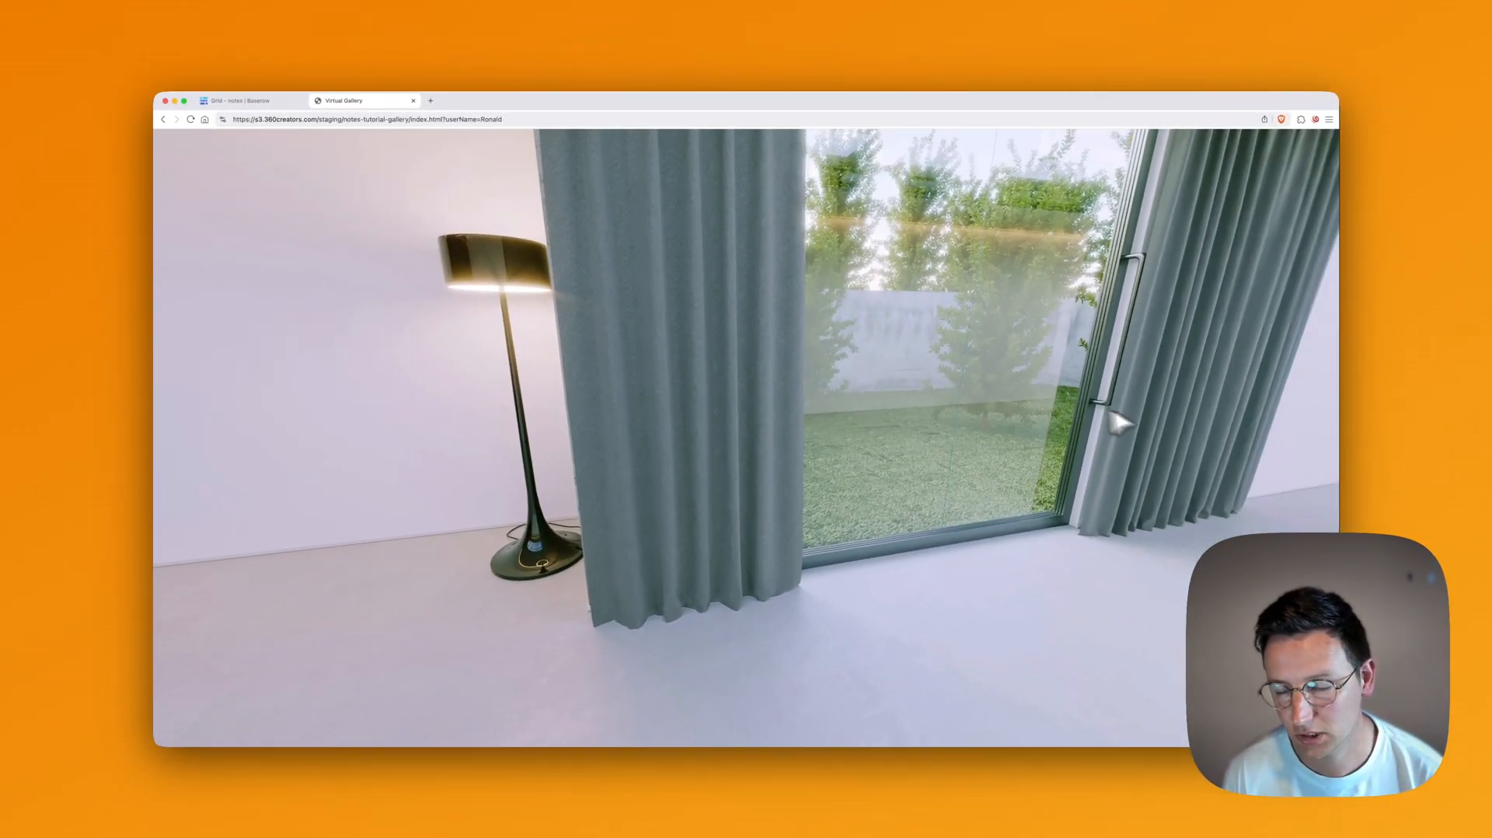
drag(1116, 417, 933, 469)
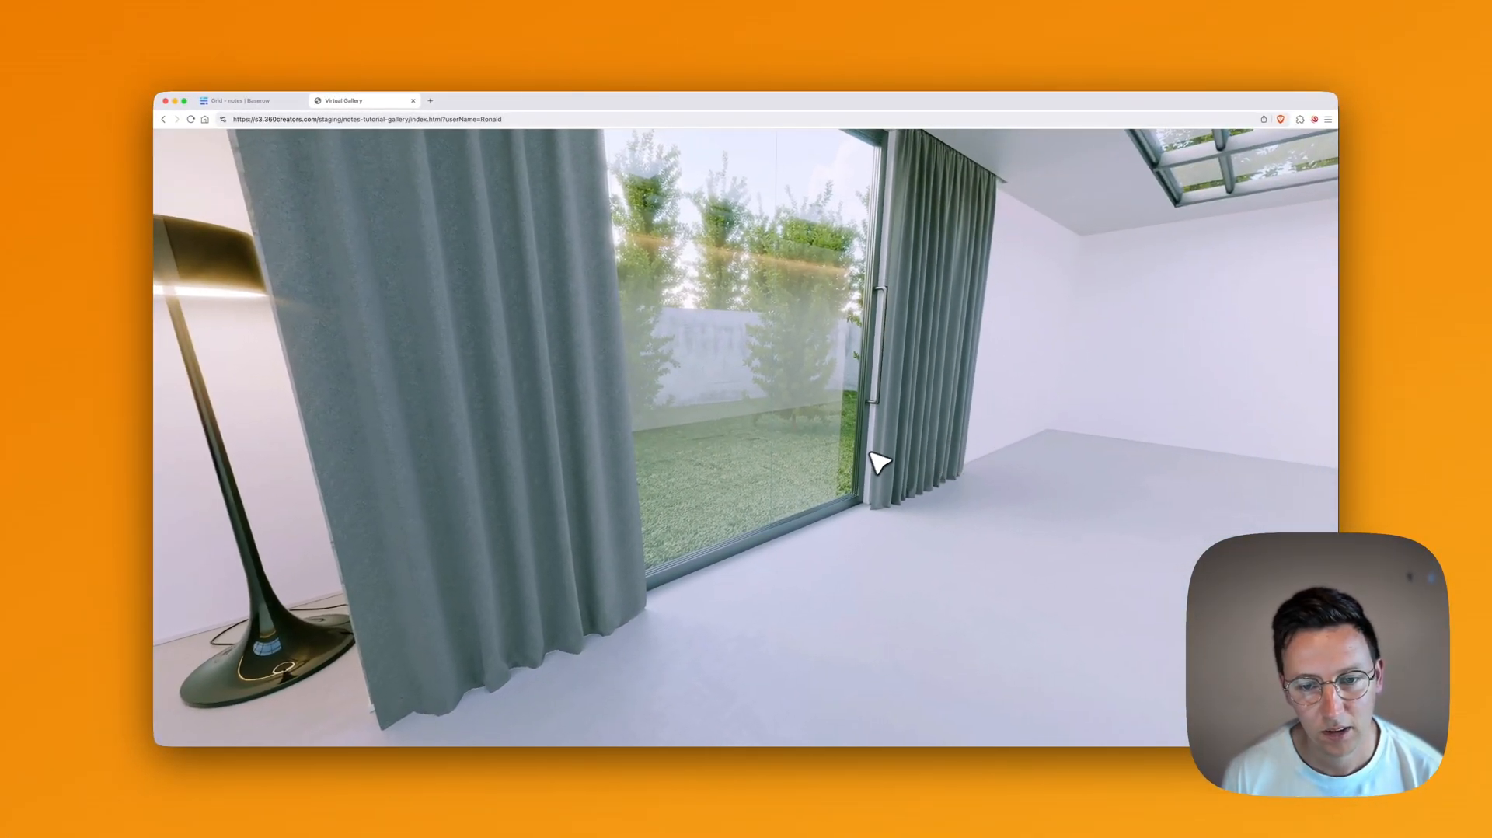
click(1315, 723)
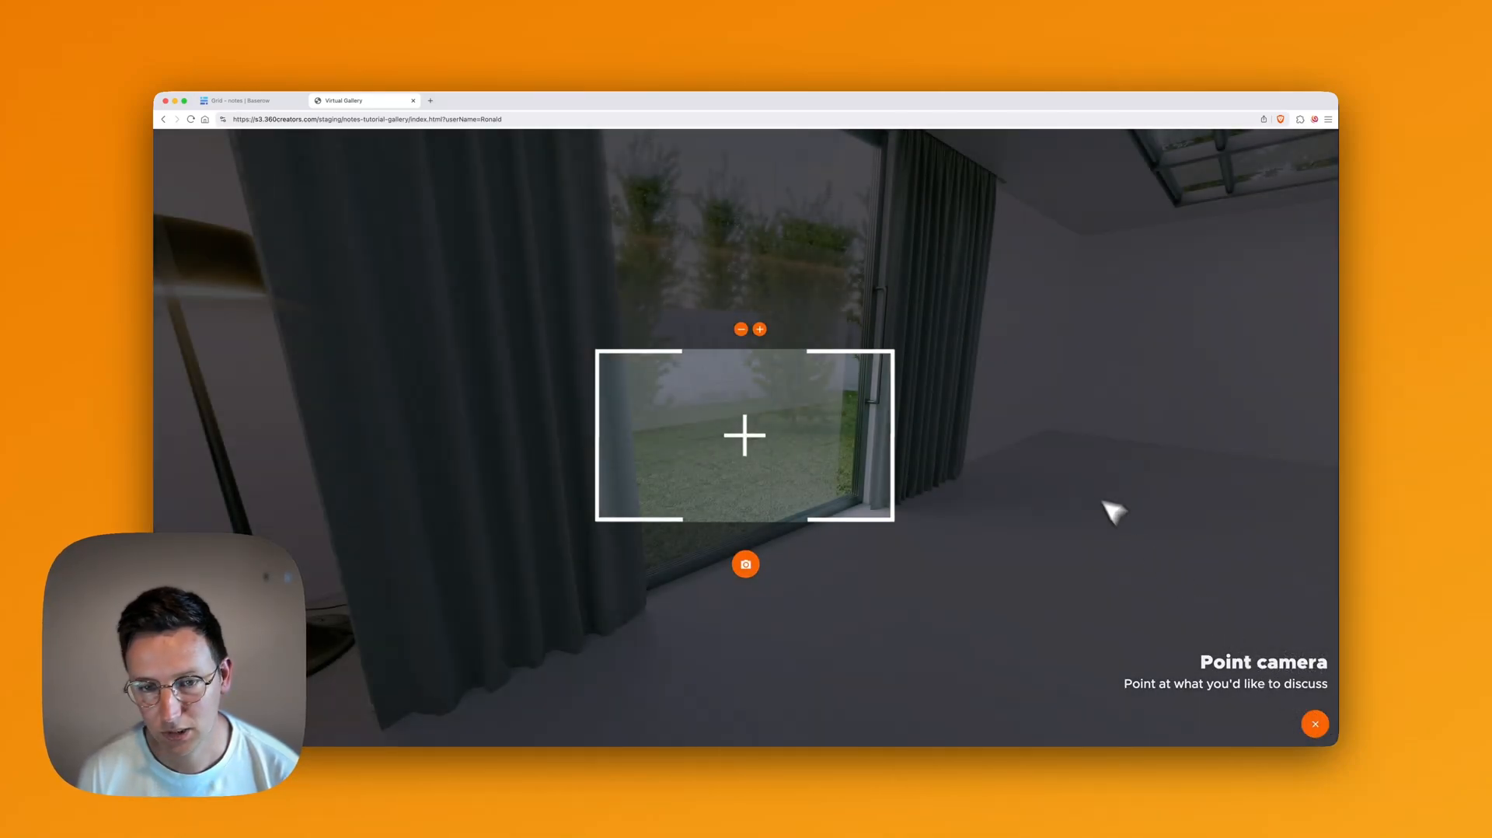
drag(1113, 513, 946, 493)
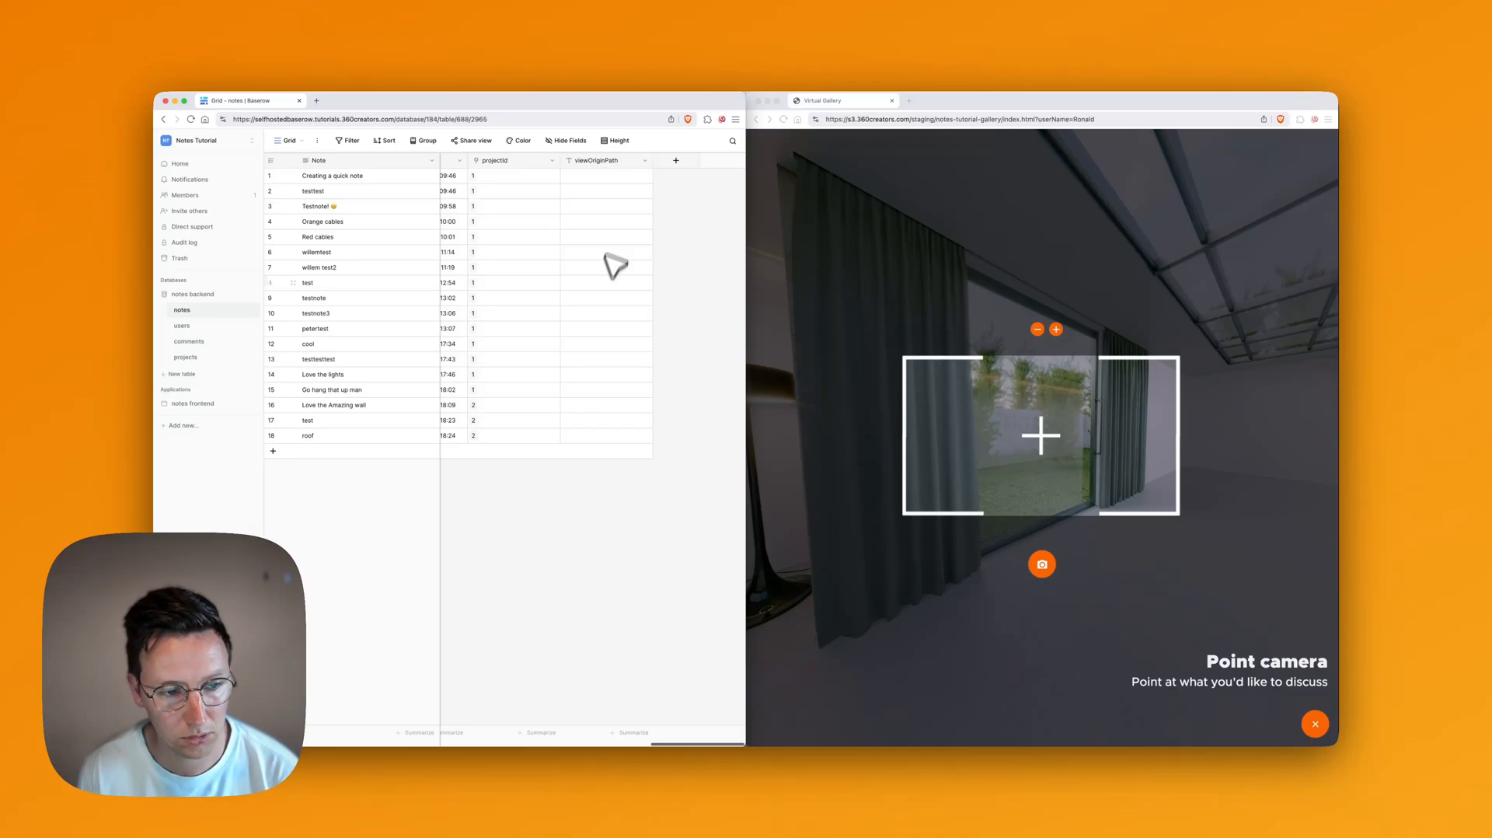
click(986, 344)
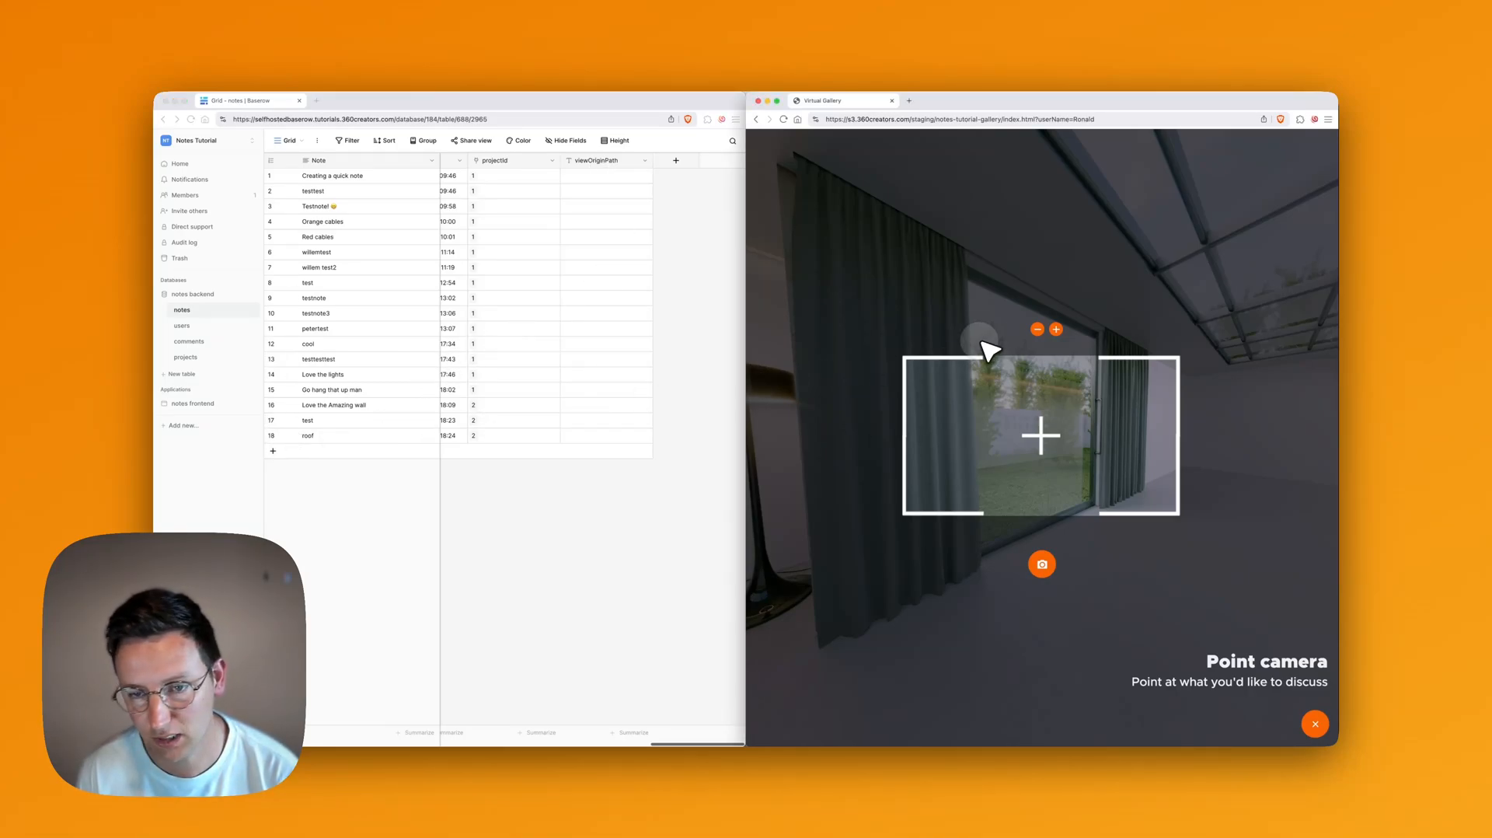
click(1042, 564)
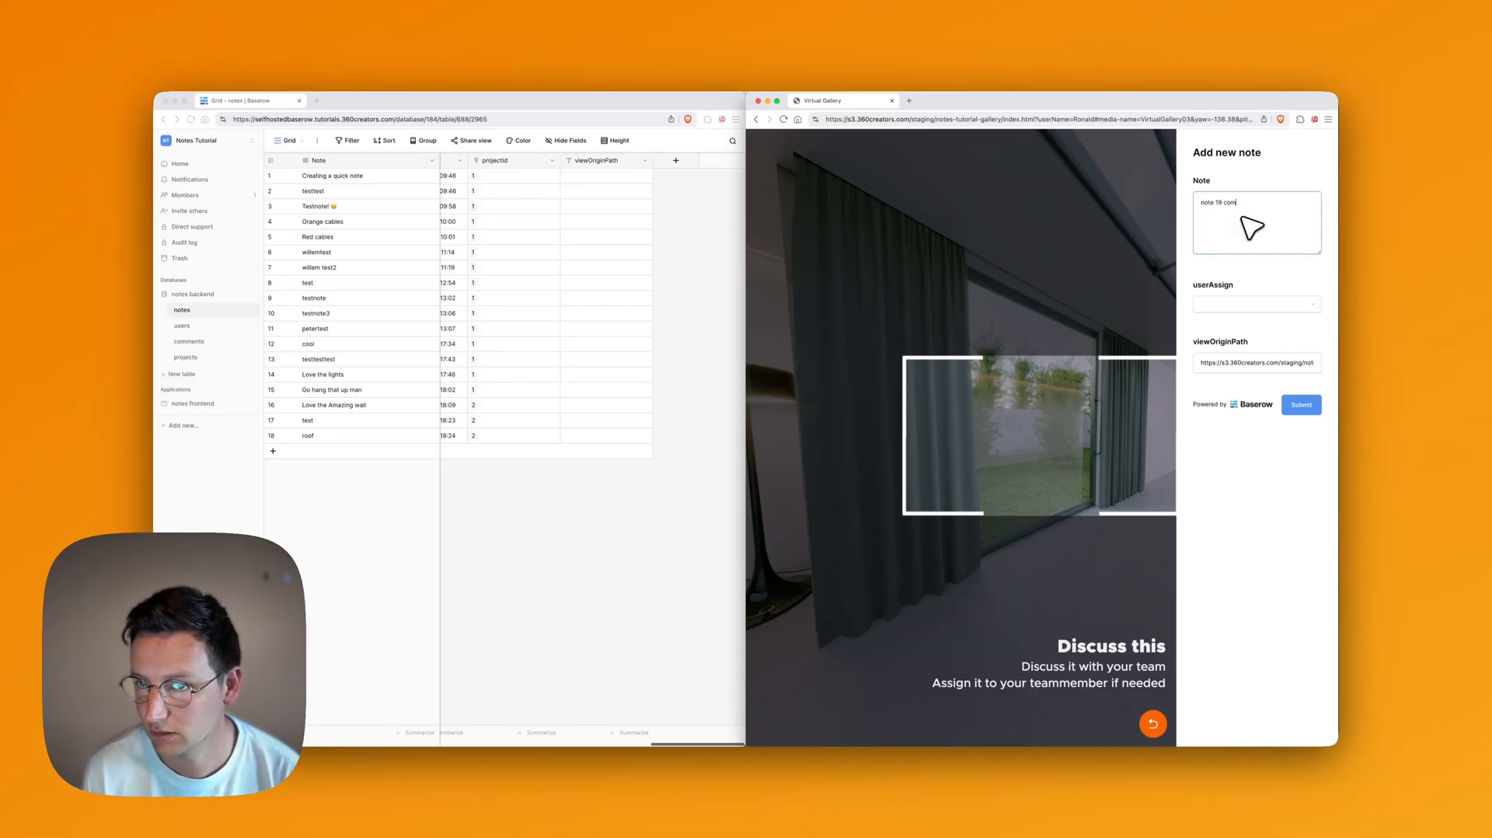
Step: Change the note text to 'note 19 is here', assign it to a user, and submit it
key(BackSpace)
key(BackSpace)
key(BackSpace)
text(is h)
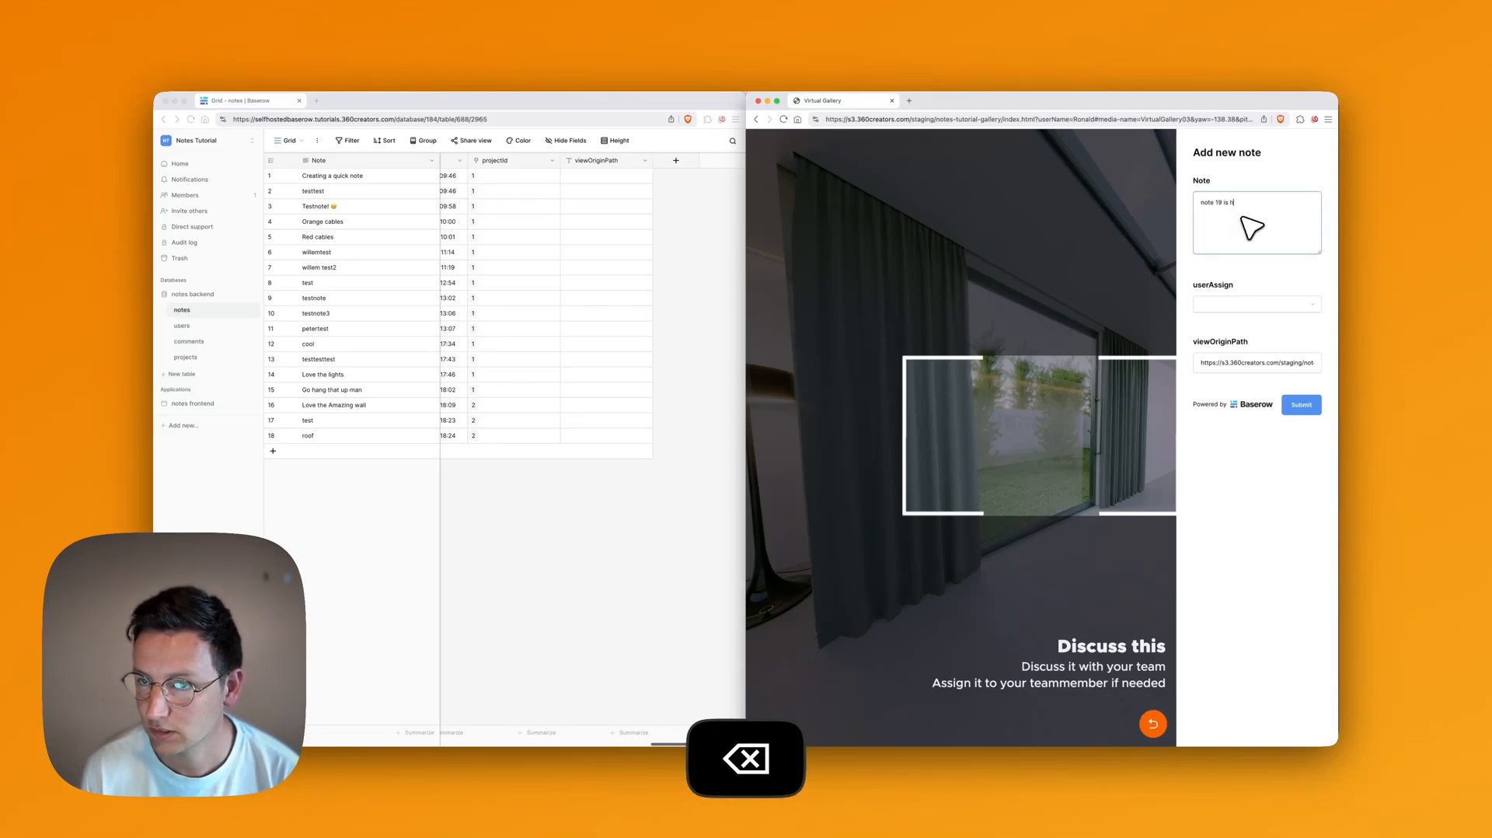
text(ere)
click(1253, 305)
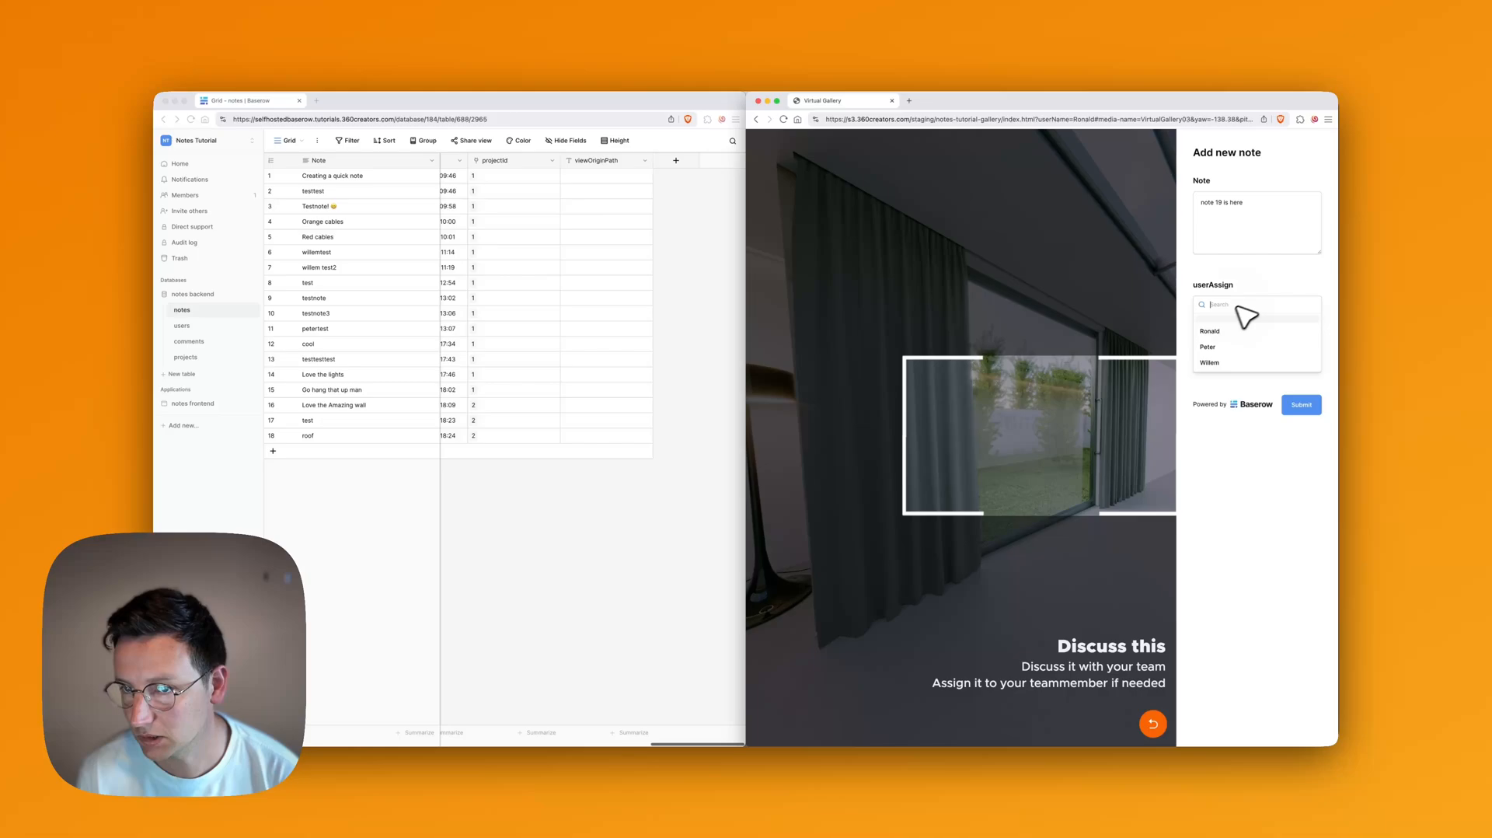
click(1217, 350)
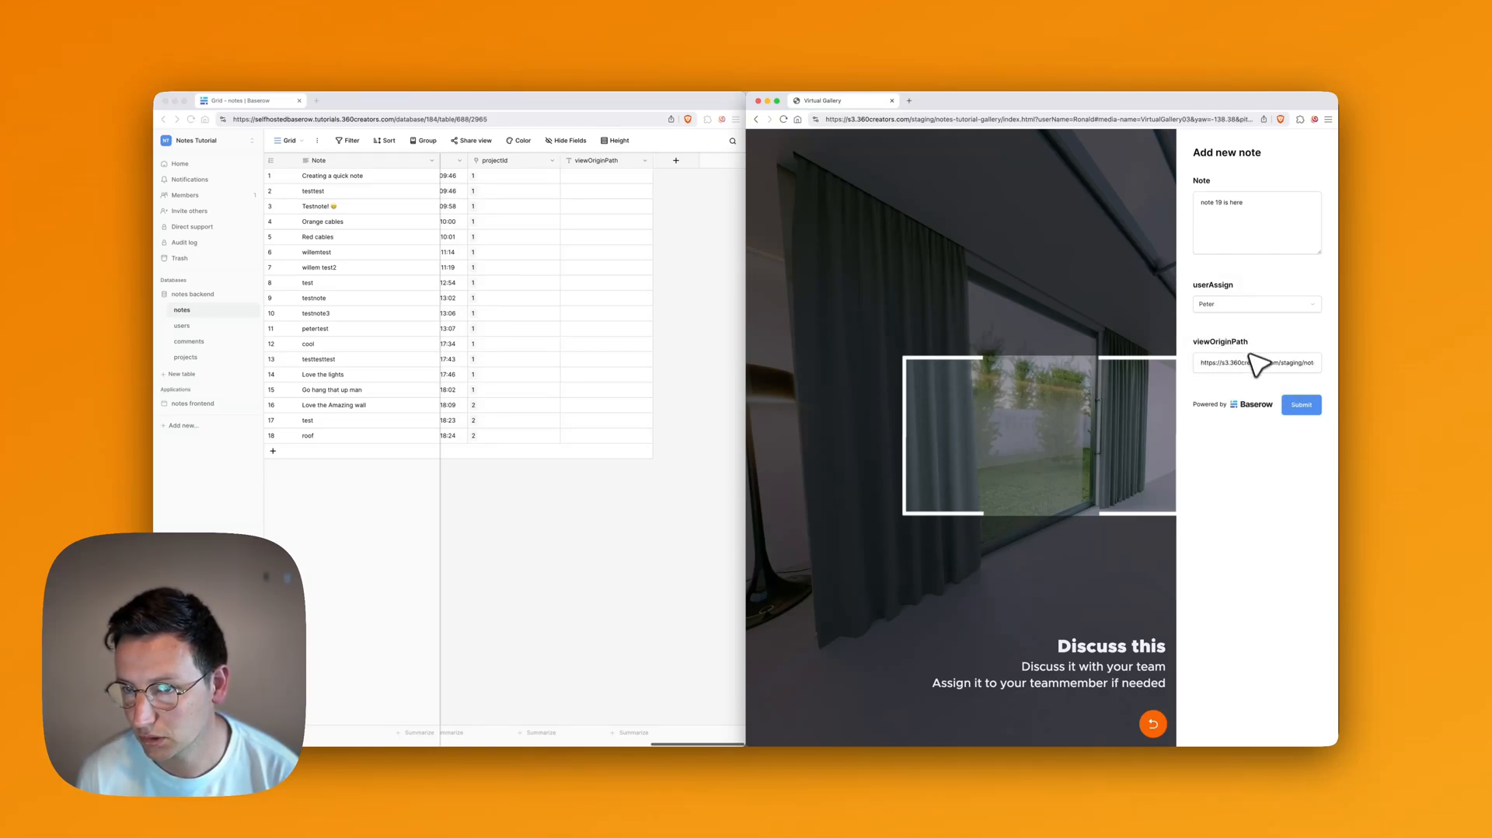
drag(1302, 364, 1156, 362)
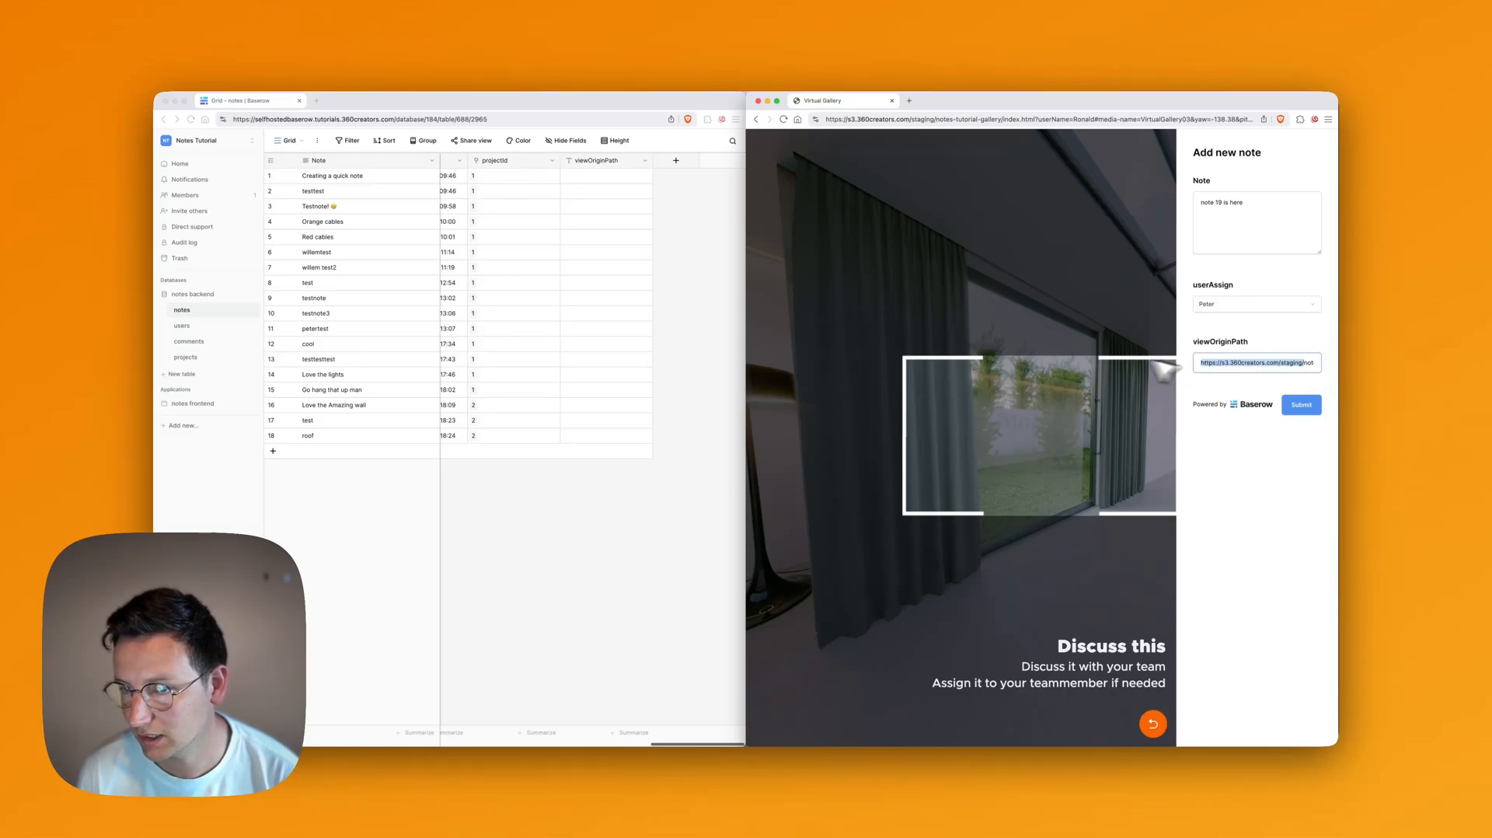
click(1256, 511)
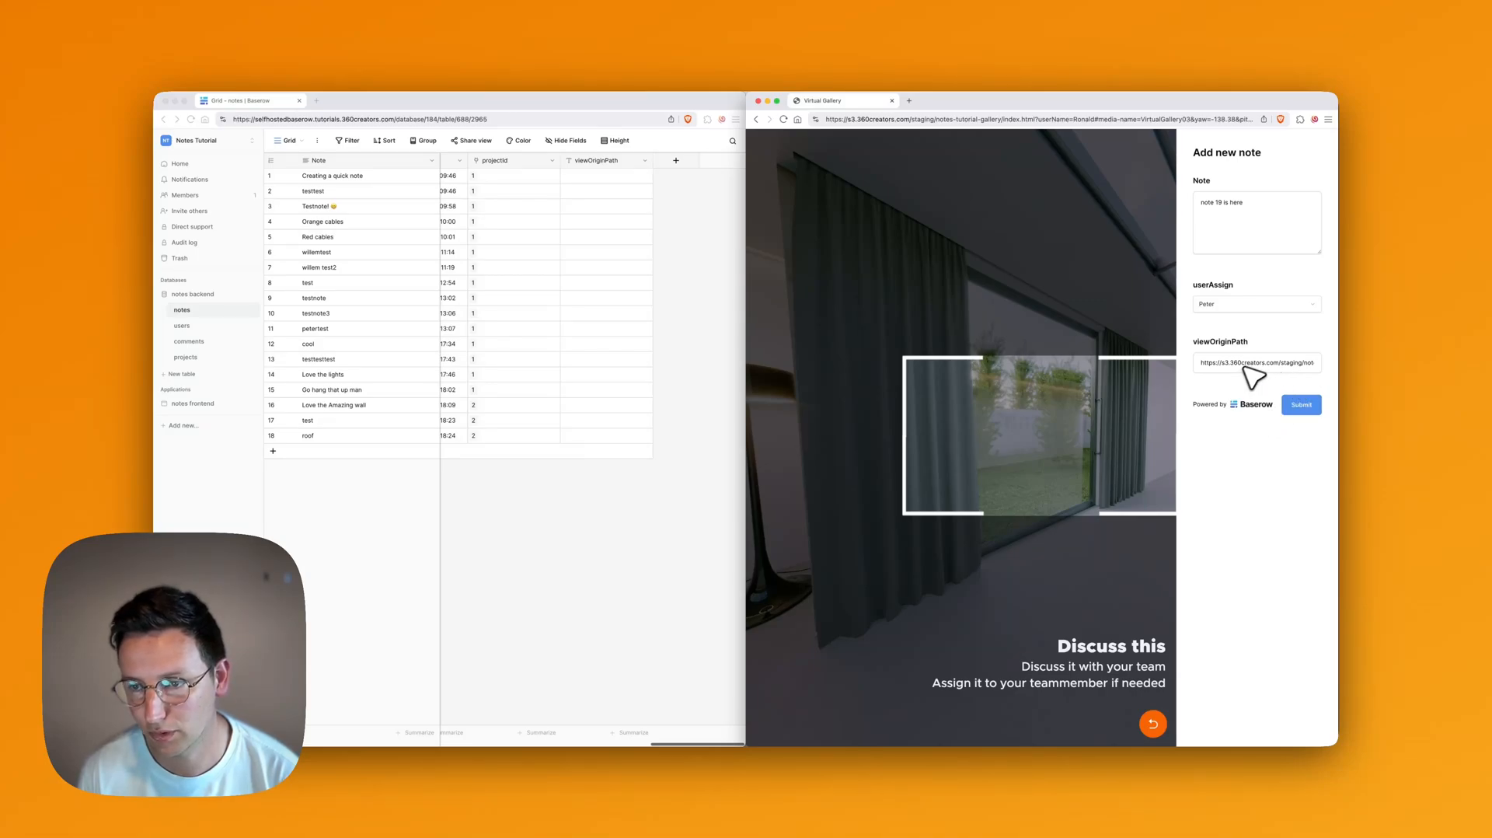
click(1314, 410)
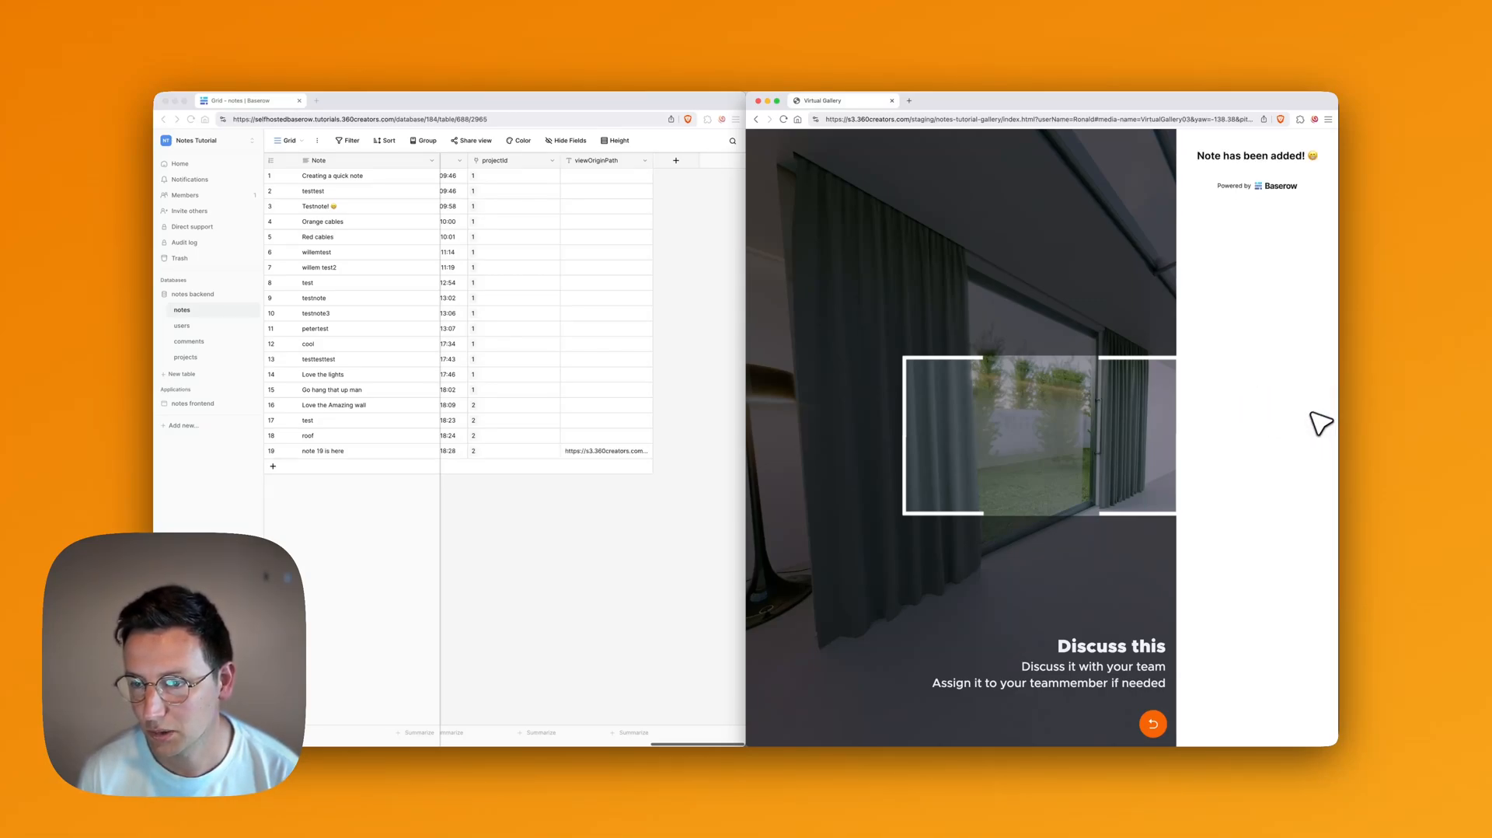
click(643, 532)
Step: Widen the viewOriginPath column so the full URLs are visible
scroll(365, 467, left, 5)
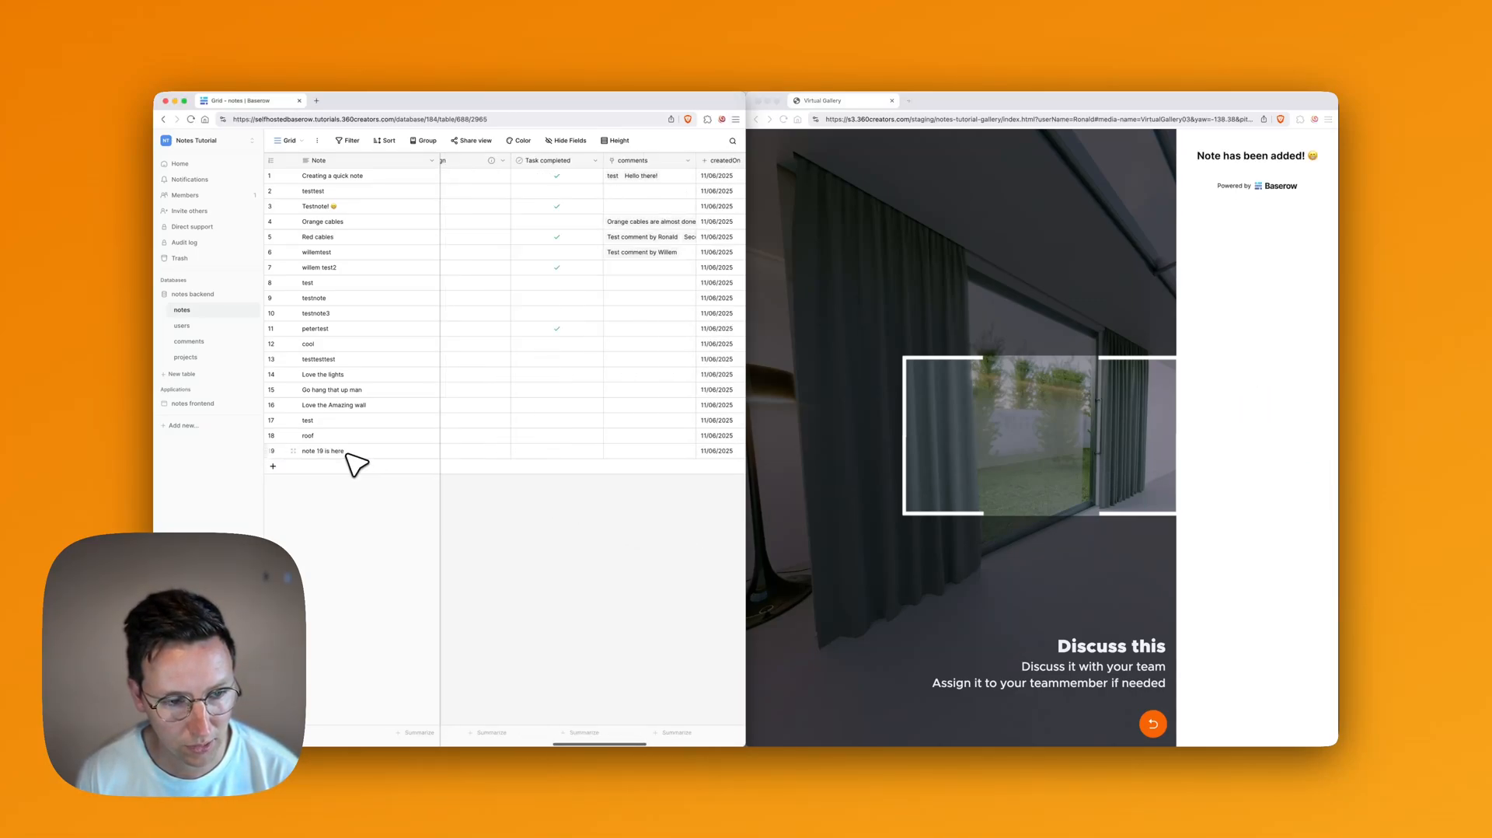
scroll(389, 462, right, 5)
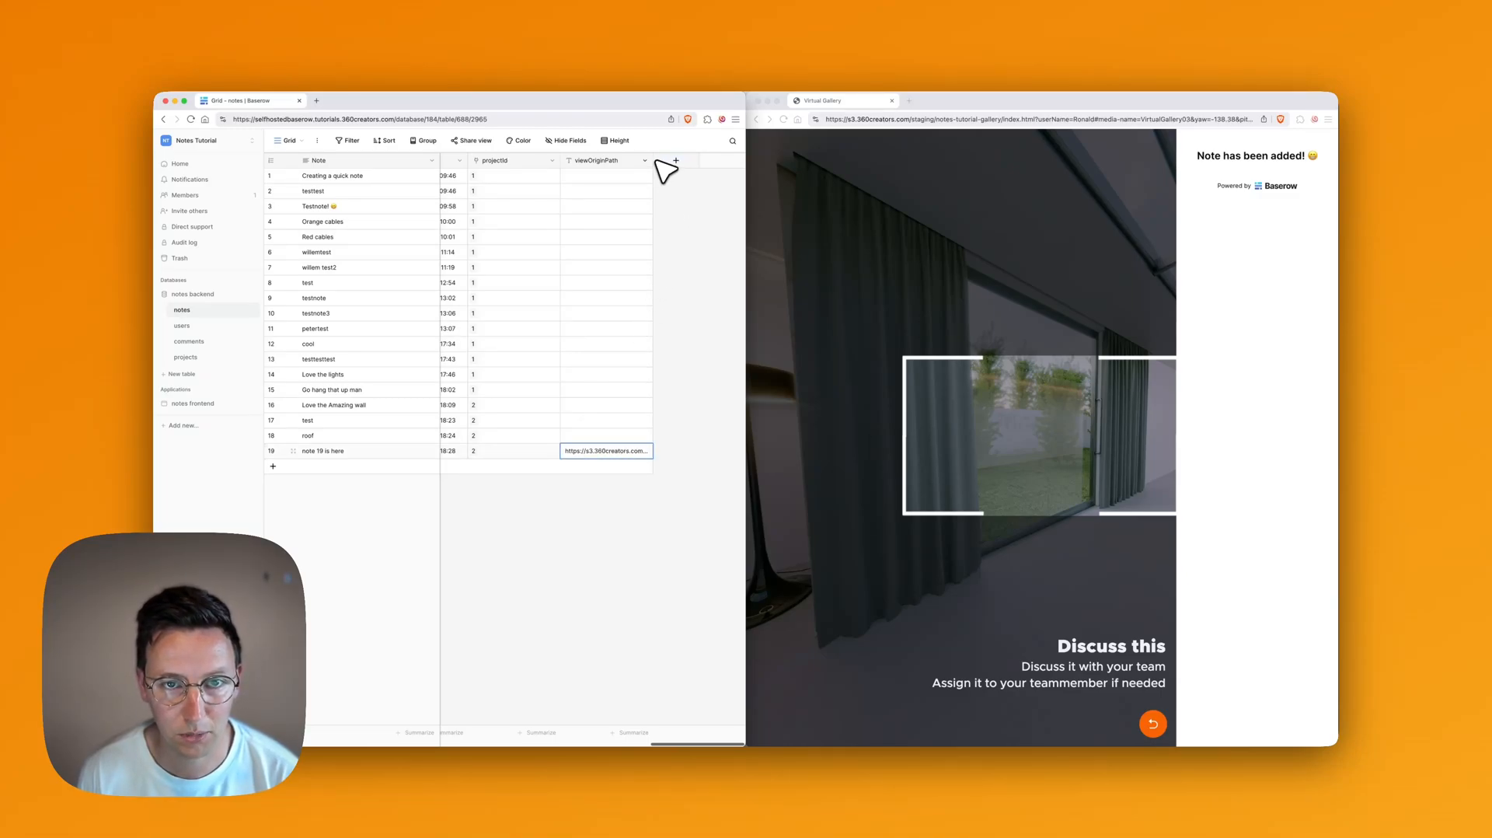
drag(653, 160, 731, 186)
scroll(642, 301, right, 2)
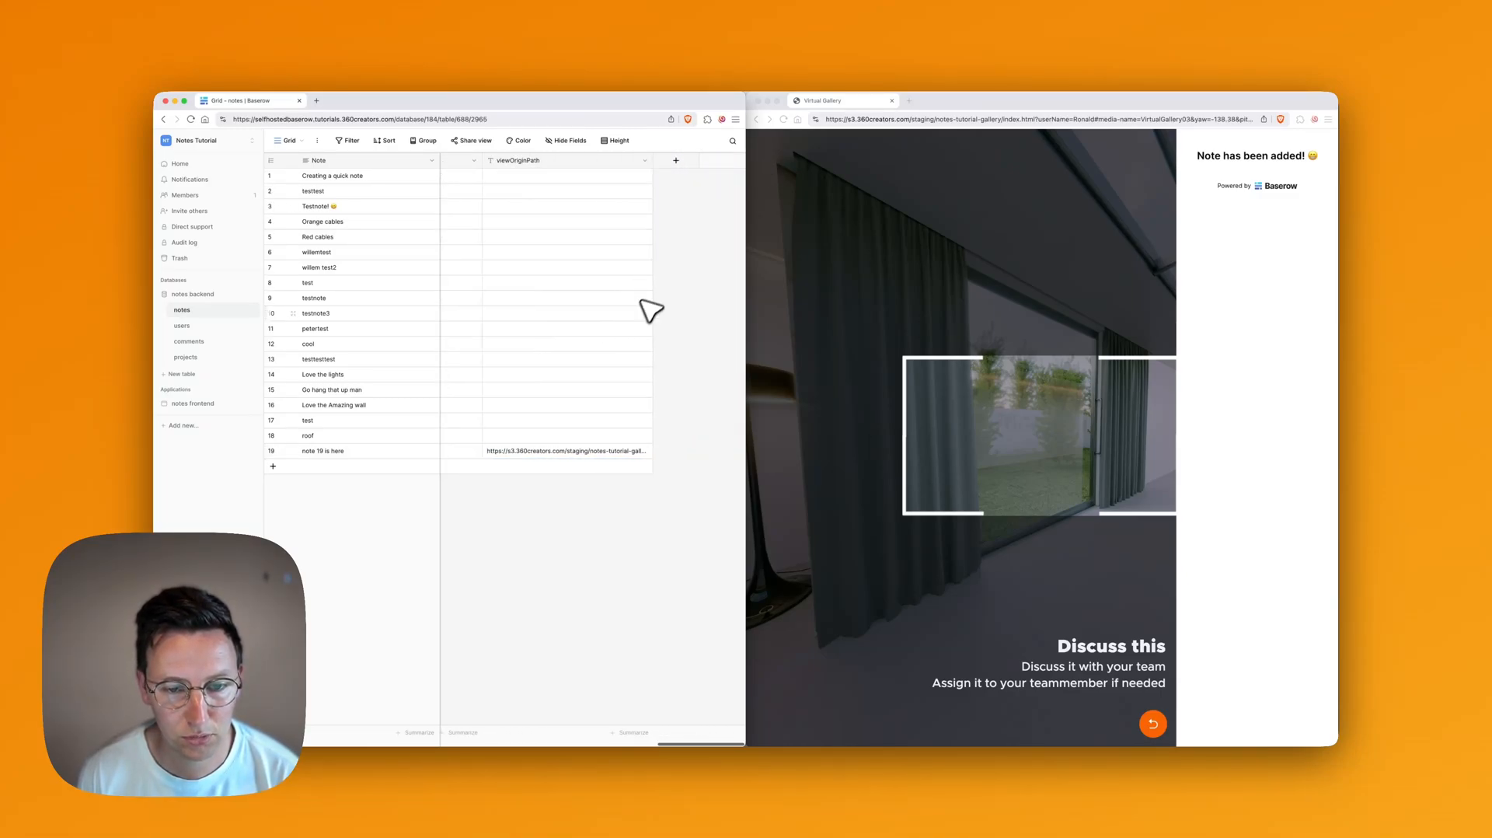
drag(650, 160, 699, 187)
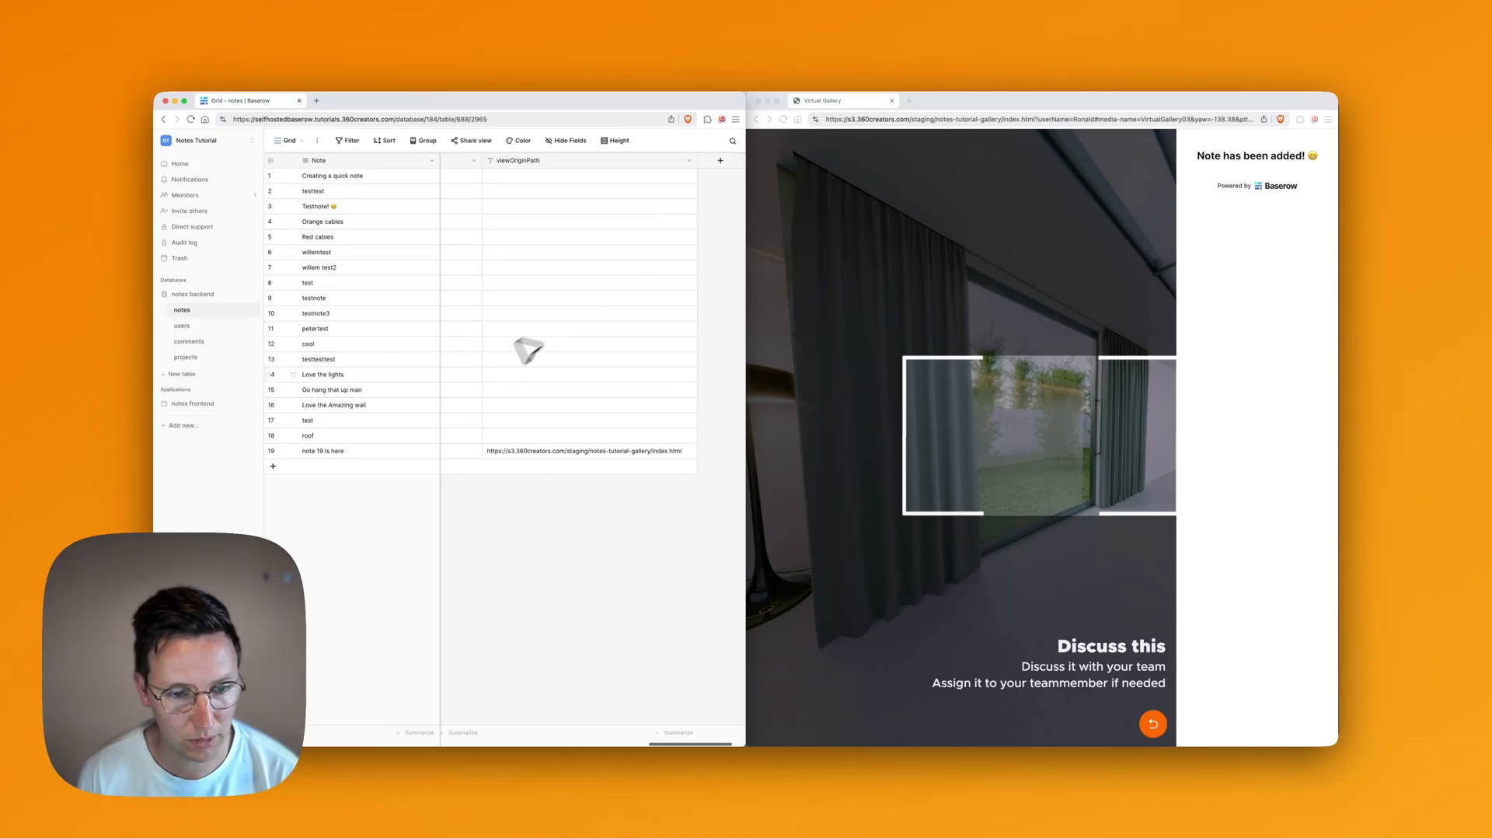
Step: Give row 18 row 19's URL without '-gallery', making it the notes-tutorial/index.html address
click(575, 451)
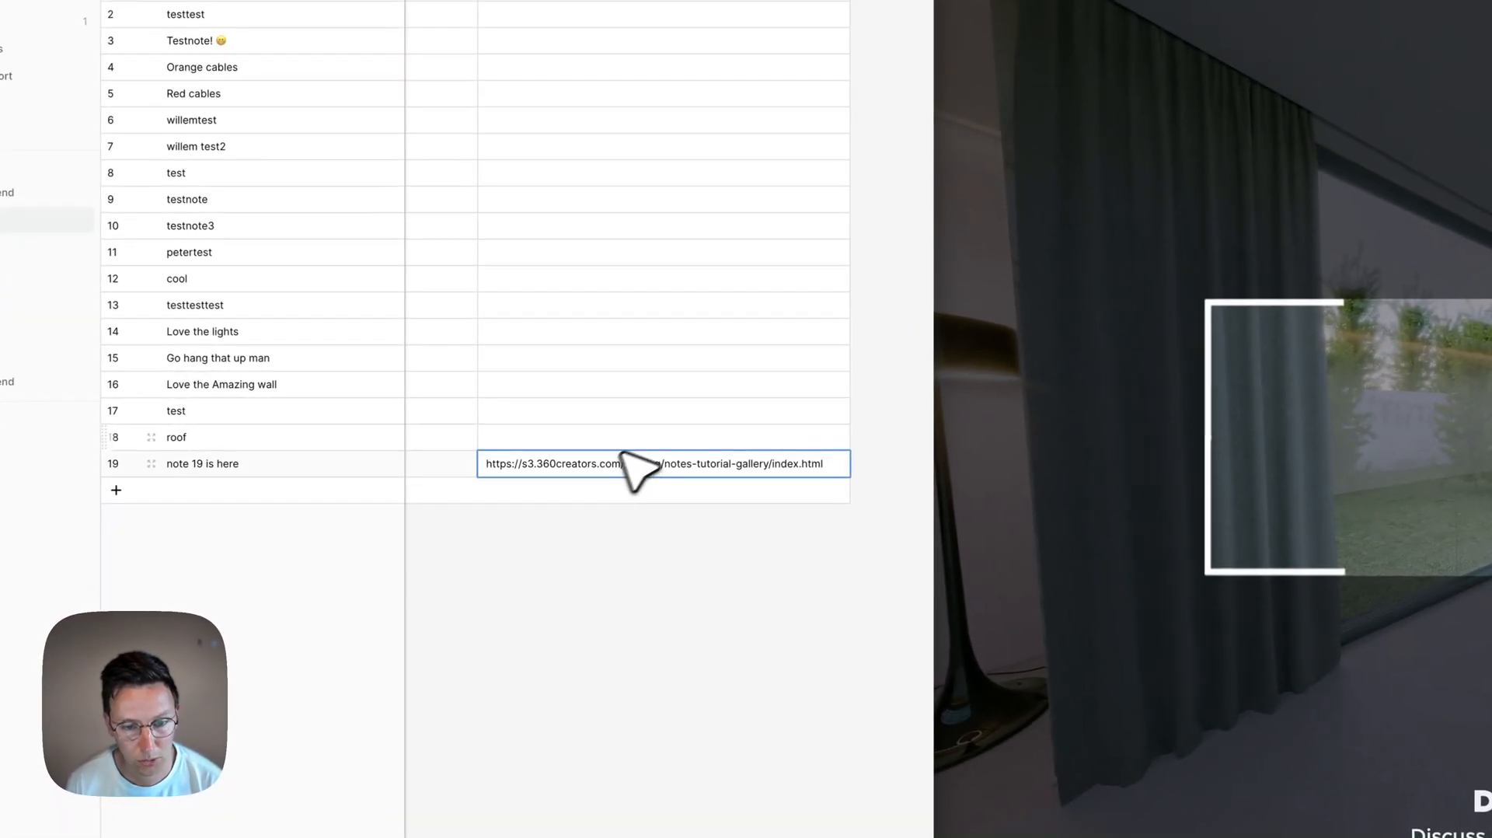
key(super+c)
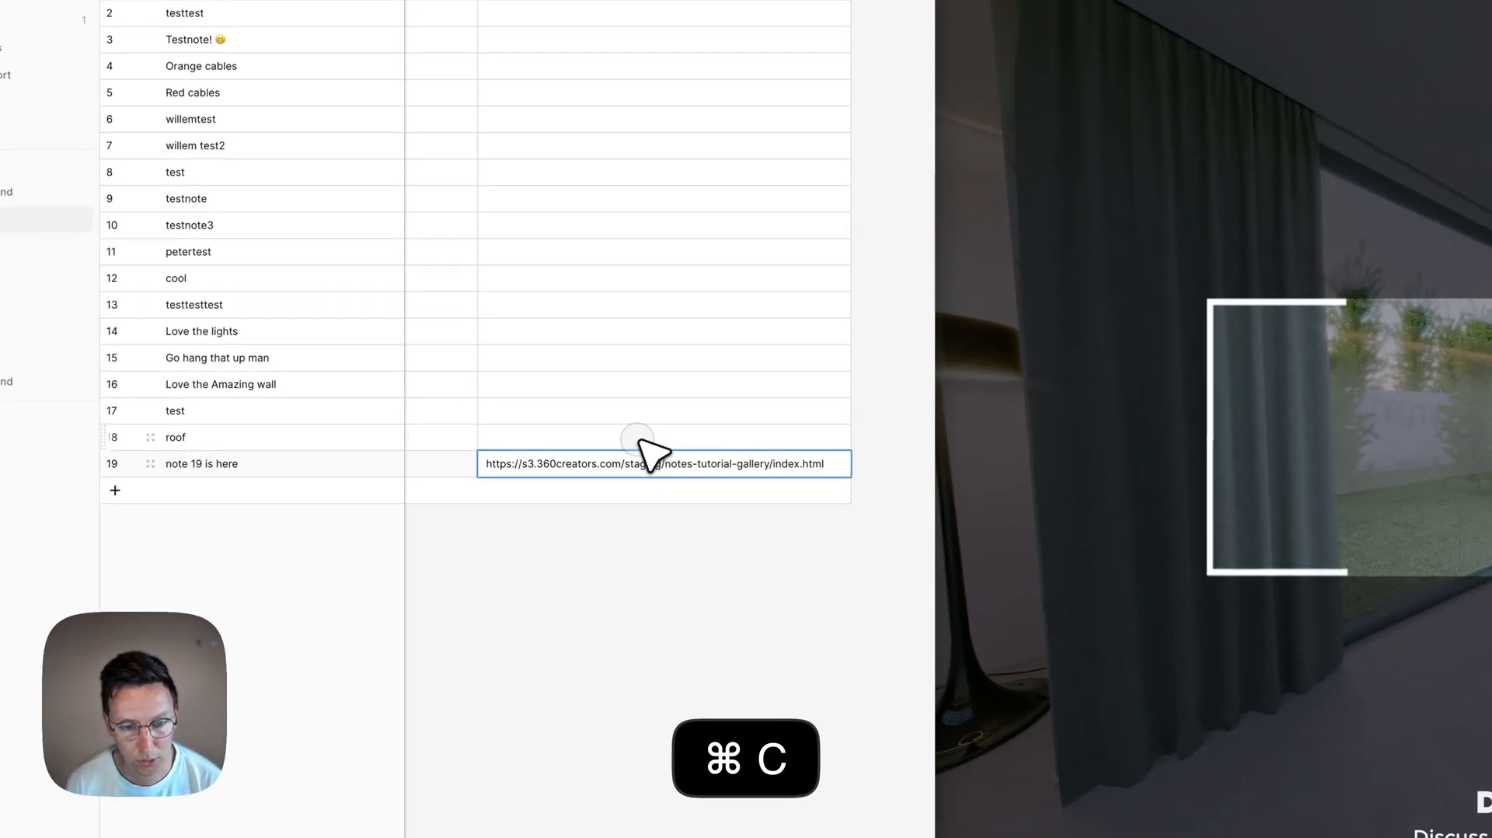
click(758, 437)
key(super+v)
double_click(756, 437)
key(BackSpace)
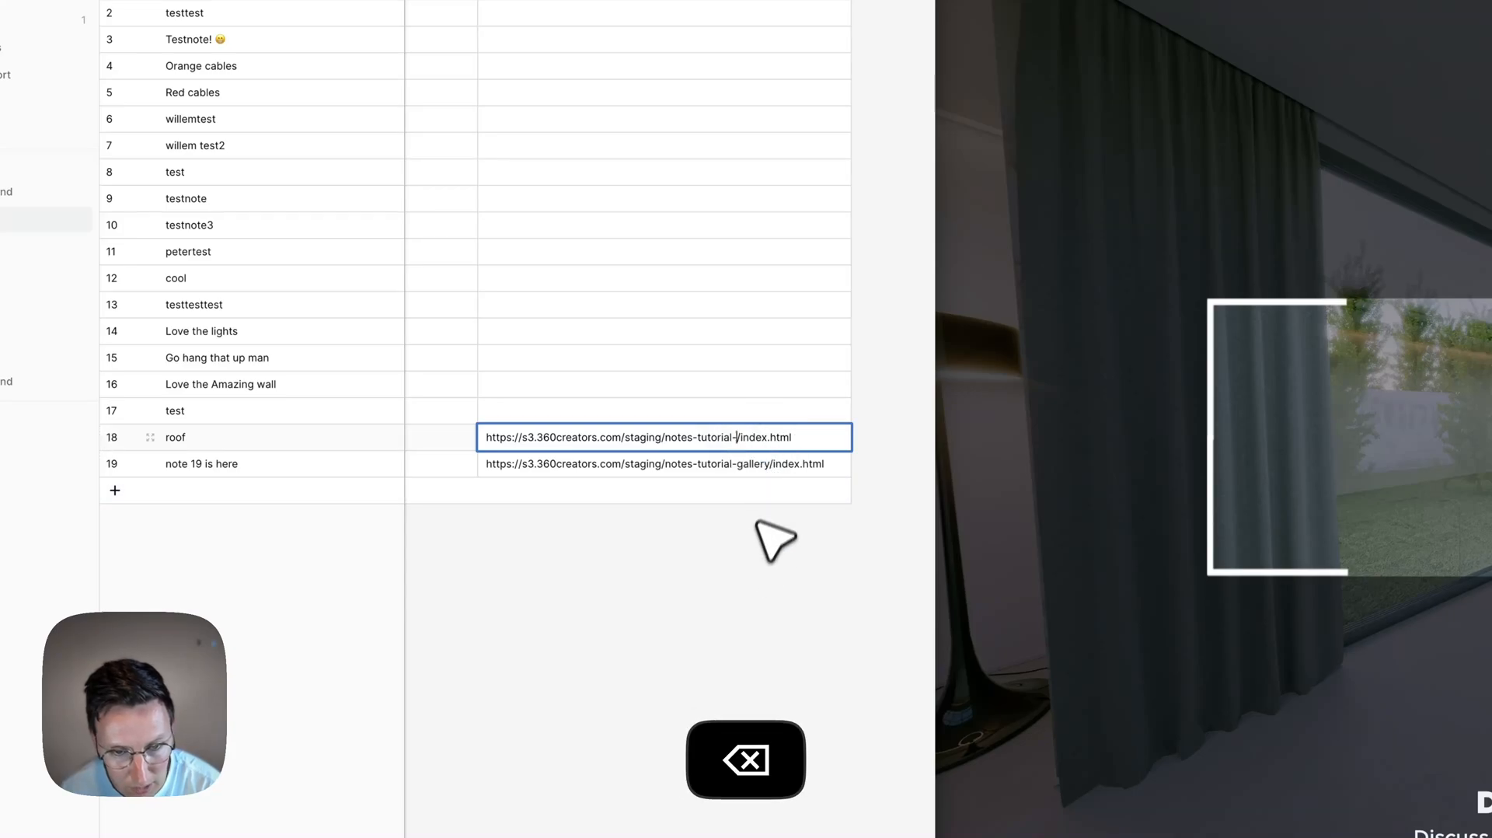
key(BackSpace)
click(742, 628)
Step: Paste the notes-tutorial/index.html URL into the viewOriginPath cells of rows 1–17
click(692, 410)
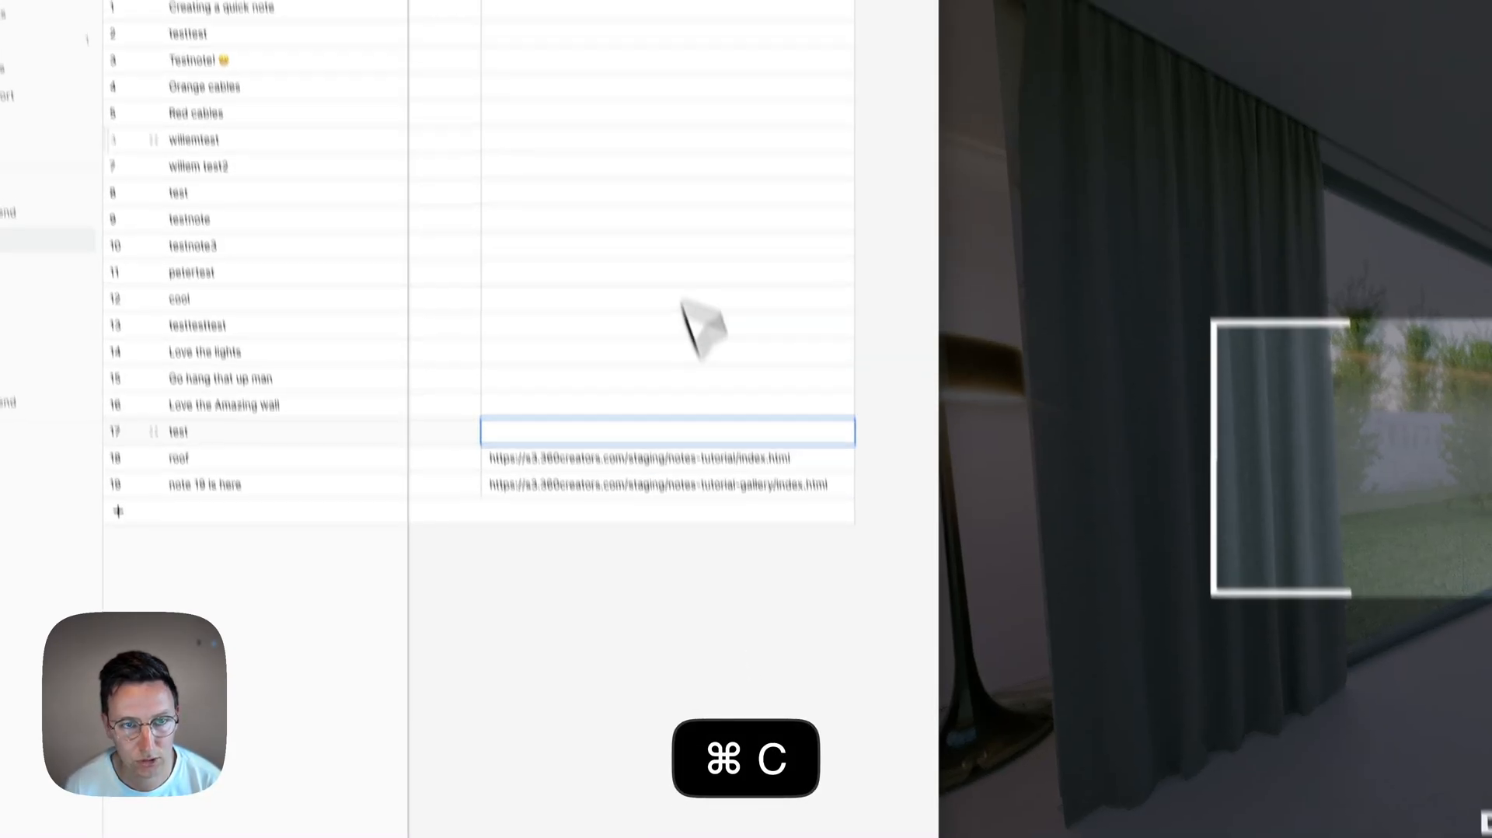
shift+click(591, 160)
key(super+v)
click(680, 630)
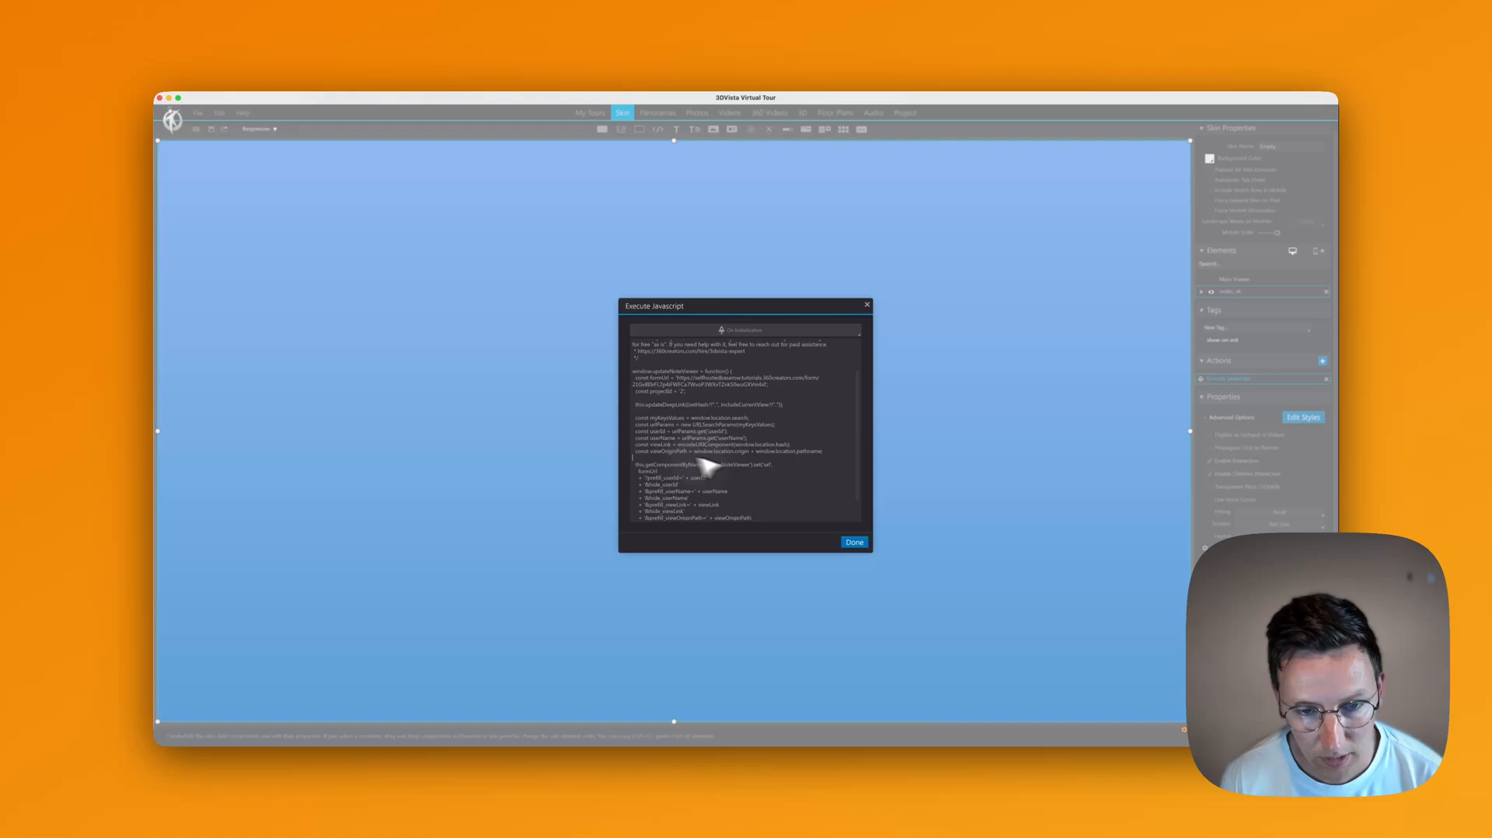
Step: Remove the stray x after hide_viewOriginPath in the Execute Javascript script
scroll(709, 465, down, 3)
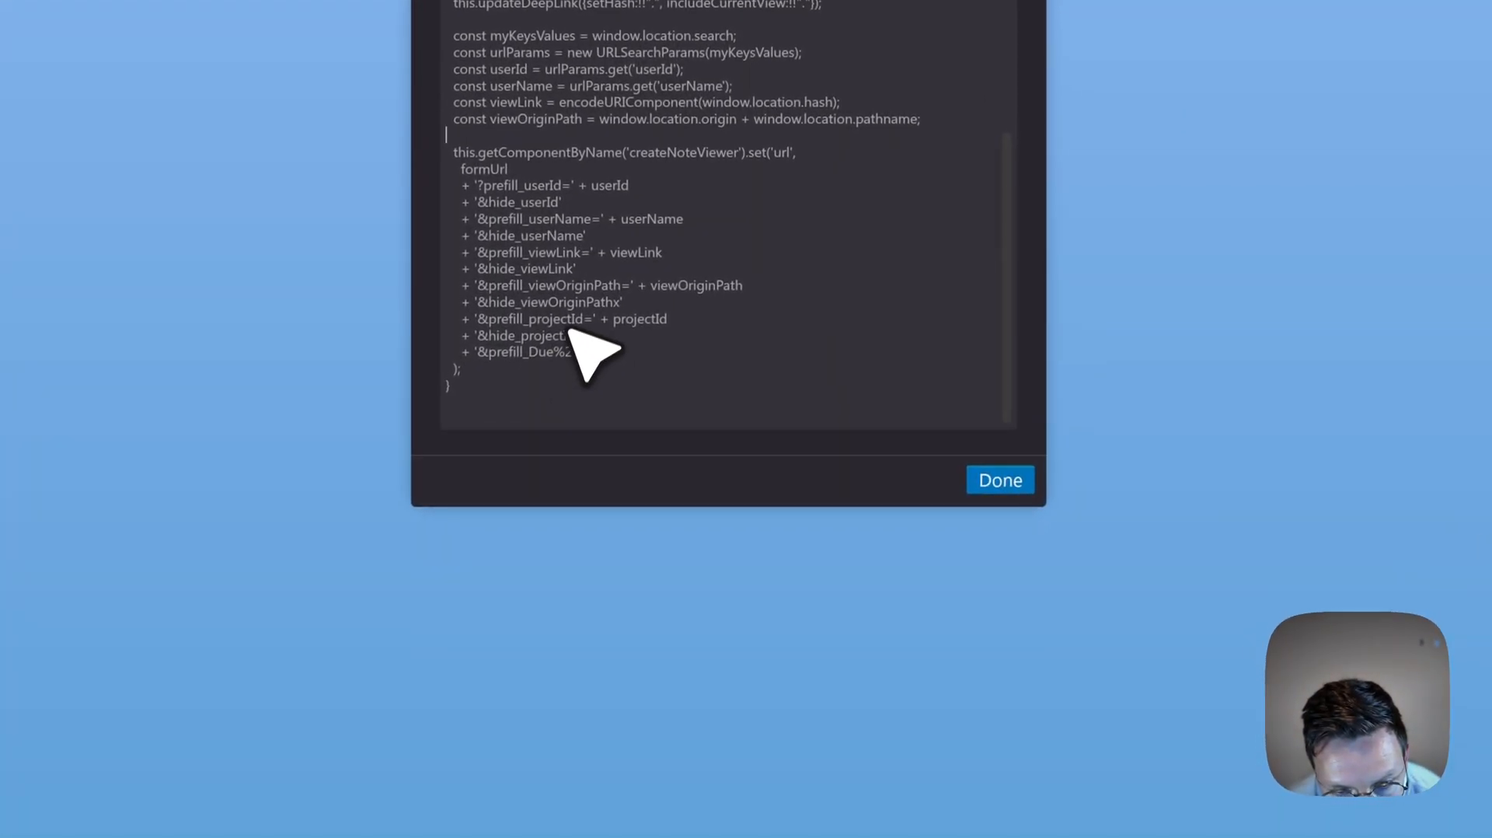
key(Right)
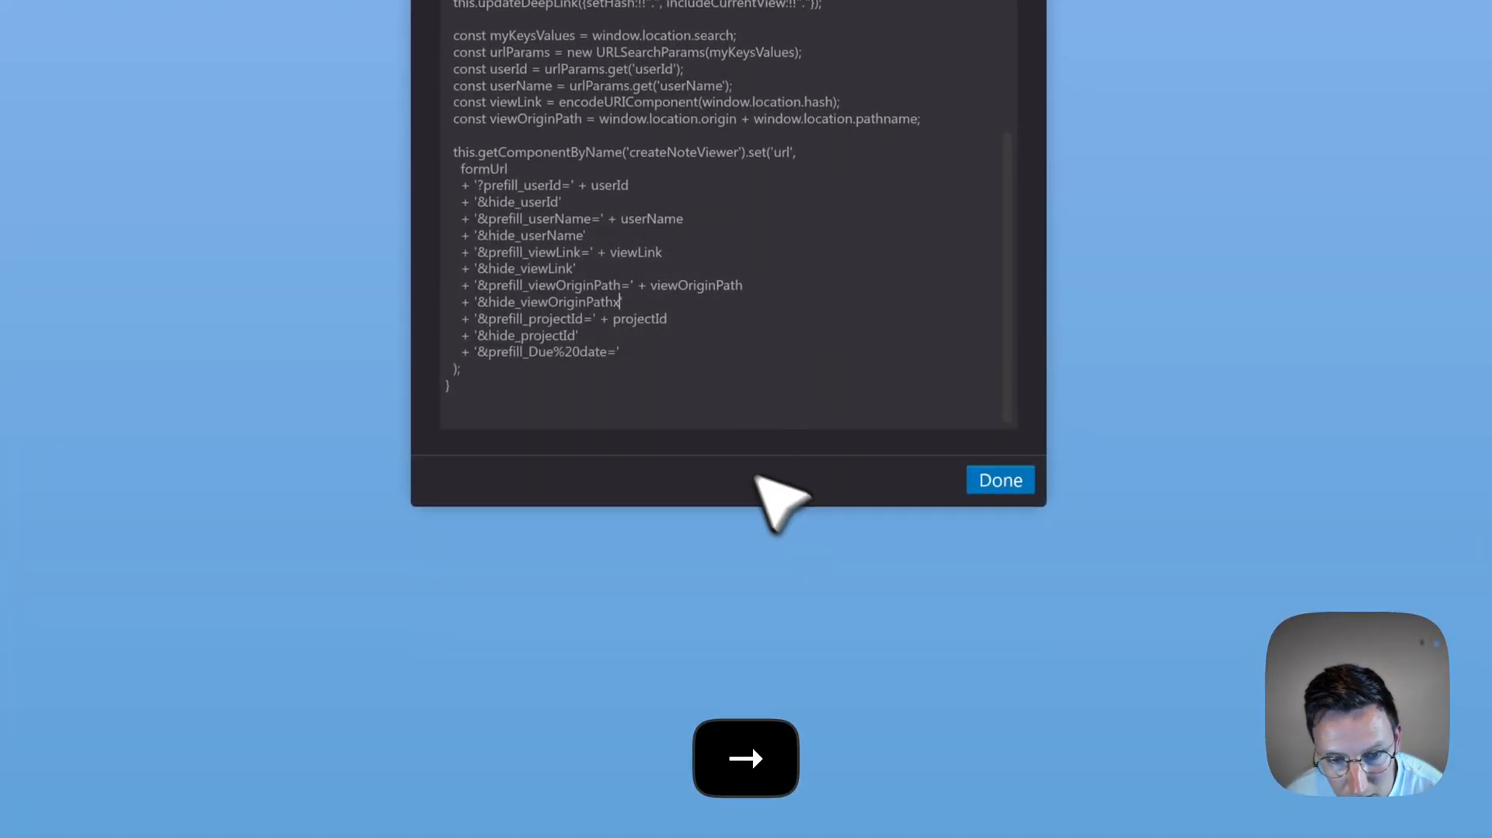
key(BackSpace)
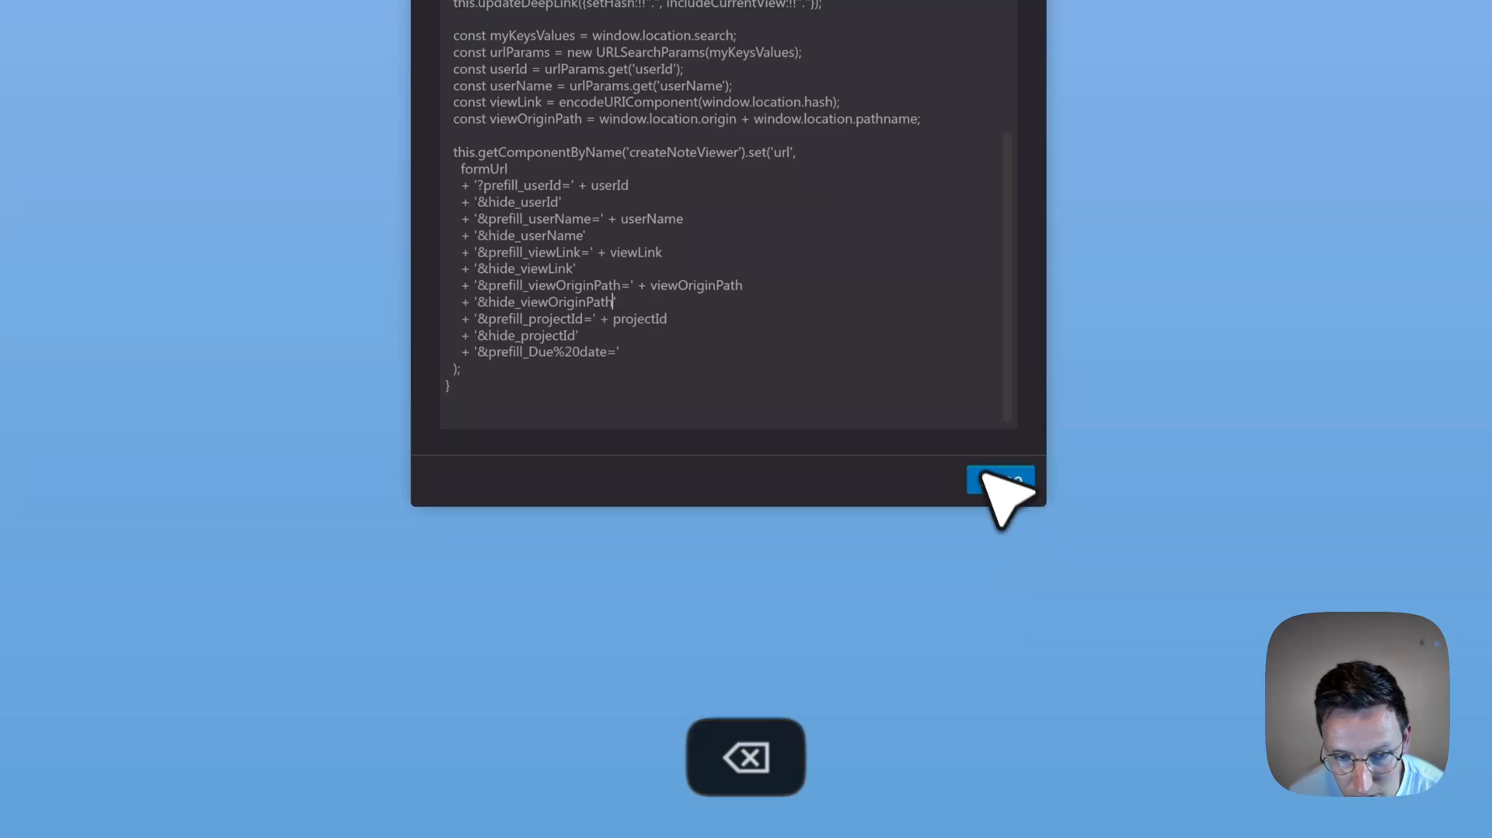
click(1014, 486)
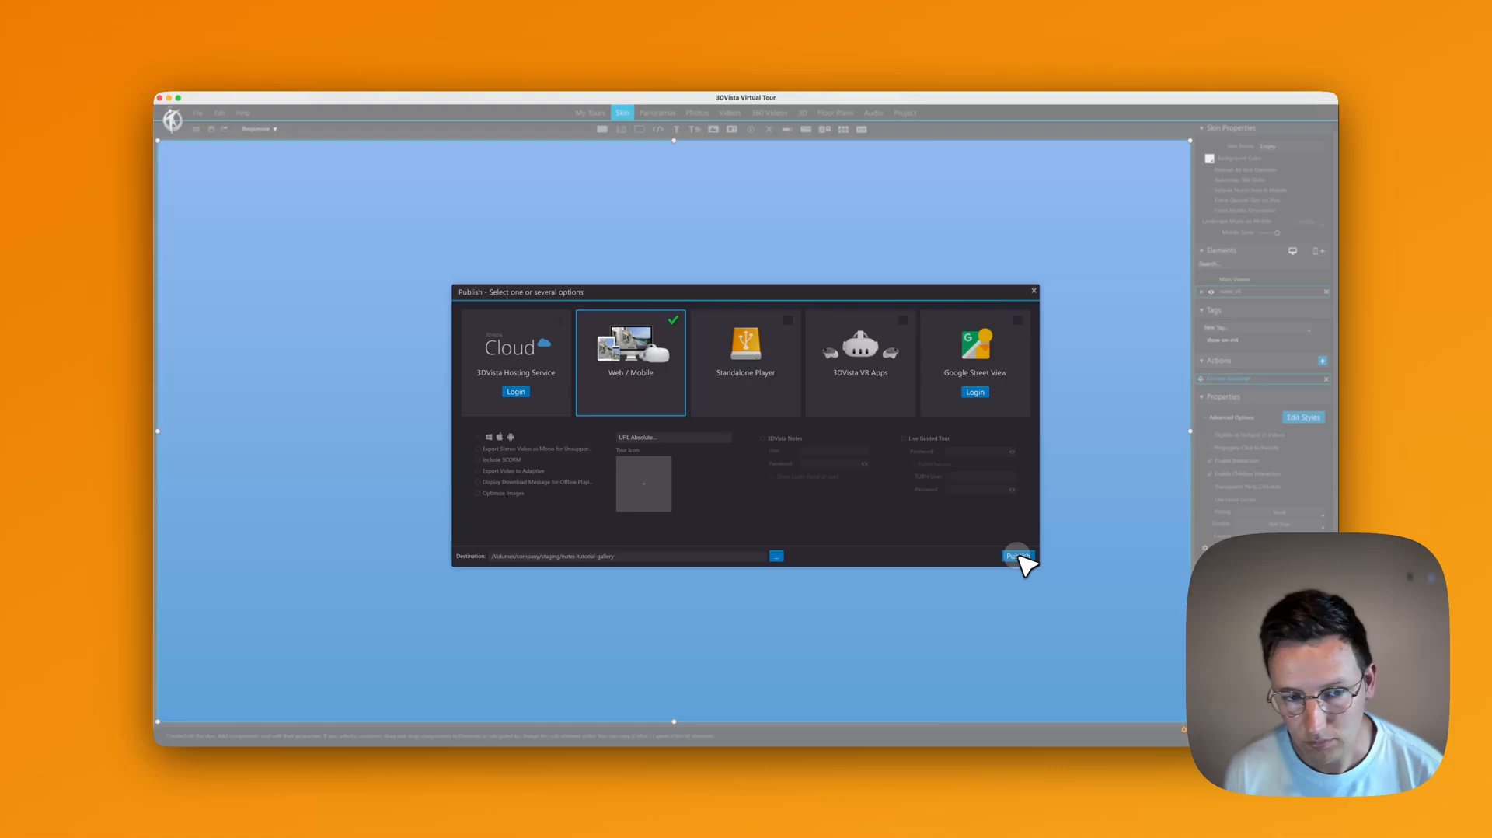
Step: Republish the tour and open Baserow's project page preview
click(1018, 556)
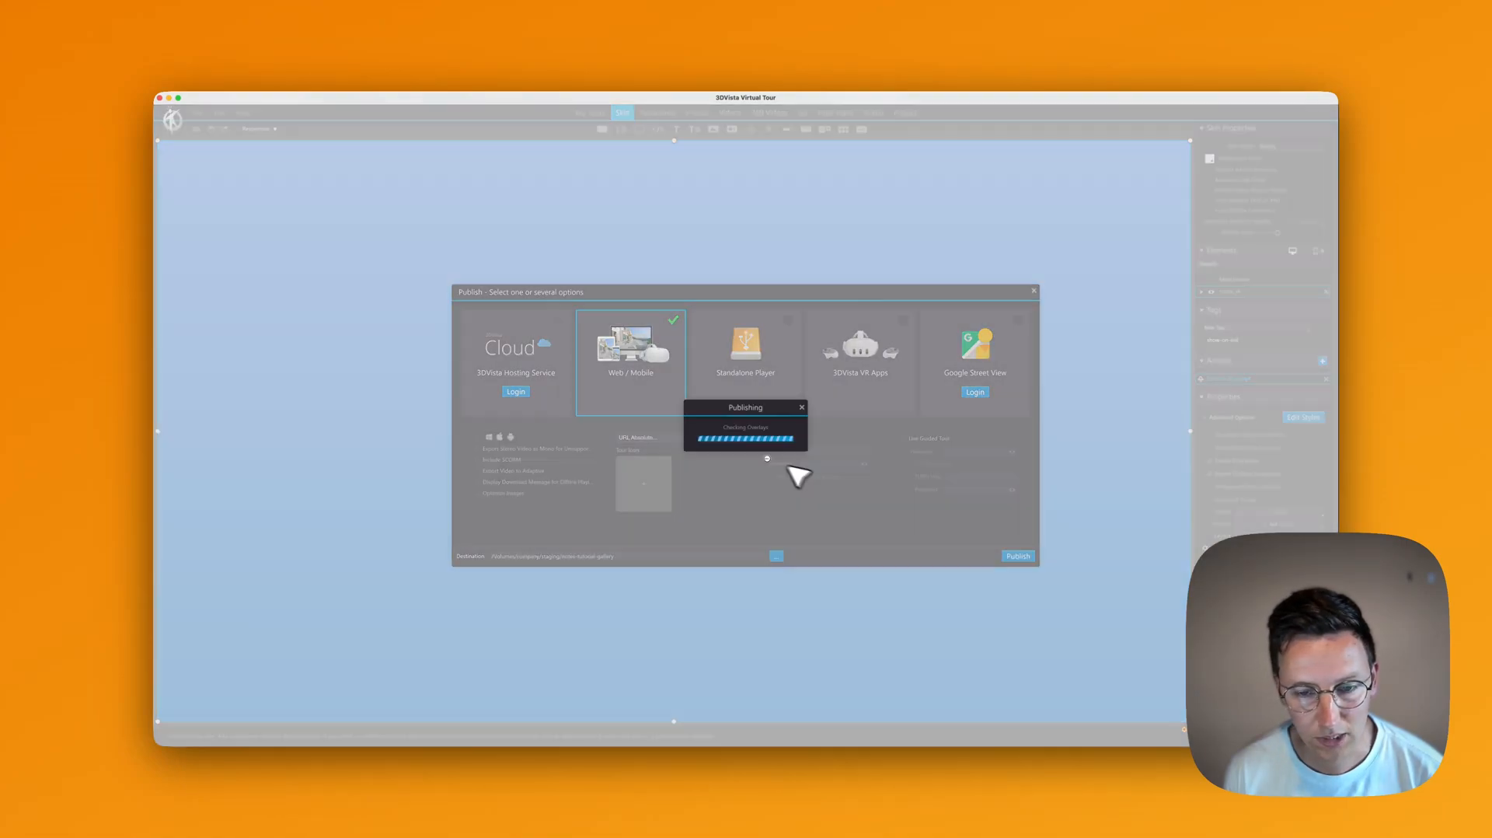
click(169, 98)
click(690, 143)
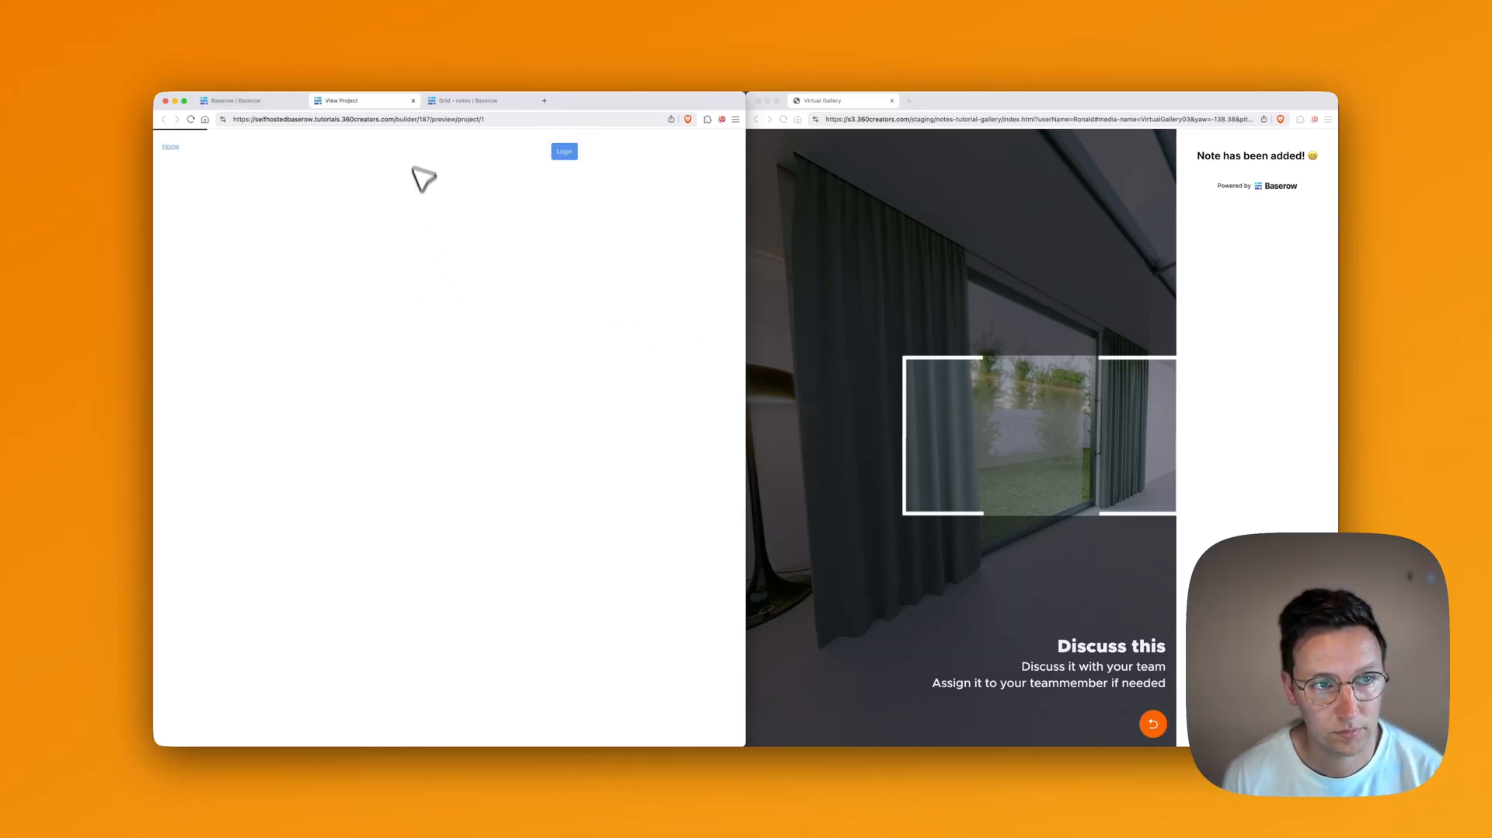
Step: Log in to the preview, open the 'note 19 is here' page, then go back to the builder
key(super+v)
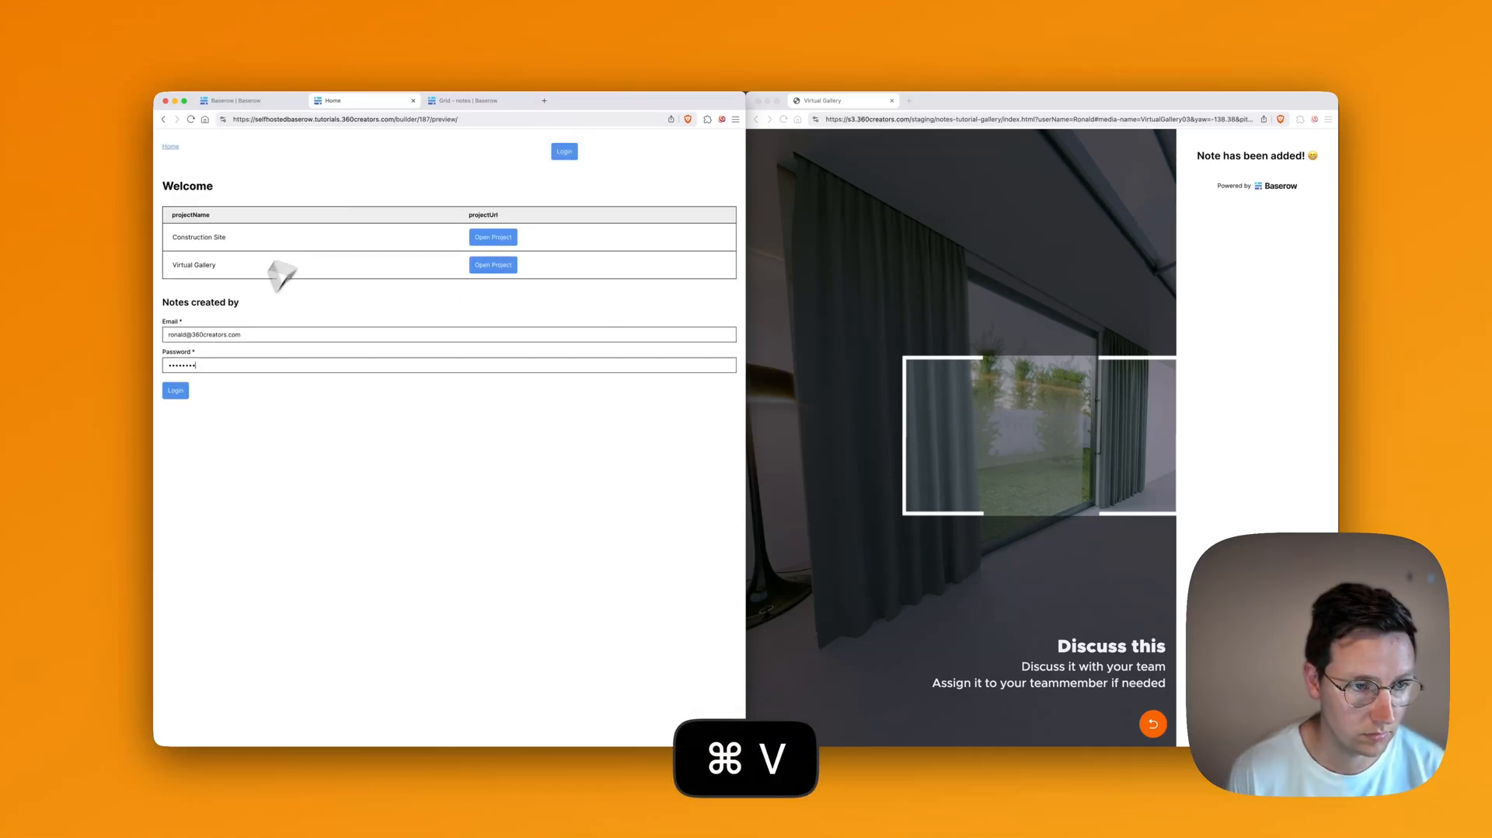
key(Return)
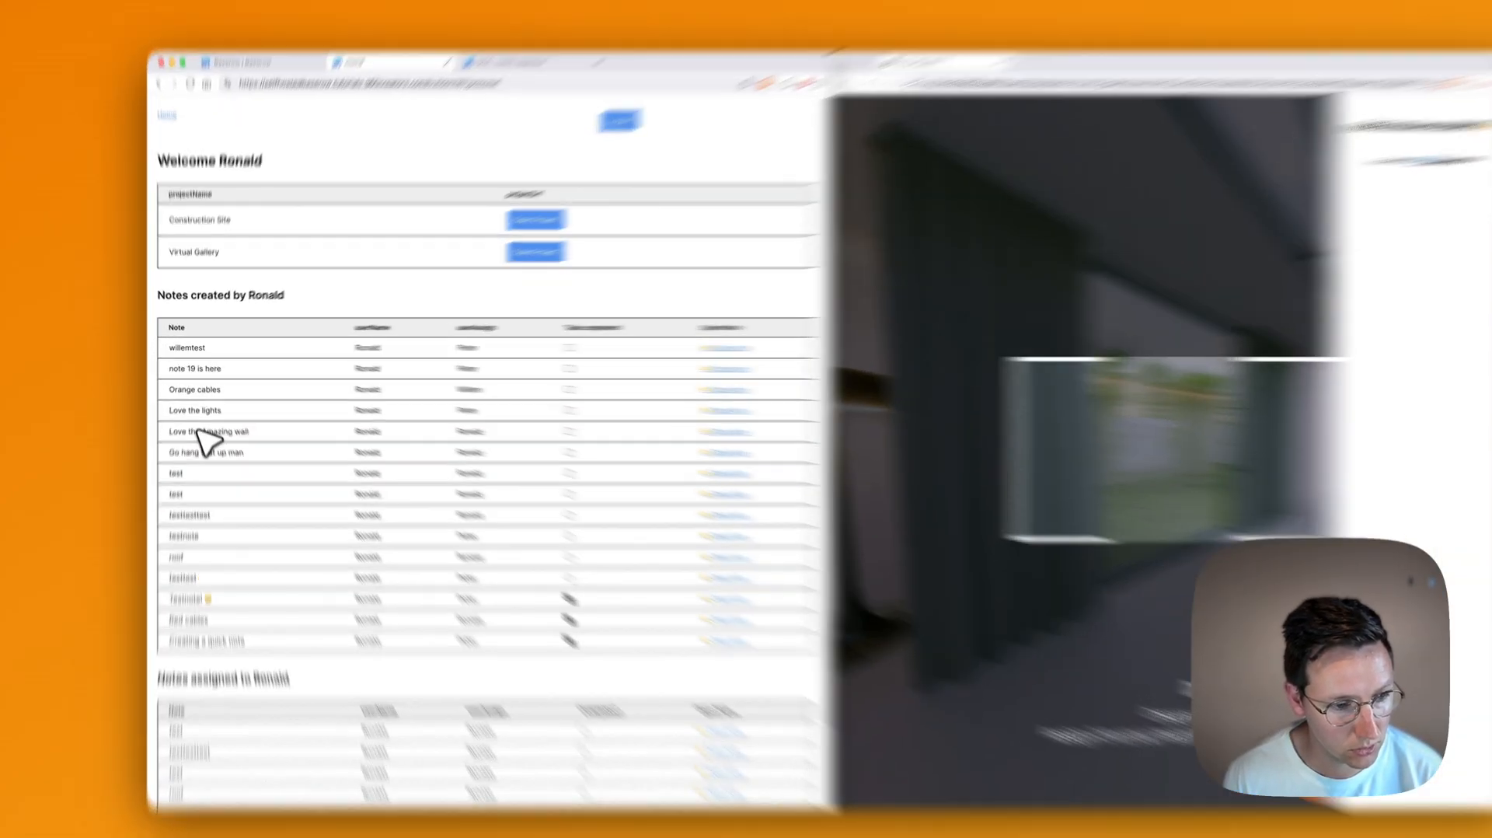
key(super+f)
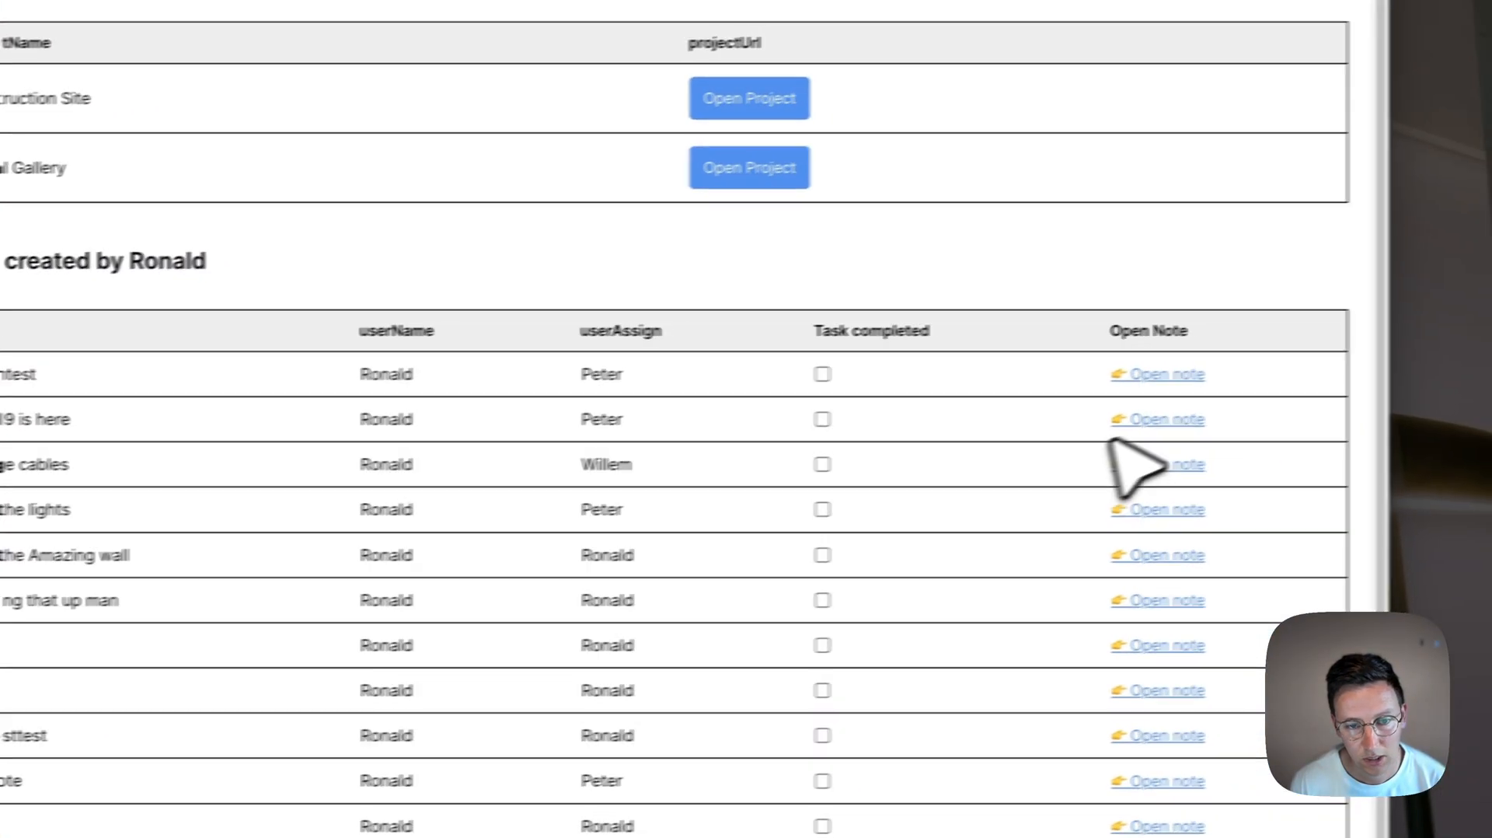
click(1367, 393)
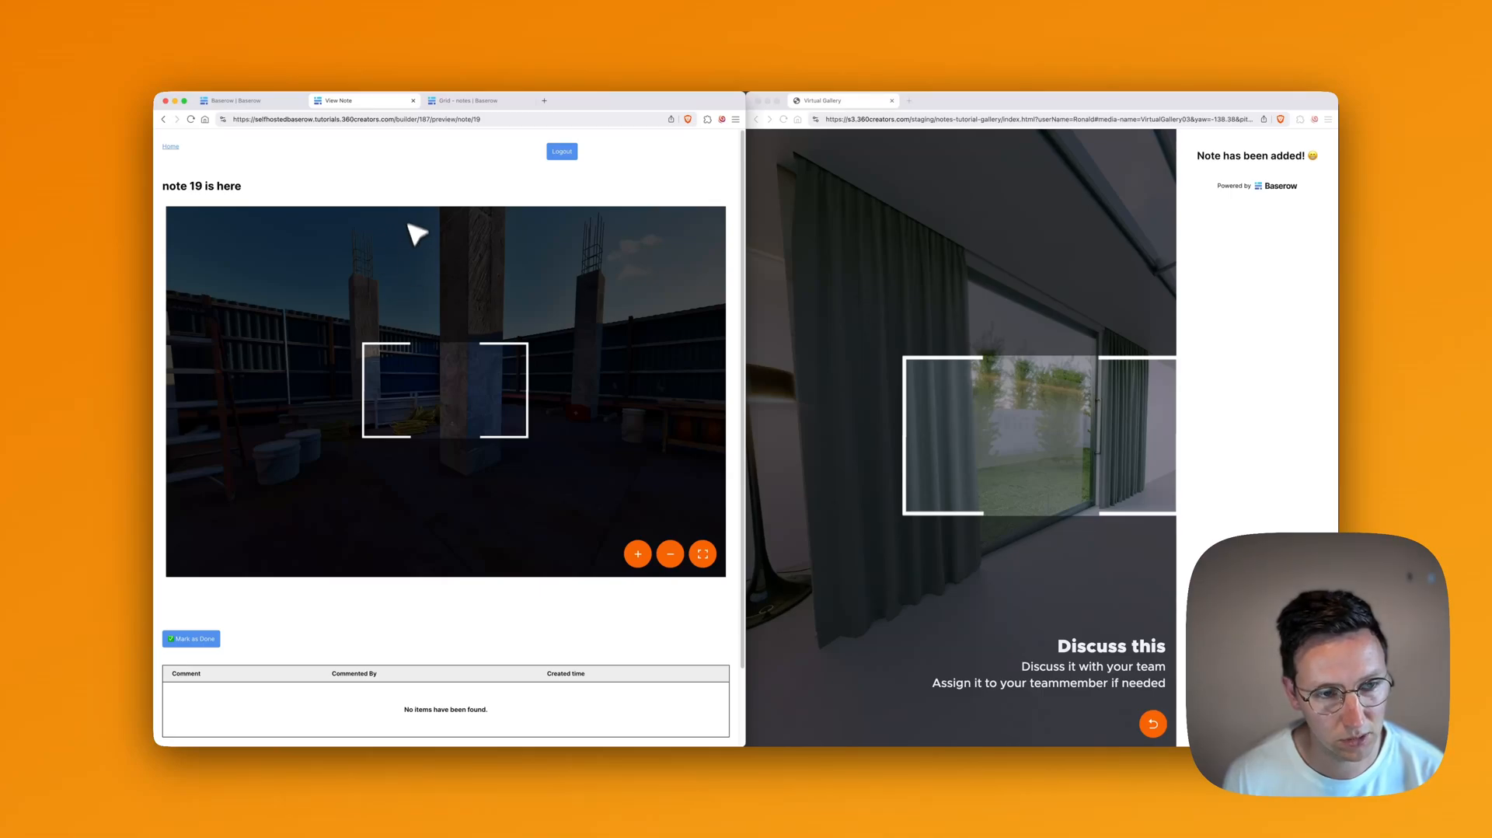
click(250, 101)
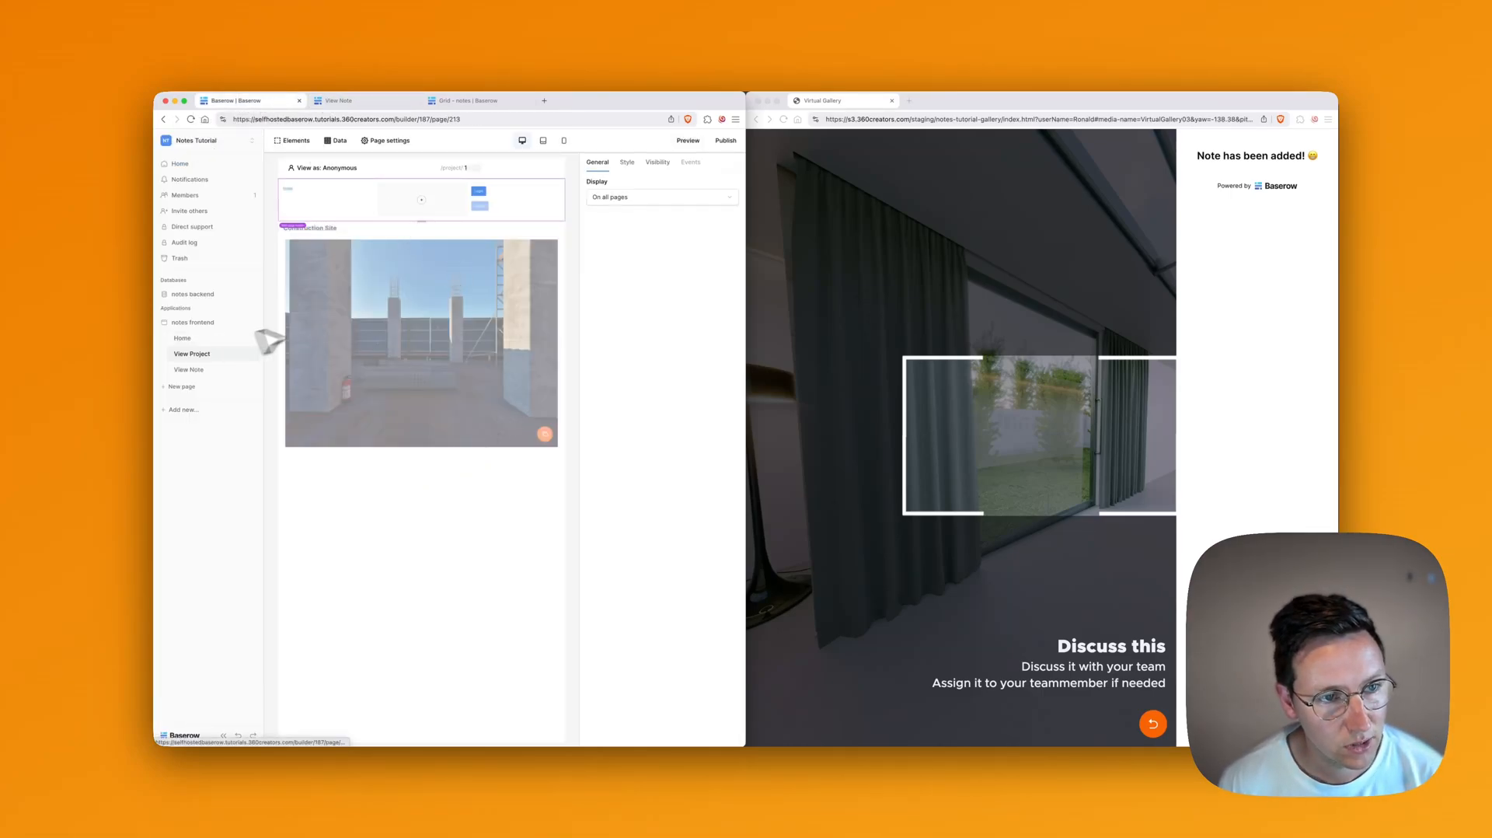
Step: Replace the View Project iframe's hard-coded URL with getProject's projectUrl, previewing project 1
click(353, 314)
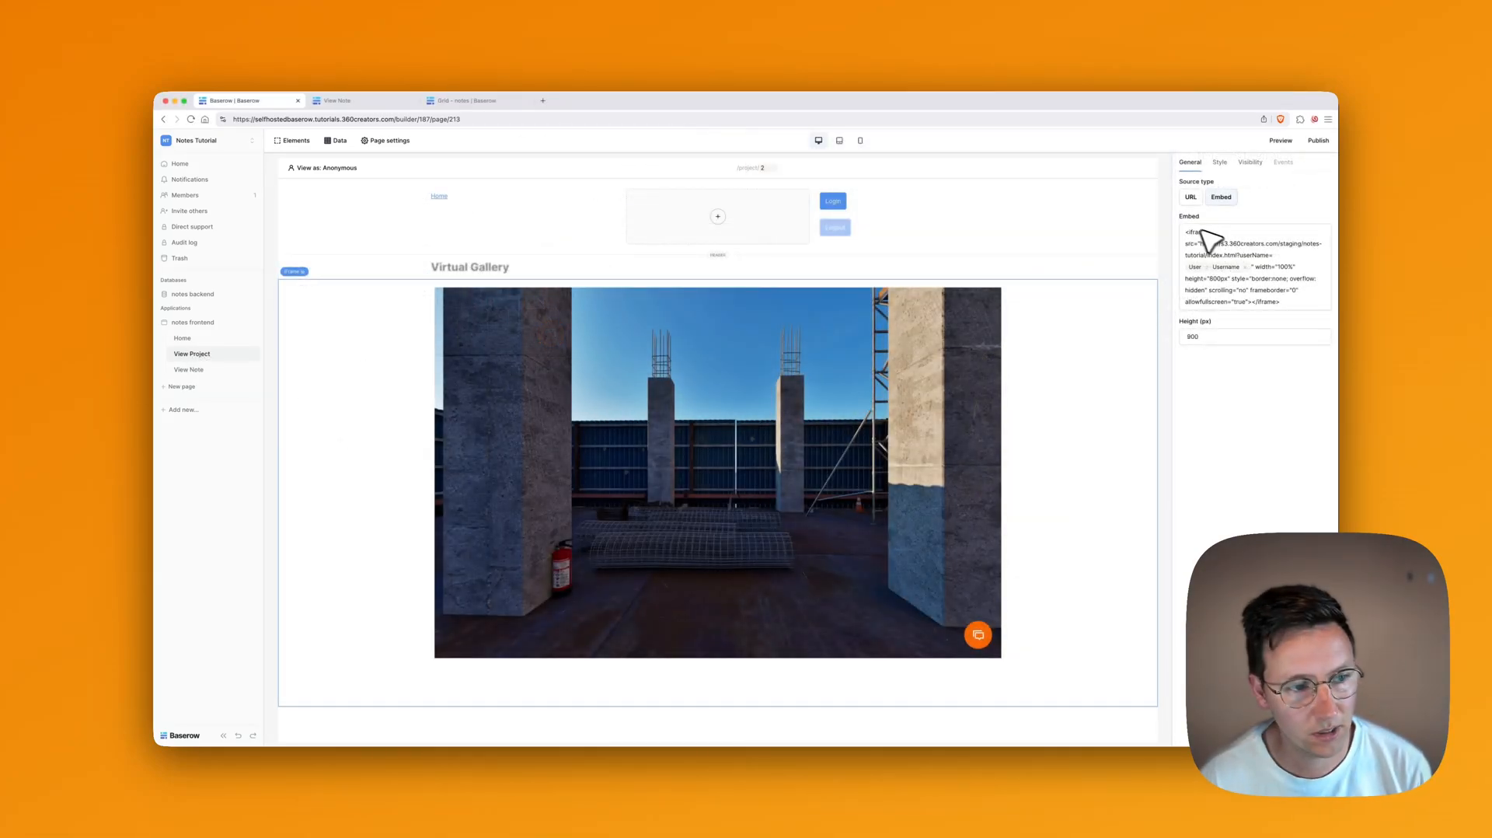
click(1240, 257)
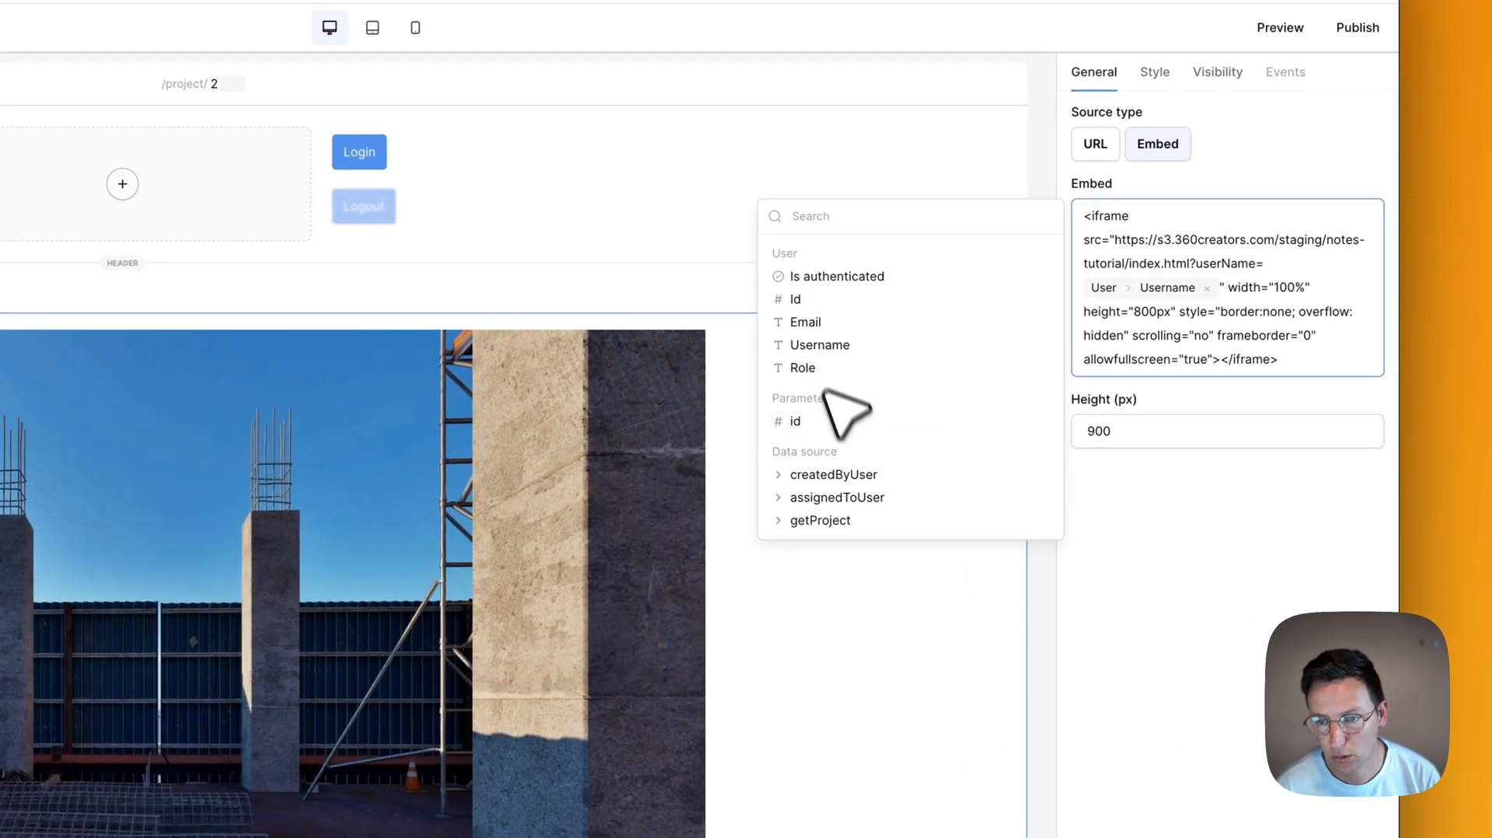
click(846, 520)
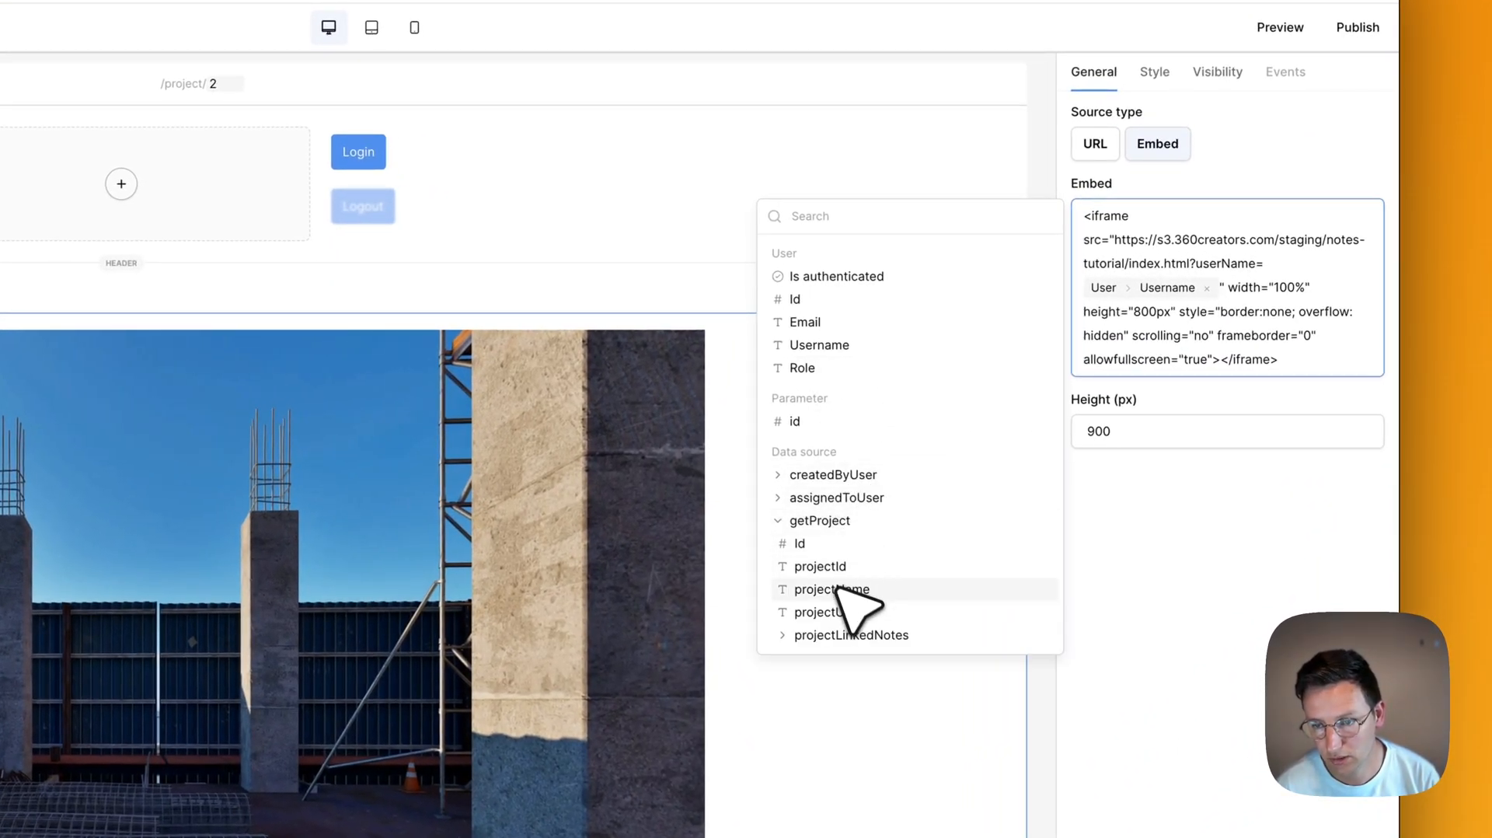
click(853, 612)
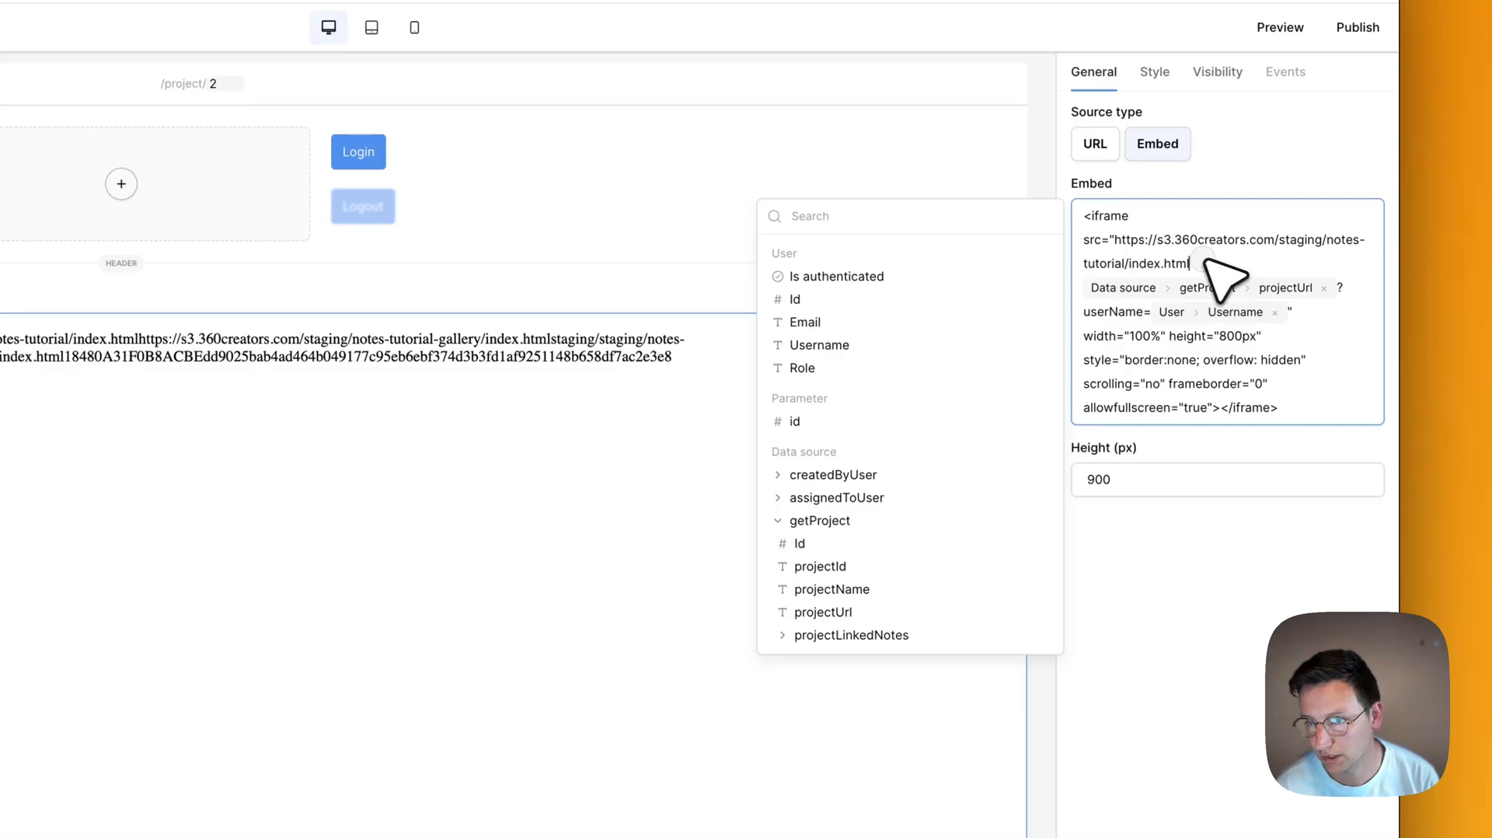
drag(1192, 265, 1111, 229)
key(BackSpace)
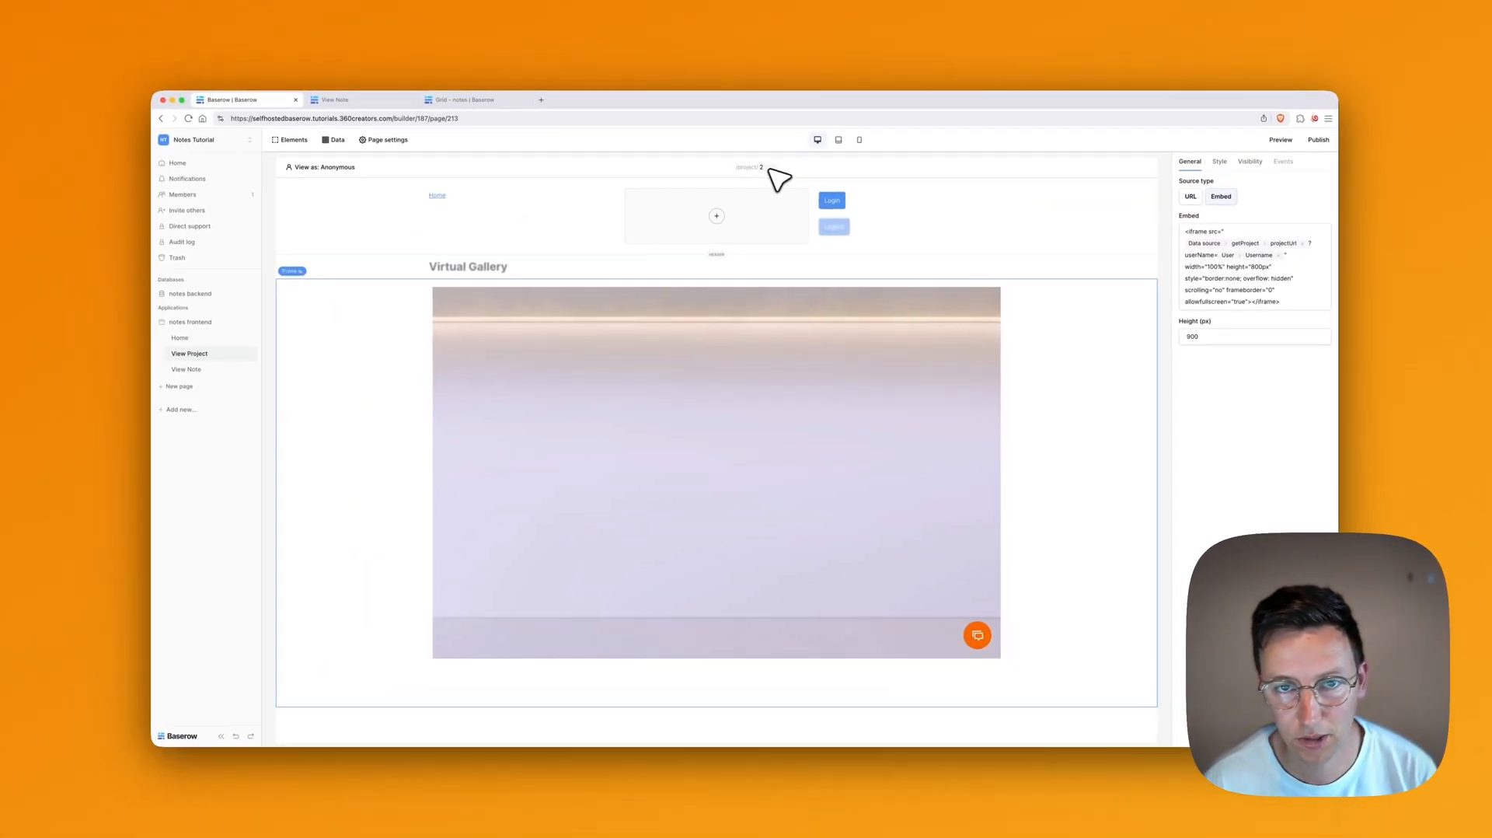
key(BackSpace)
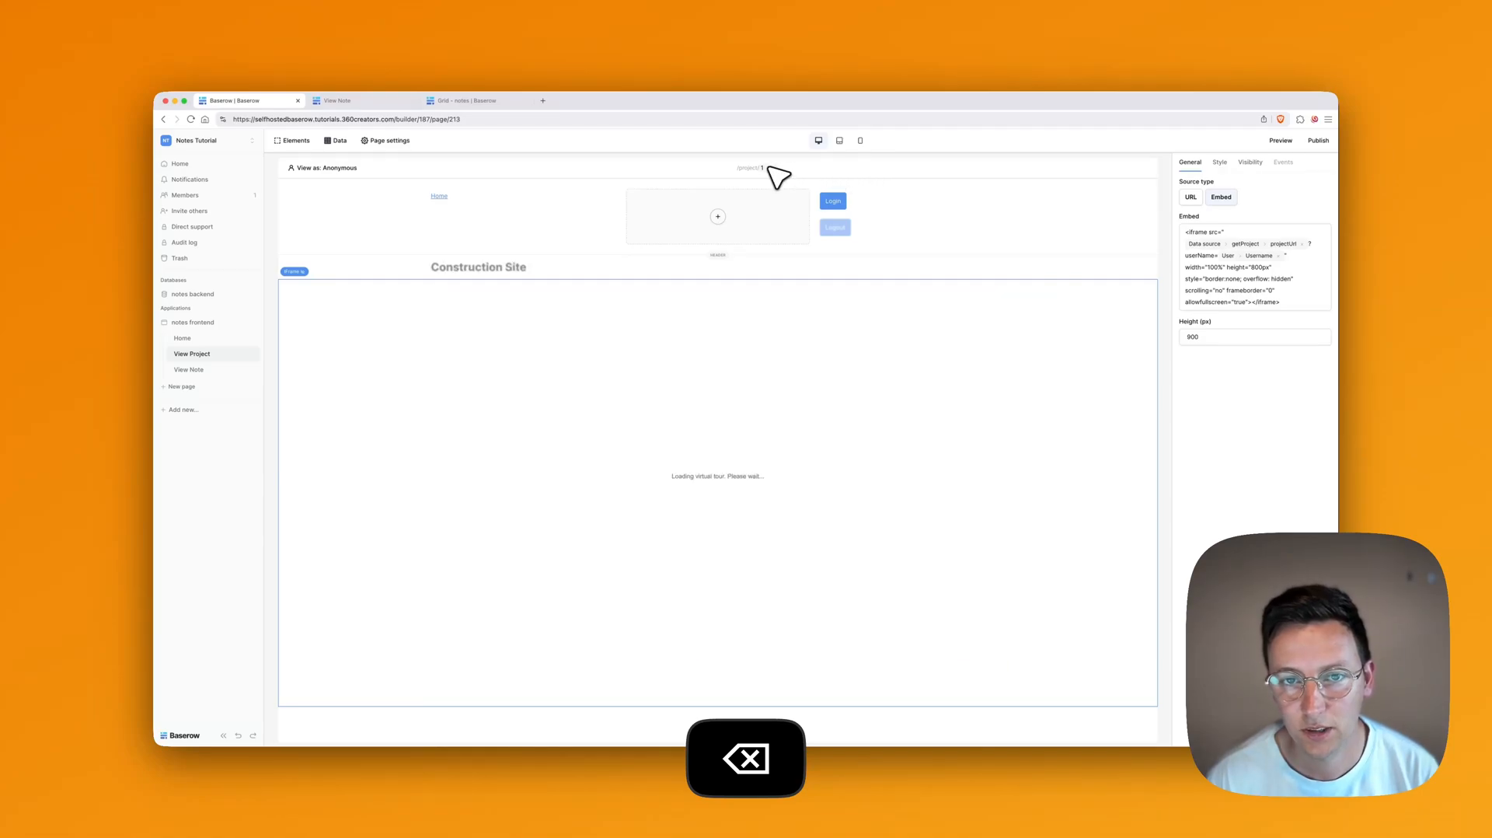
text(1)
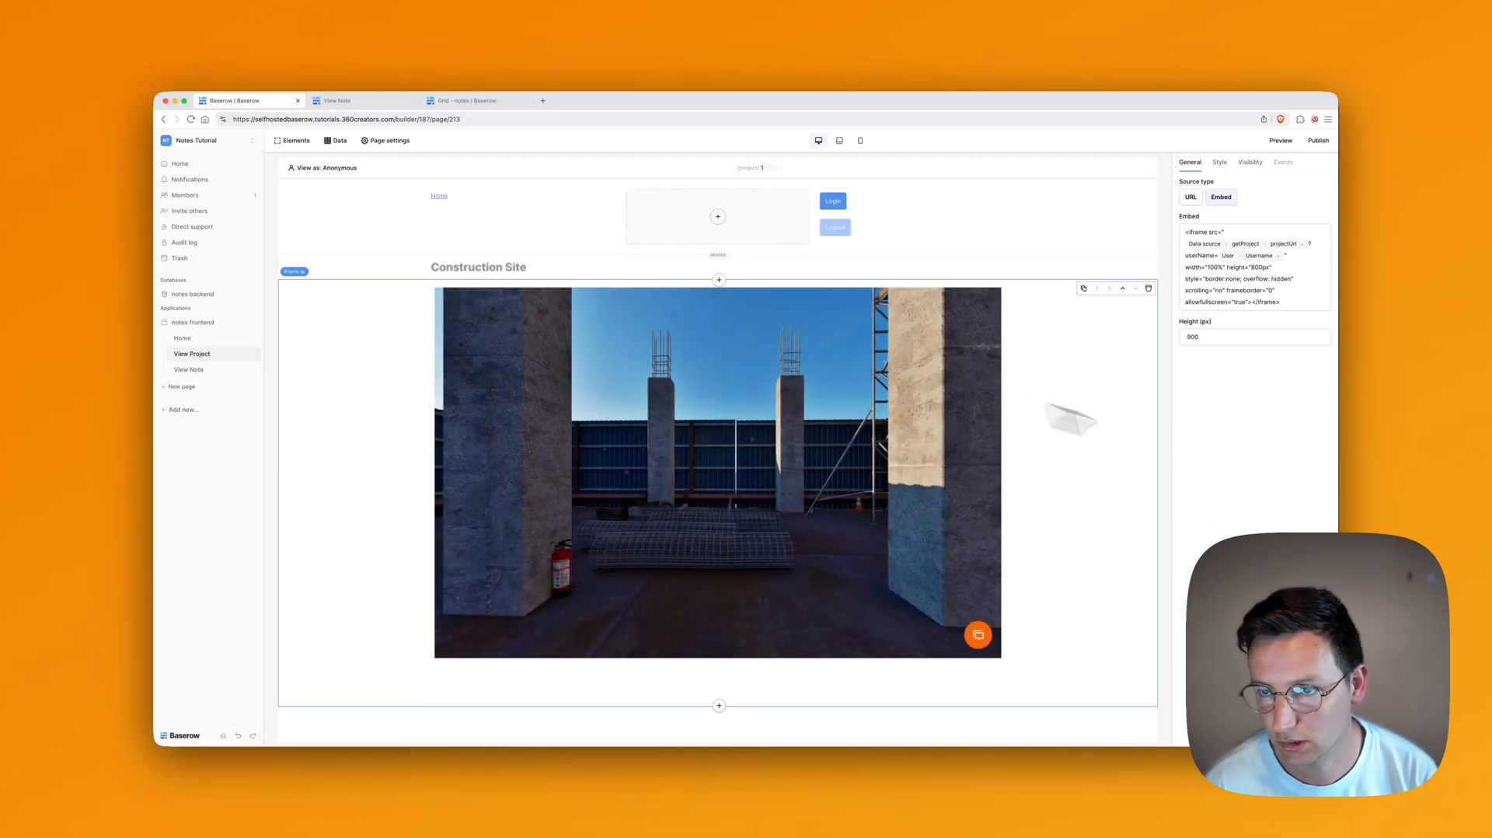
click(1278, 469)
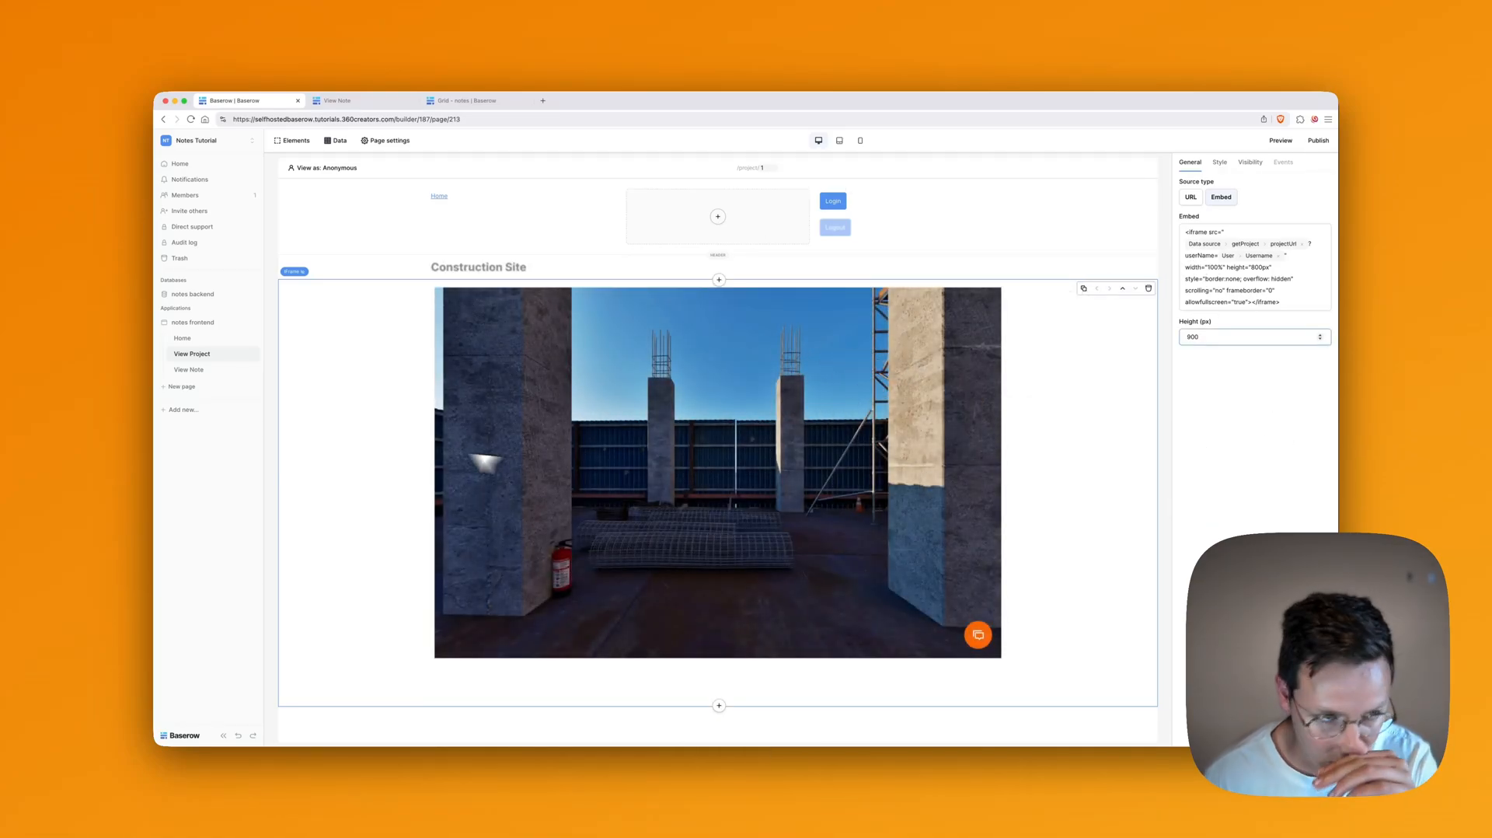
click(203, 370)
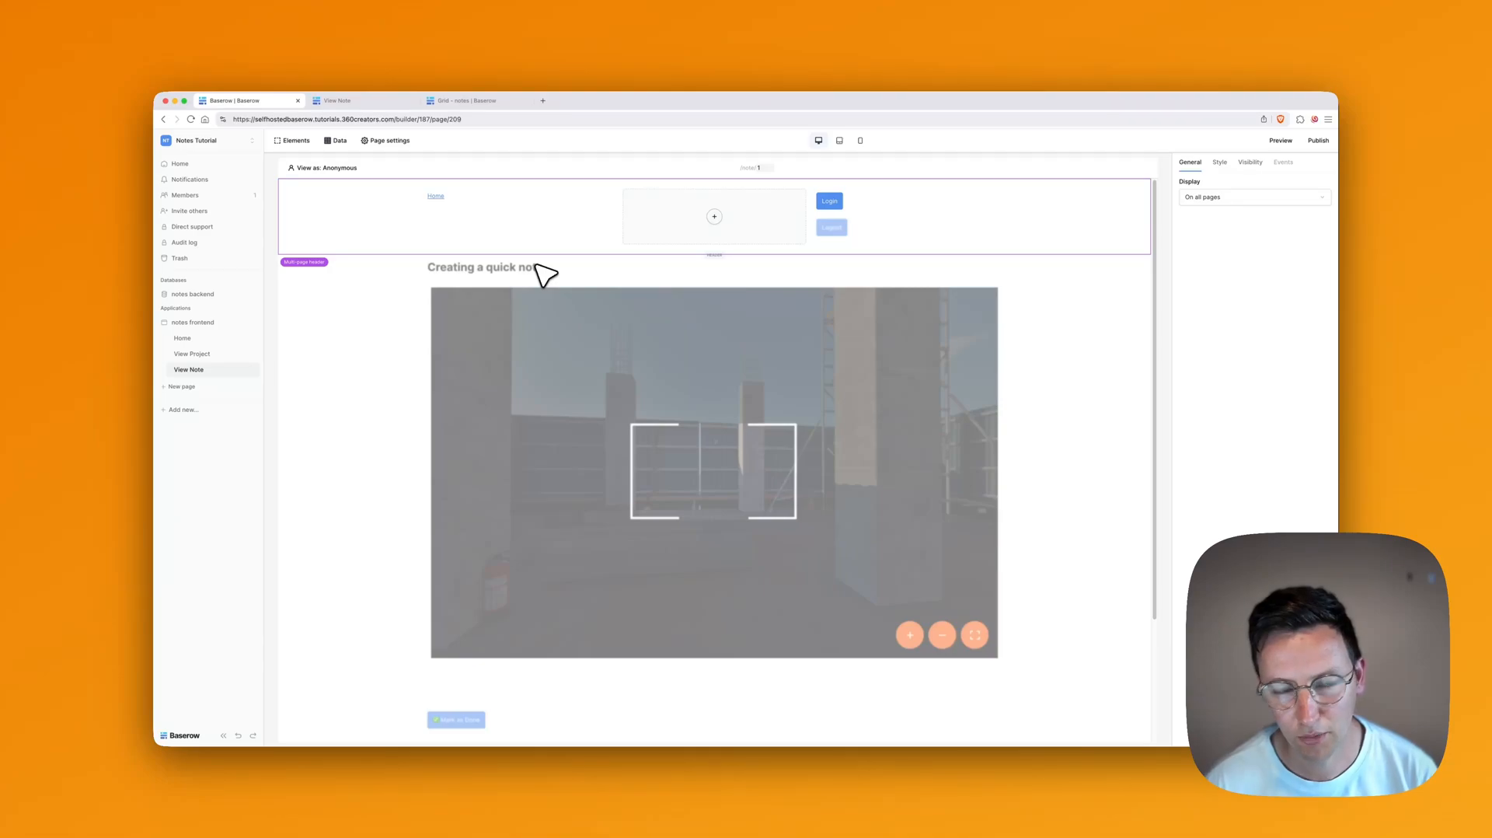
Step: Replace the View Note iframe's fixed notes-tutorial URL with getNote's viewOriginPath followed by '?'
click(544, 274)
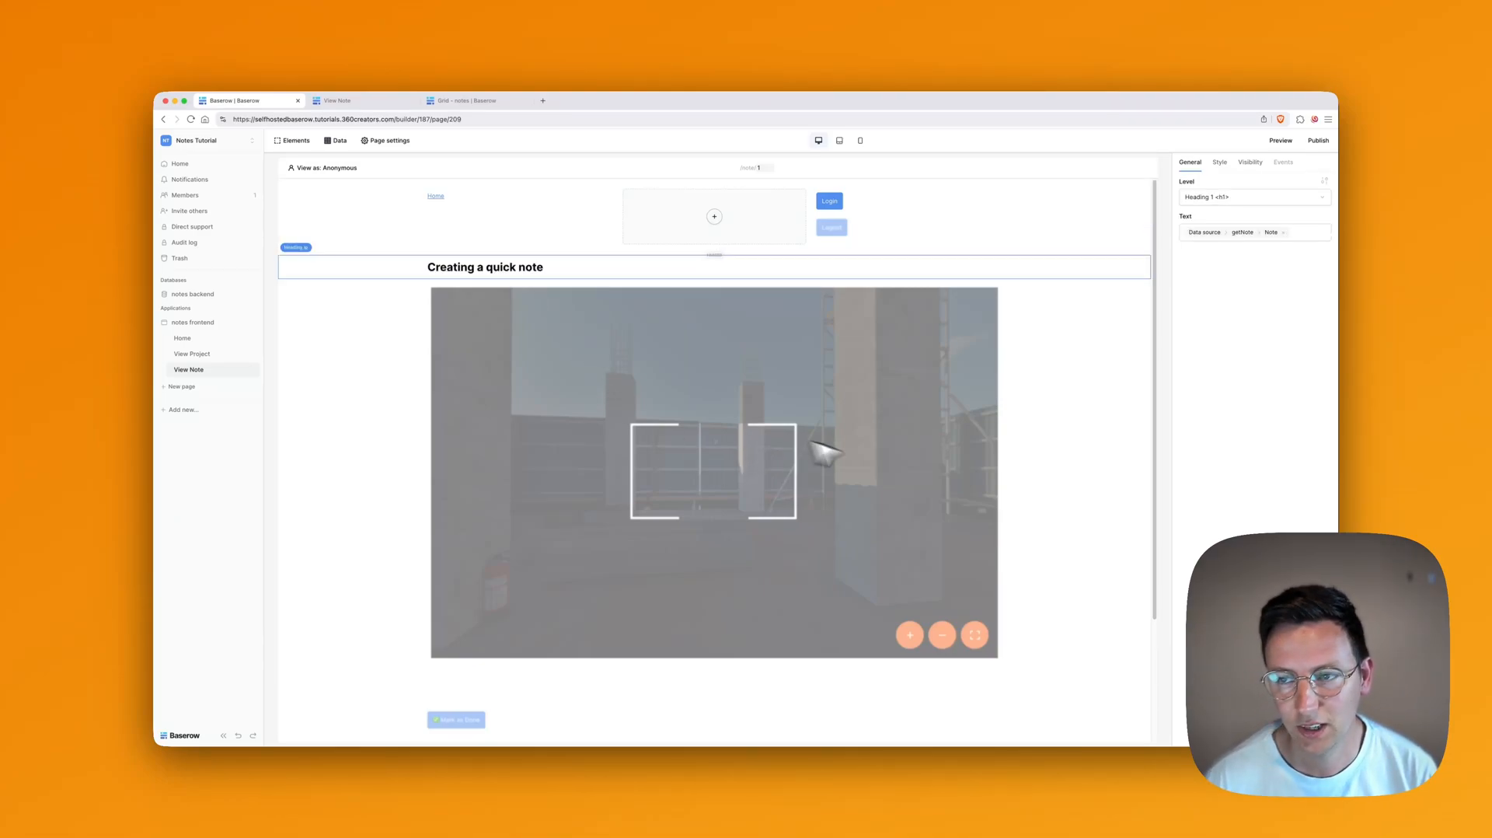
click(1053, 518)
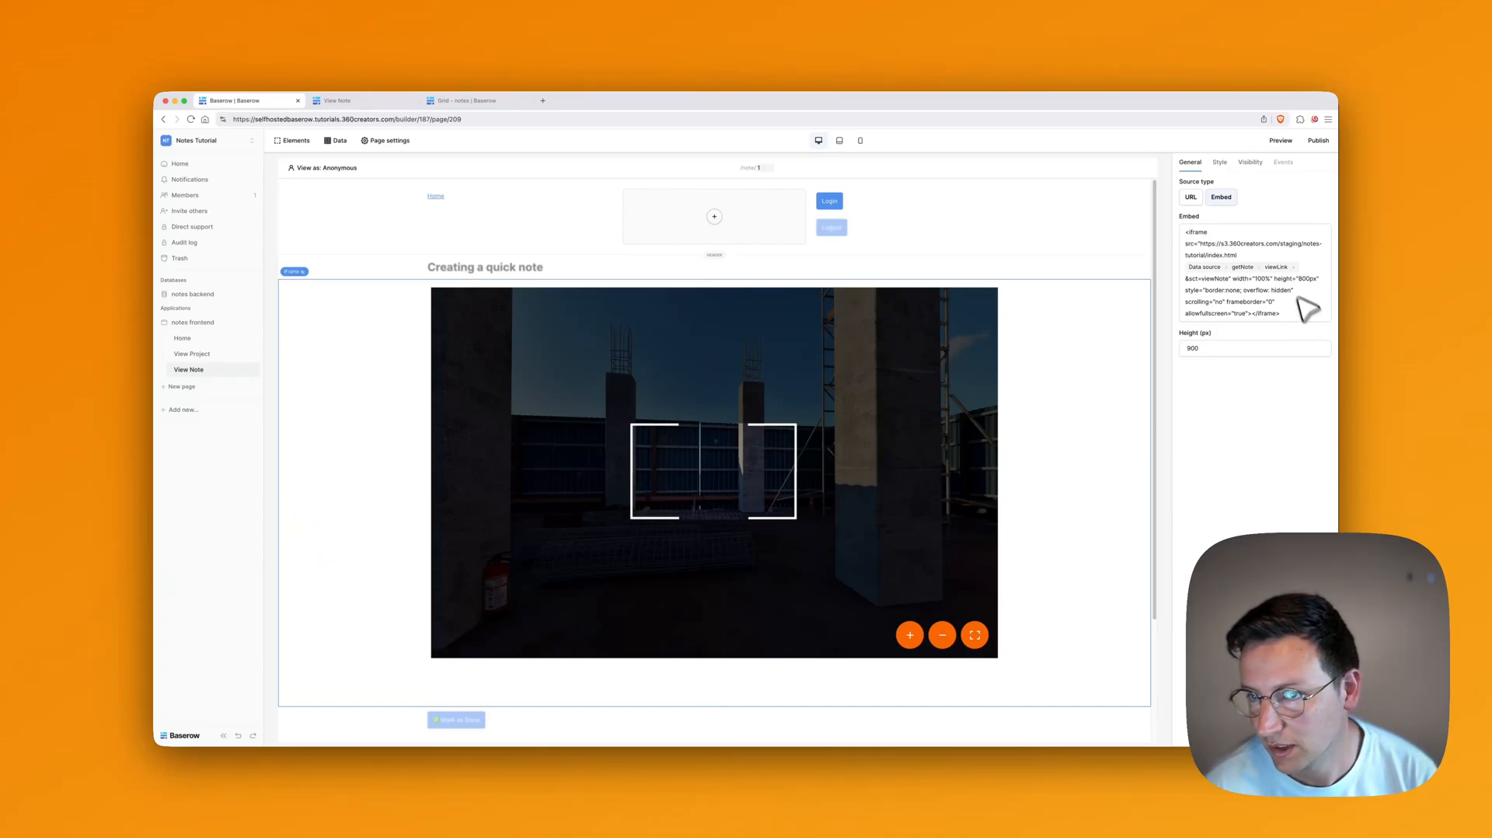
click(1212, 243)
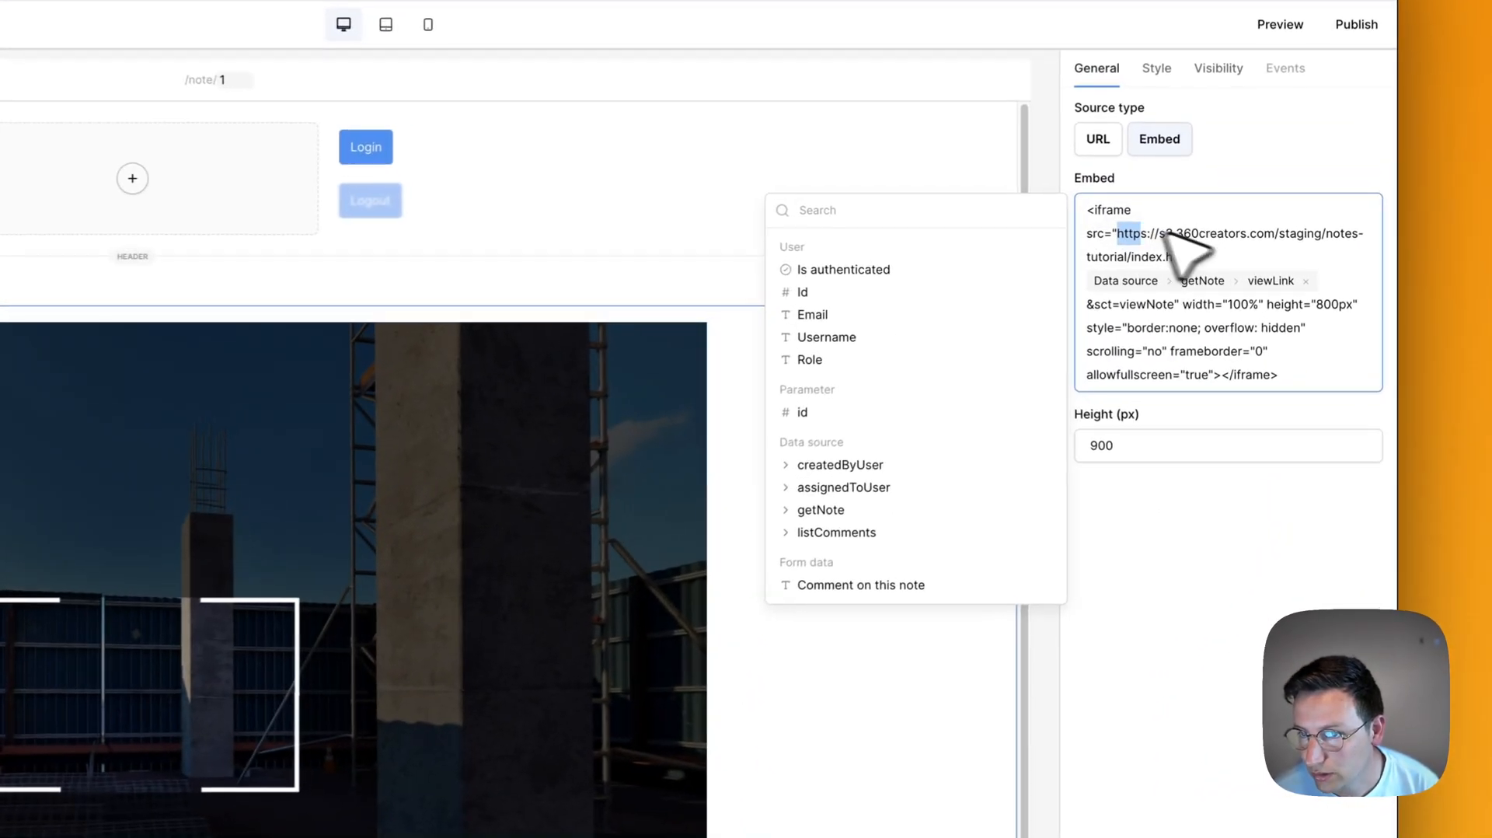
drag(1165, 232, 1191, 252)
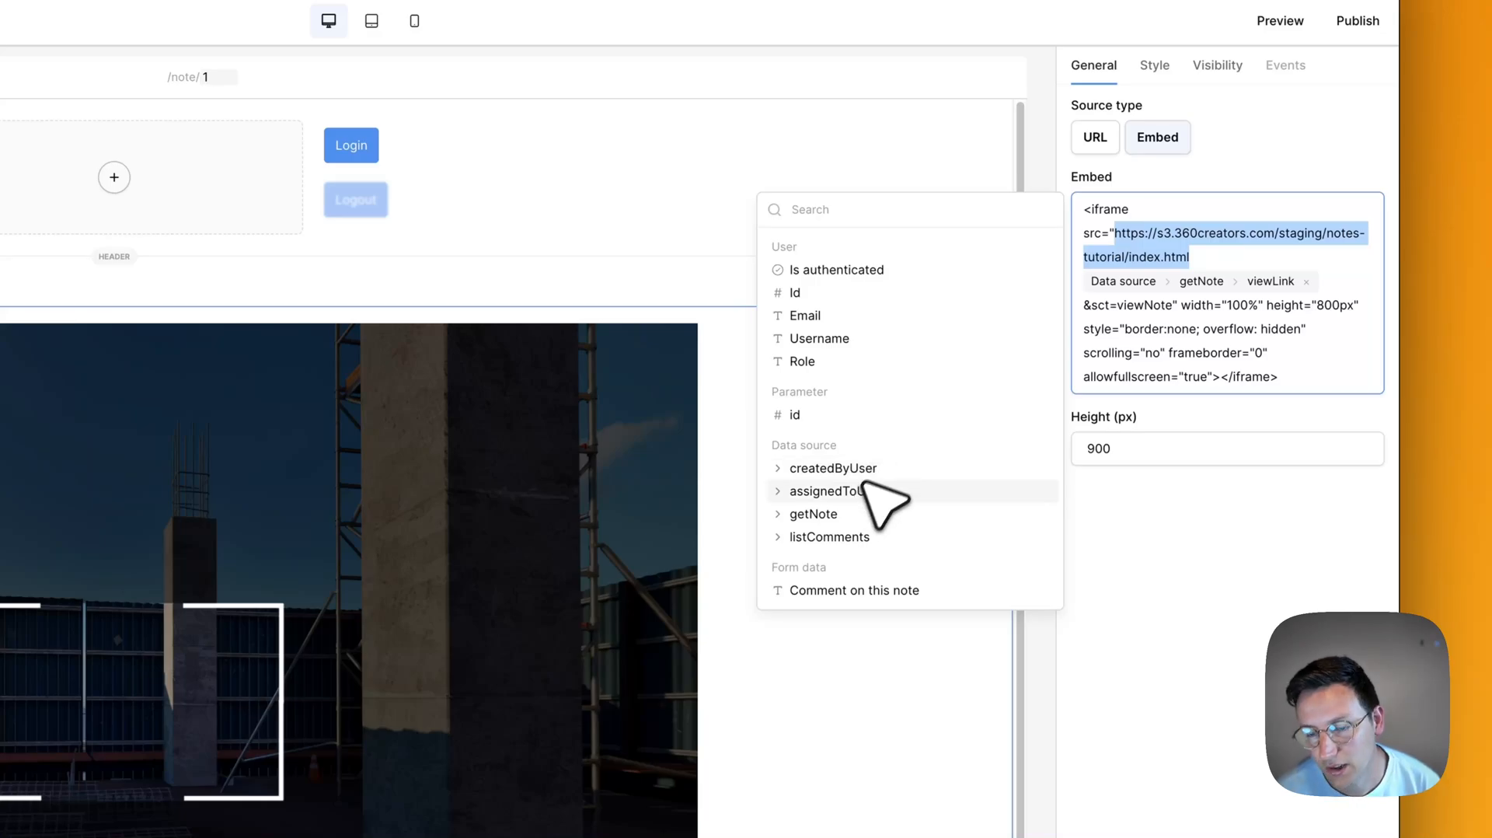
click(850, 515)
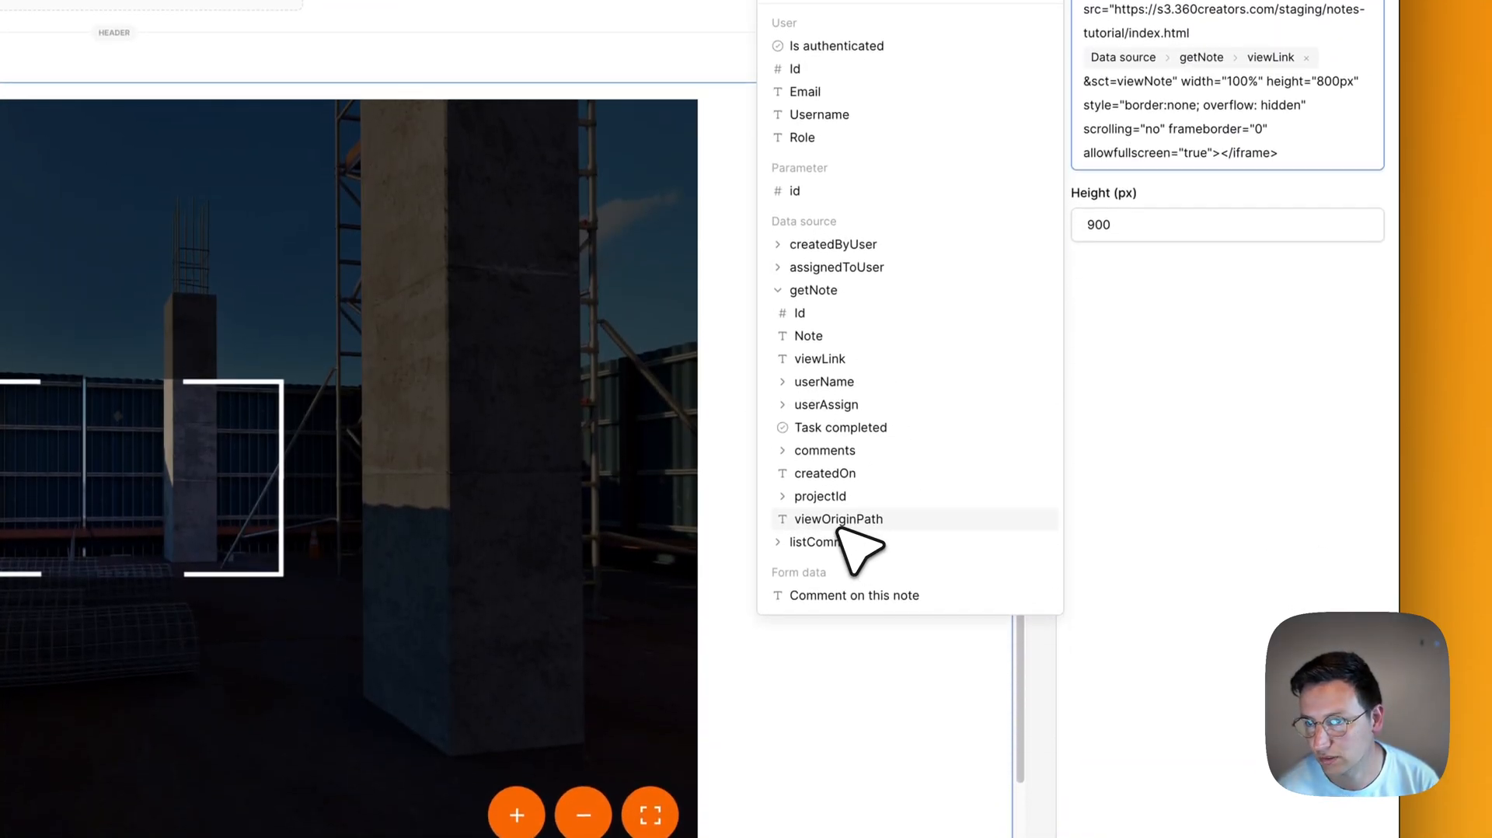
click(839, 552)
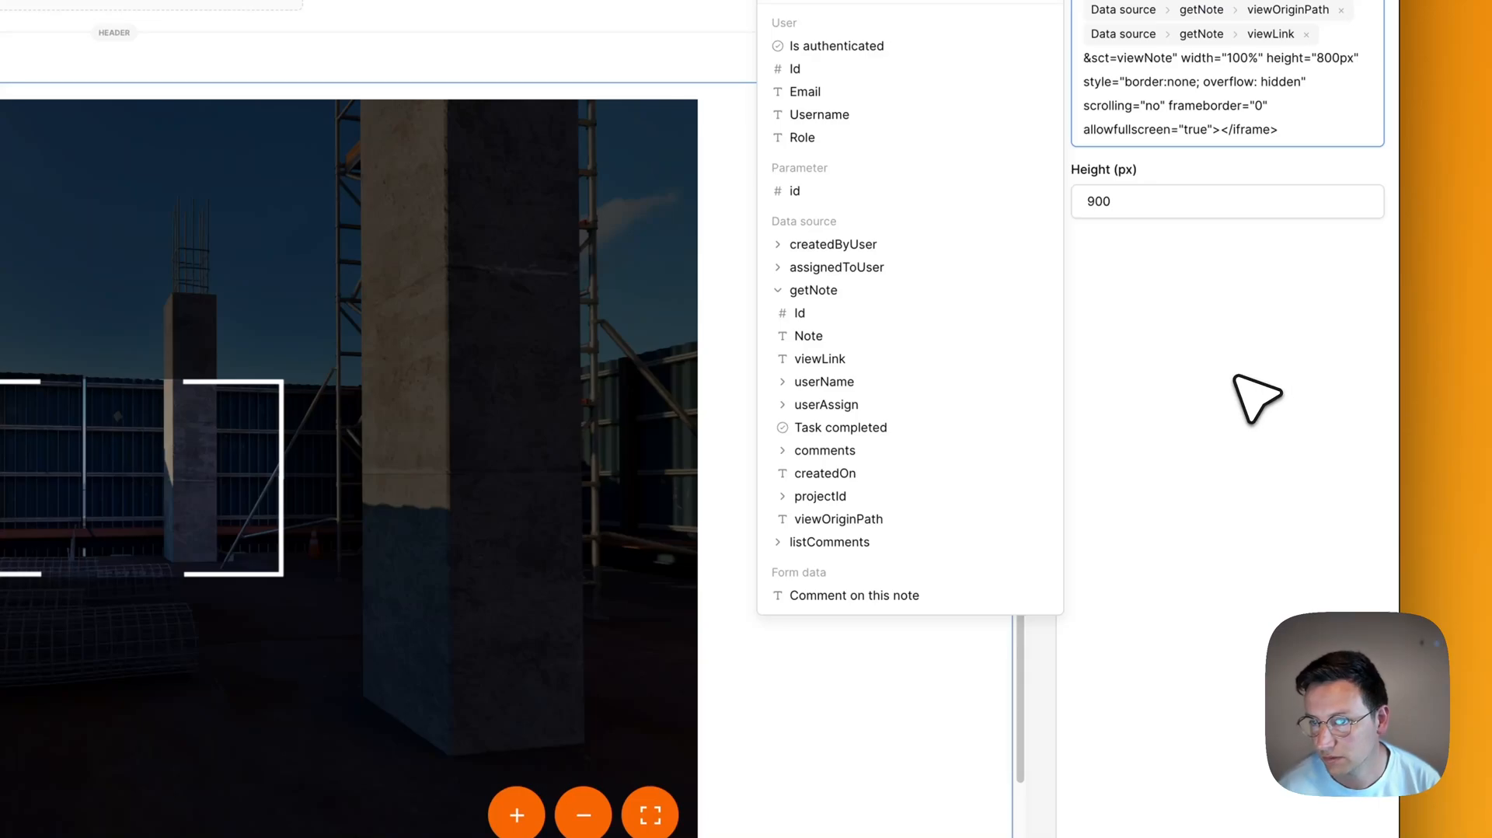
text(?)
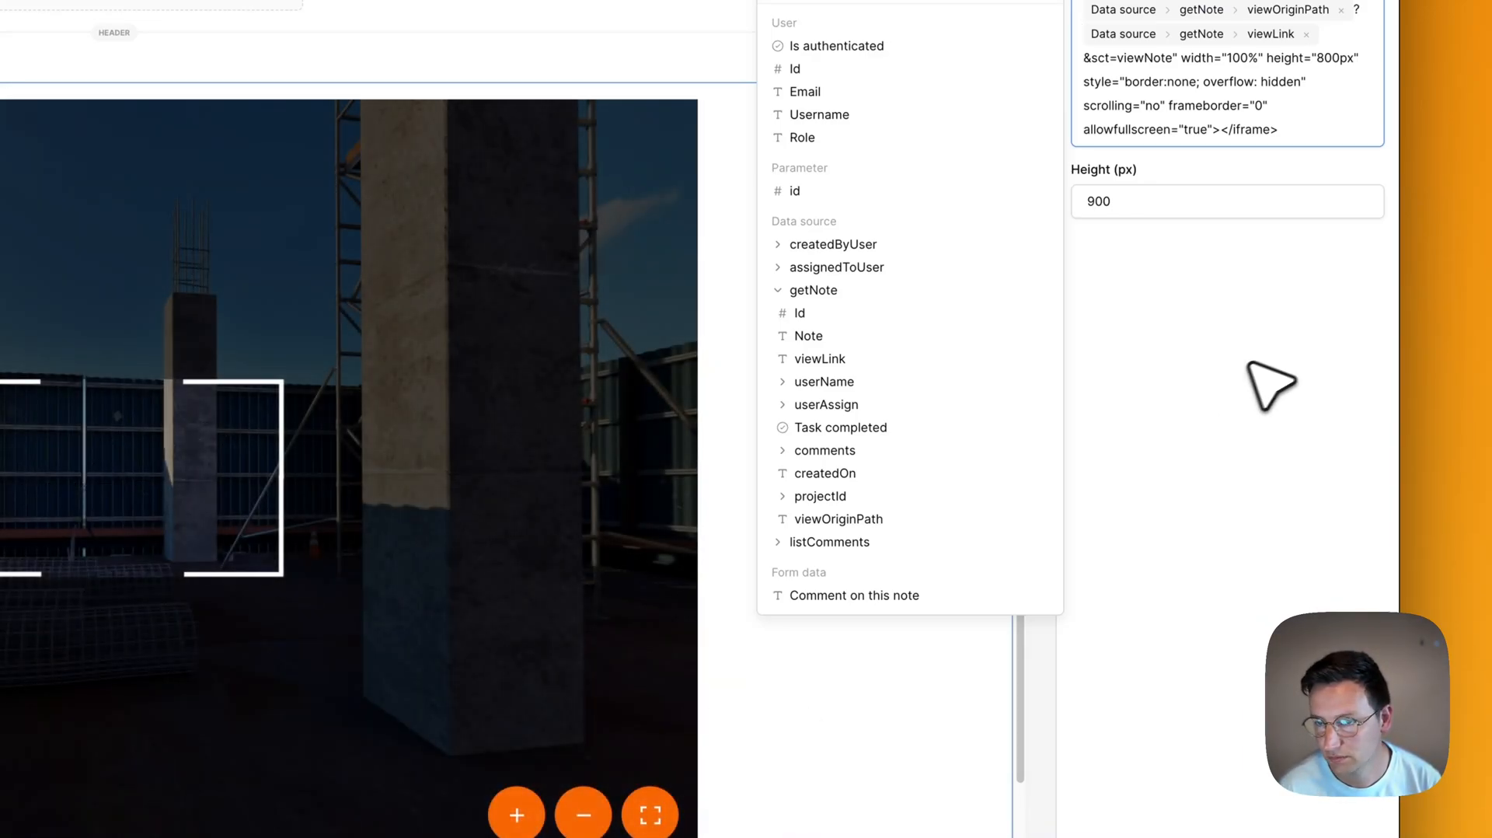
click(1248, 362)
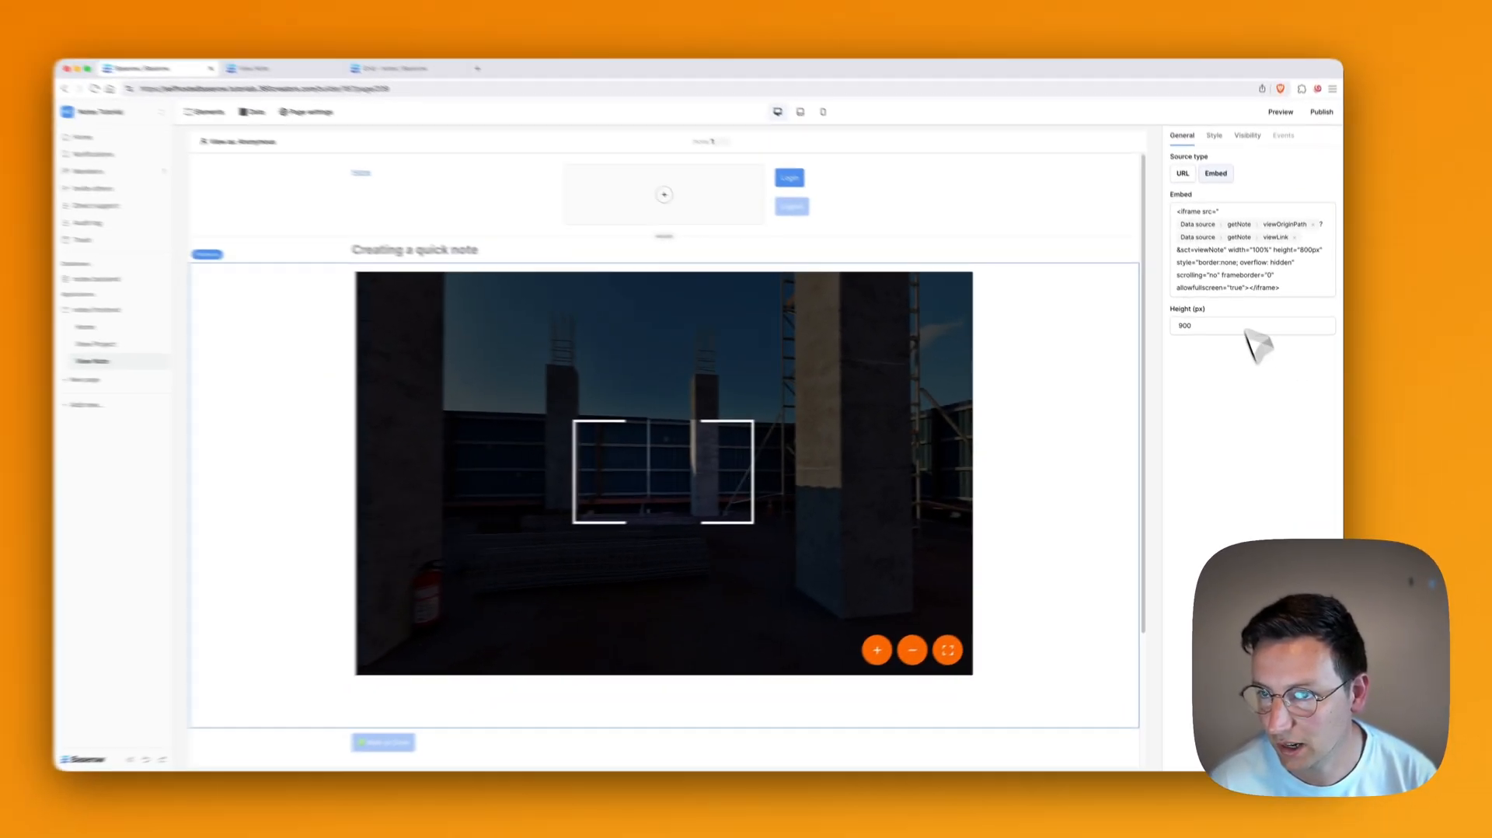
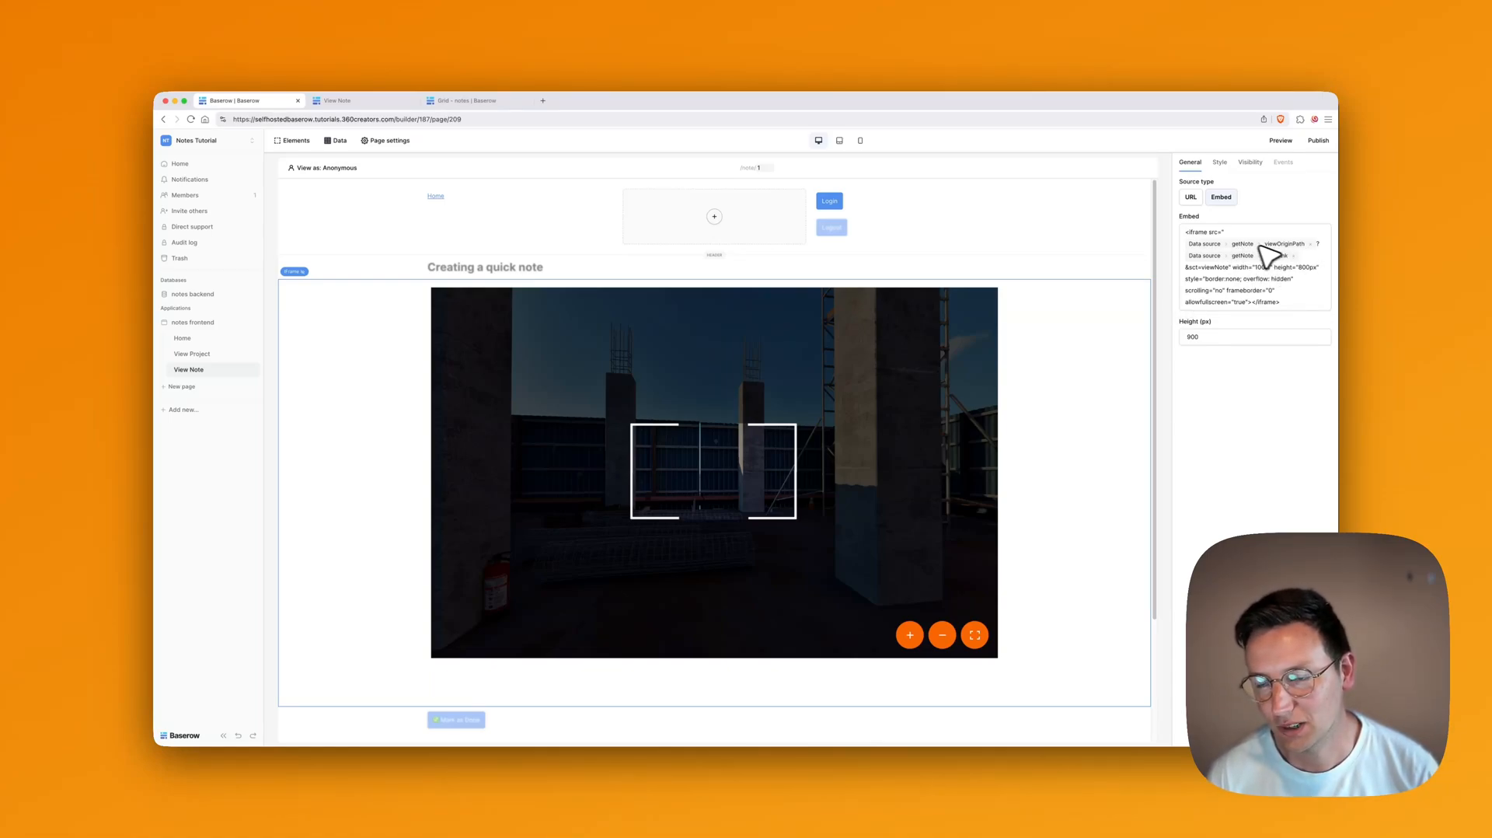
Step: Check the View Note iframe's height setting for the embedded 360° viewer (900 px)
click(1280, 440)
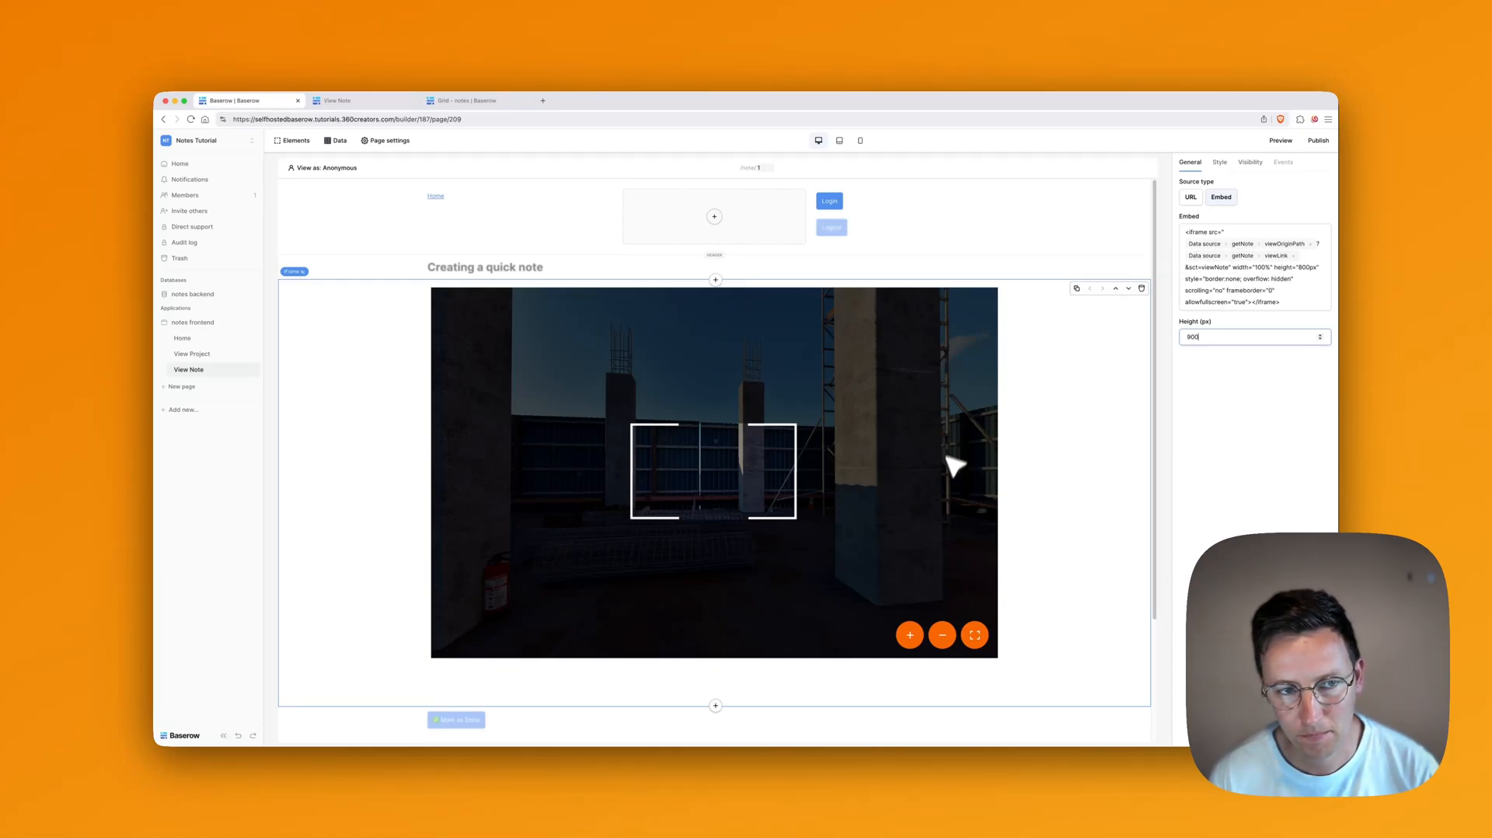
scroll(781, 415, down, 3)
scroll(768, 413, up, 3)
Step: Open an app preview, then restrict Home's projects table to logged-in visitors
click(1281, 141)
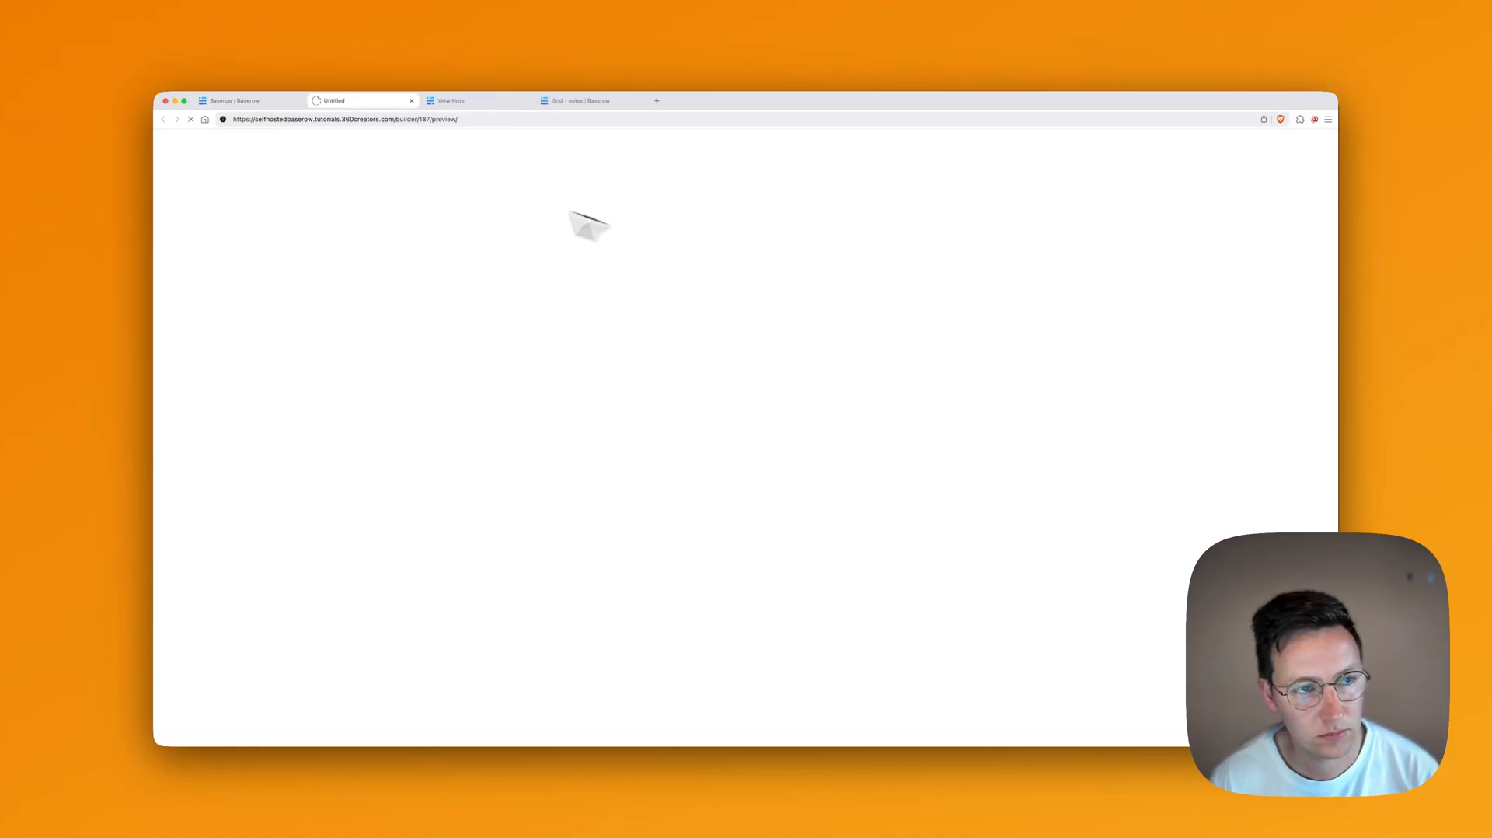
key(super+1)
click(194, 339)
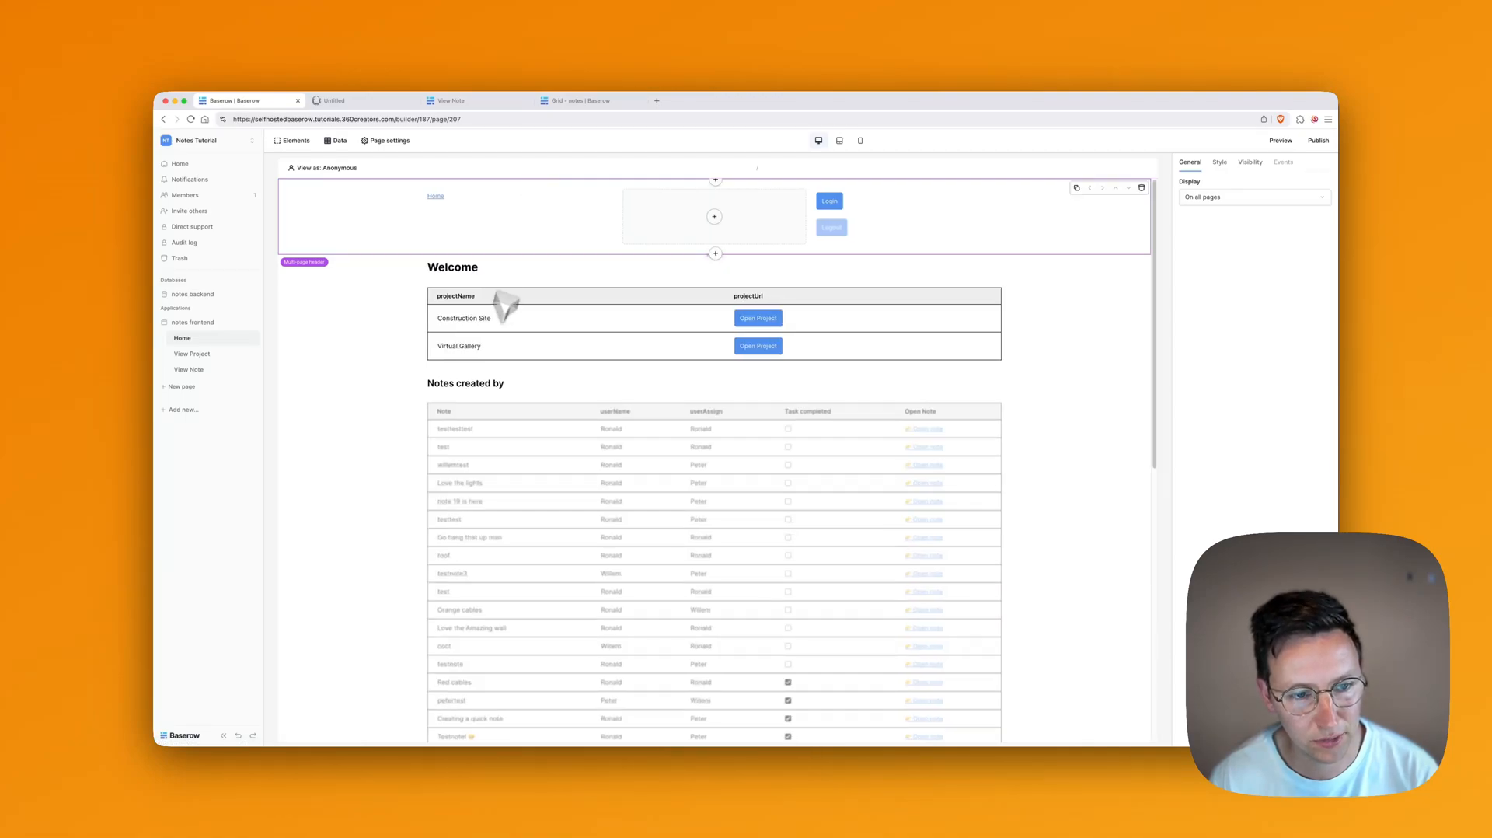
click(563, 331)
click(1251, 165)
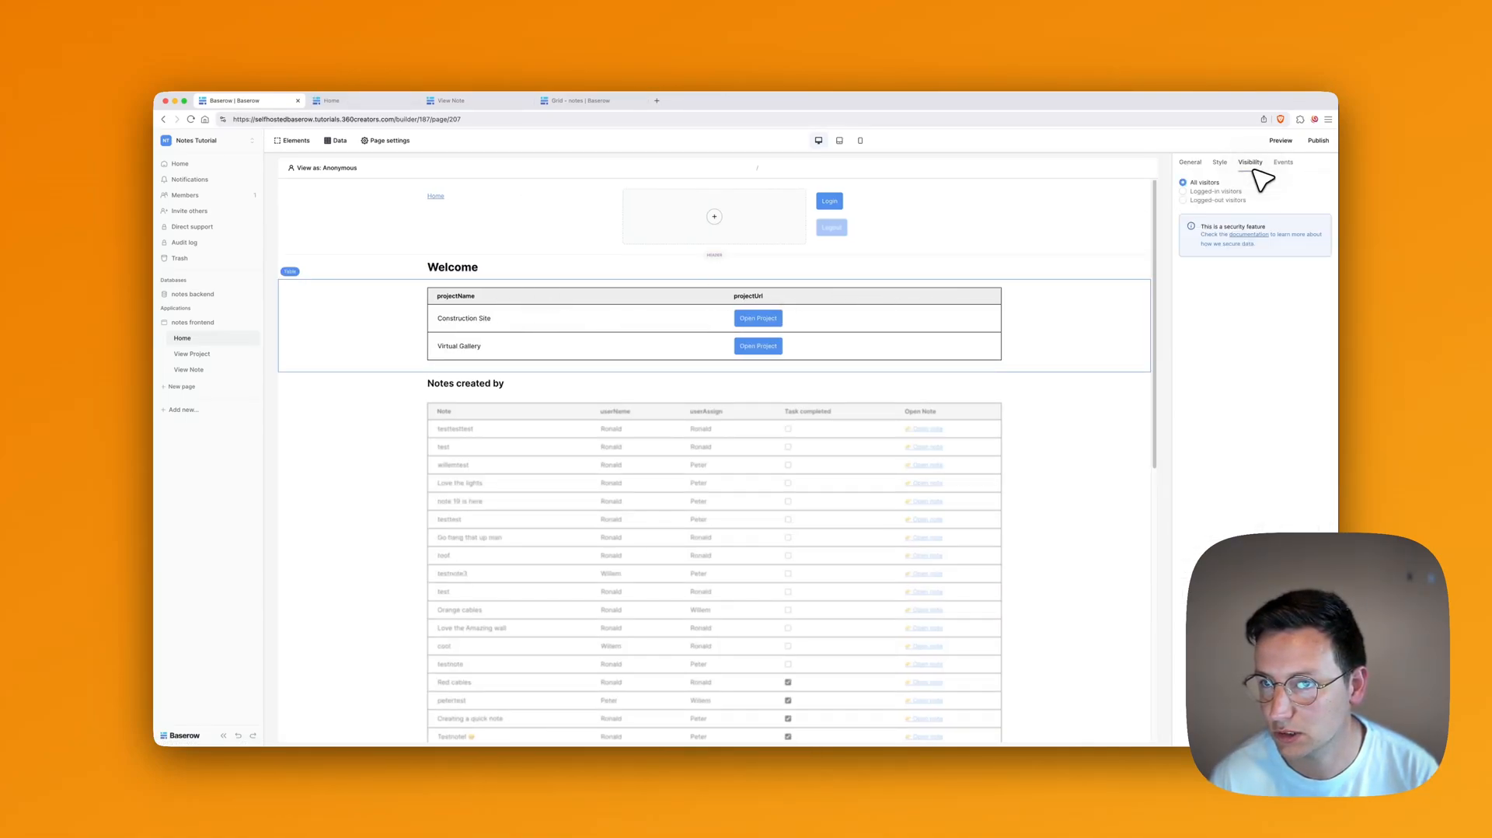
click(1217, 191)
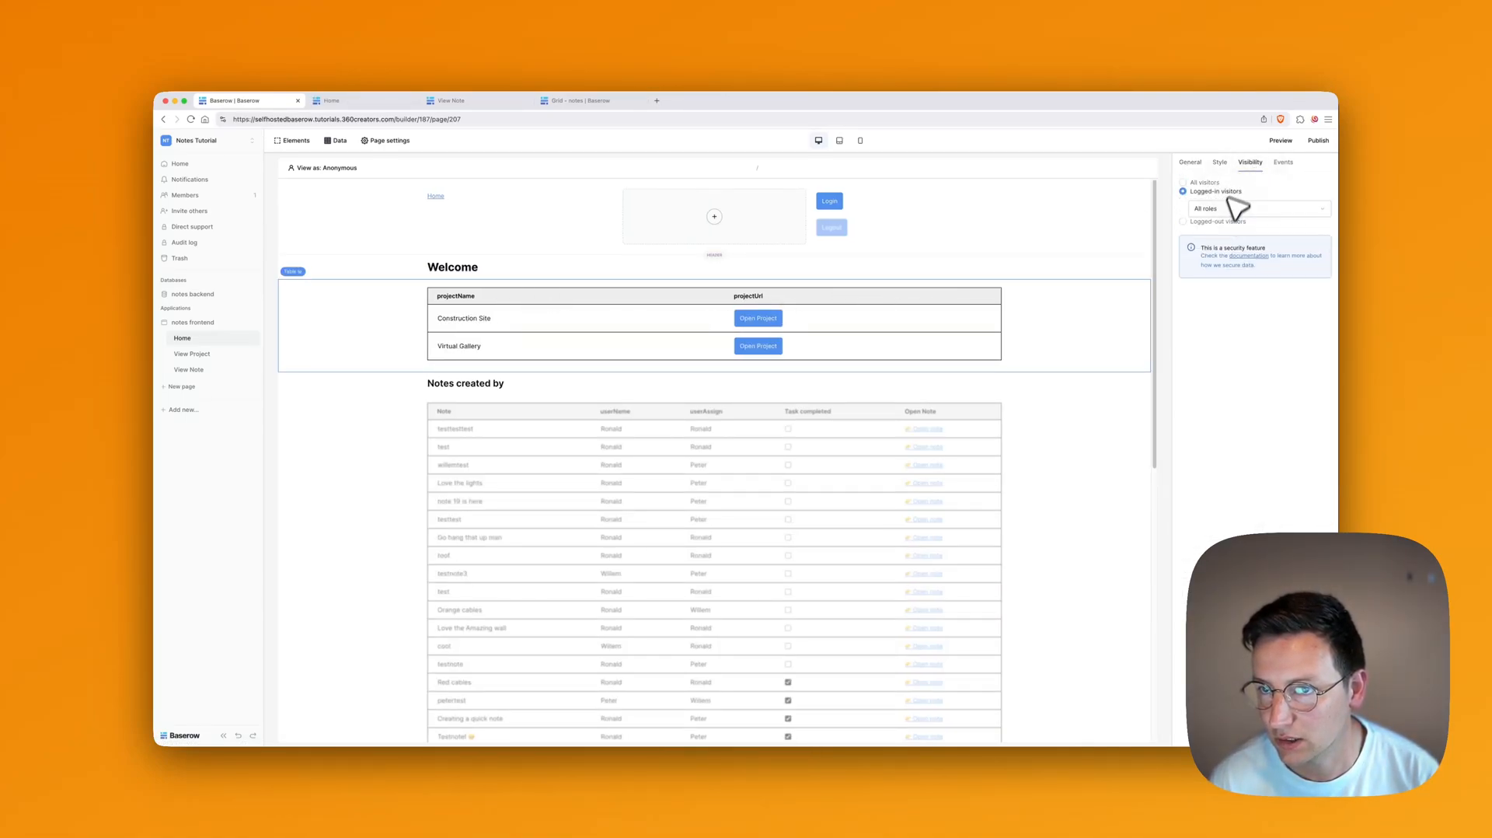
Step: Make the 'Notes created by' heading and notes table visible only to logged-in visitors
click(523, 267)
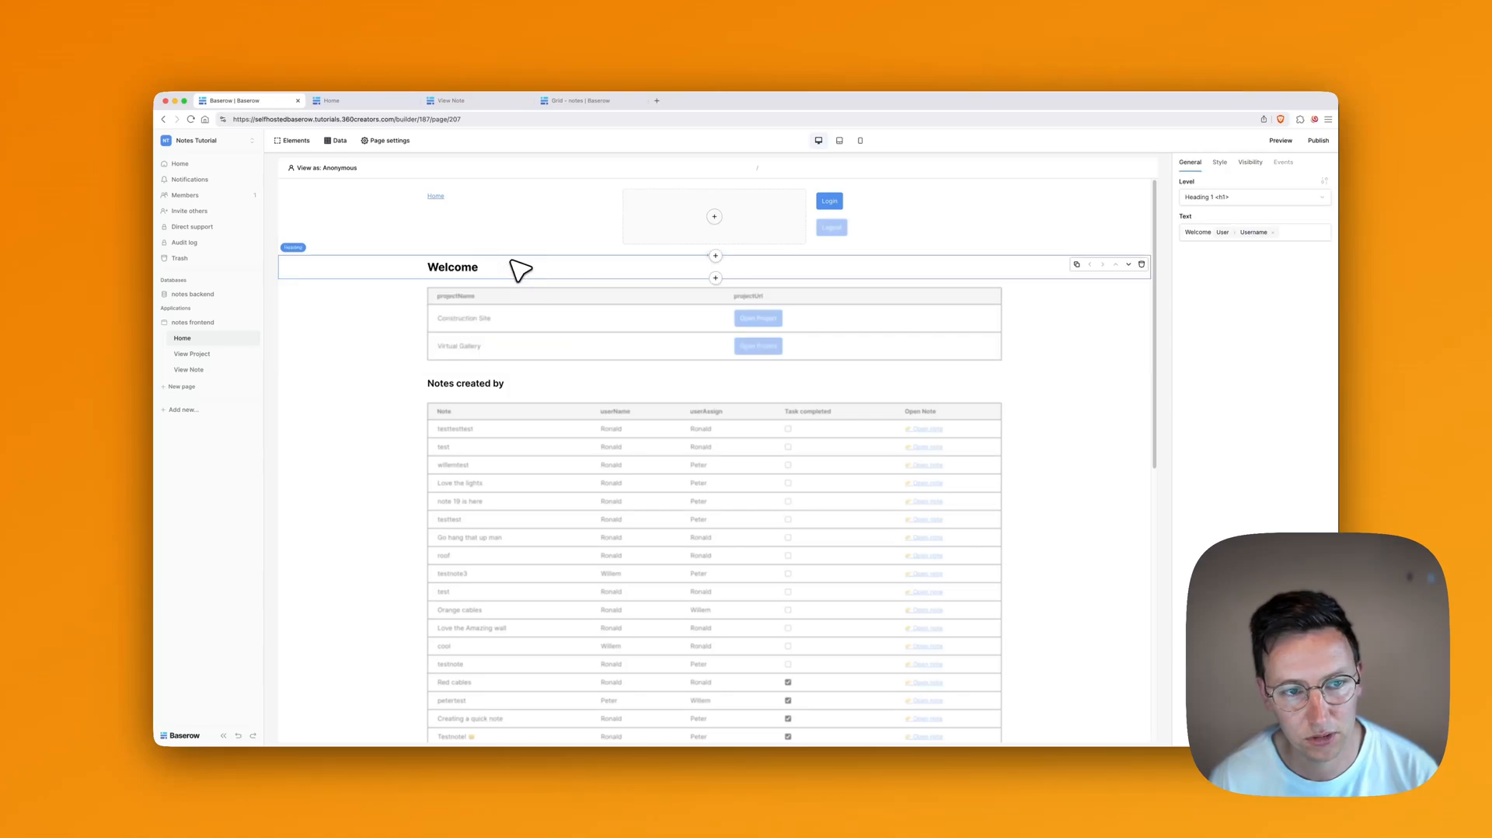
click(494, 383)
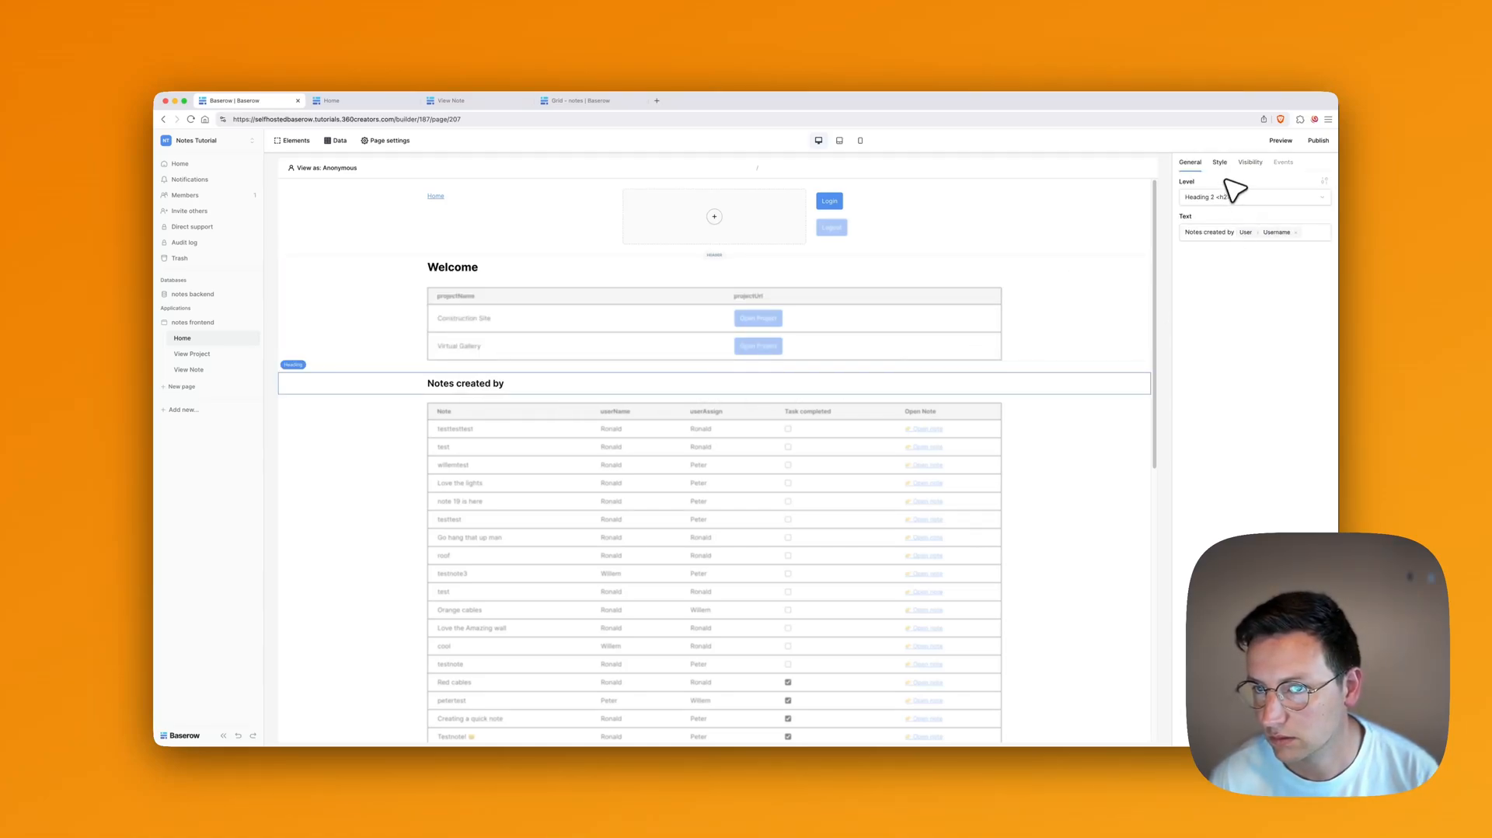
click(1251, 164)
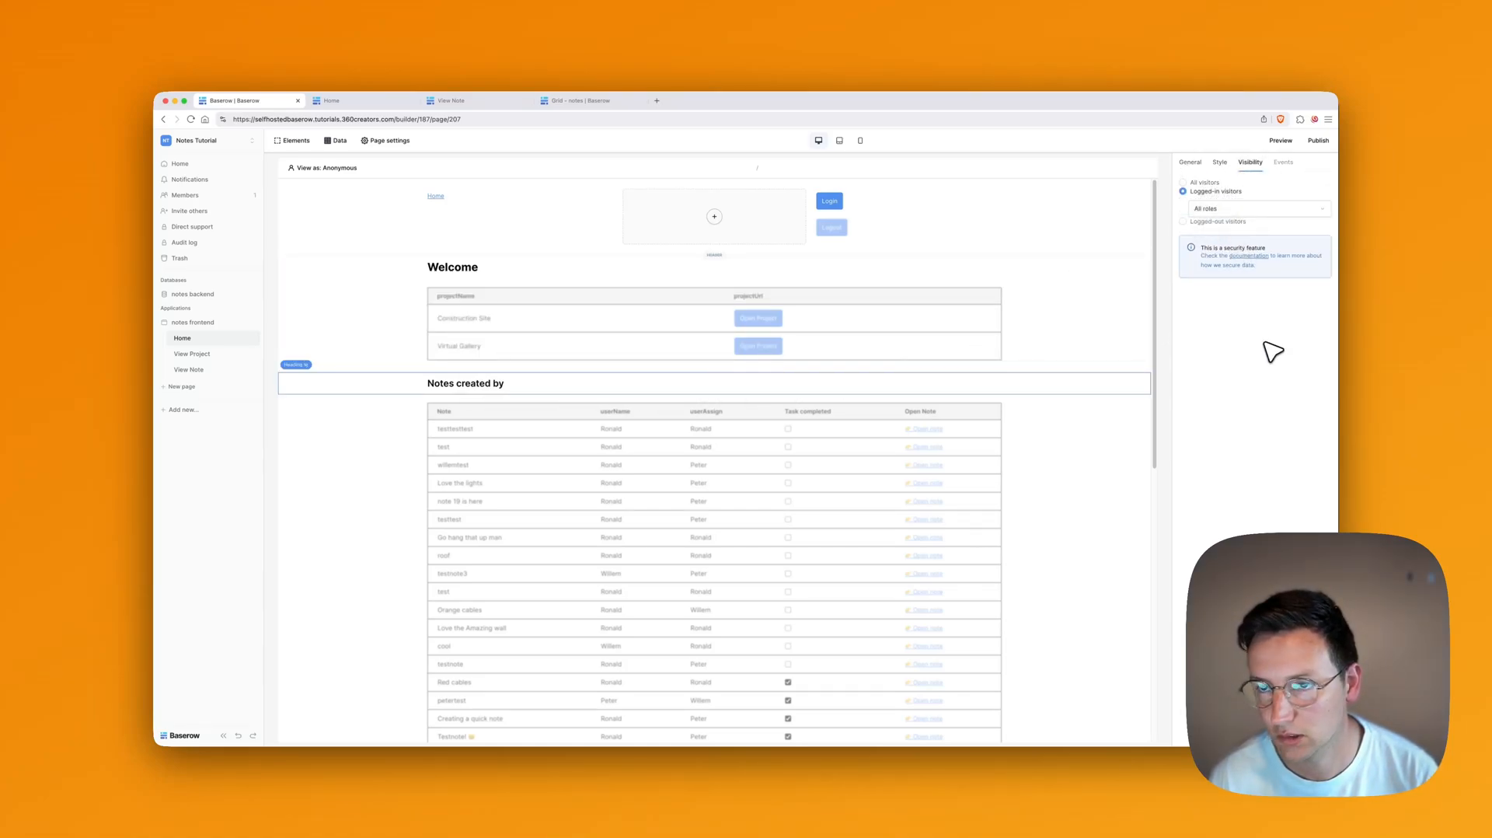
click(668, 447)
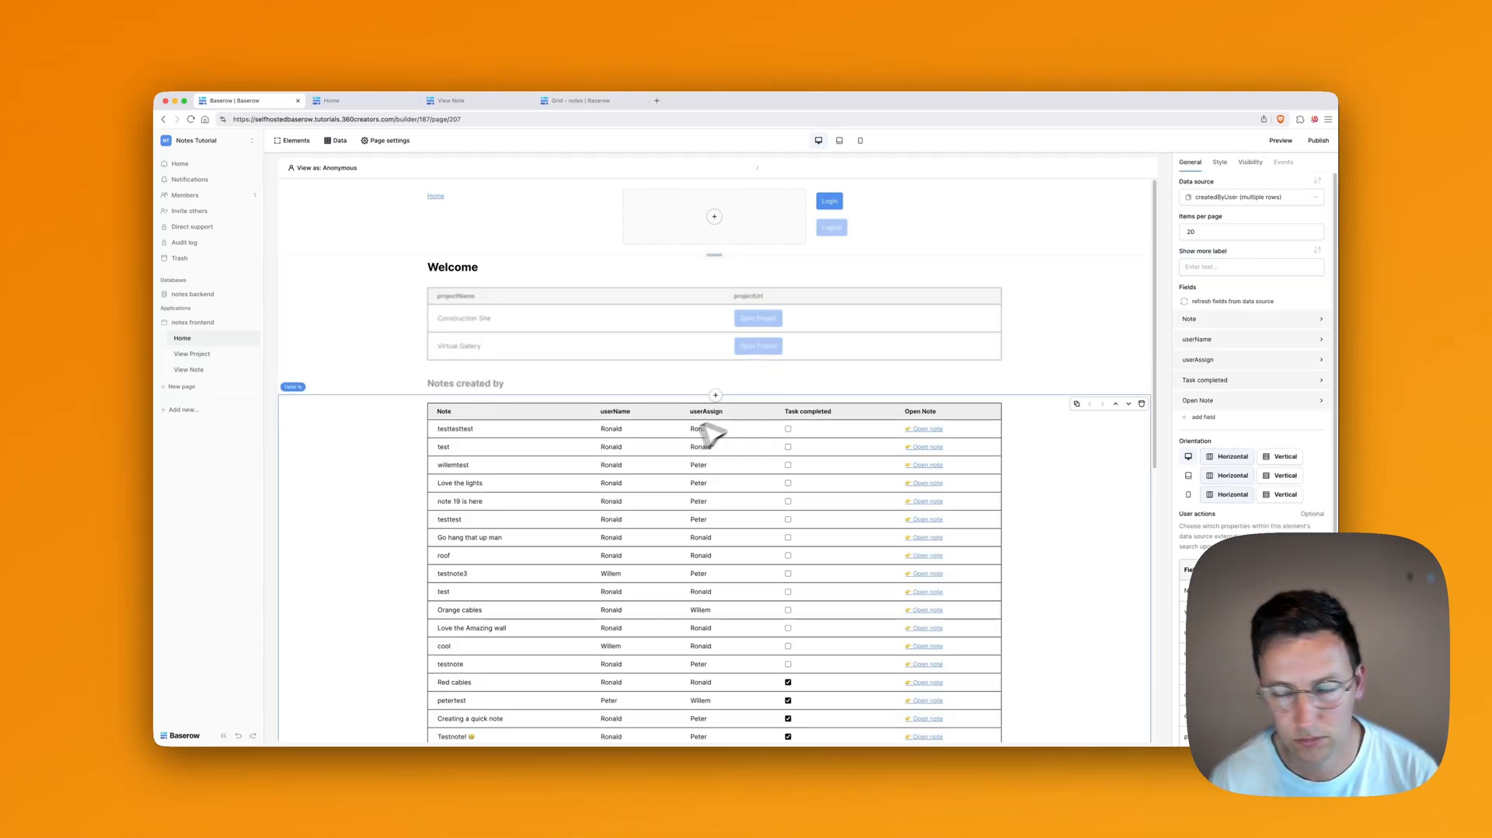
click(1250, 163)
key(super+2)
Step: Reload the preview and log in with the pasted e-mail and password
key(super+r)
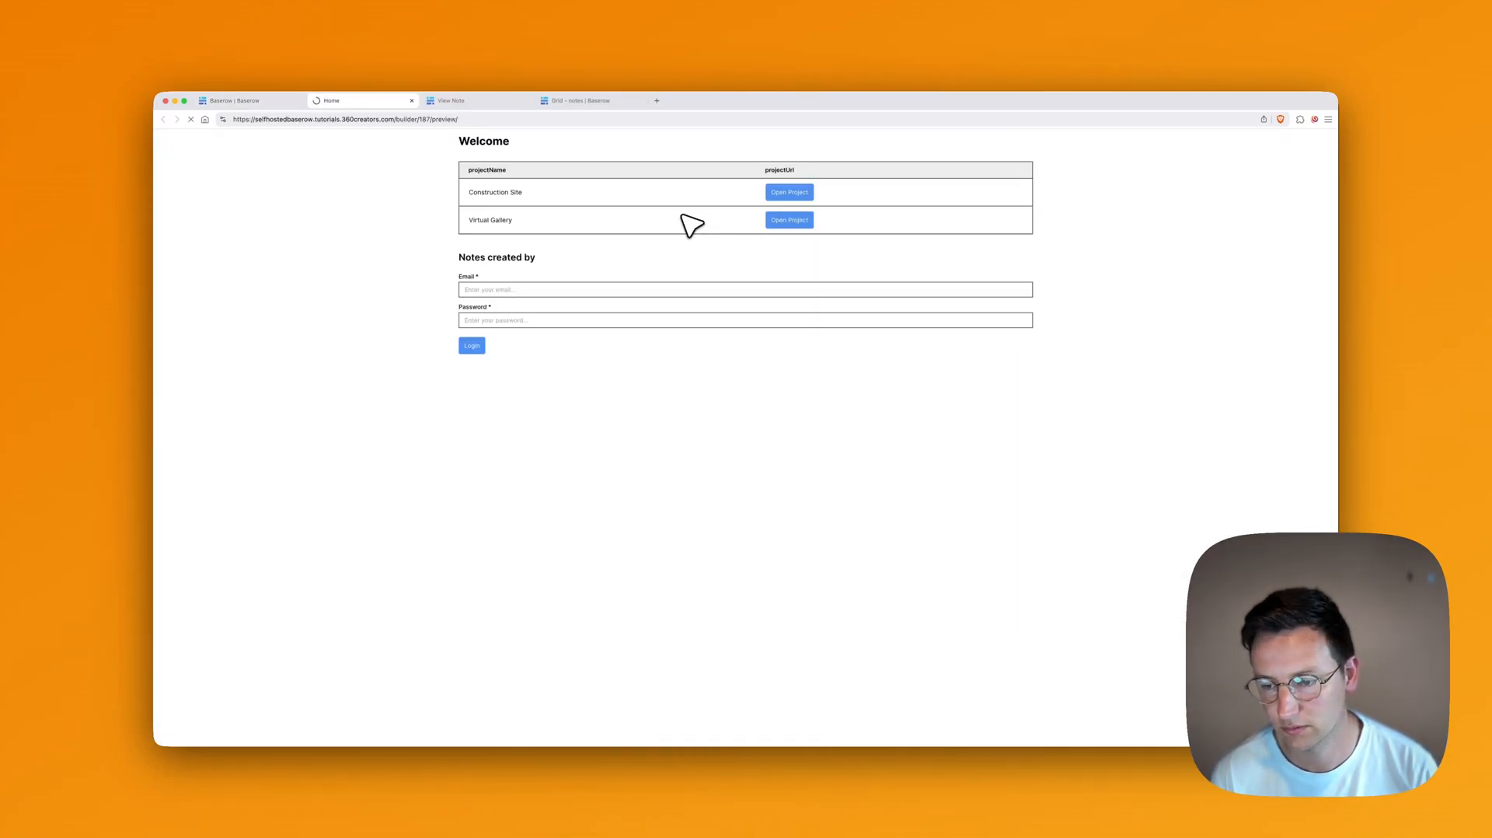
click(507, 175)
key(super+v)
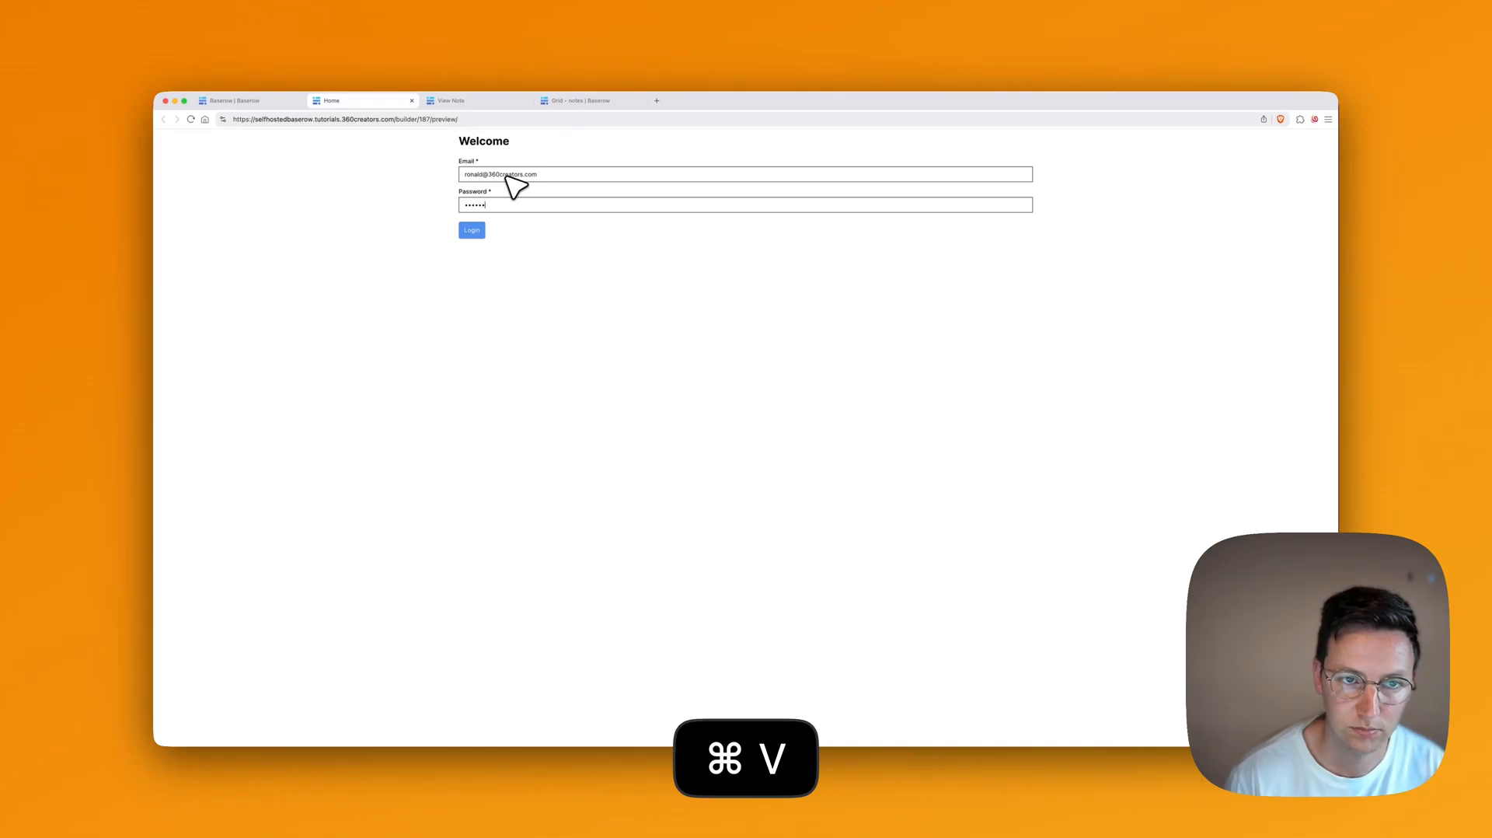
key(Return)
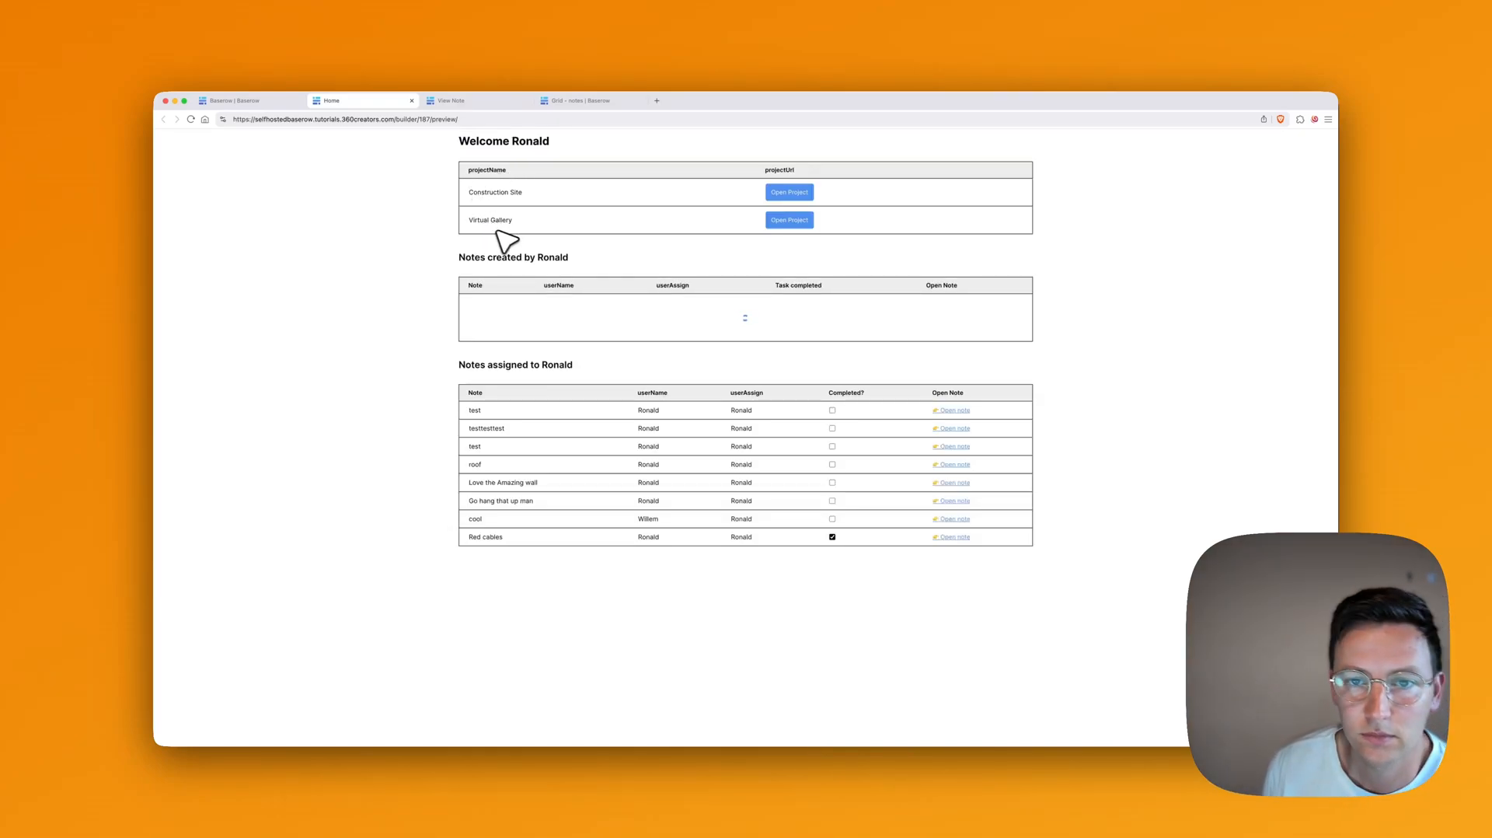
Step: Check the projects and notes tables, try the Virtual Gallery project, then return to the editor
scroll(459, 280, down, 1)
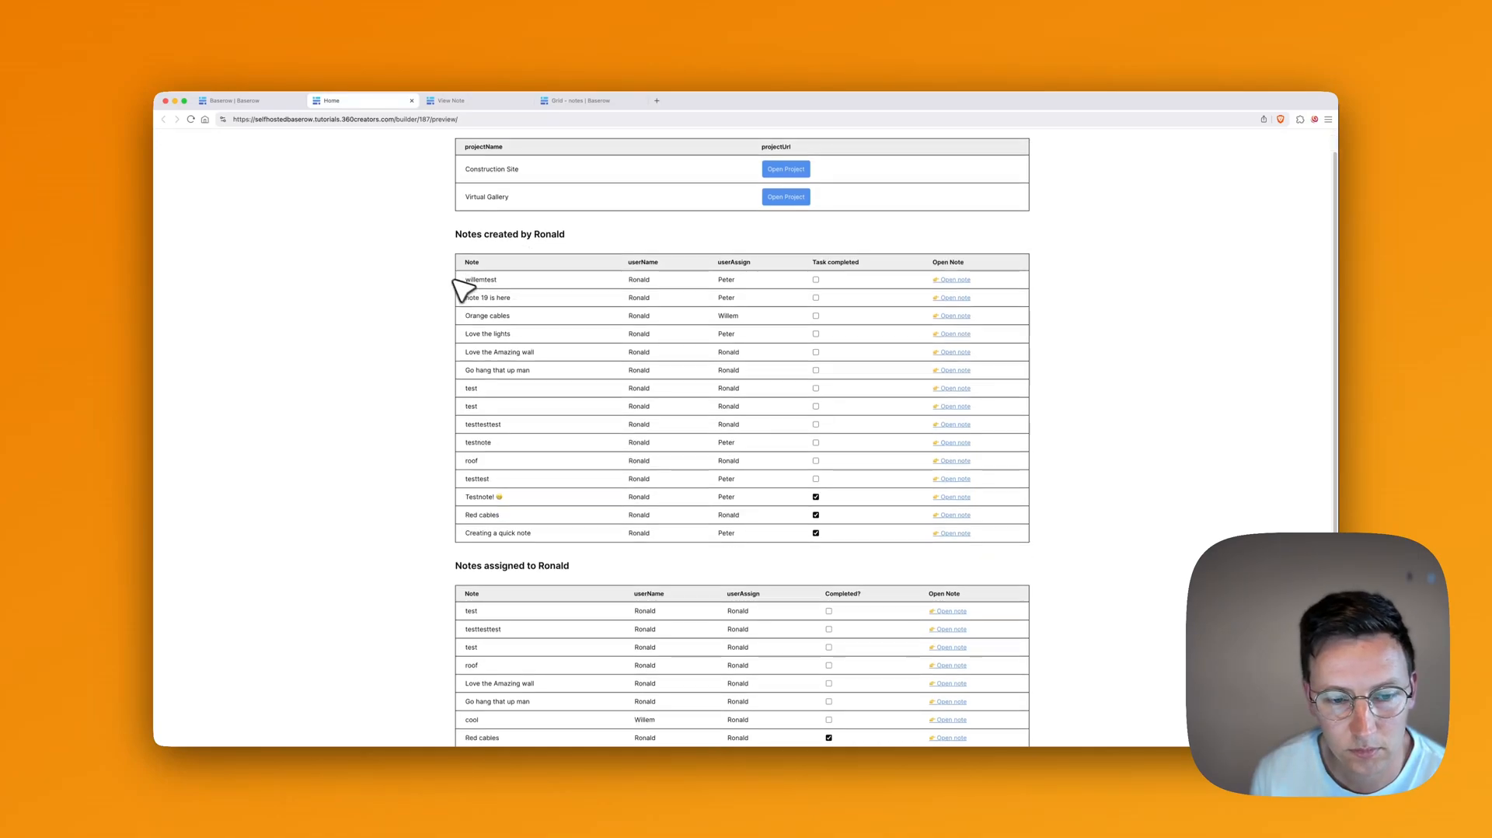
scroll(447, 274, up, 1)
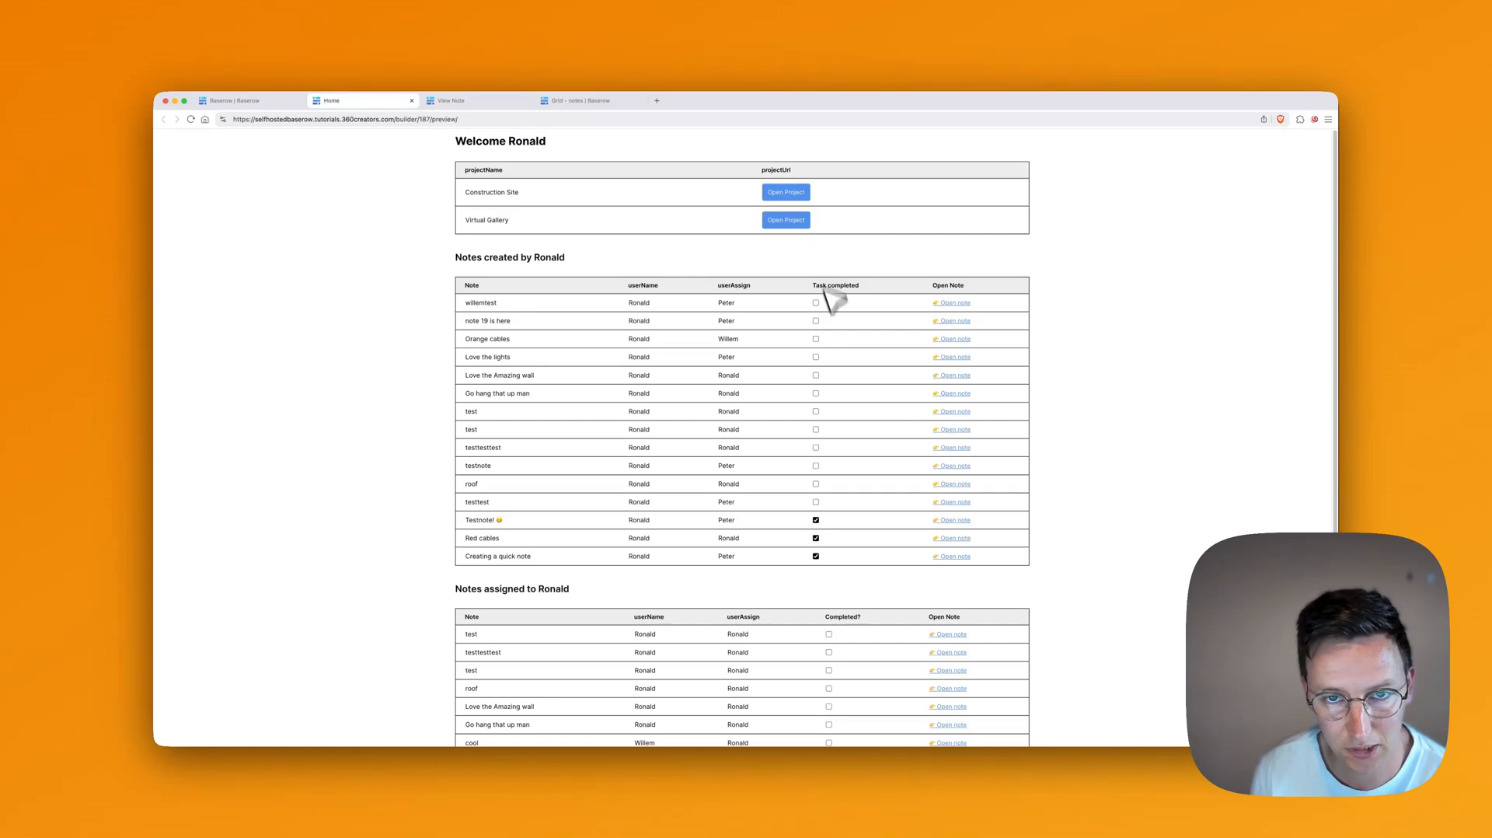
click(799, 225)
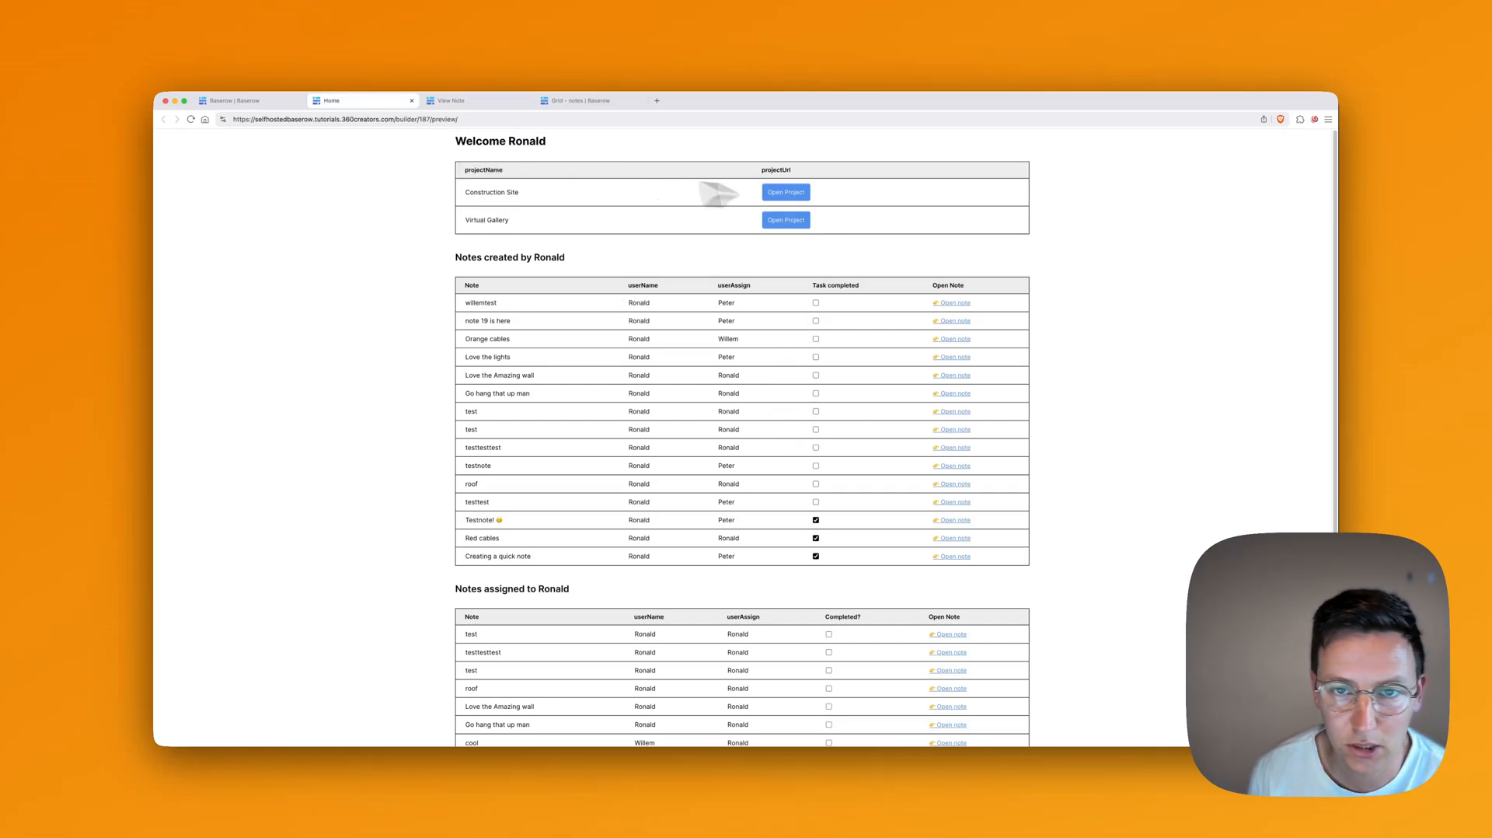
click(257, 101)
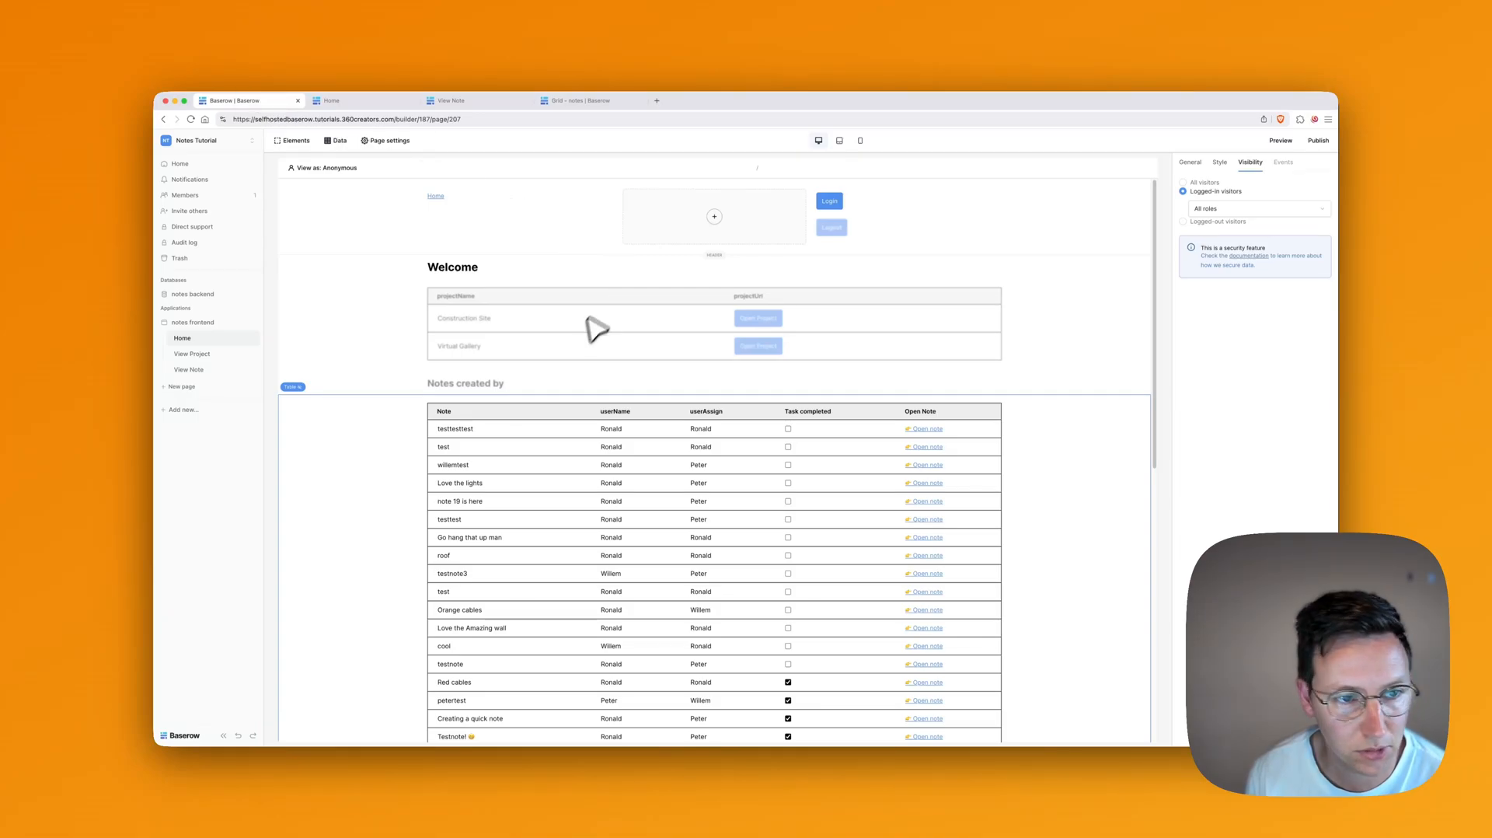
Step: Rename the projects table's projectUrl field to 'Open Project'
click(587, 343)
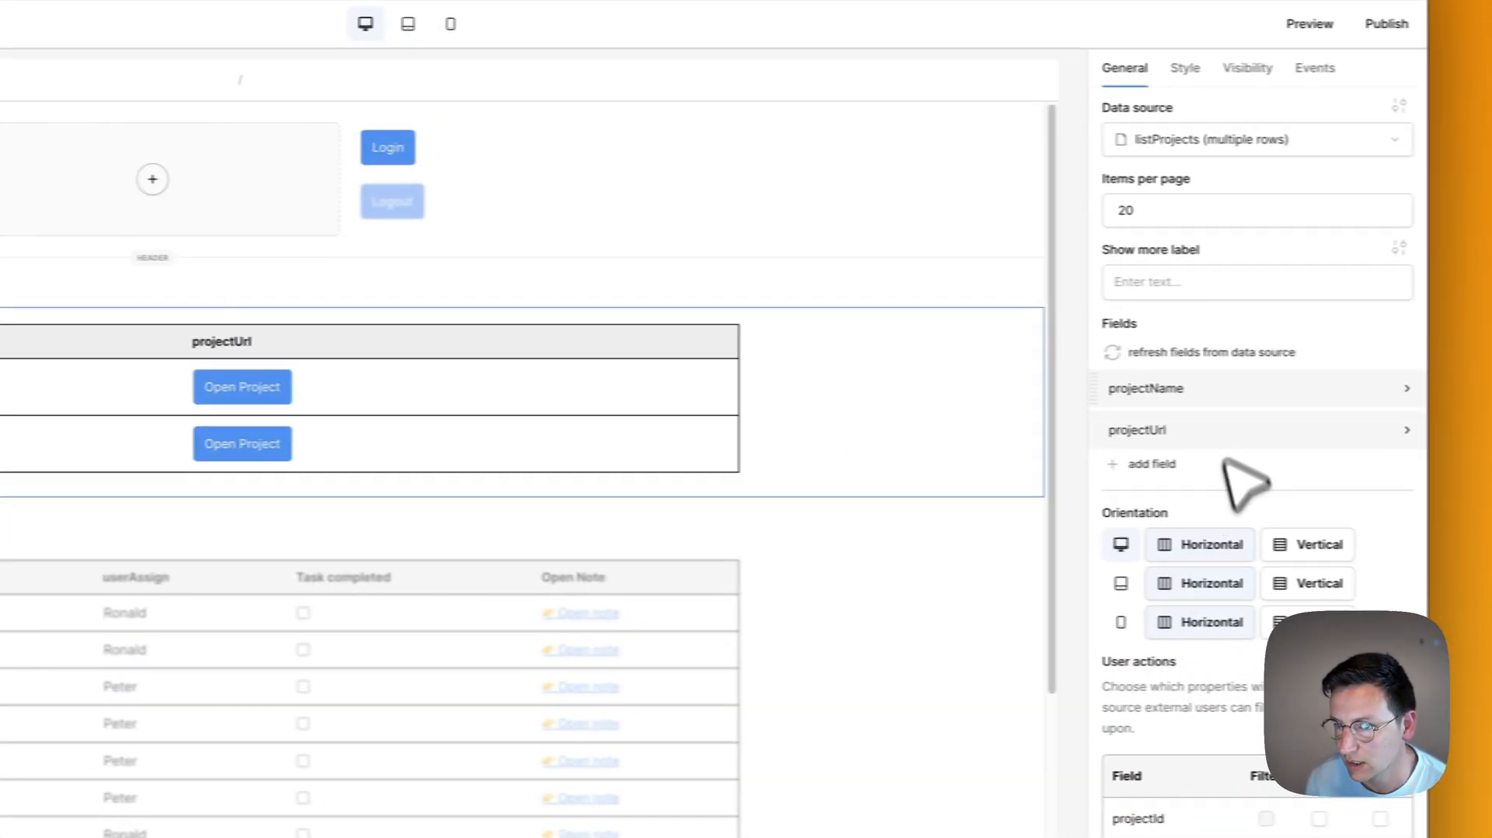
click(1156, 426)
click(1250, 482)
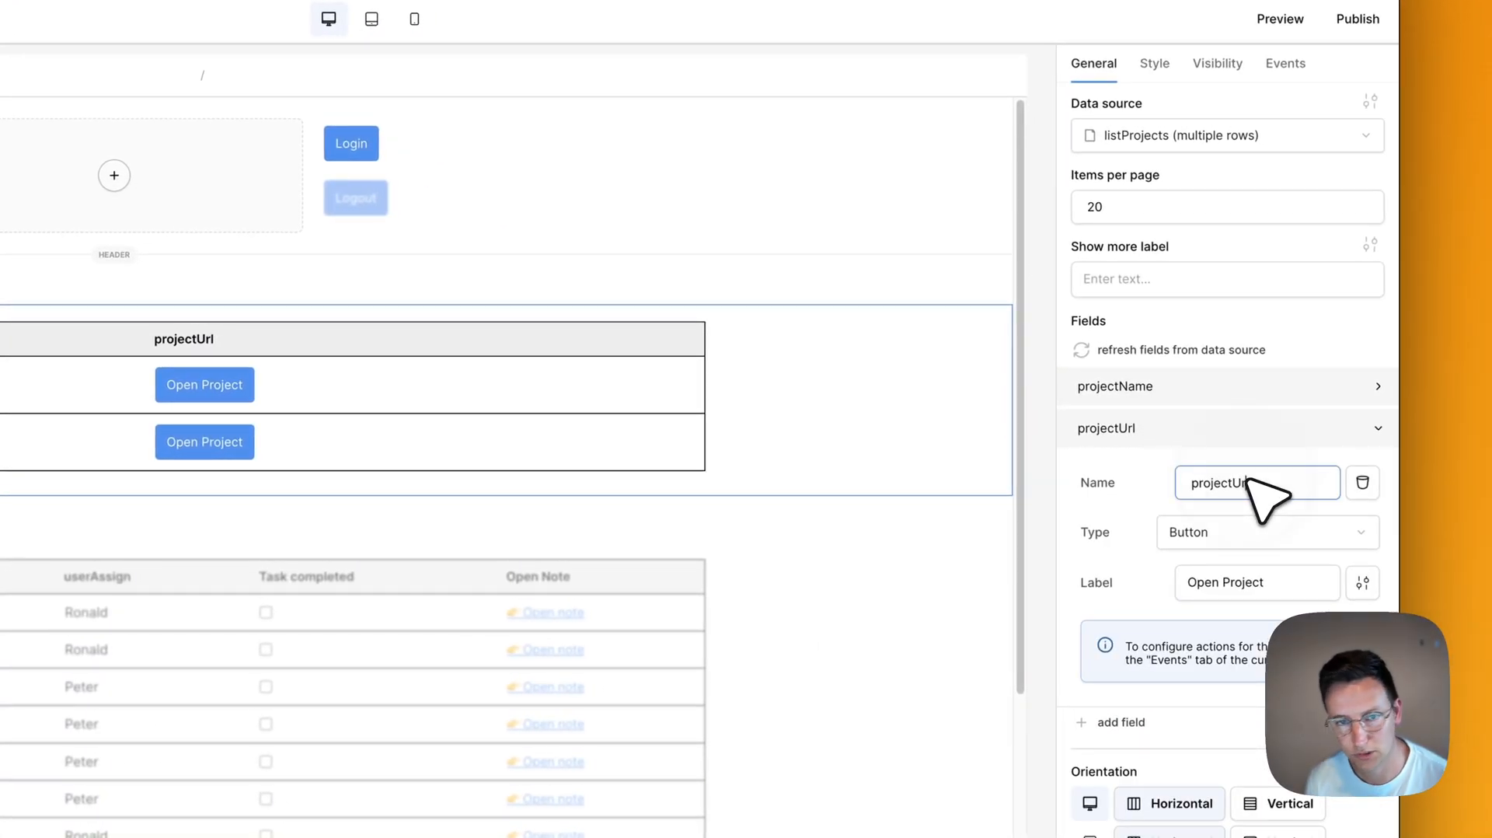
key(super+a)
text(P)
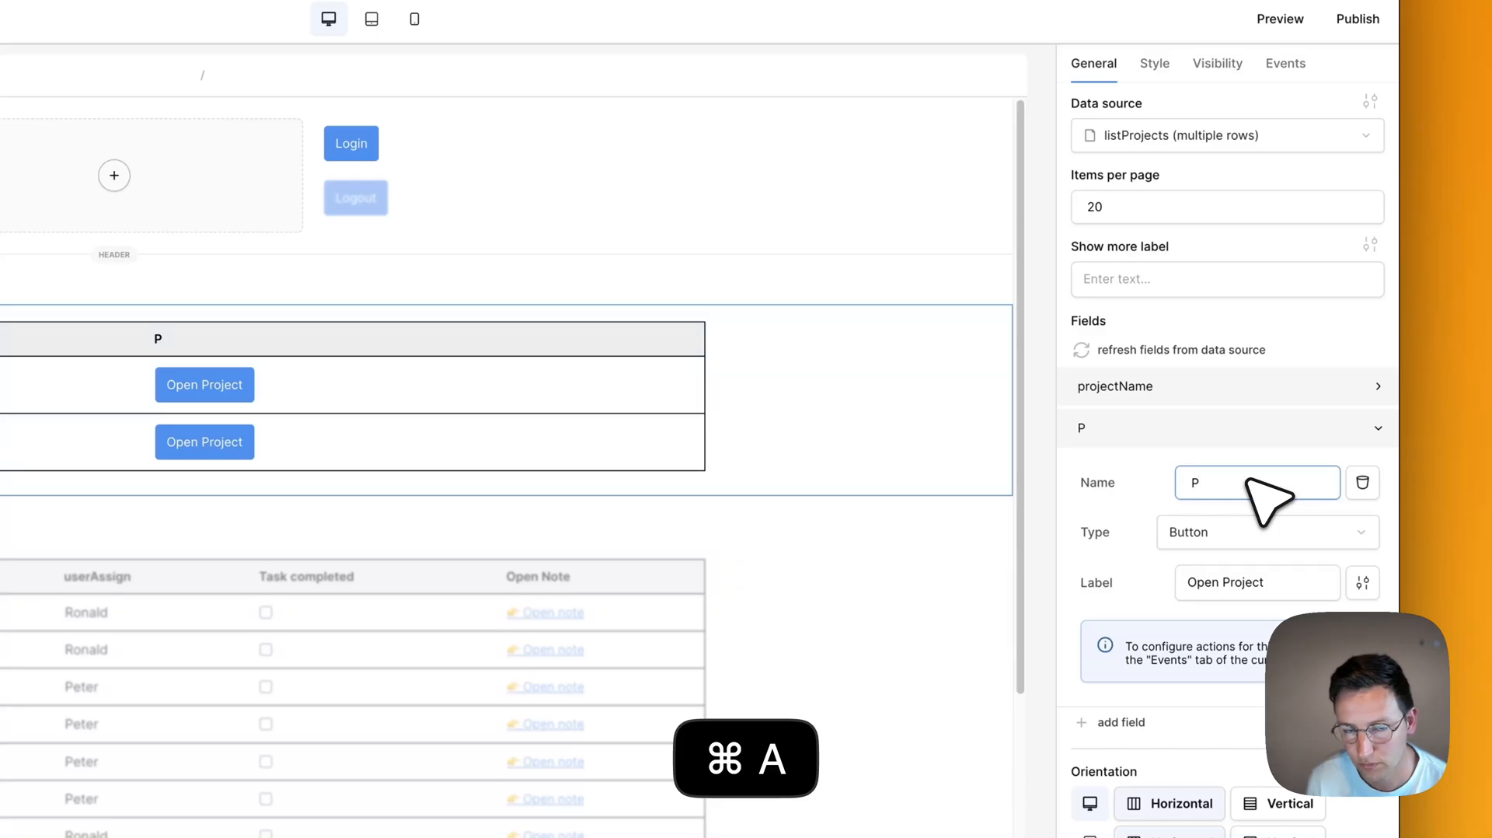
key(BackSpace)
text(Open Project)
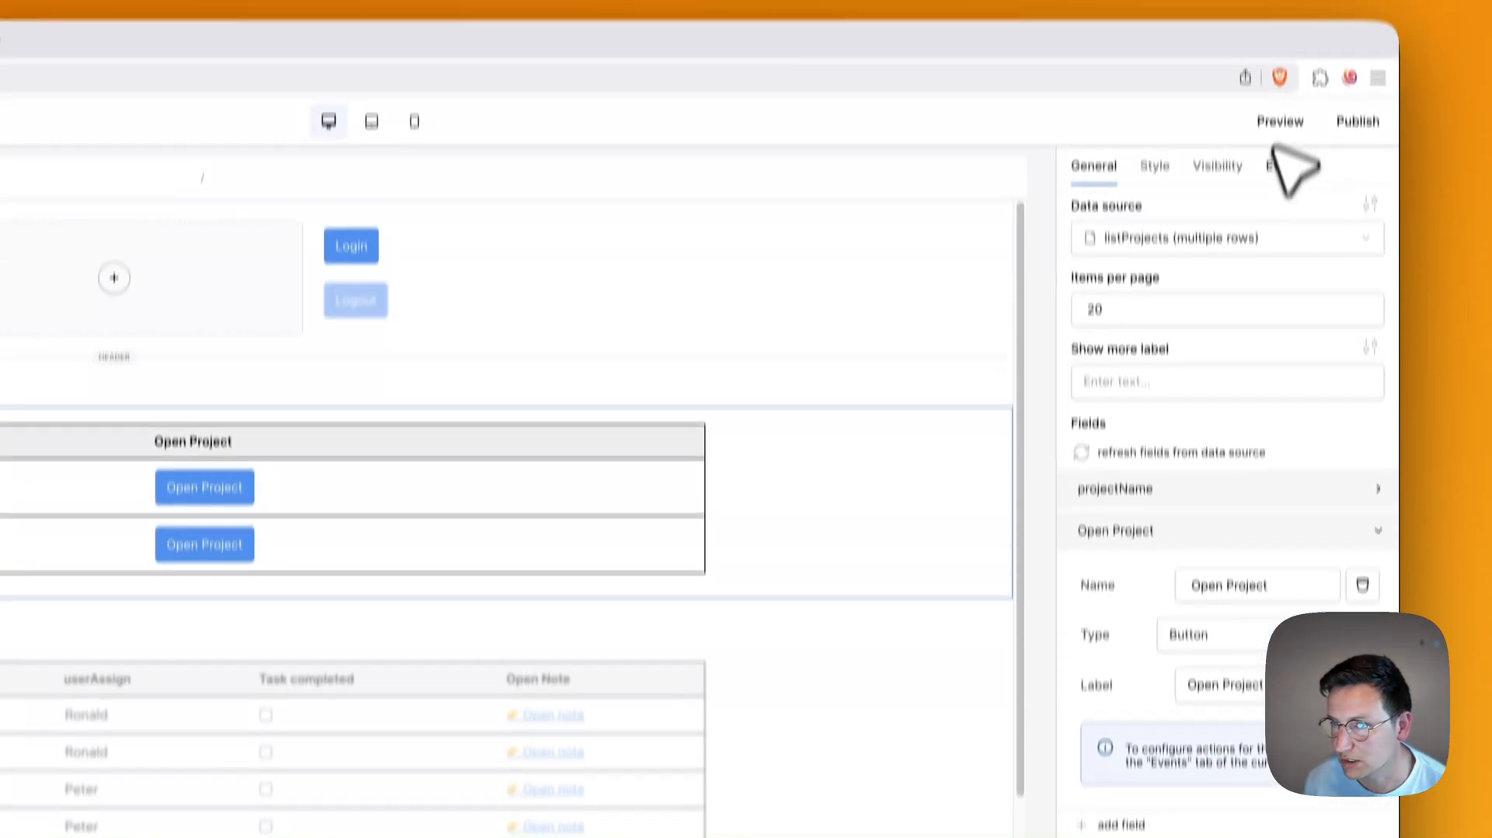
Step: Give the Open Project button an Open Page action to View Project with id from Data source › Id
click(1289, 162)
click(1163, 304)
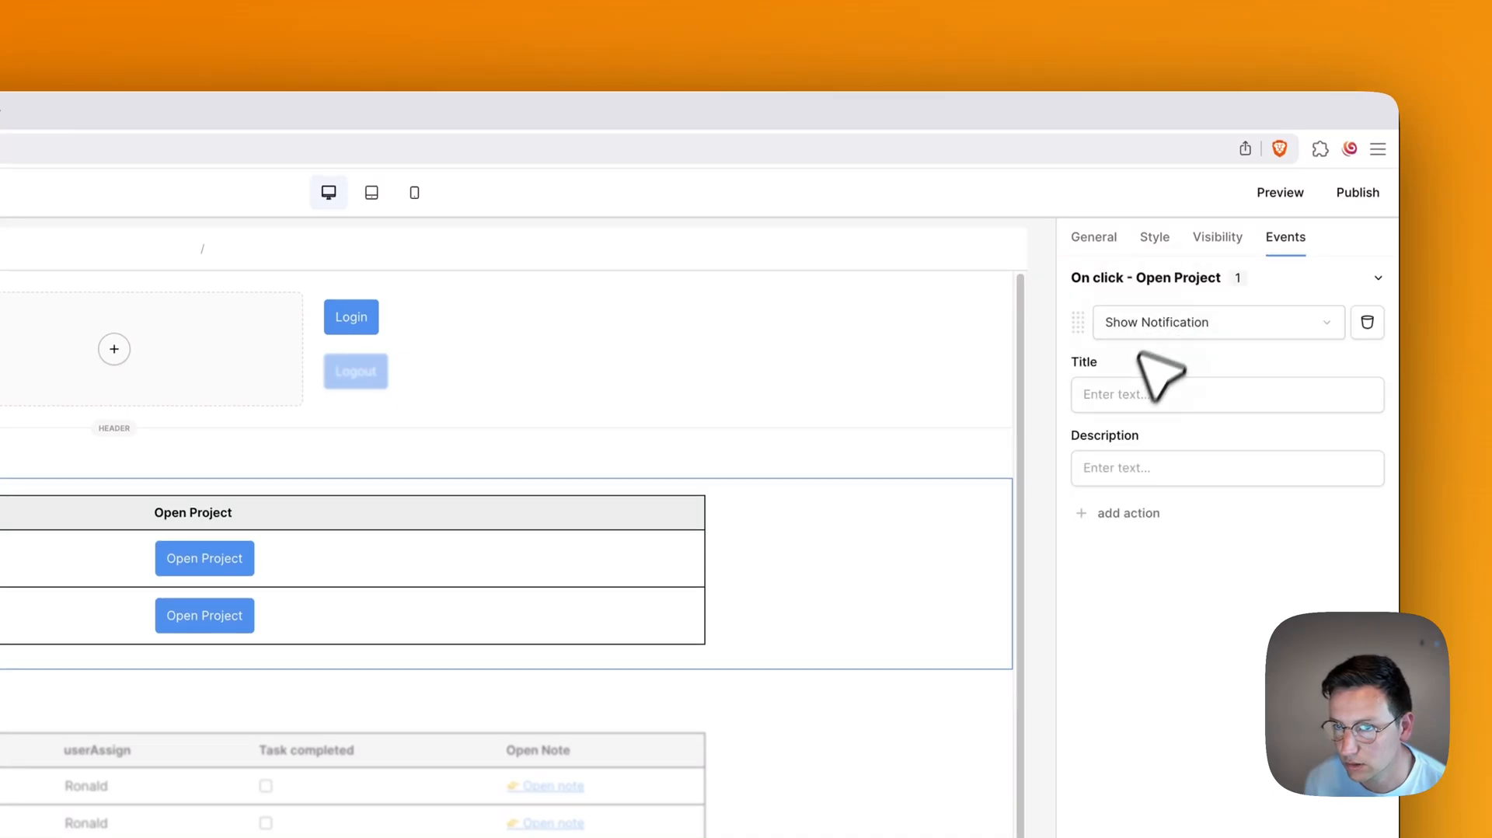
click(1135, 393)
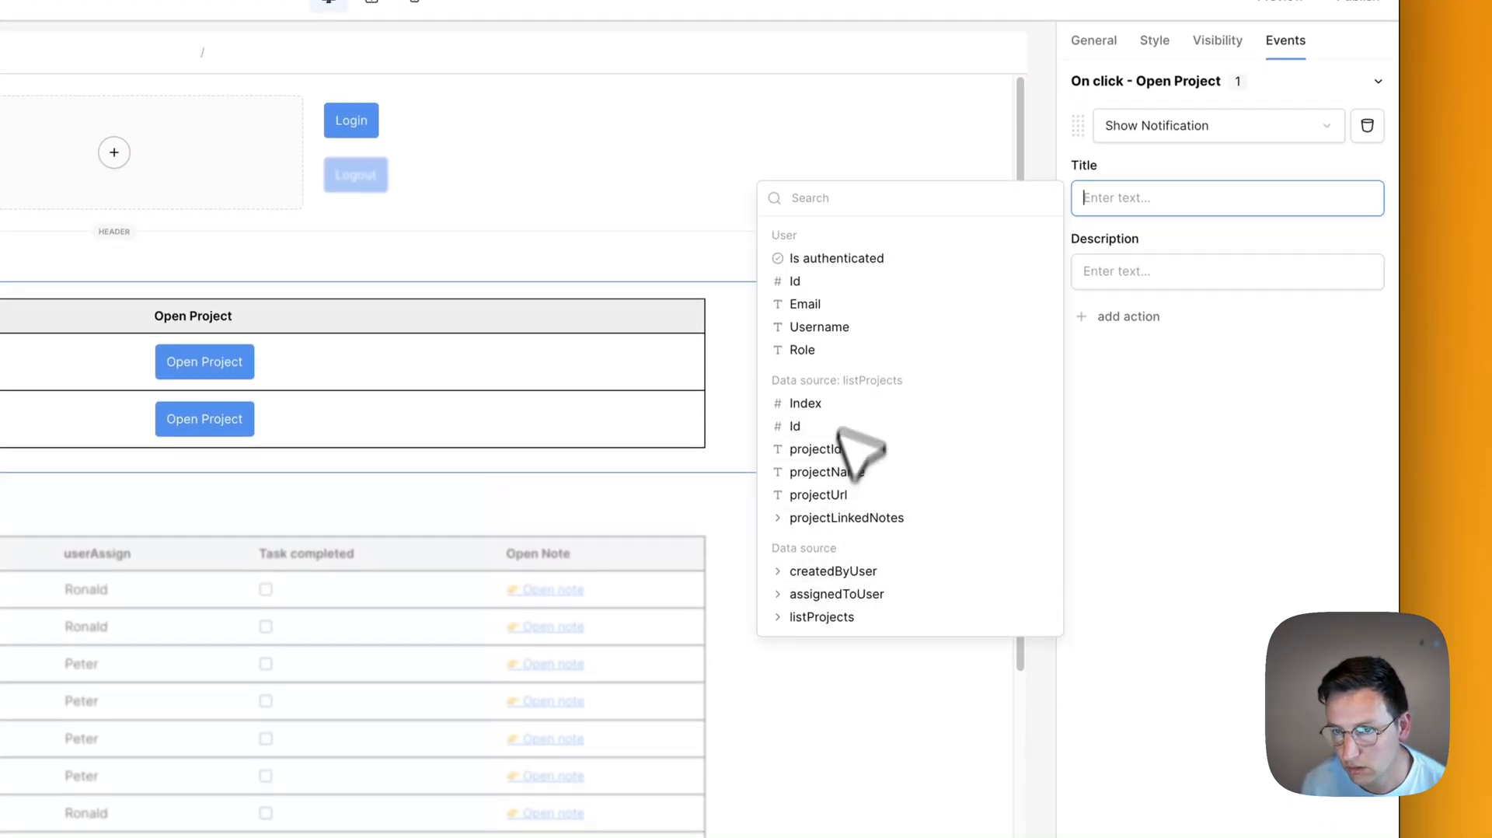
click(1166, 132)
scroll(1189, 174, down, 1)
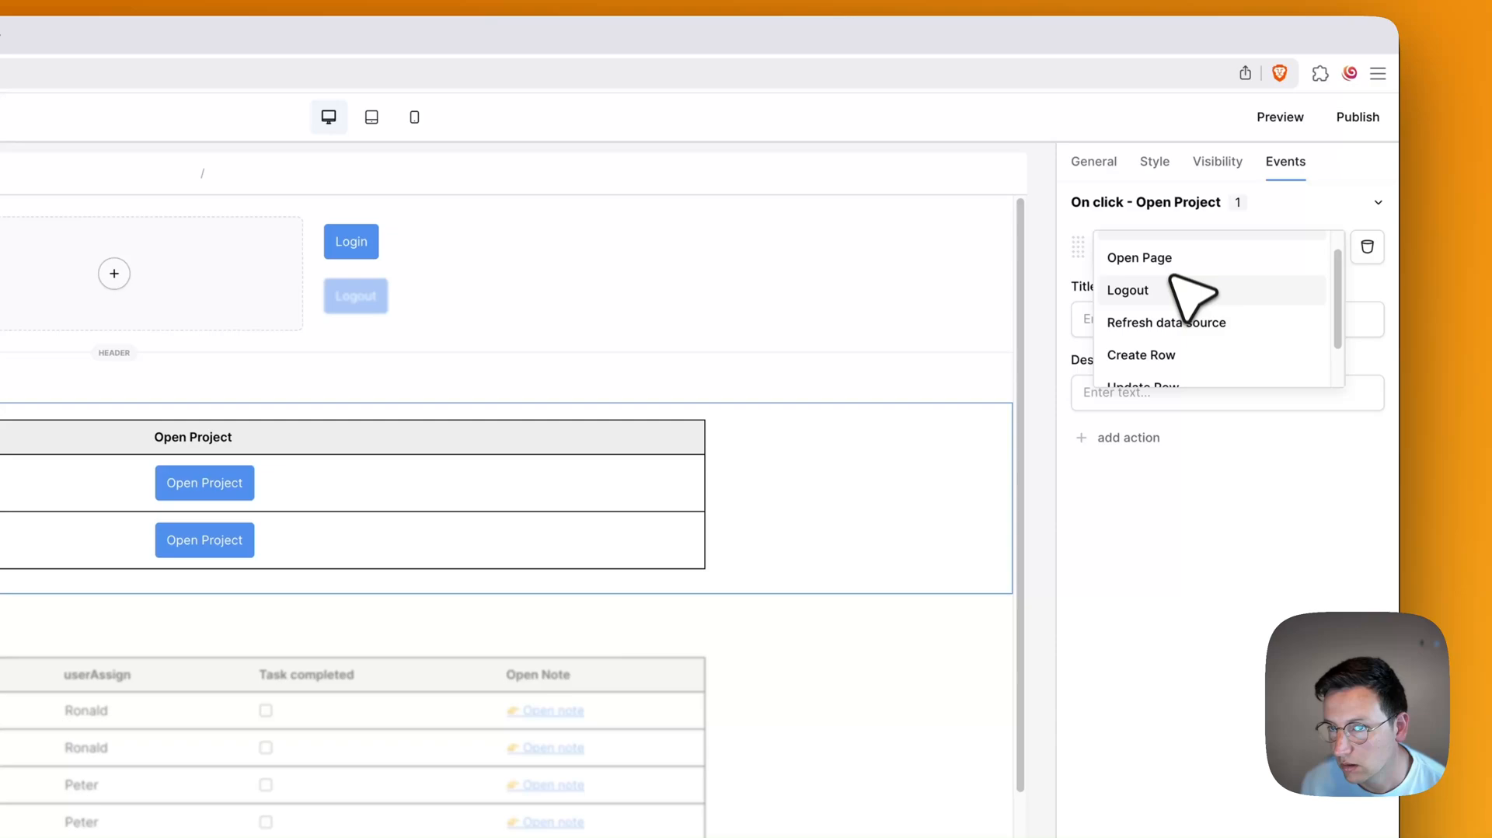
click(1170, 259)
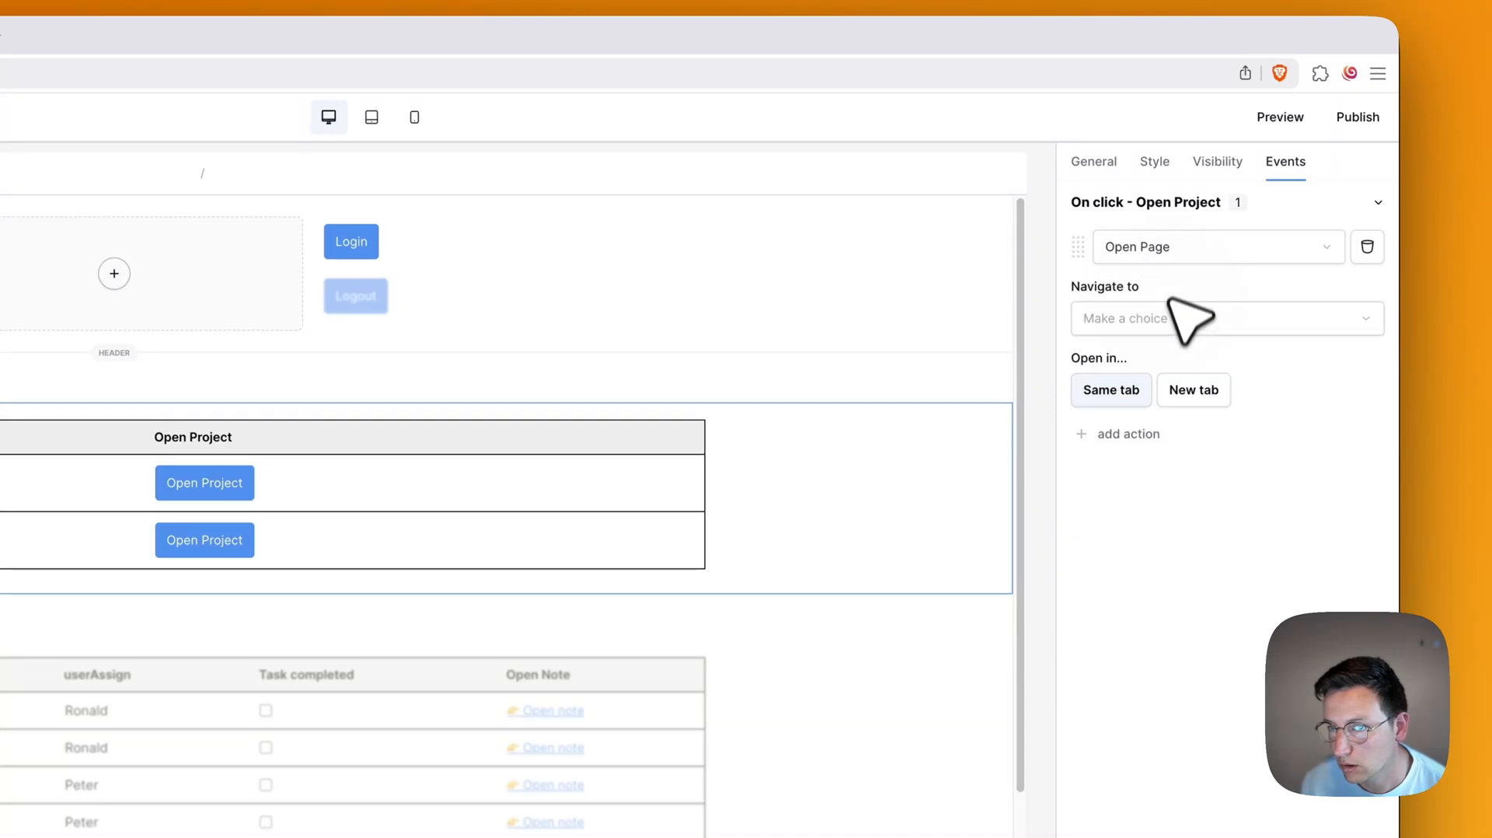
click(1172, 319)
click(1172, 319)
click(1170, 319)
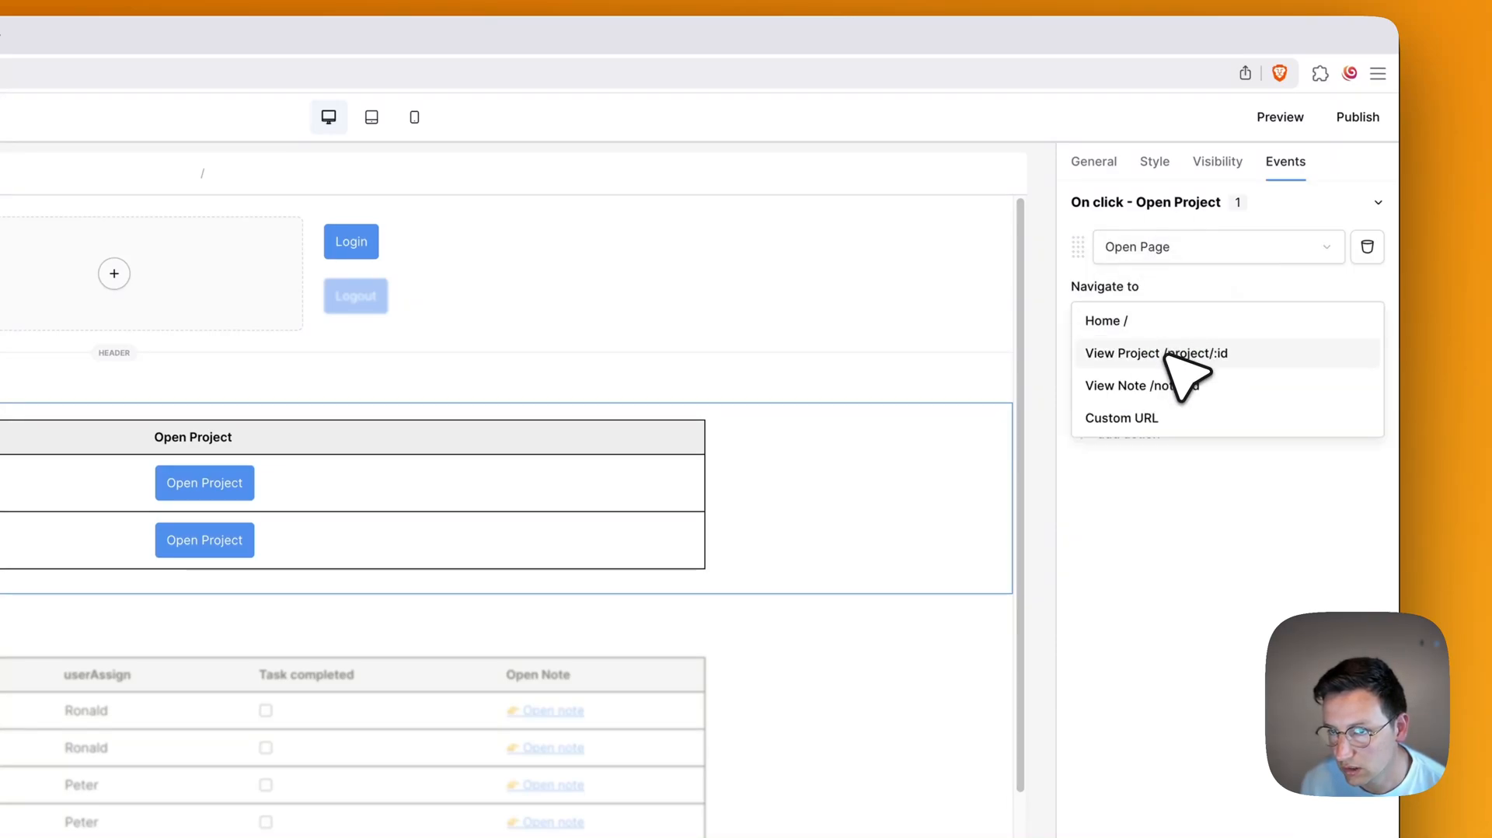
click(1172, 355)
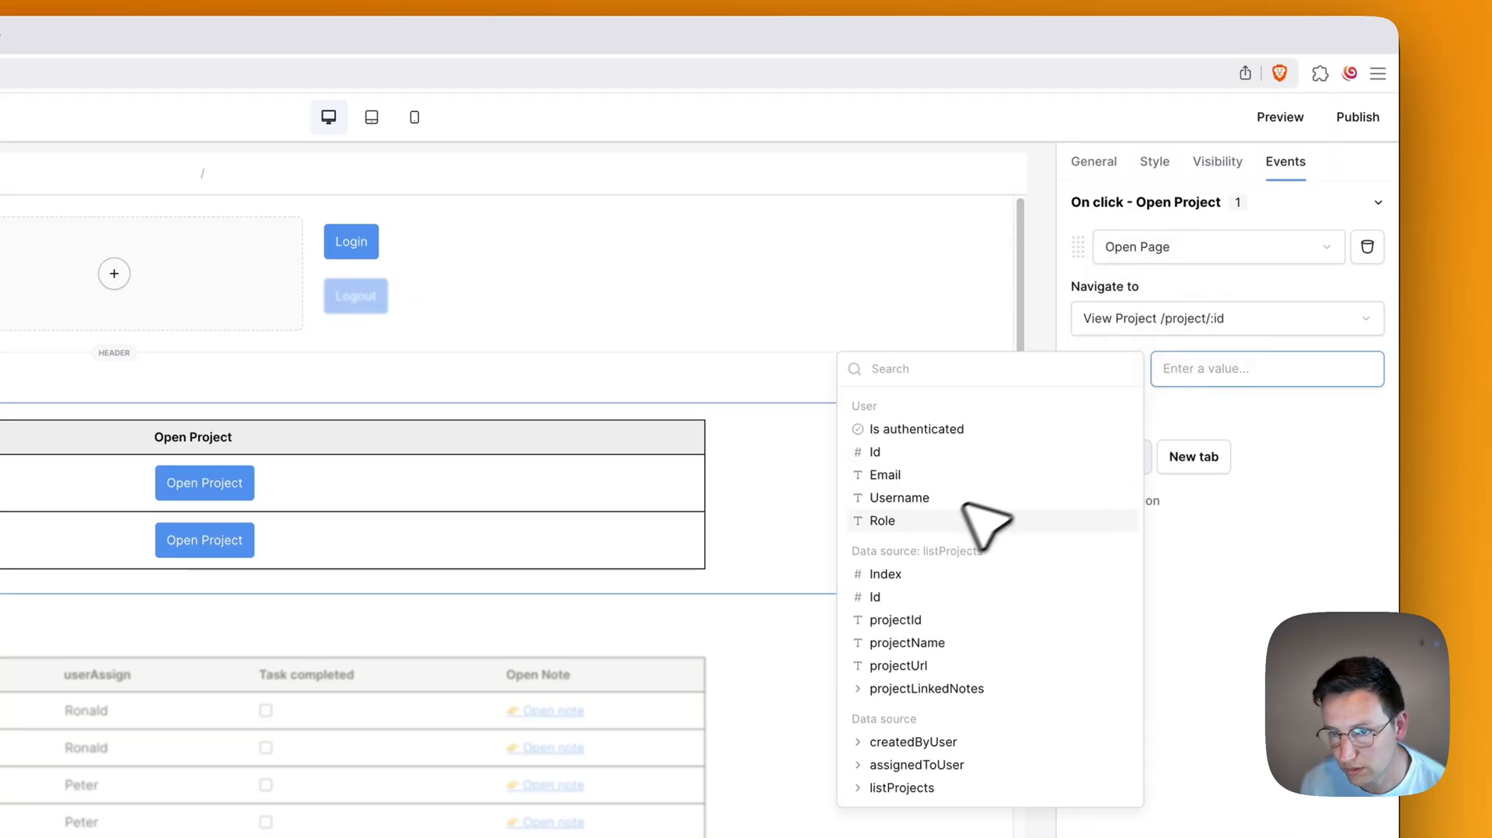
click(917, 596)
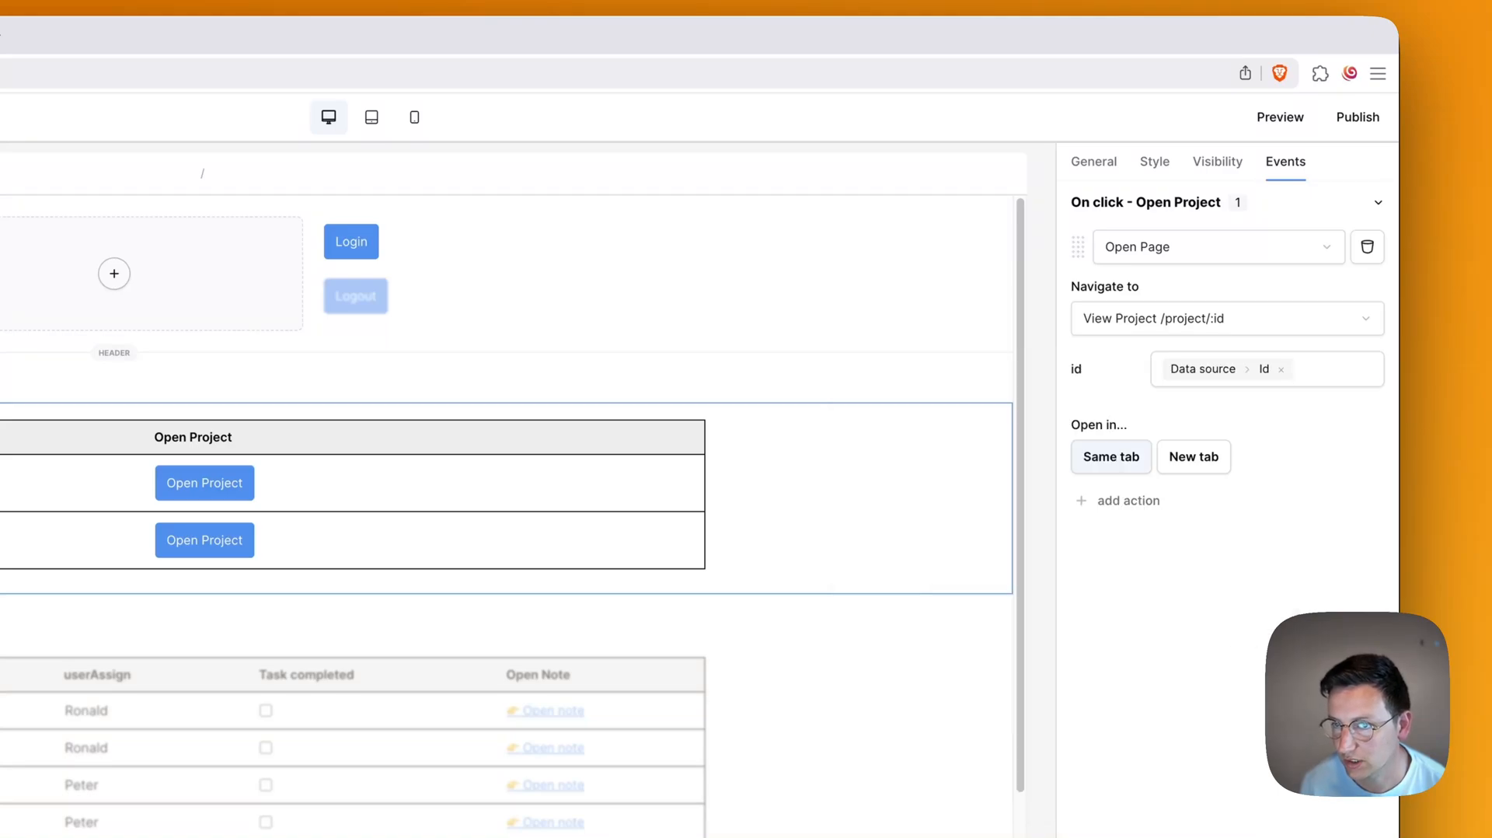
click(1272, 115)
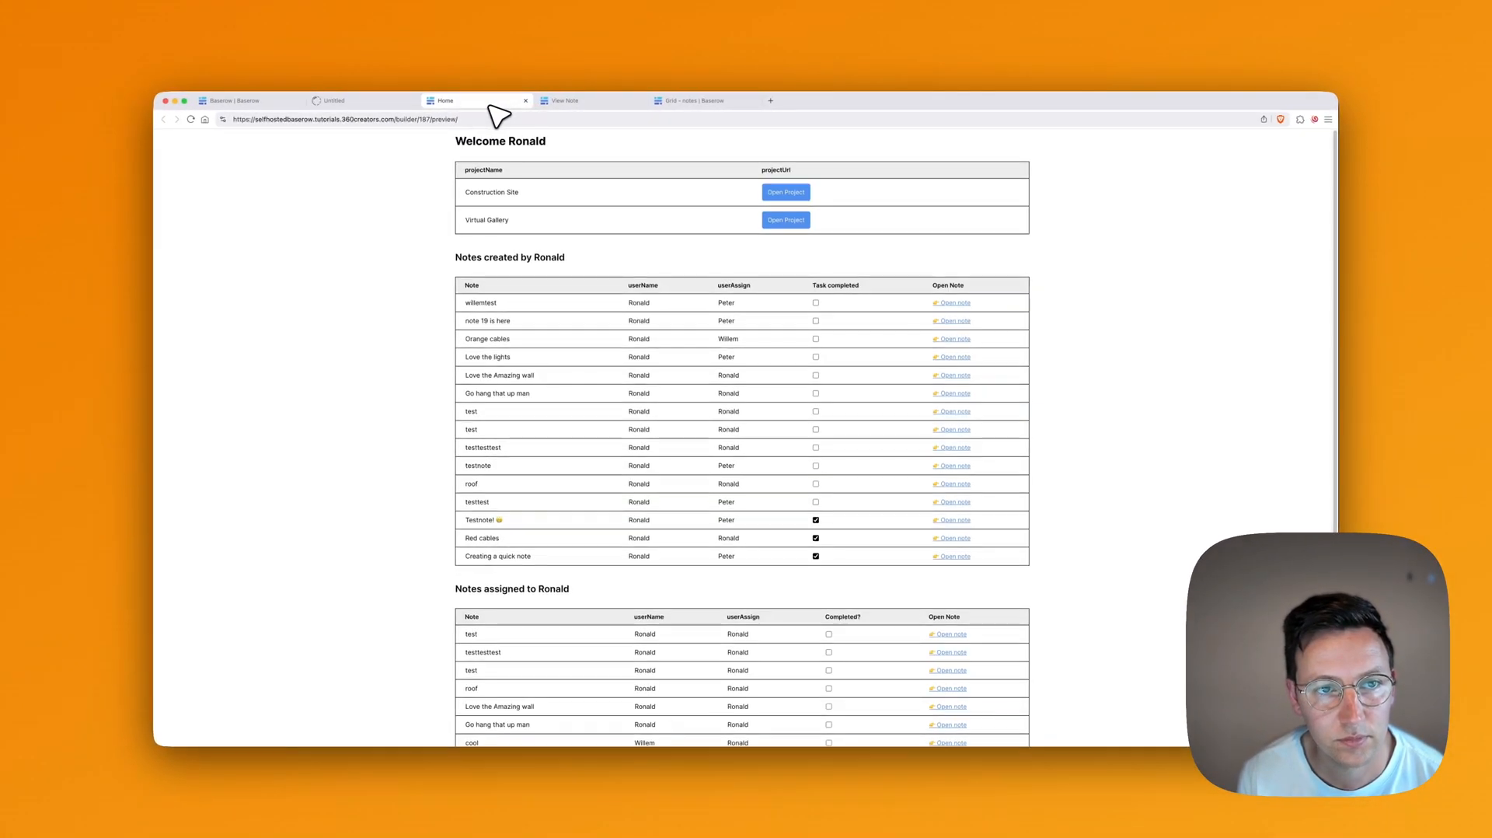
Step: Close the old preview tabs, log in to the new preview, and open Virtual Gallery
key(super+w)
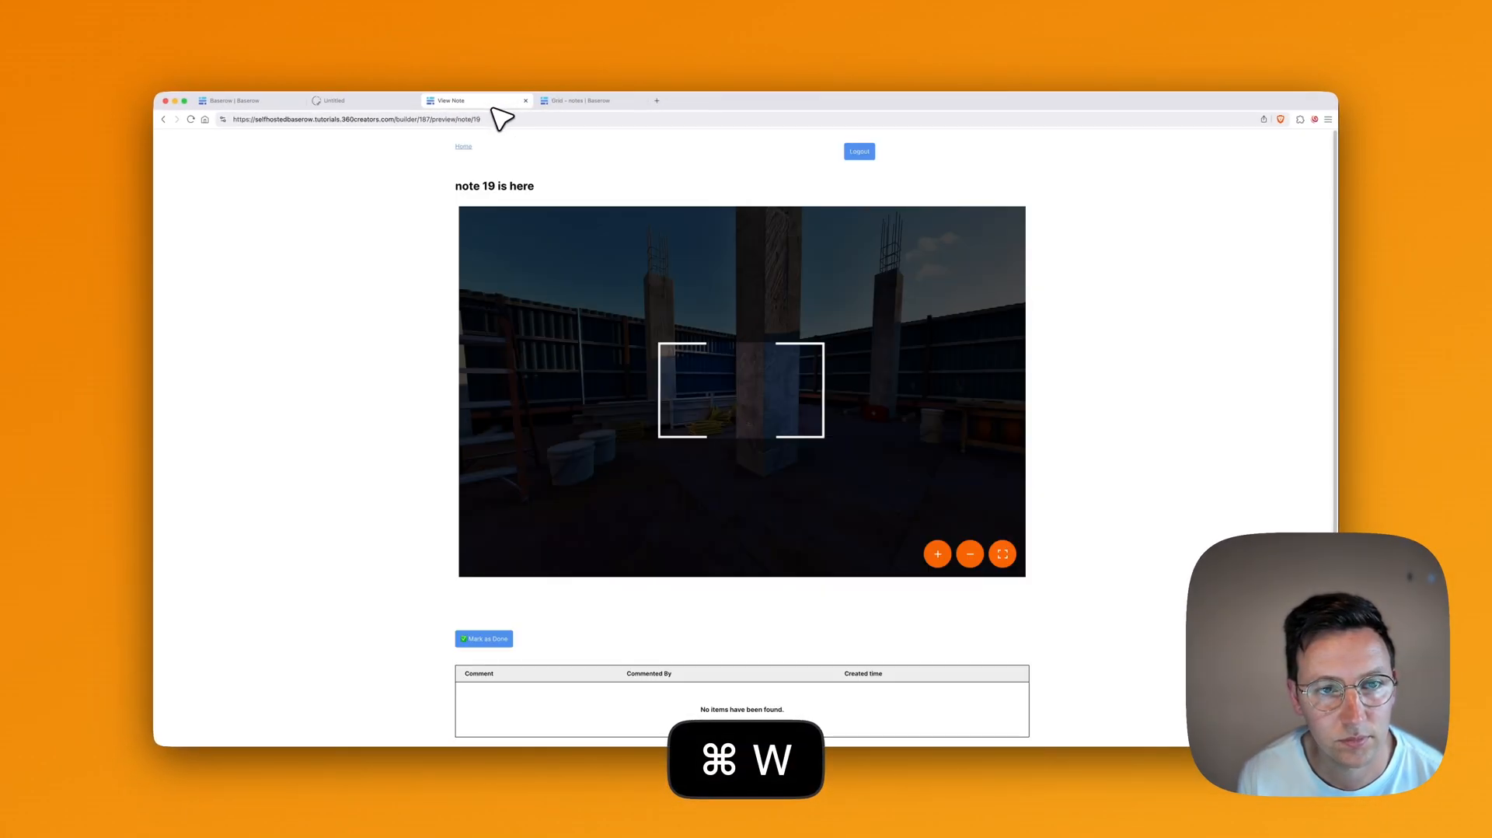
key(super+w)
click(380, 99)
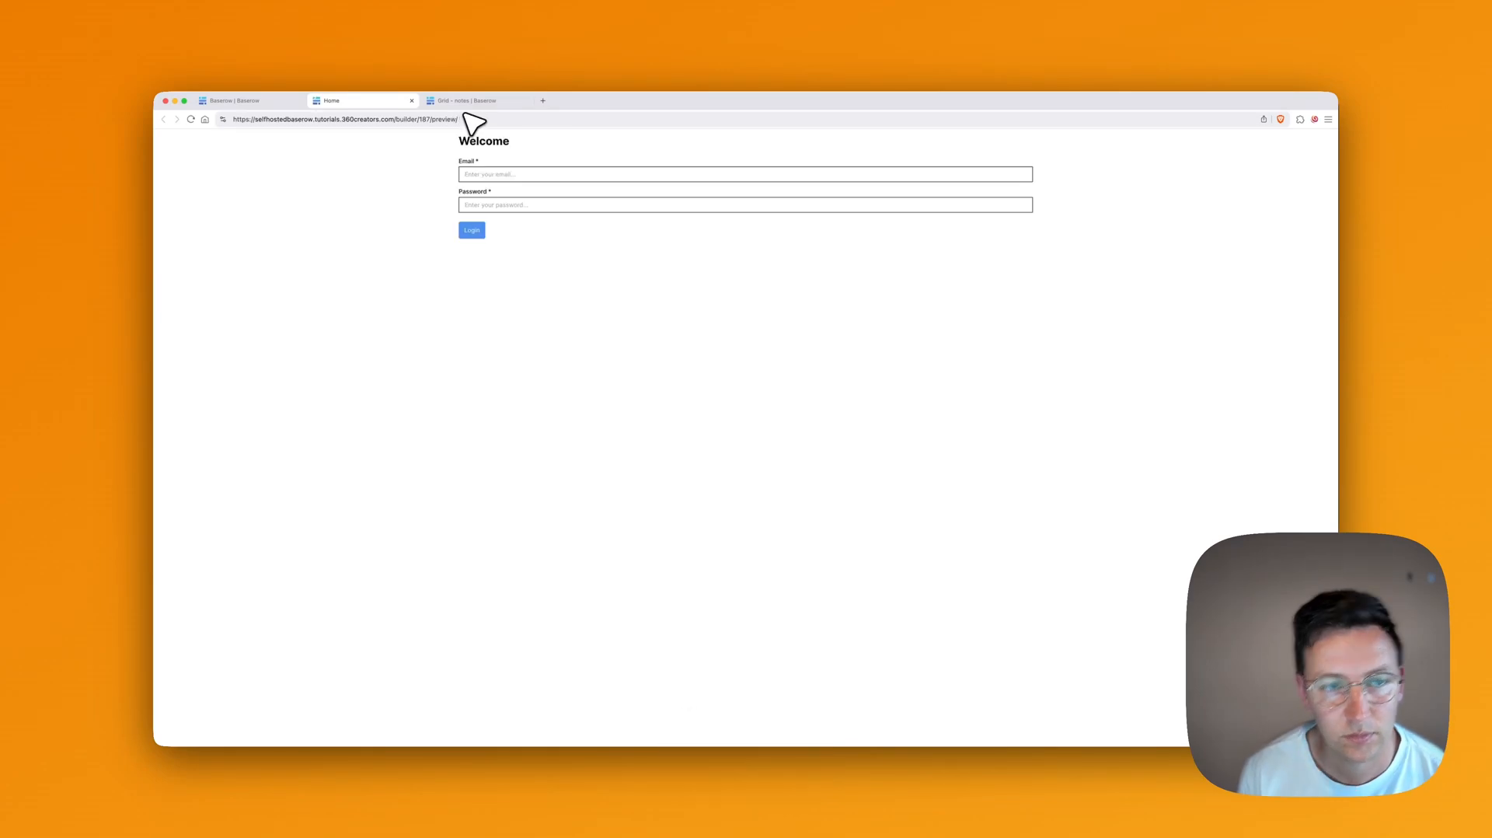
click(487, 172)
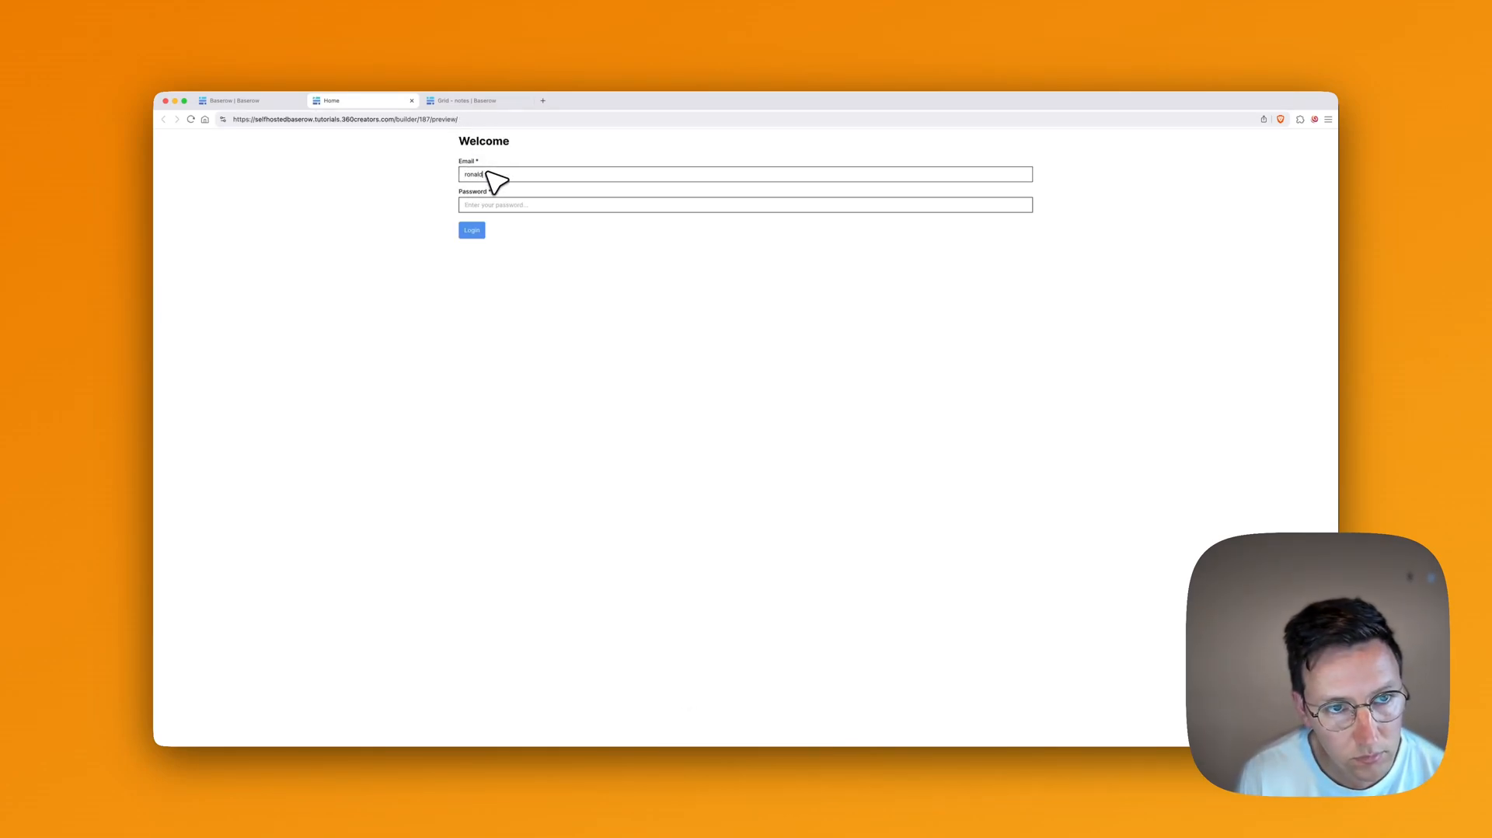
text(ronald)
key(super+v)
key(Tab)
key(super+a)
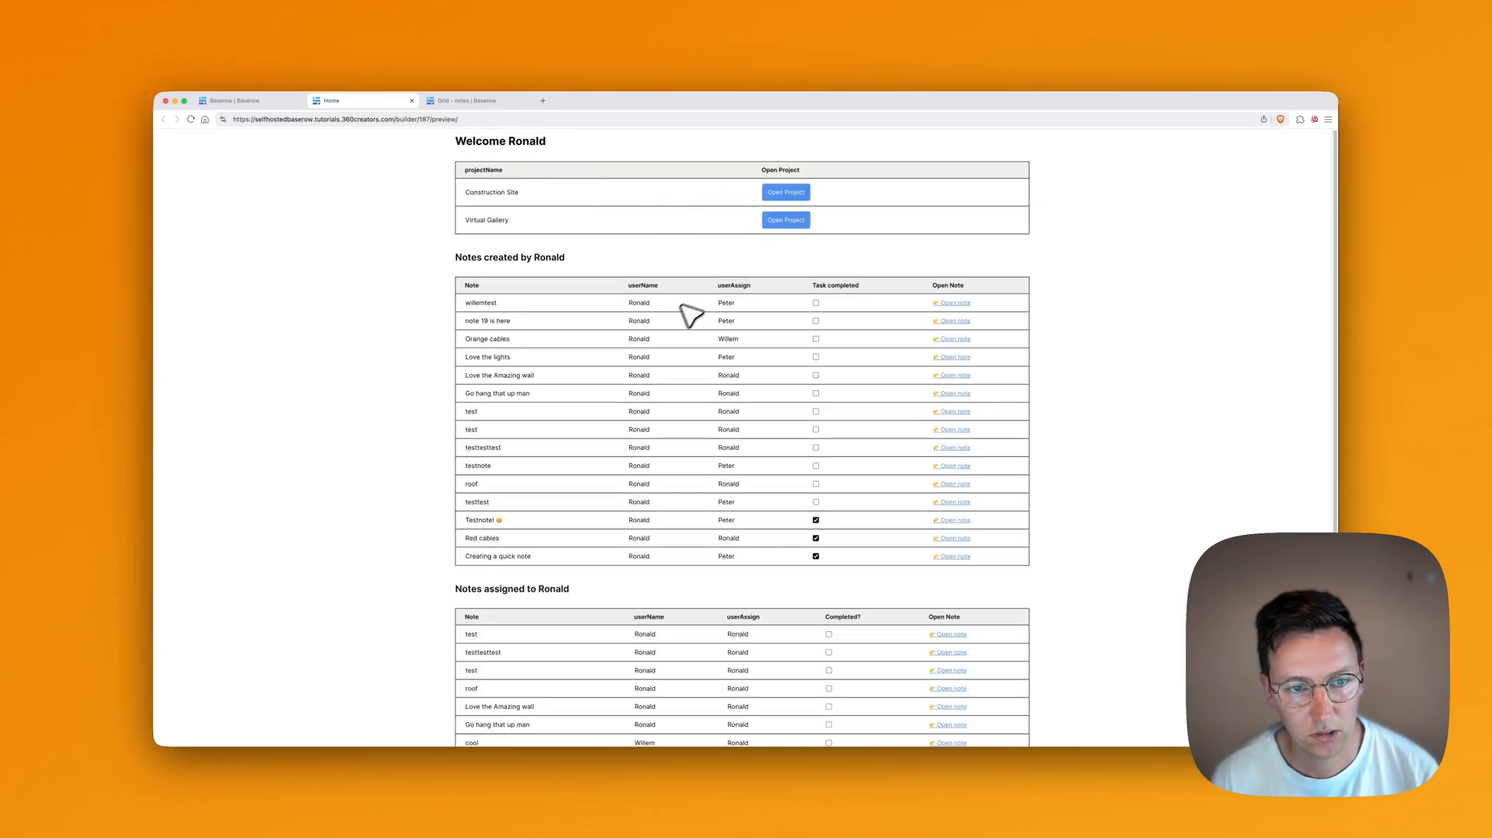
click(789, 221)
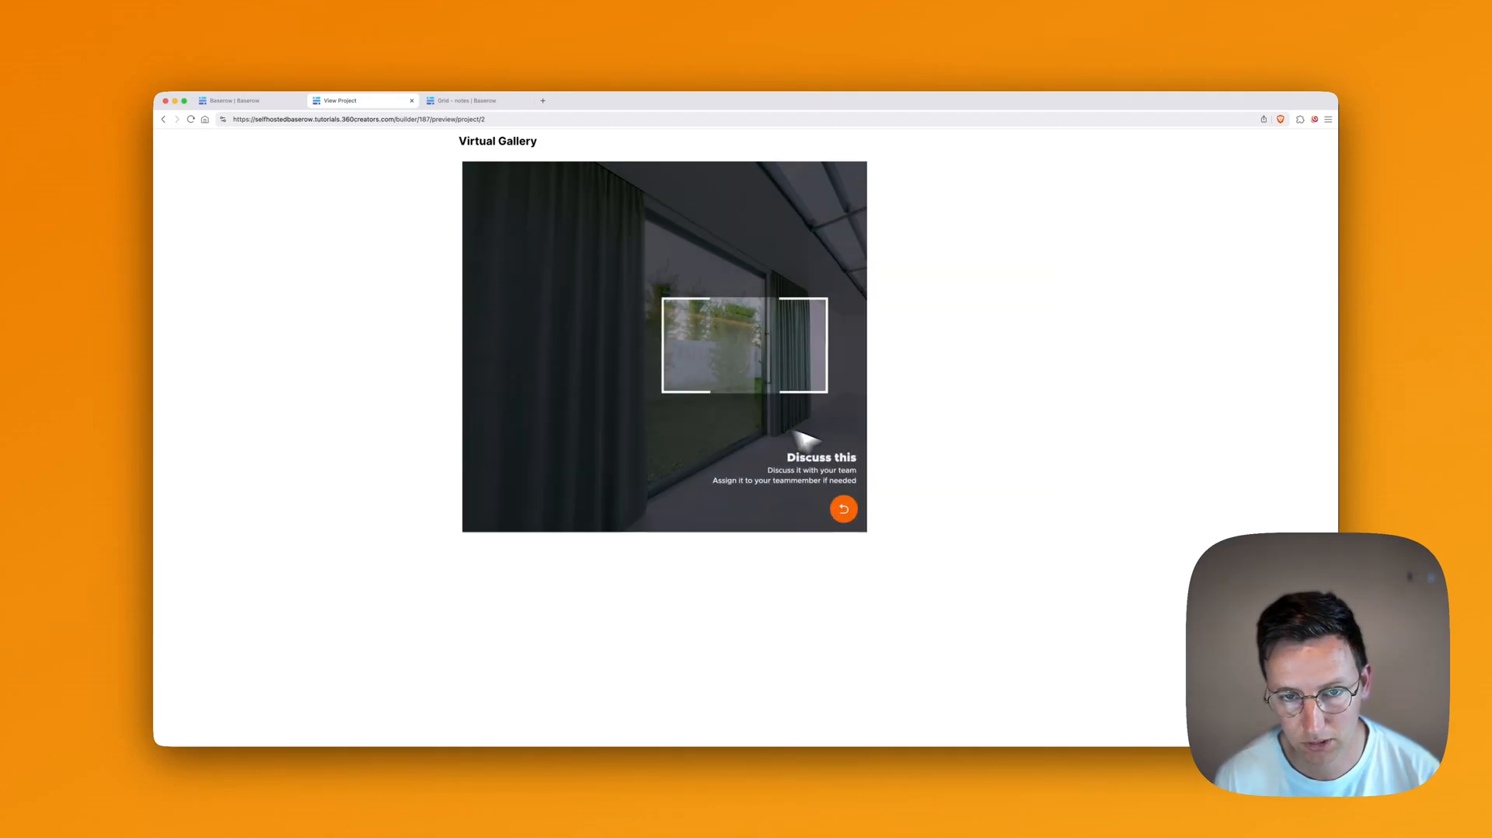
Step: Add a 'Green tree' note from the current view, assigned to the first listed teammate
click(853, 509)
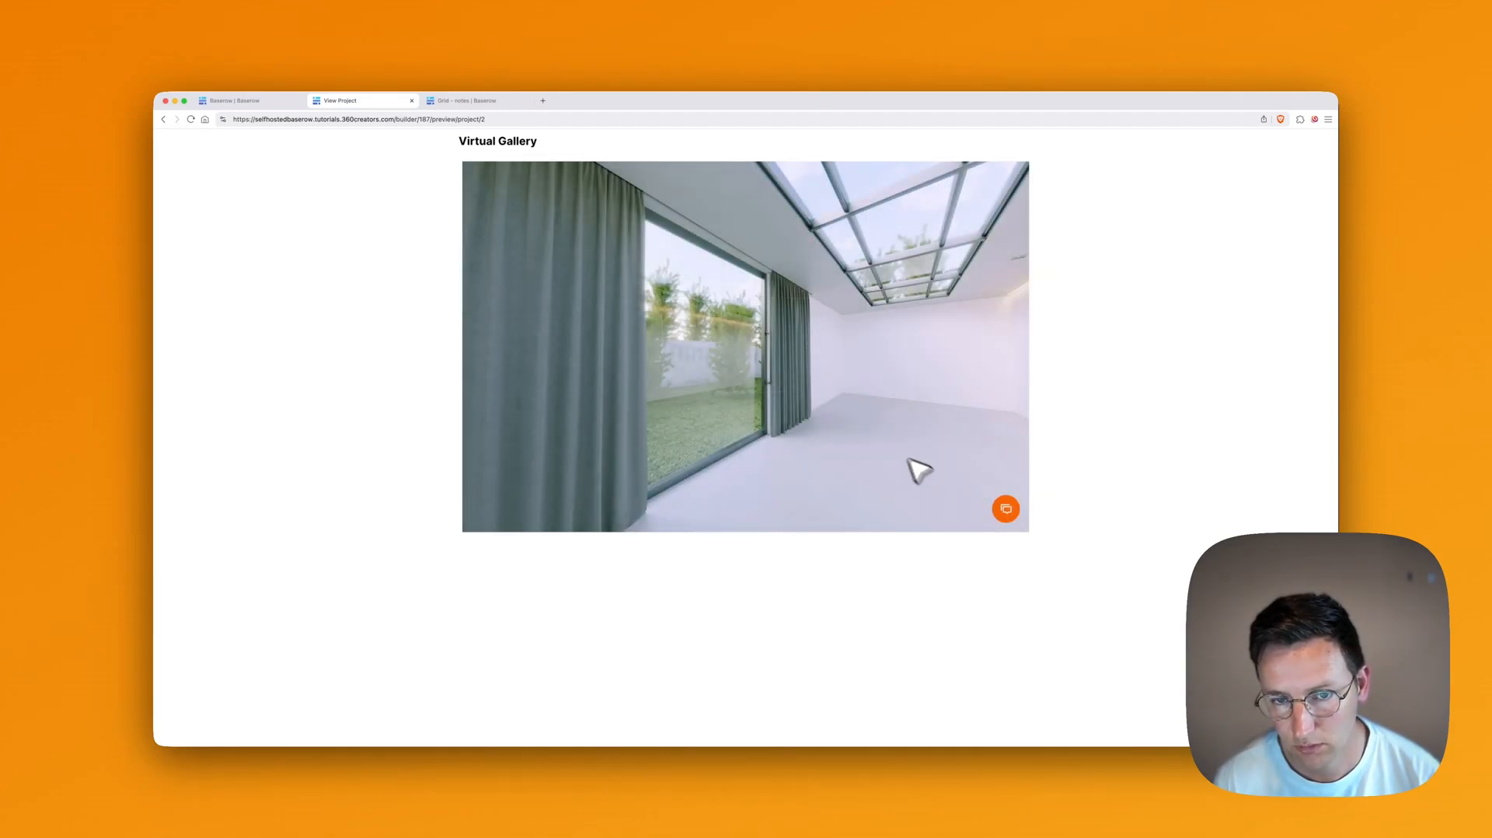
click(997, 506)
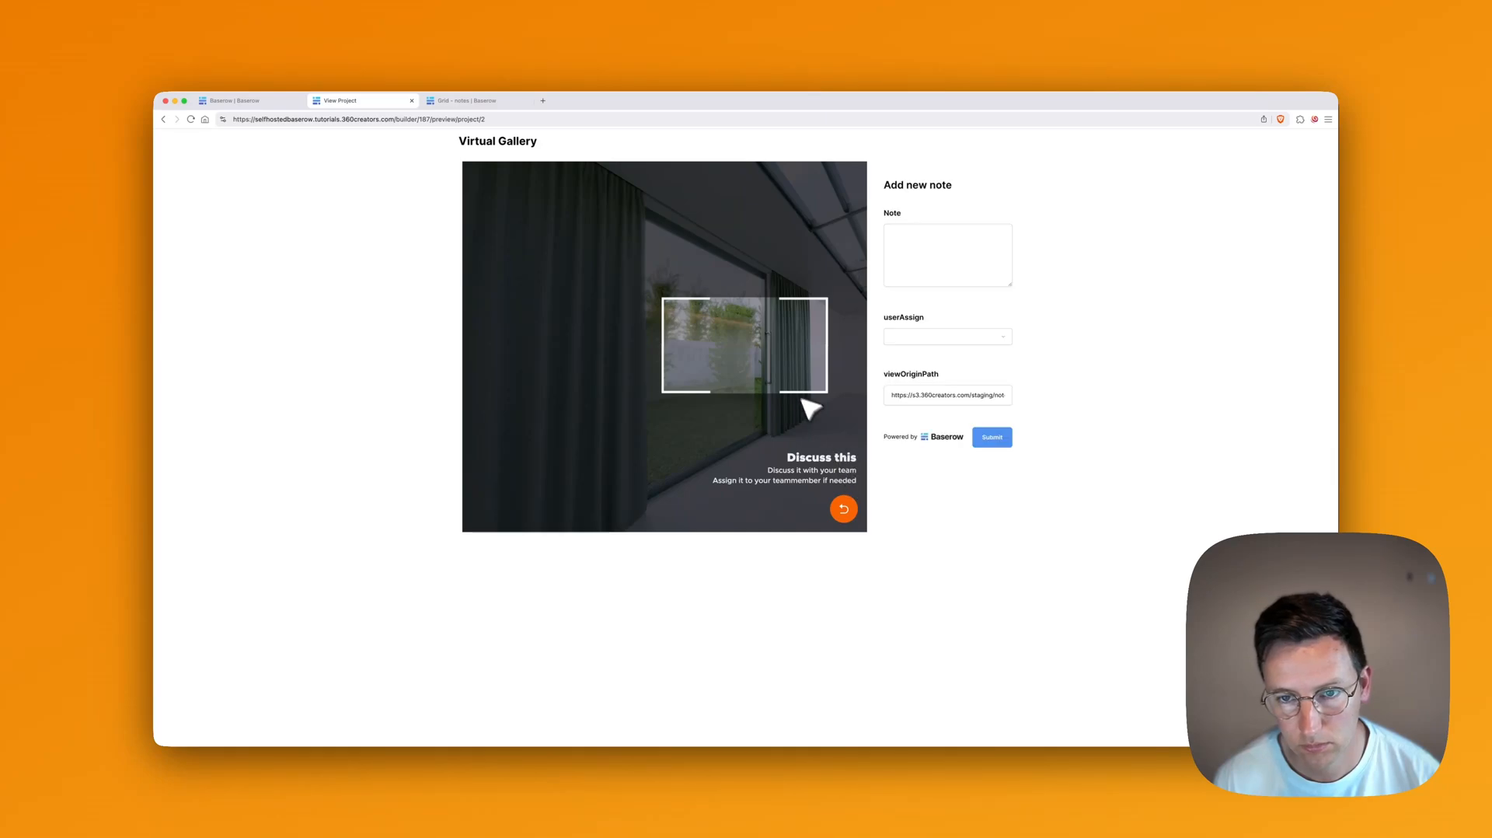
click(944, 270)
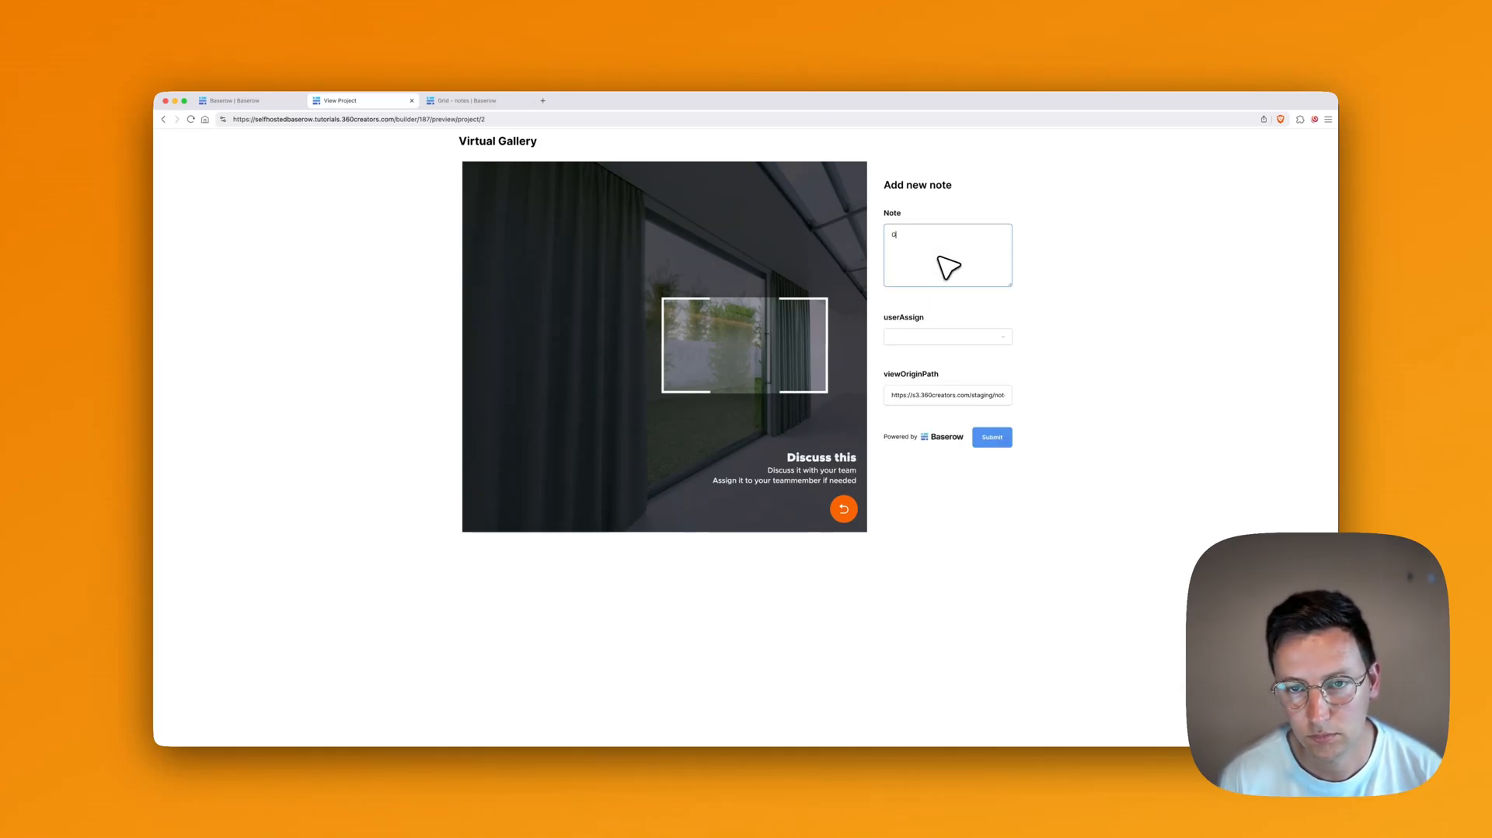
click(939, 337)
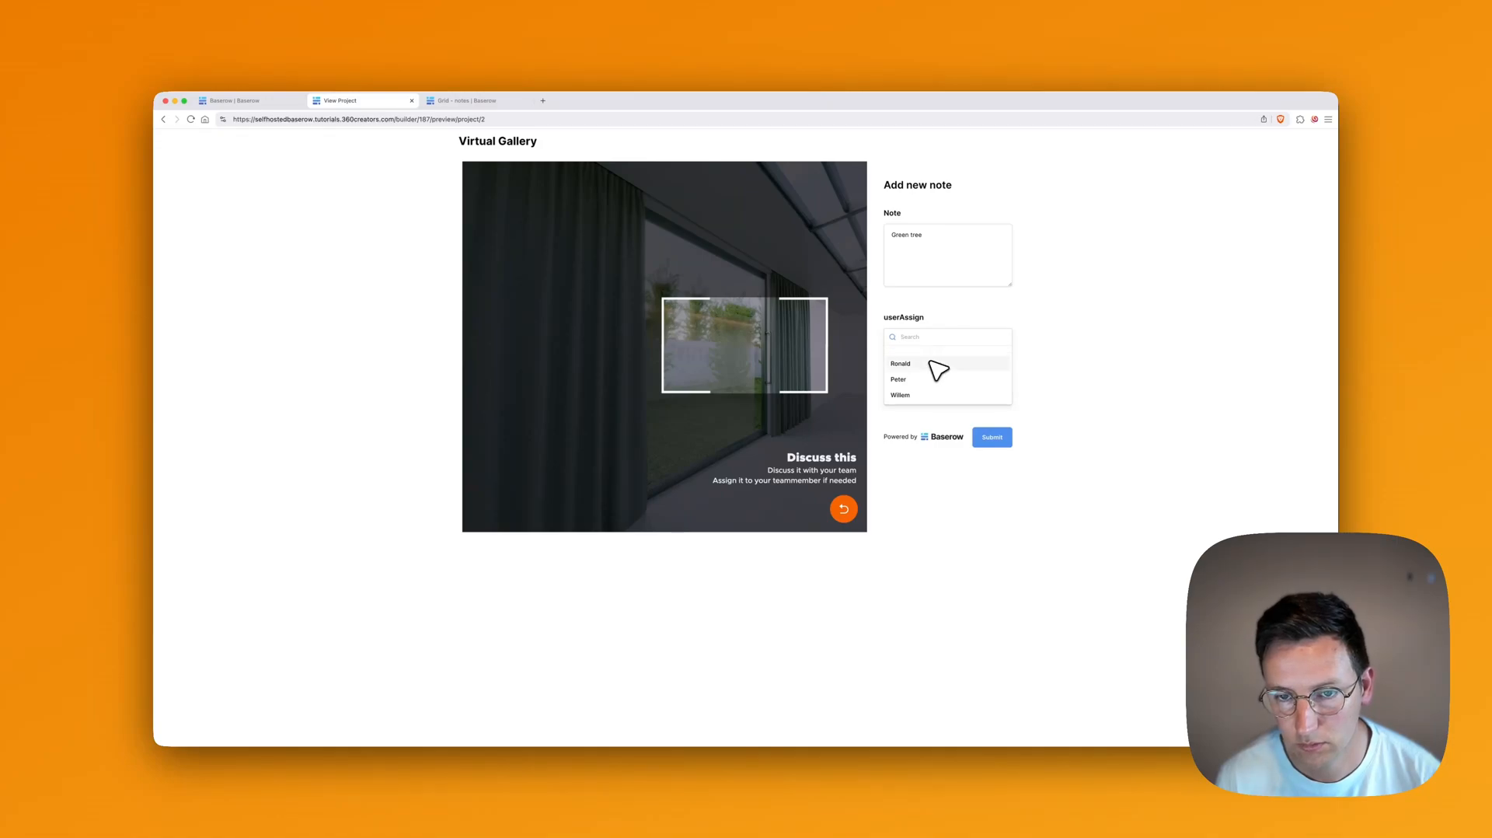
click(931, 362)
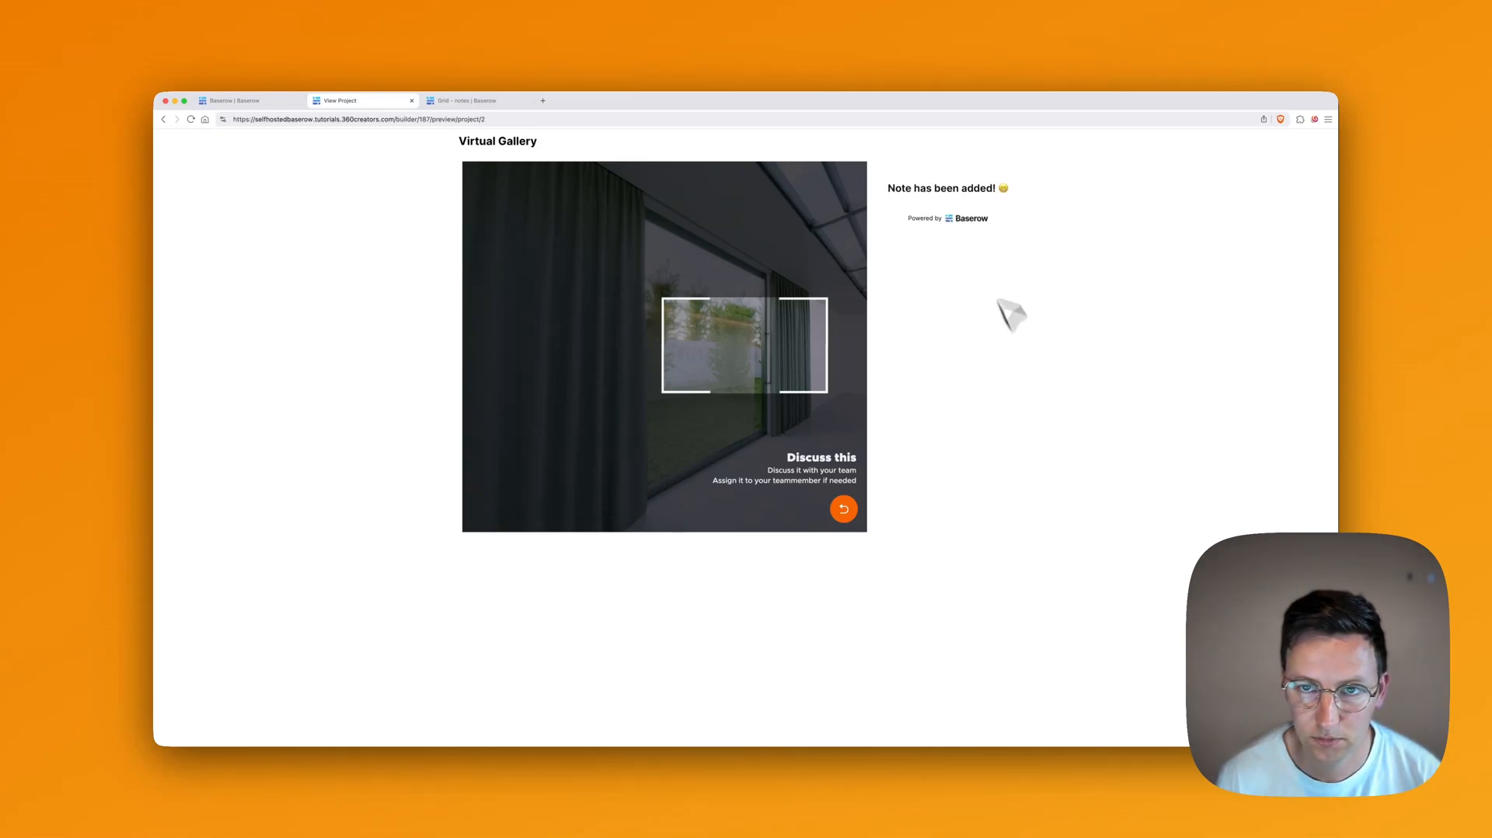
click(844, 508)
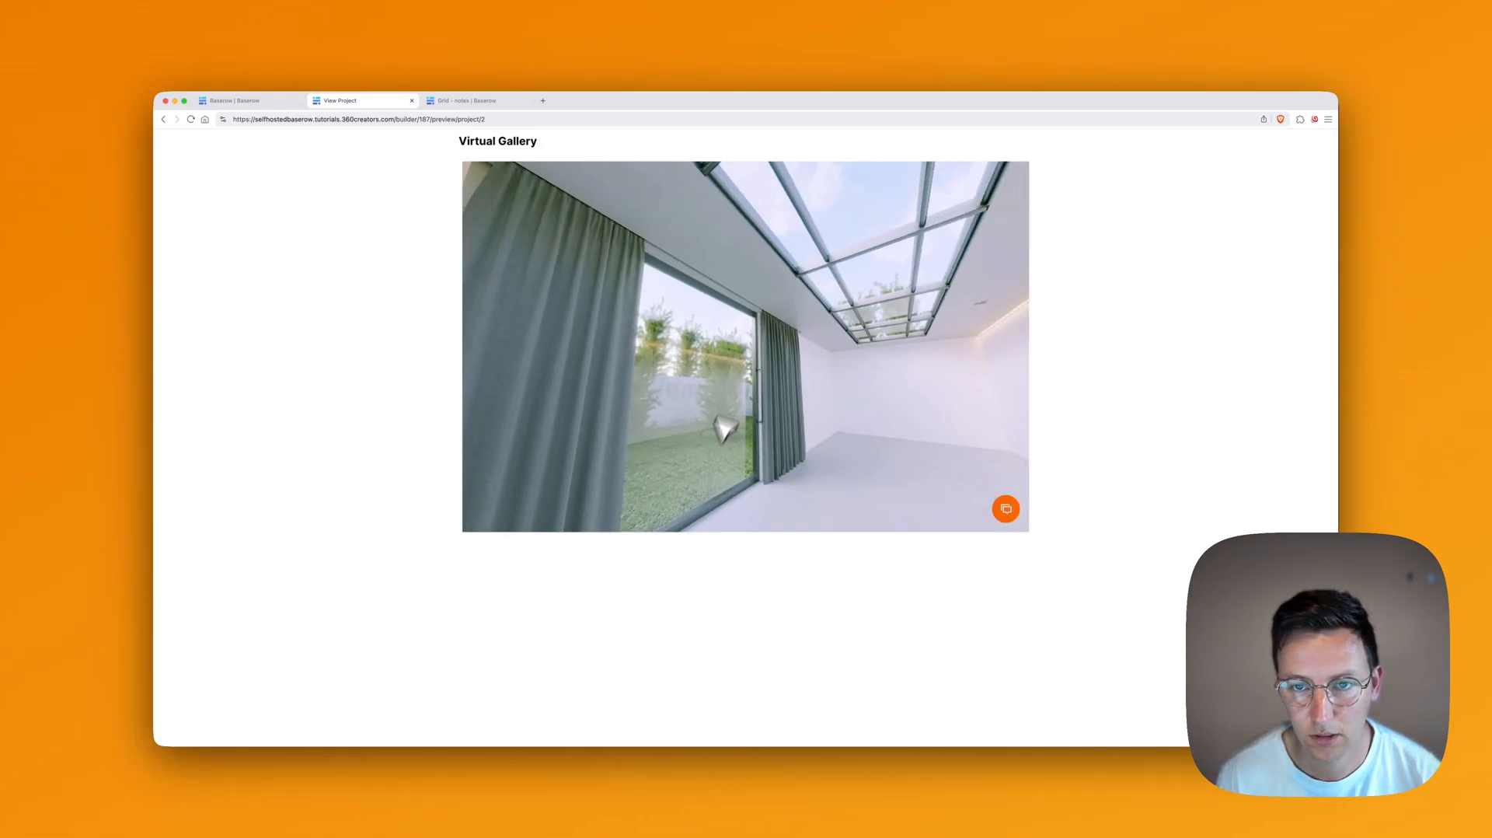
Step: Capture the ceiling view and submit a 'Blue sky' note assigned to a teammate
click(1006, 509)
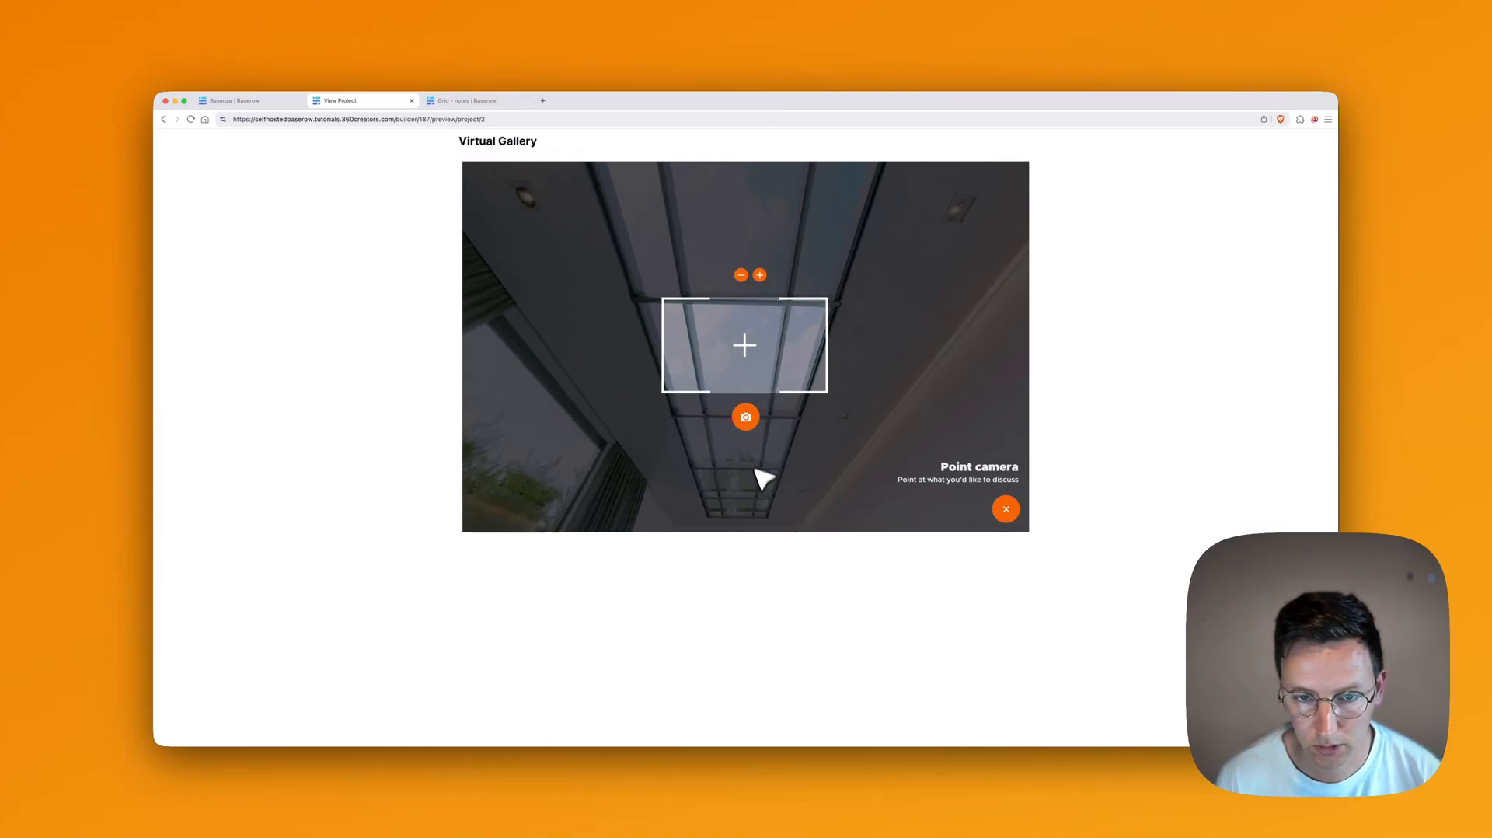
click(746, 418)
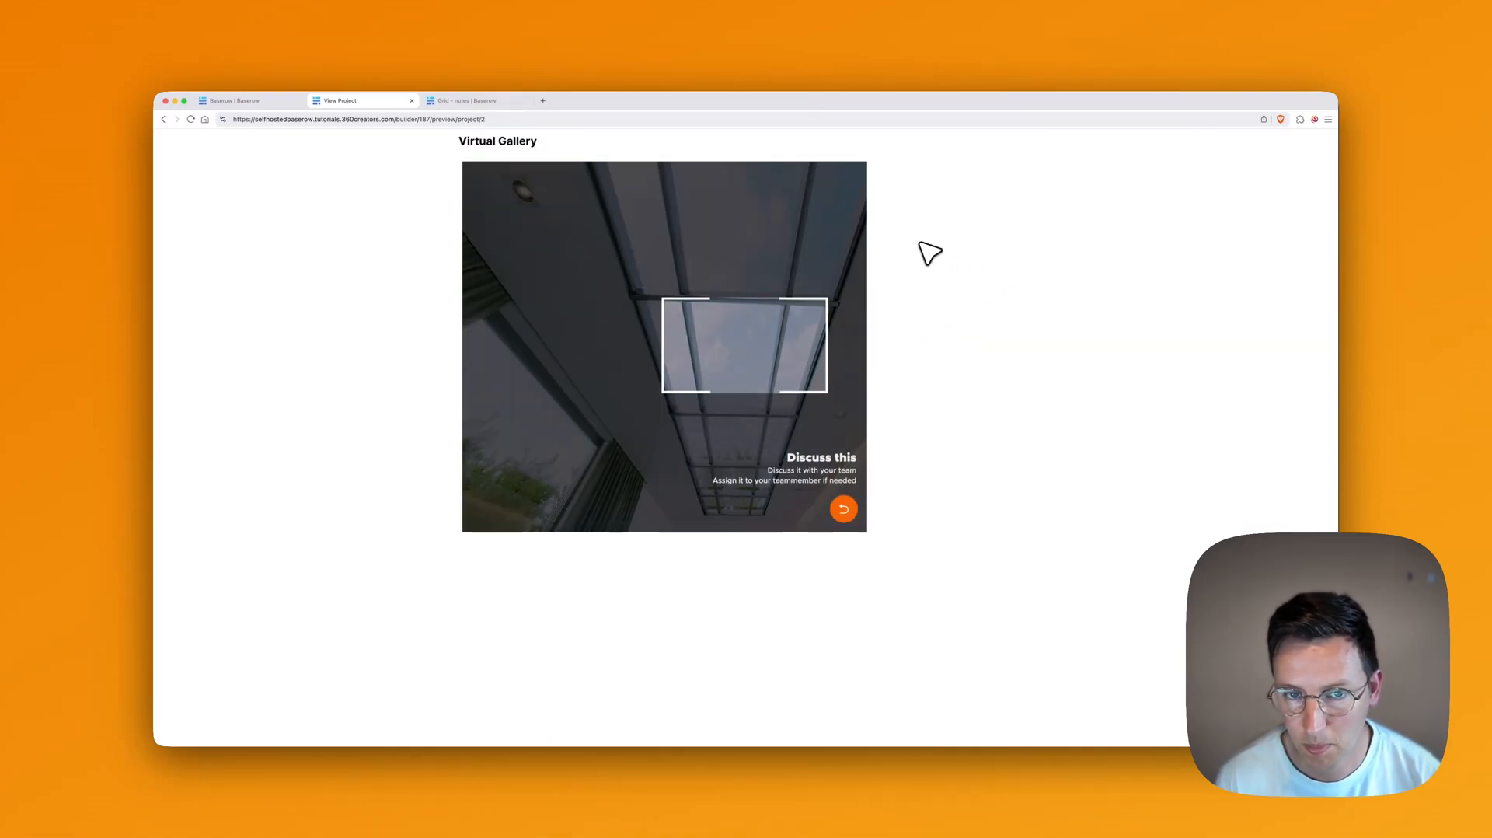
click(949, 246)
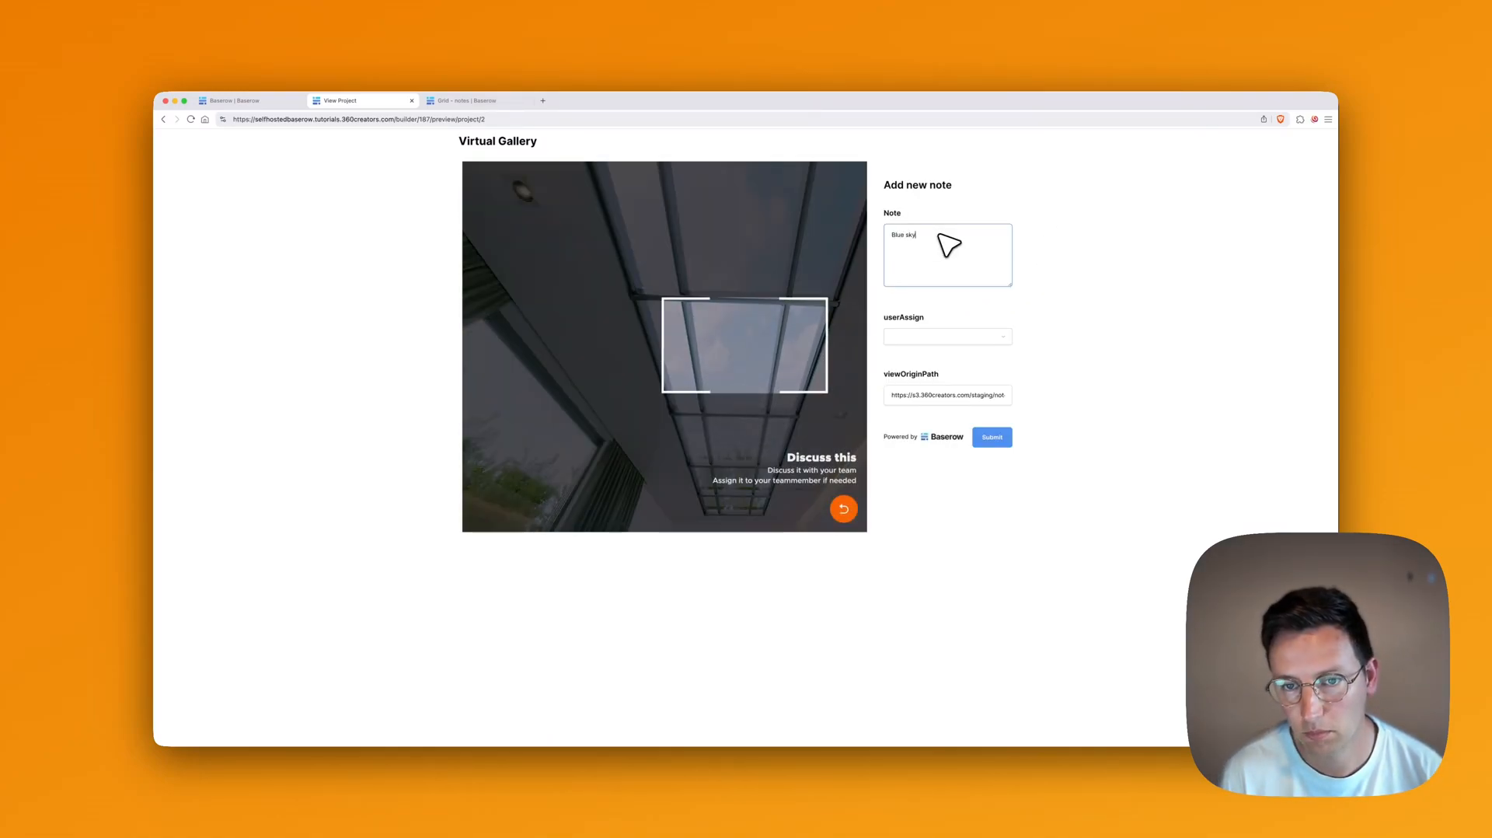
key(Tab)
click(906, 365)
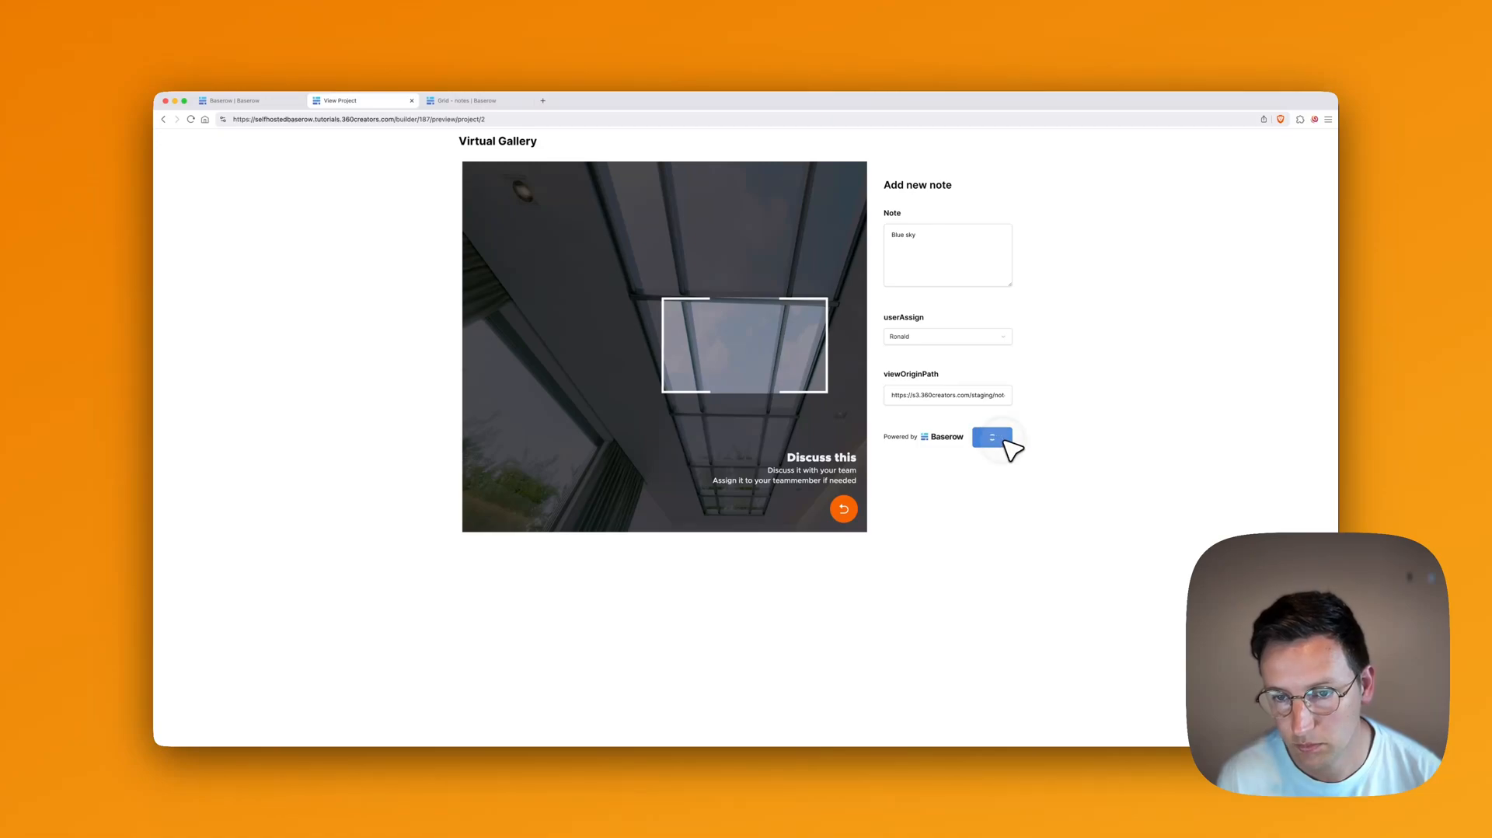
click(845, 508)
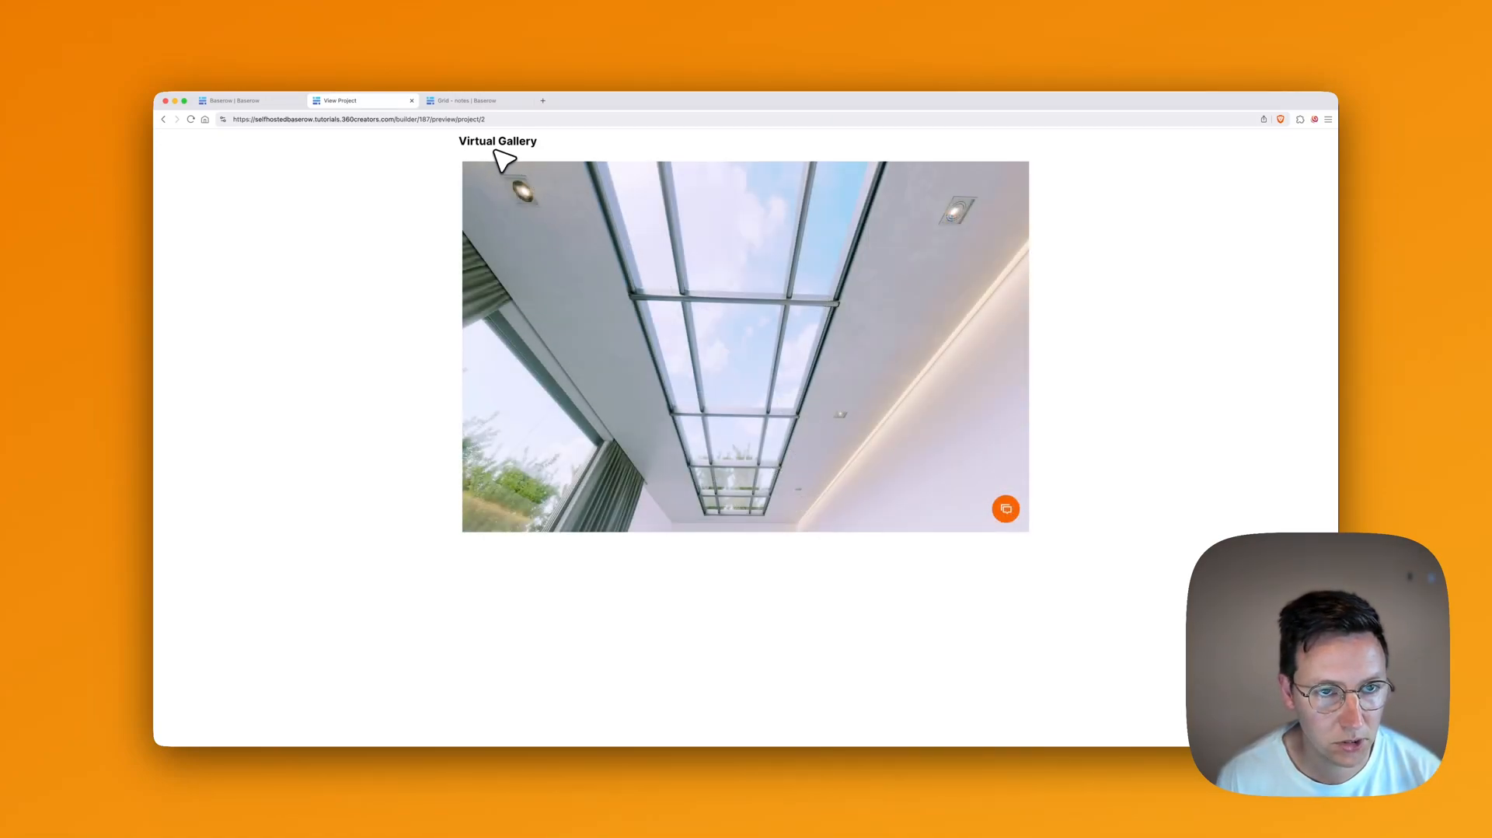
Step: Reload the builder, go back to Home, and open Add new element above the Welcome heading
click(257, 102)
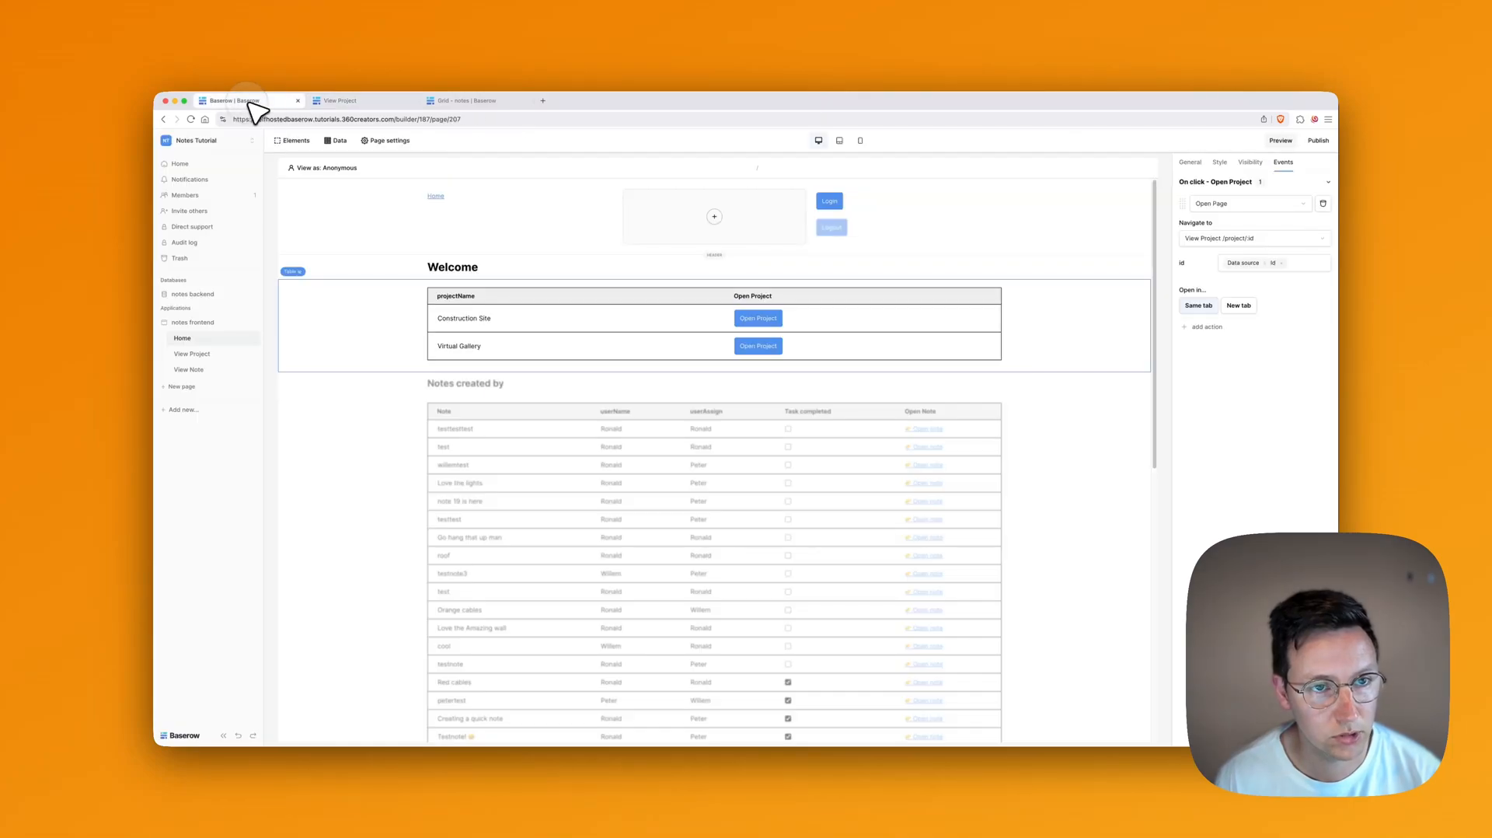
click(194, 354)
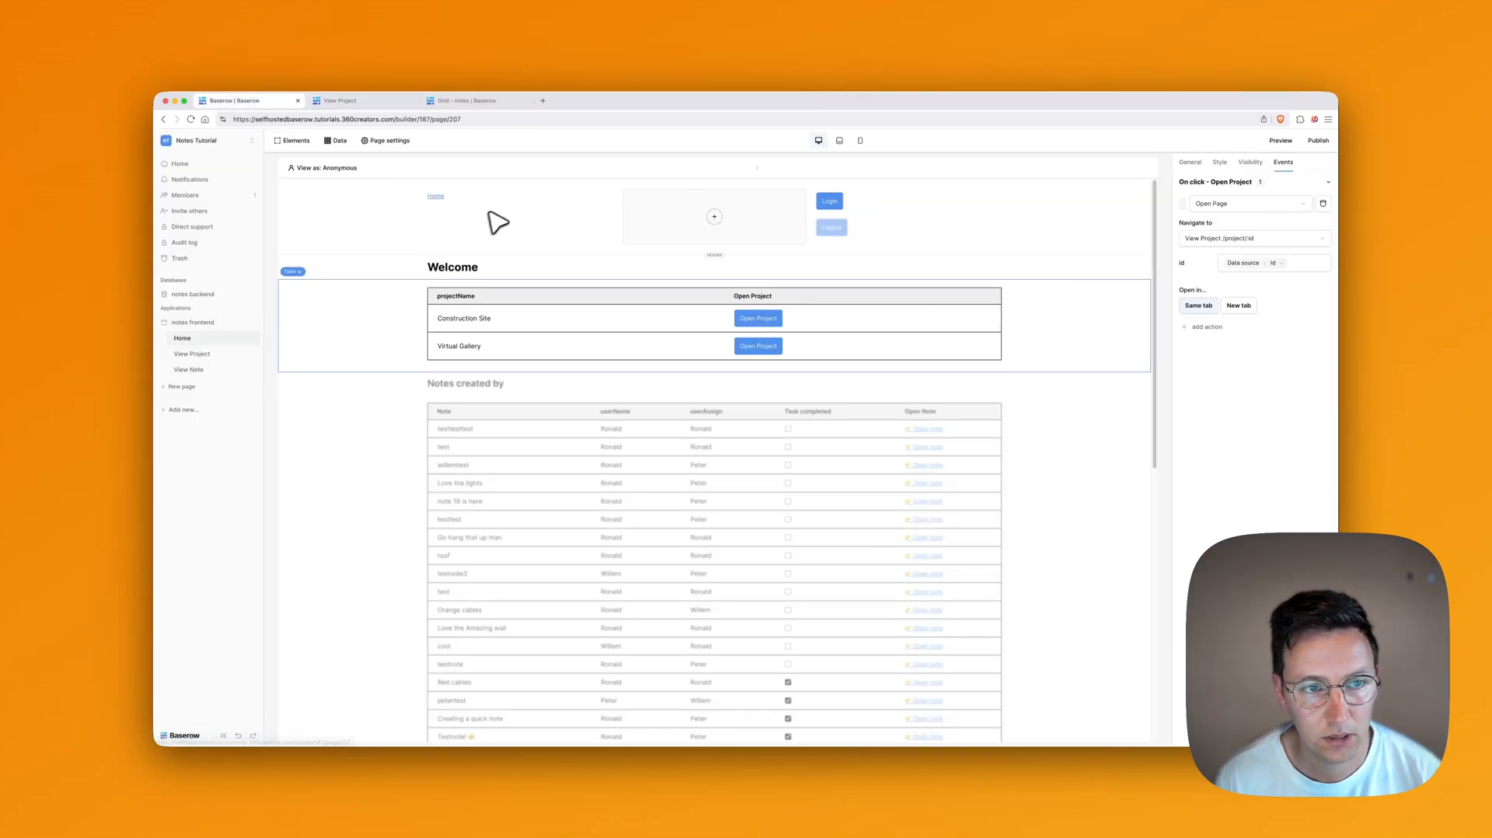
key(super+r)
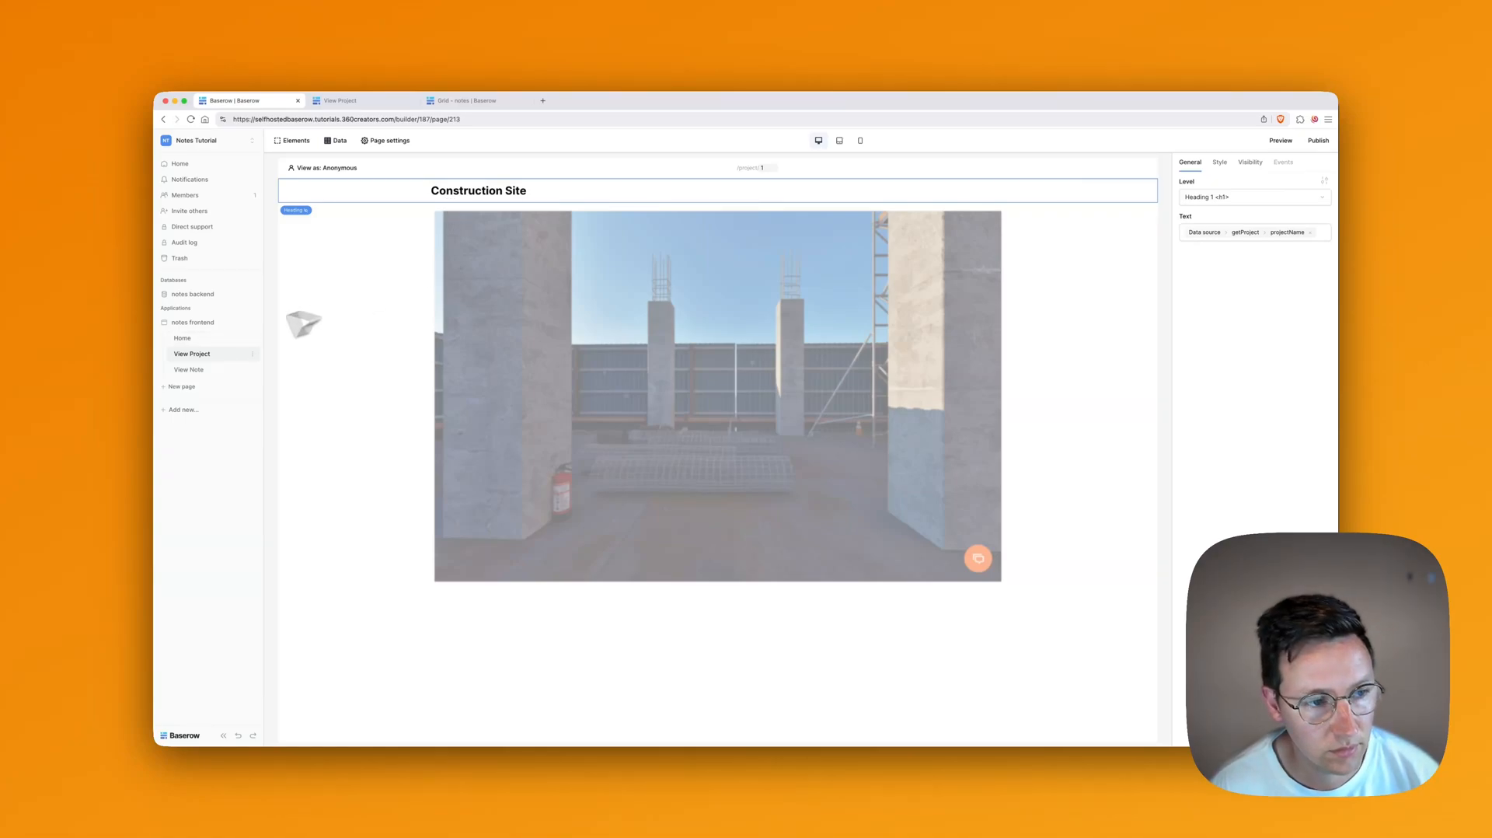
click(186, 340)
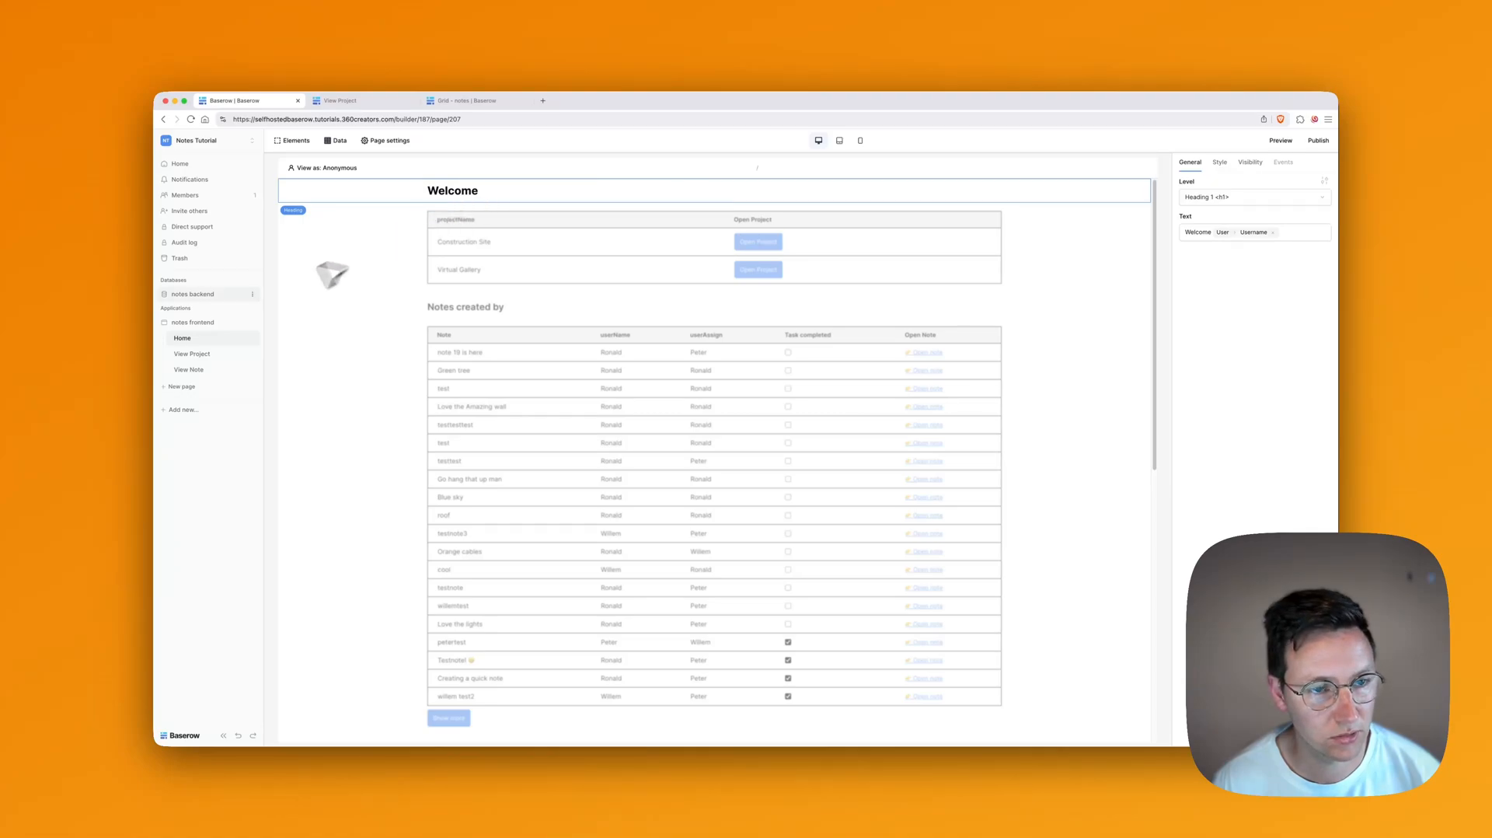
click(716, 181)
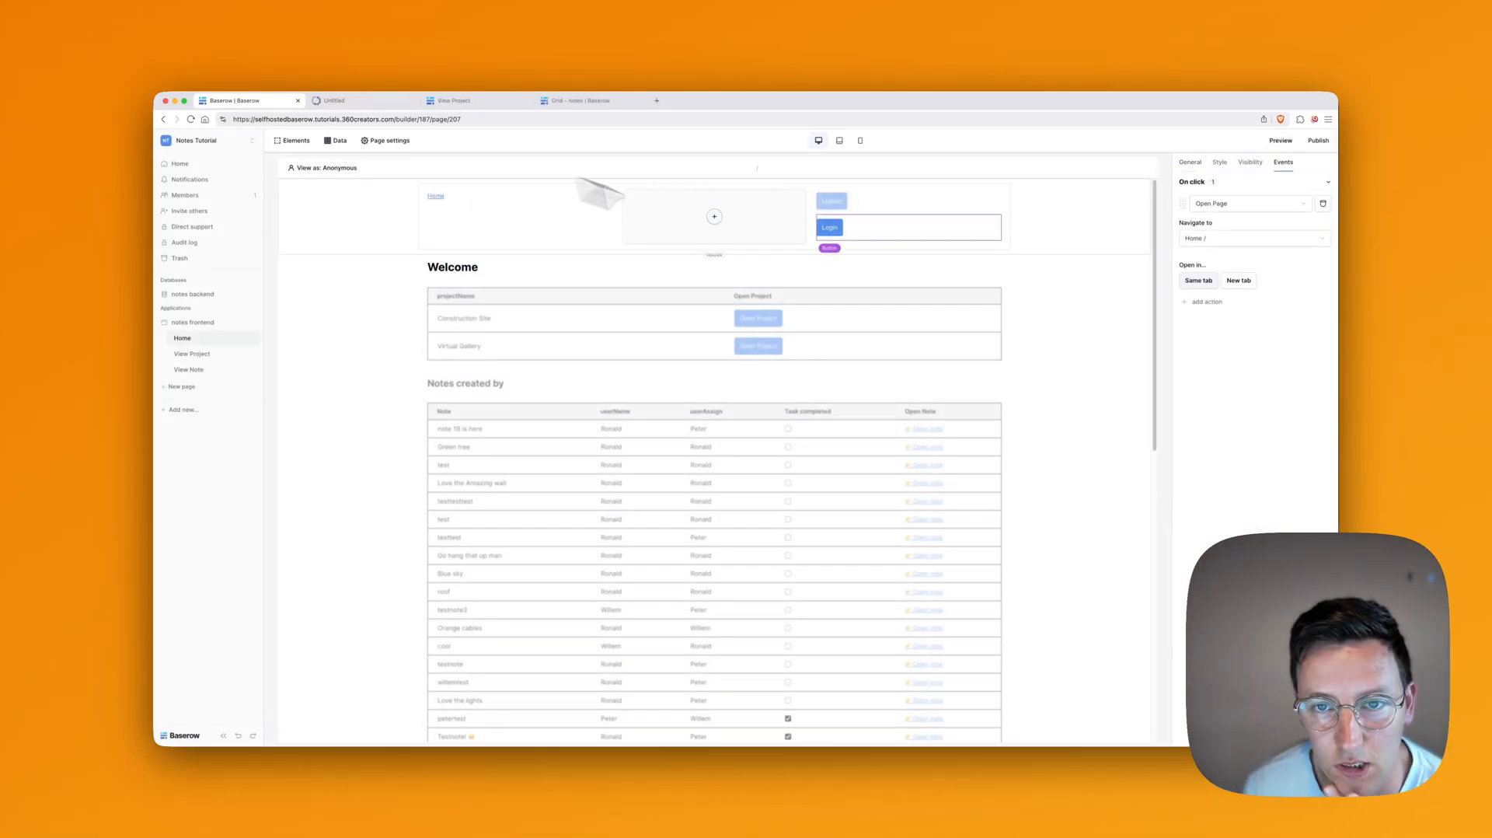
Step: Log in on the Home preview with the account e-mail and password
click(346, 101)
click(512, 221)
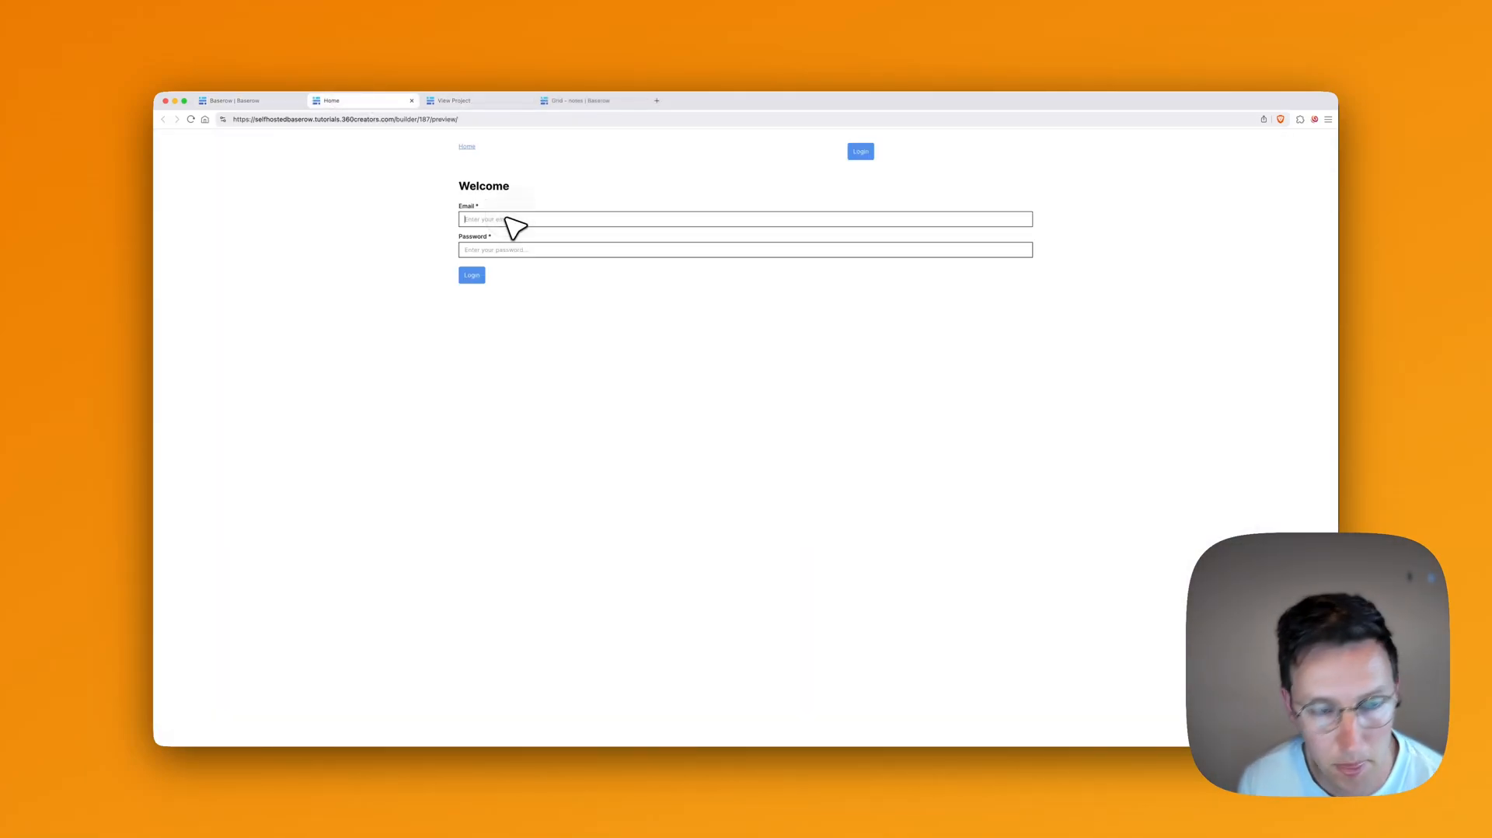
key(Tab)
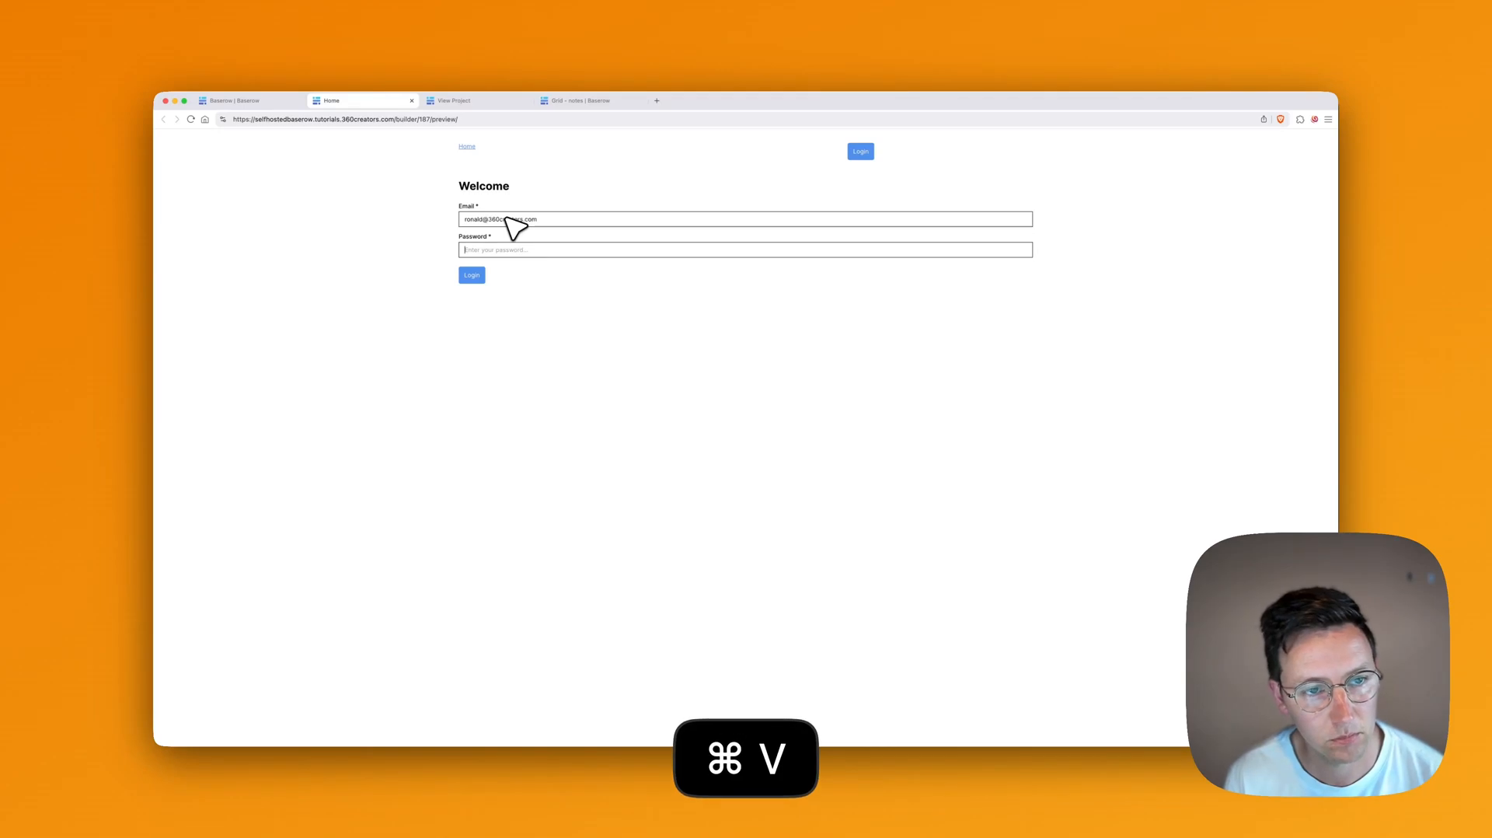
key(Return)
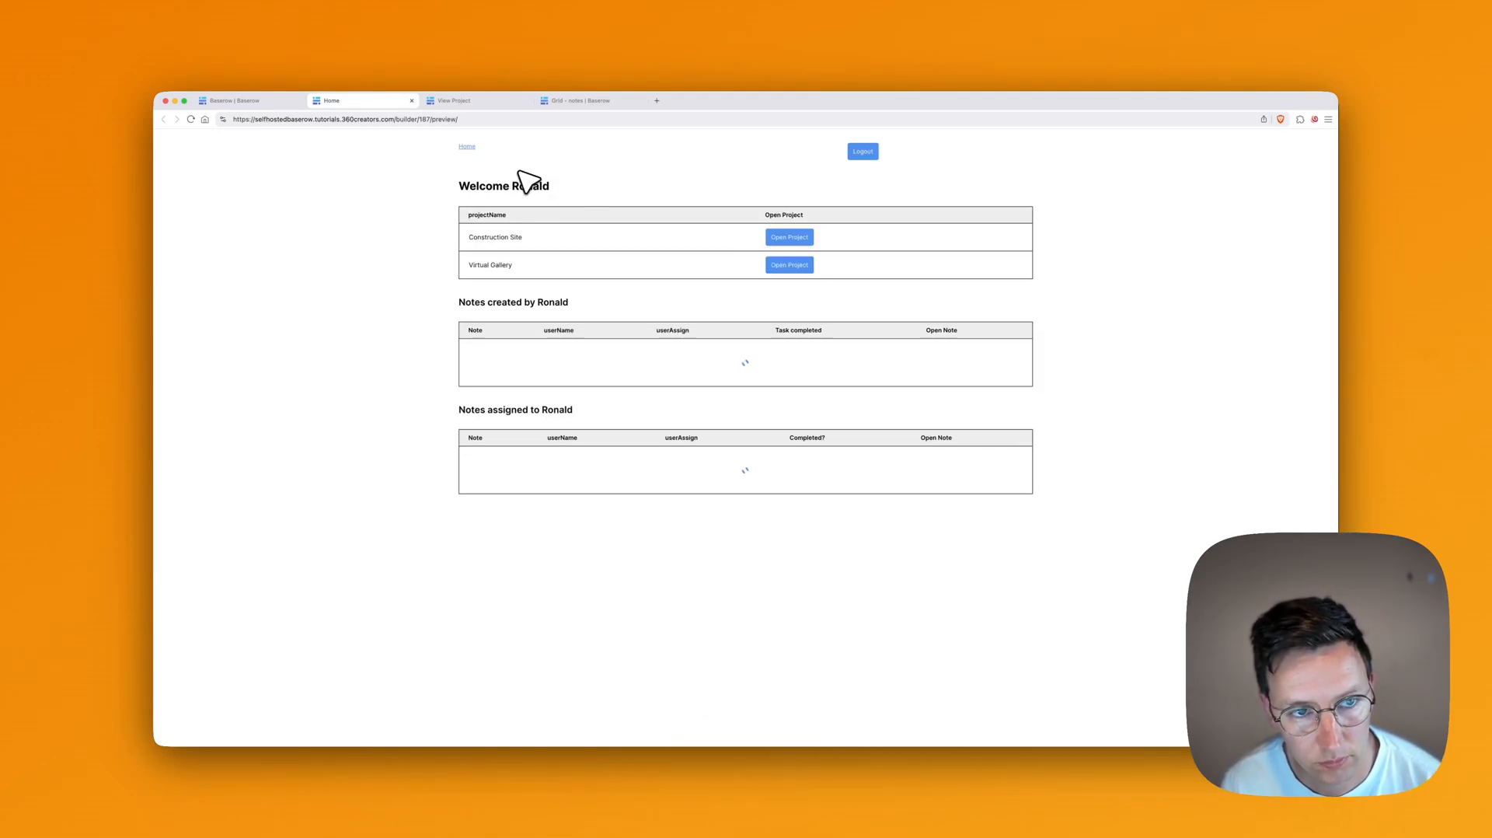
Step: Open the Construction Site project, return Home to check the tables, then open Virtual Gallery
click(765, 239)
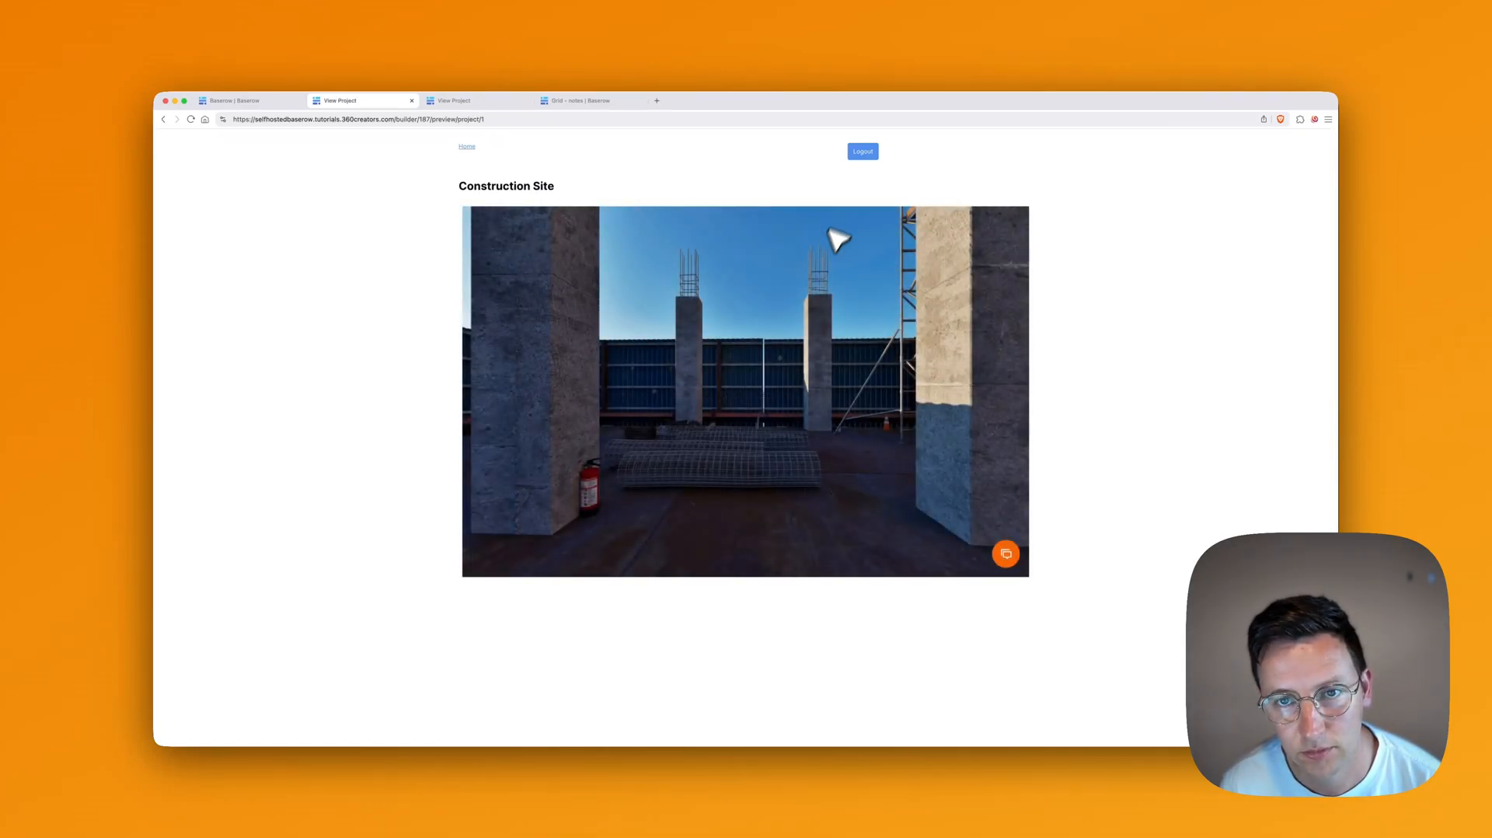
click(469, 147)
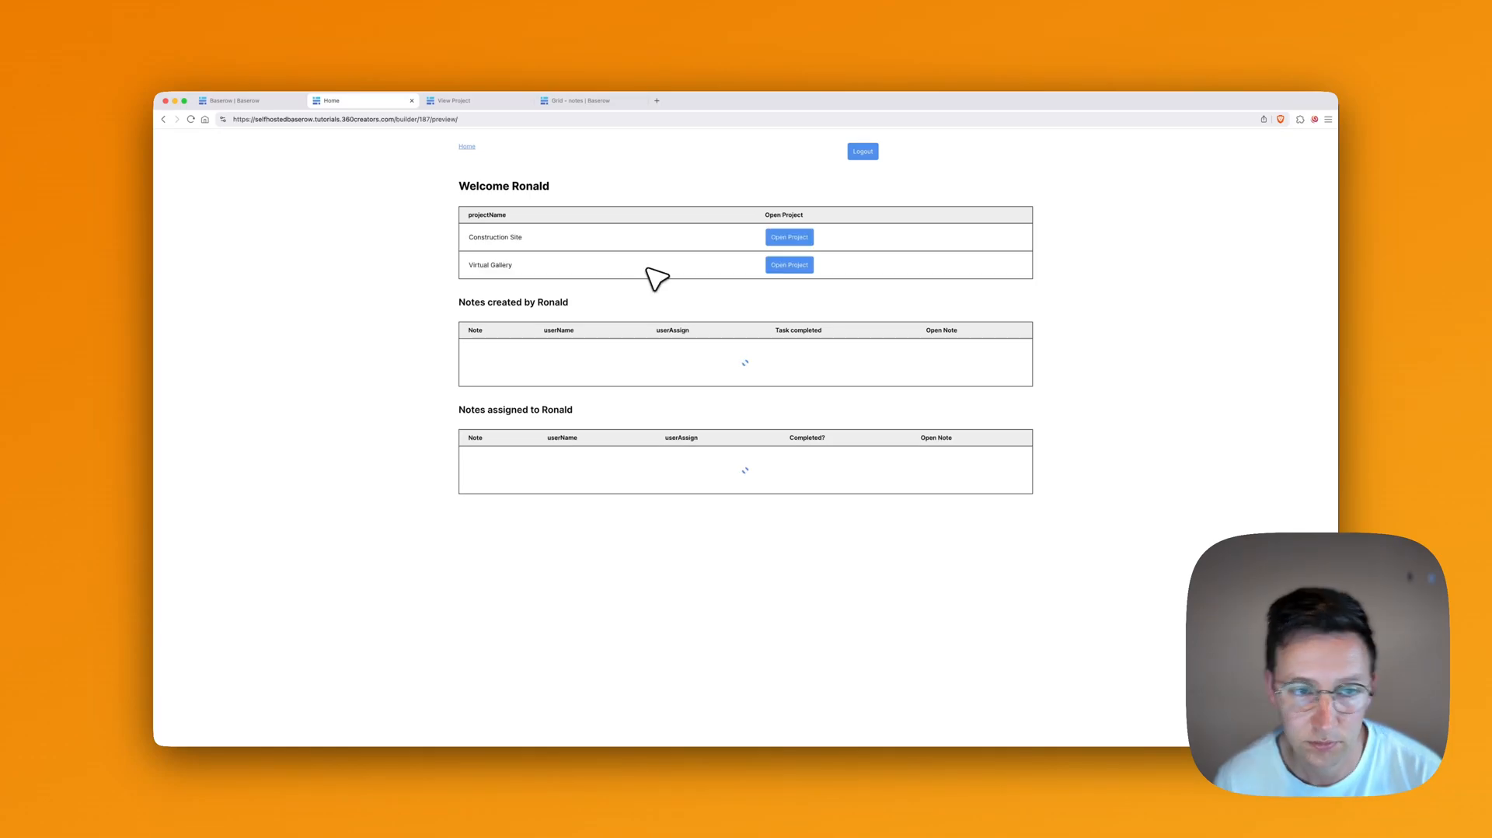
scroll(700, 342, down, 4)
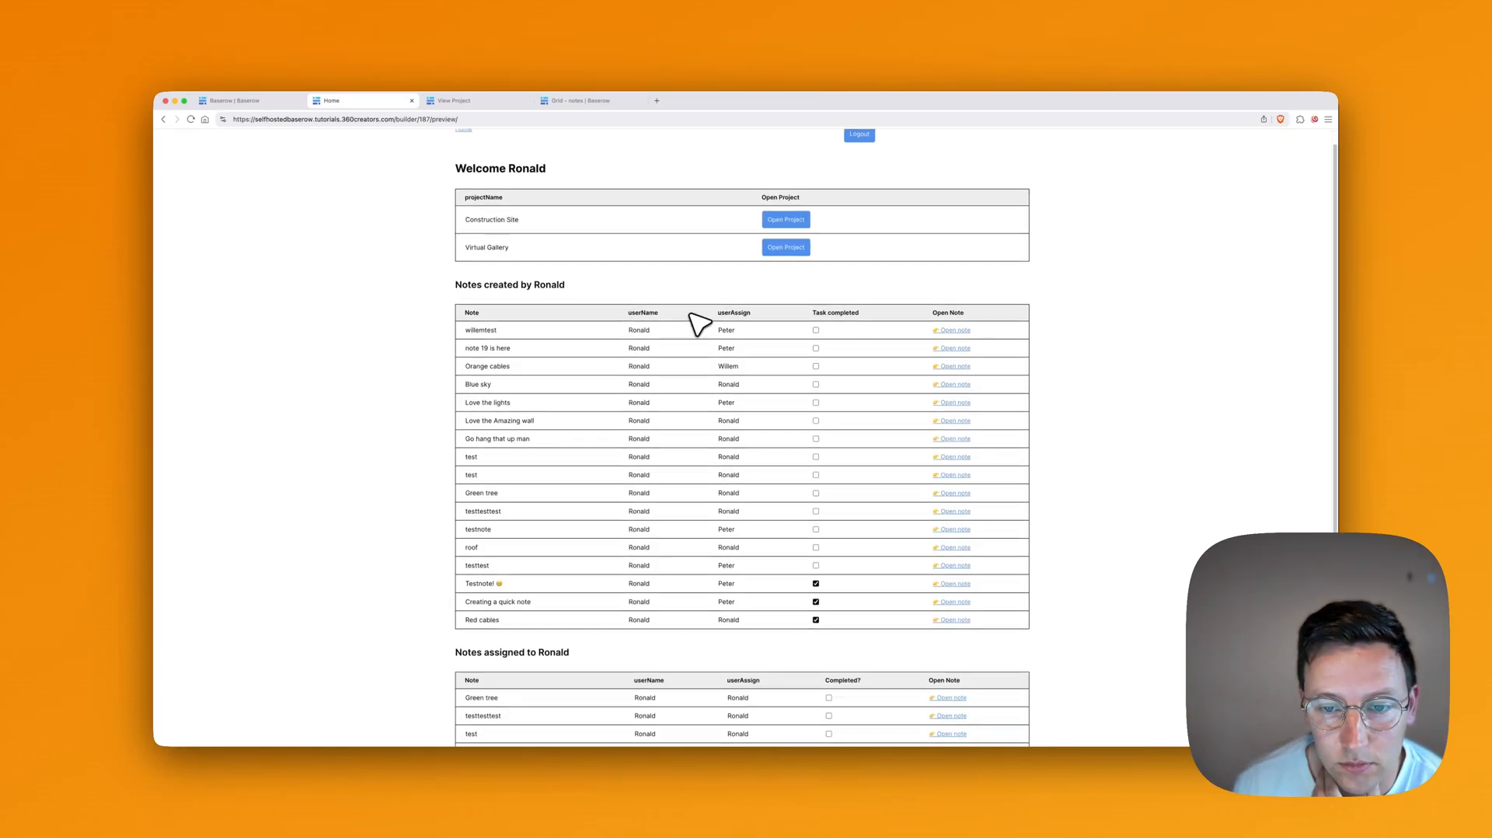
scroll(700, 319, up, 4)
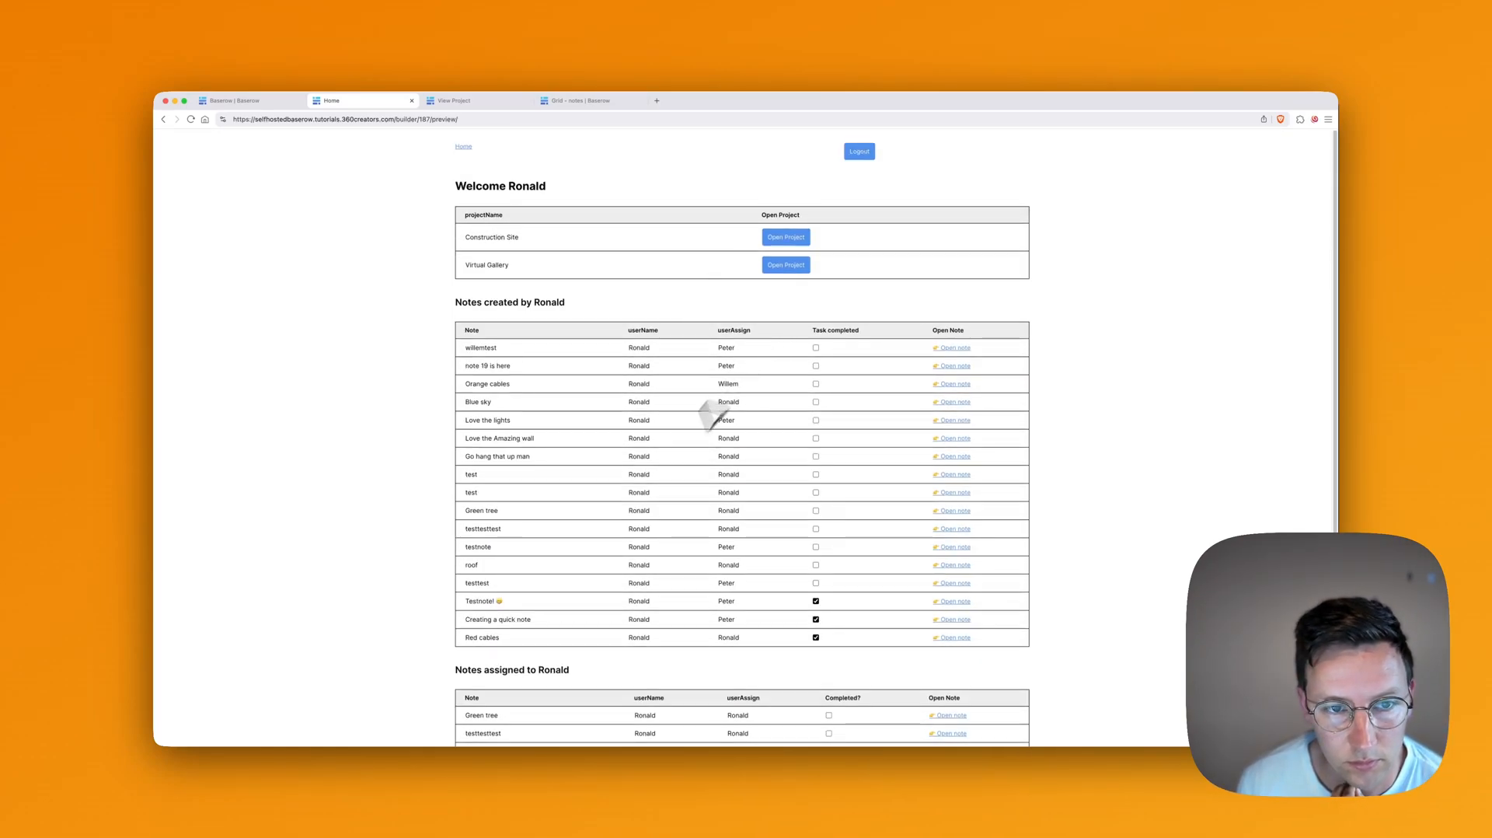
click(795, 263)
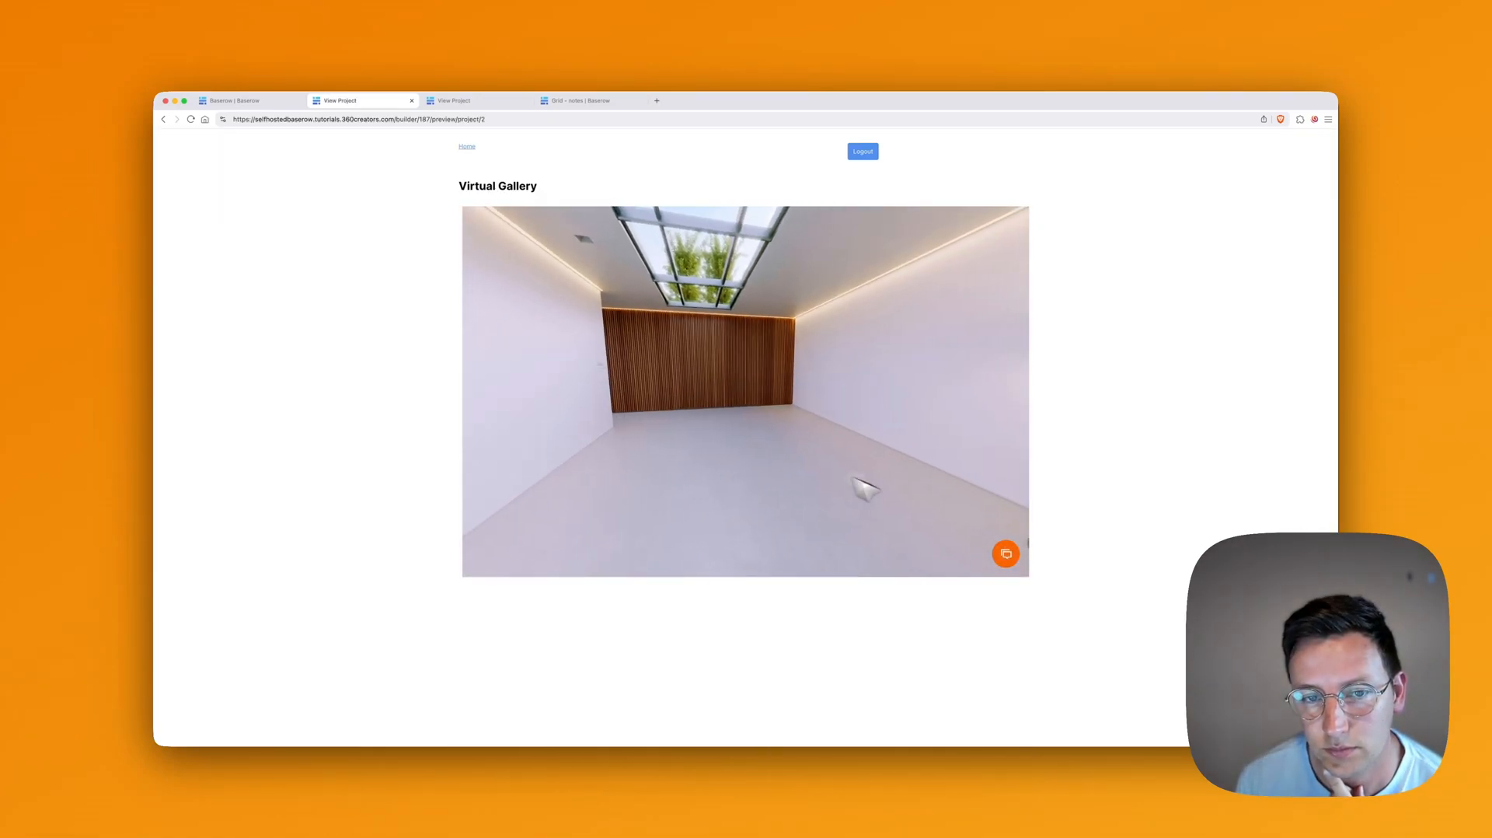
Step: Capture the skylight view and submit a 'White clouds' note assigned to a teammate
click(1005, 553)
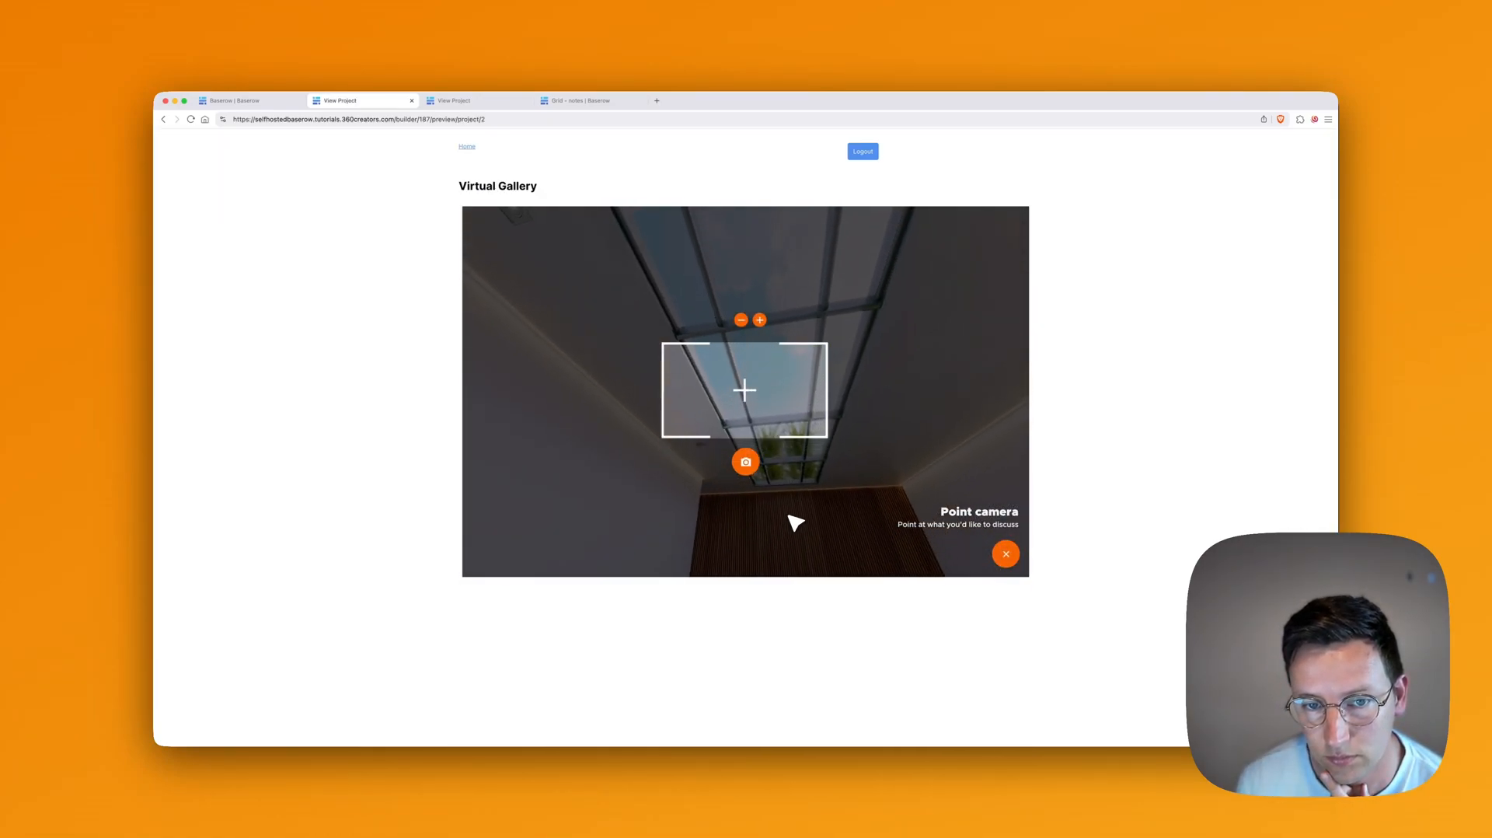
drag(873, 489, 723, 561)
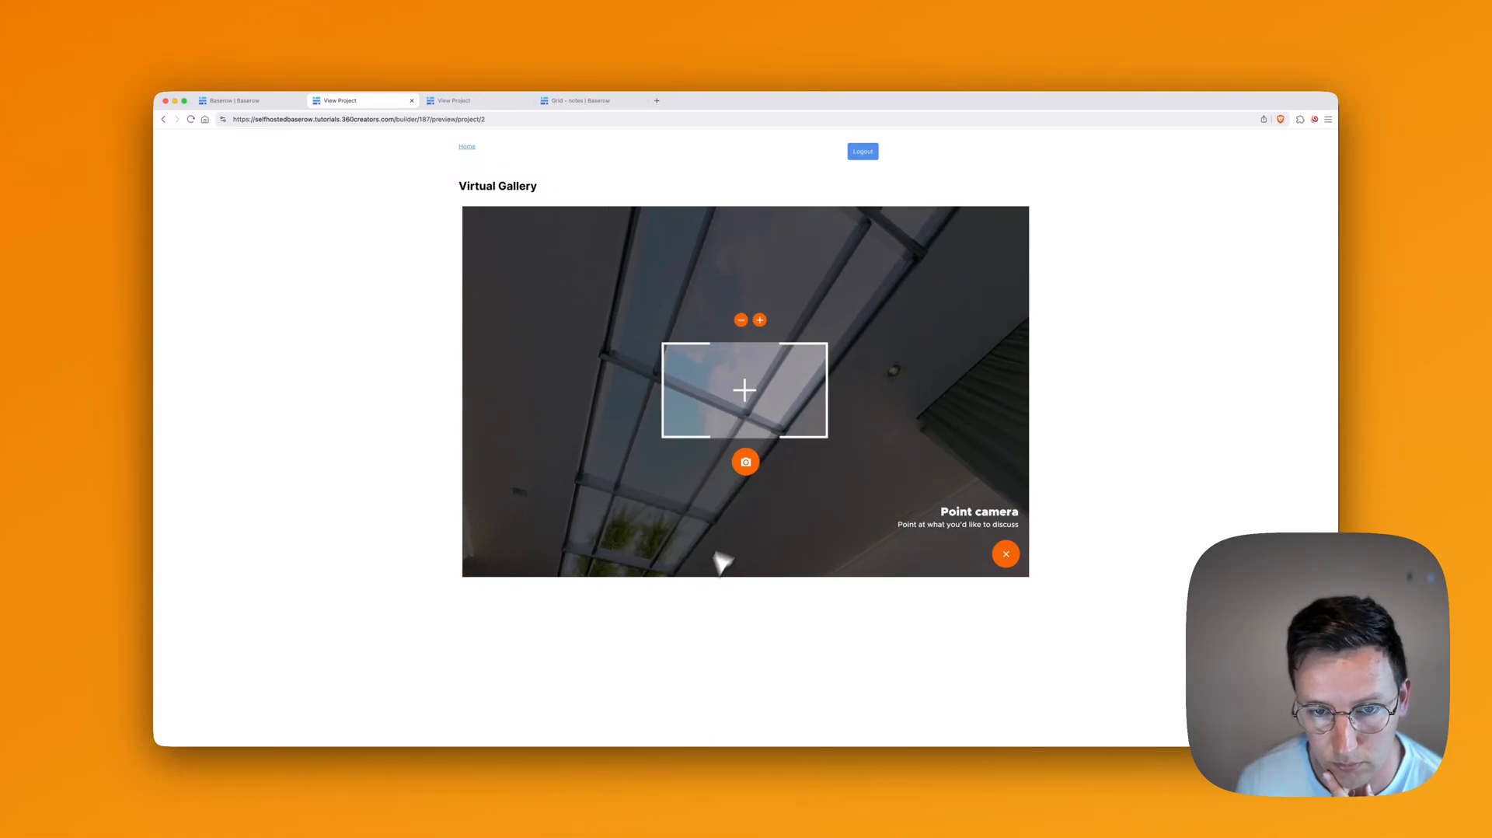
click(748, 465)
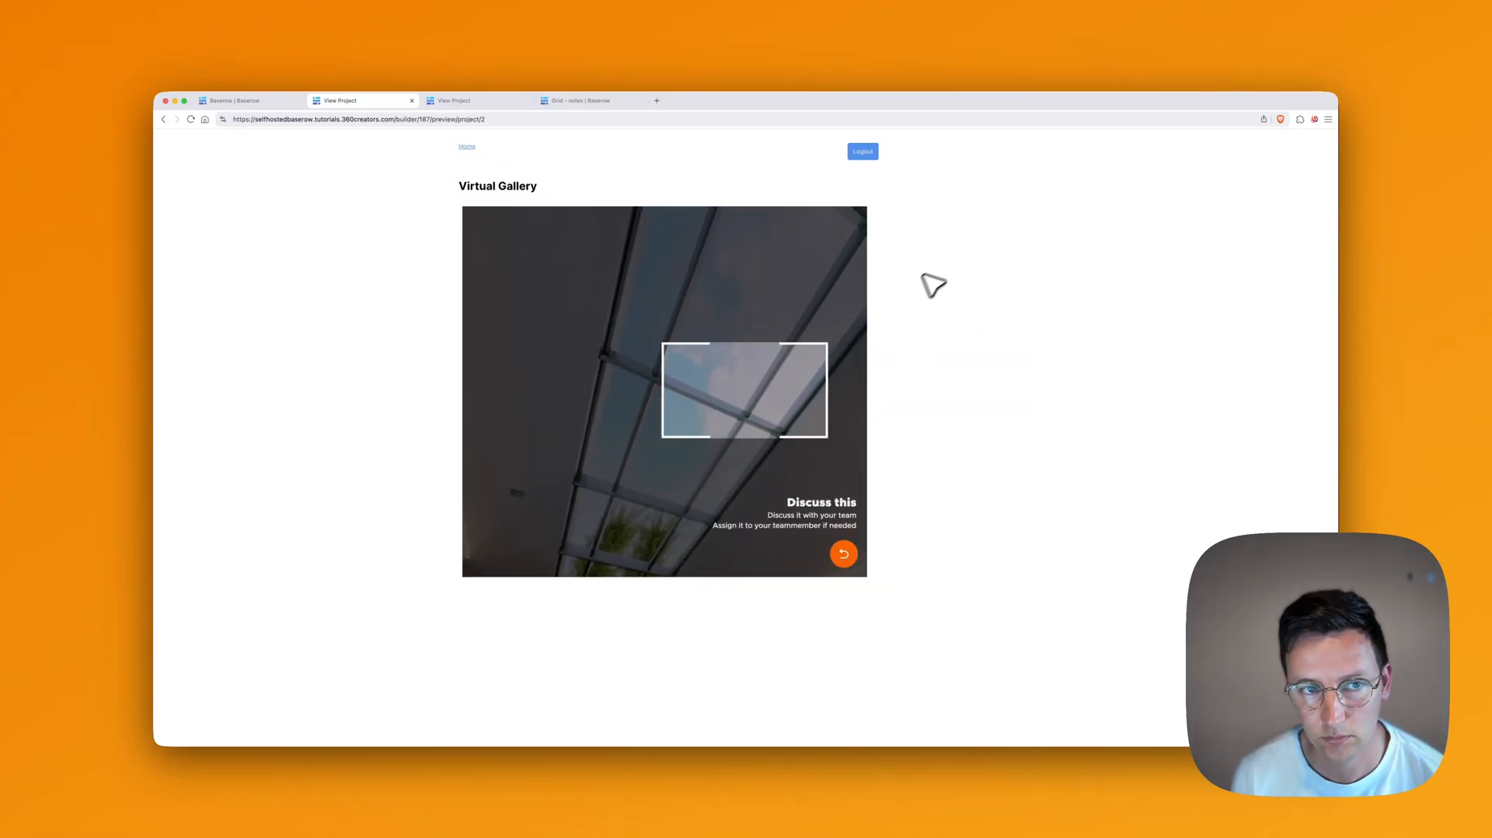
click(935, 292)
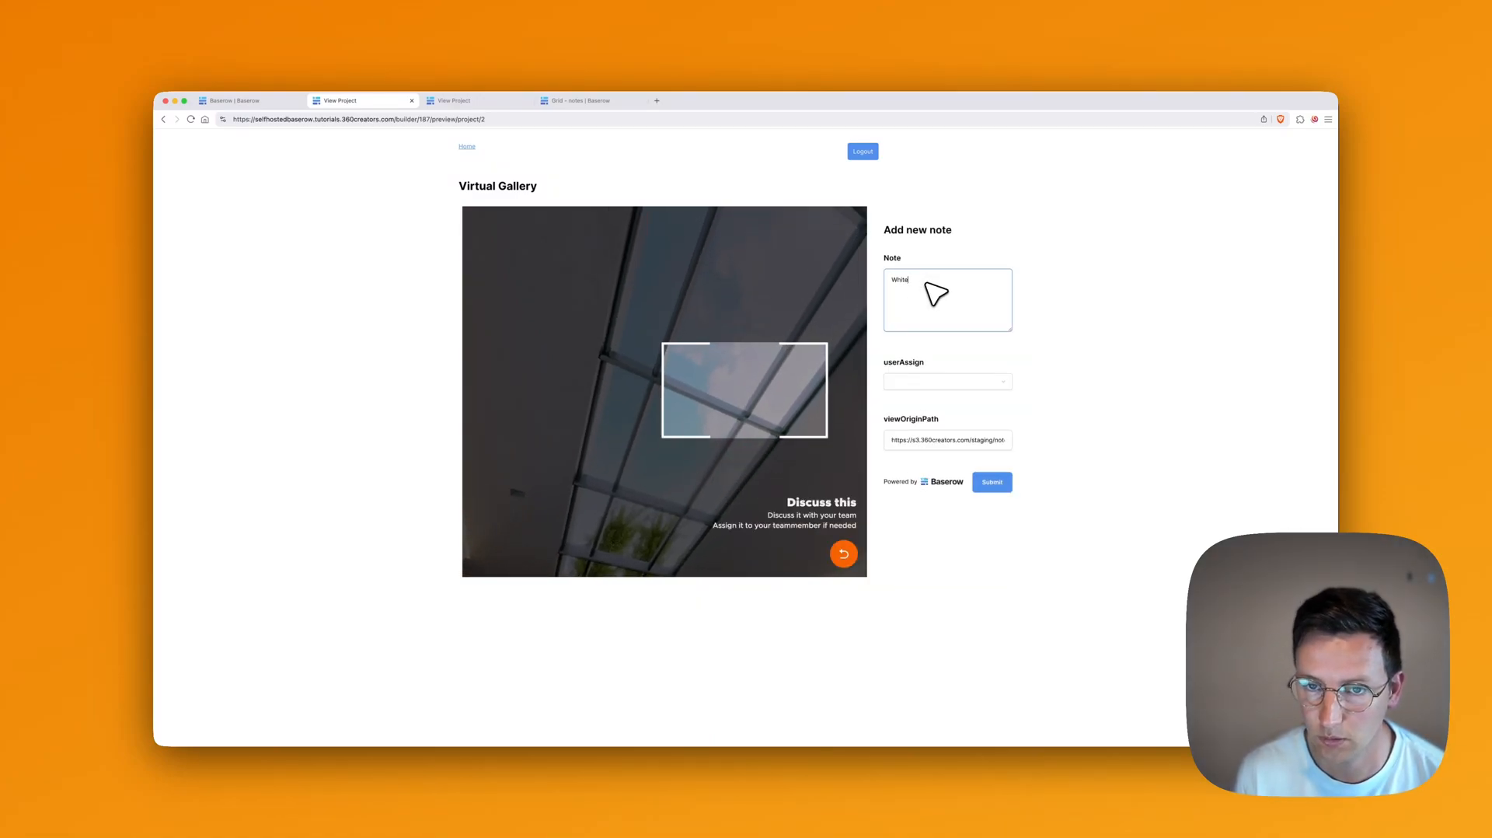
text(White clouds)
key(Tab)
click(928, 409)
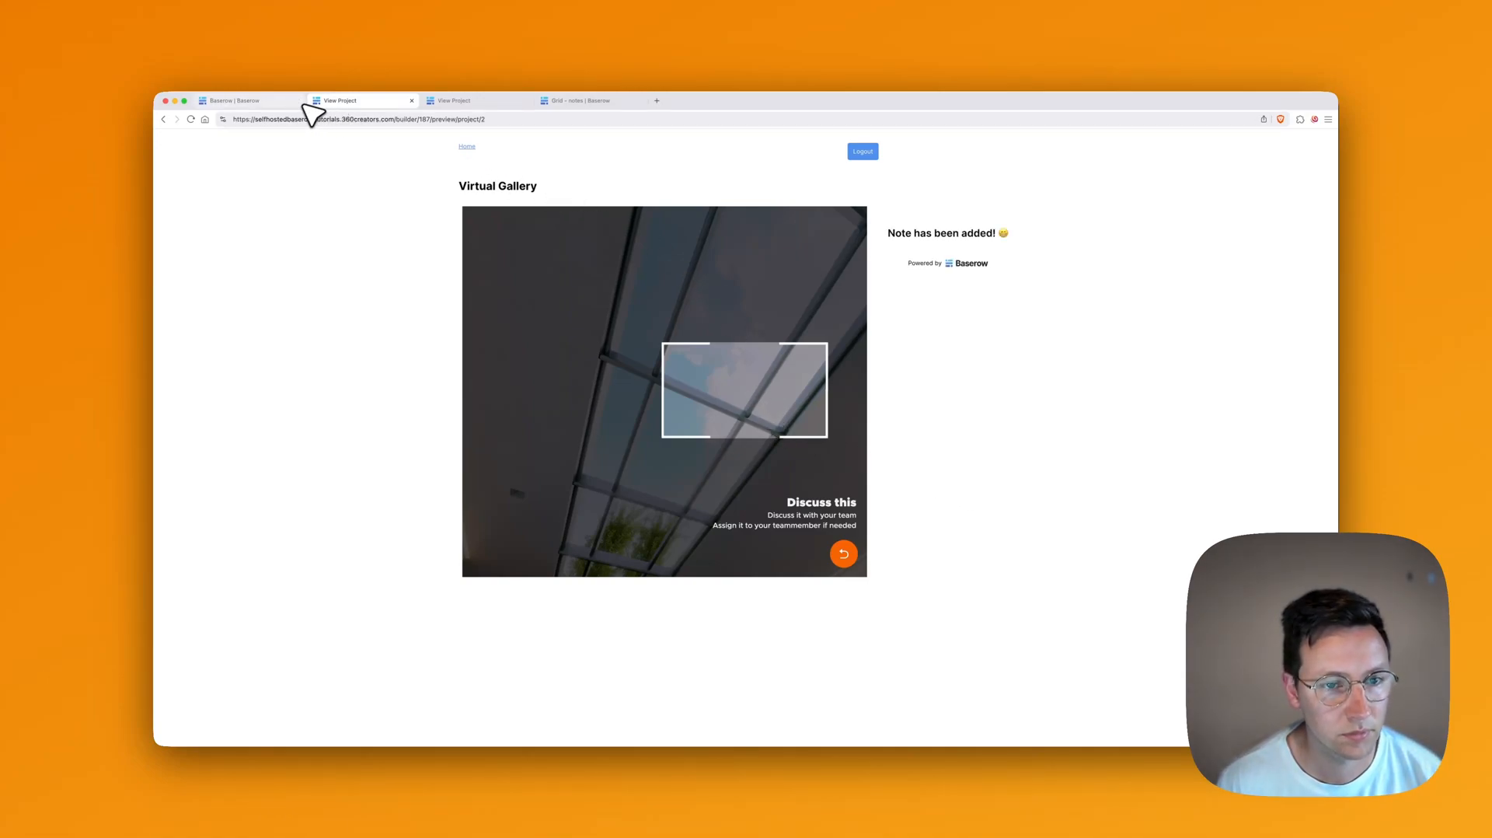
Step: Go back to Home and find 'White clouds' in the notes list
click(472, 147)
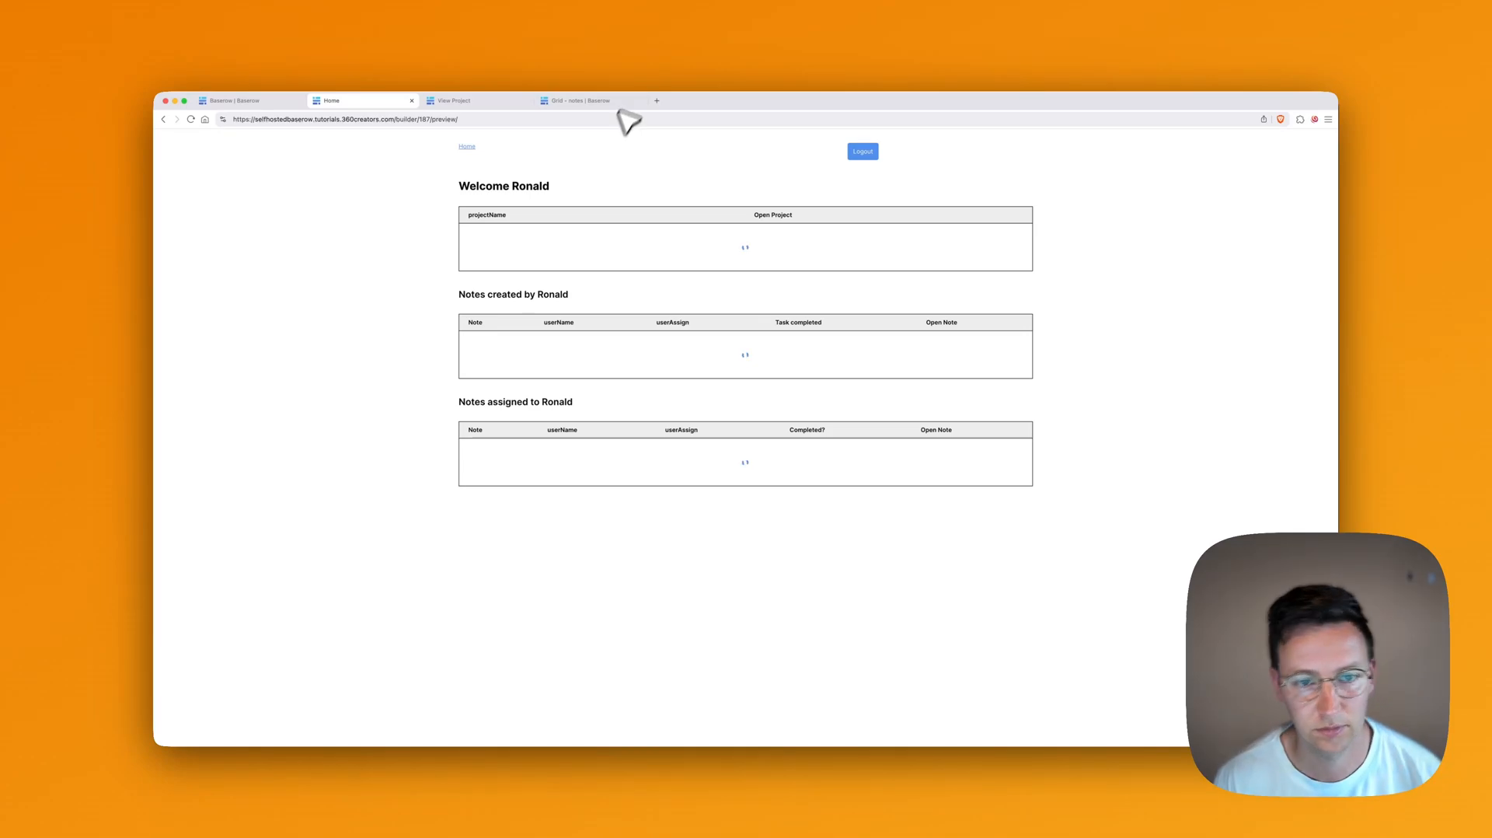
key(super+f)
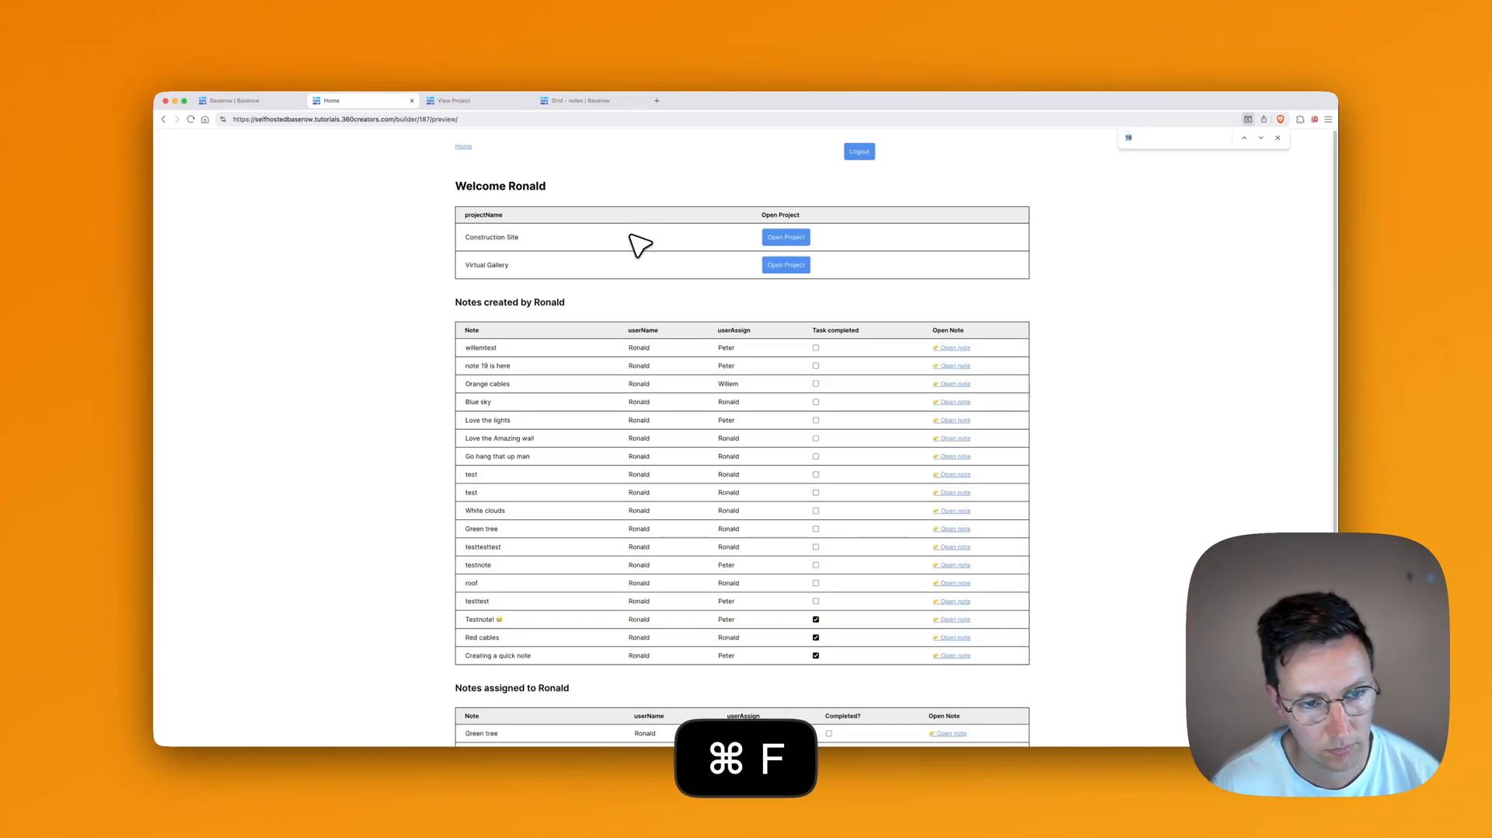
key(Escape)
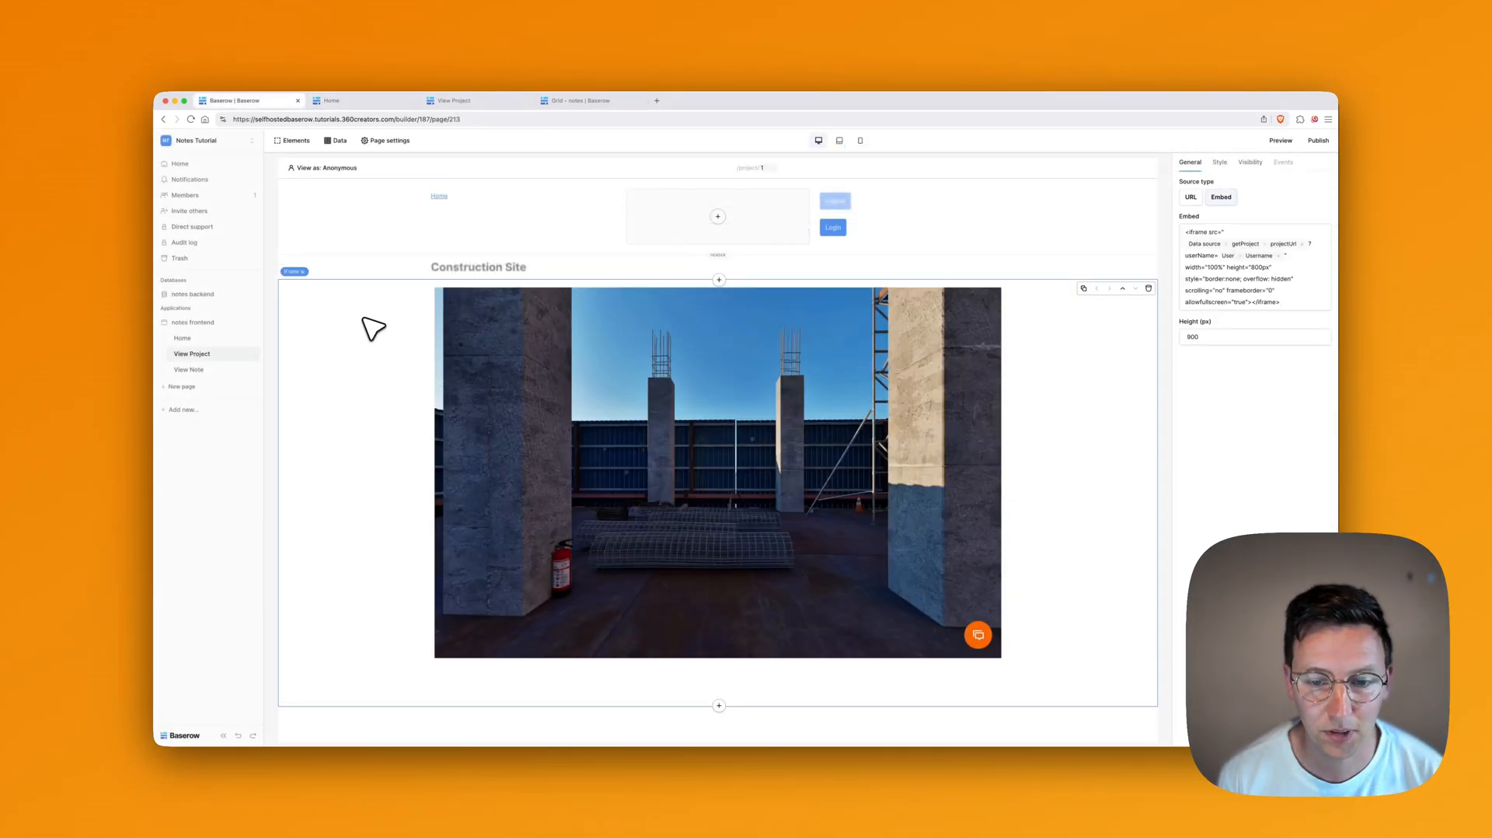
Step: Reselect the View Project iframe, then show the page's Data panel of data sources
click(271, 262)
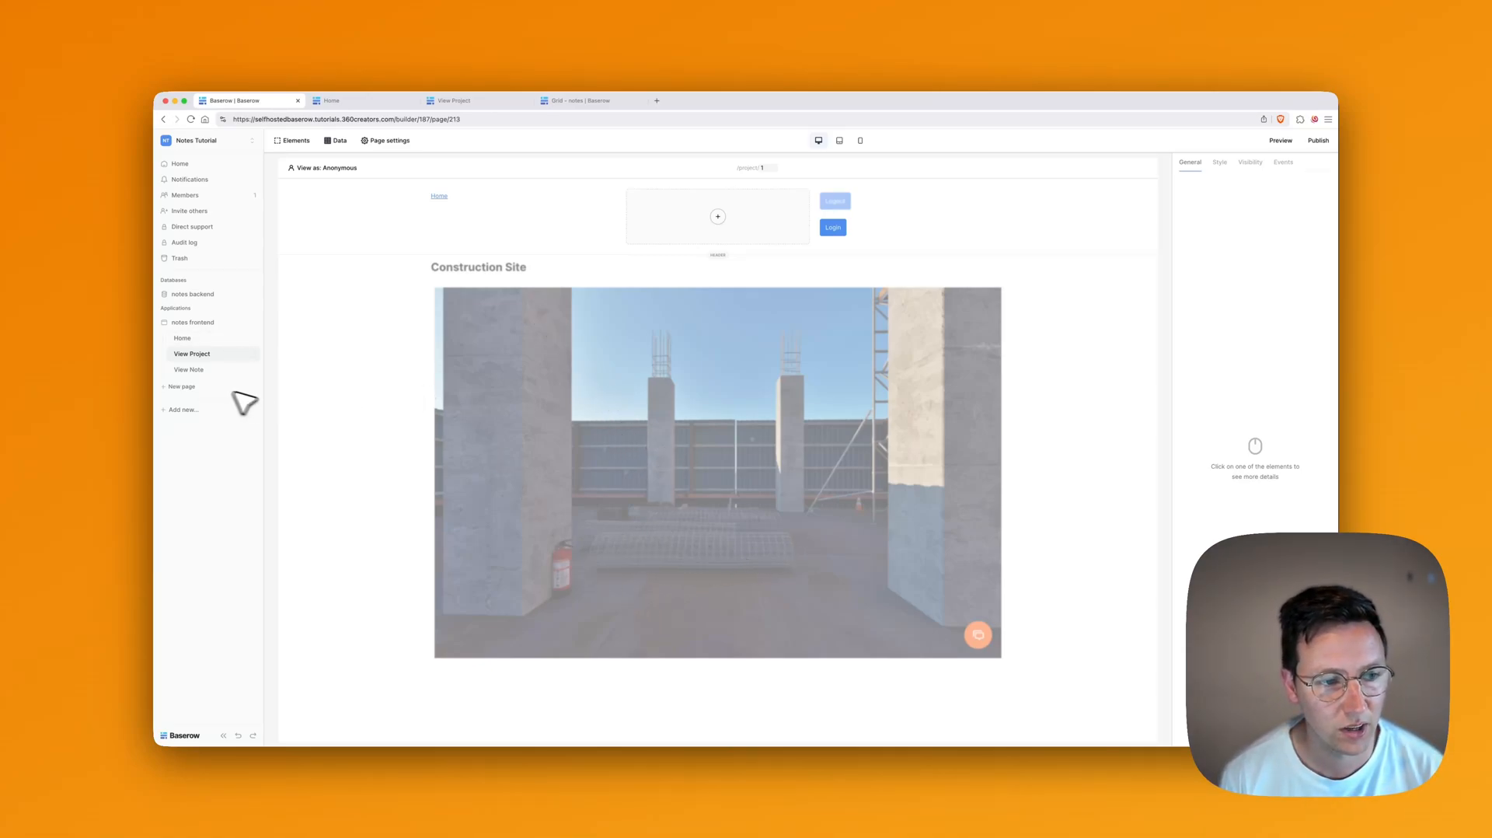
click(342, 459)
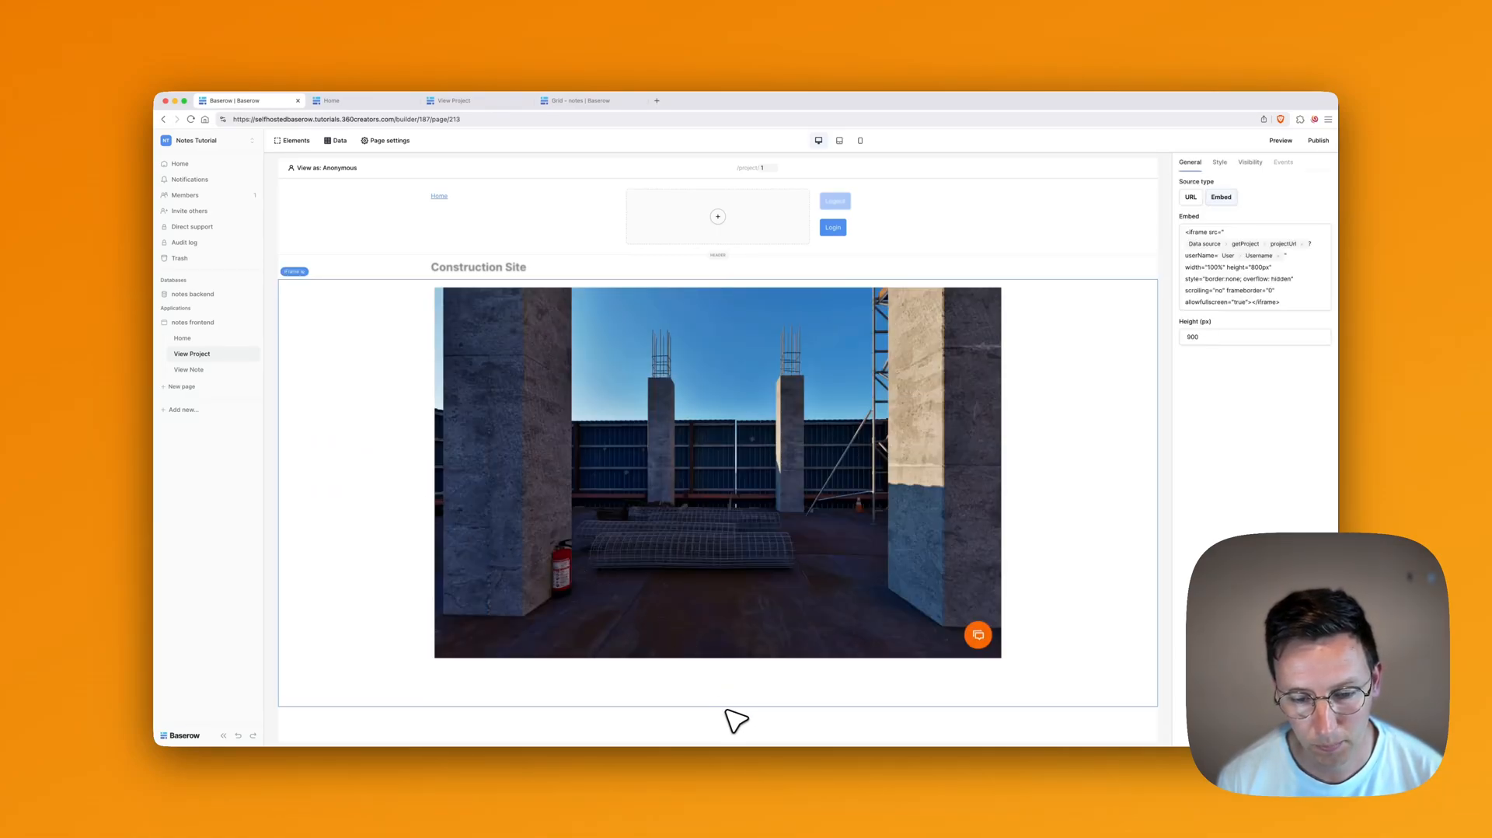
click(719, 705)
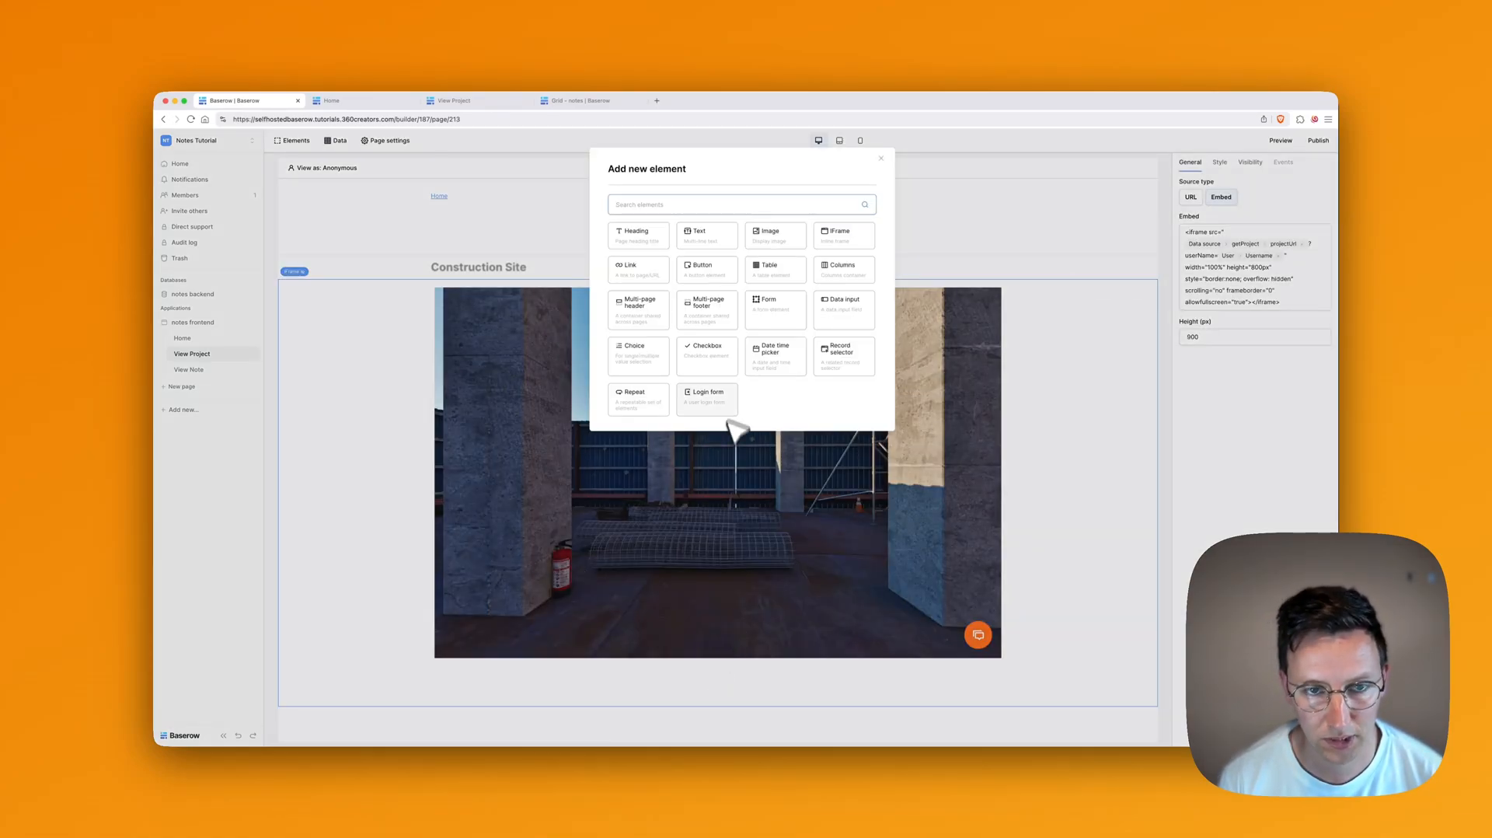
click(880, 158)
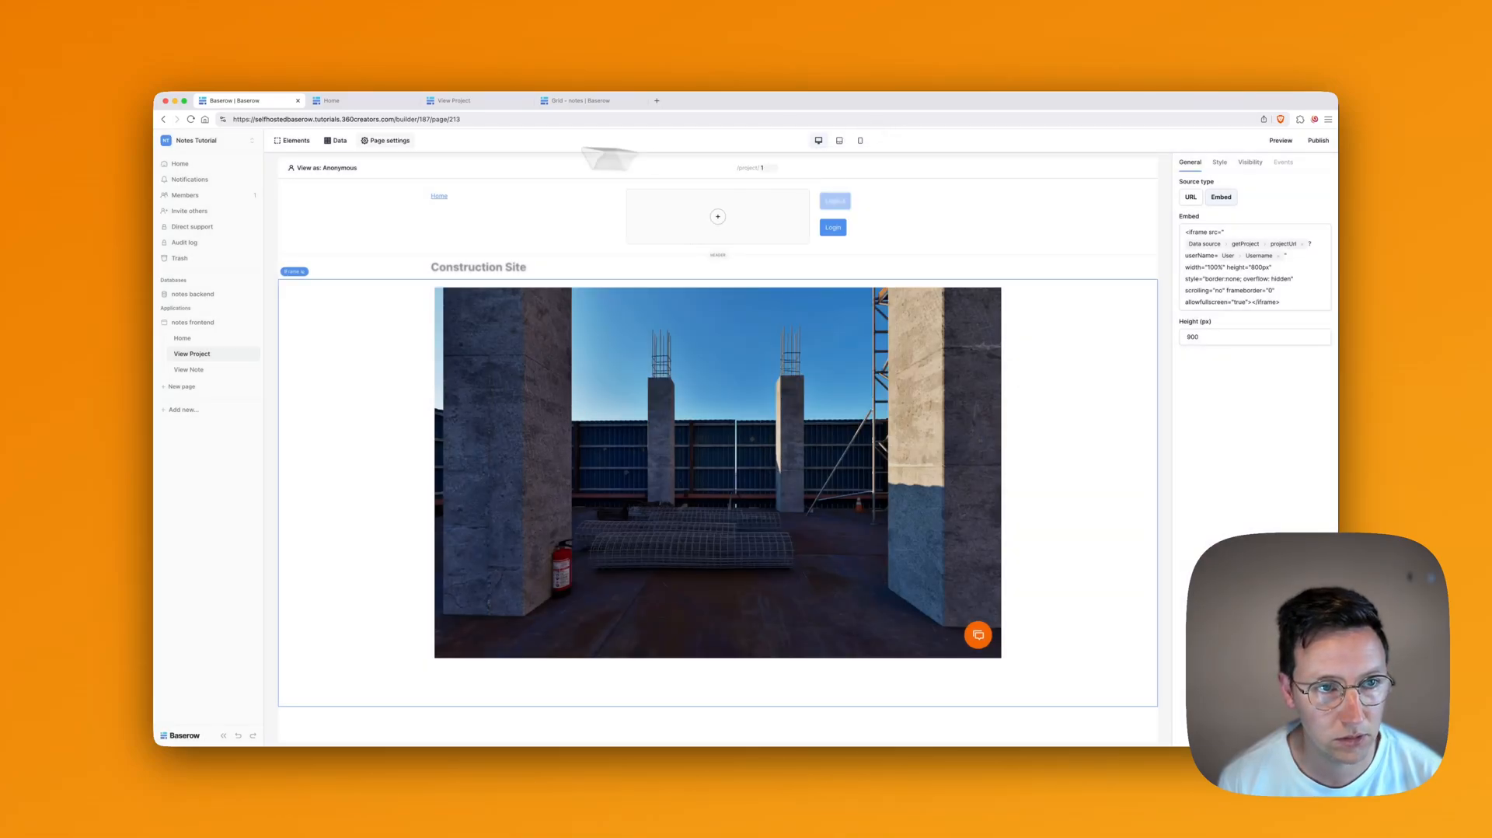
click(340, 141)
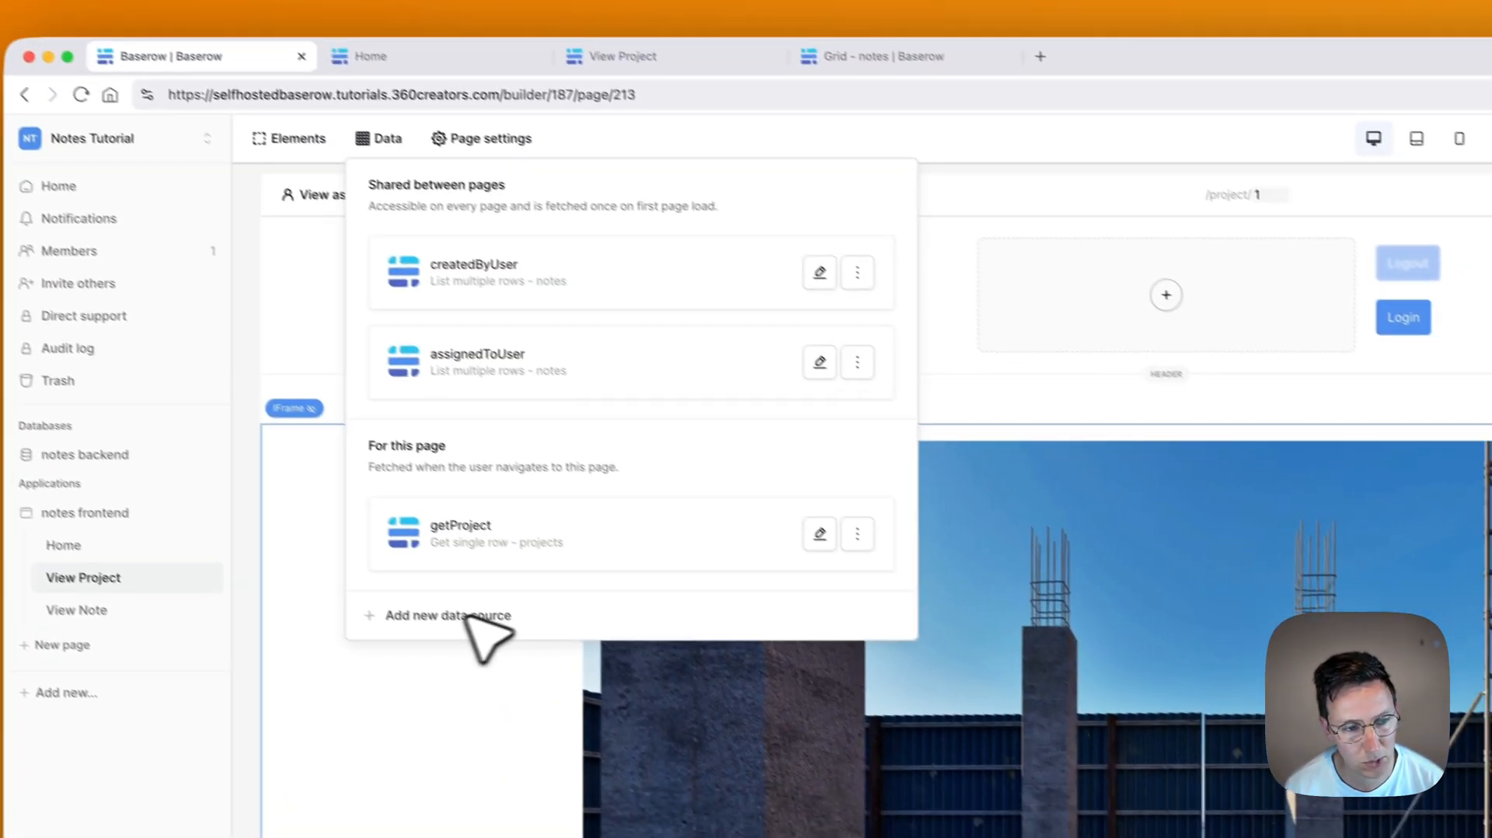
Step: Create a List multiple rows data source named 'getNotesOnThisTour'
click(465, 615)
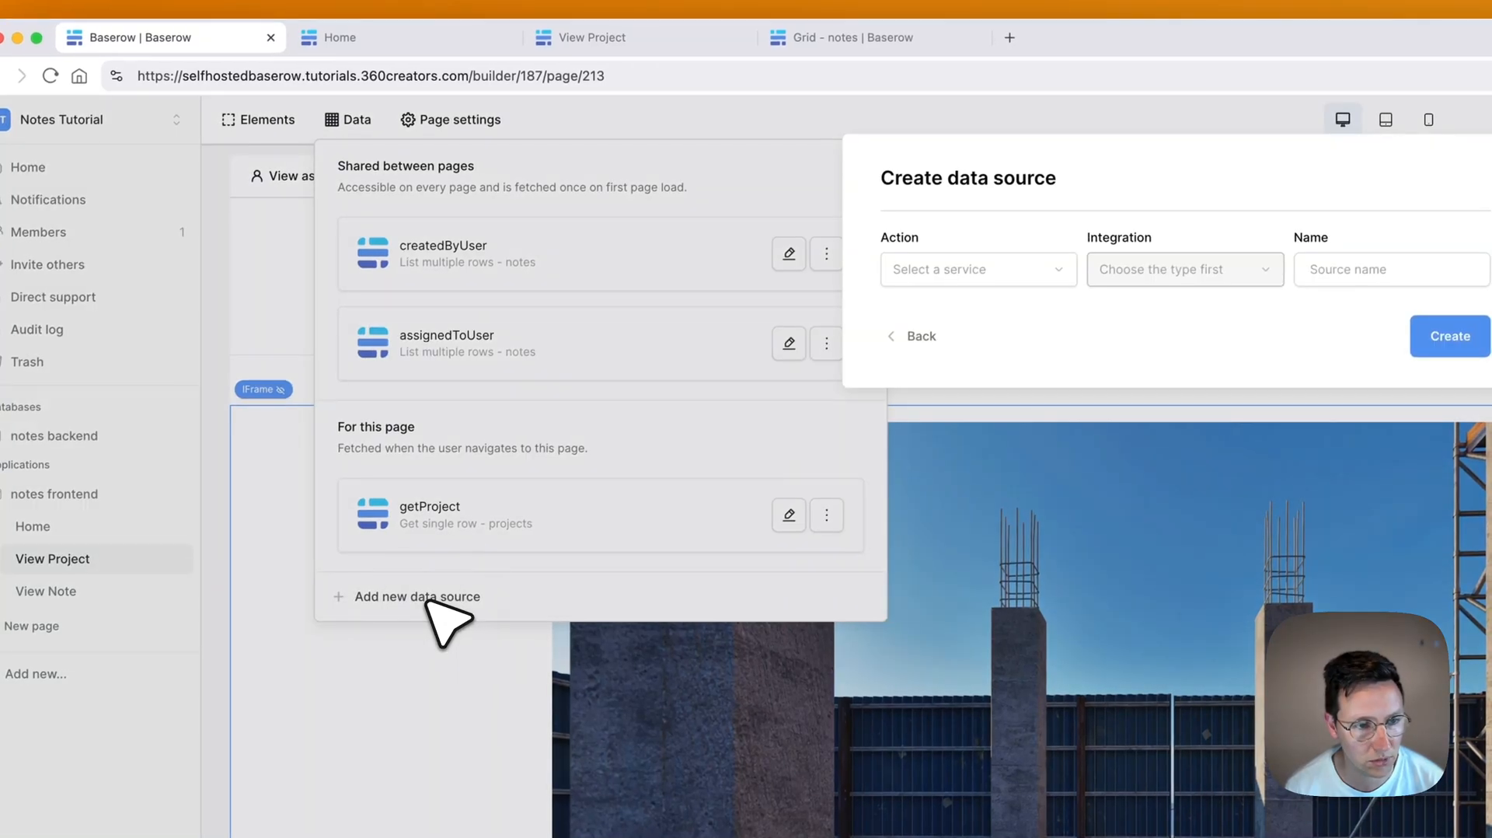
click(932, 277)
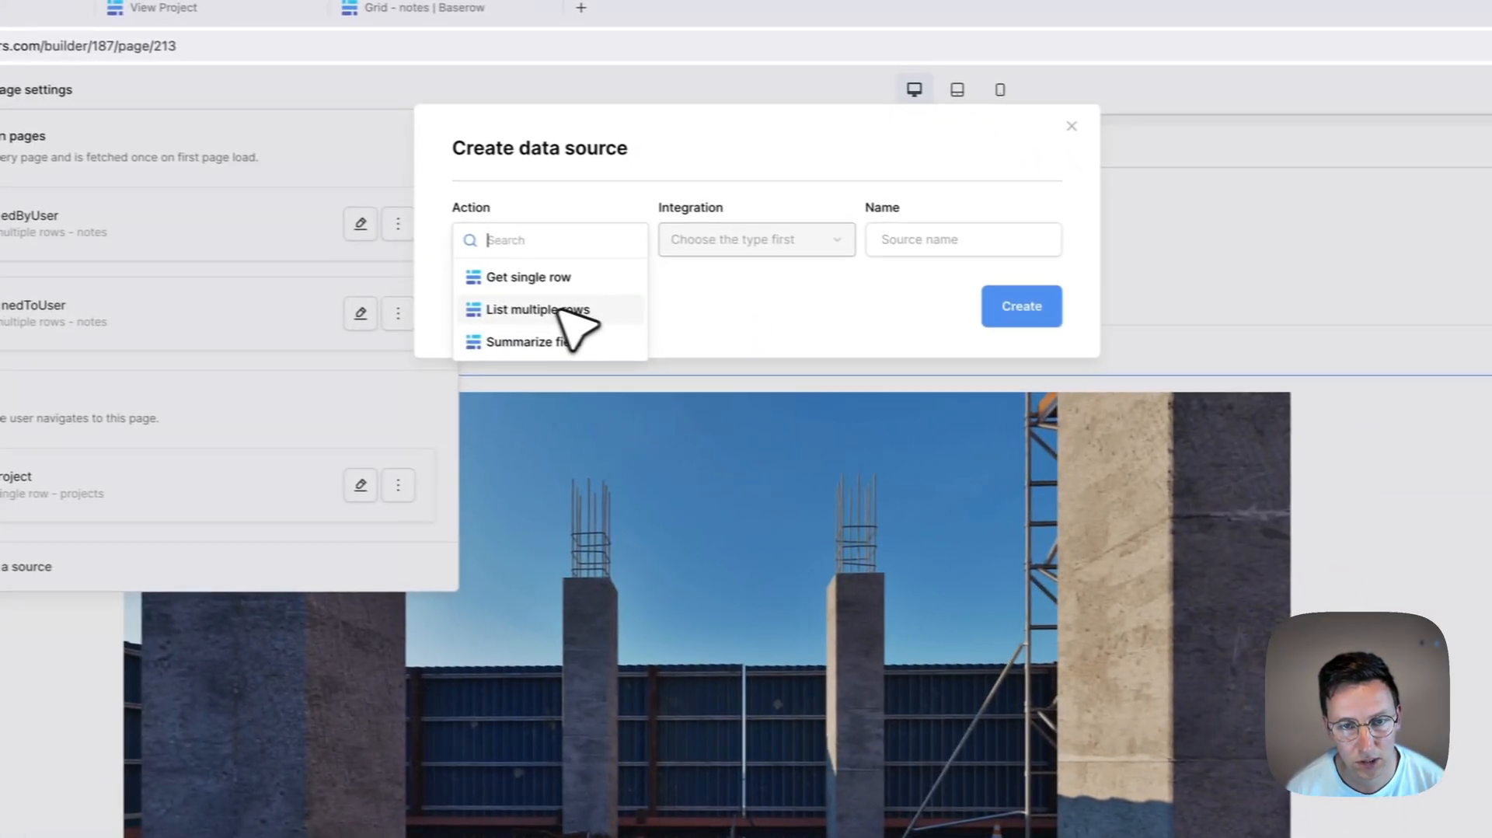
click(975, 336)
click(874, 239)
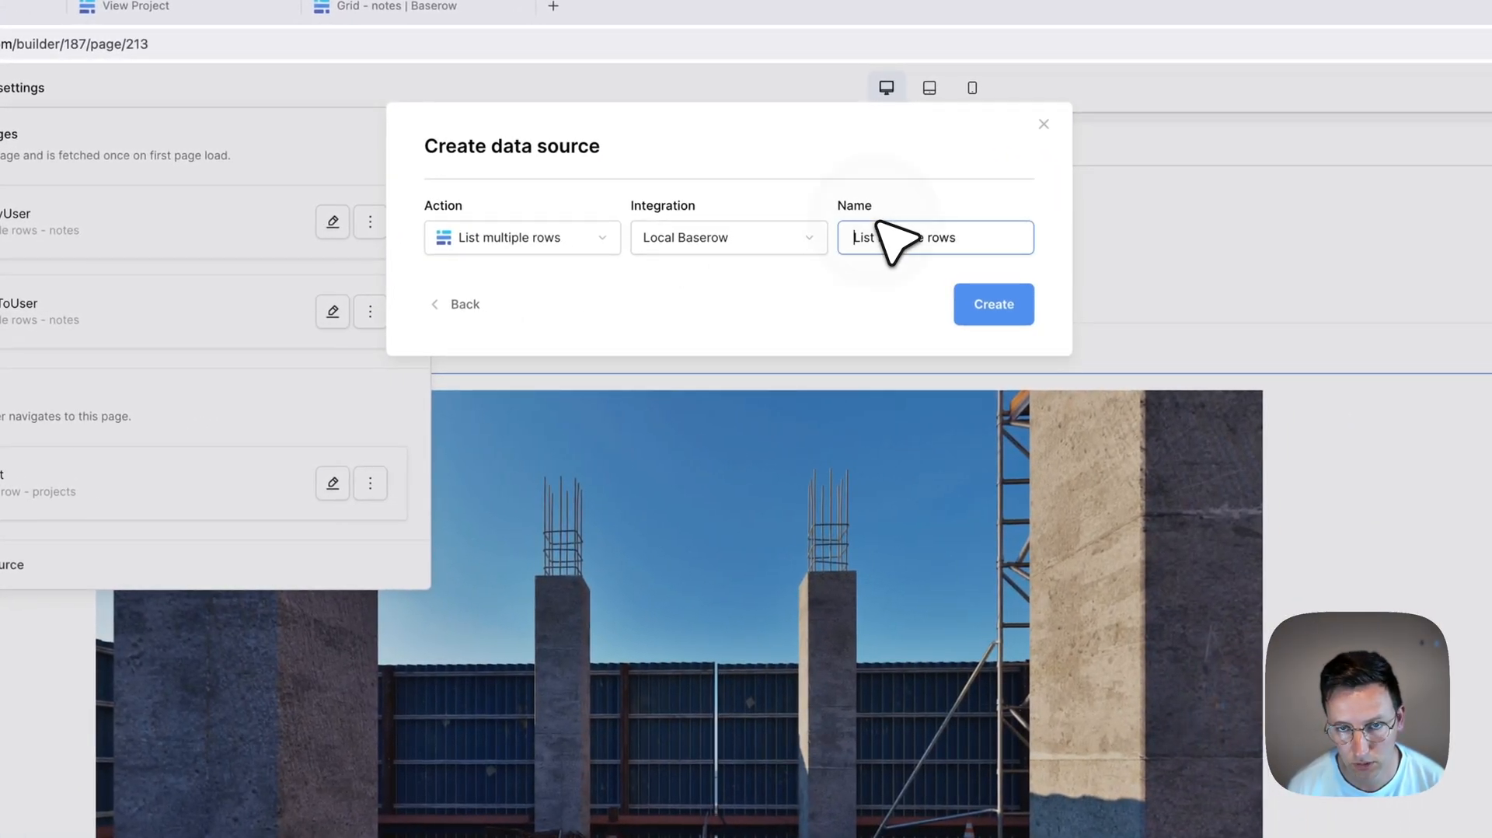
key(super+a)
text(getNotesOnThisTour)
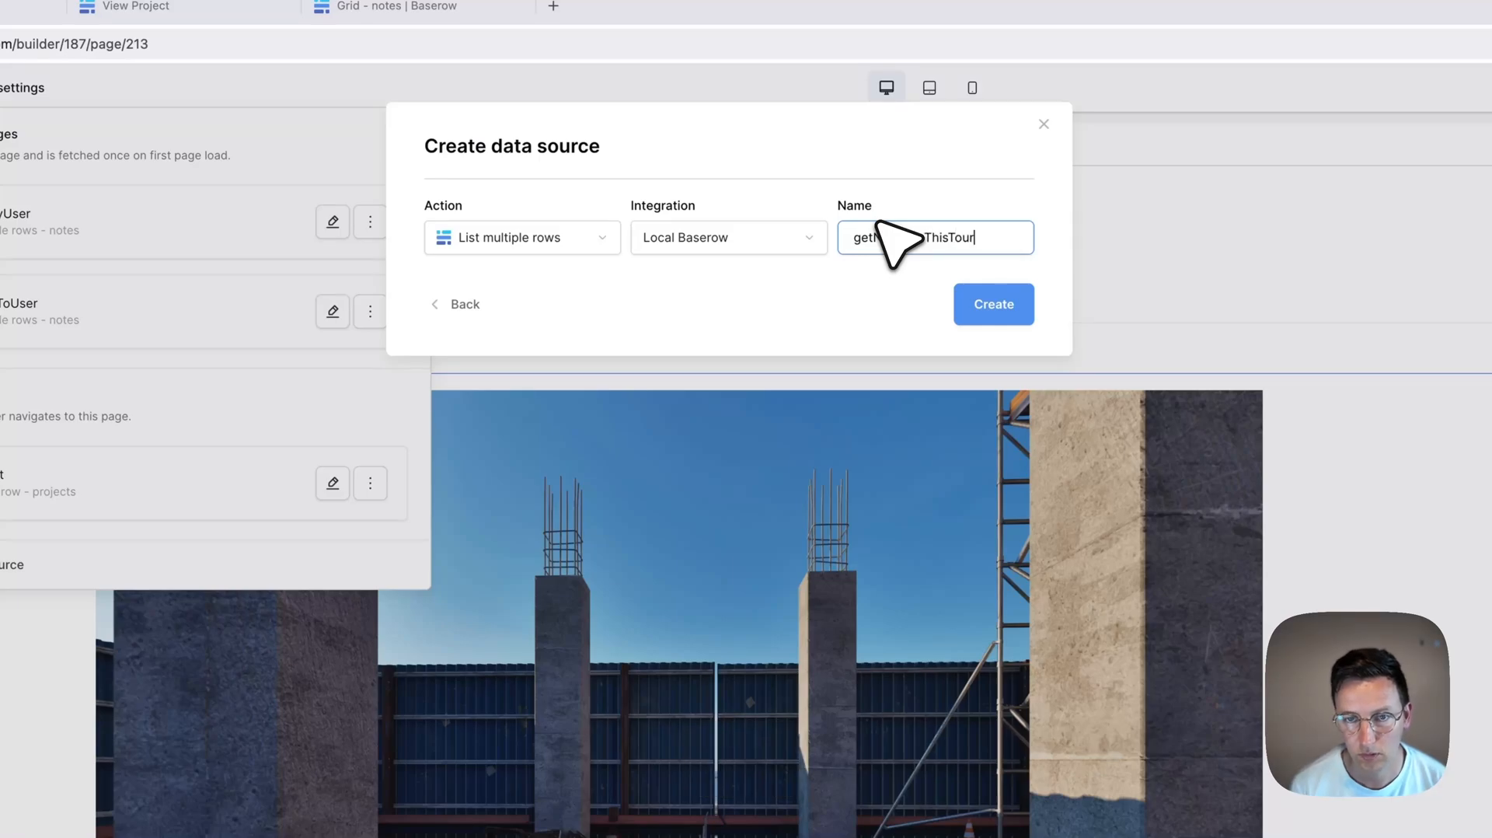
click(998, 314)
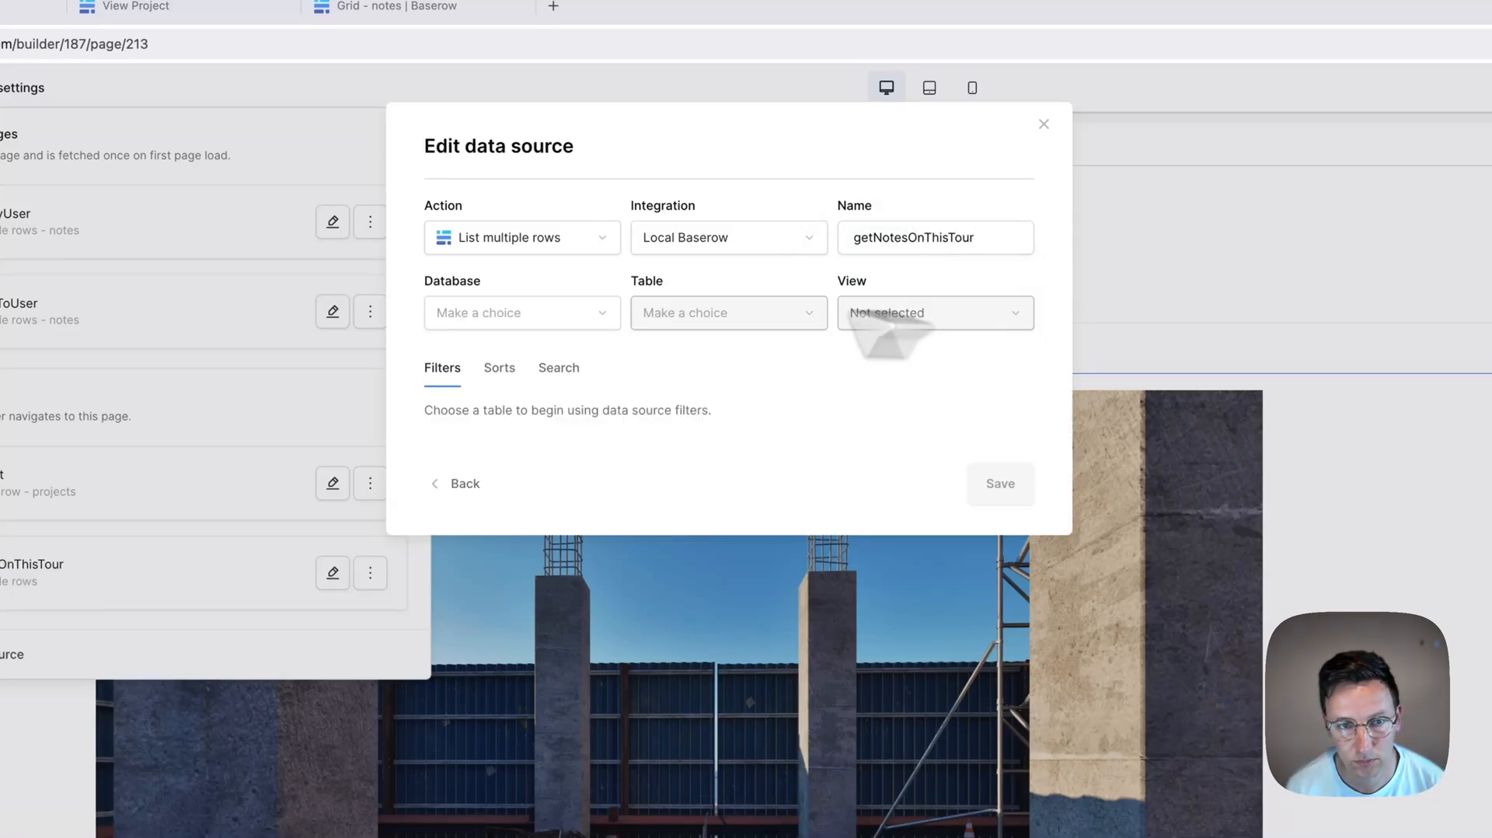
Step: Point getNotesOnThisTour at the notes table, filter projectId by Parameter id, and save
click(702, 311)
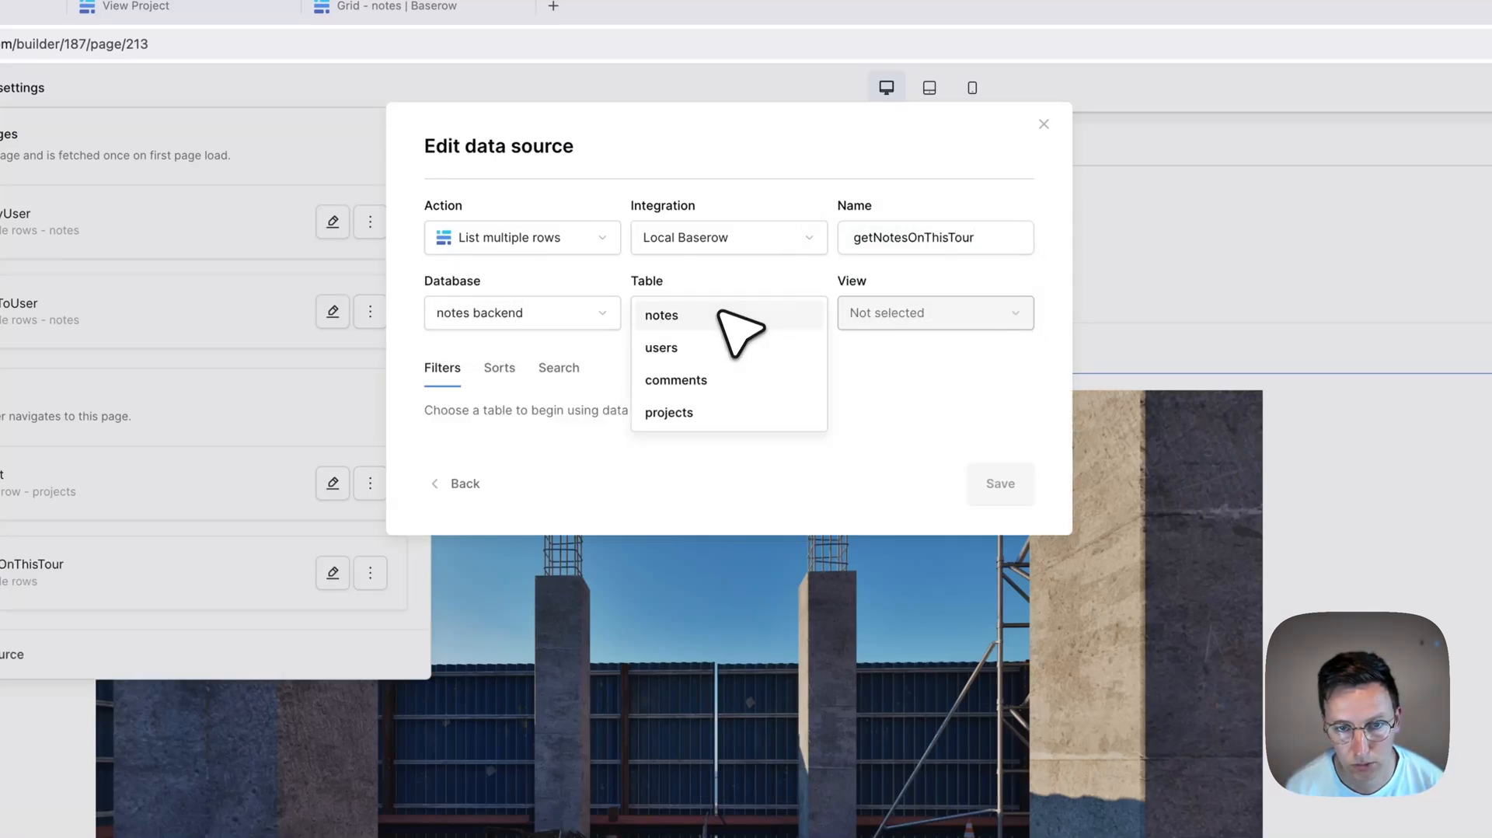
click(692, 314)
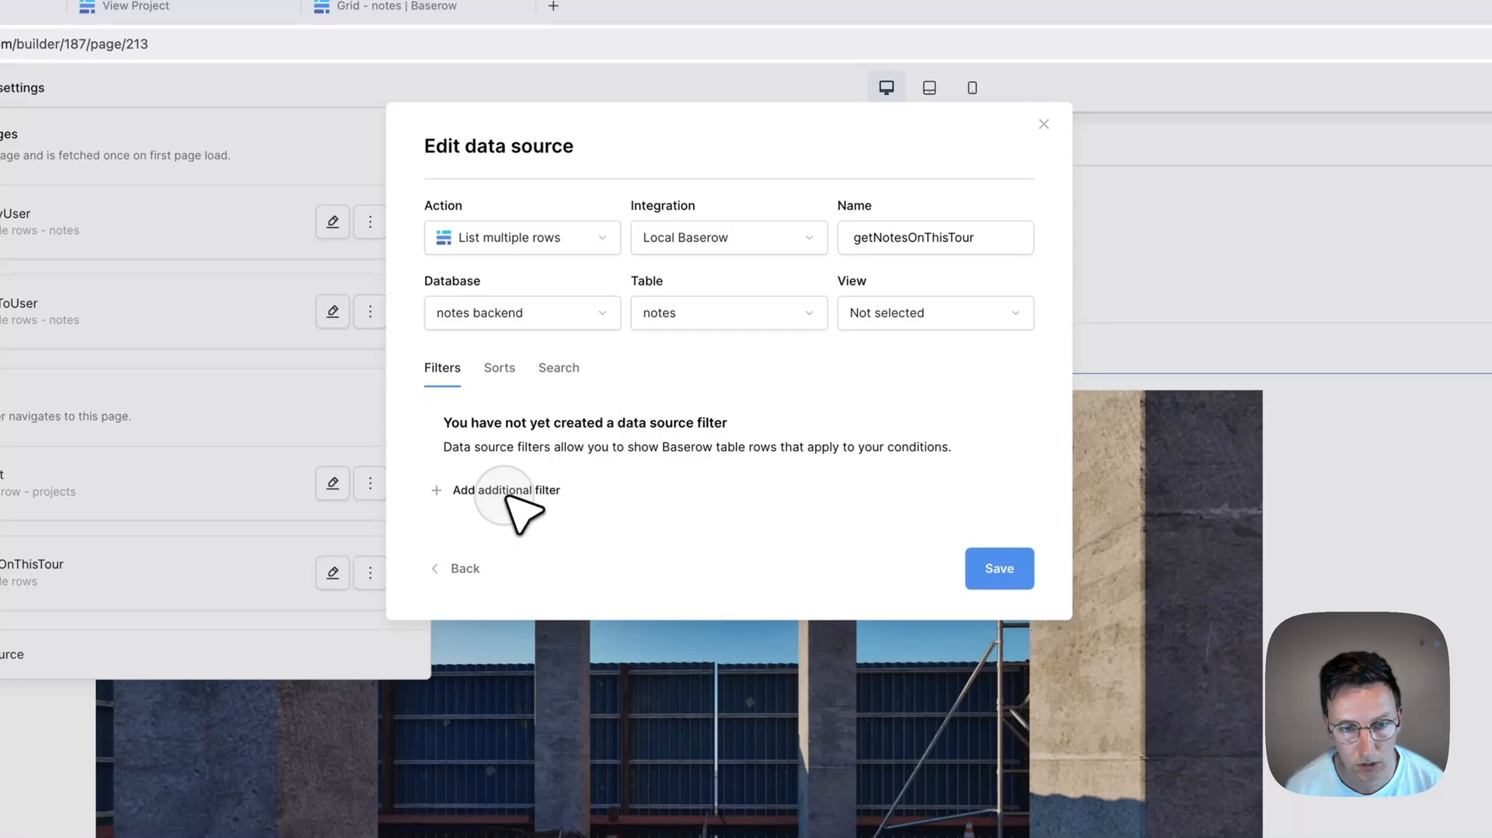
click(553, 489)
click(573, 423)
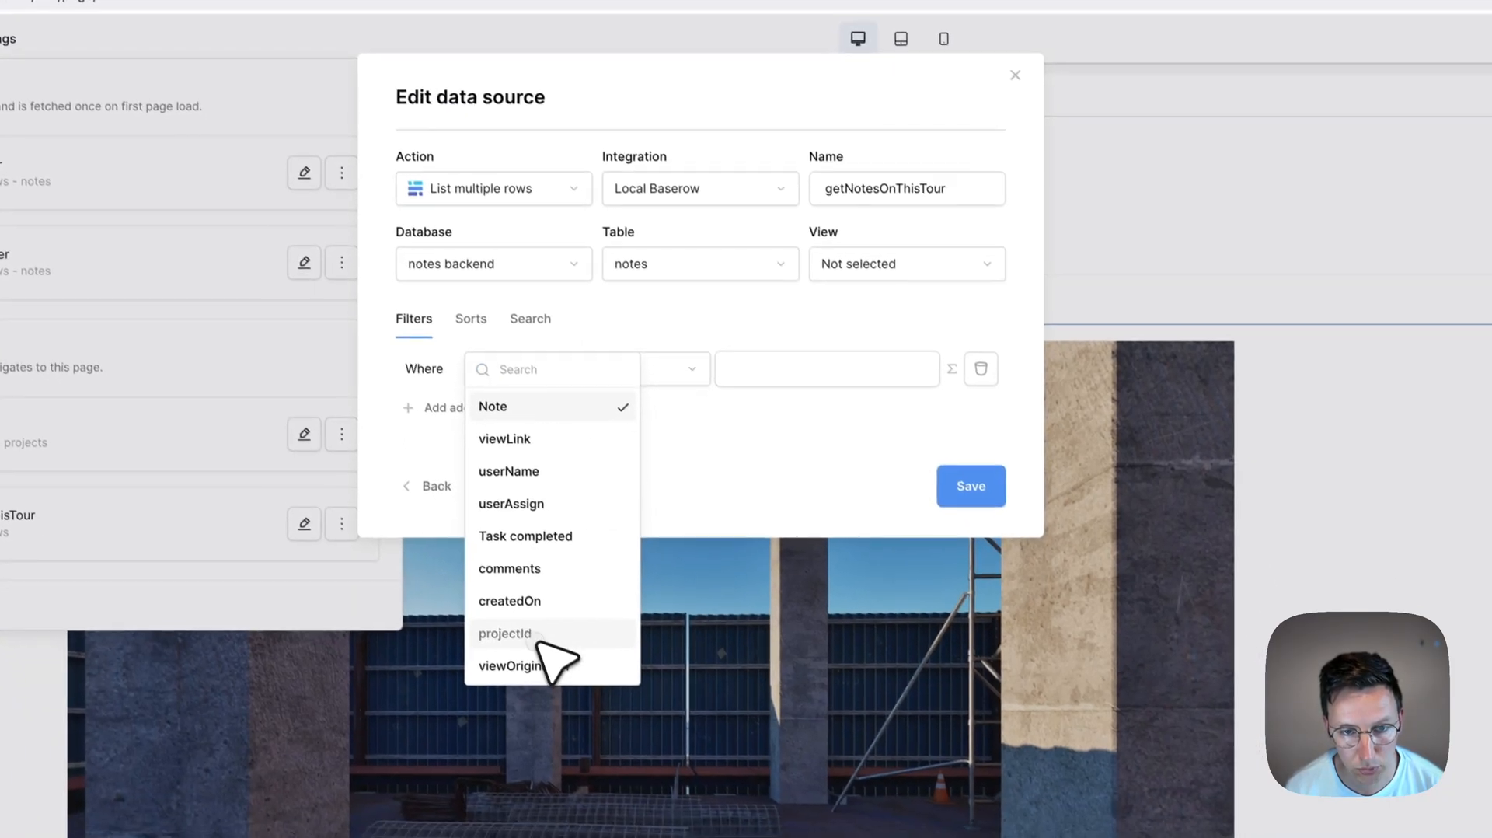
click(579, 684)
click(820, 417)
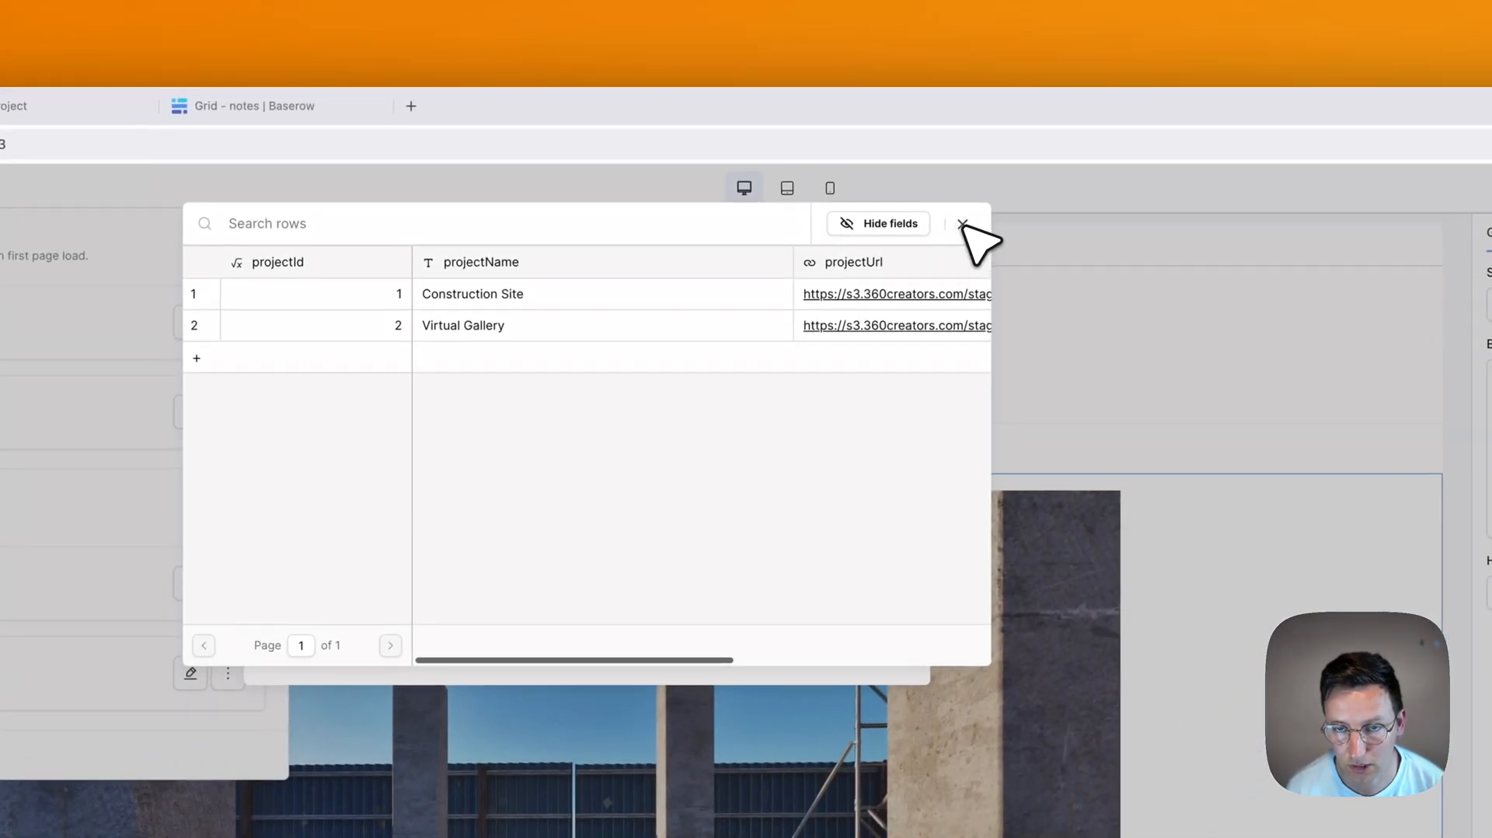
click(1070, 63)
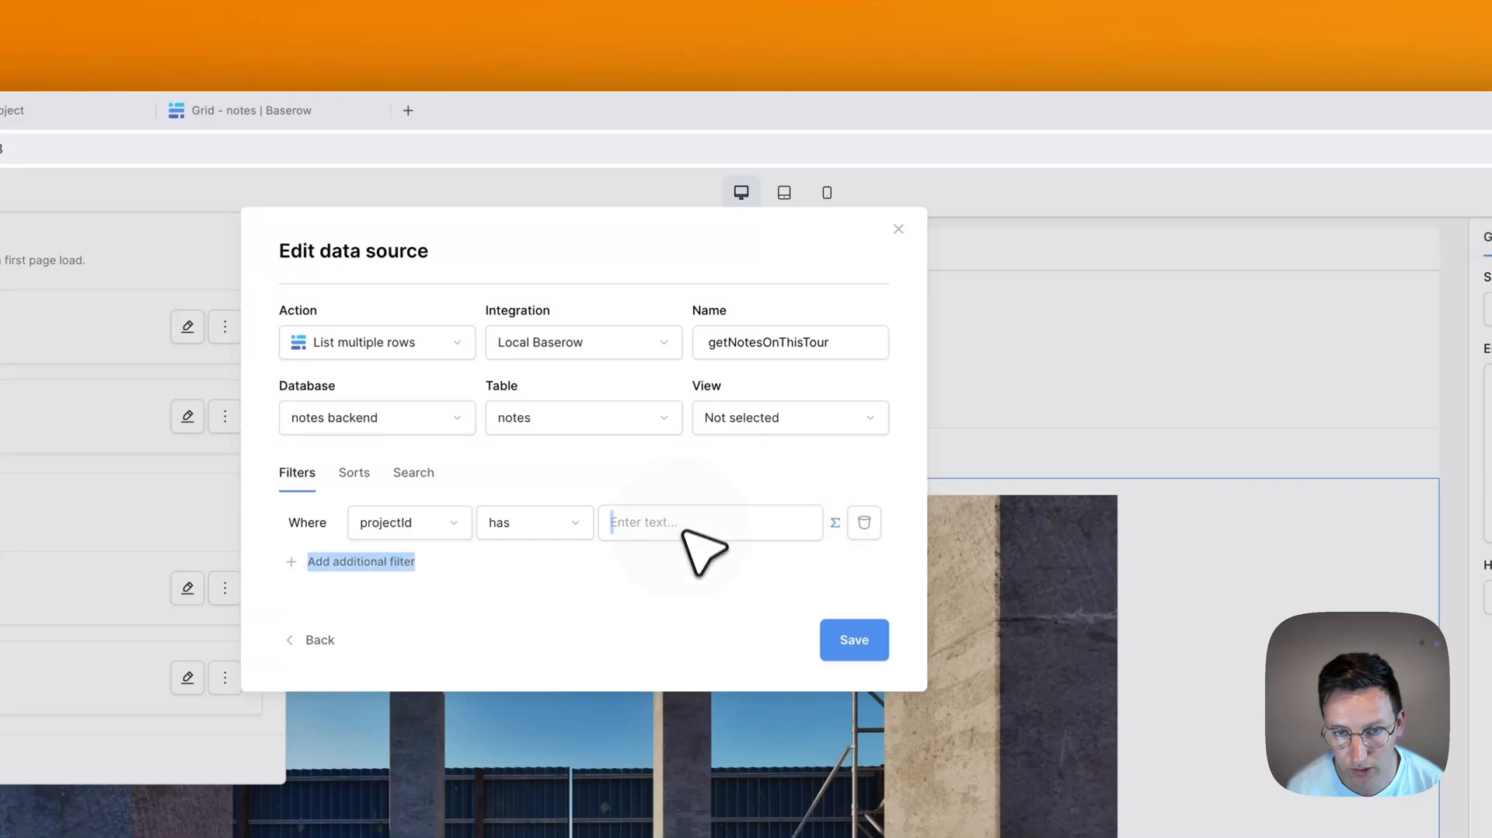
click(688, 531)
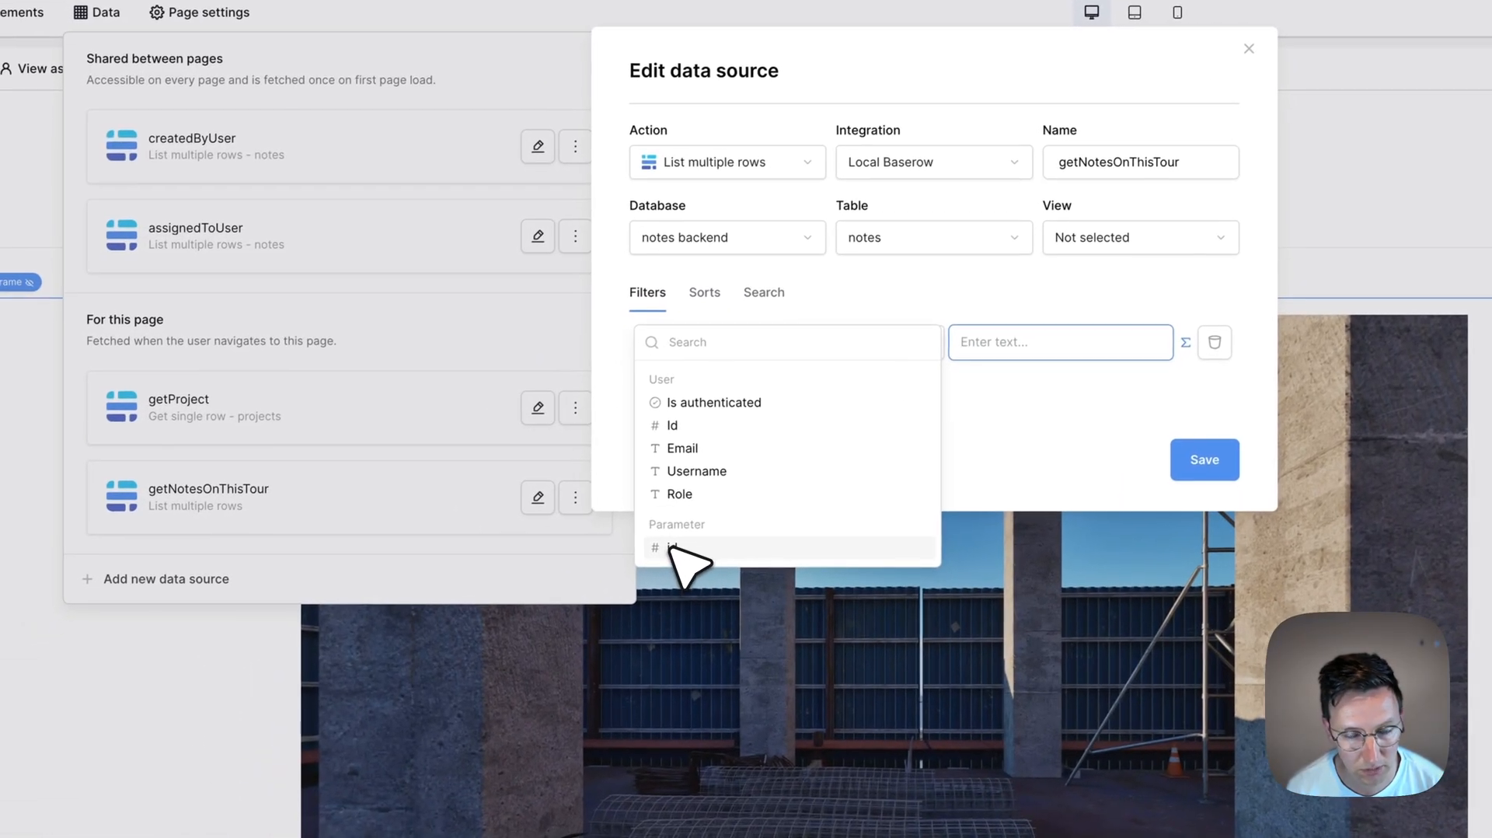
click(661, 552)
click(1030, 418)
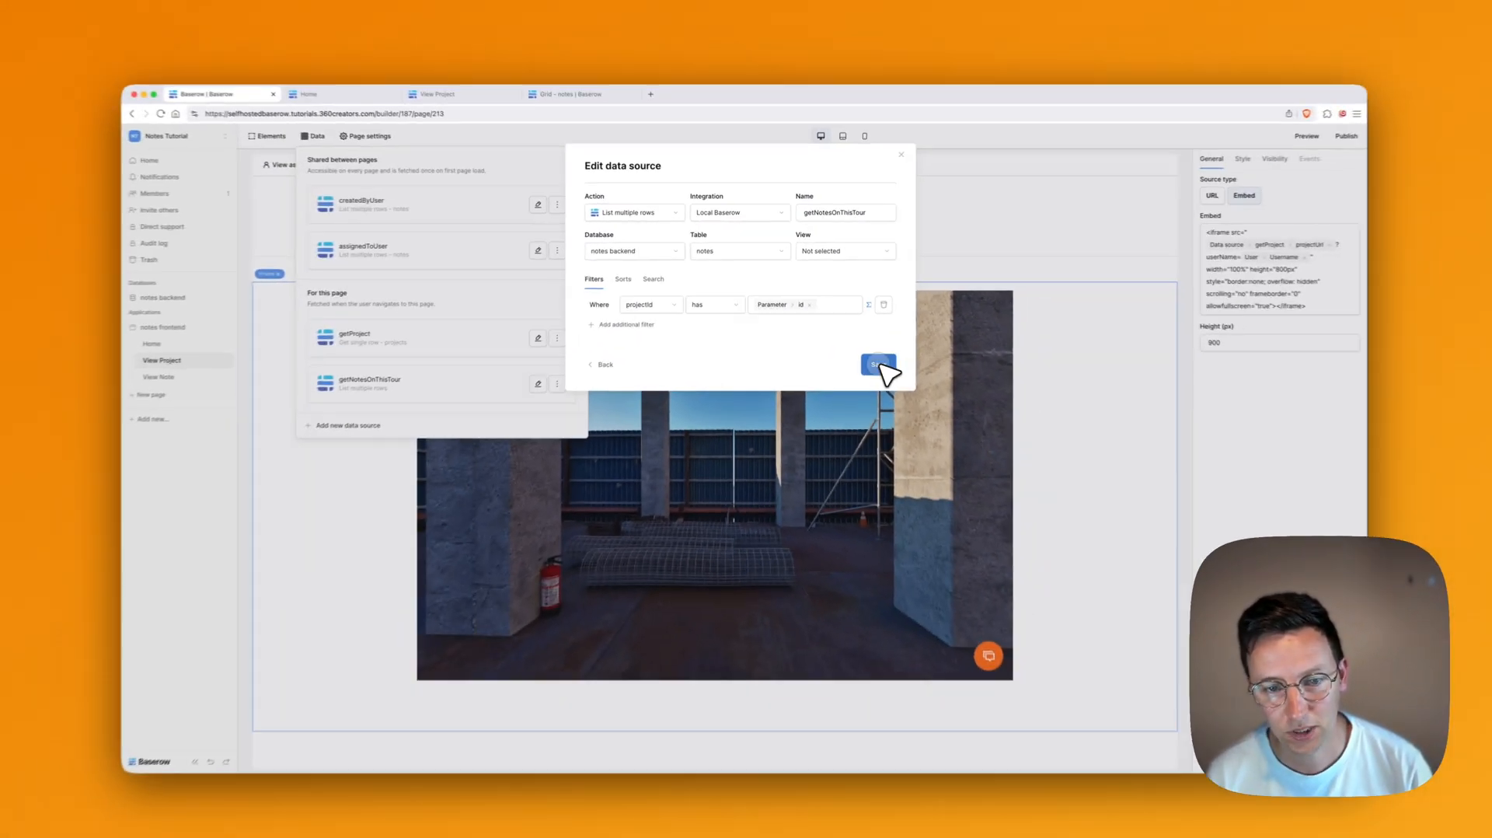
click(922, 422)
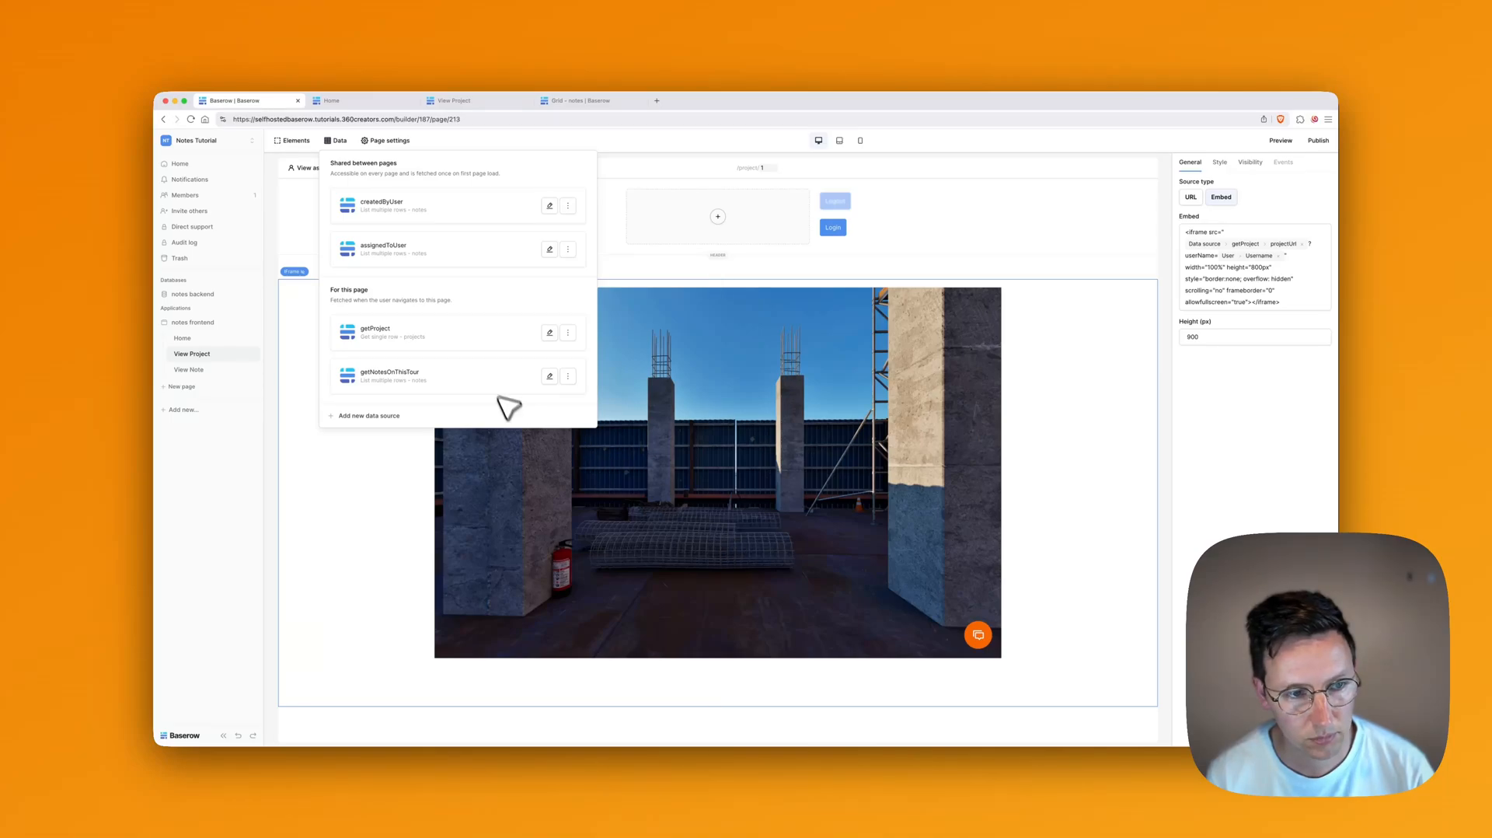
Step: Add a Table element below the iFrame, filled from the getNotesOnThisTour data source
click(719, 705)
text(tab)
click(627, 232)
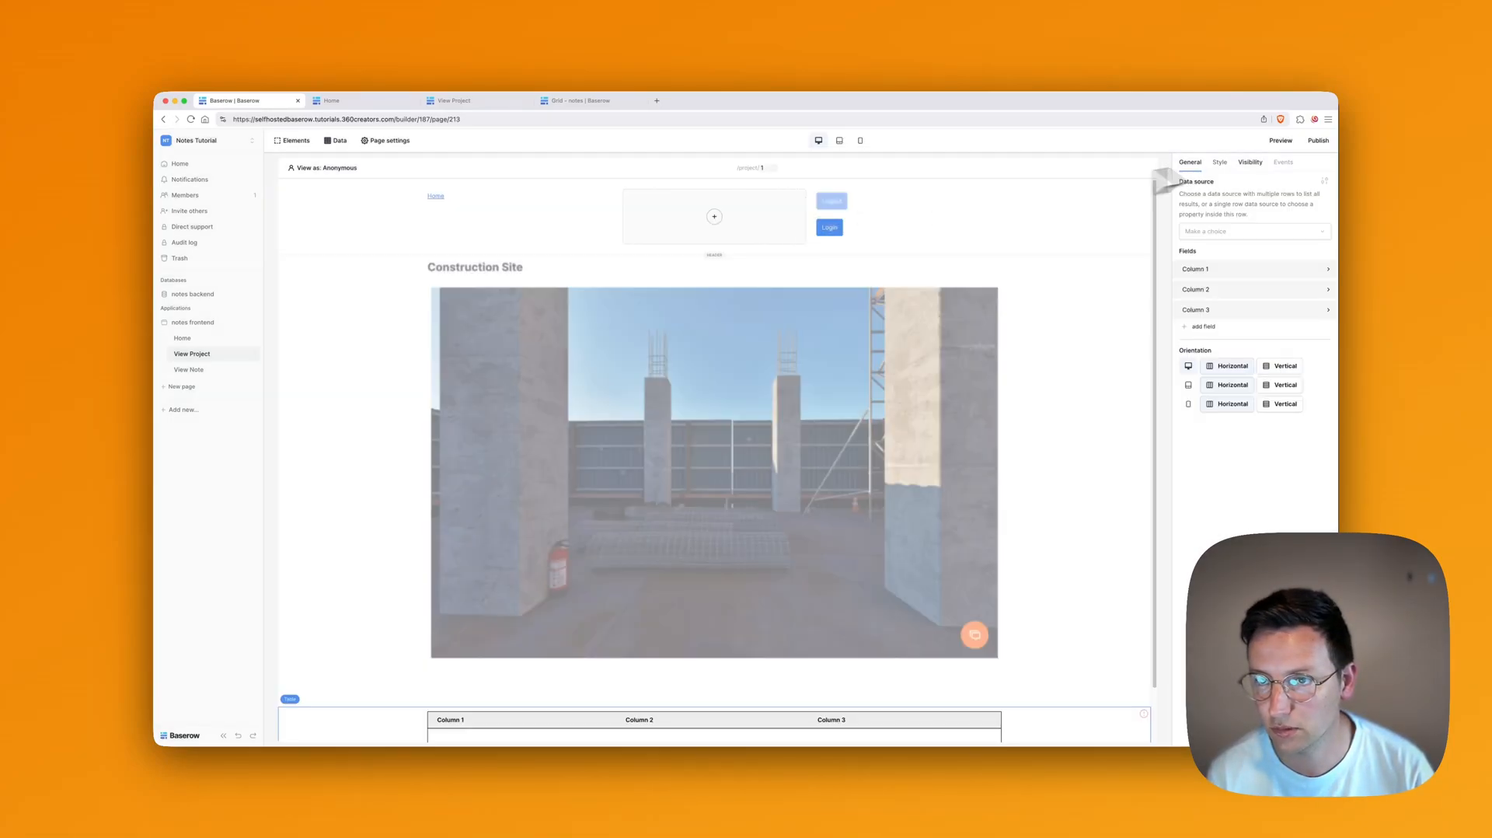
click(1234, 230)
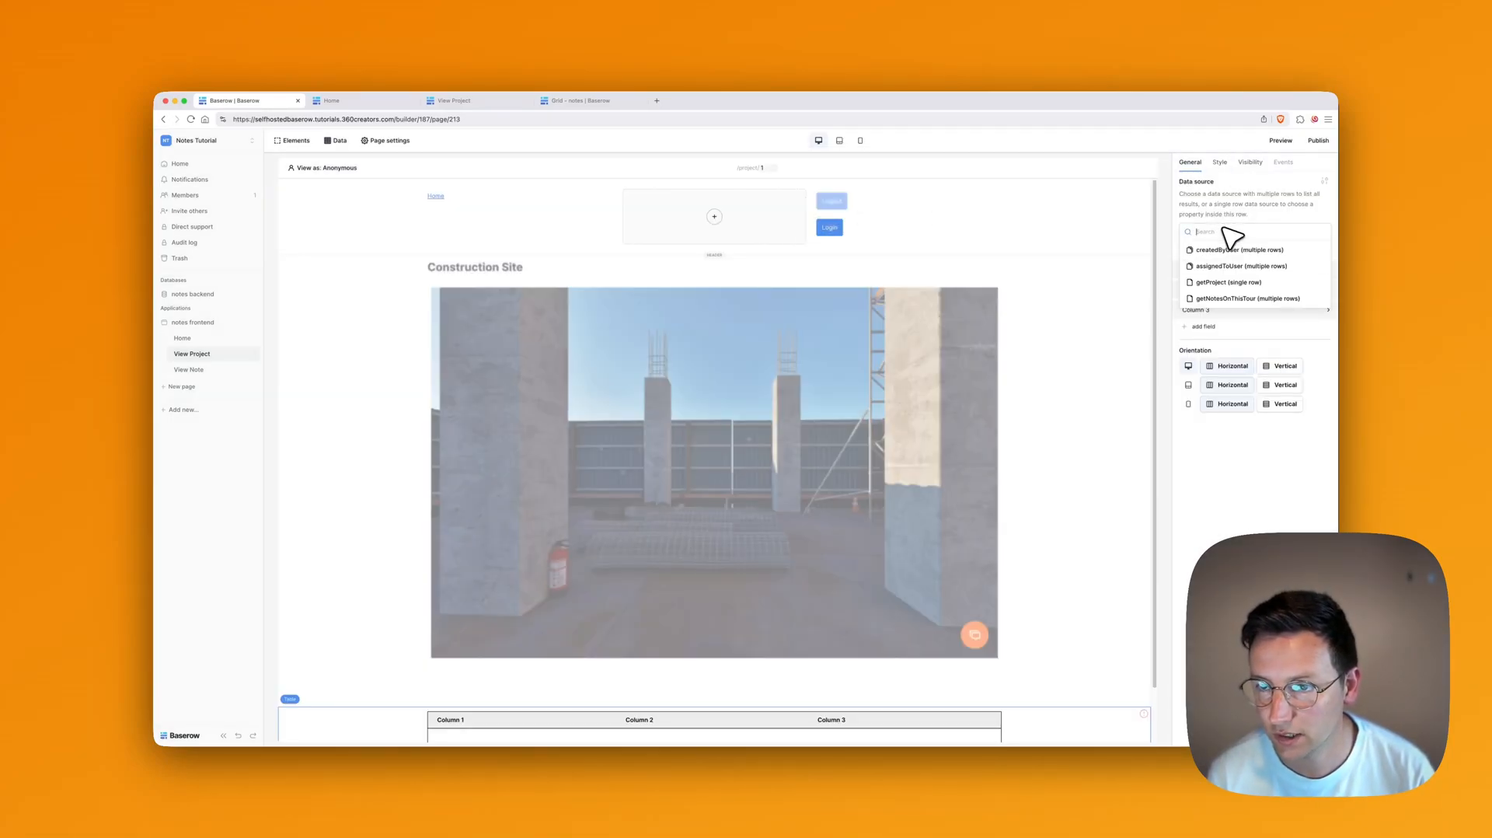
click(1247, 298)
scroll(695, 522, down, 10)
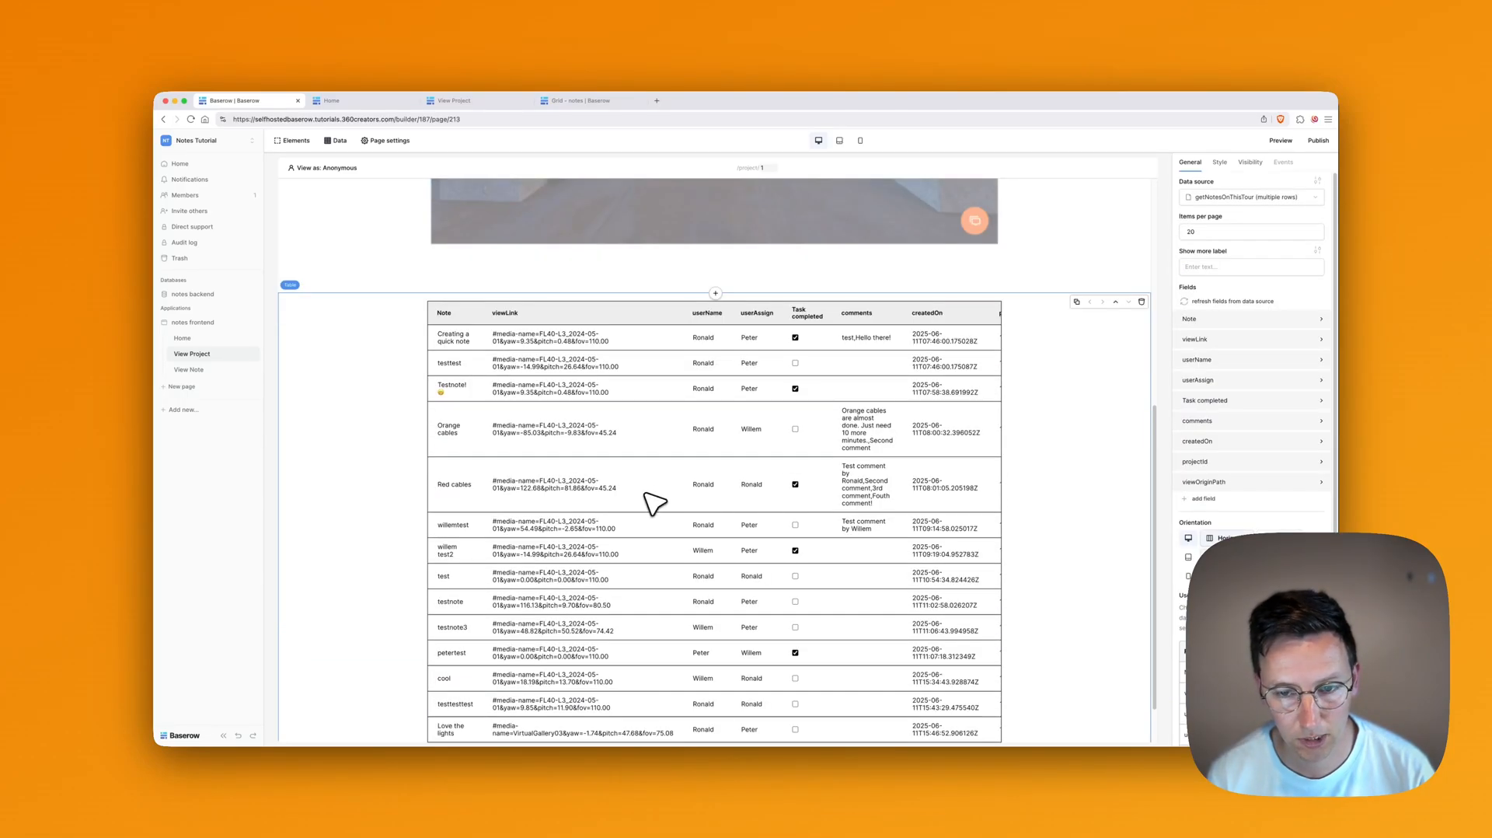
scroll(746, 389, up, 3)
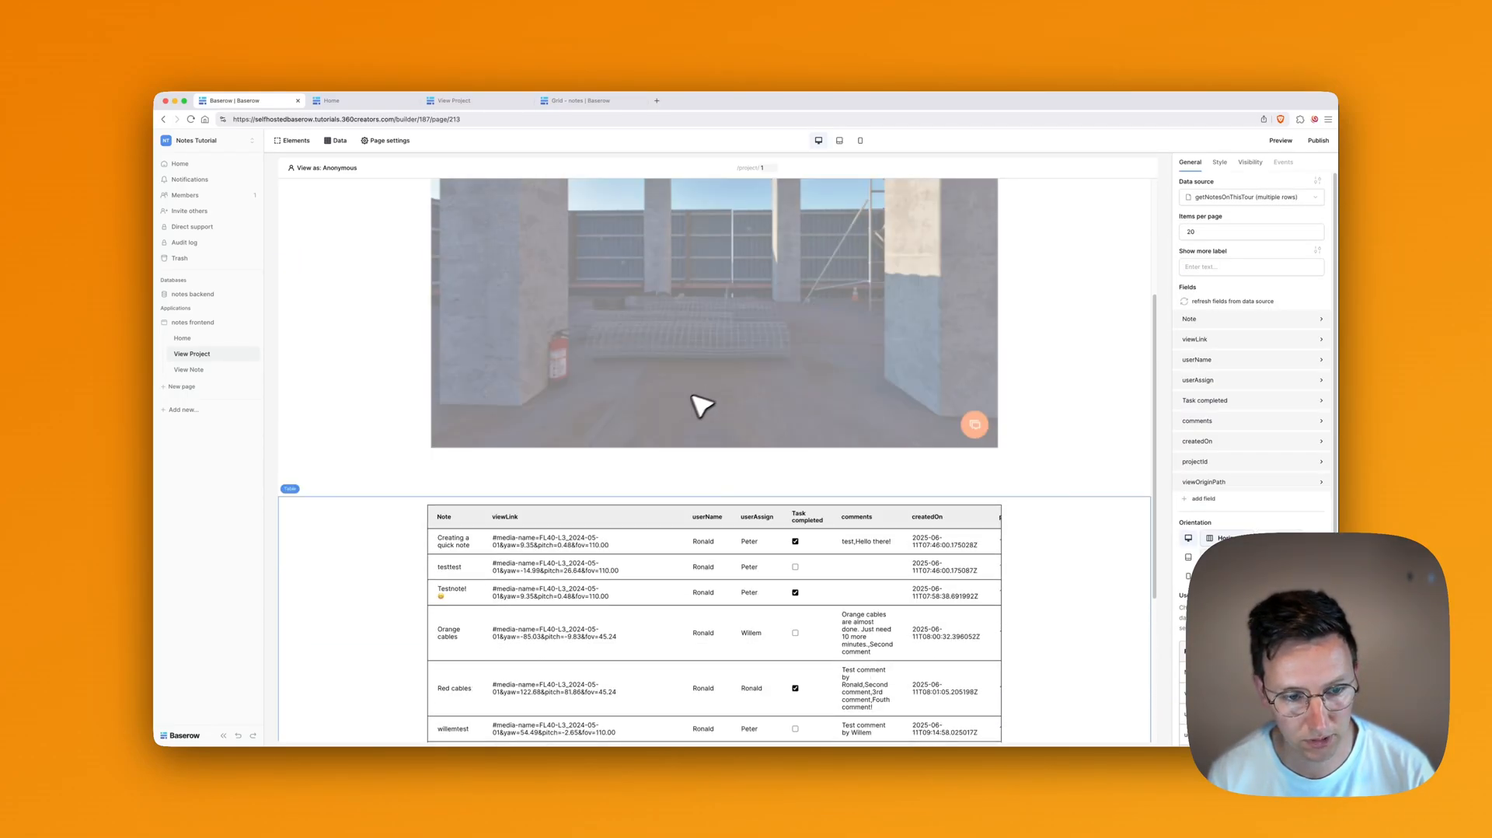
scroll(700, 406, down, 3)
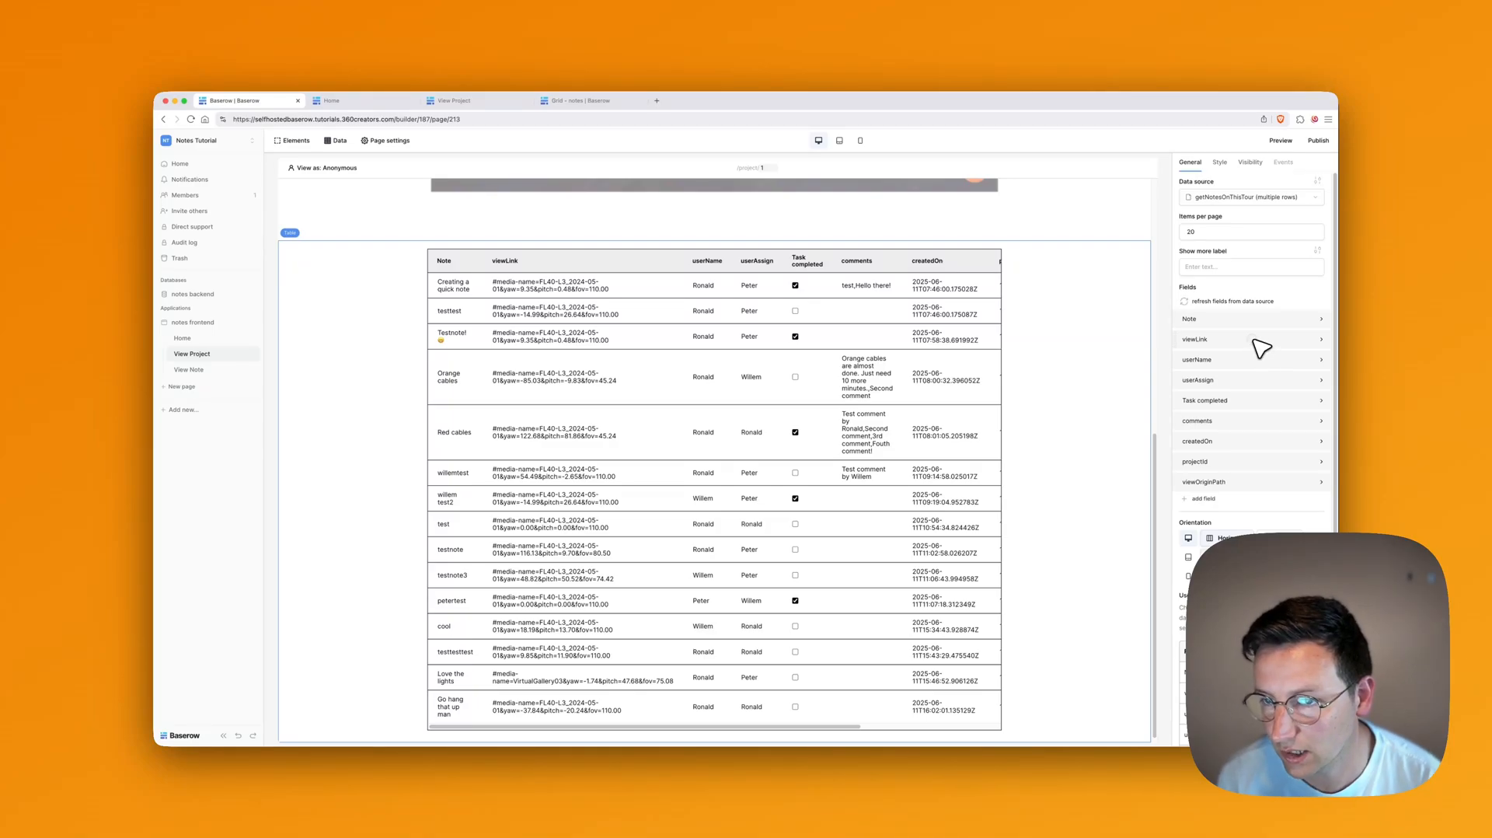
Step: Remove the viewLink and comments columns and clear the createdOn value
click(1259, 342)
click(1314, 365)
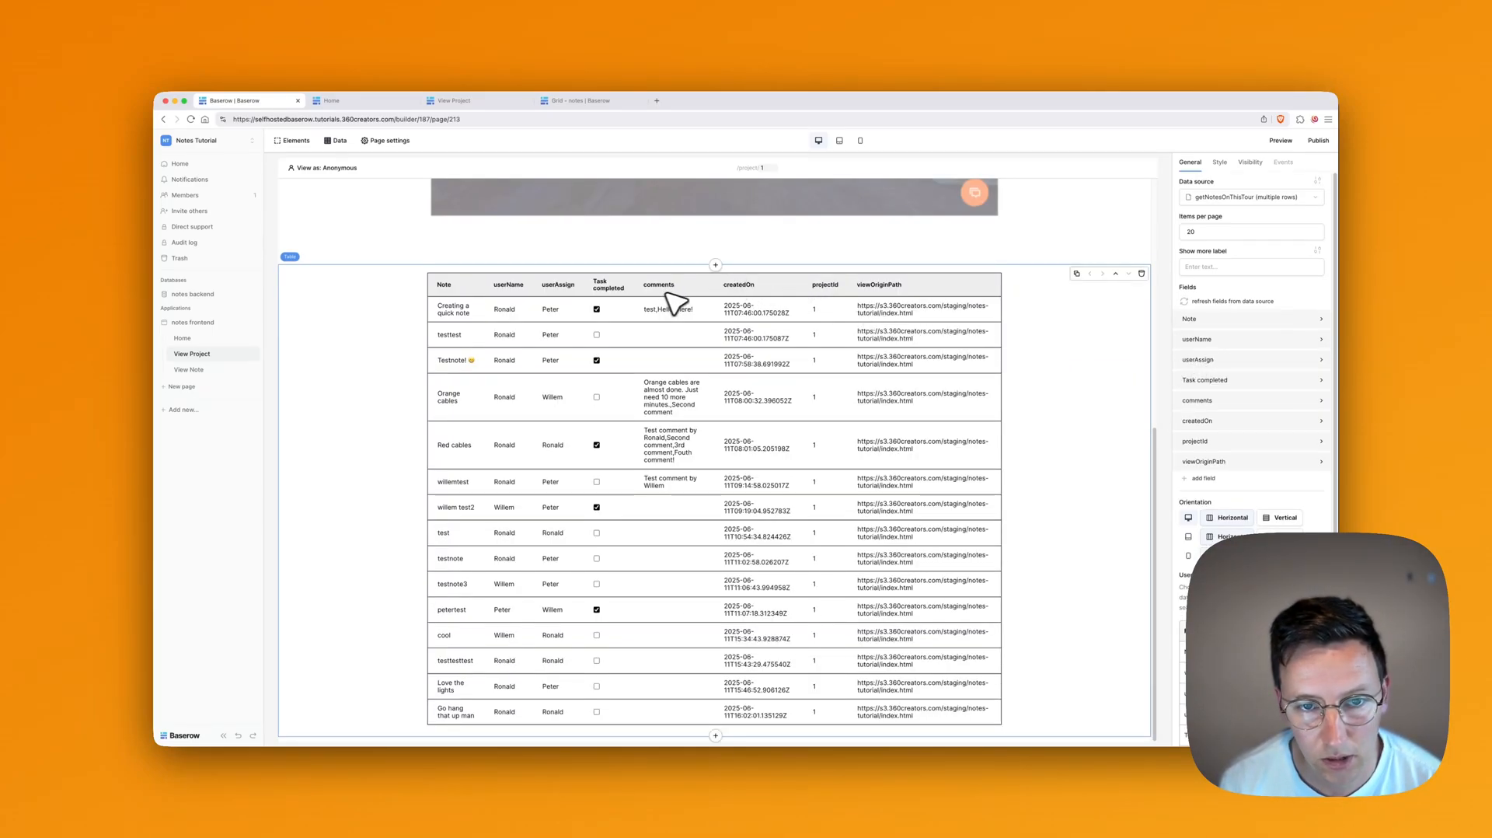
click(1240, 401)
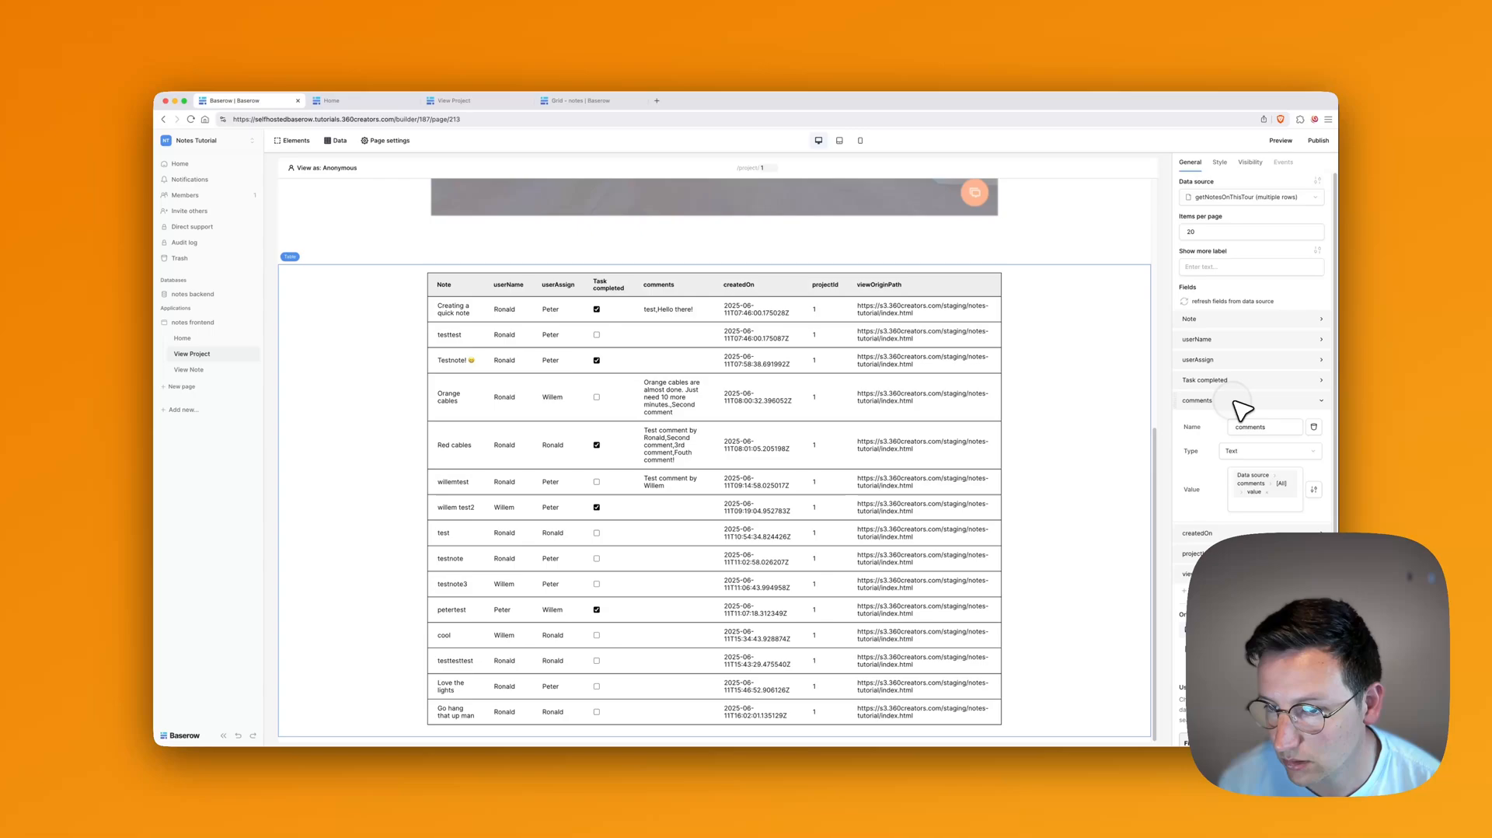
click(1314, 426)
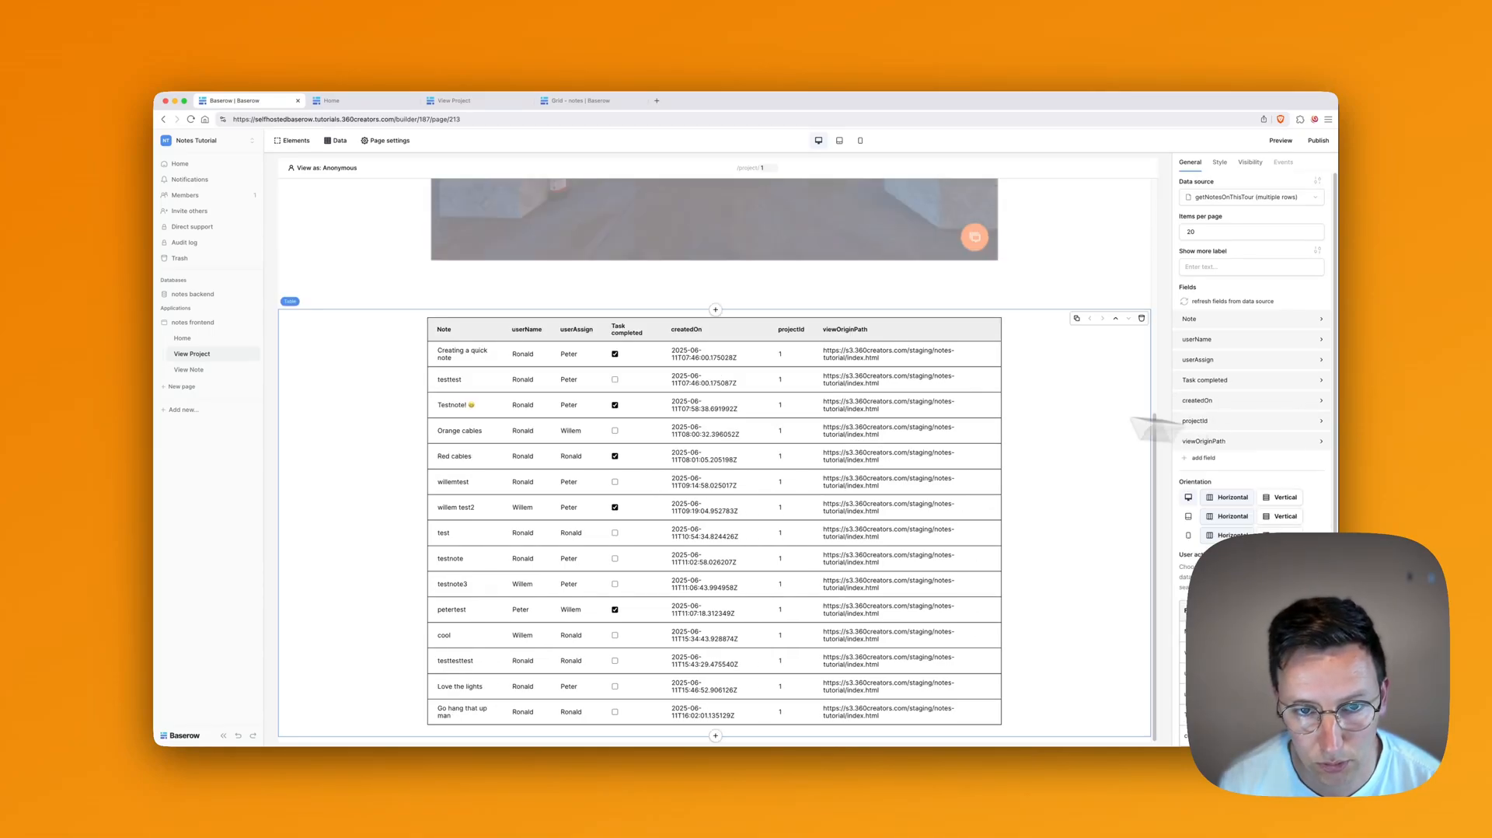
click(1245, 401)
click(1275, 483)
key(BackSpace)
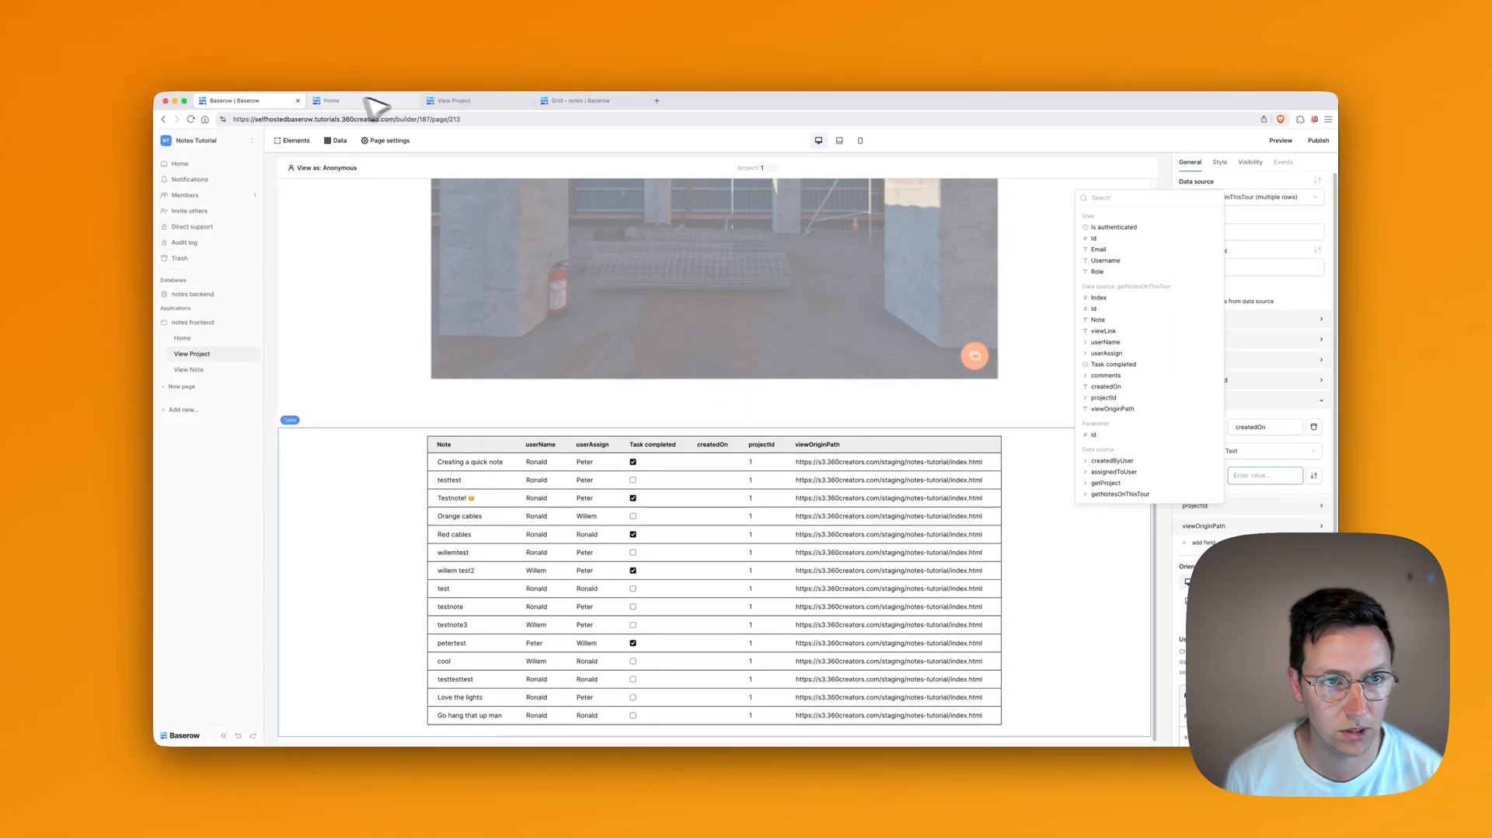
Step: Open the comments table and inspect the commentCreatedOn field settings without changing them
click(588, 102)
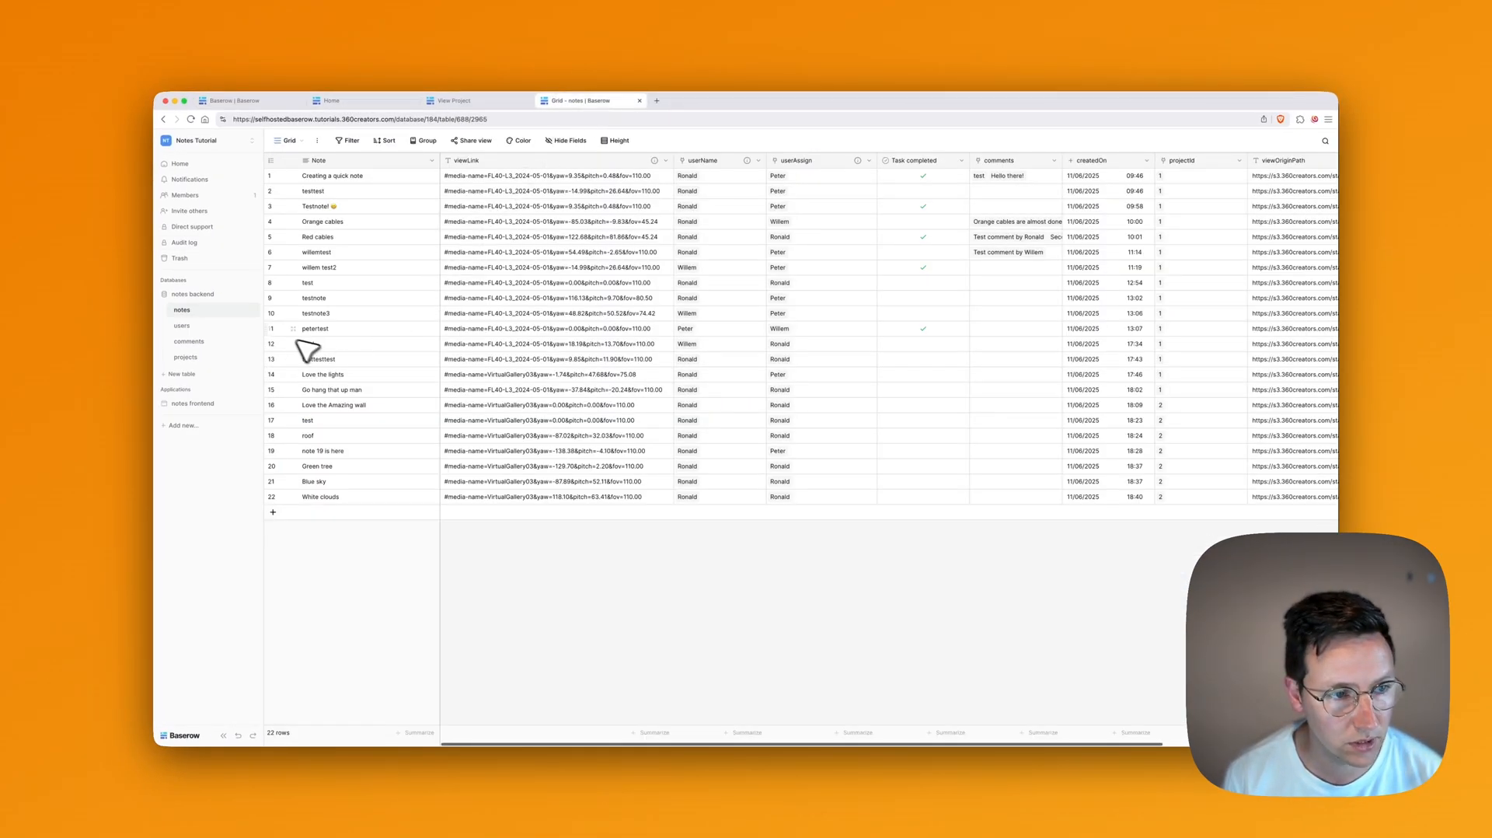
click(190, 327)
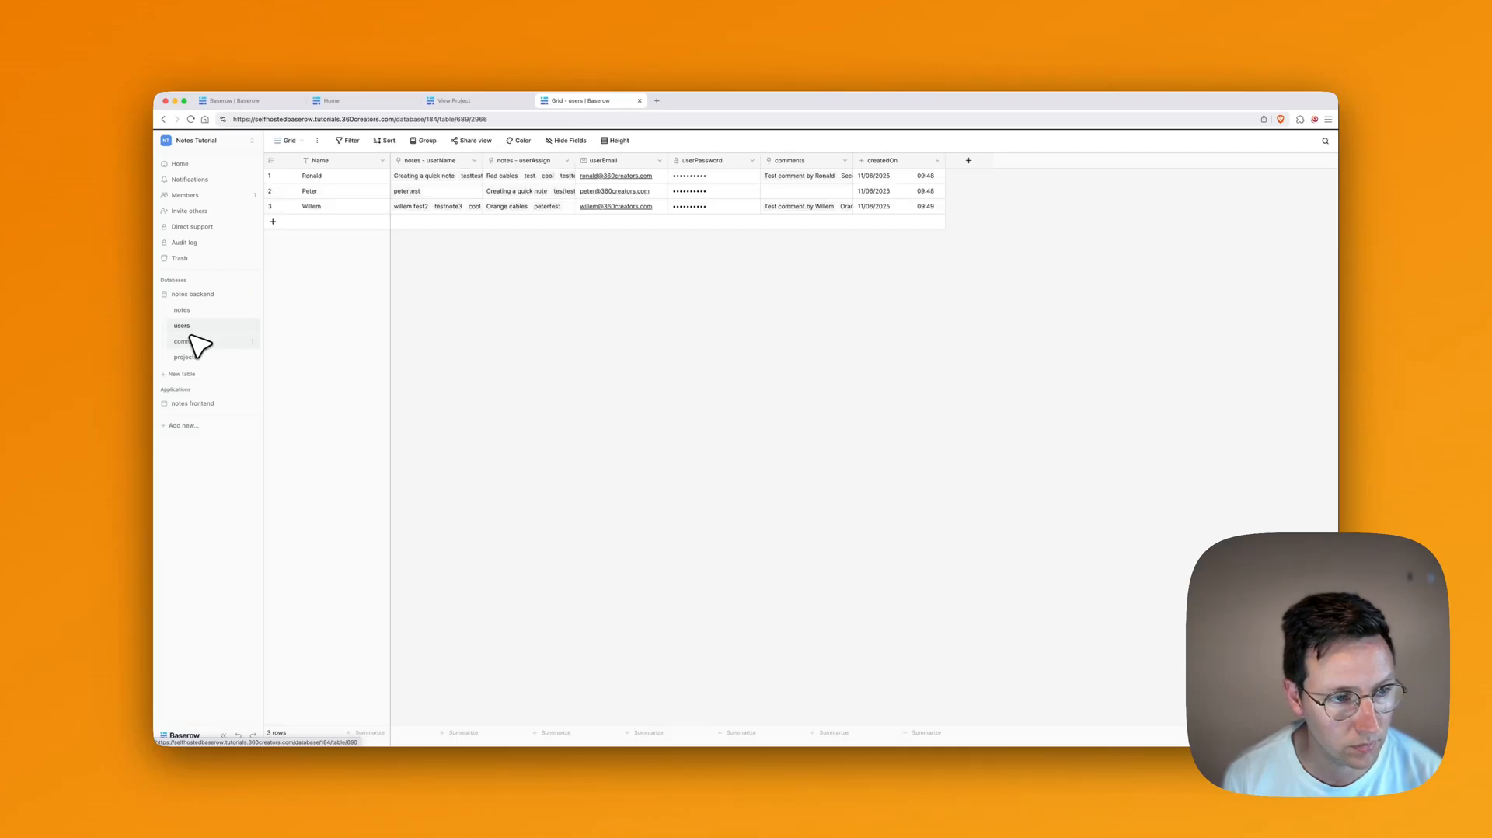
click(198, 345)
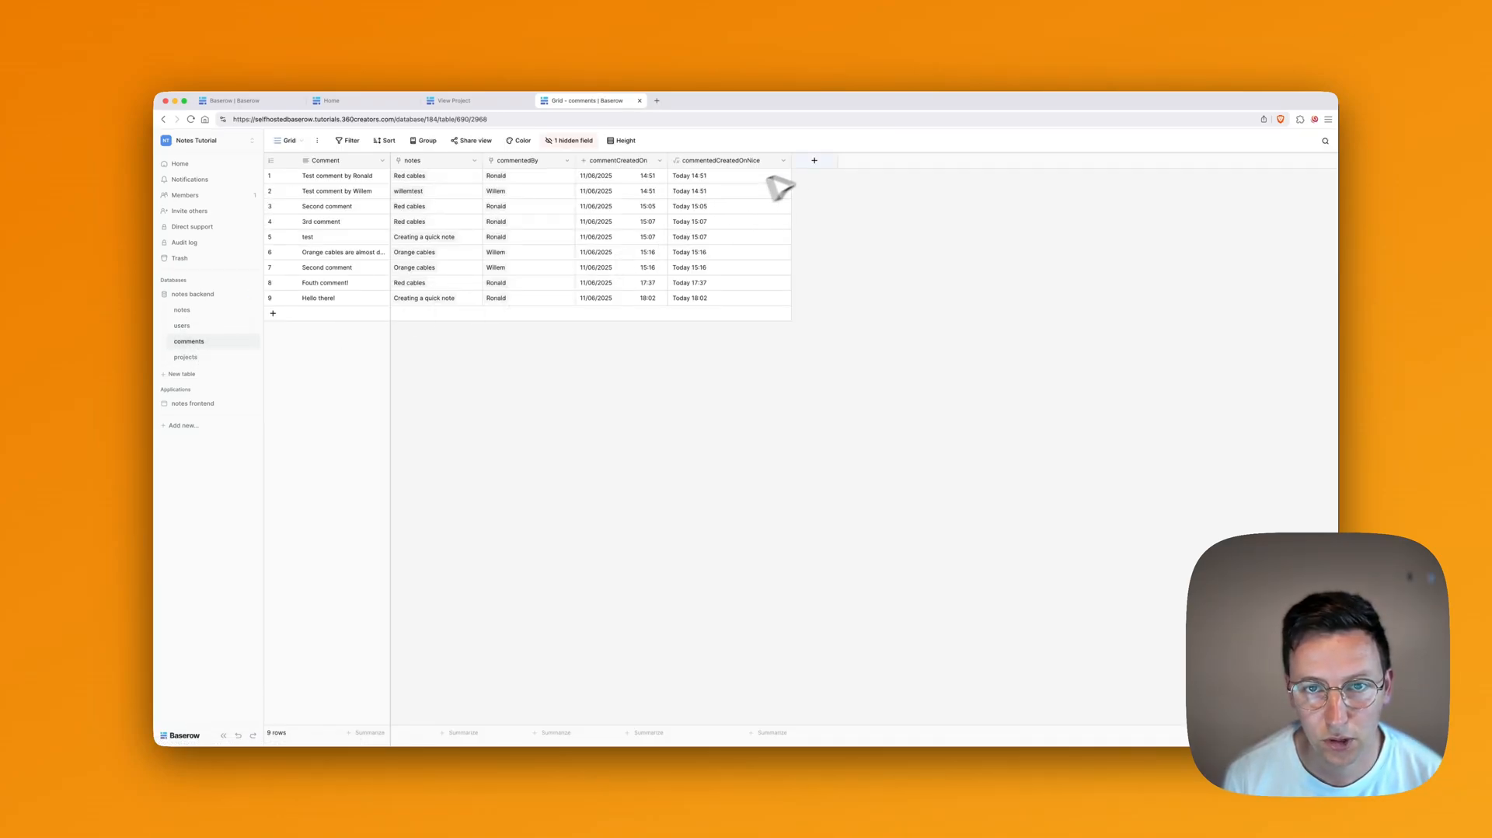
click(784, 161)
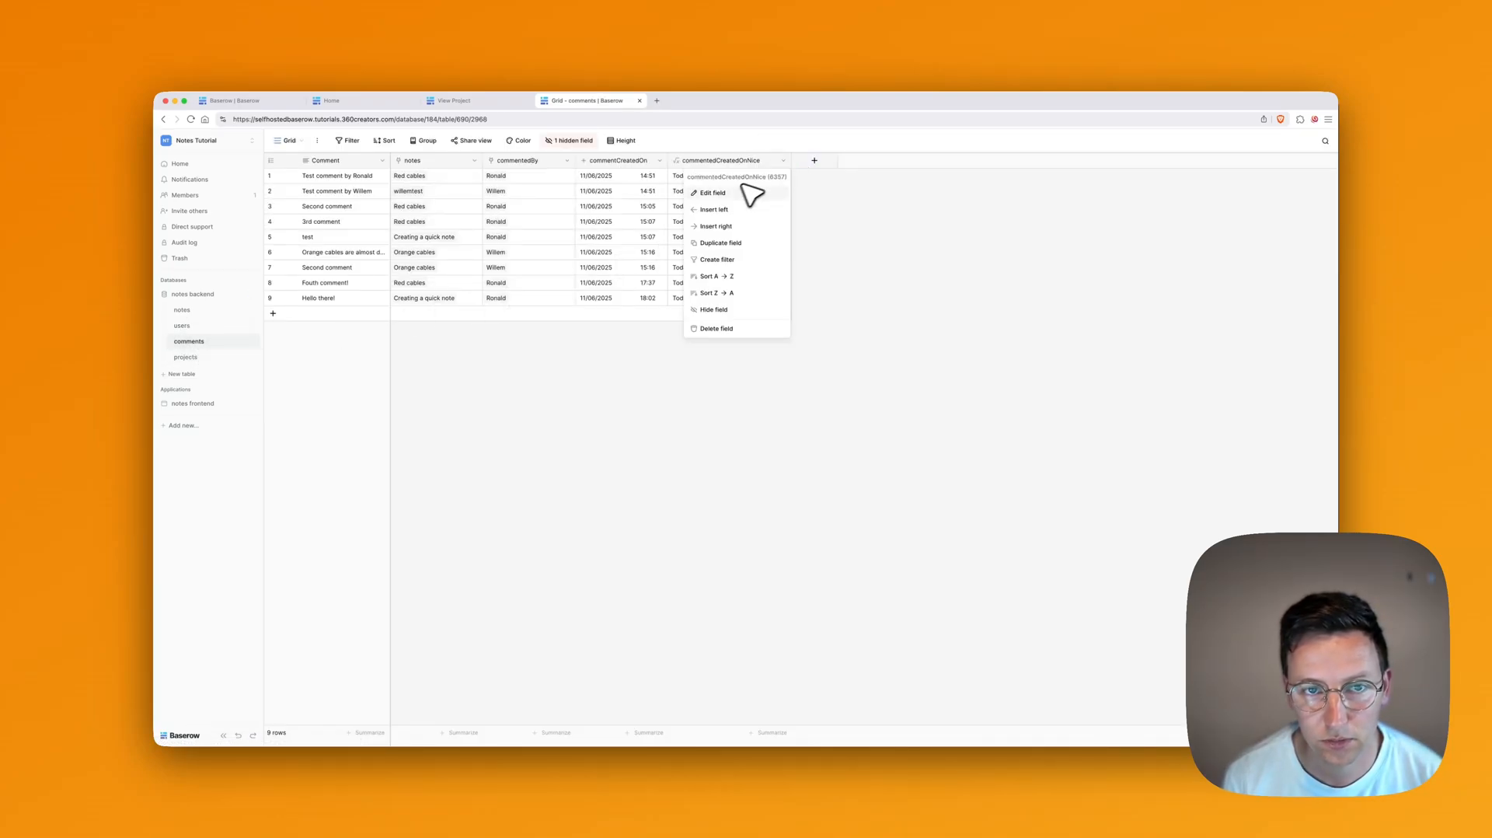
click(659, 161)
click(643, 193)
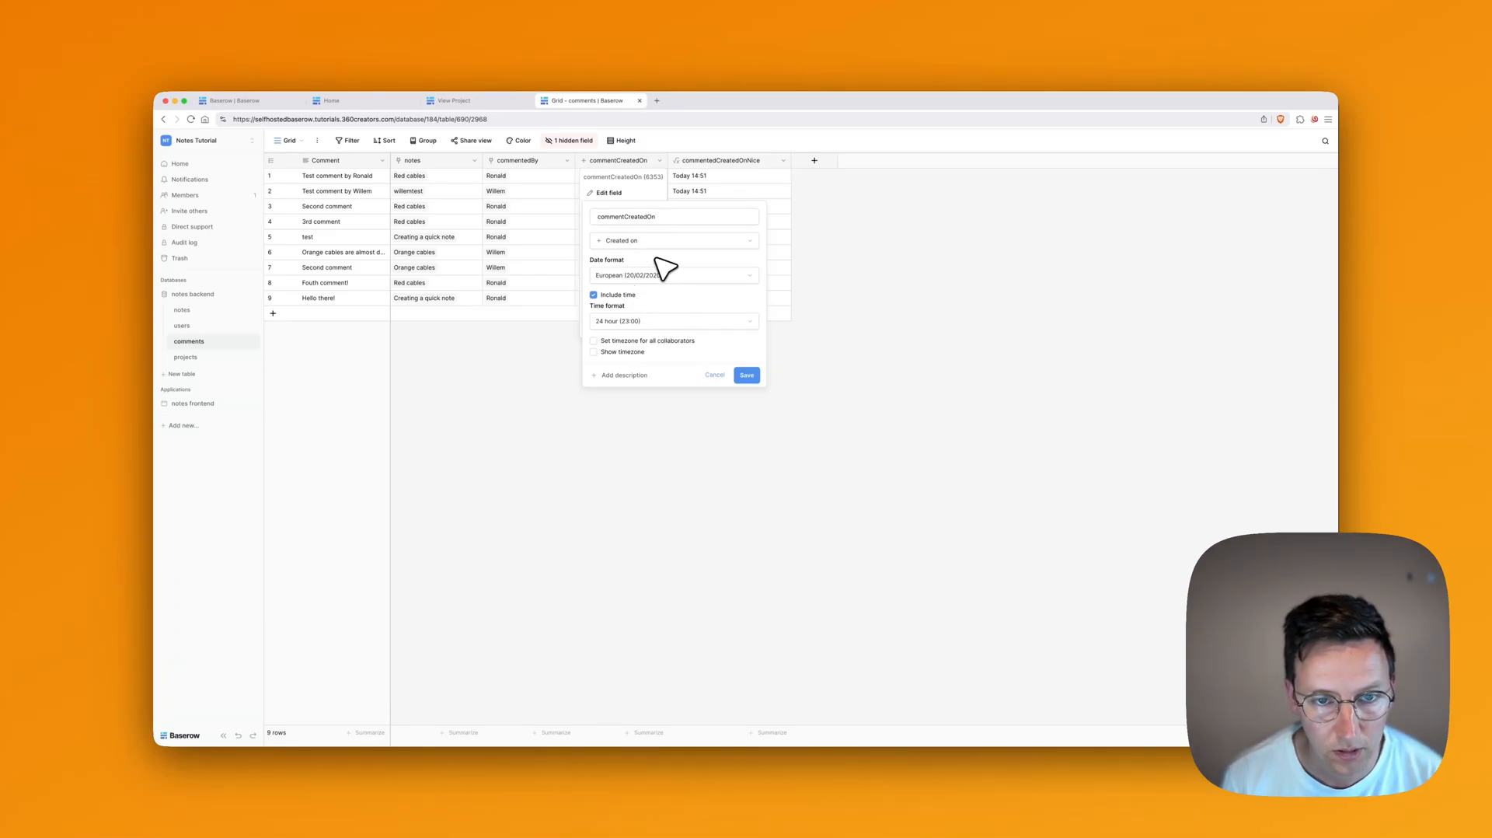
click(862, 229)
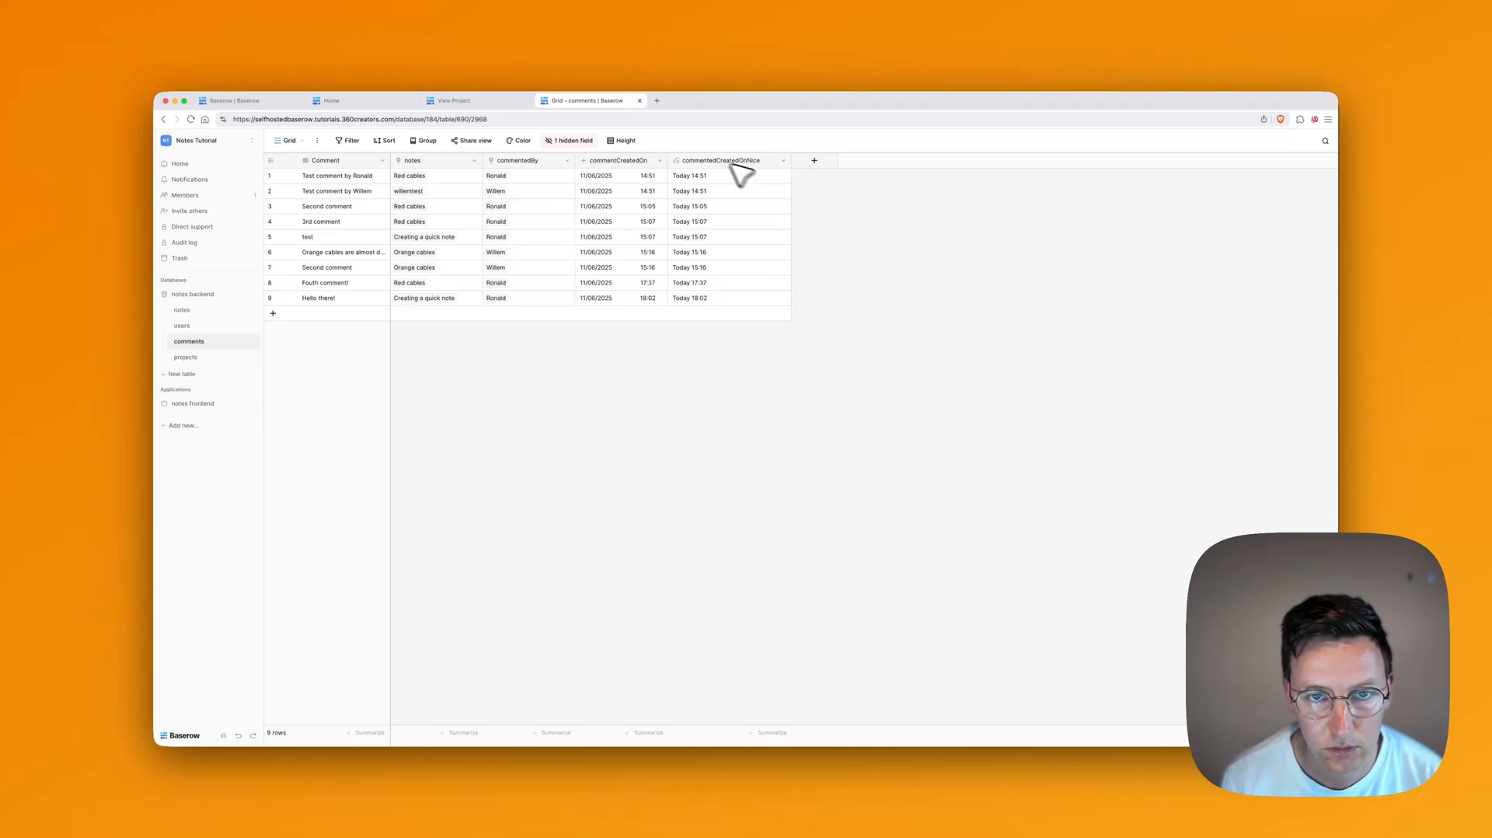
Step: Show the hidden createdDaysAgo field, copy its formula, and reload the builder page
click(595, 143)
click(566, 216)
click(906, 229)
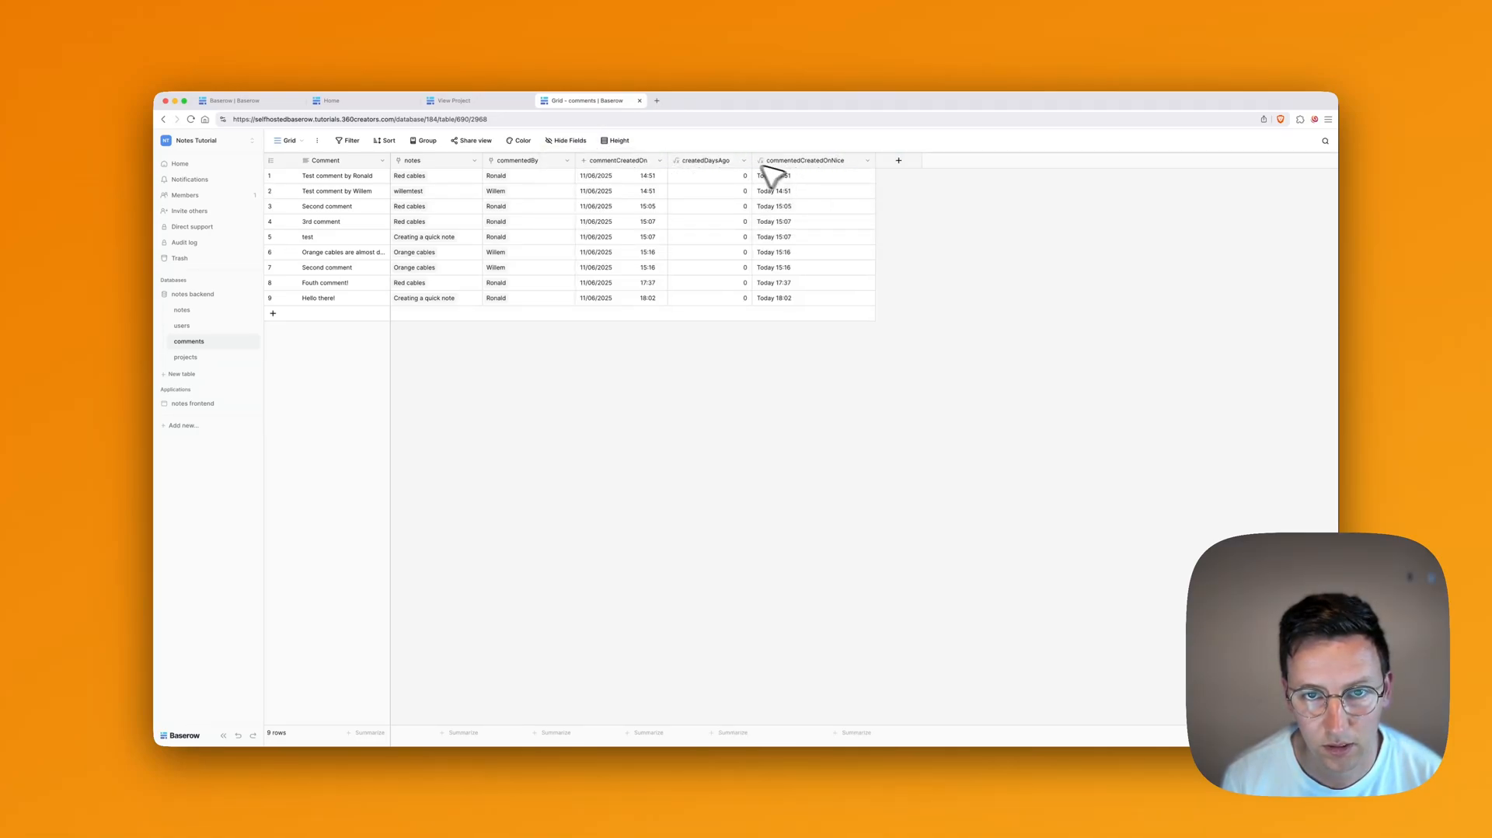
click(744, 160)
click(703, 193)
click(759, 276)
key(super+a)
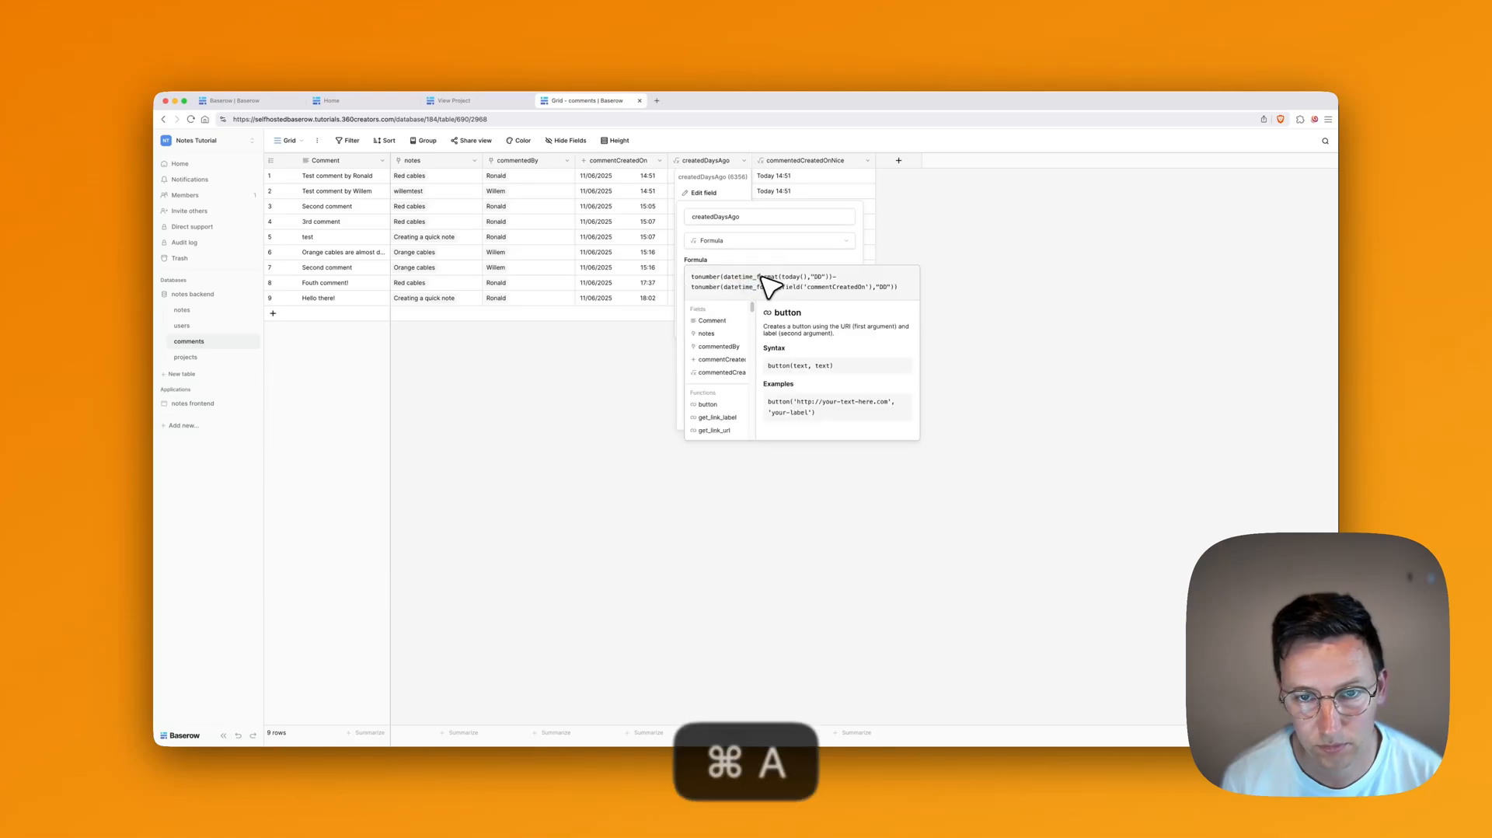
key(super+c)
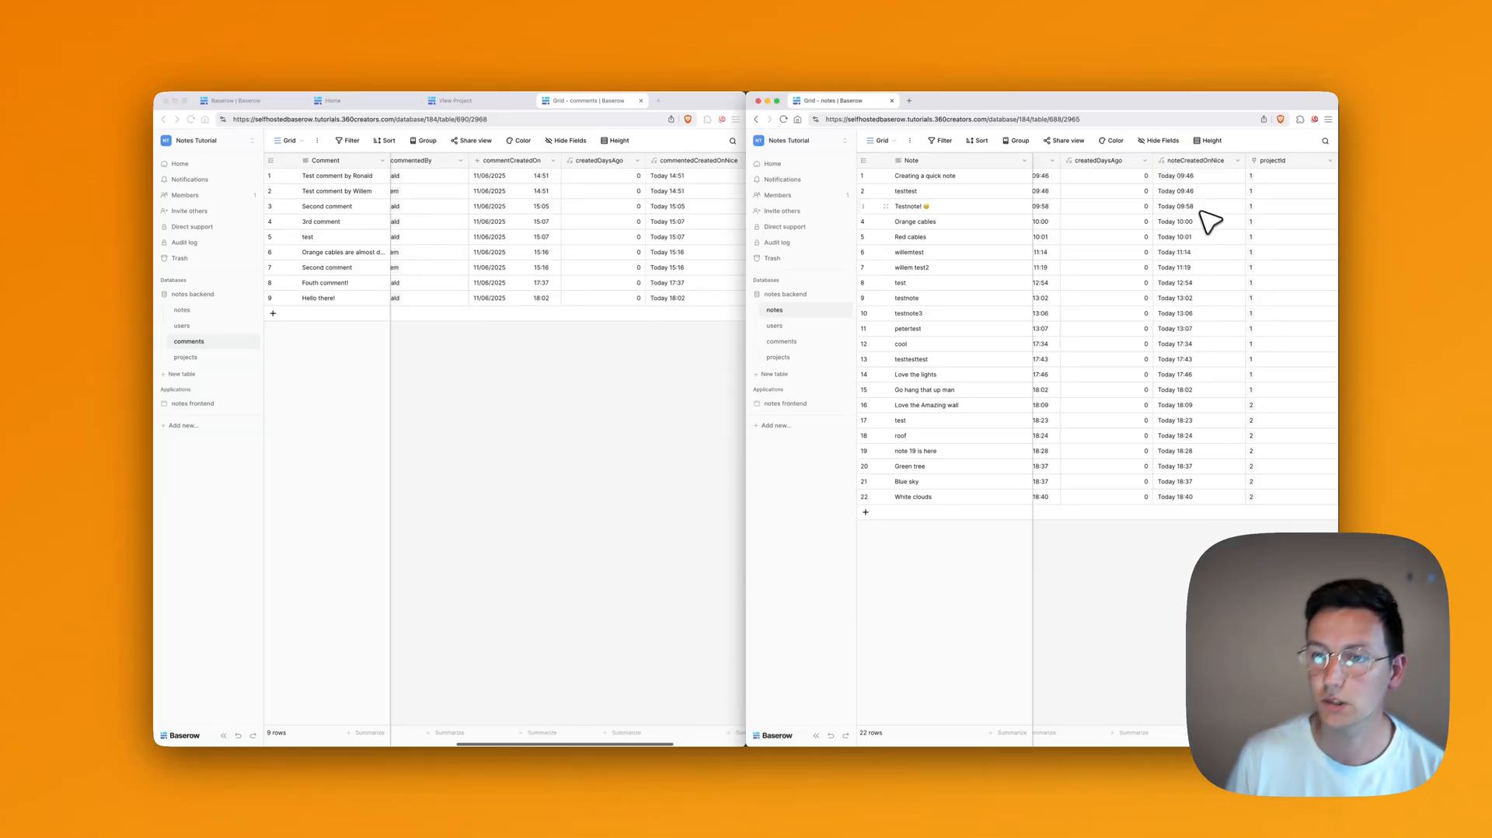
scroll(1205, 222, right, 2)
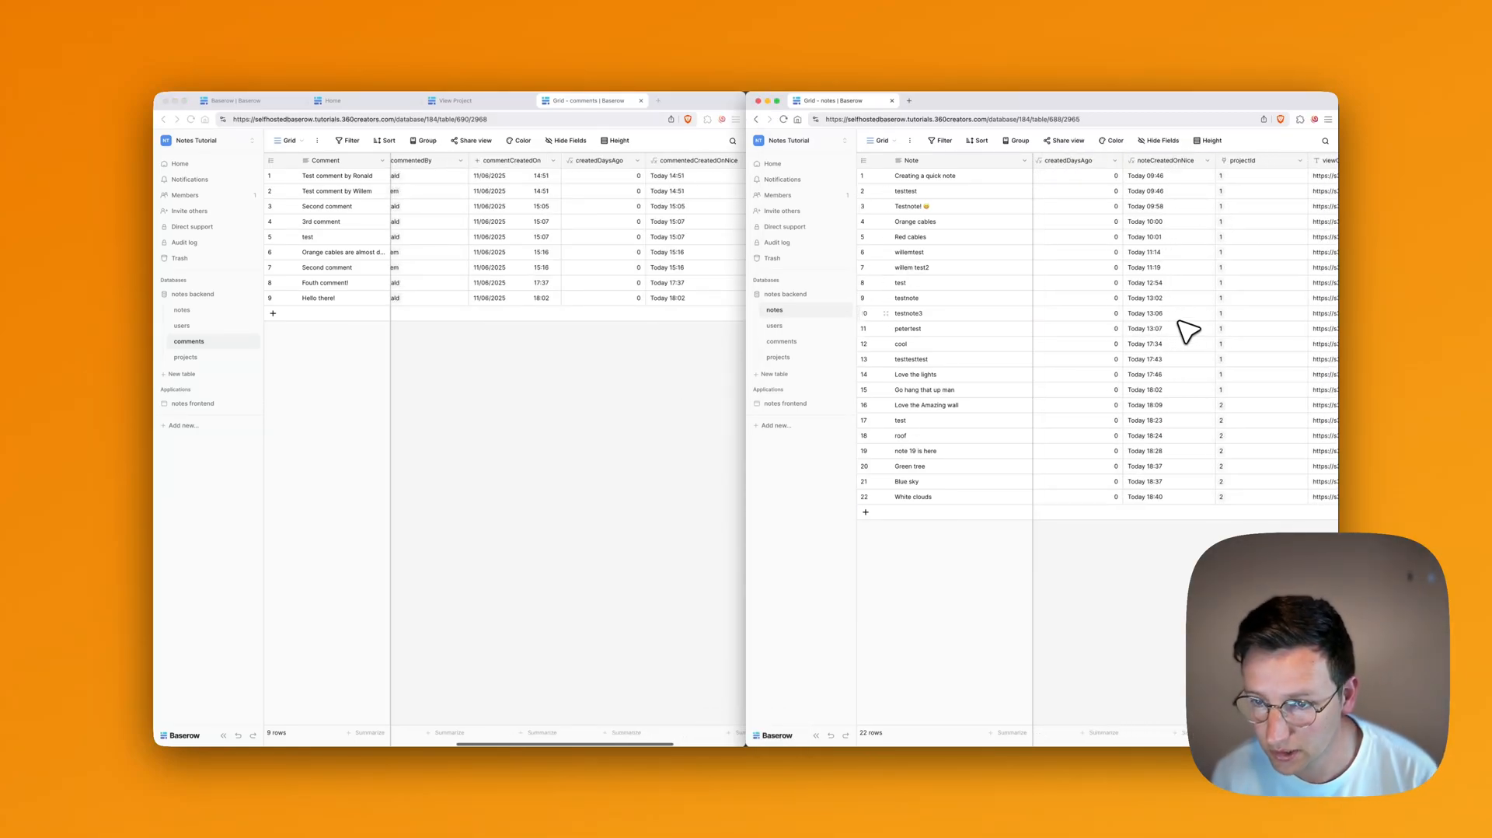
scroll(1174, 326, right, 1)
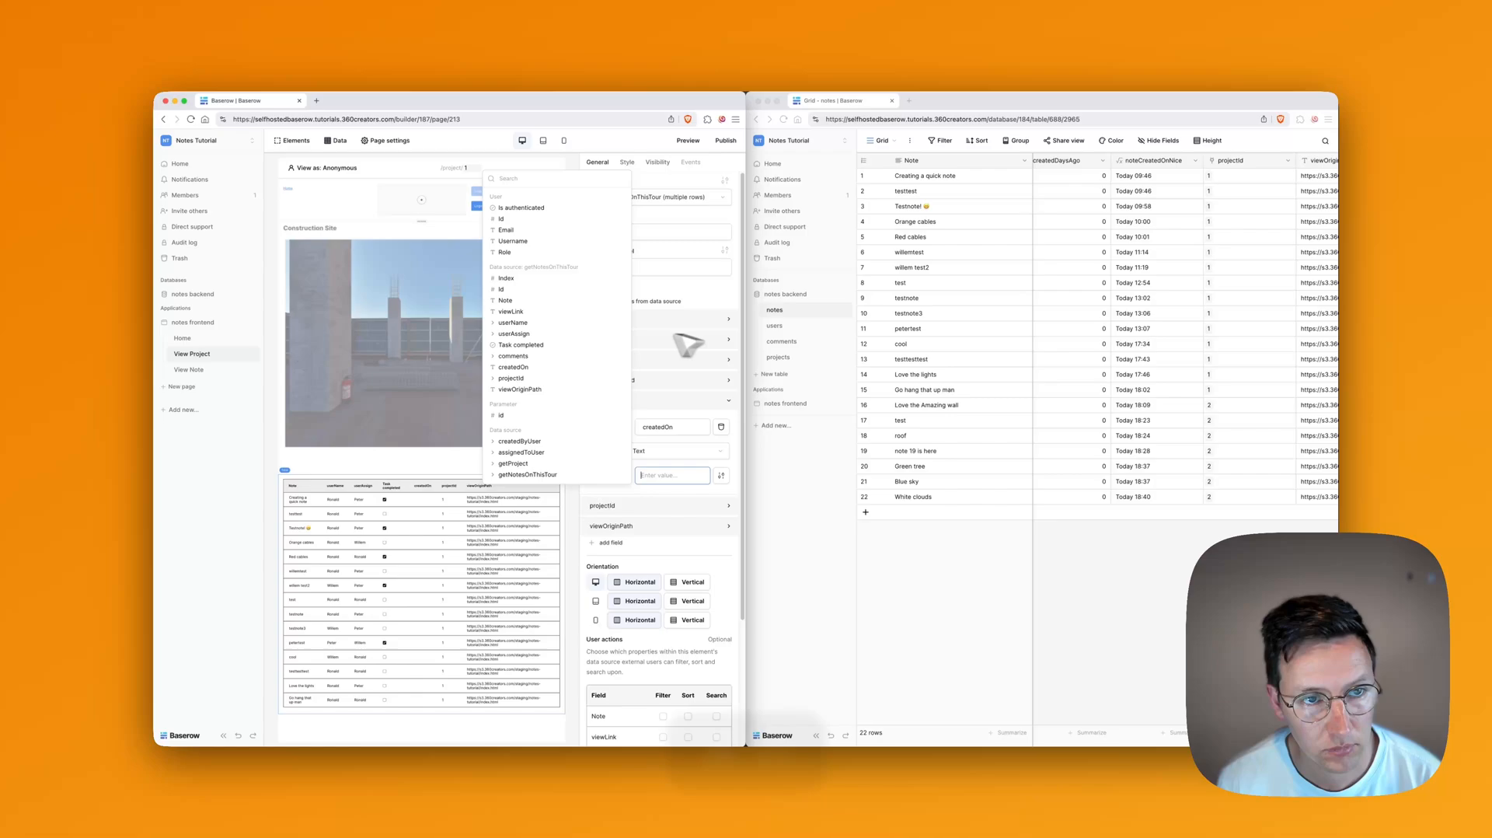
key(super+r)
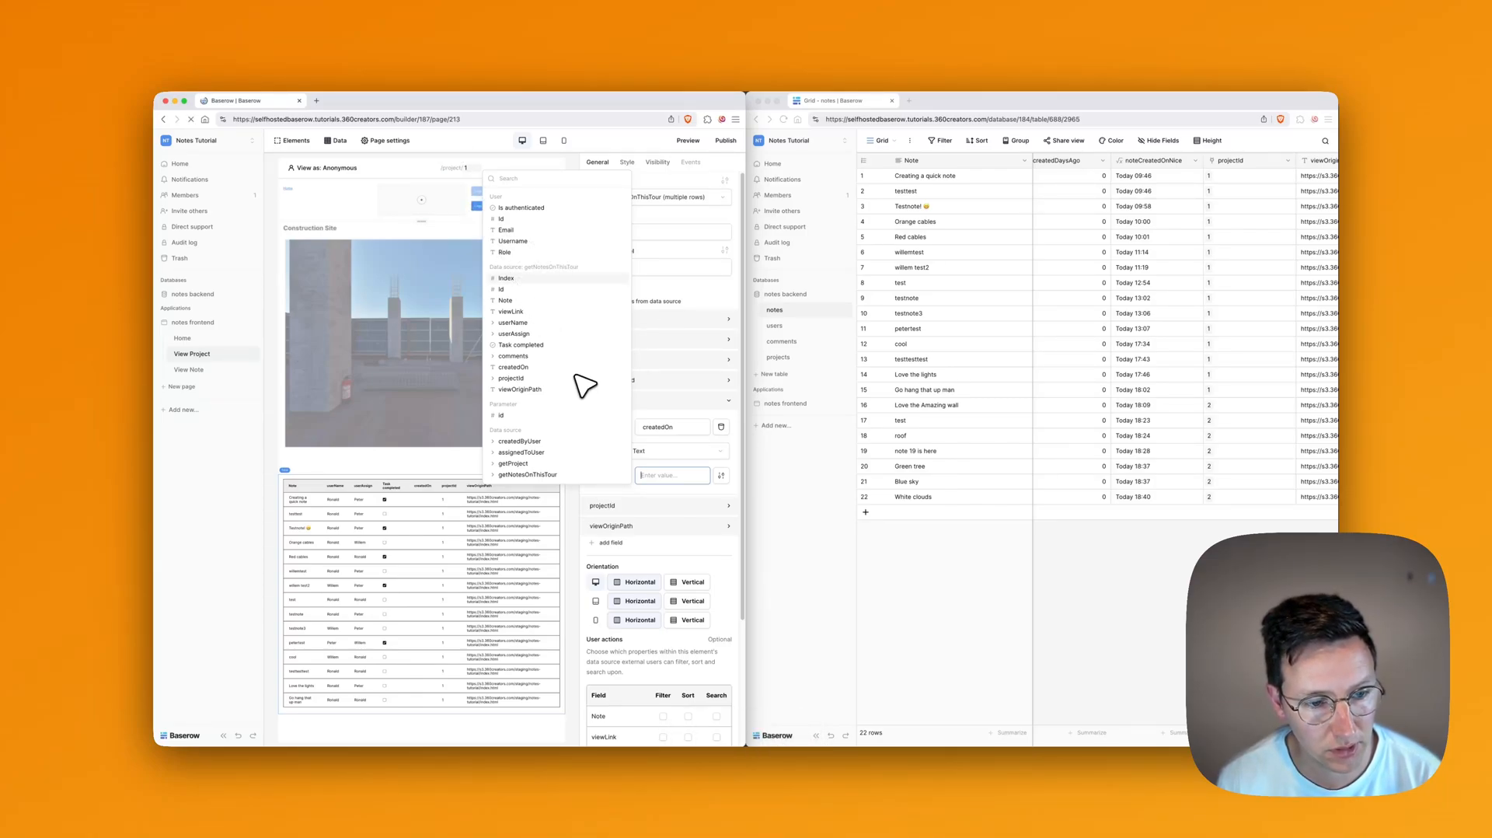
Step: Bind the notes table's createdOn column to the data source's noteCreatedOnNice value
click(451, 546)
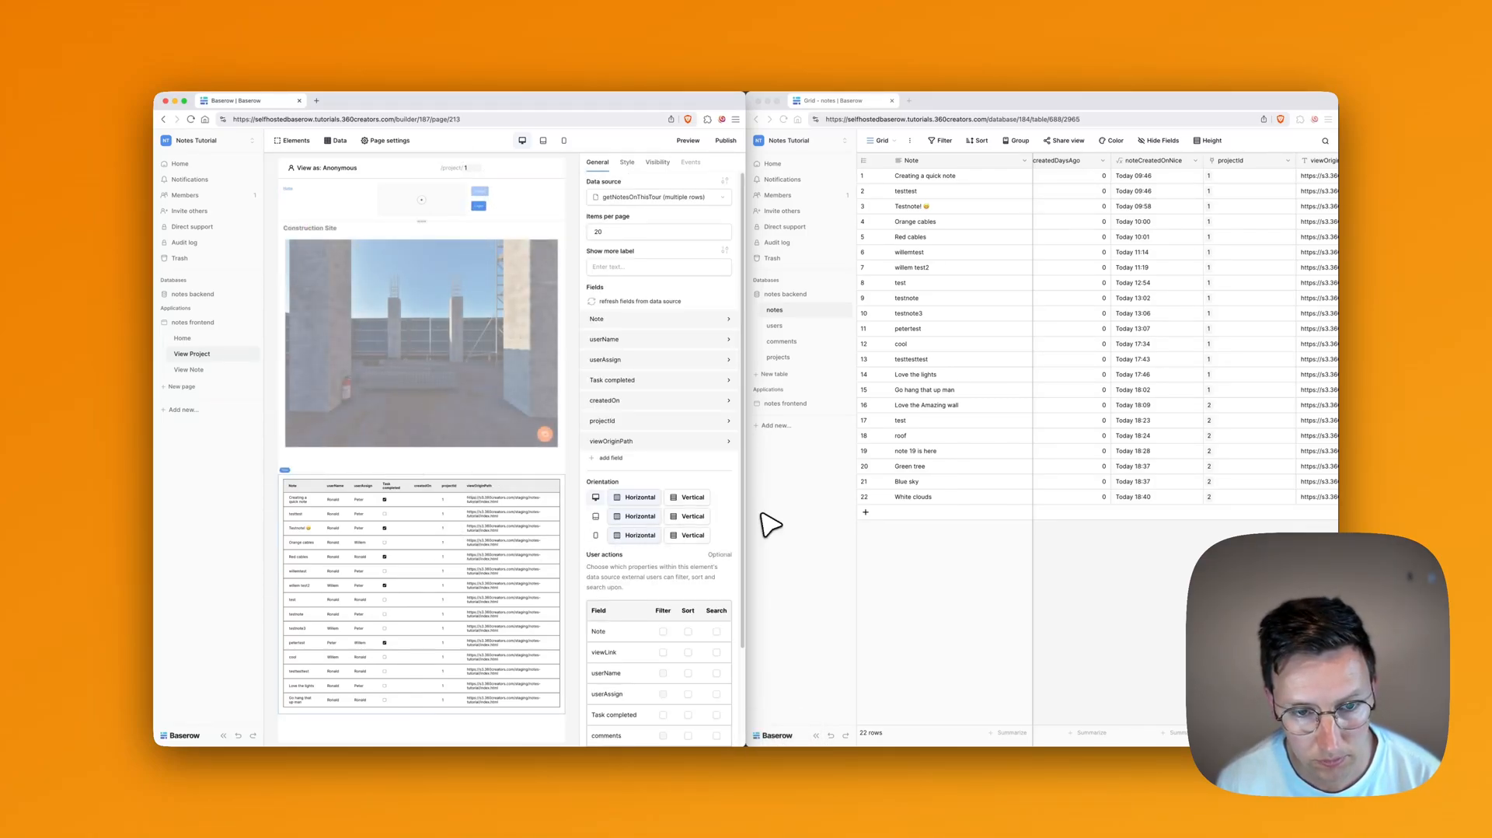
click(645, 403)
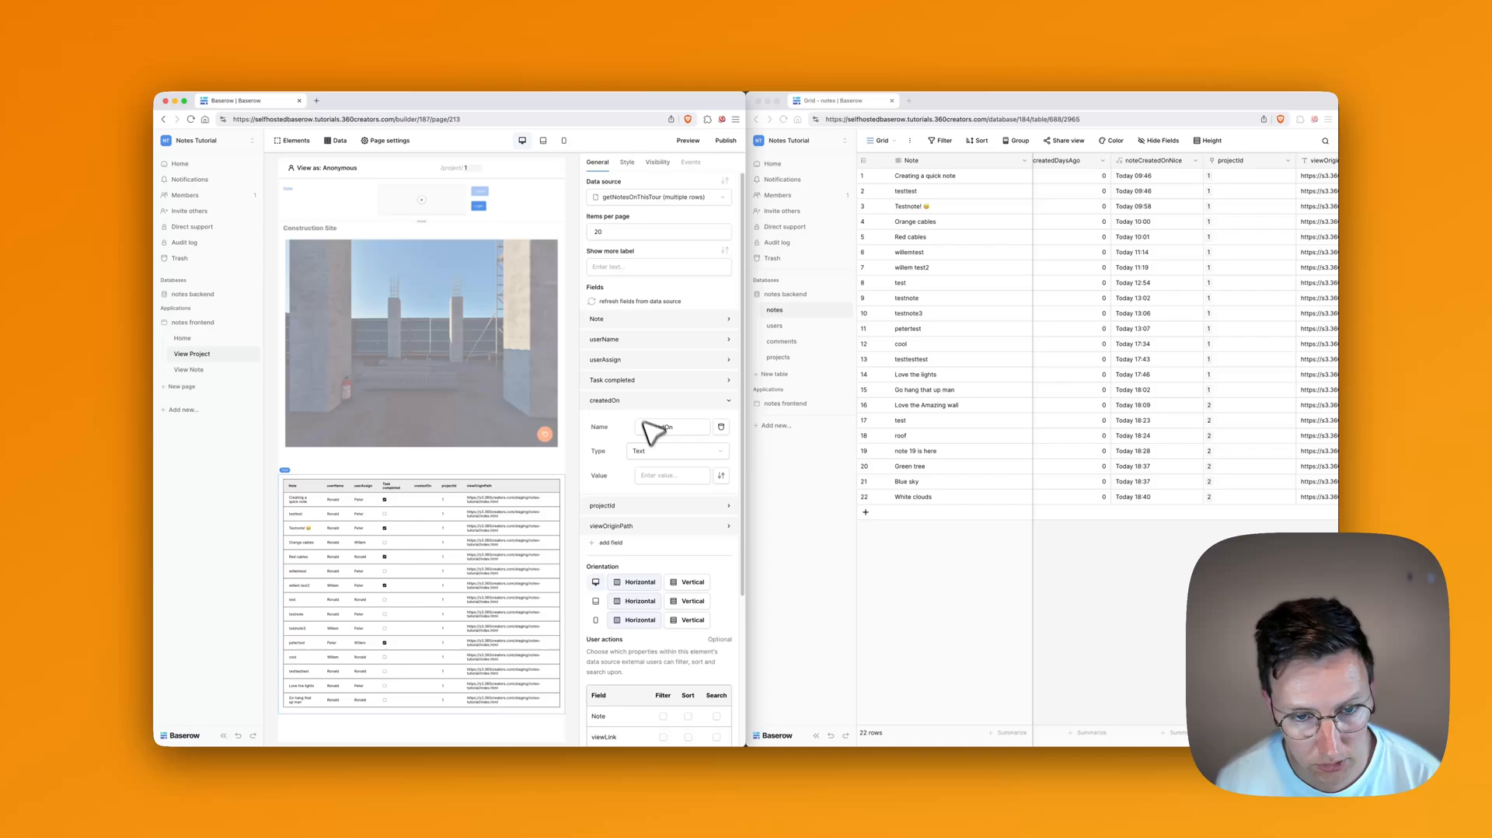
click(653, 477)
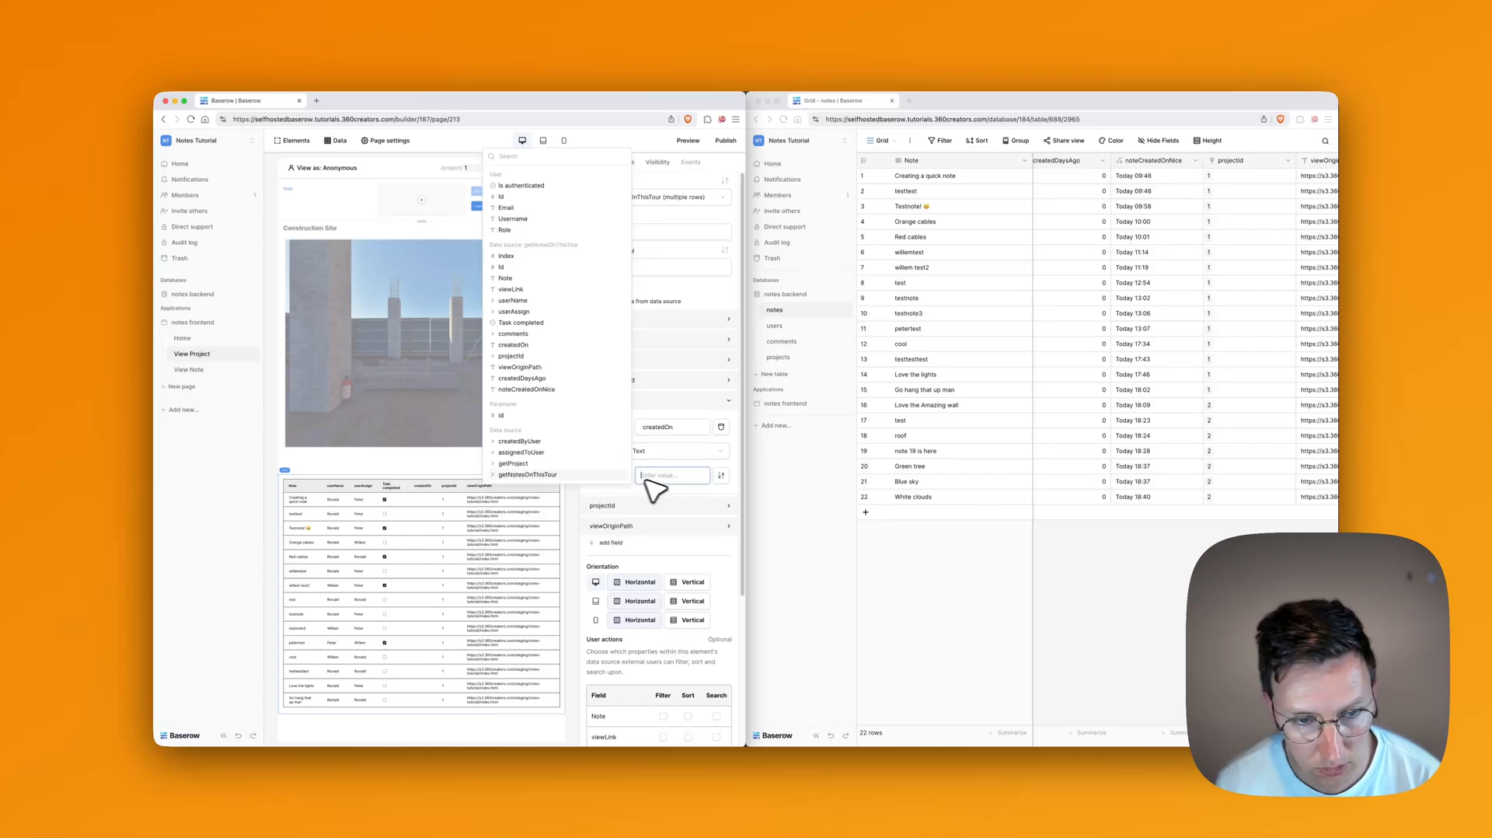
click(527, 389)
click(729, 520)
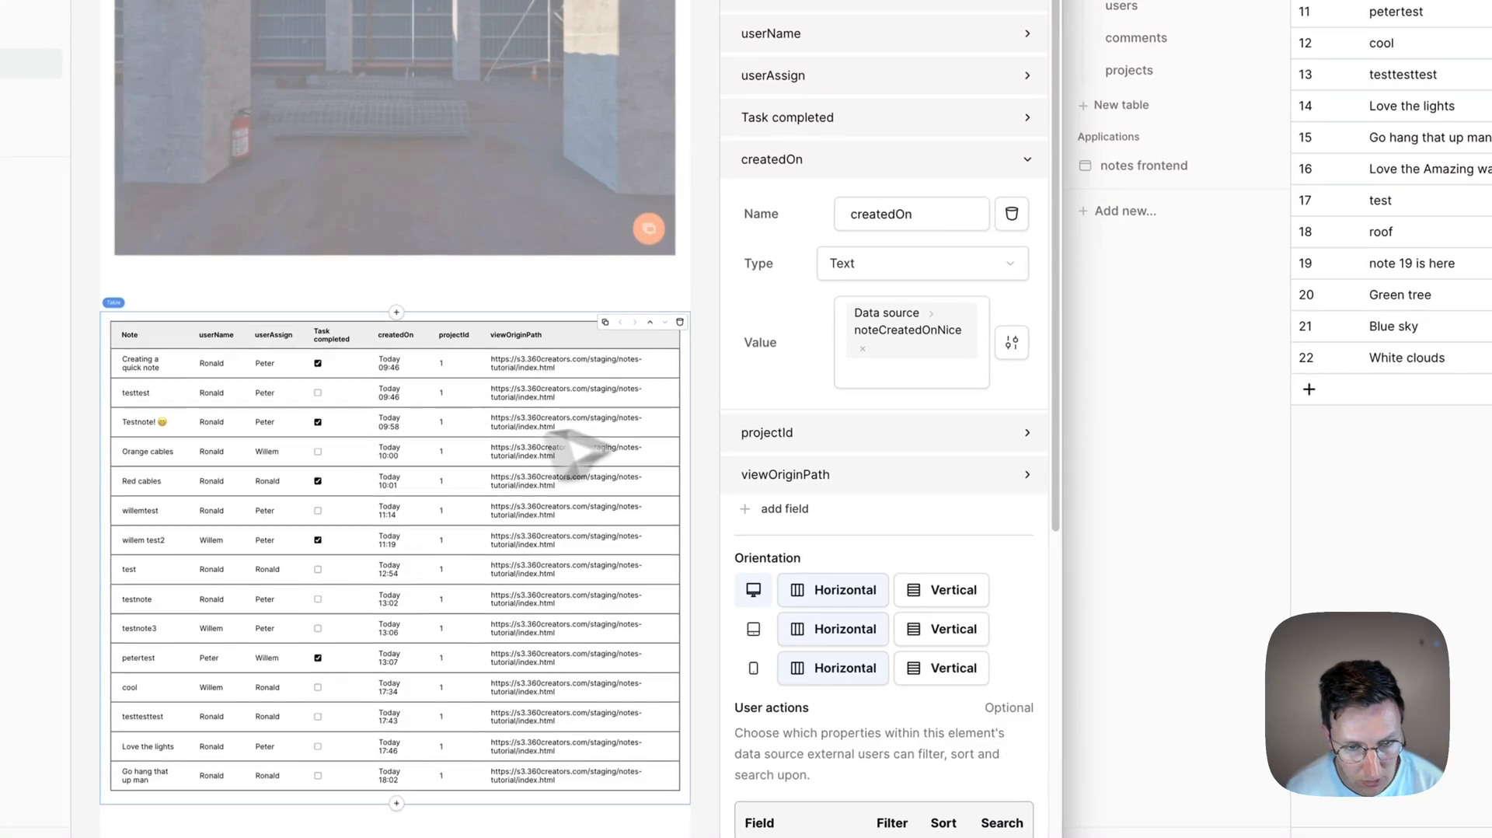
Step: Remove the projectId and viewOriginPath columns and add a new column to the table
click(842, 433)
click(936, 534)
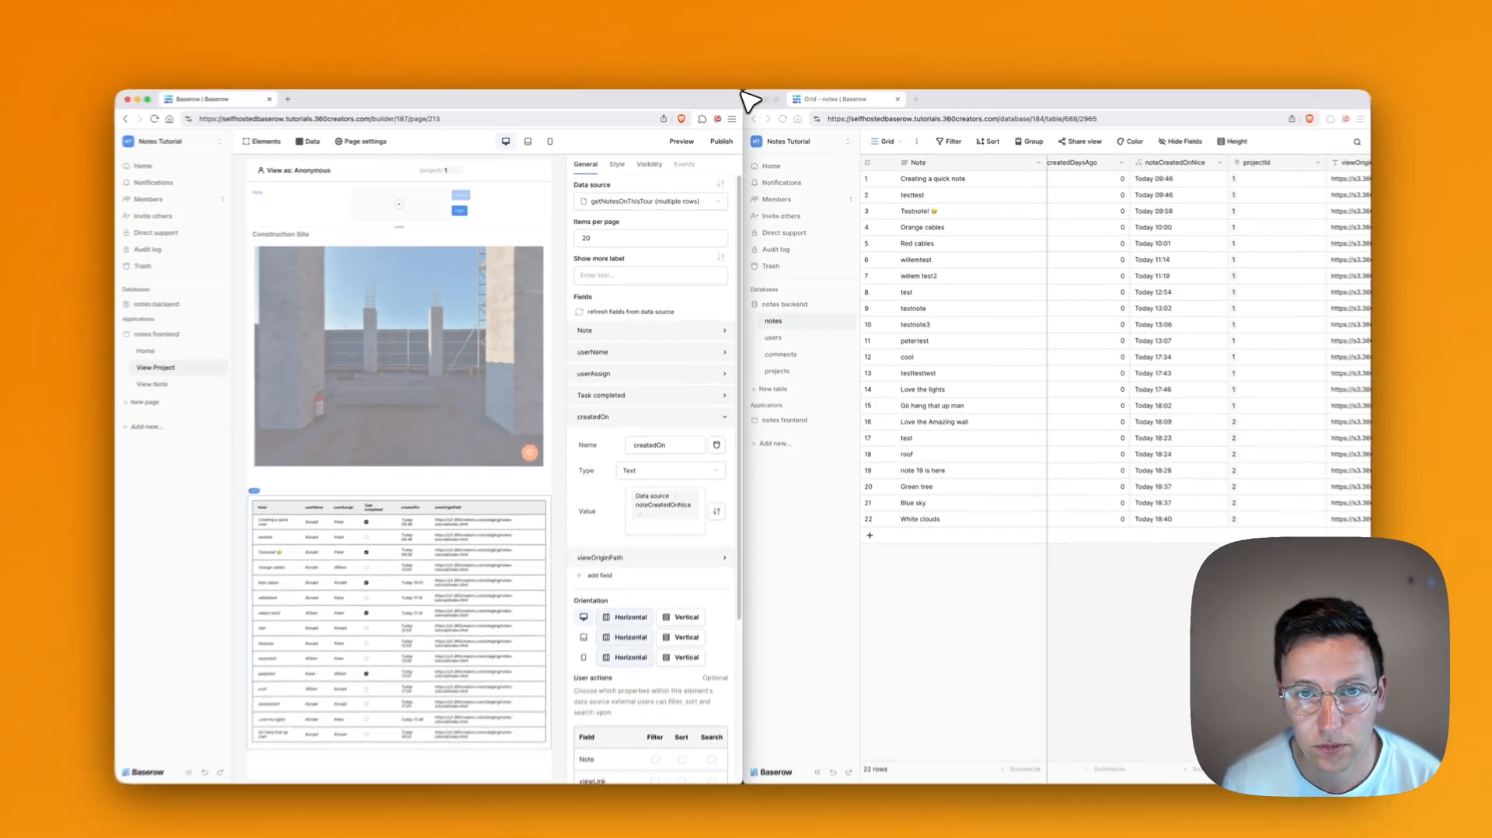
double_click(742, 92)
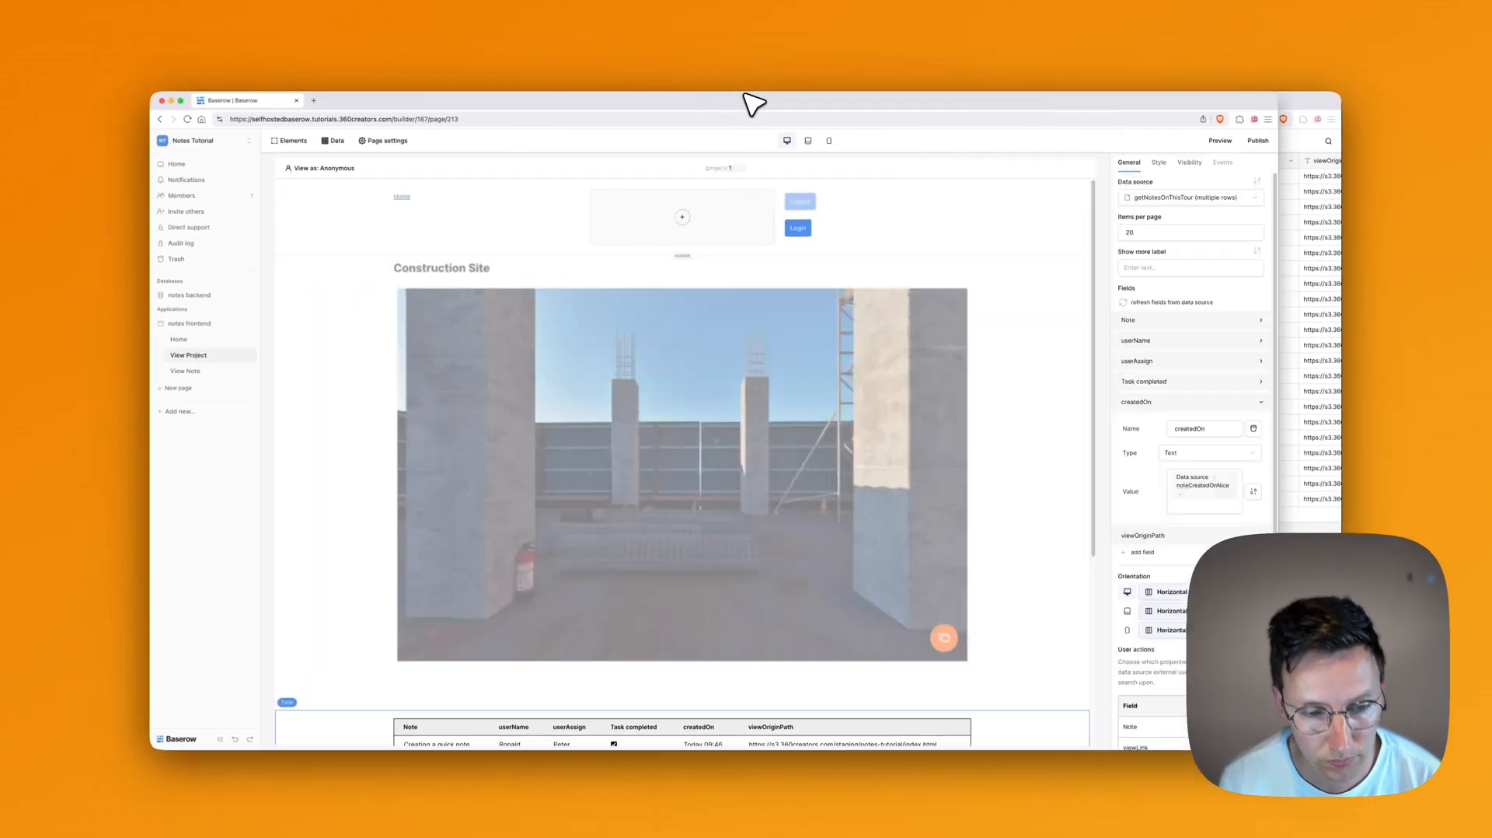
scroll(782, 491, down, 4)
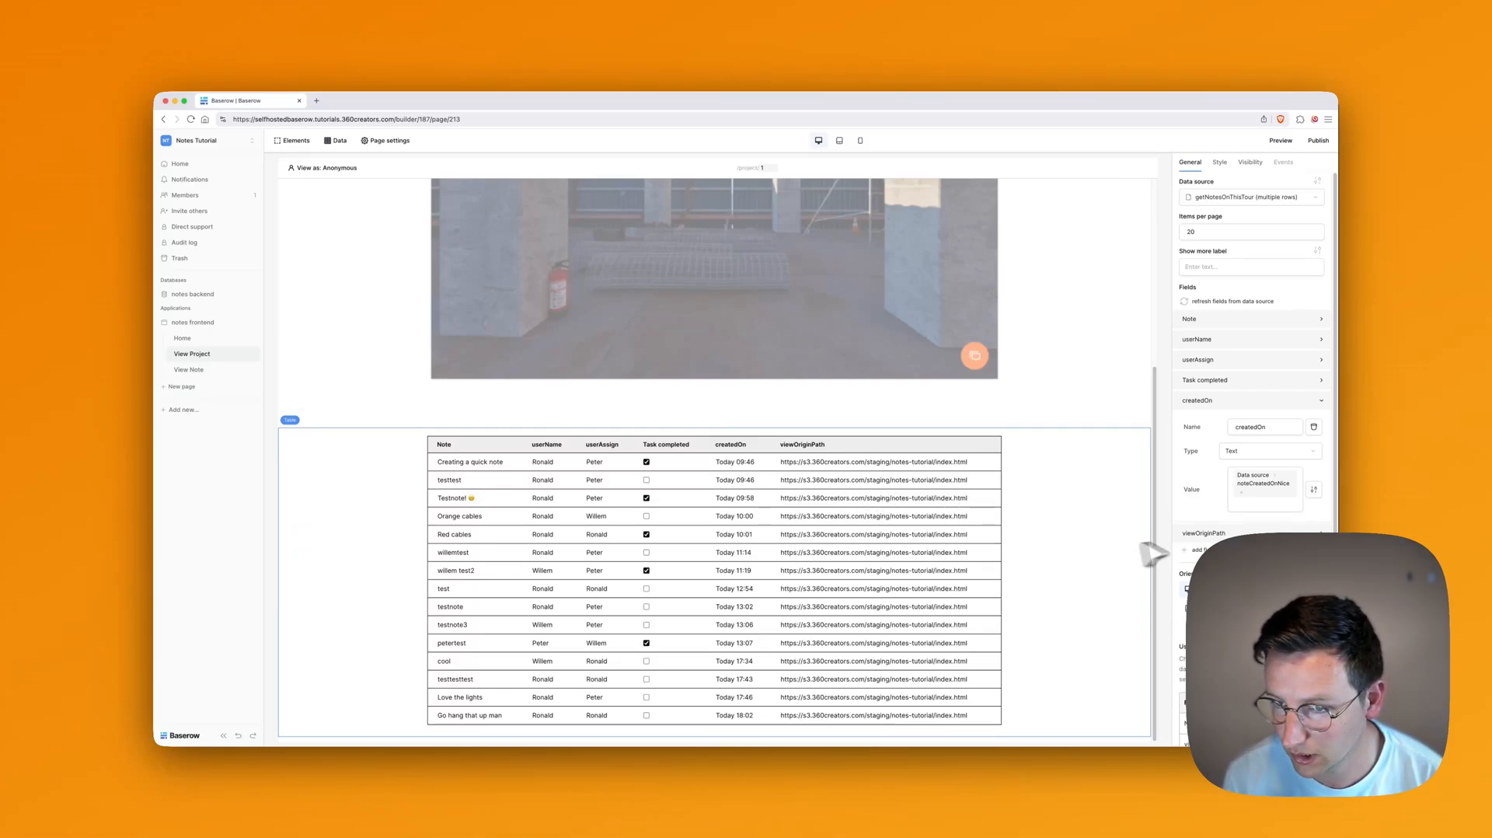
scroll(1226, 484, down, 5)
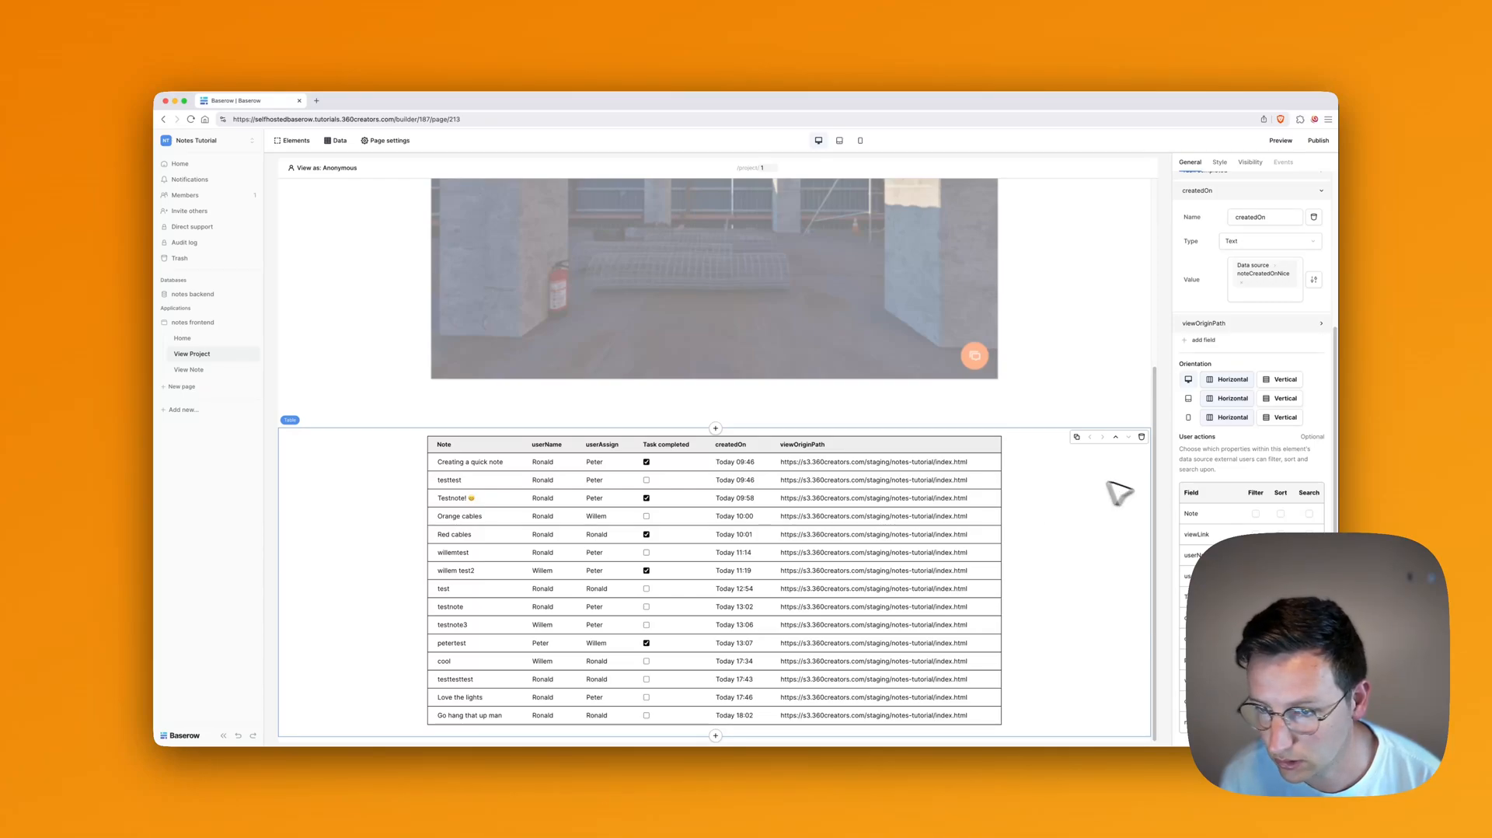
scroll(1210, 498, up, 5)
scroll(1182, 516, down, 5)
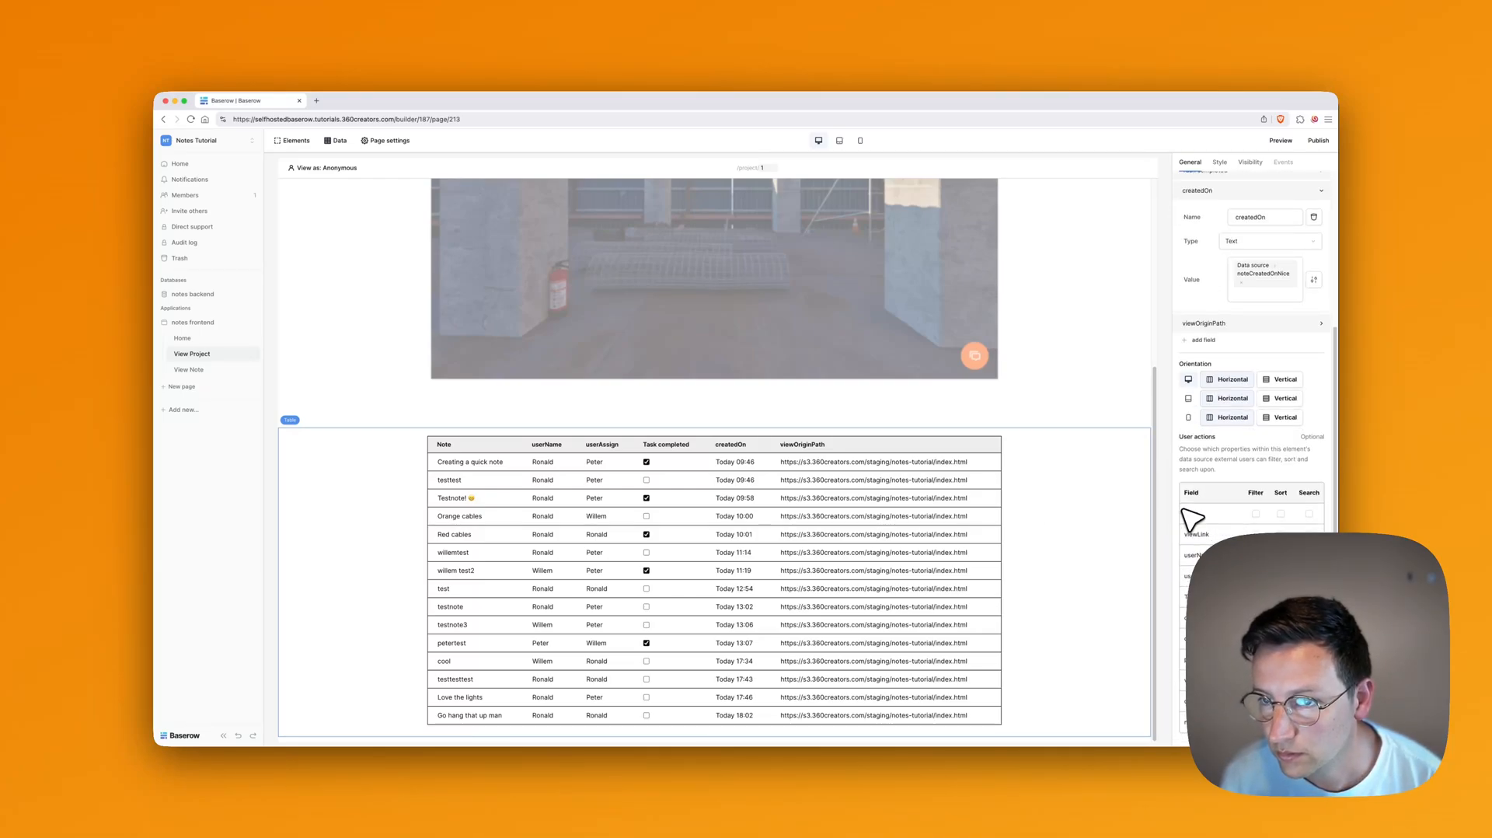
scroll(1219, 513, up, 1)
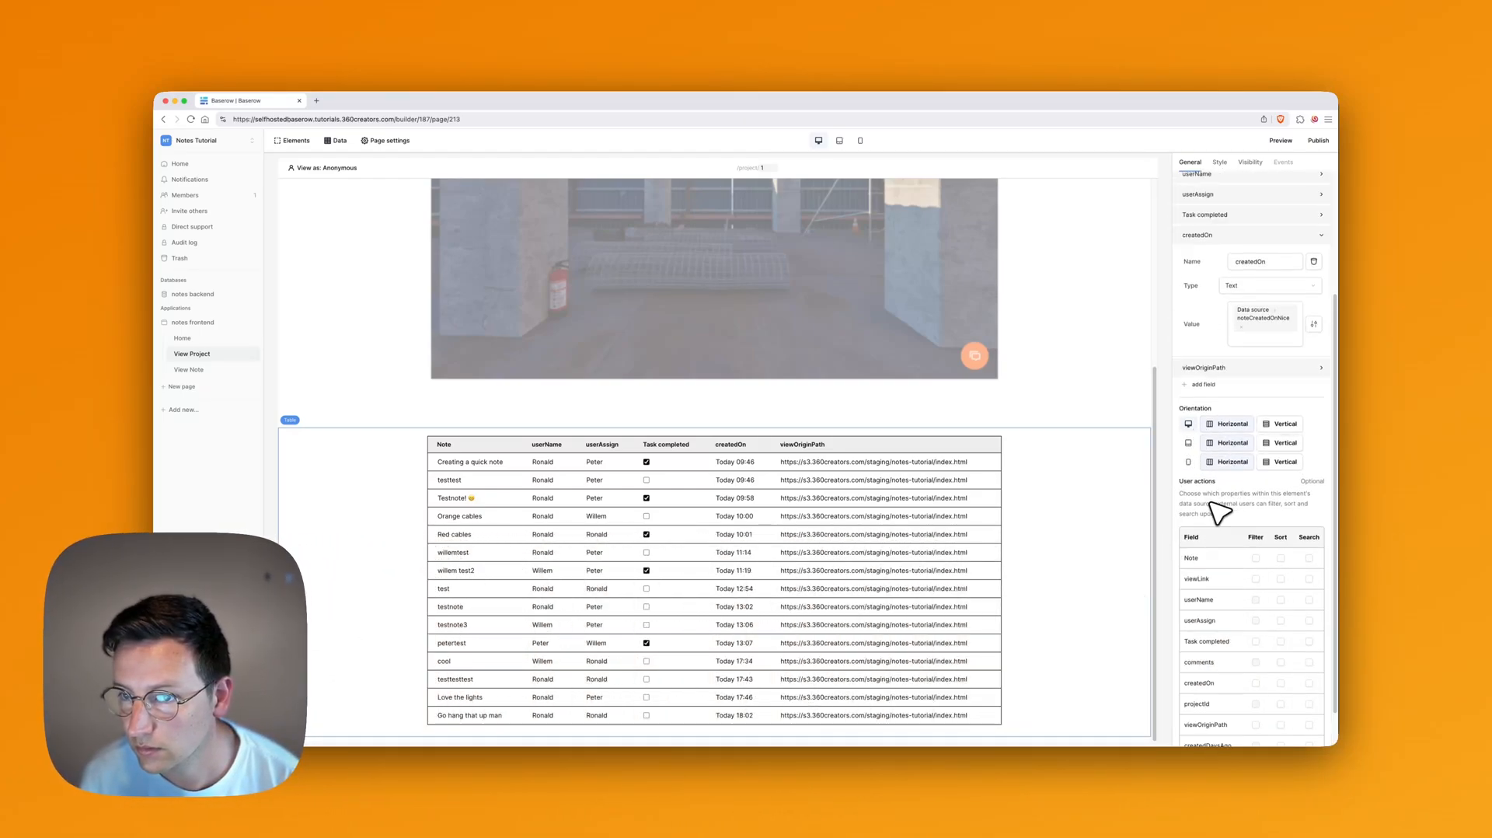
scroll(1210, 503, up, 4)
scroll(1211, 509, down, 1)
click(1213, 520)
scroll(1201, 547, down, 5)
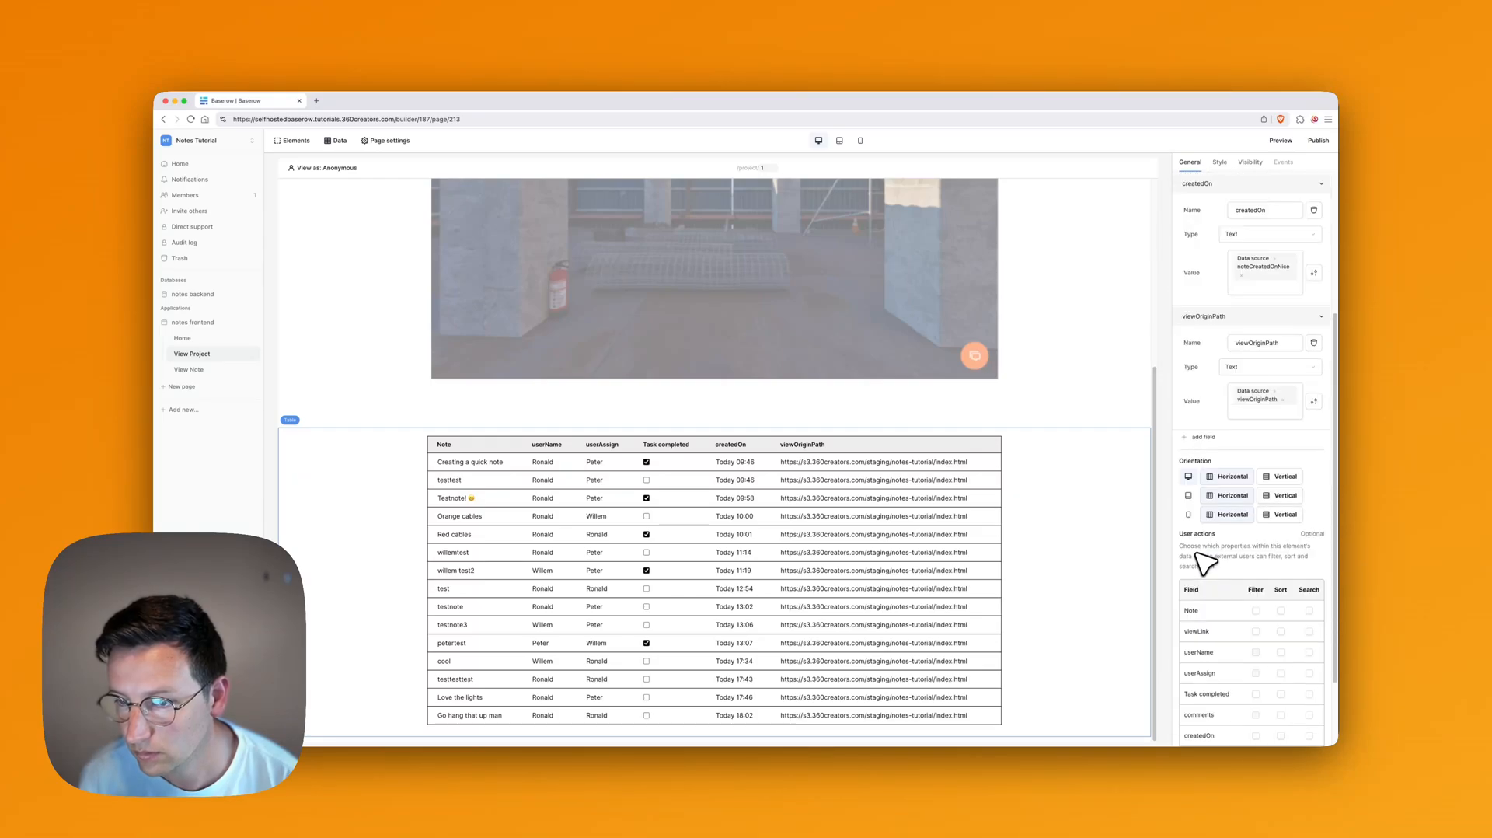
scroll(1204, 509, up, 1)
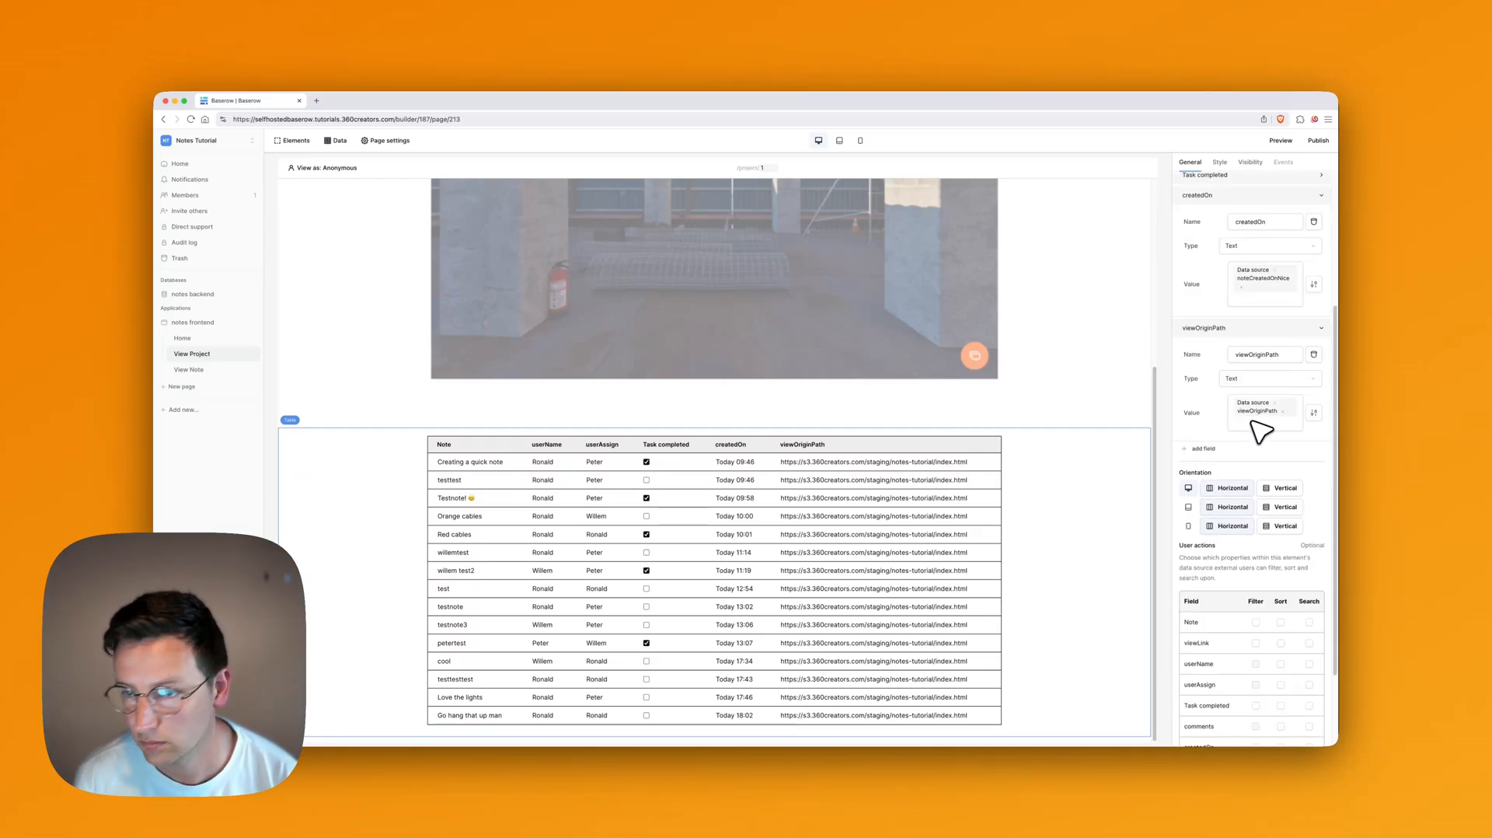
click(1313, 353)
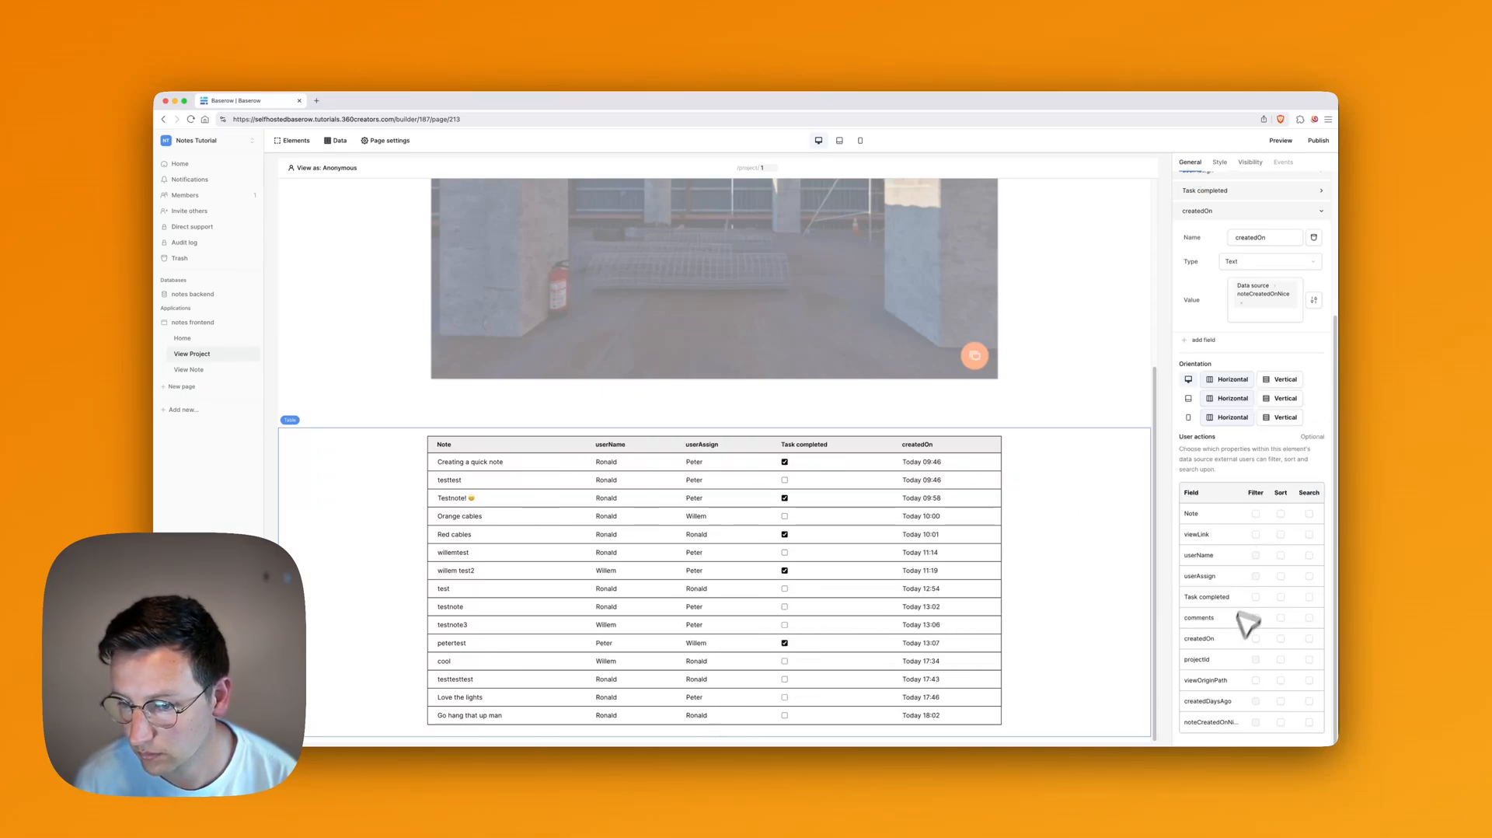
scroll(1247, 505, up, 5)
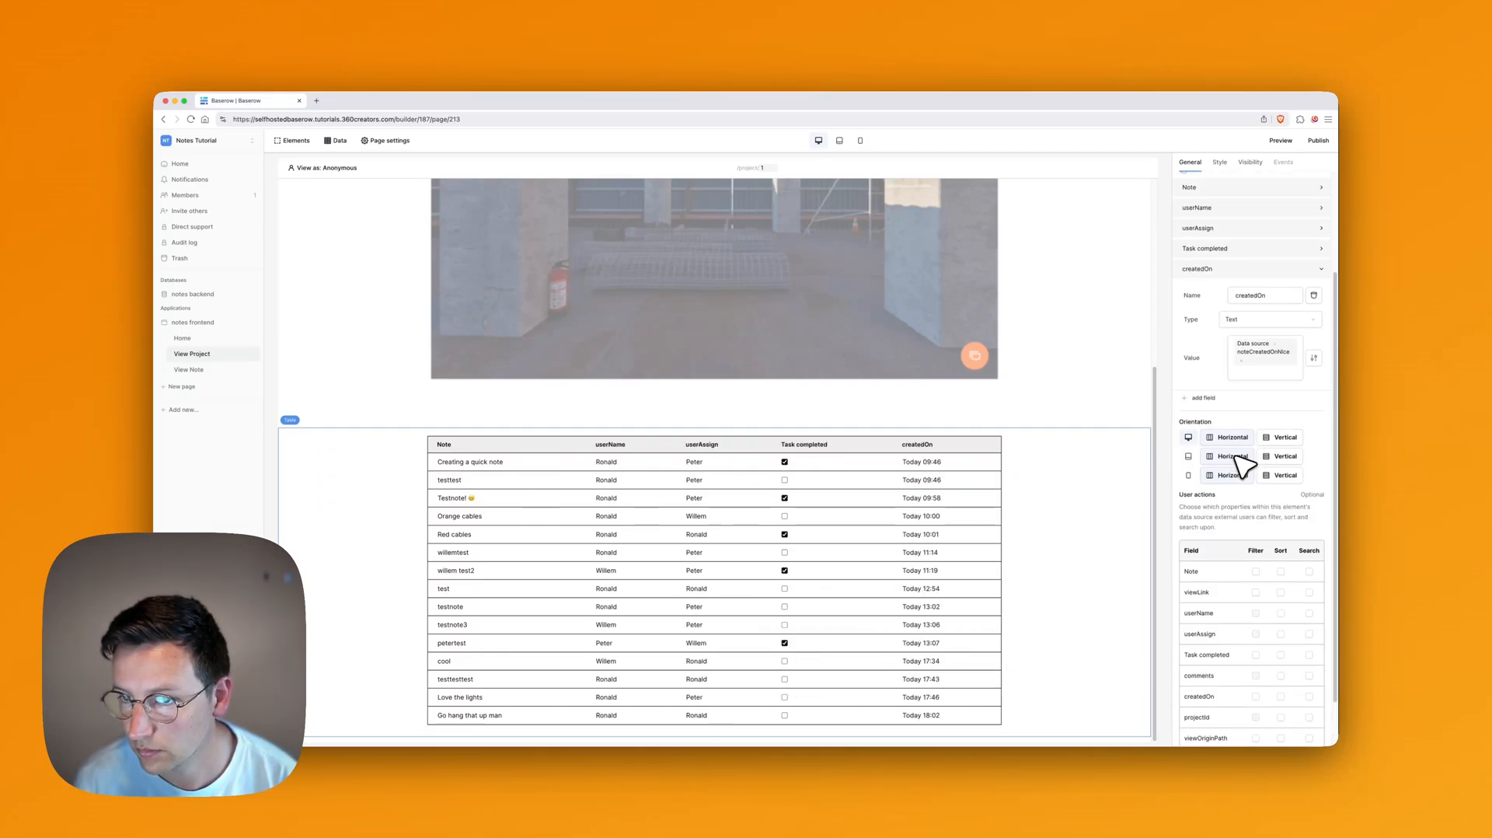
click(1217, 396)
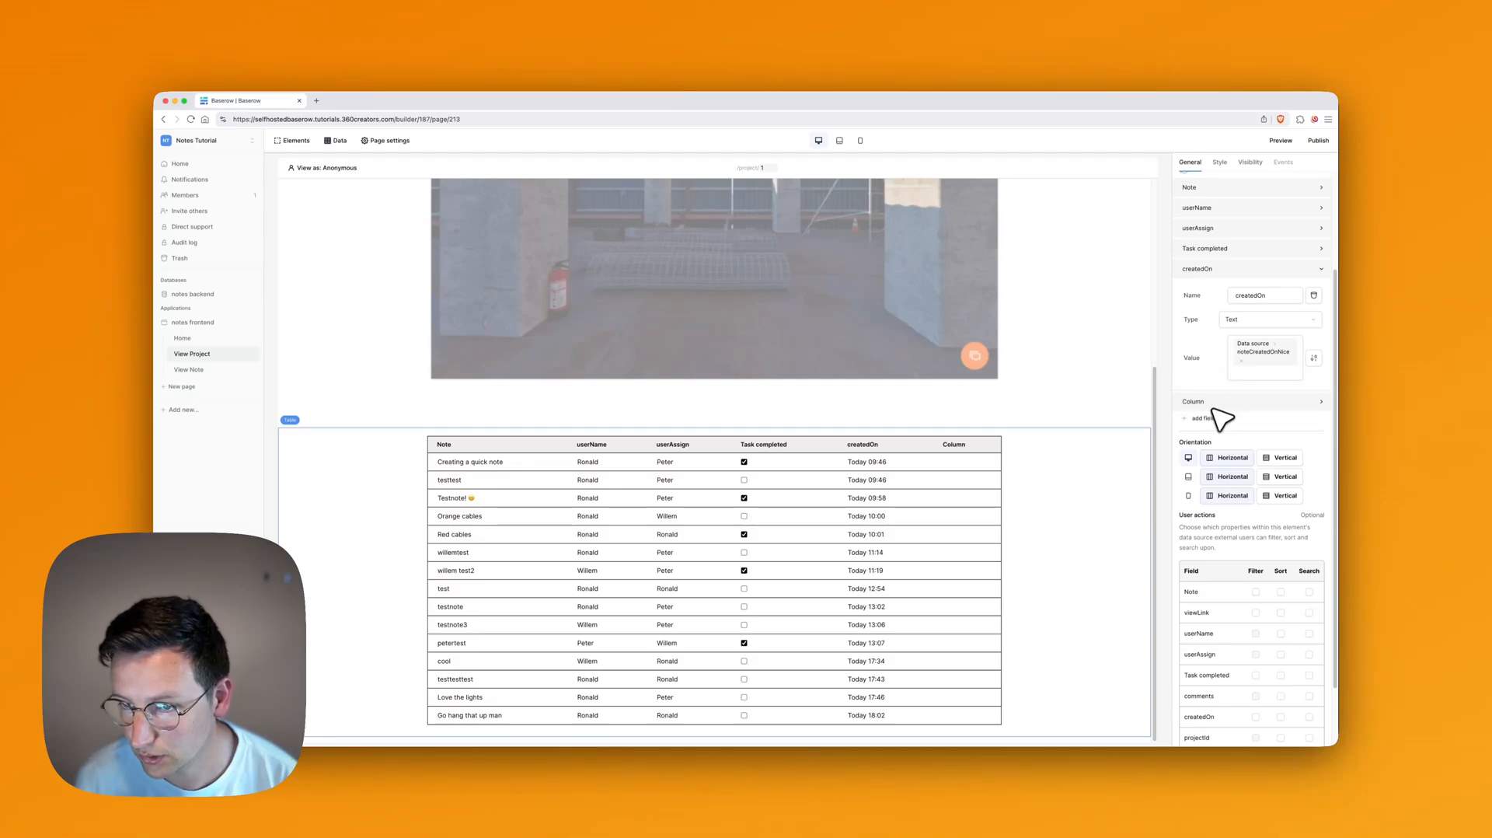
Step: Make the new Column a Link type with the text '👉 Open Note'
click(1214, 401)
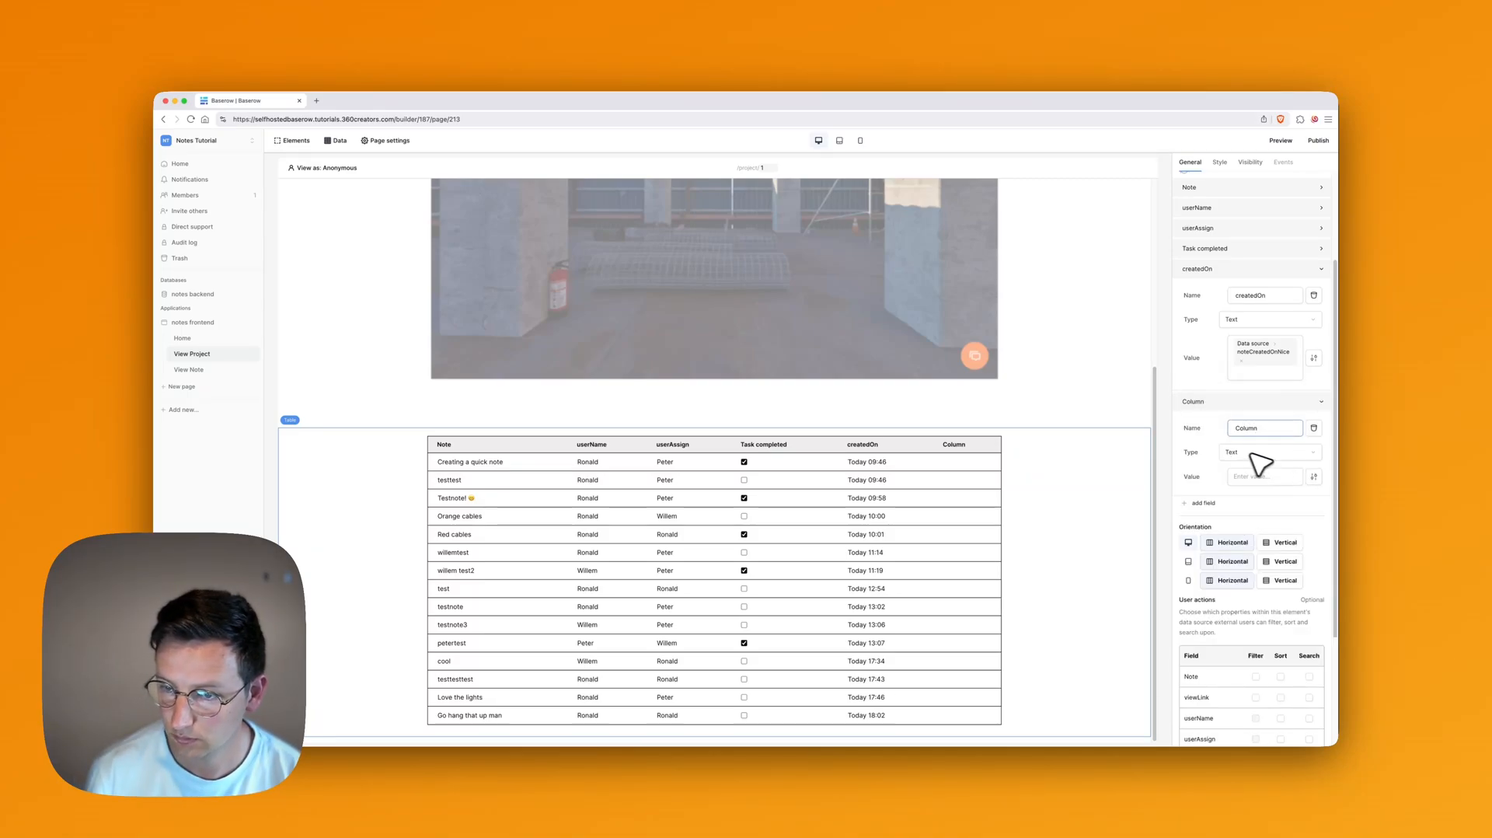
click(1259, 453)
click(1244, 516)
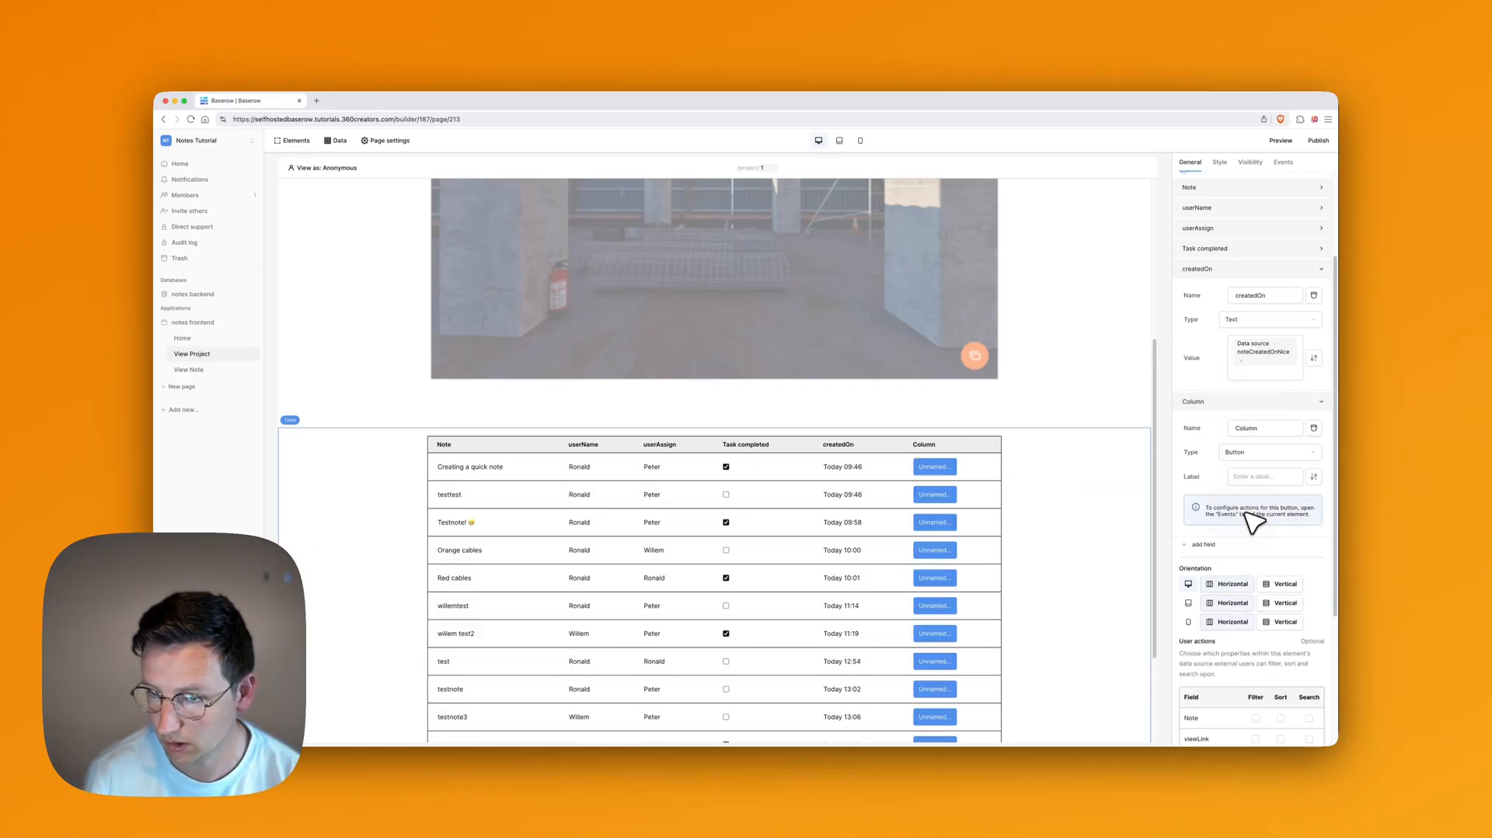
click(1267, 453)
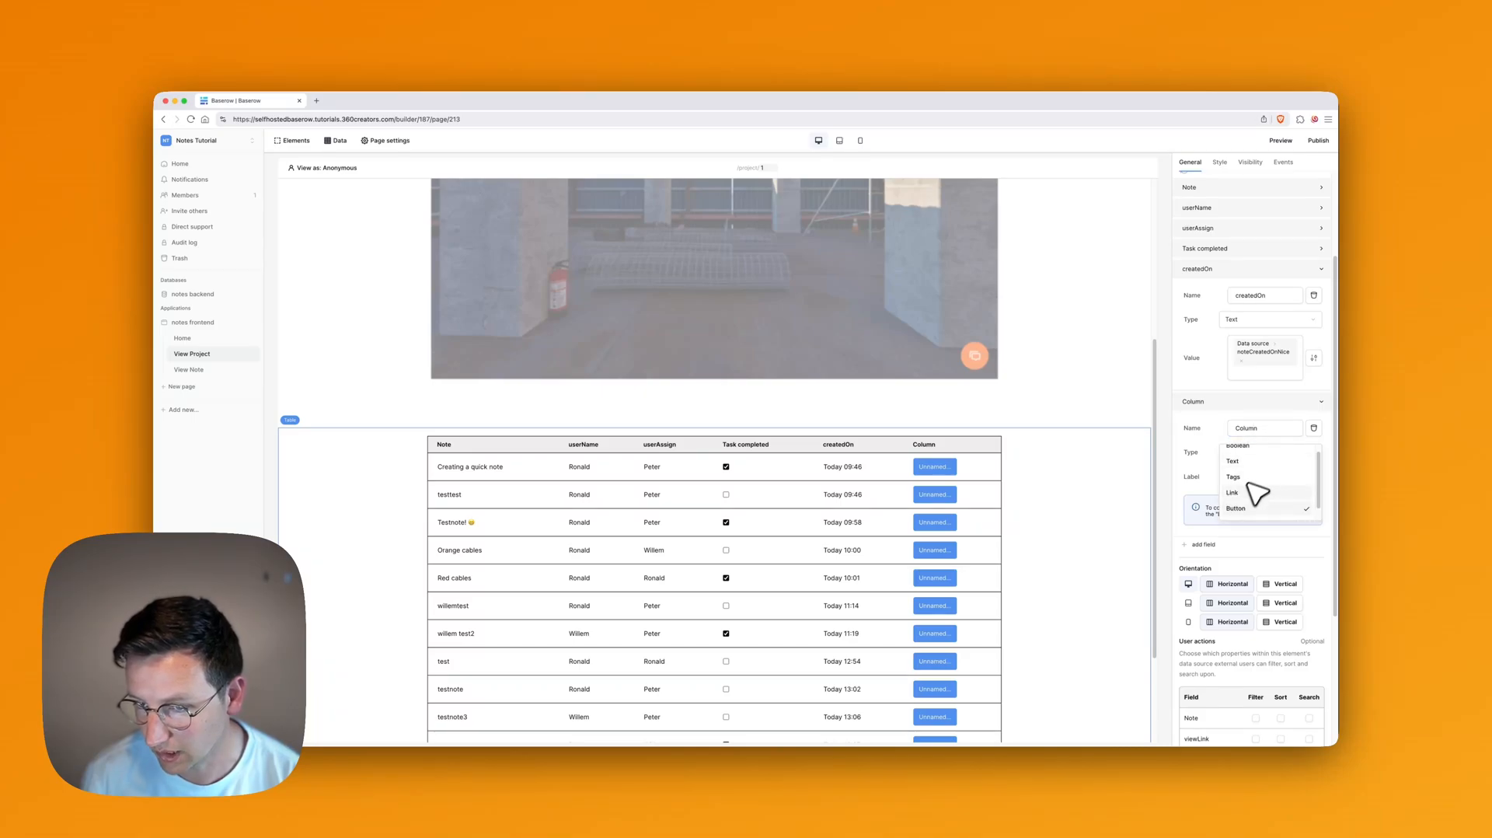
click(1254, 493)
click(1258, 455)
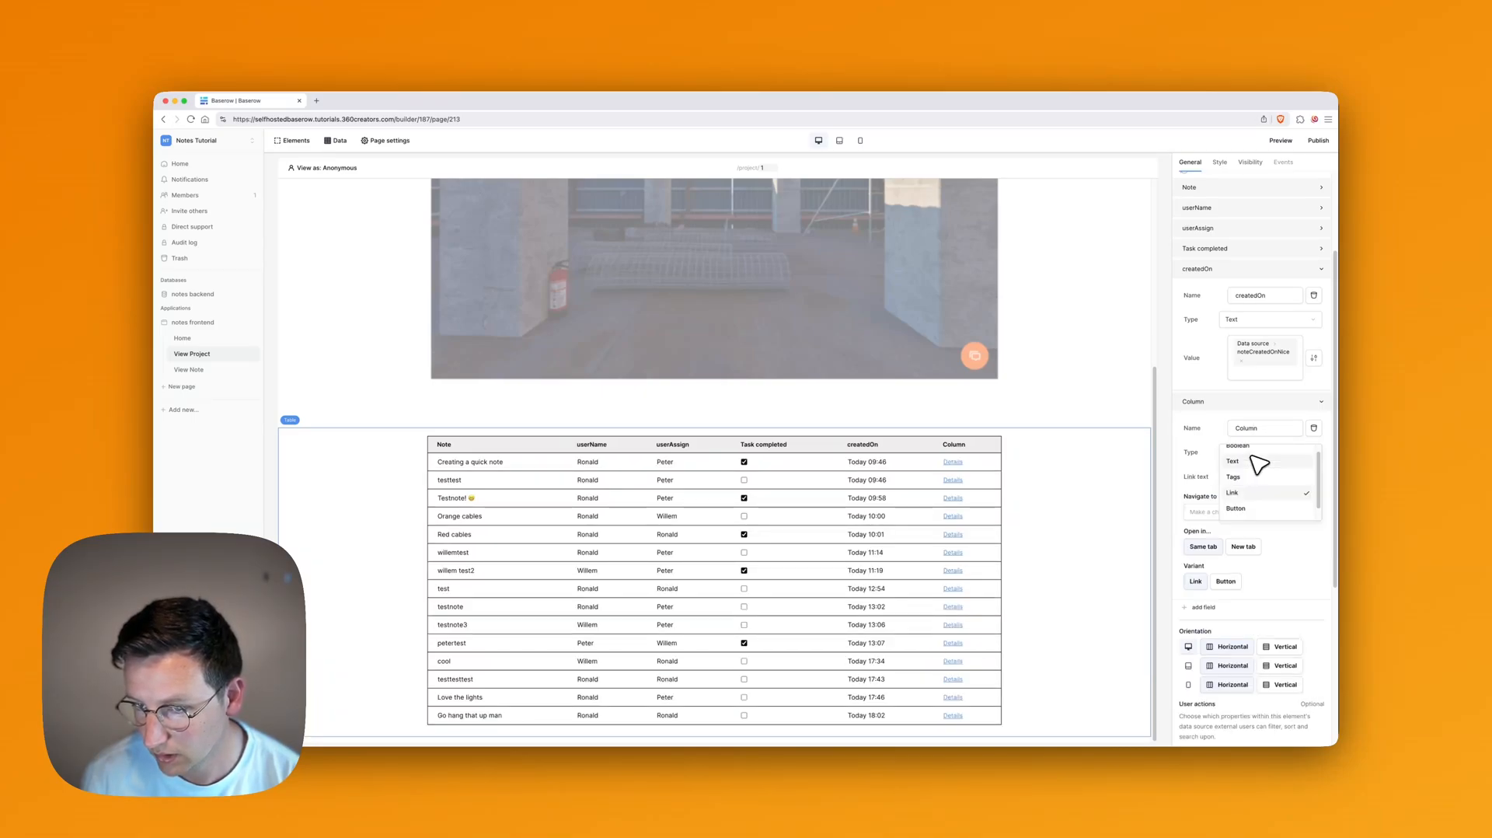
click(1205, 459)
click(1254, 480)
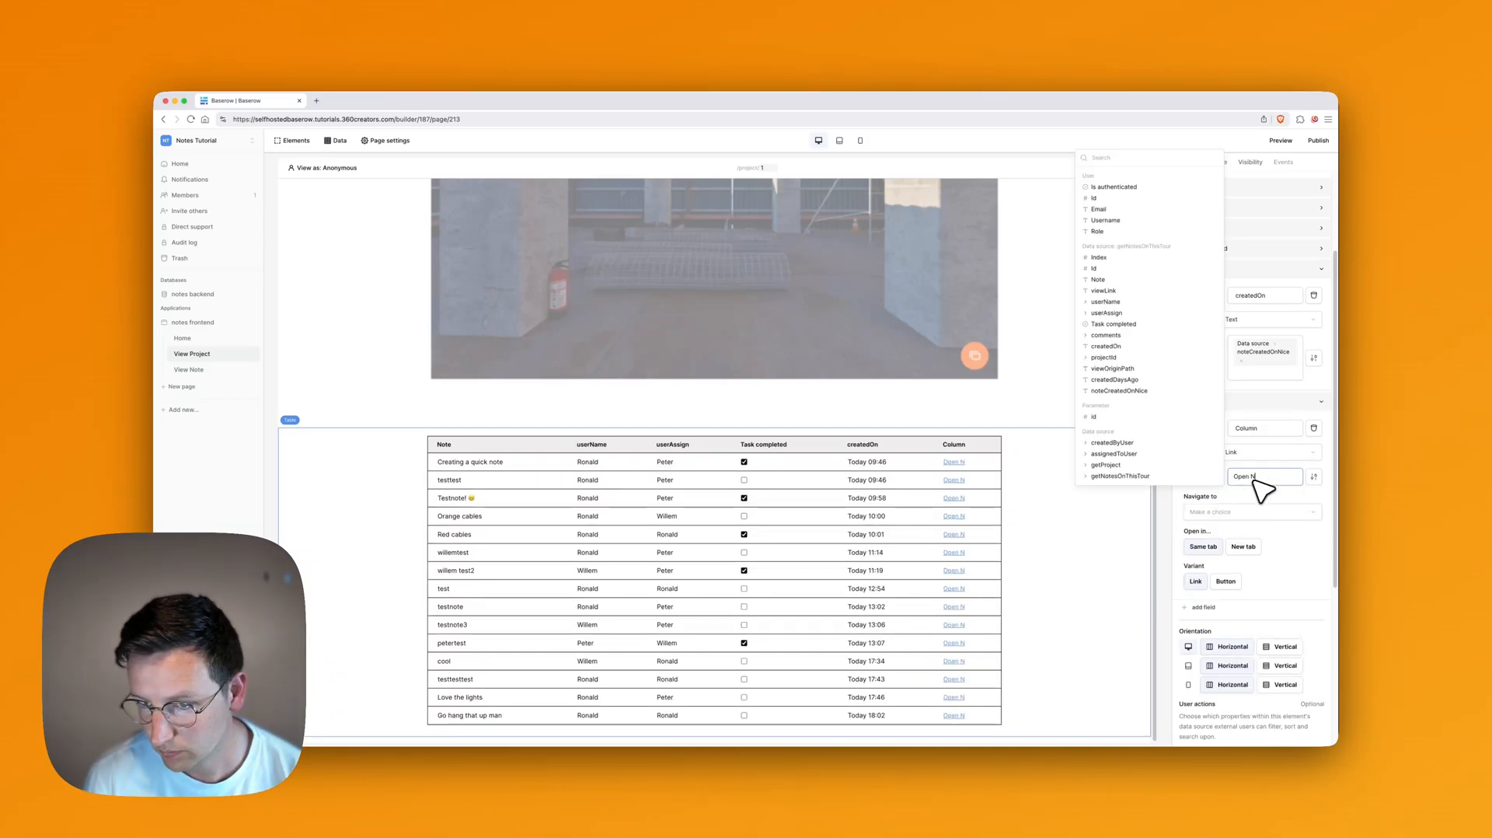
text(👉 Open Note)
key(alt+Left)
key(BackSpace)
scroll(1262, 475, down, 1)
Step: Point the link to the View Note page, passing each row's Id as the id
click(1247, 506)
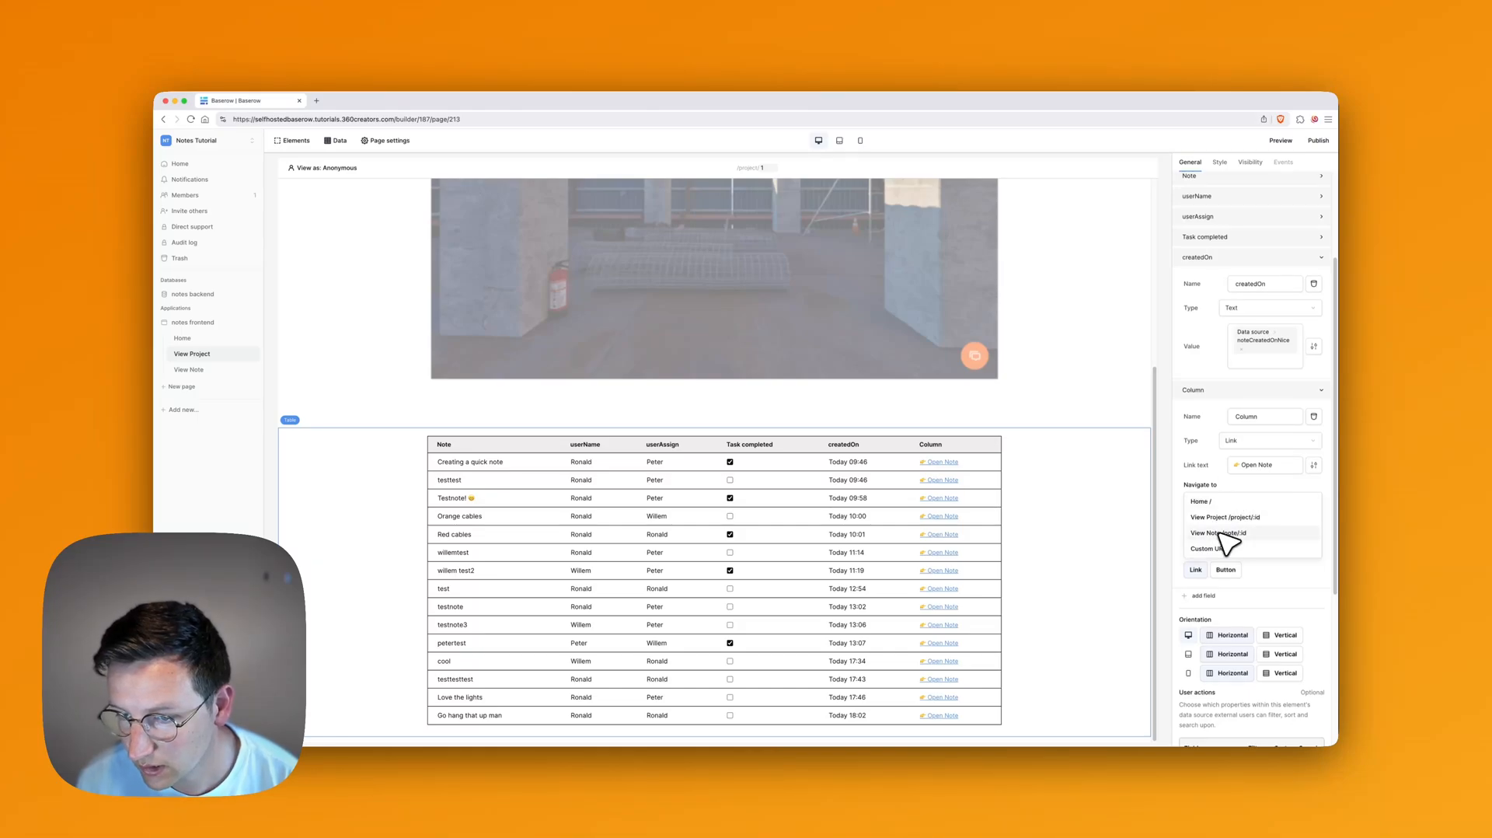
click(1220, 534)
click(1252, 526)
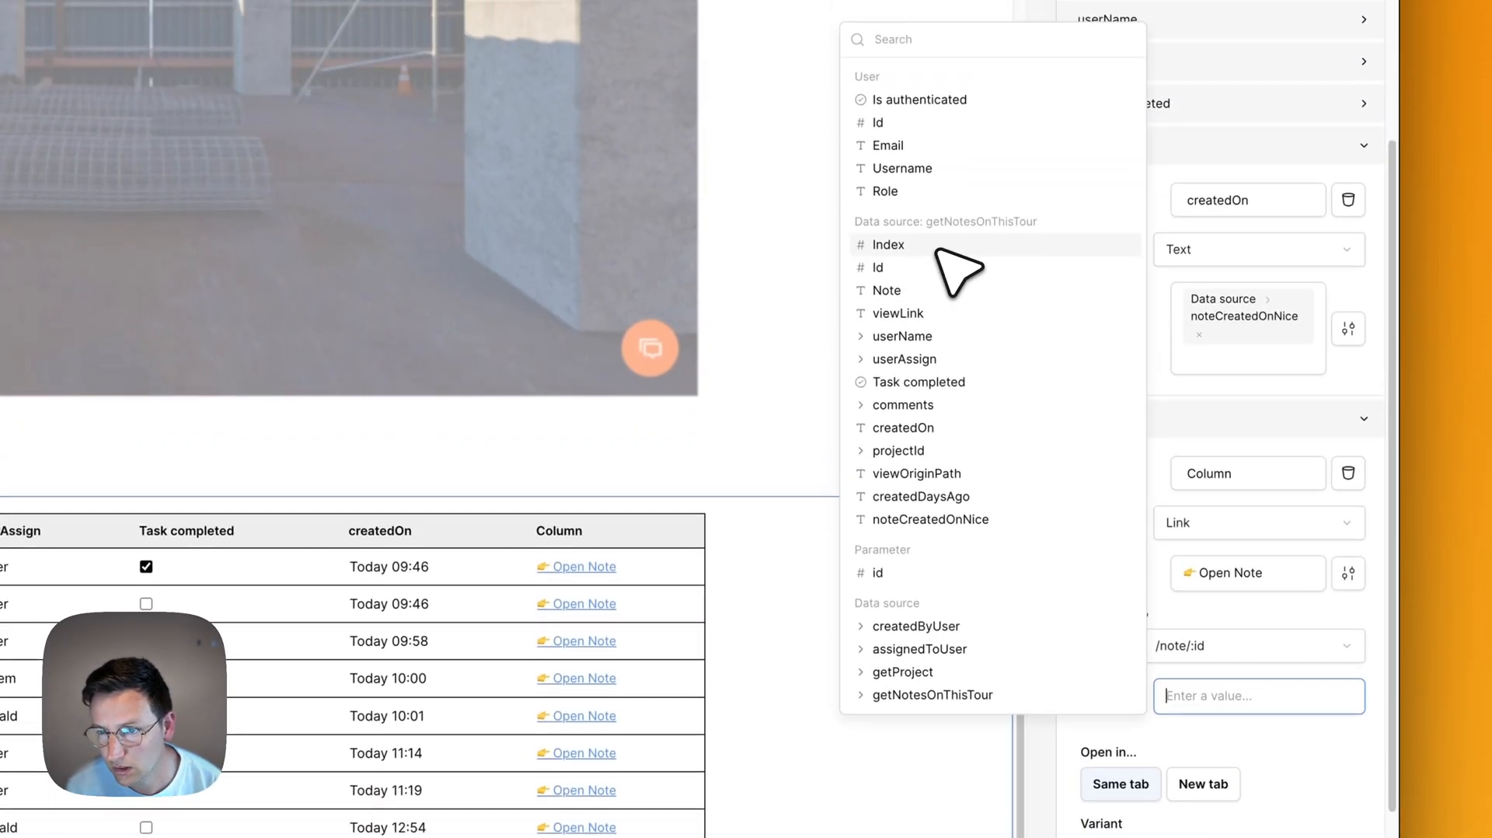
click(917, 218)
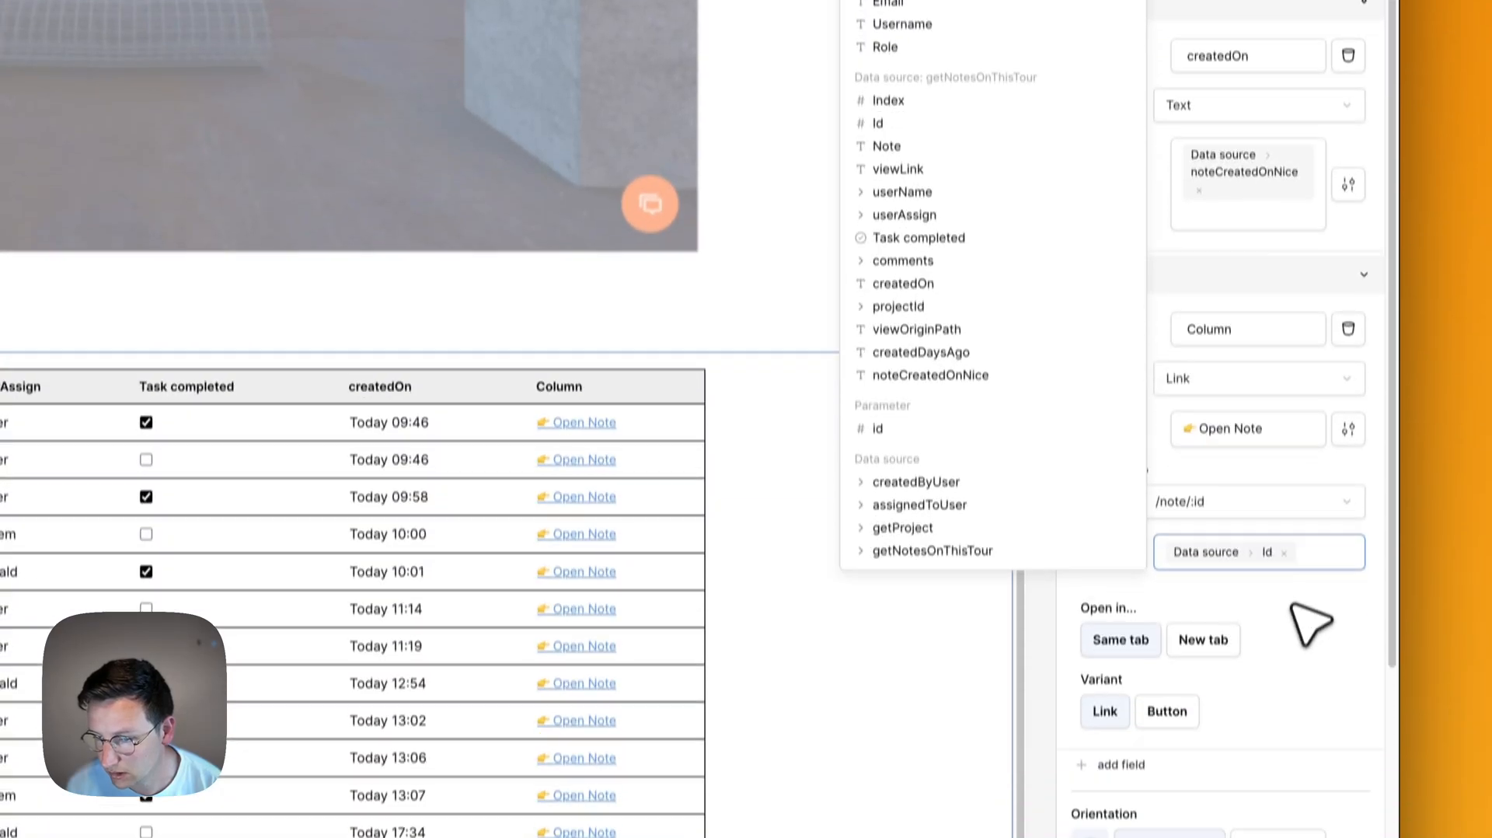
click(1283, 748)
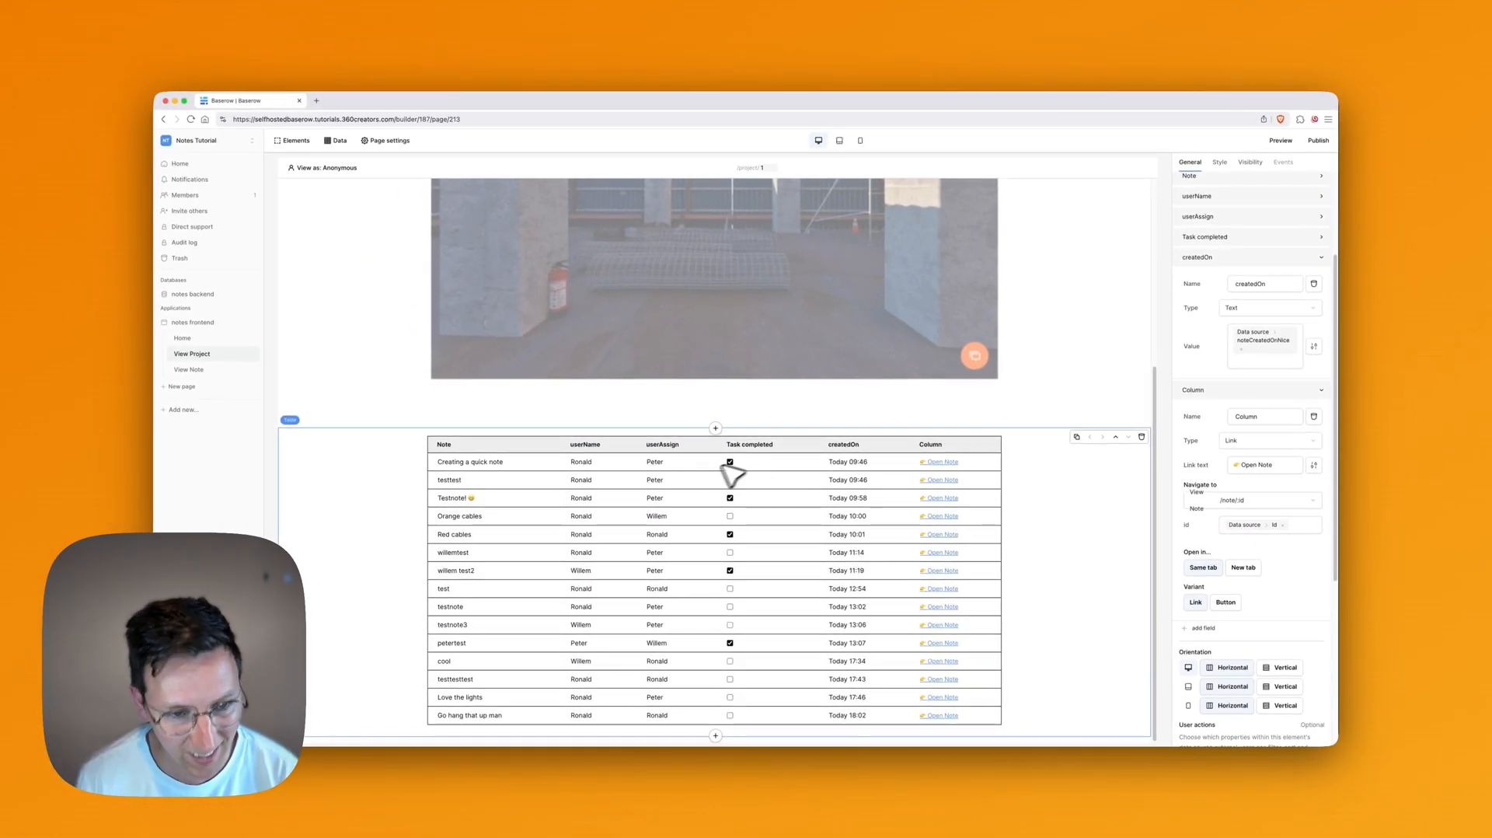
click(716, 428)
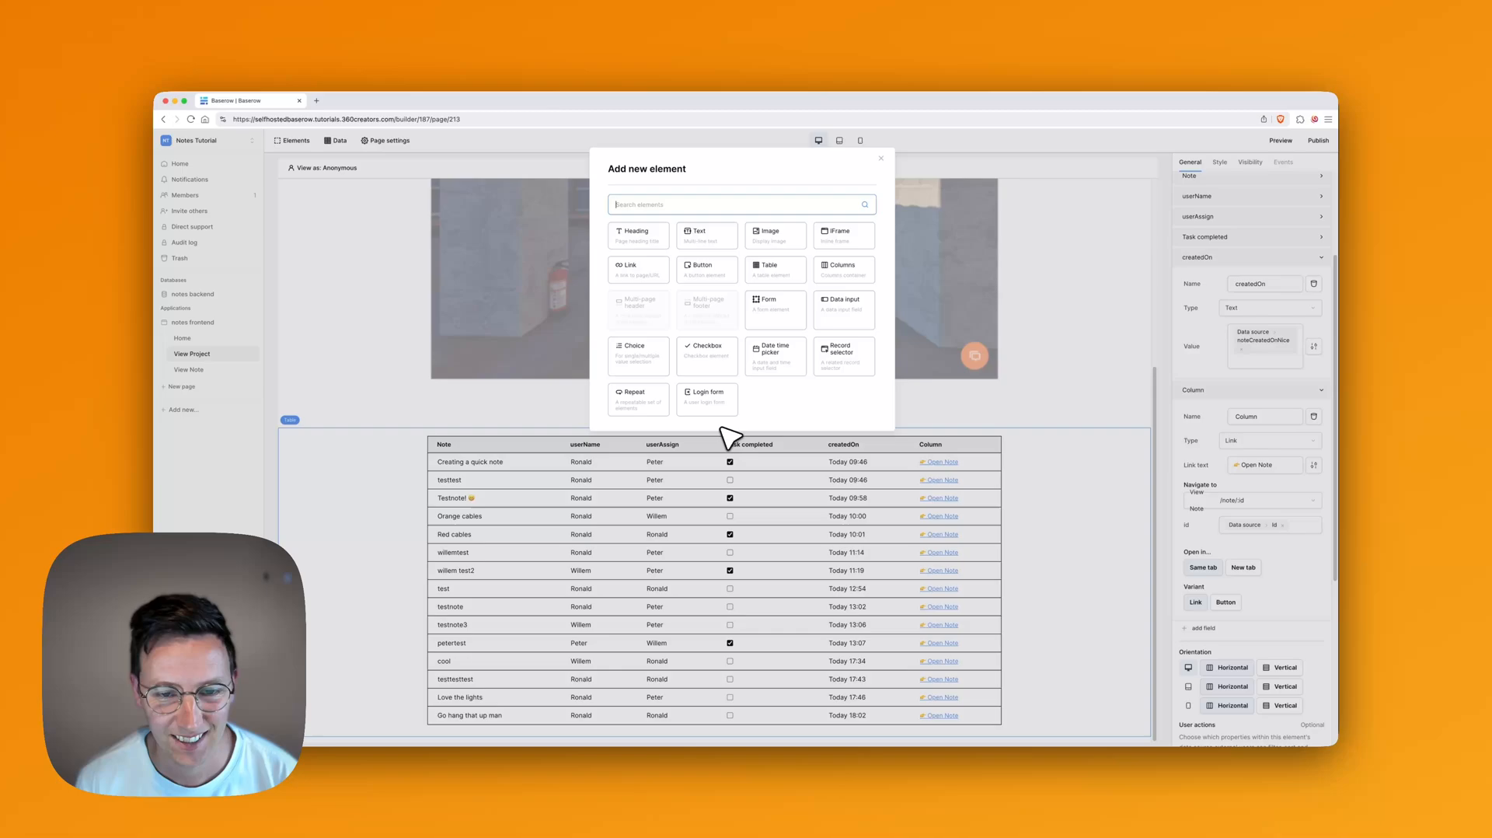
Step: Add a Heading 2 reading 'Created by' plus the current user's username above the notes table
click(650, 240)
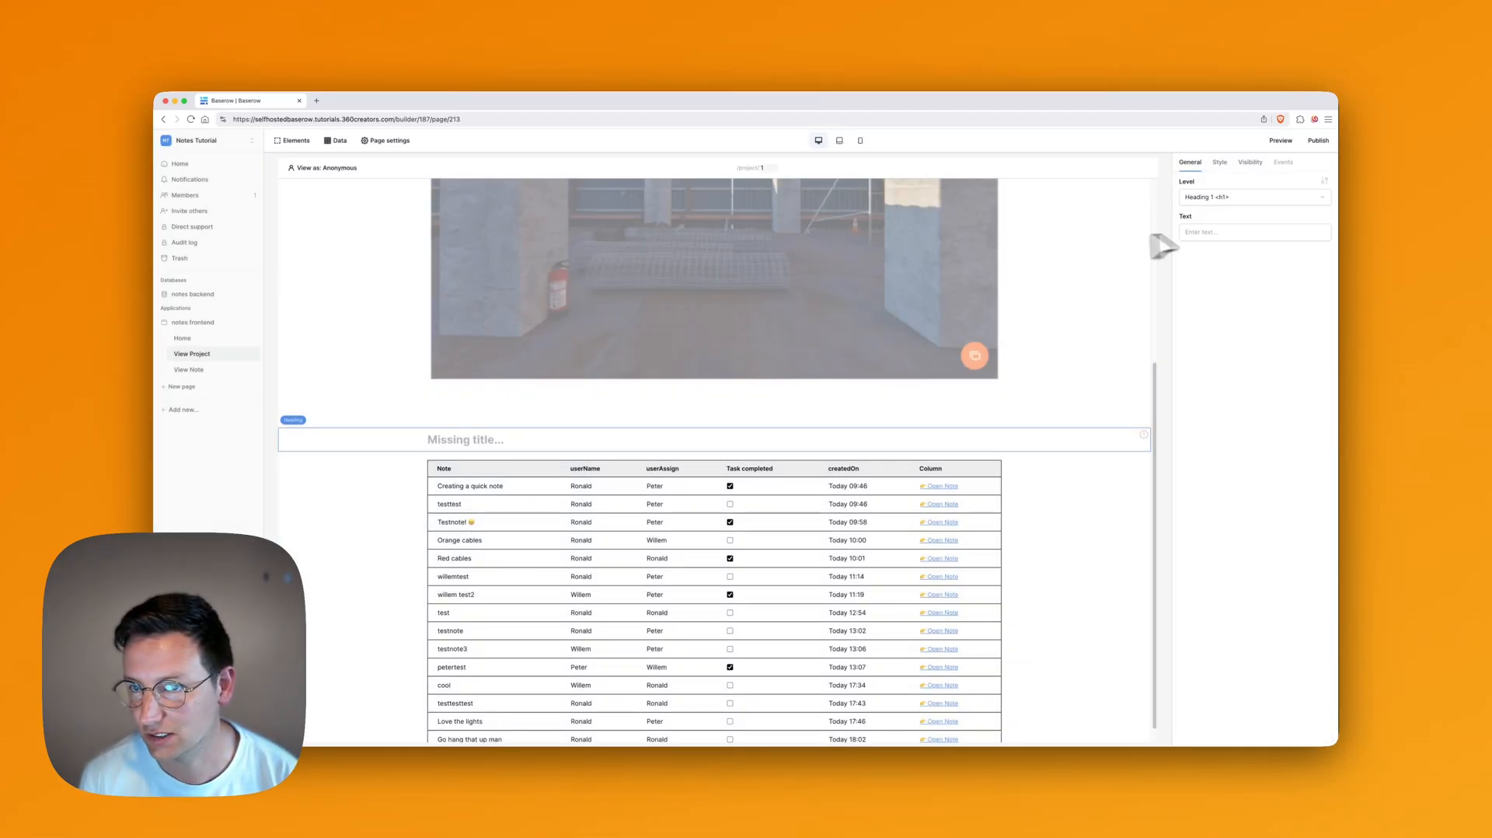
click(1207, 232)
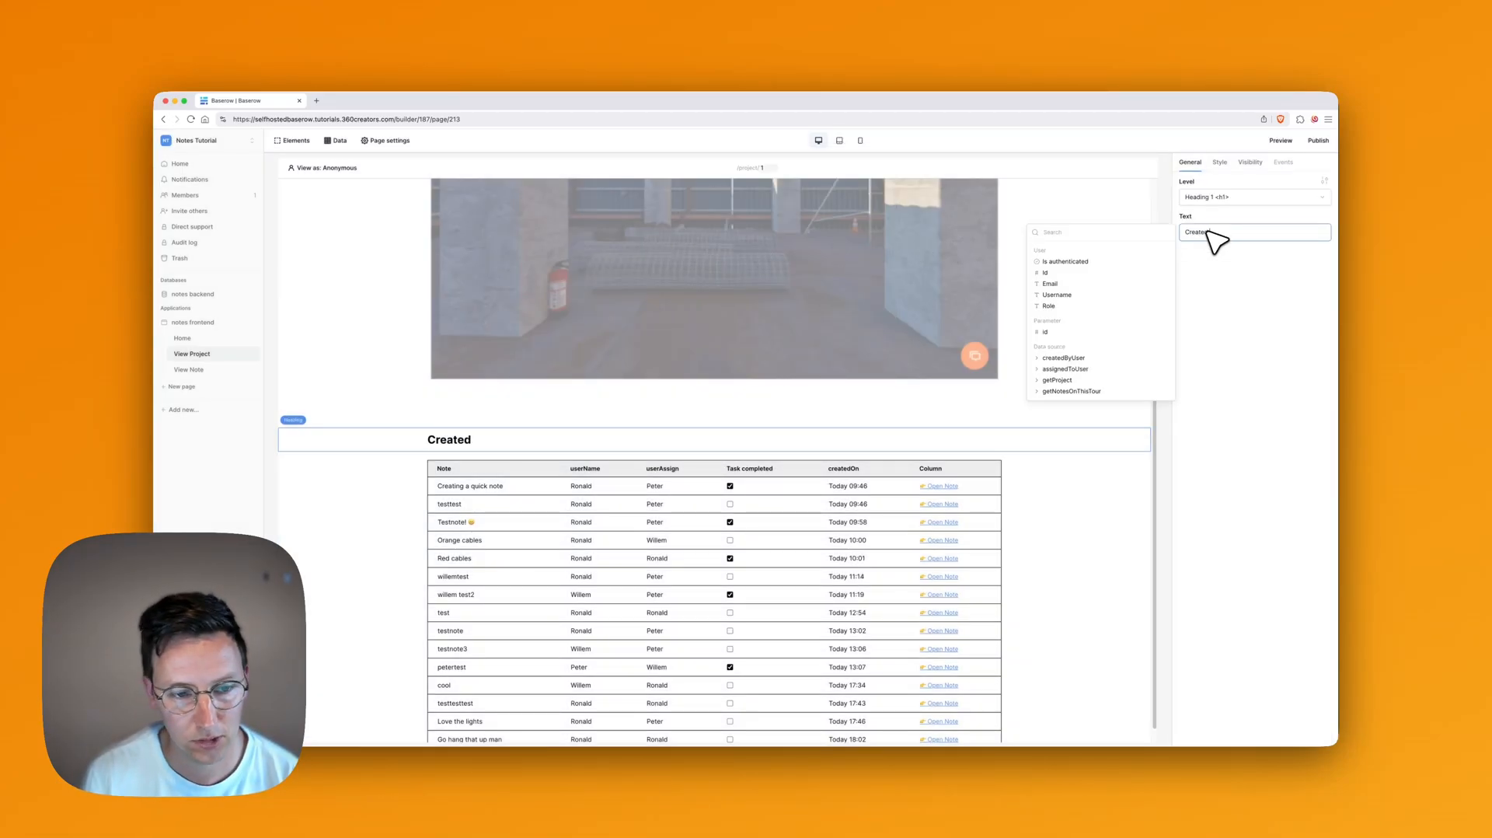
click(1104, 295)
click(1233, 320)
click(1236, 198)
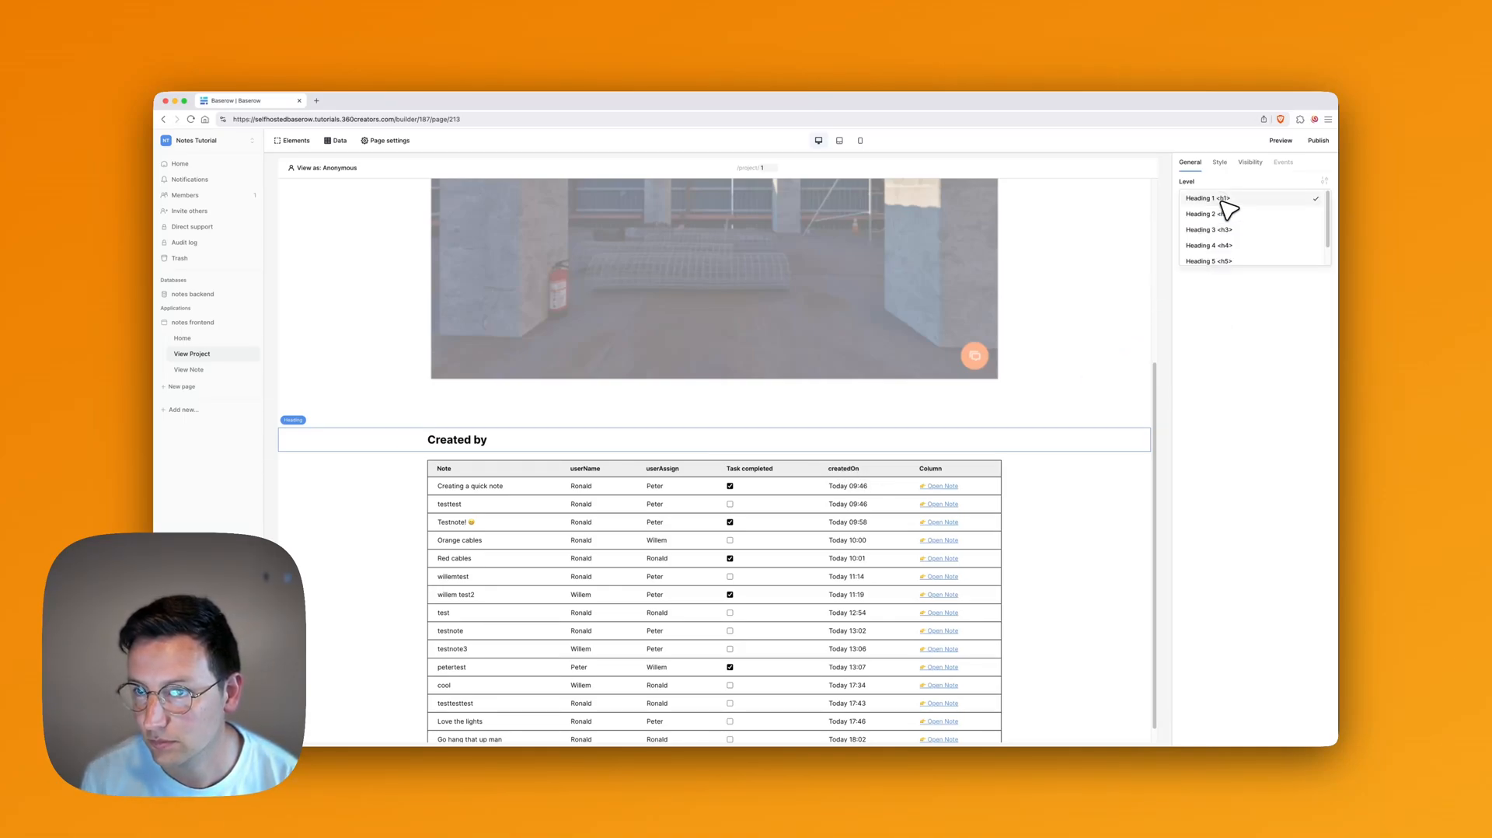
click(1233, 226)
Step: Reselect the Created by heading and preview the page as a table user
scroll(836, 385, up, 4)
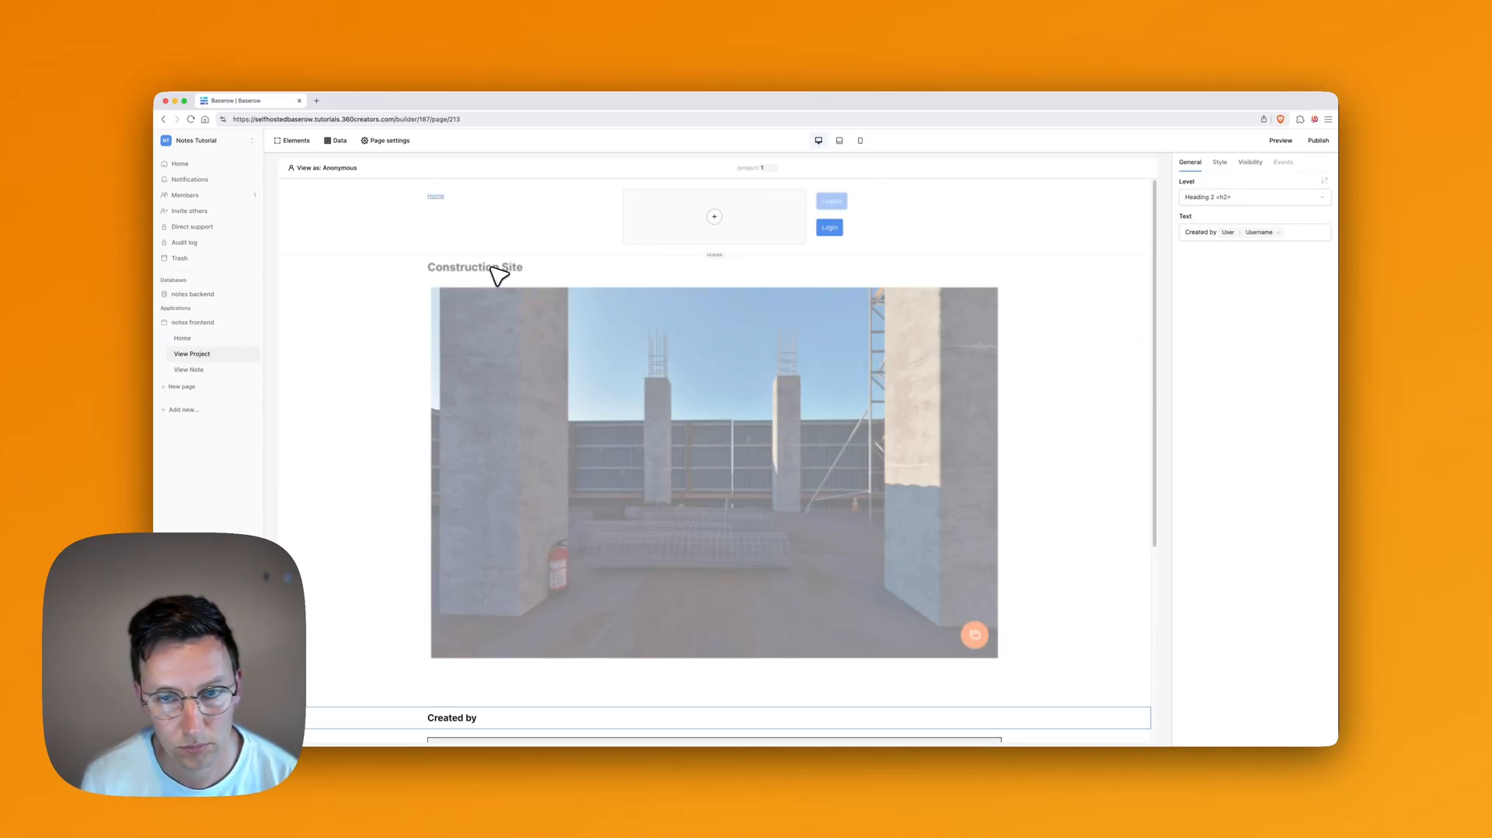
click(506, 282)
scroll(639, 371, down, 5)
click(528, 426)
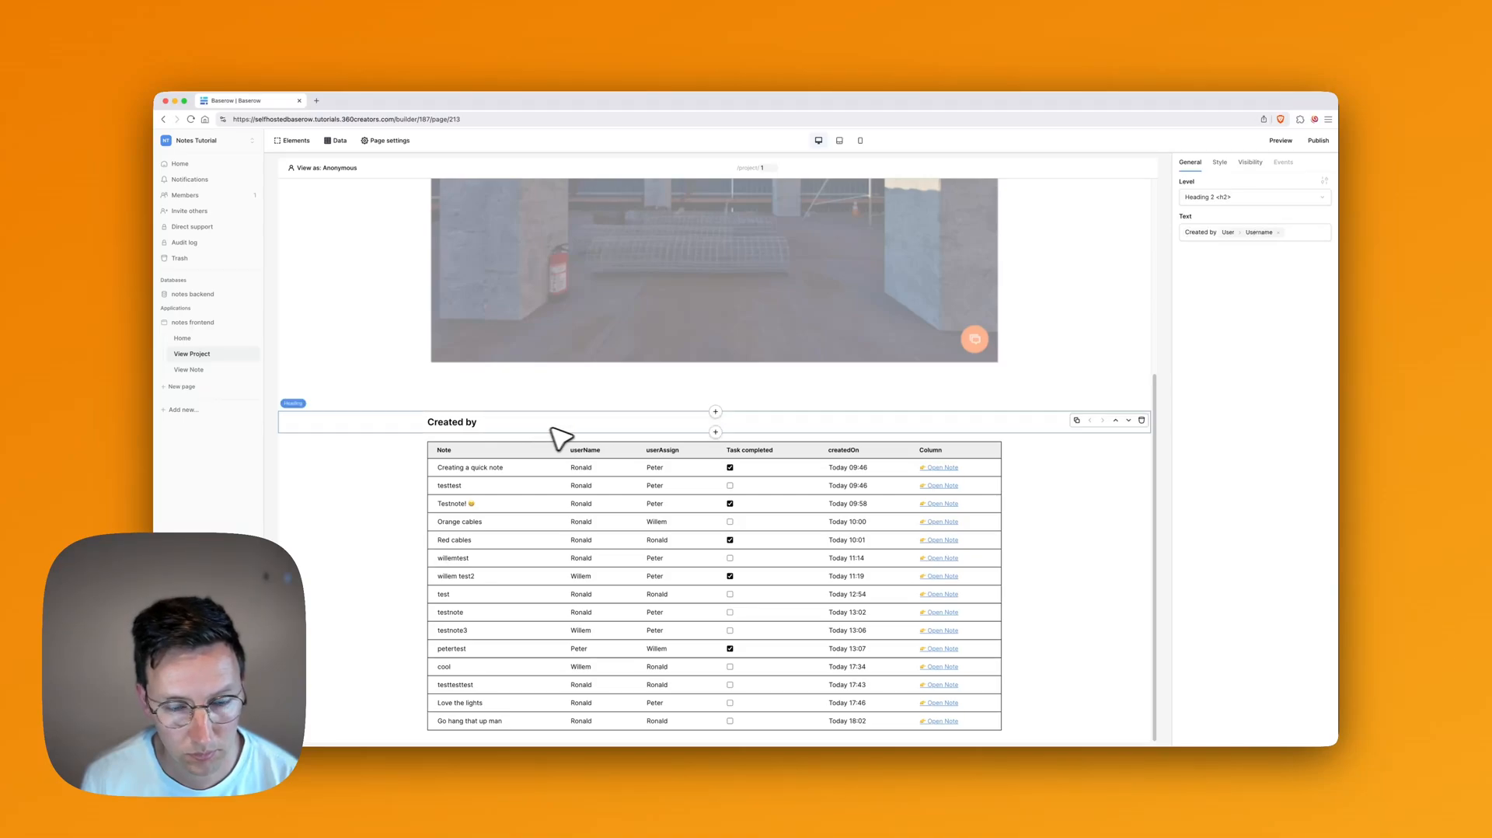
click(336, 170)
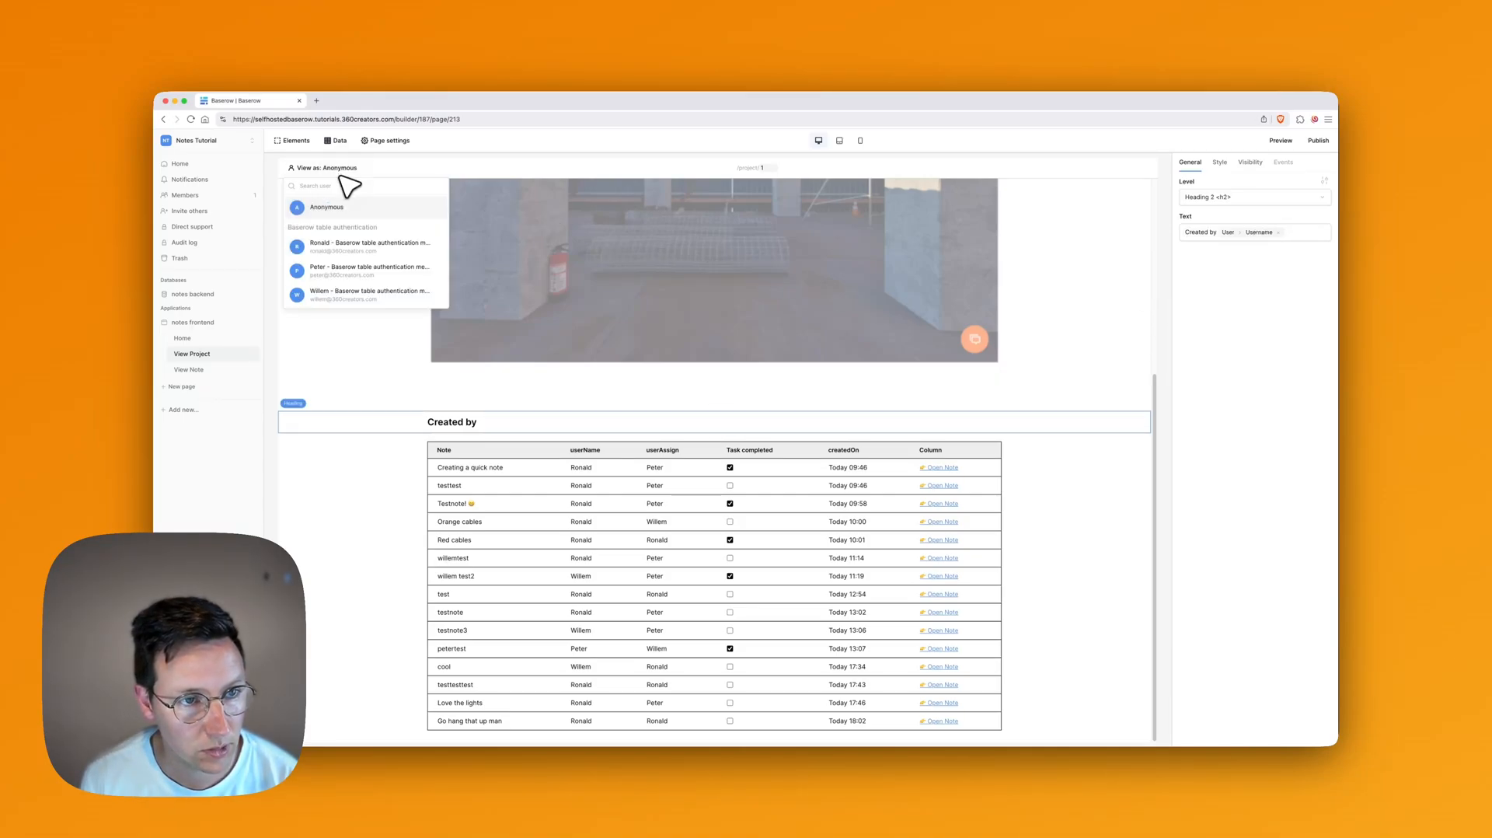
click(342, 248)
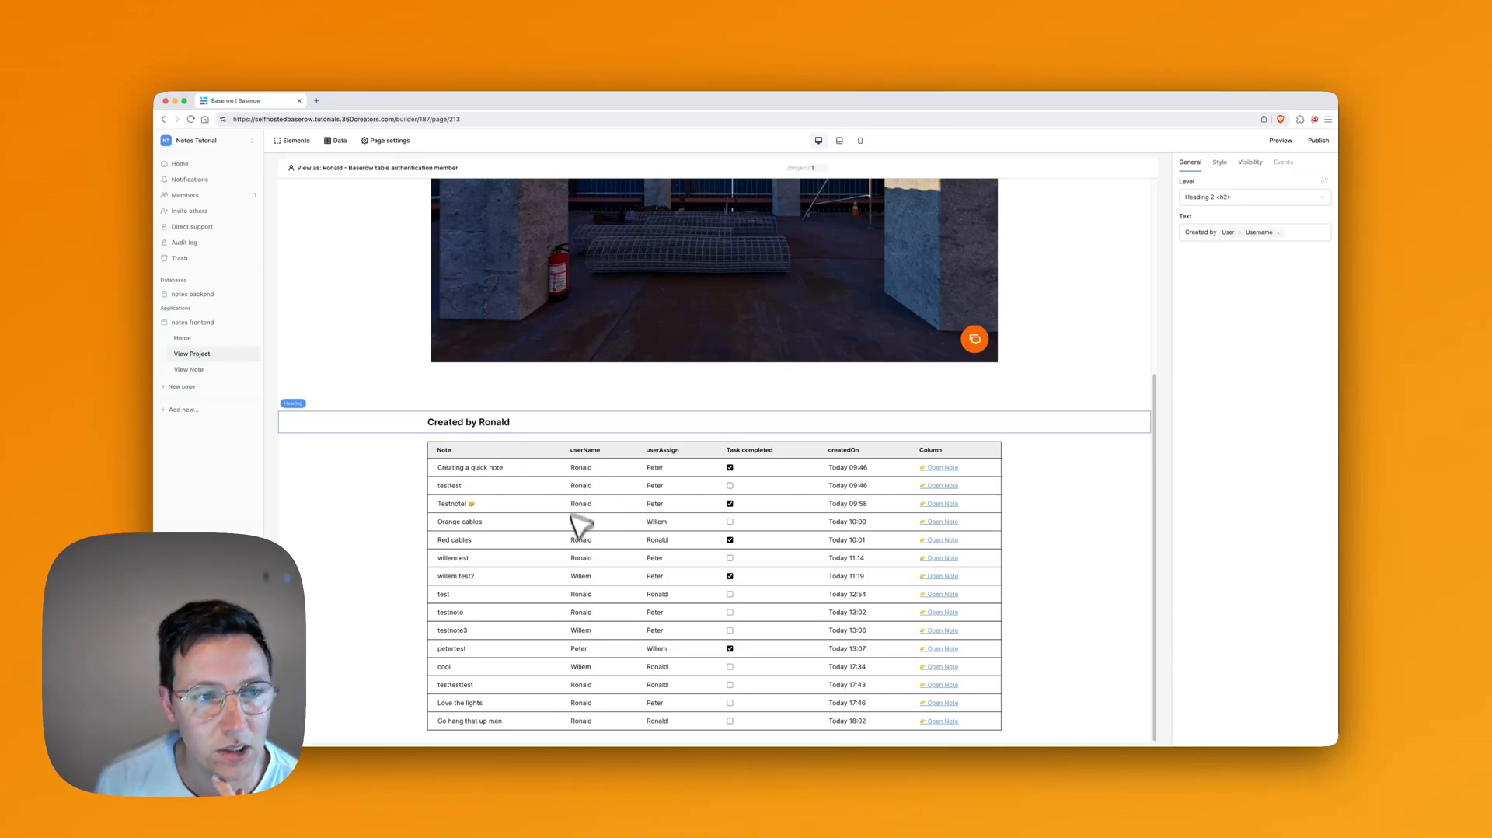
click(340, 142)
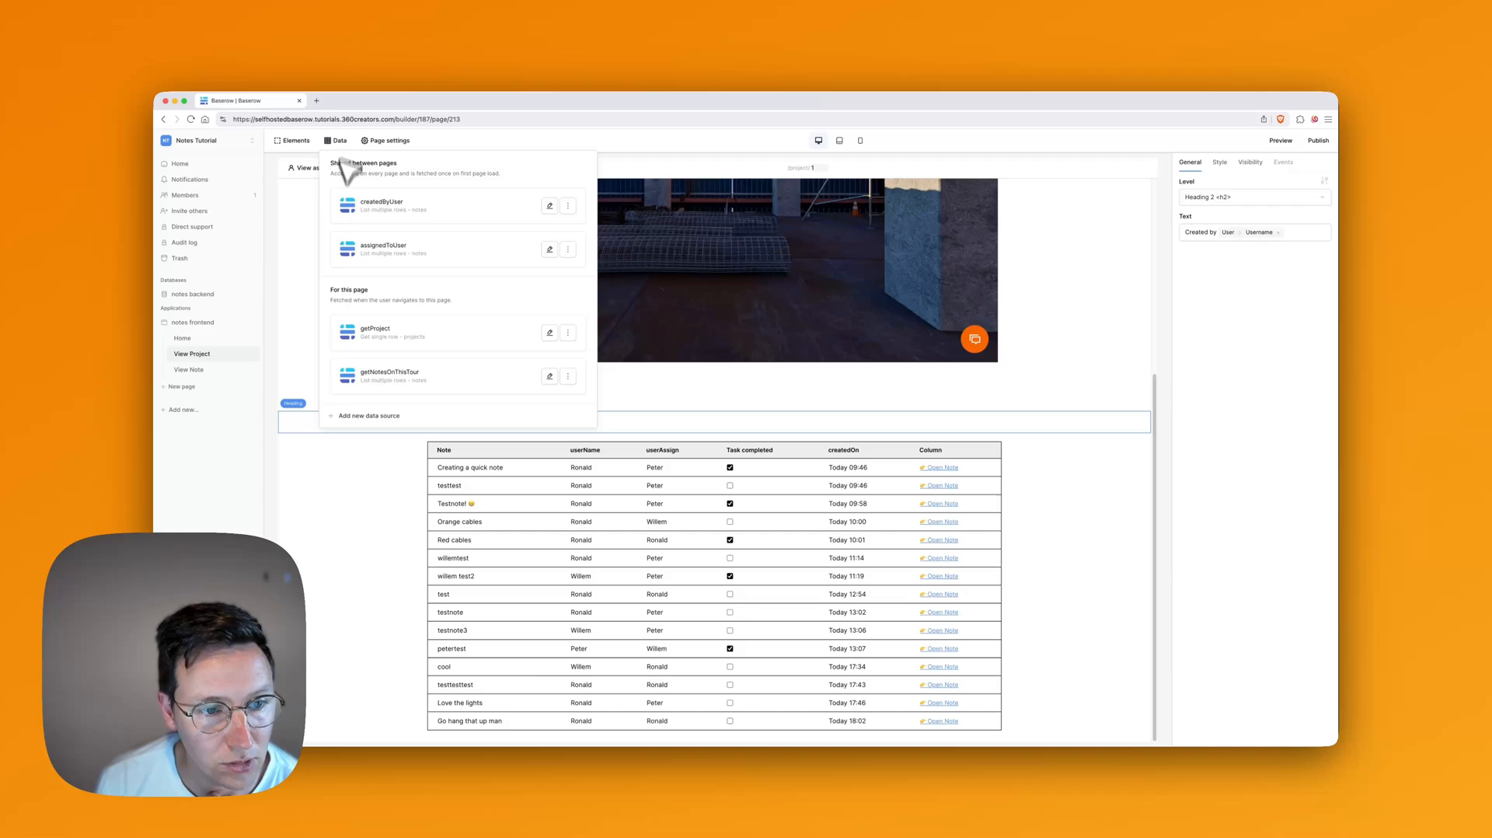
Step: Review the getProject data source's filter, keeping projectId as the filter field
click(398, 333)
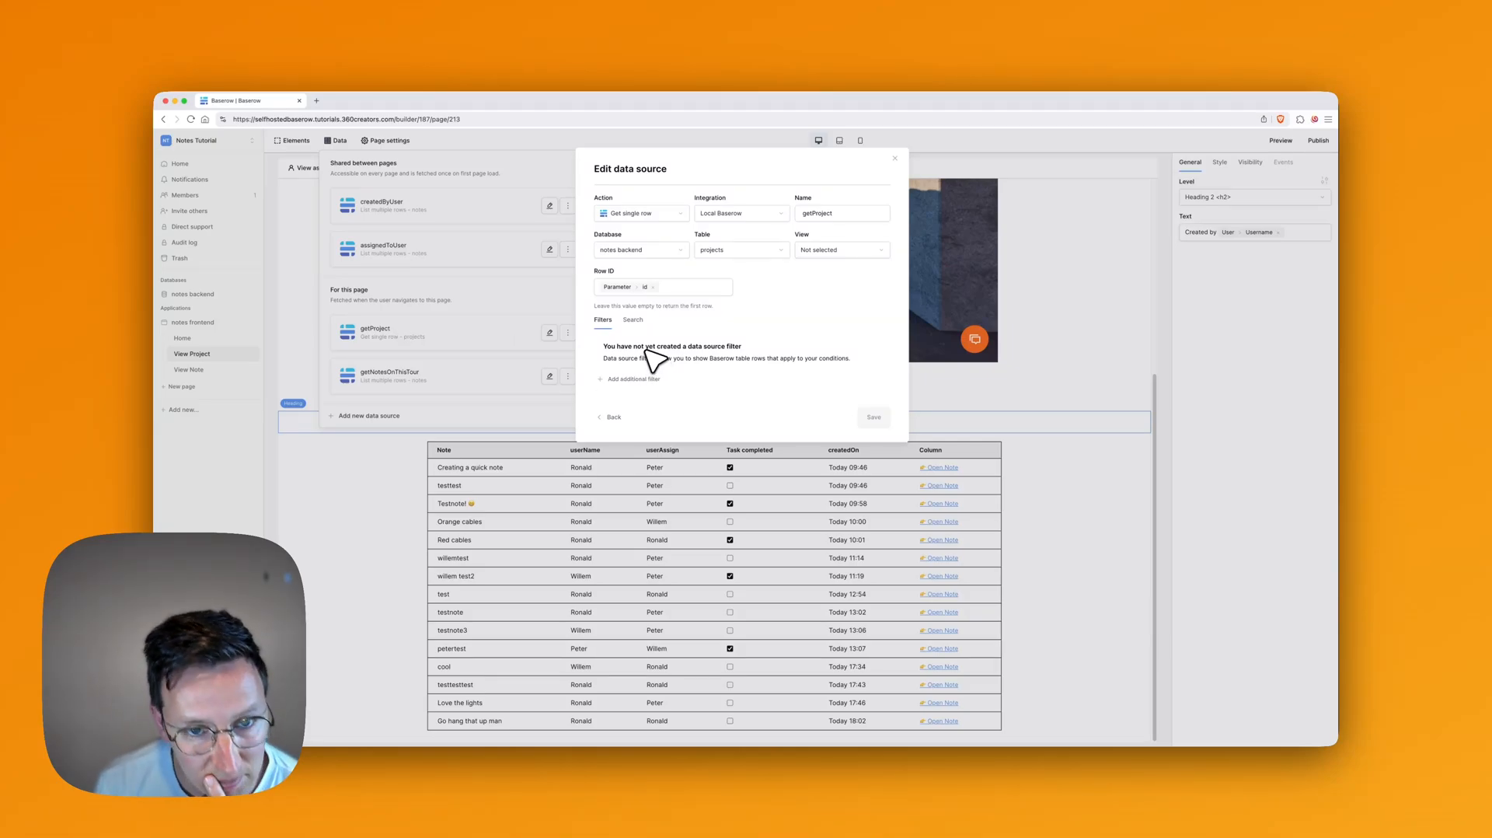
click(654, 381)
click(670, 345)
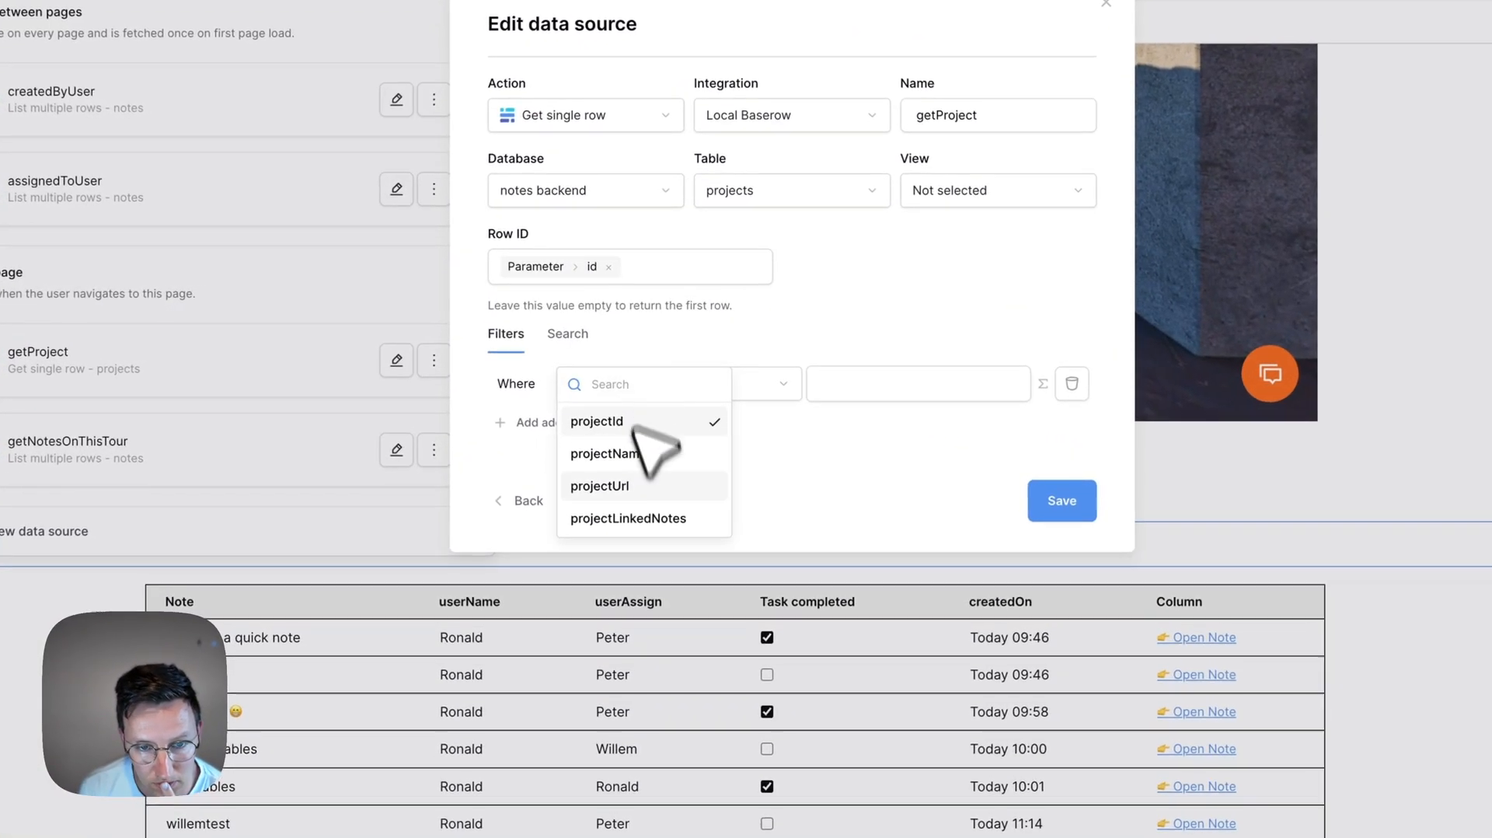
click(849, 523)
click(654, 388)
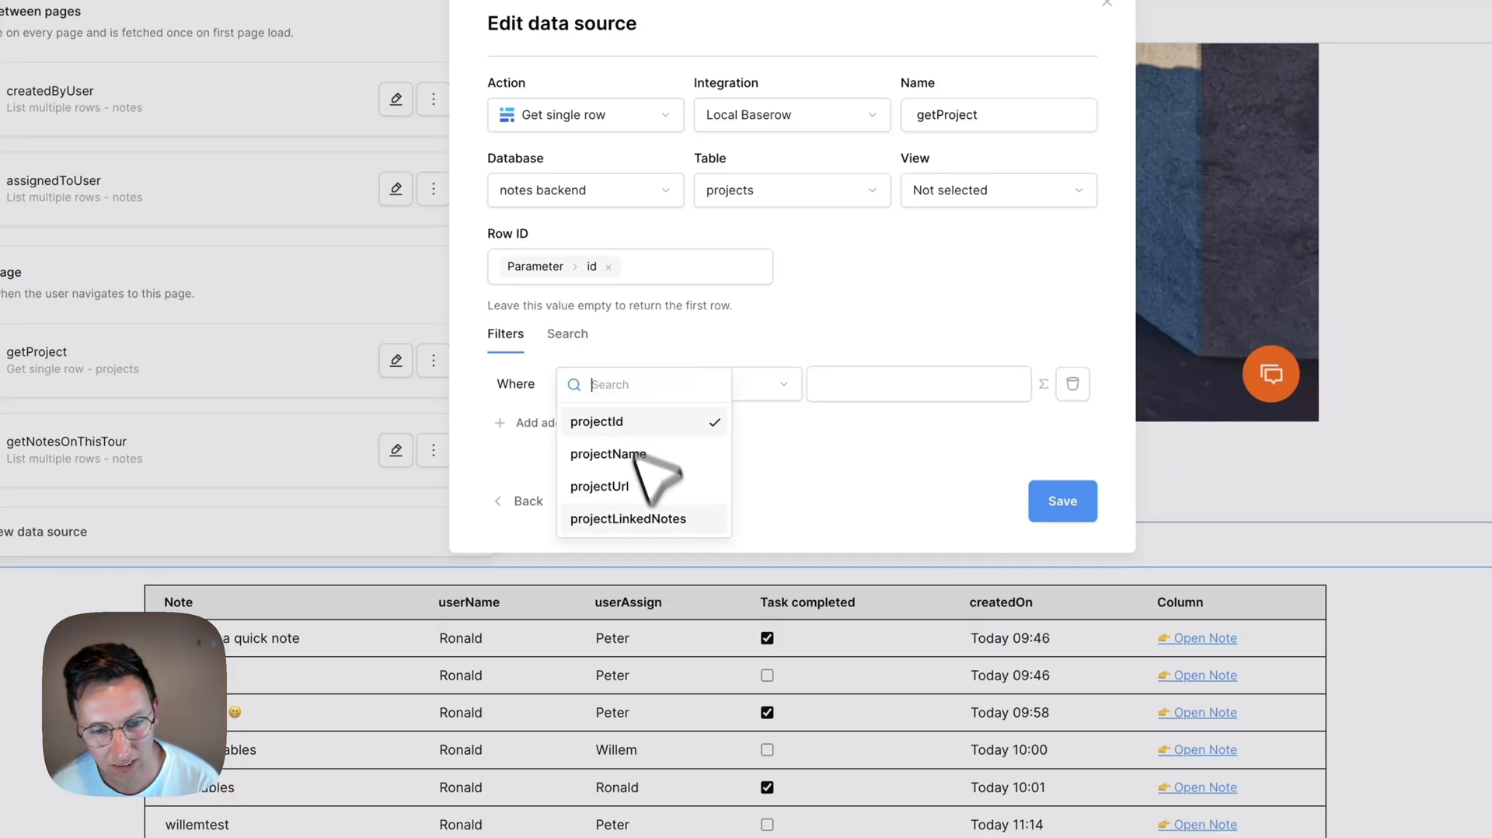
click(838, 487)
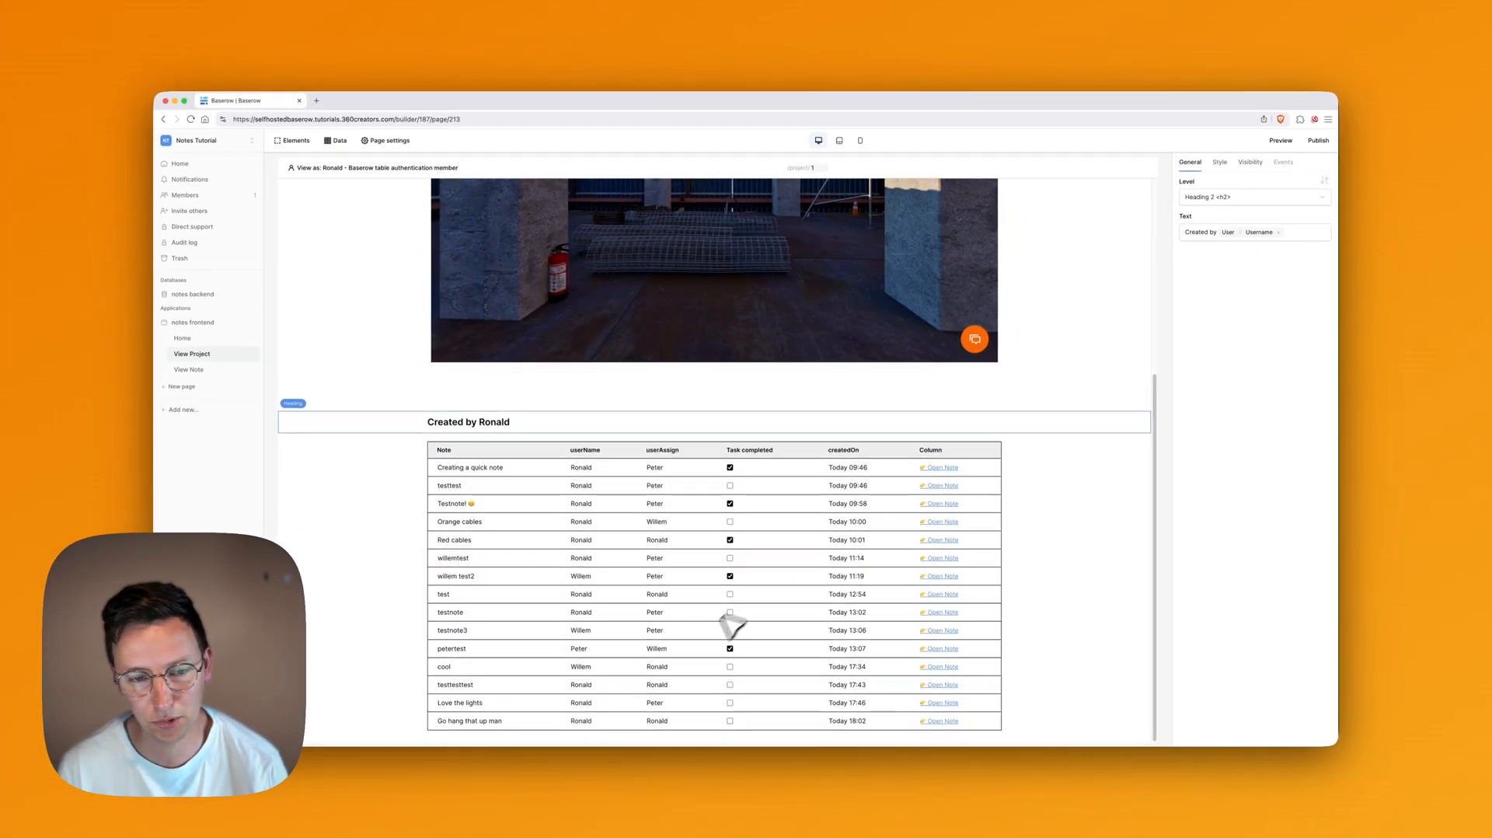
Step: Add a notes filter where userName contains the current user's Username, and save it
click(596, 480)
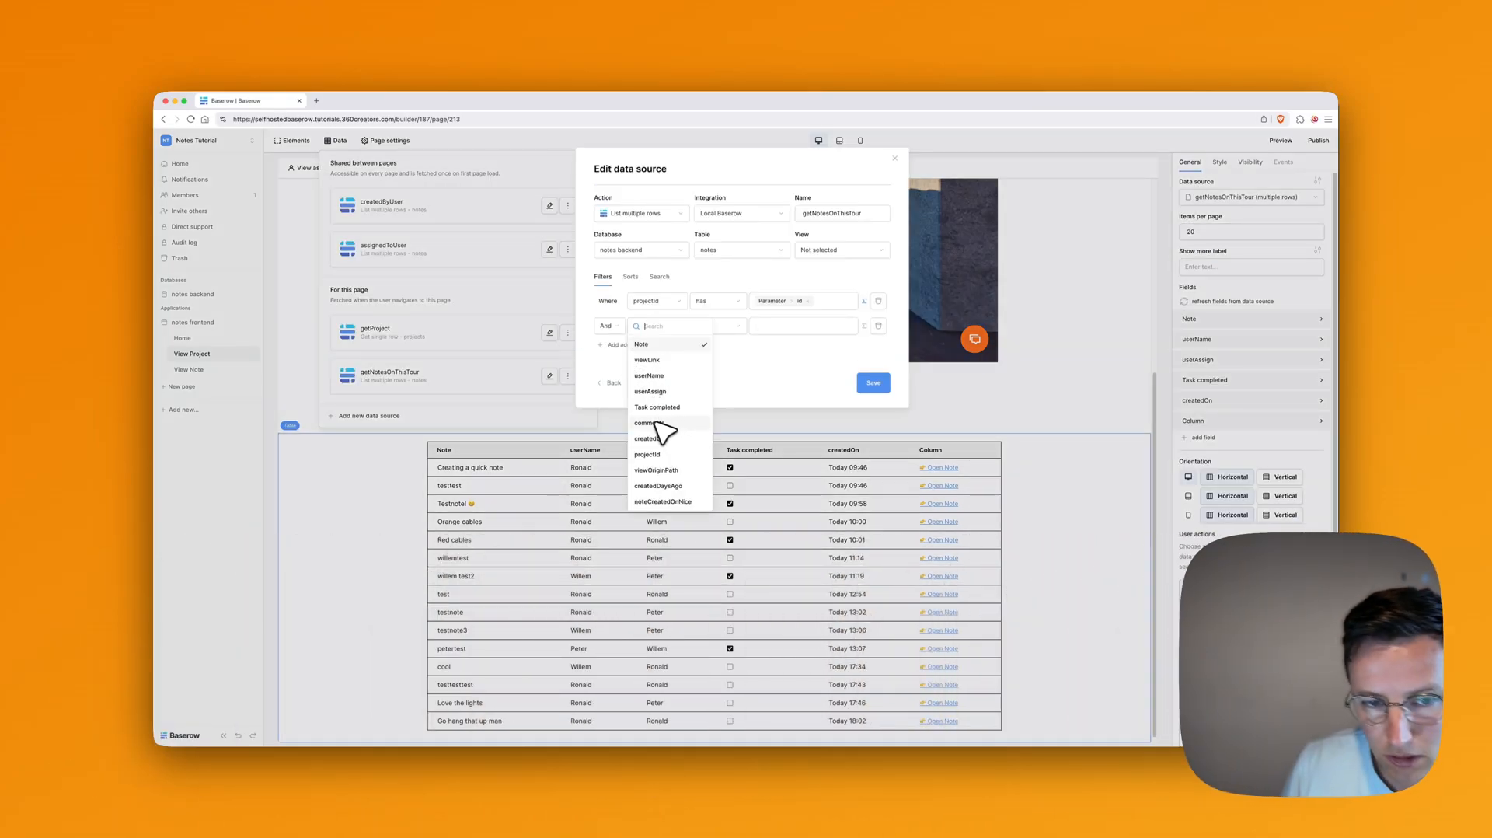
click(650, 376)
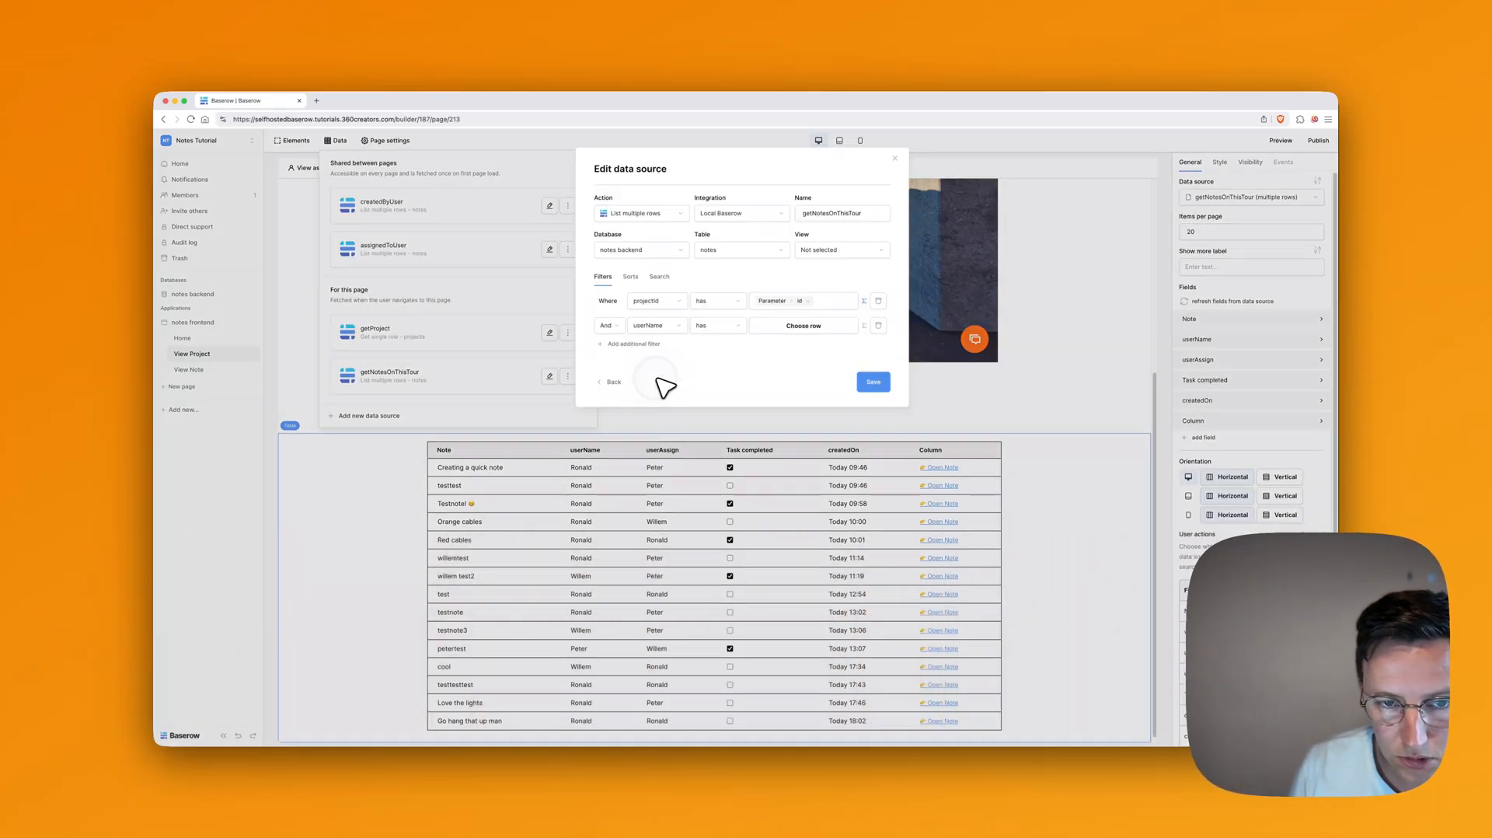
click(729, 327)
click(723, 375)
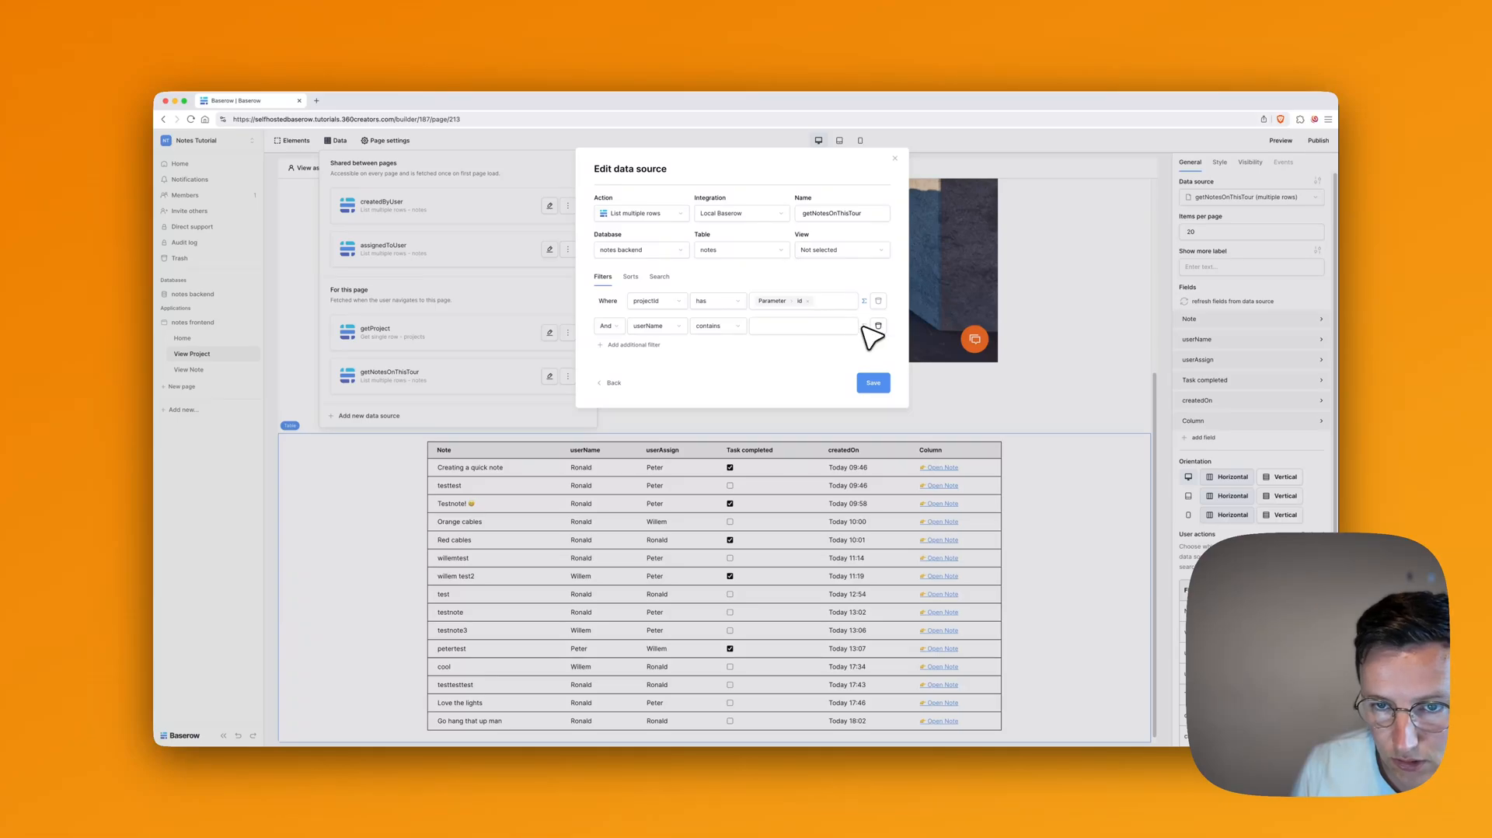
click(832, 329)
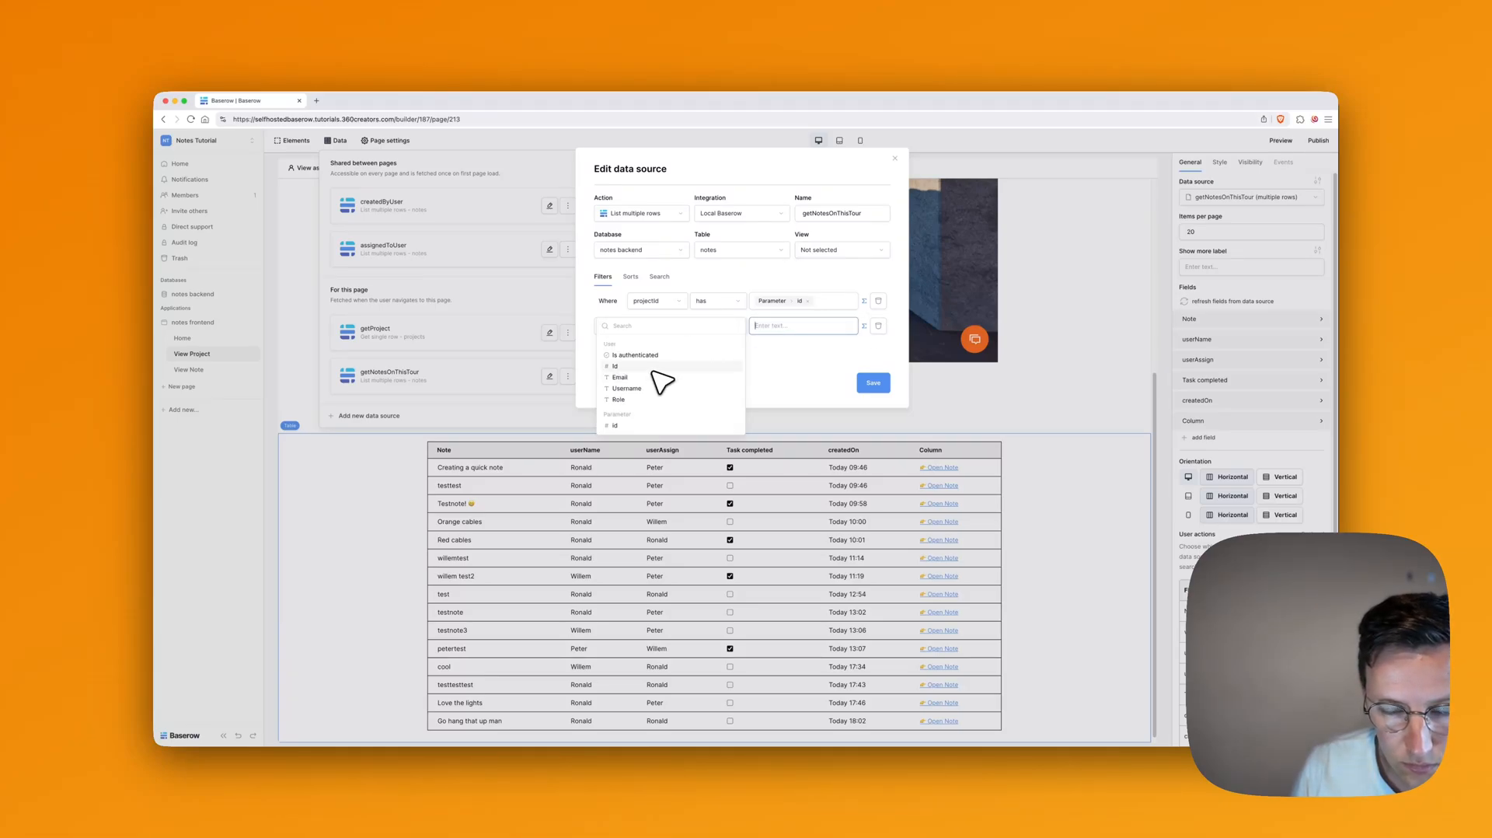
click(655, 387)
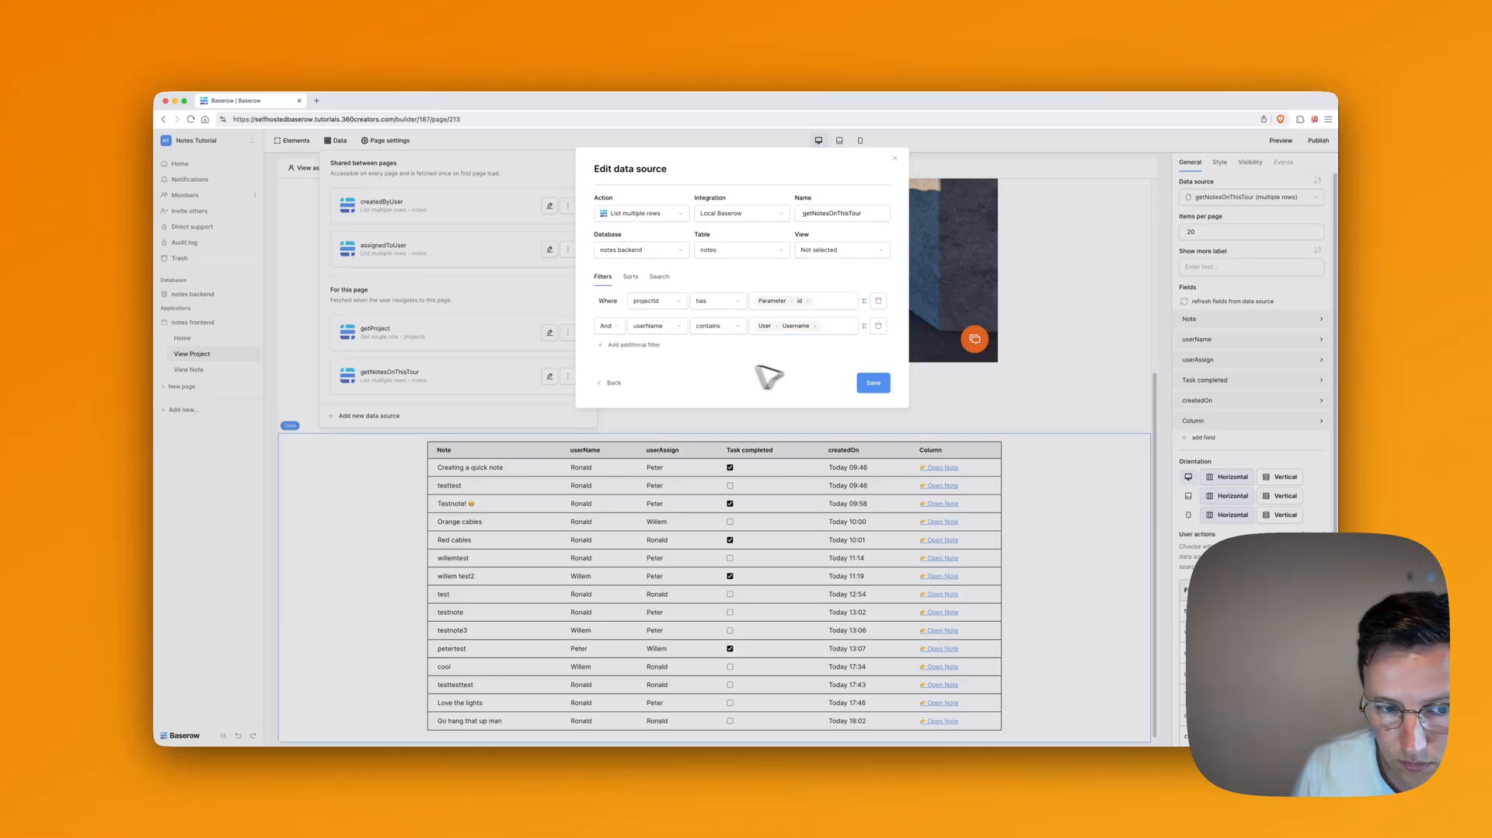
click(872, 385)
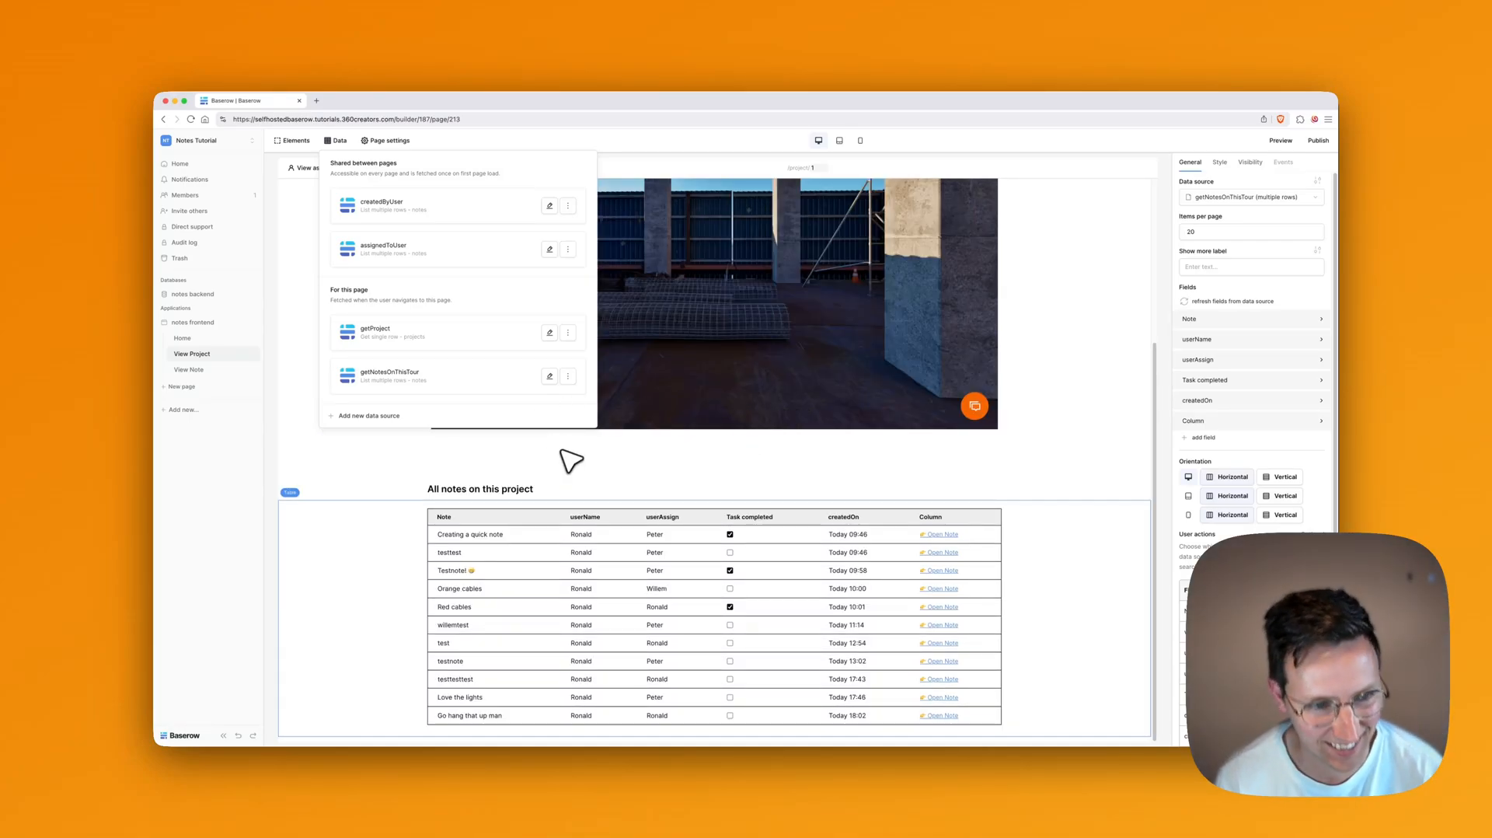
Step: Change the heading text to 'Notes created by' followed by the current user's username
click(501, 488)
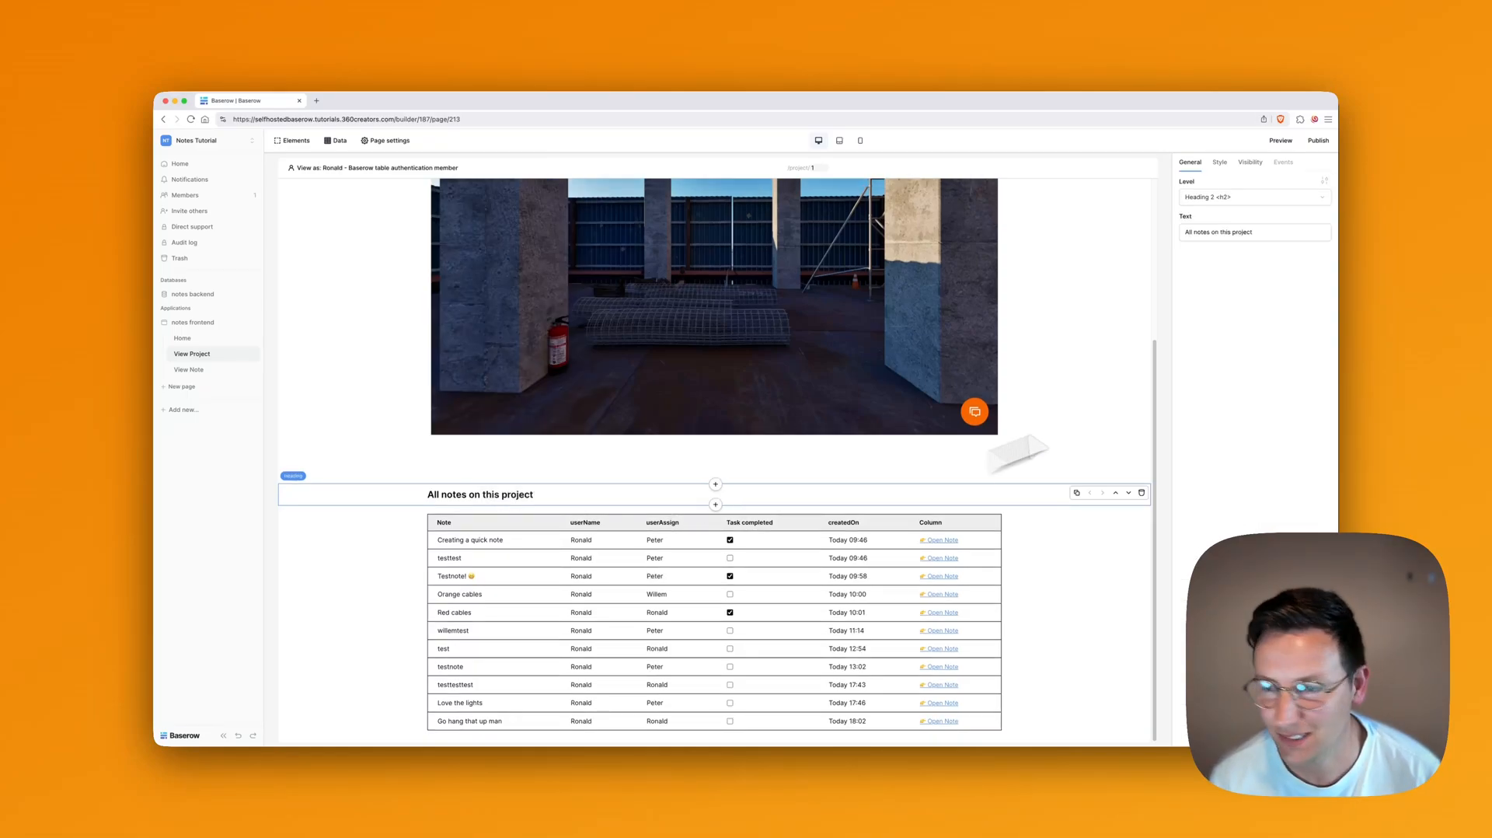
click(1270, 233)
key(super+a)
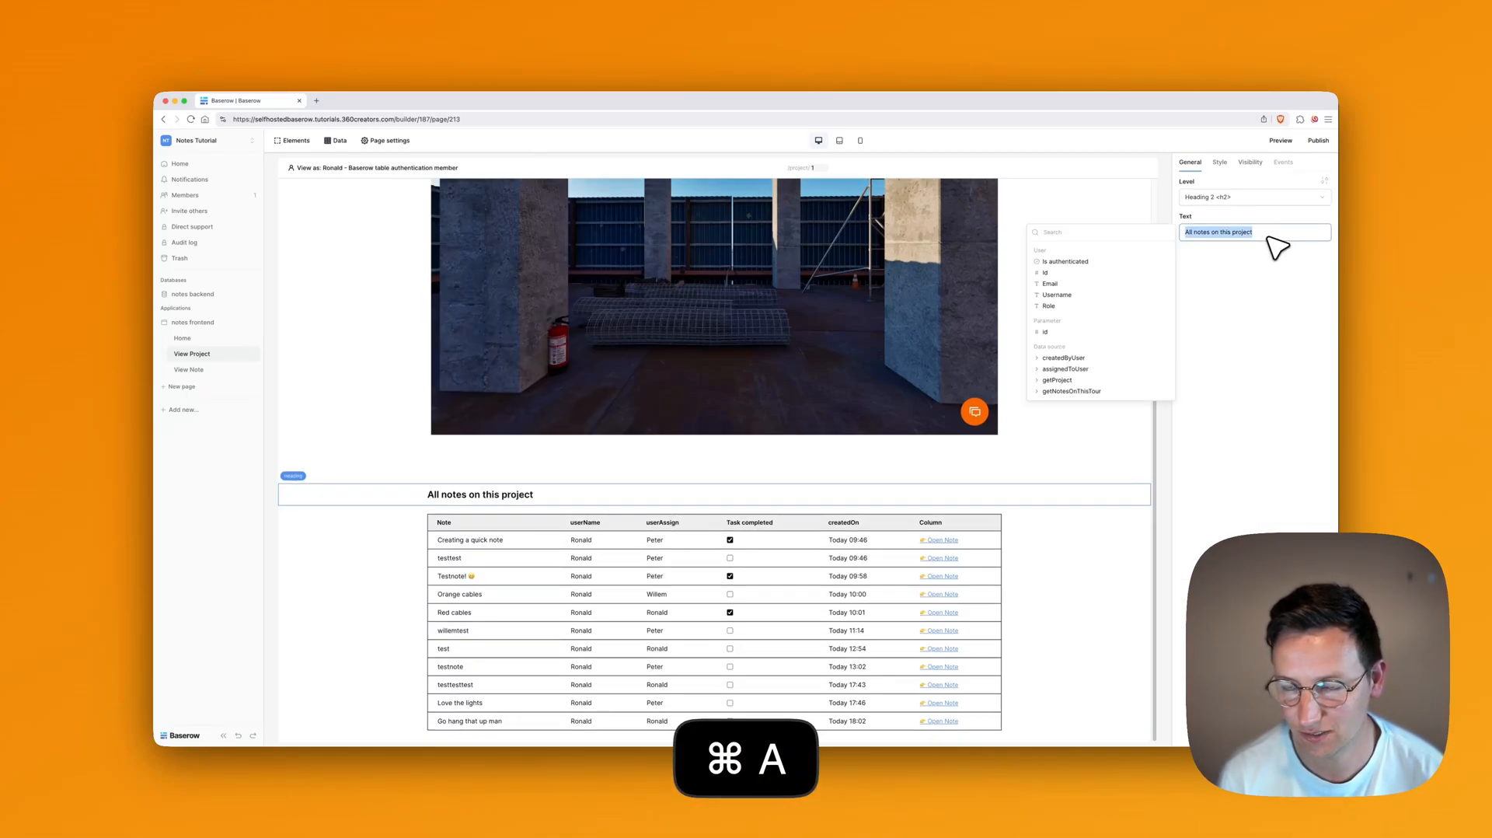
text(Notes create)
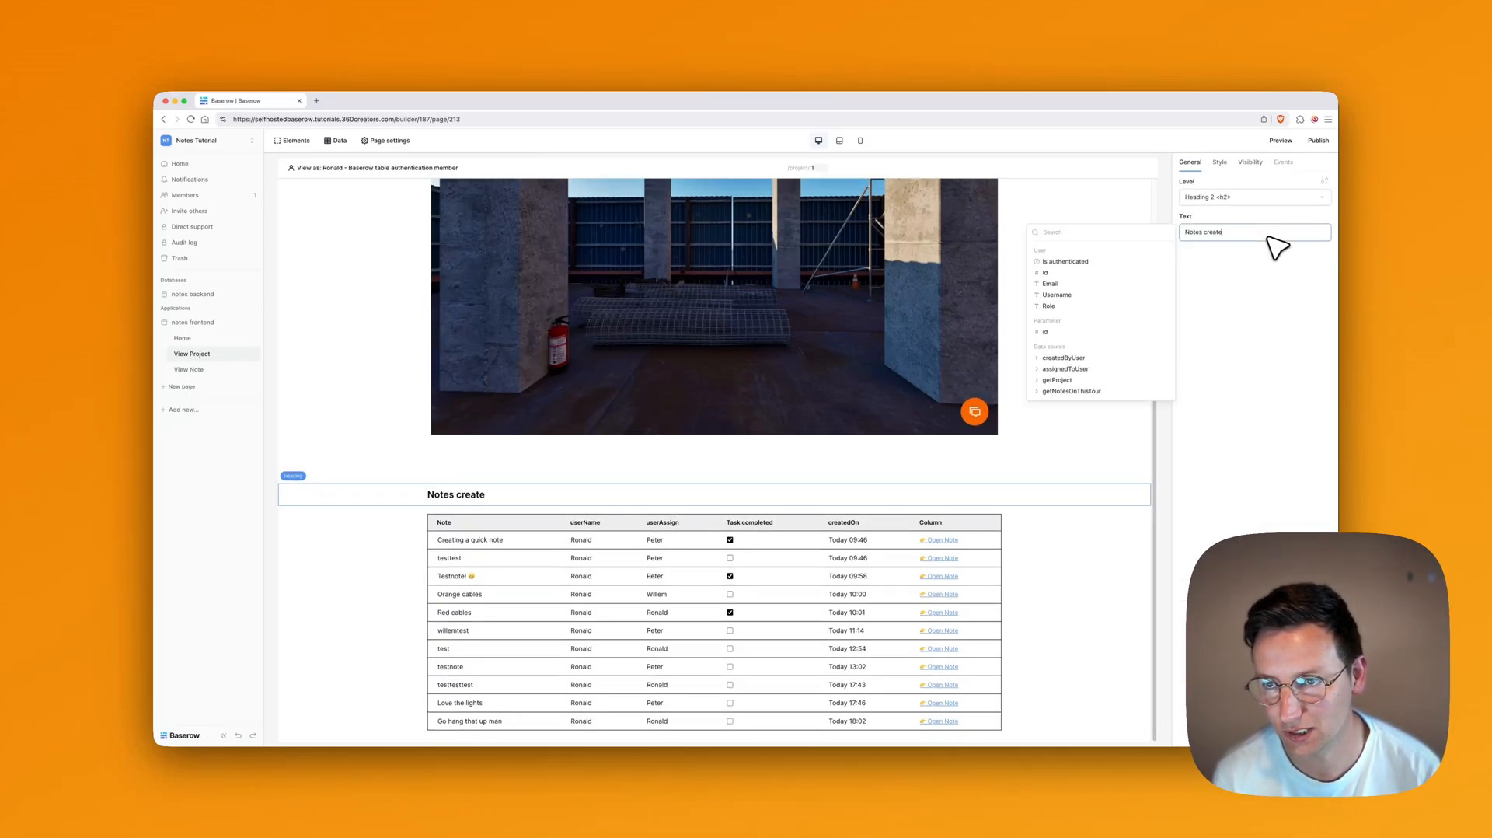
text(d by)
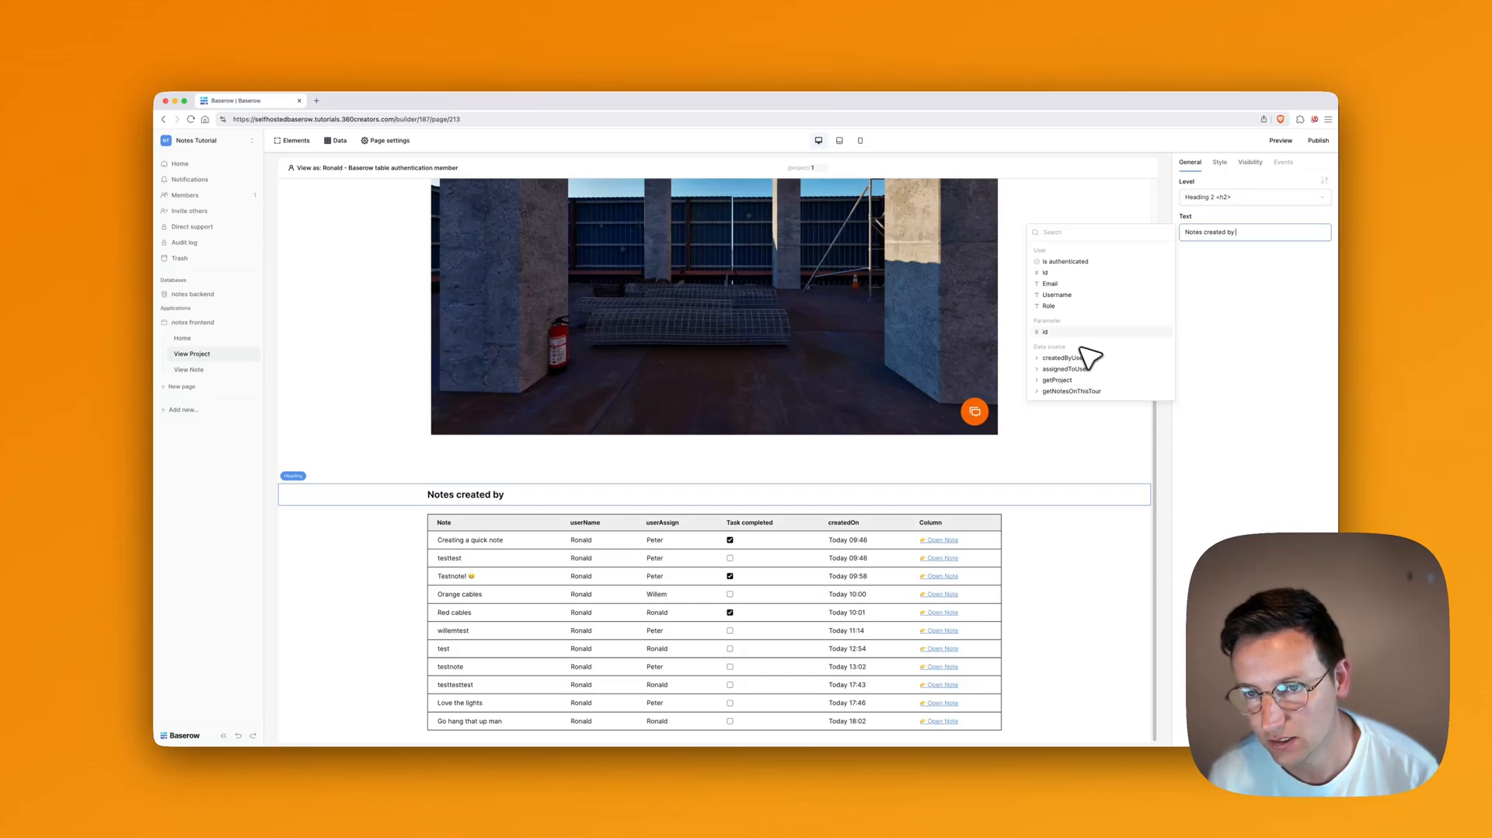
click(1058, 295)
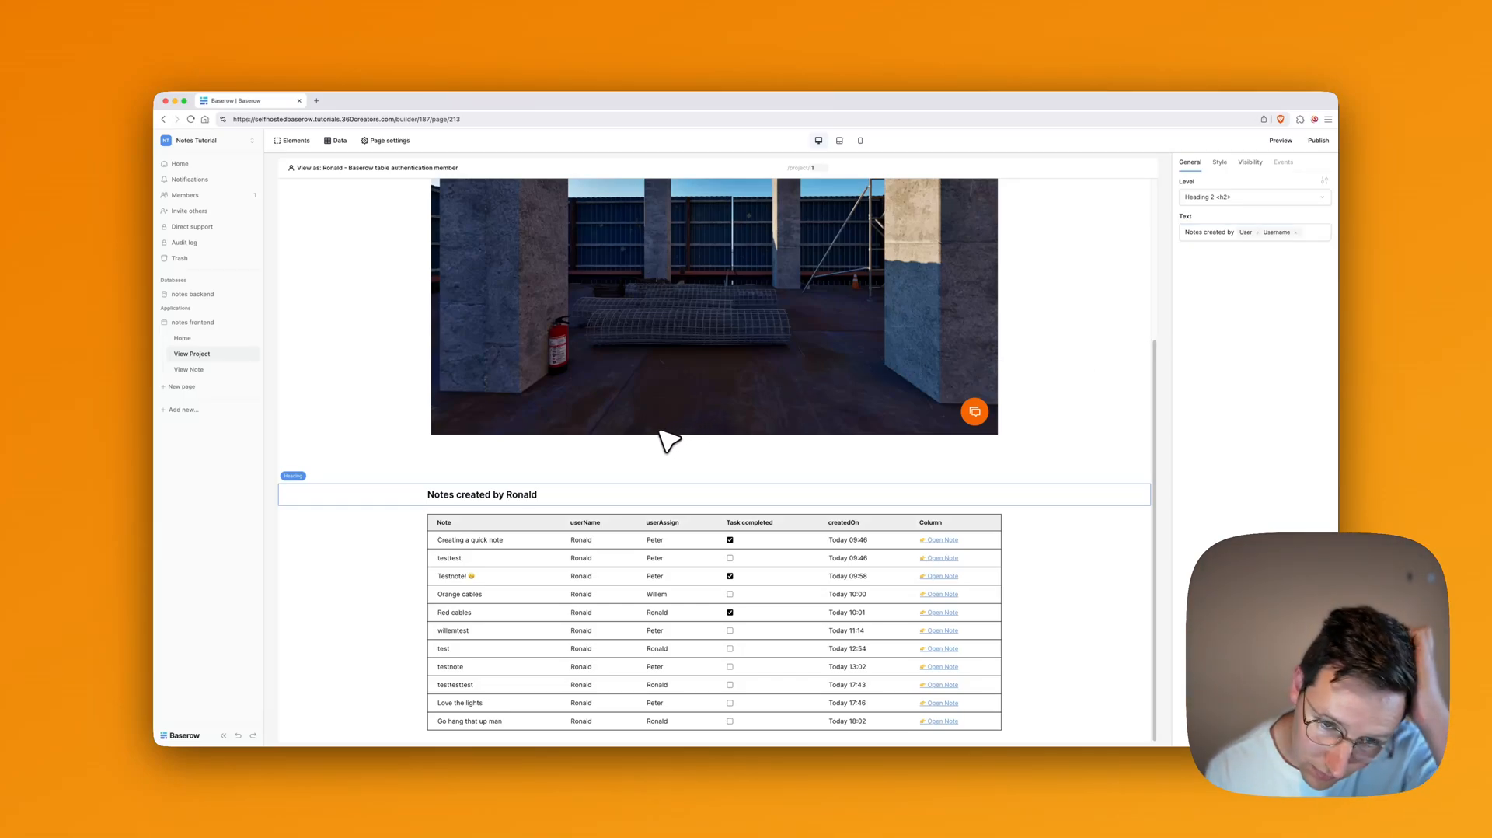
click(340, 141)
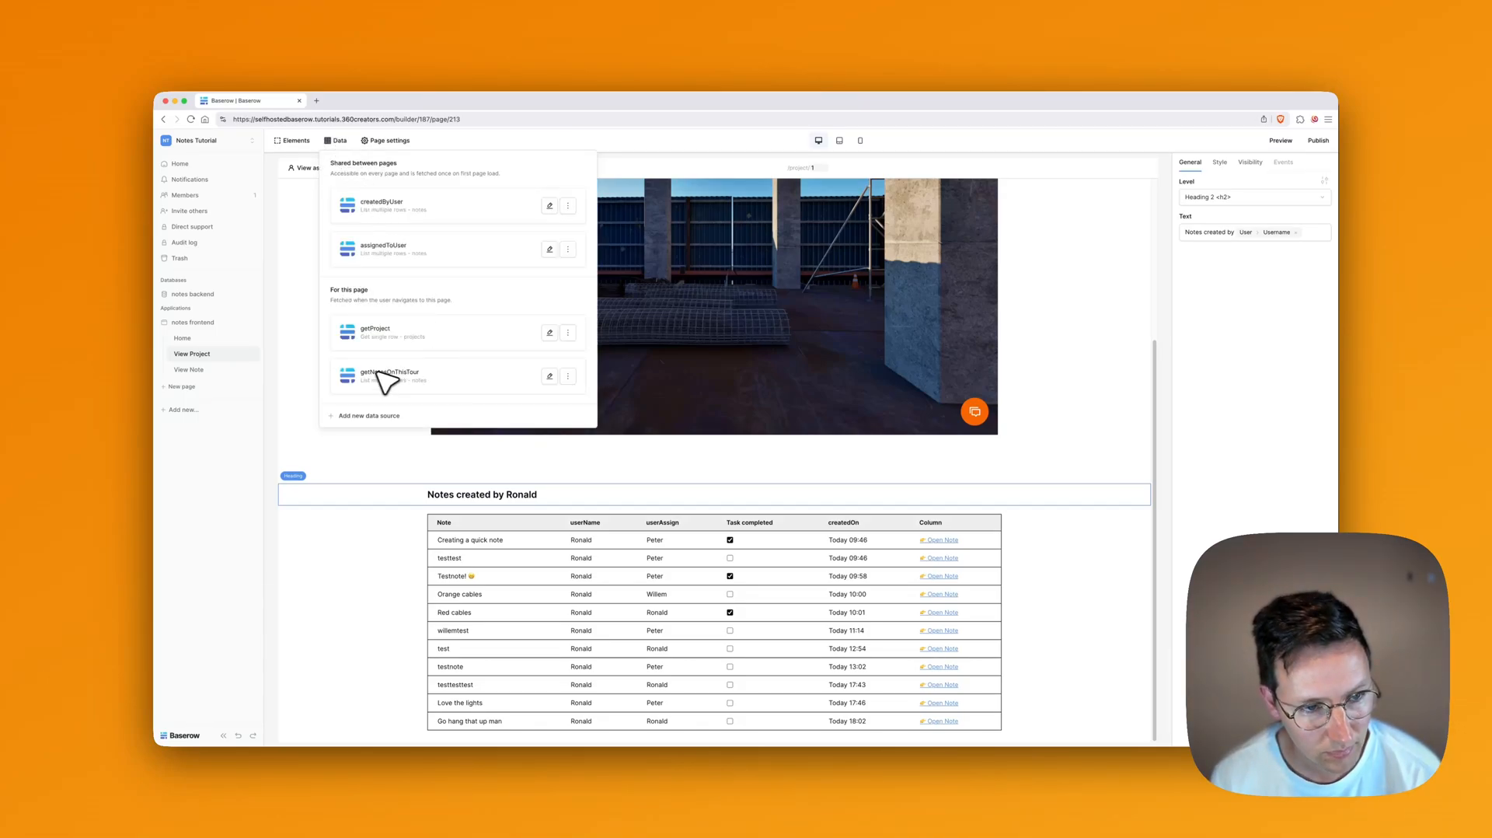
Step: Append 'Create' to the getNotesOnThisTour data source name, copy the name, and save
click(551, 377)
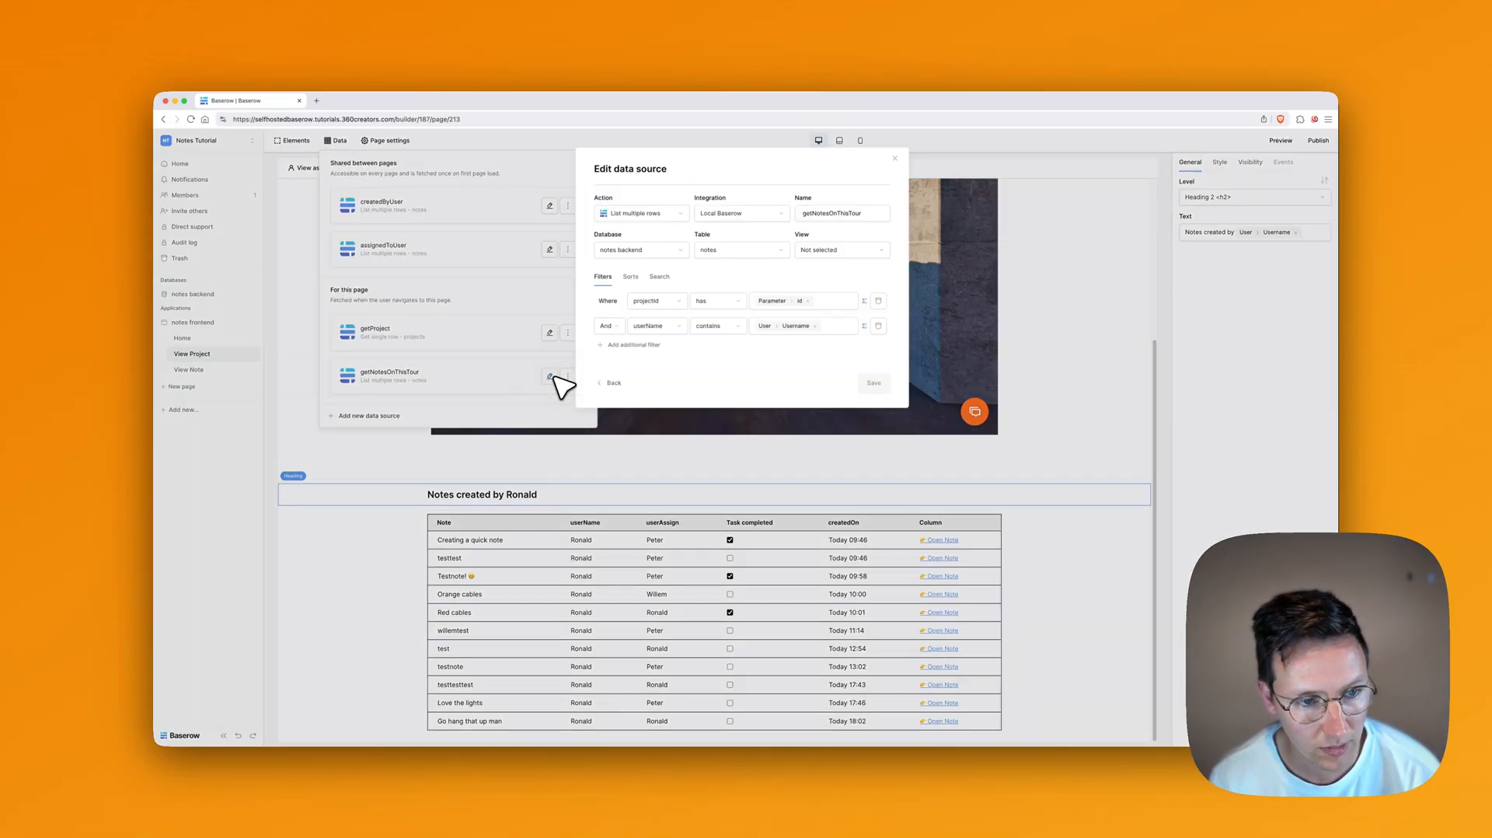
click(827, 214)
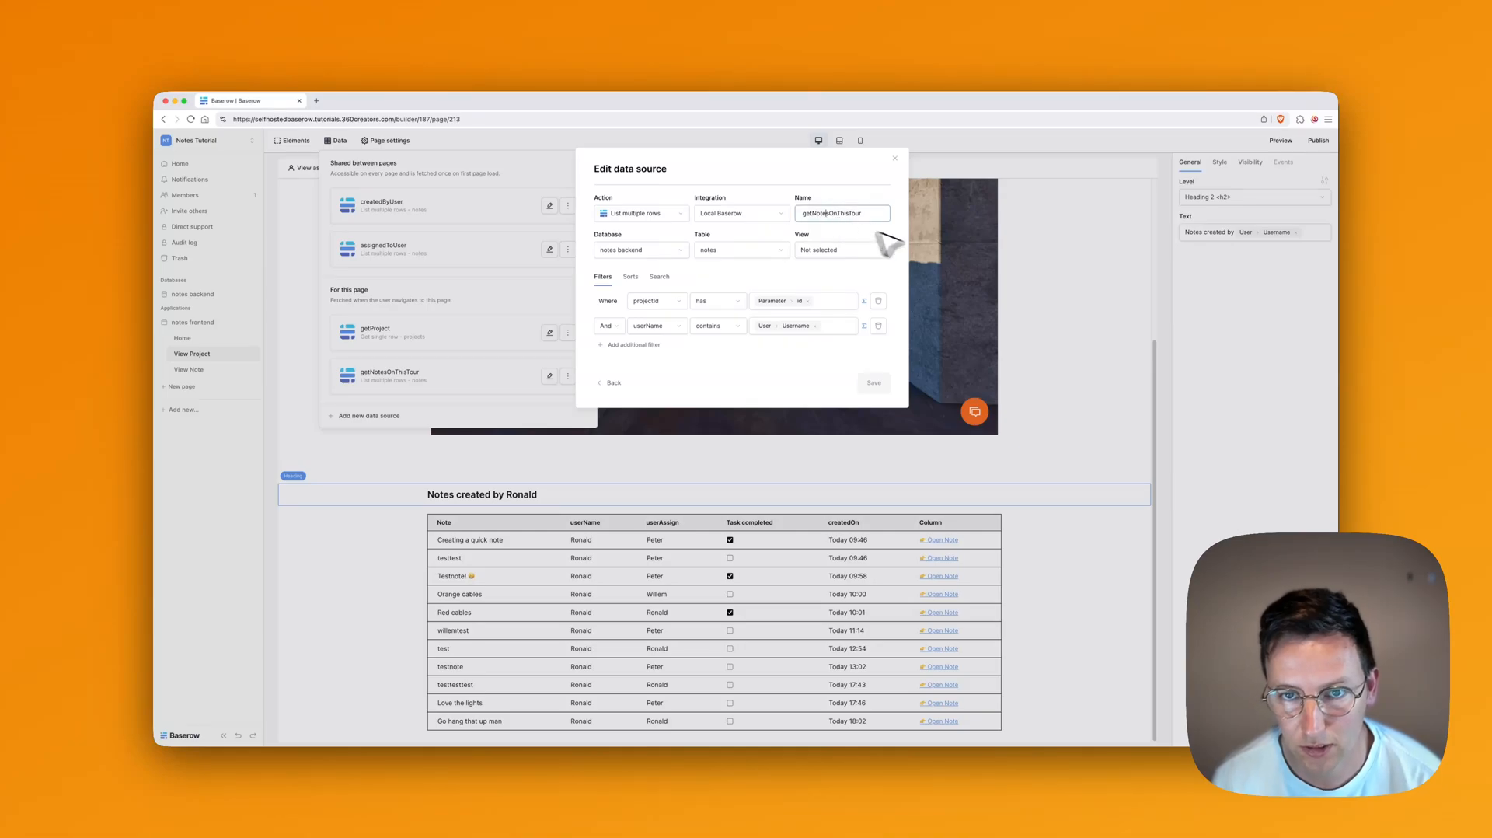
key(Right)
key(Down)
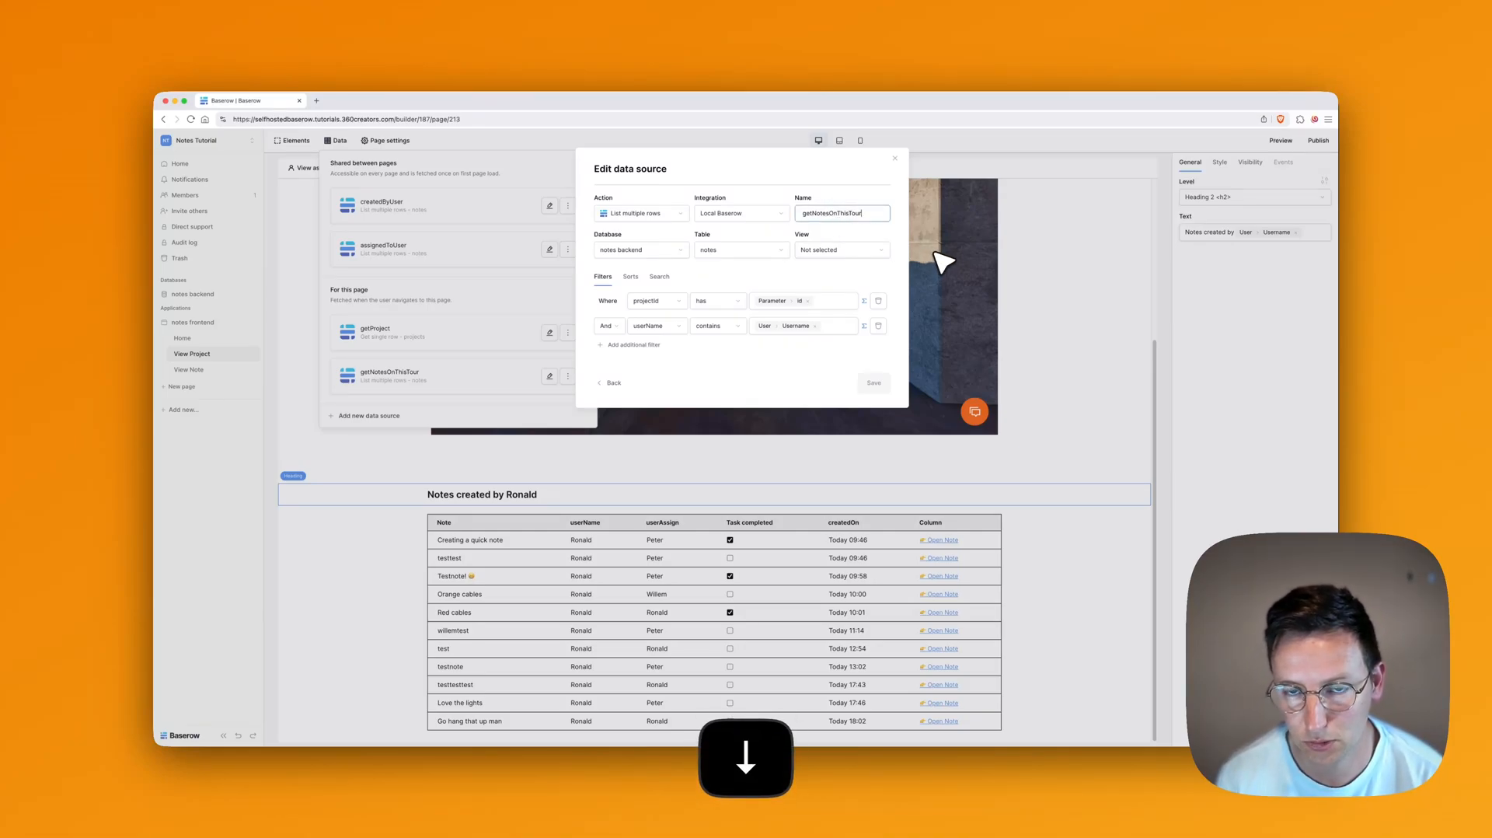
text(CreatedByUser)
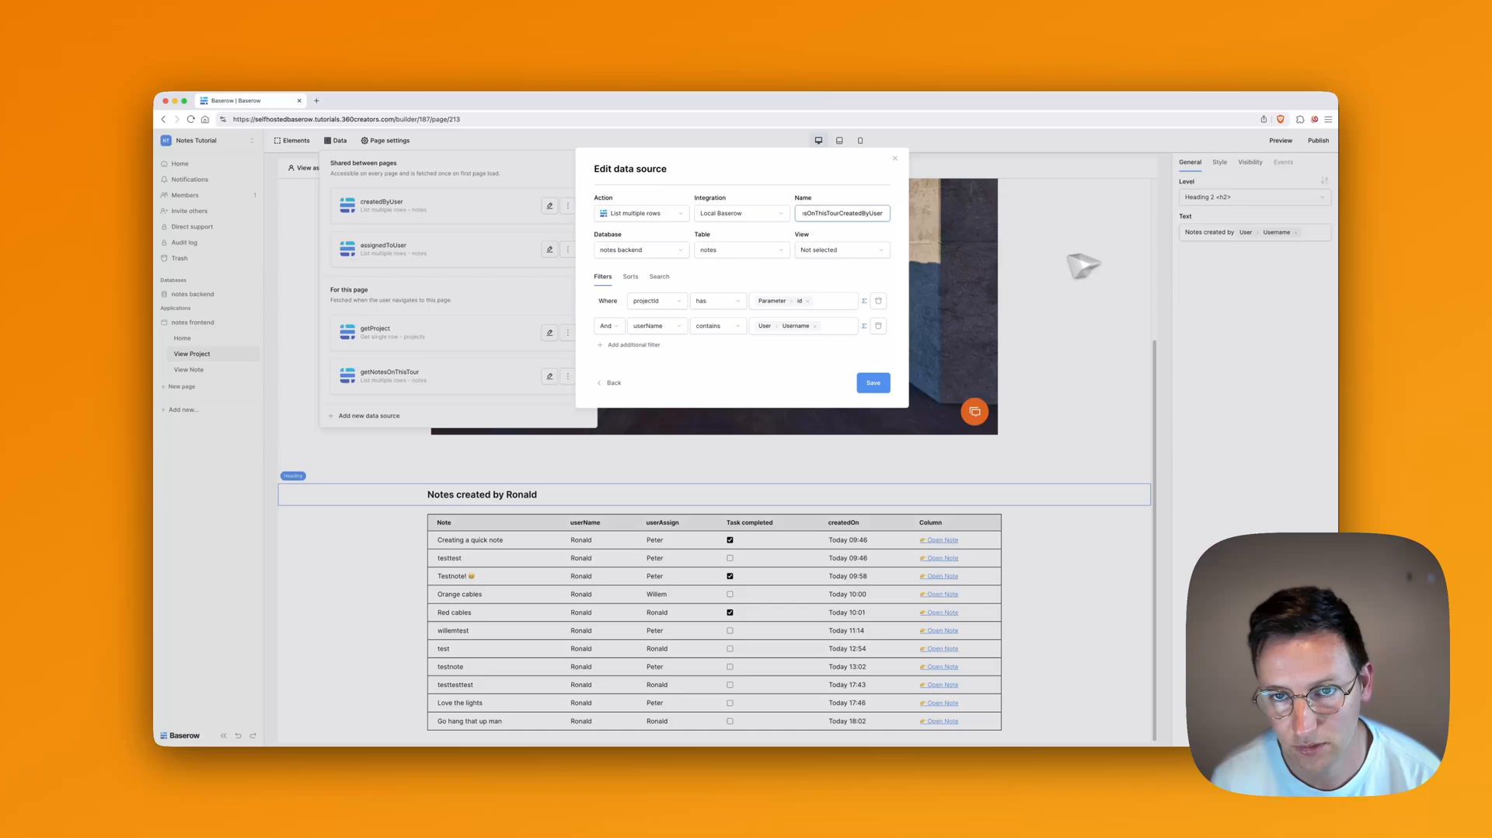
key(super+a)
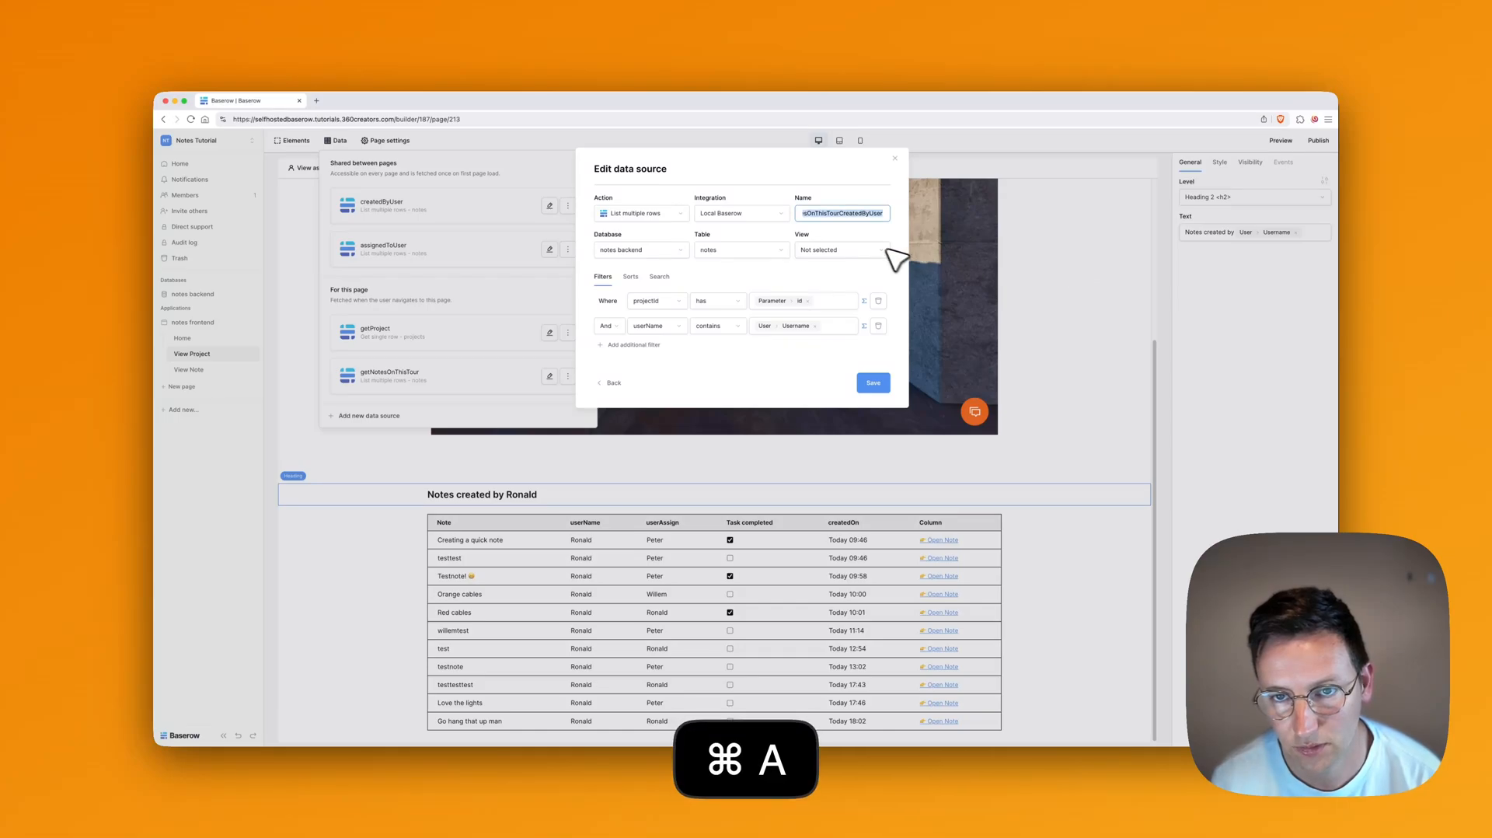
key(super+c)
click(873, 382)
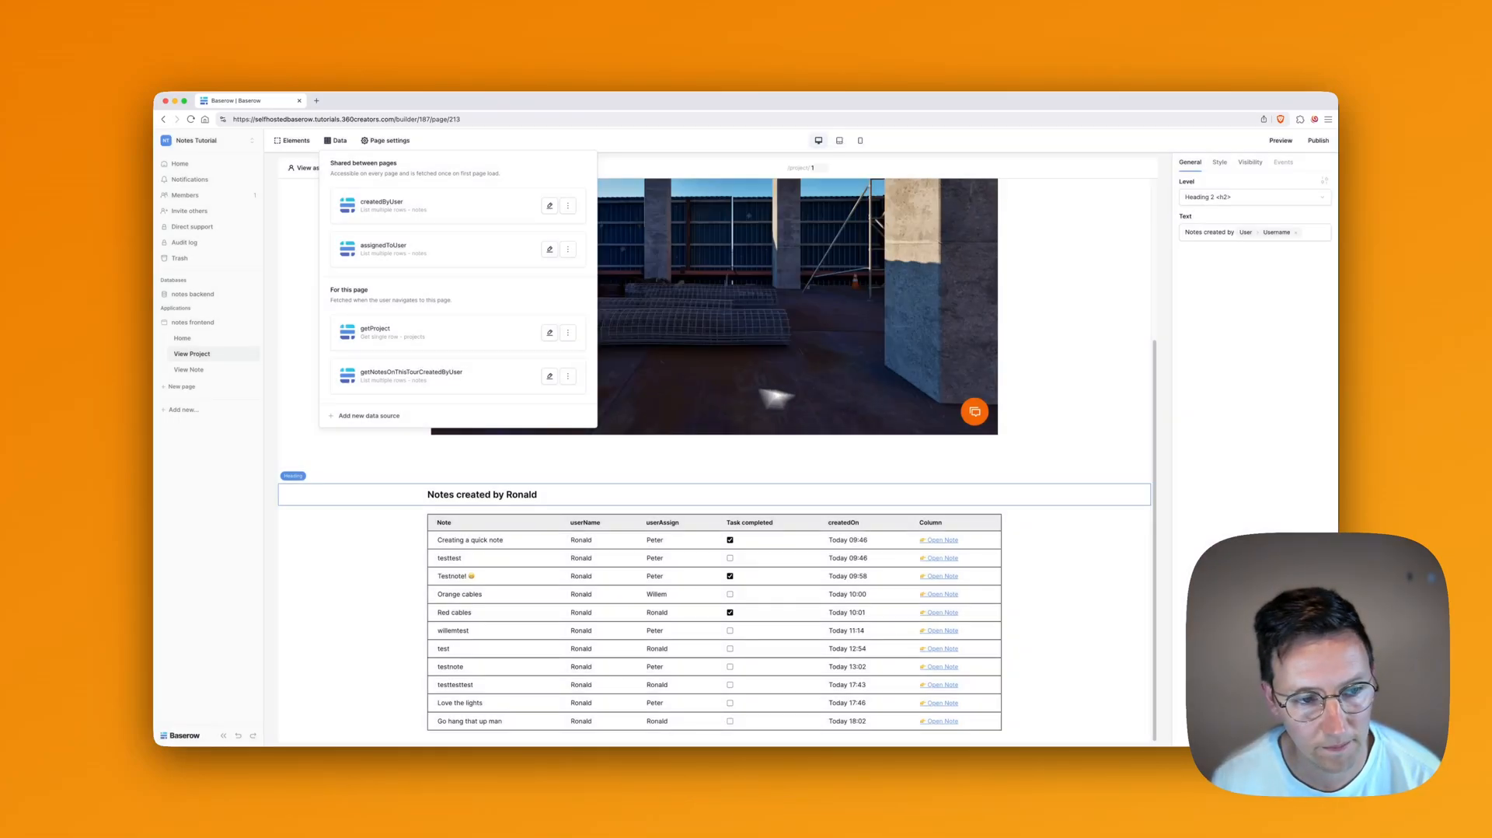
click(567, 377)
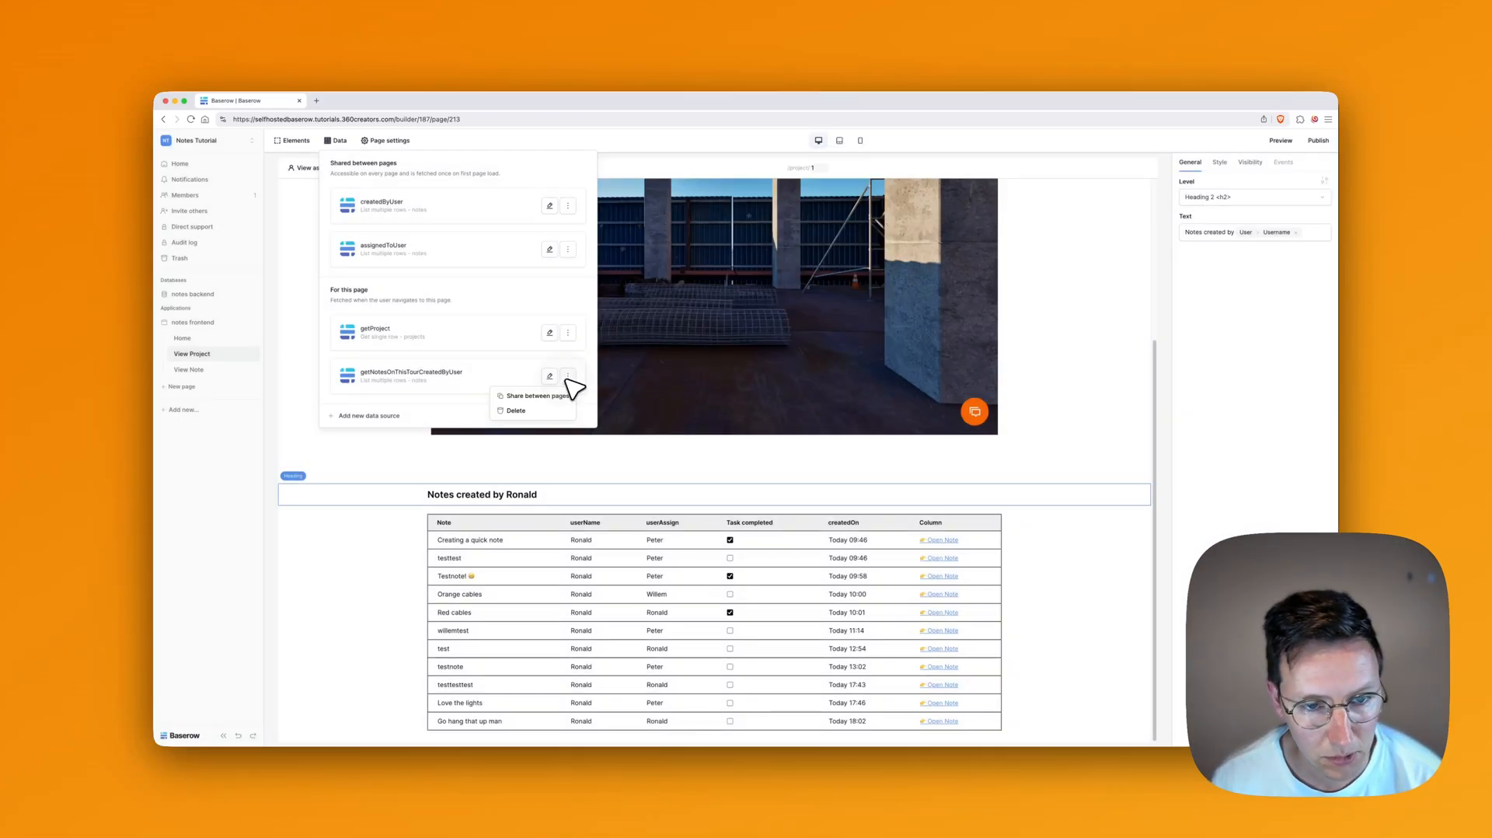
click(590, 378)
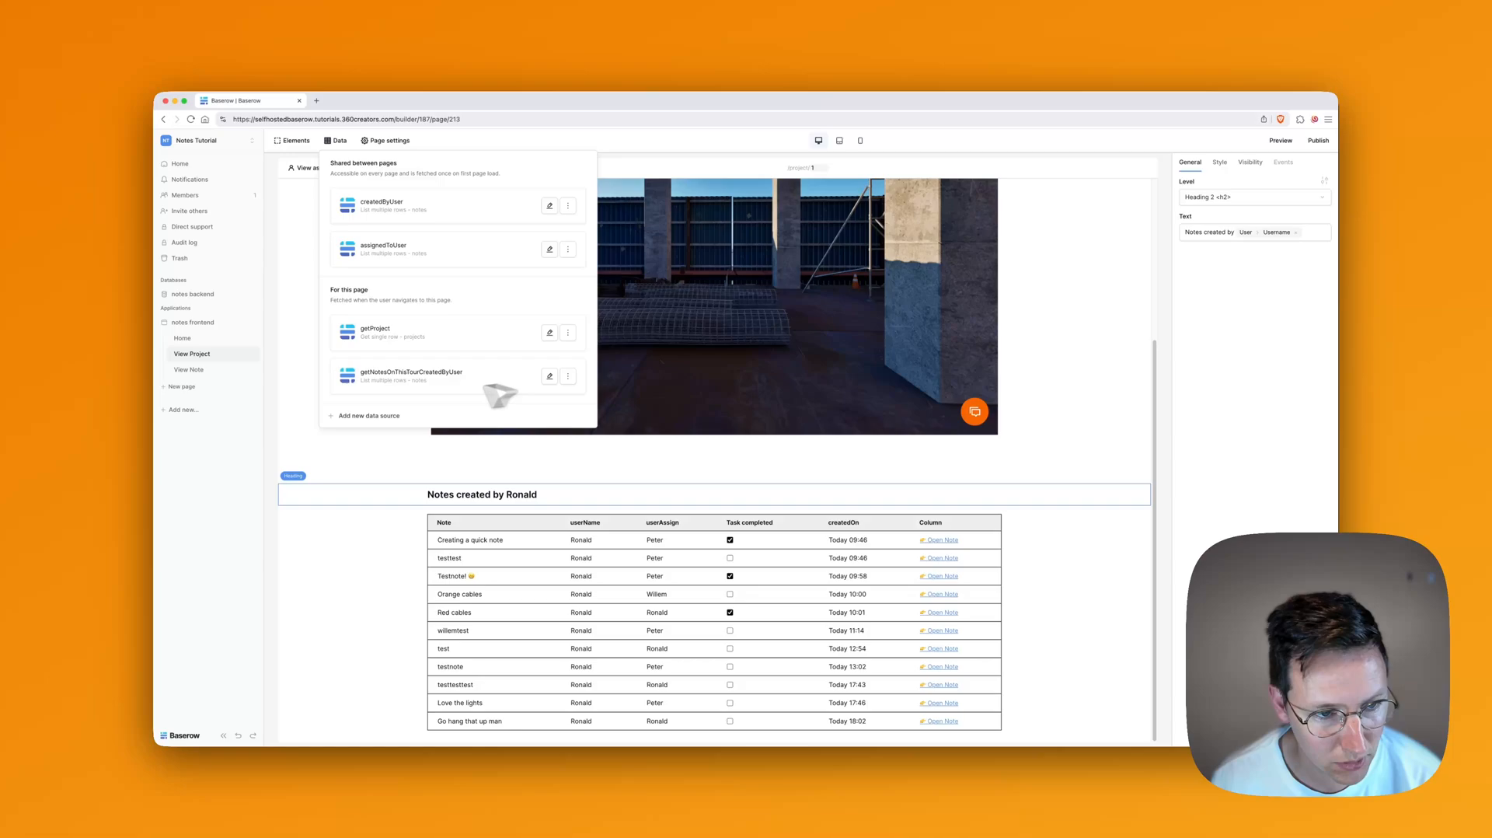
Step: Create a new List multiple rows data source, pasting in the copied name
click(371, 416)
click(636, 216)
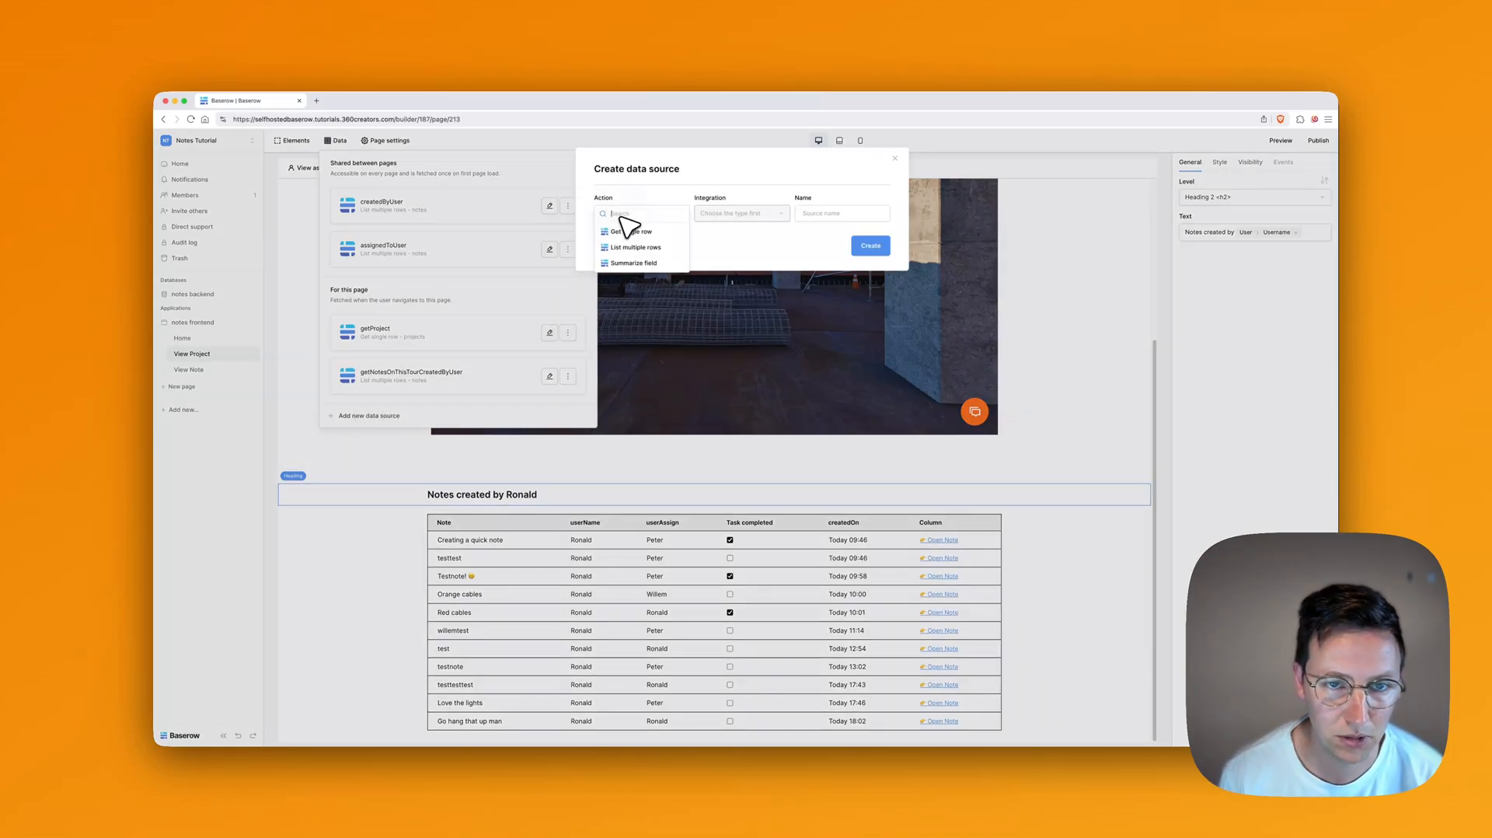
click(645, 249)
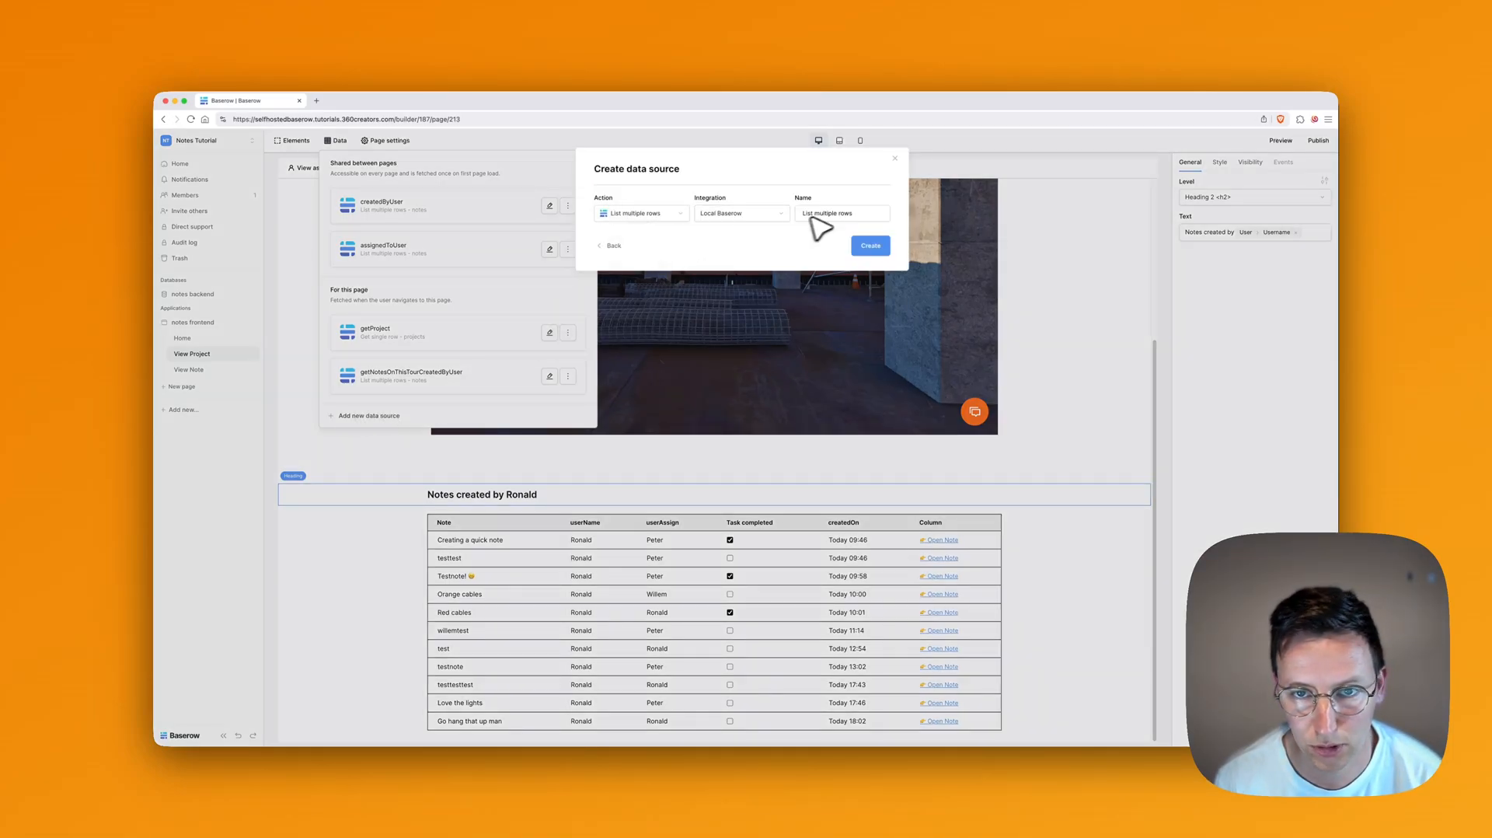
key(super+a)
key(super+v)
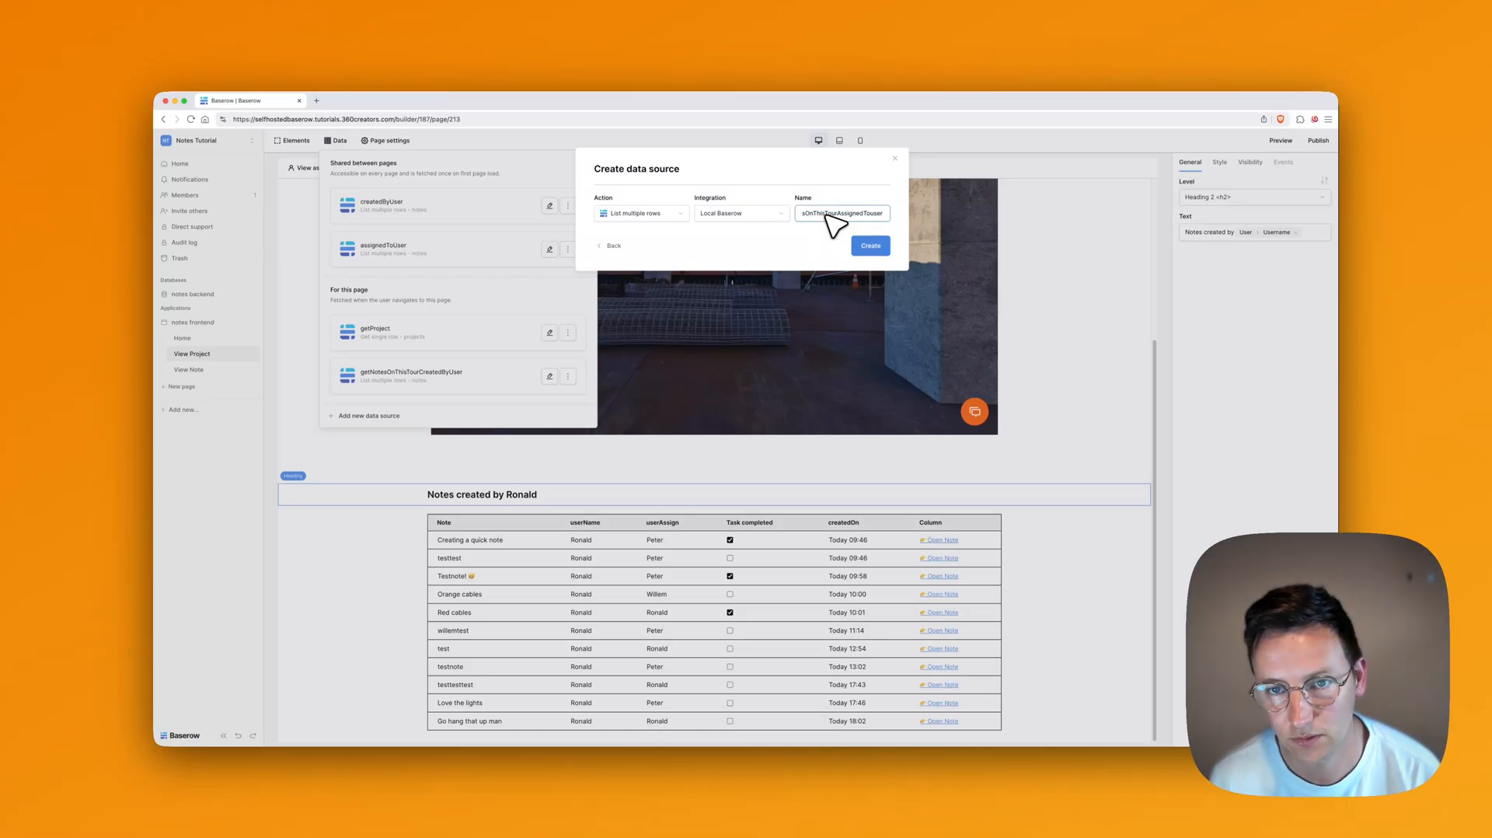
click(871, 246)
Step: Filter it by the page's project id and by userAssign containing the user's Username
click(685, 302)
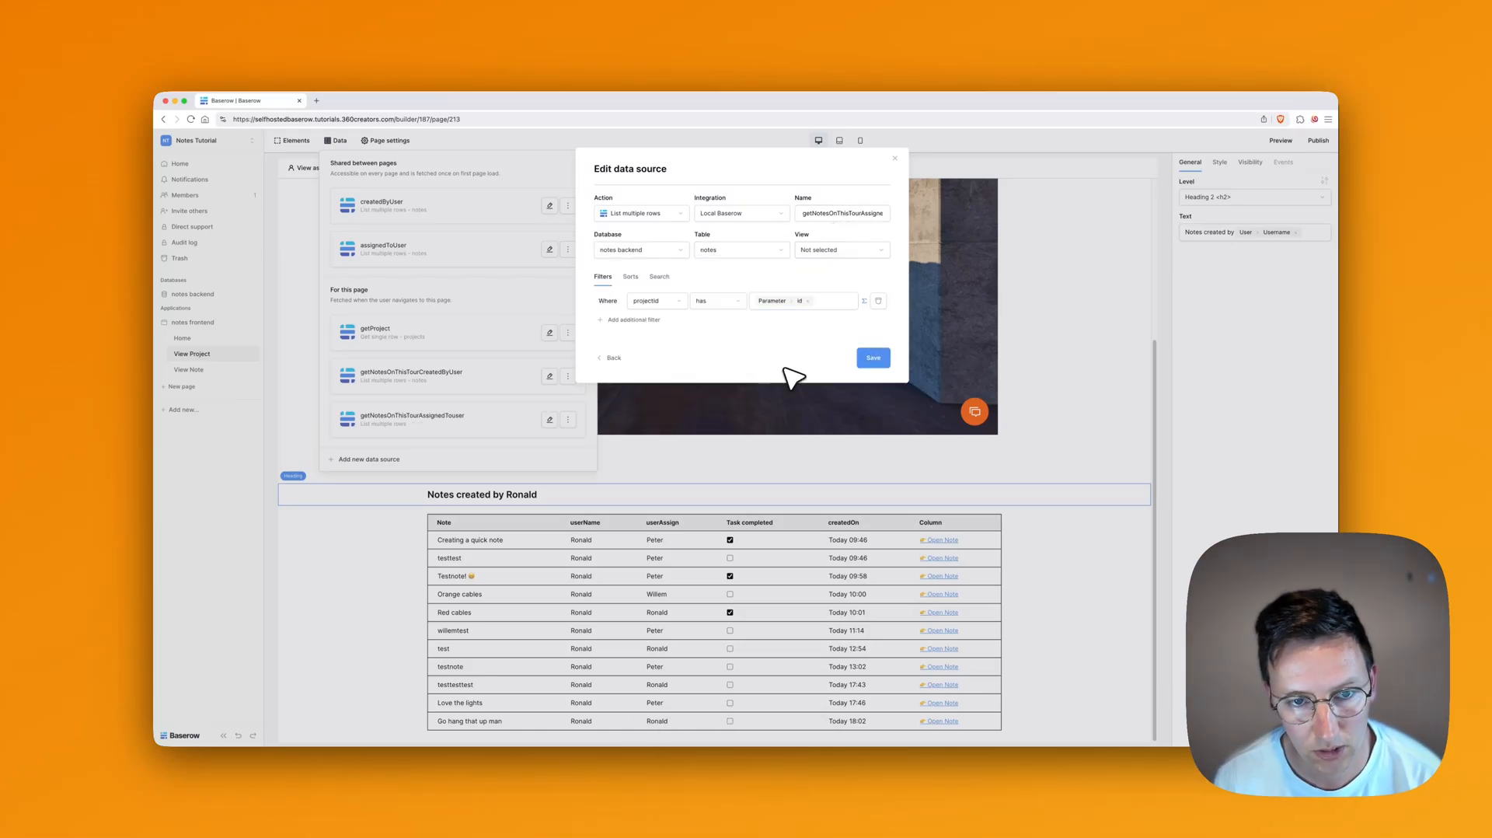
click(614, 320)
click(663, 326)
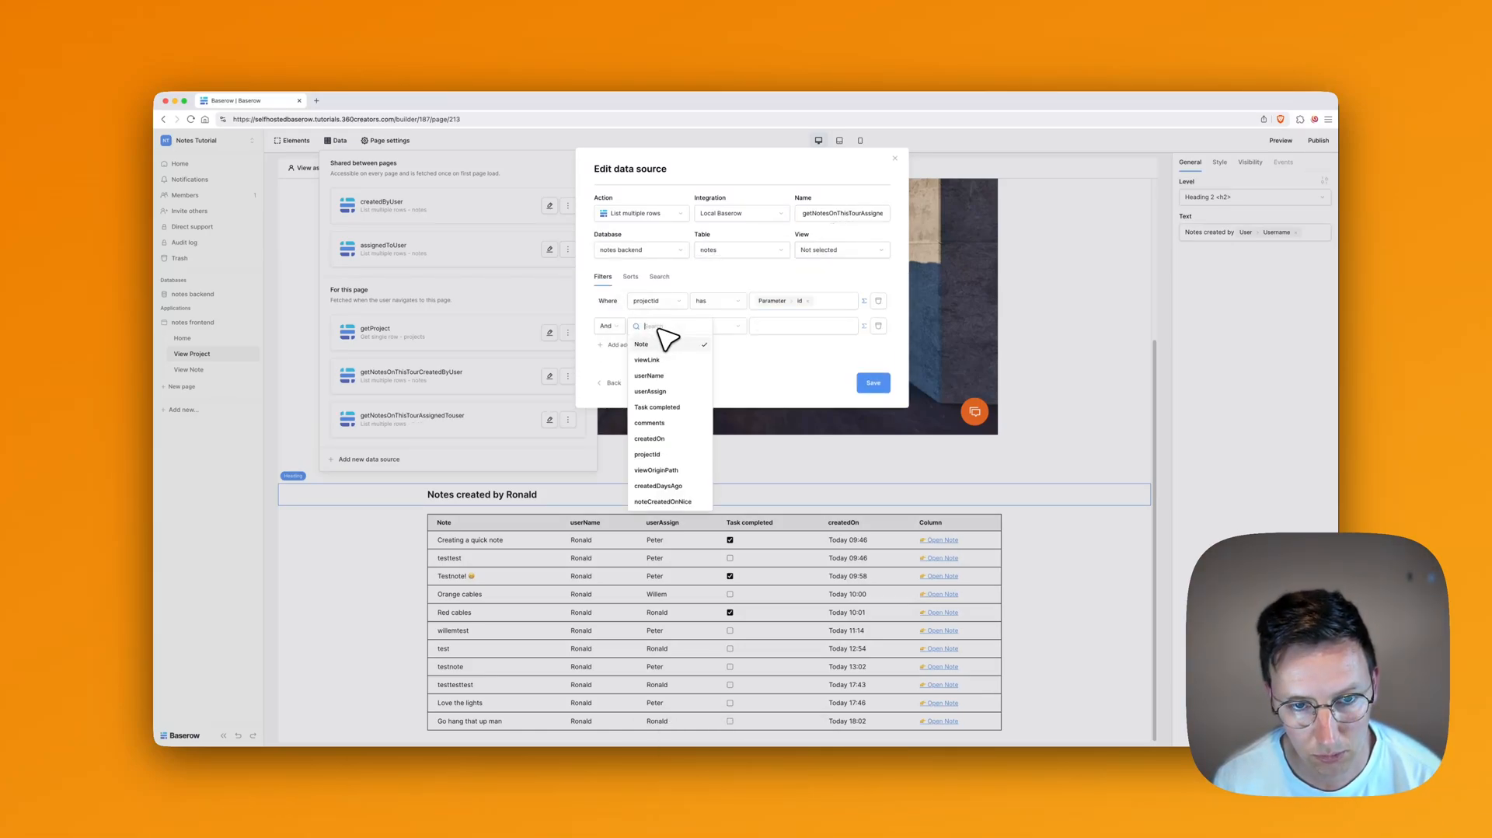
click(661, 391)
click(723, 325)
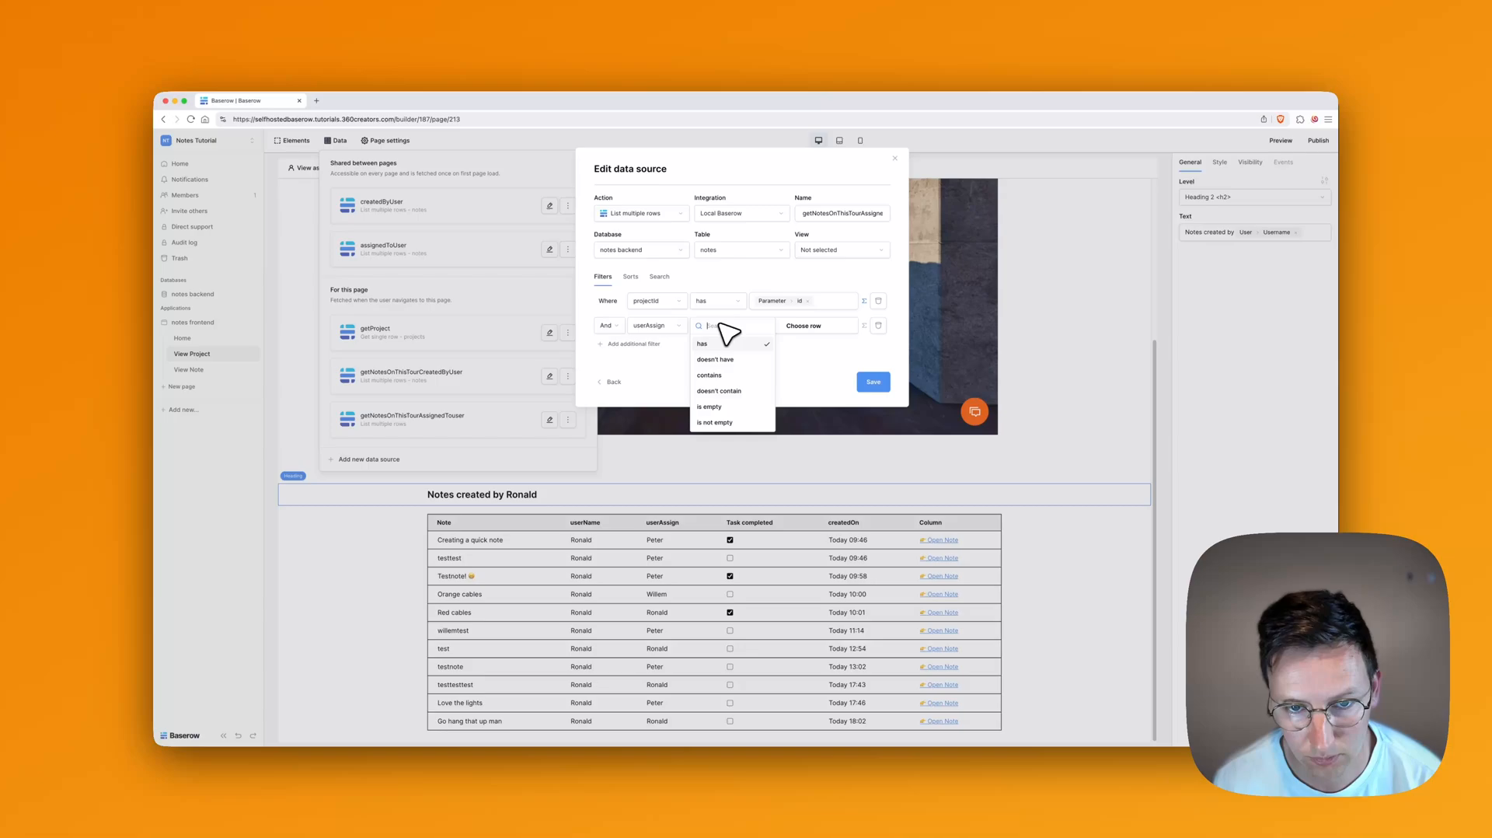
click(727, 387)
click(816, 327)
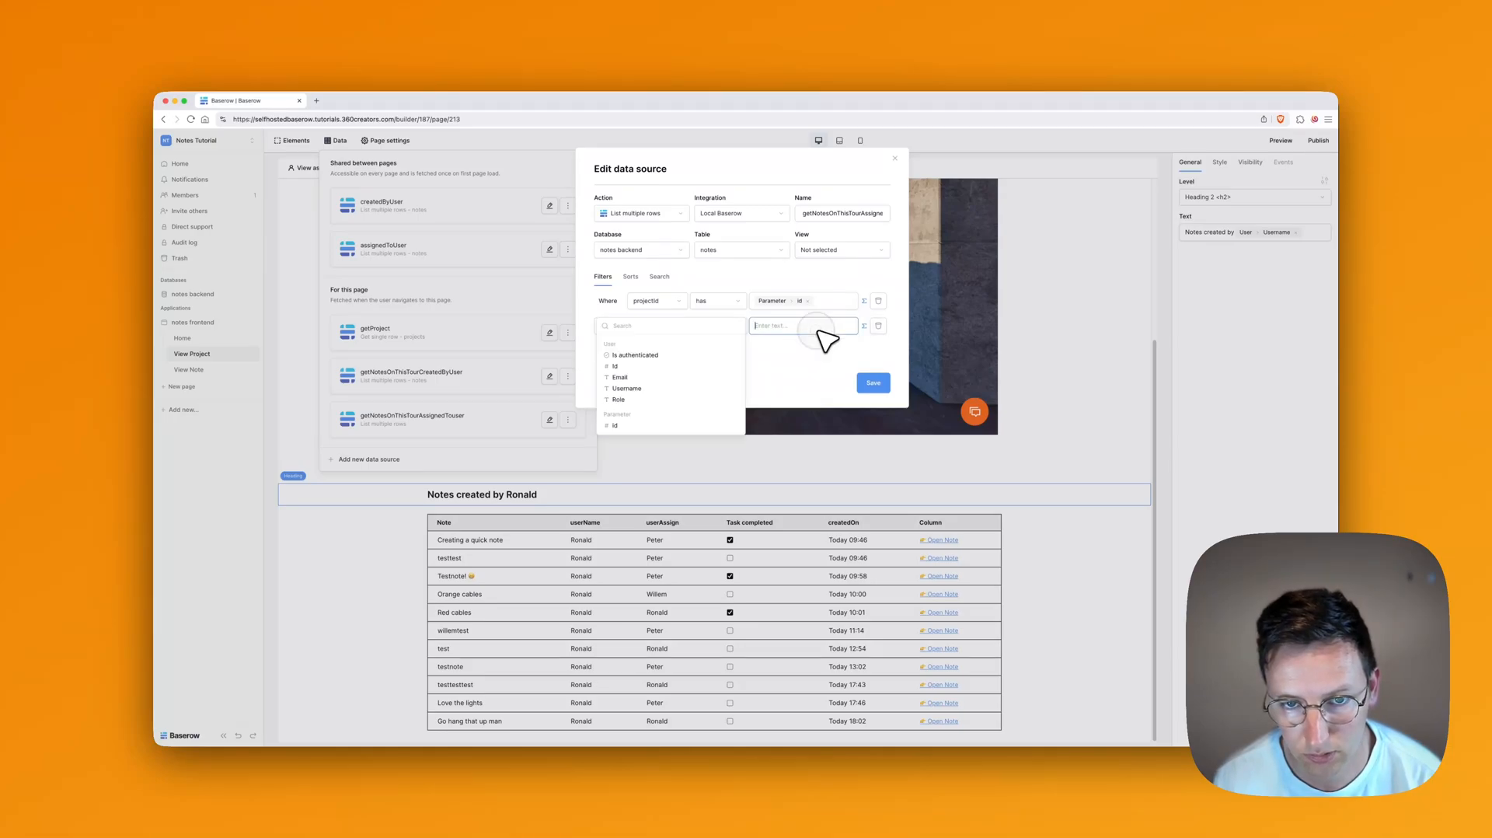
click(684, 388)
click(807, 370)
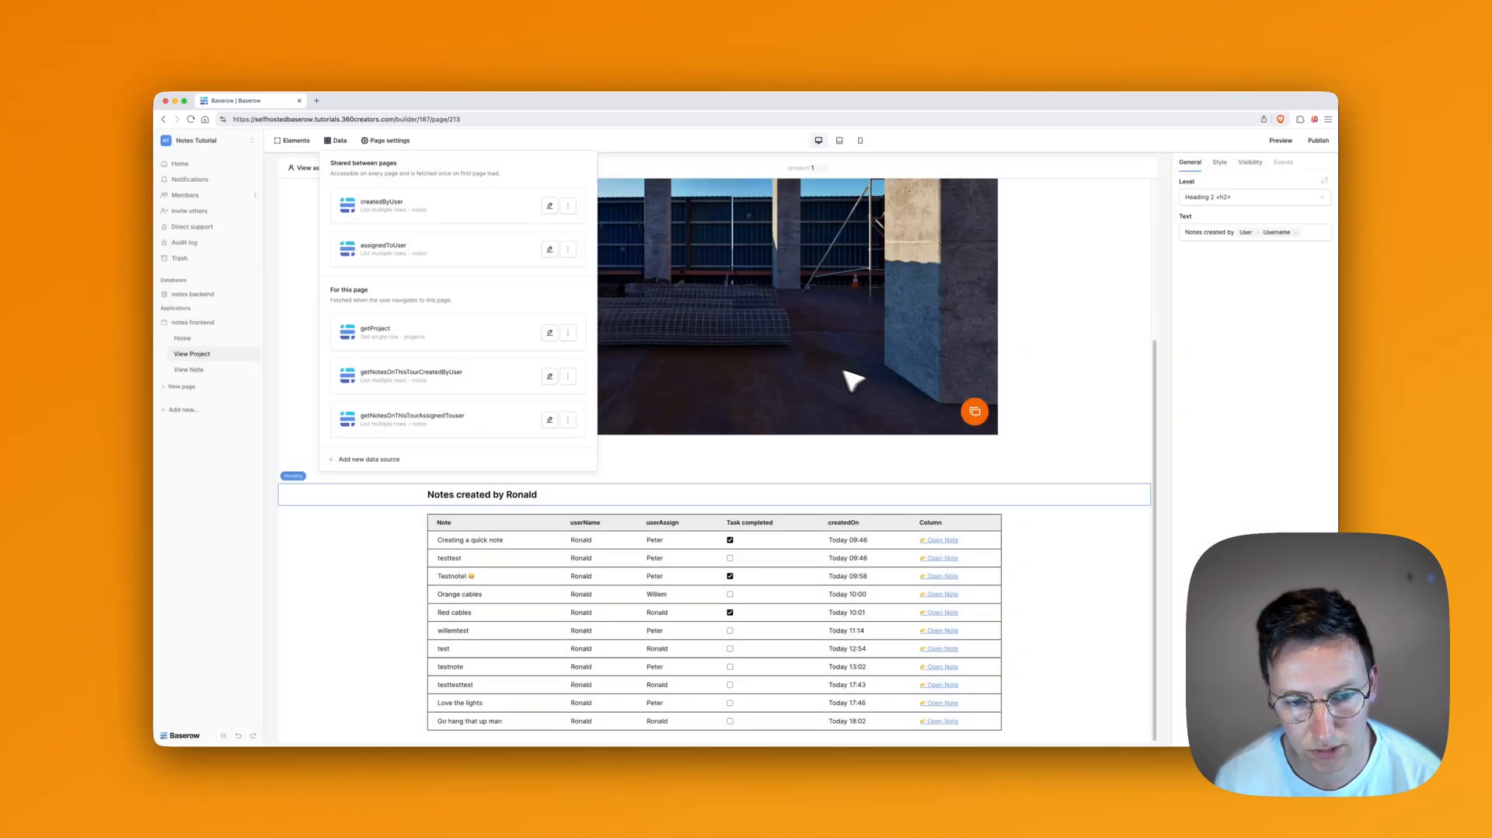
Step: Duplicate the notes table and its heading, placing the copied heading below the first table
click(662, 595)
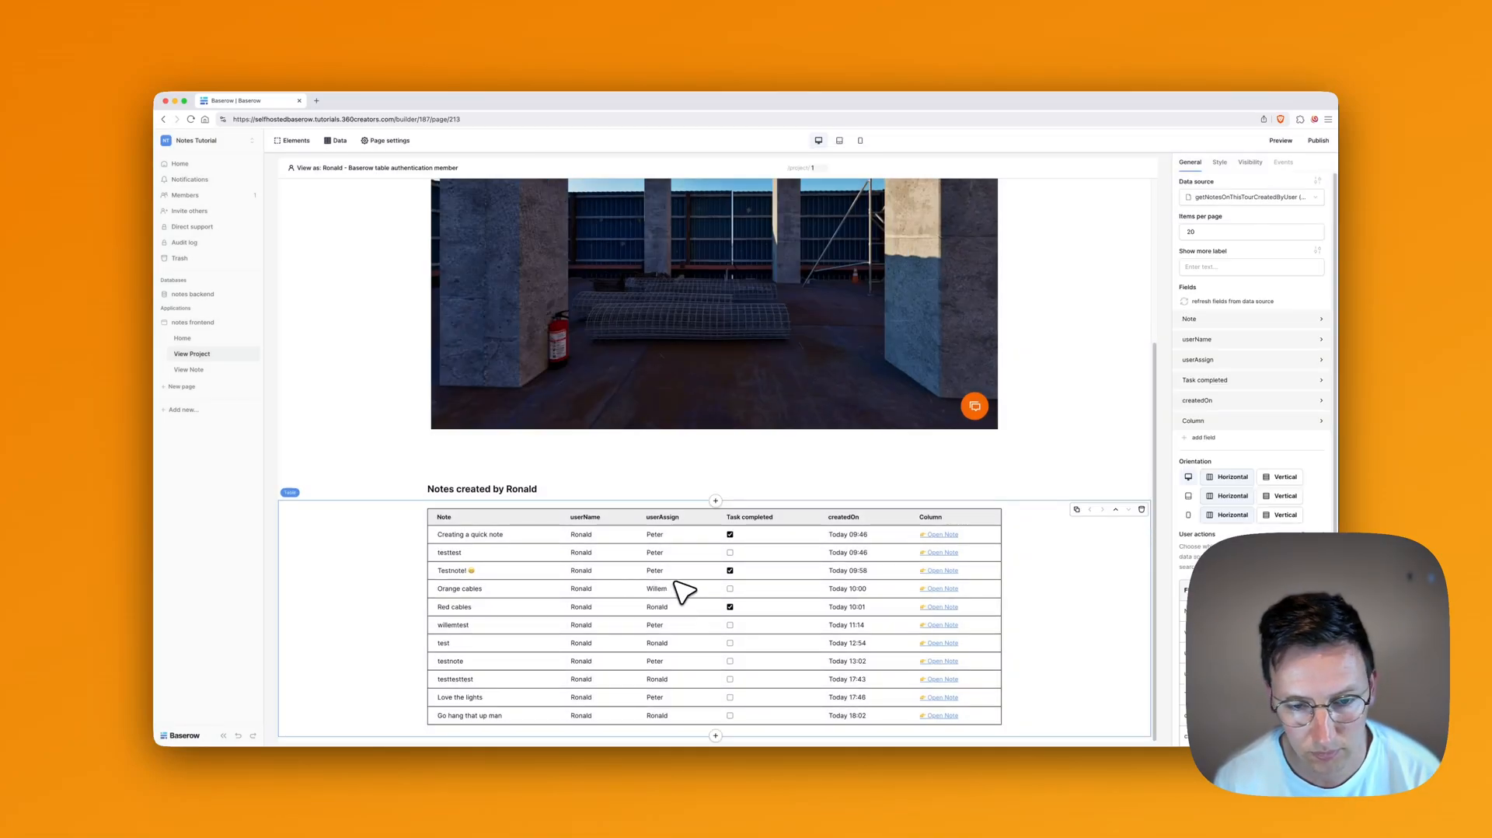
key(super+d)
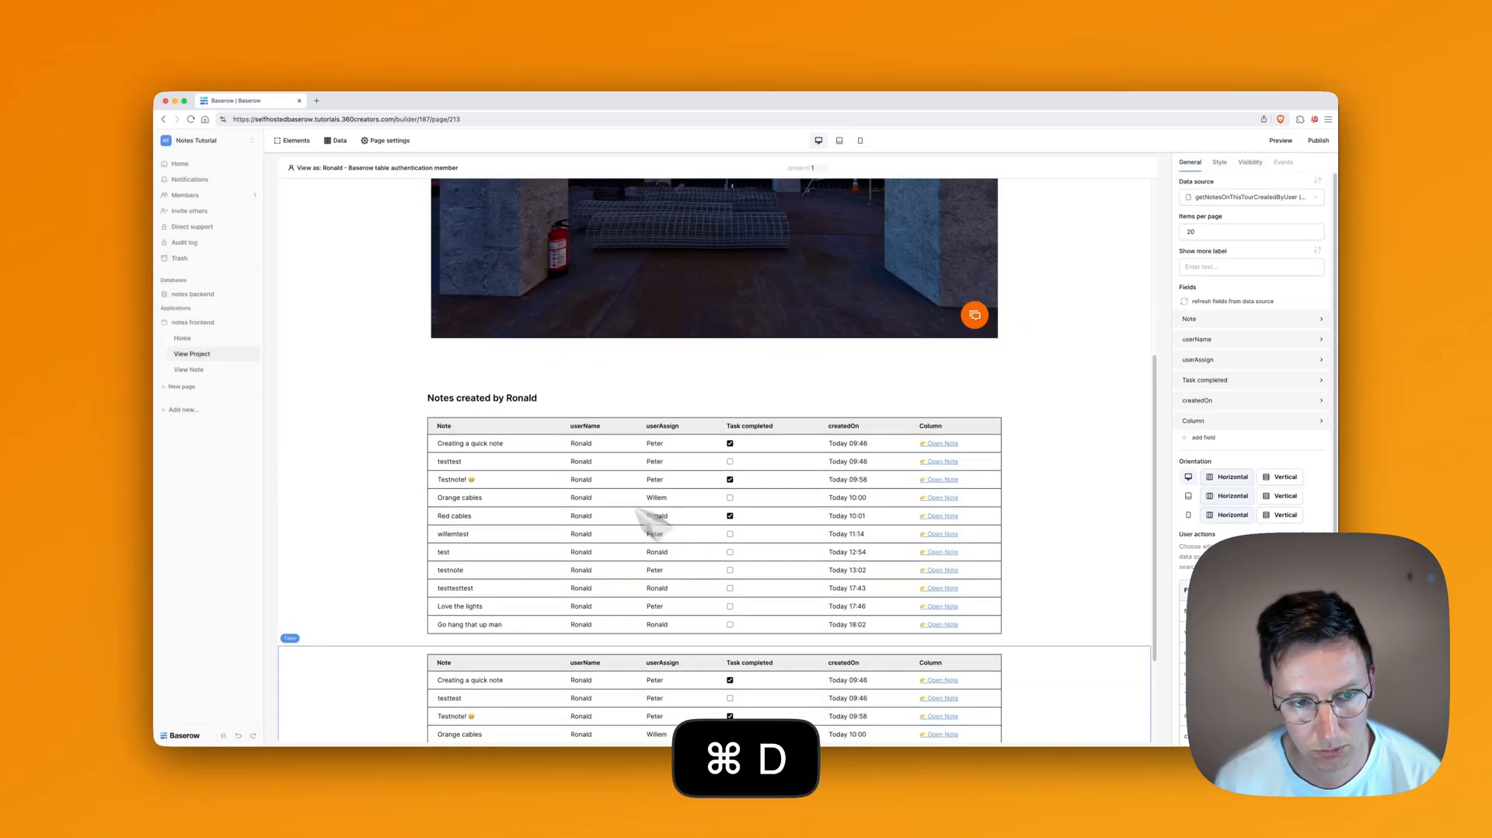
click(505, 404)
key(super+d)
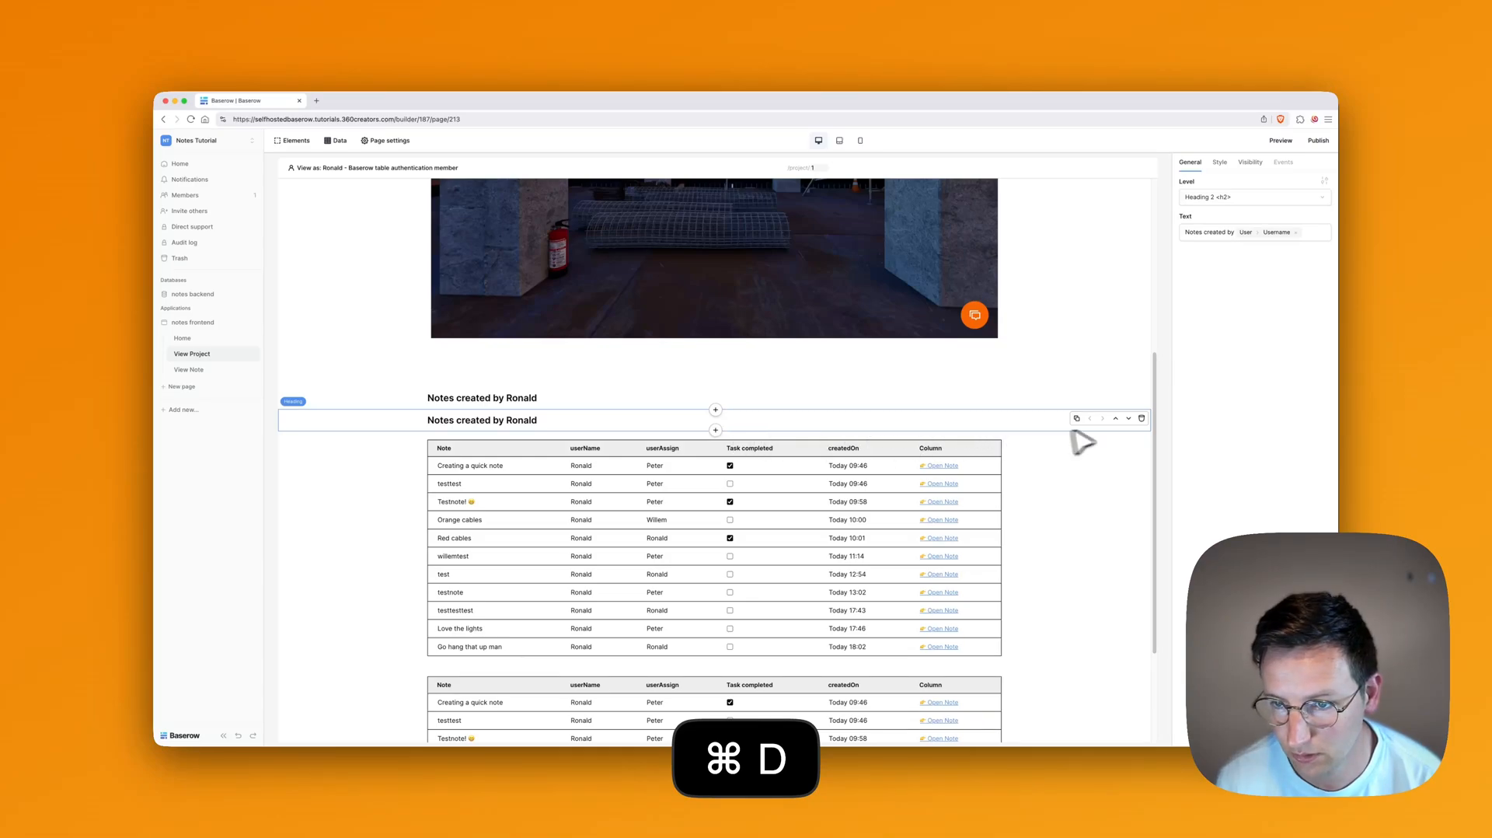
click(1129, 418)
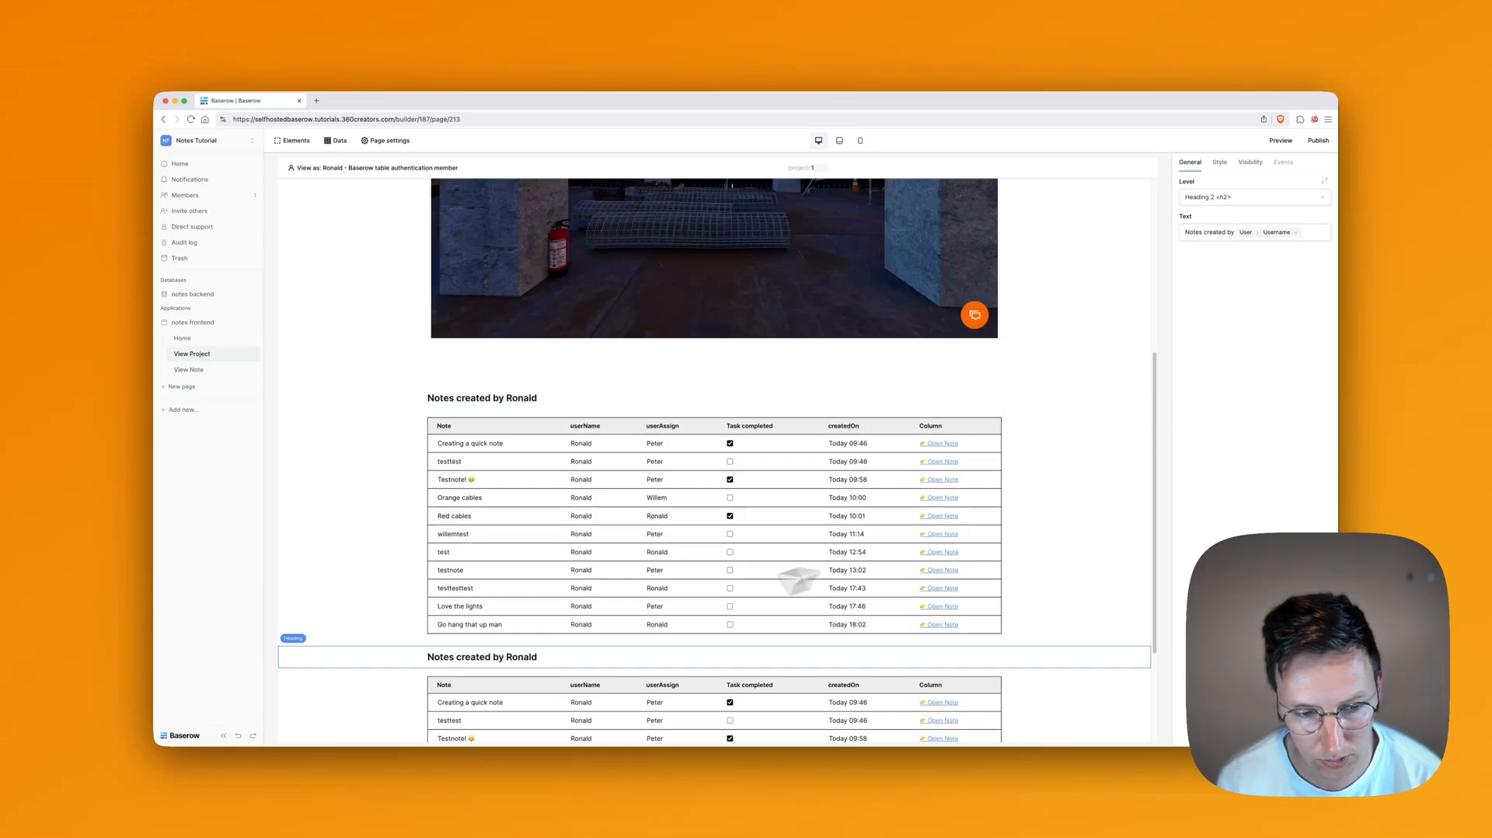
Step: Change the copied heading's text to 'Notes assigned to' followed by the Username
click(1206, 232)
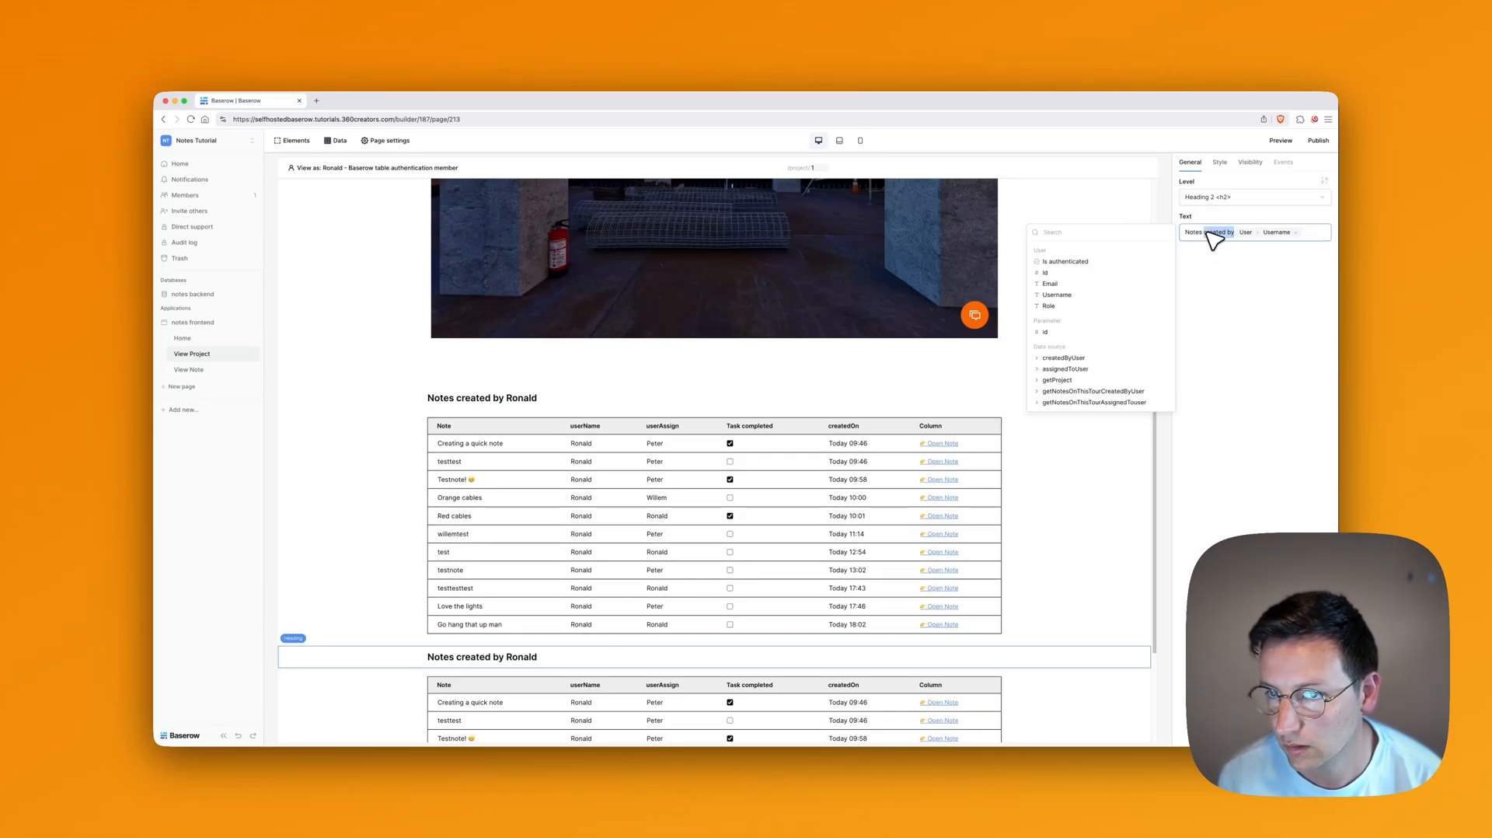
text(assign)
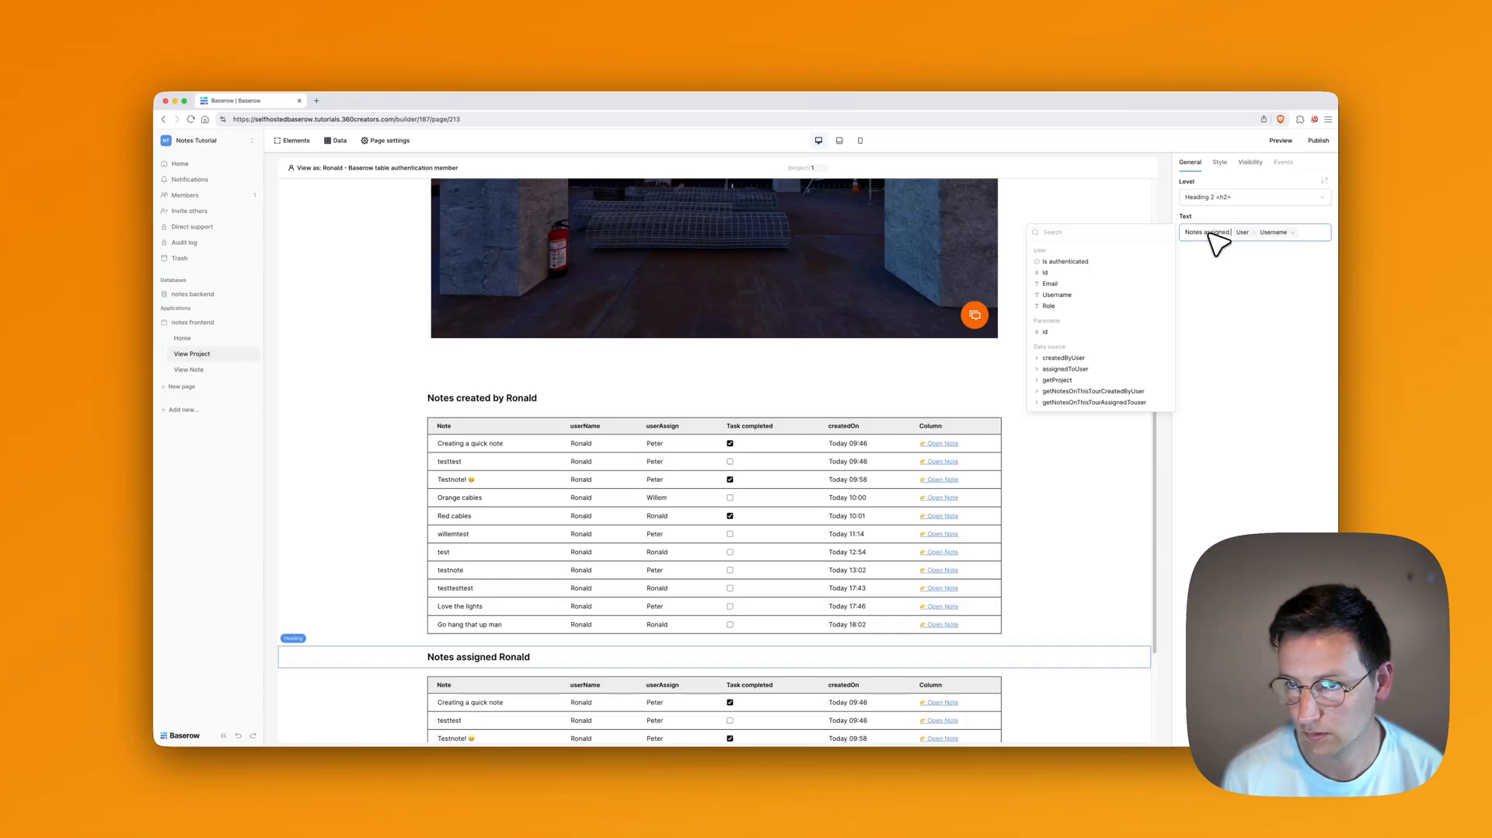
text(b)
key(BackSpace)
text(to)
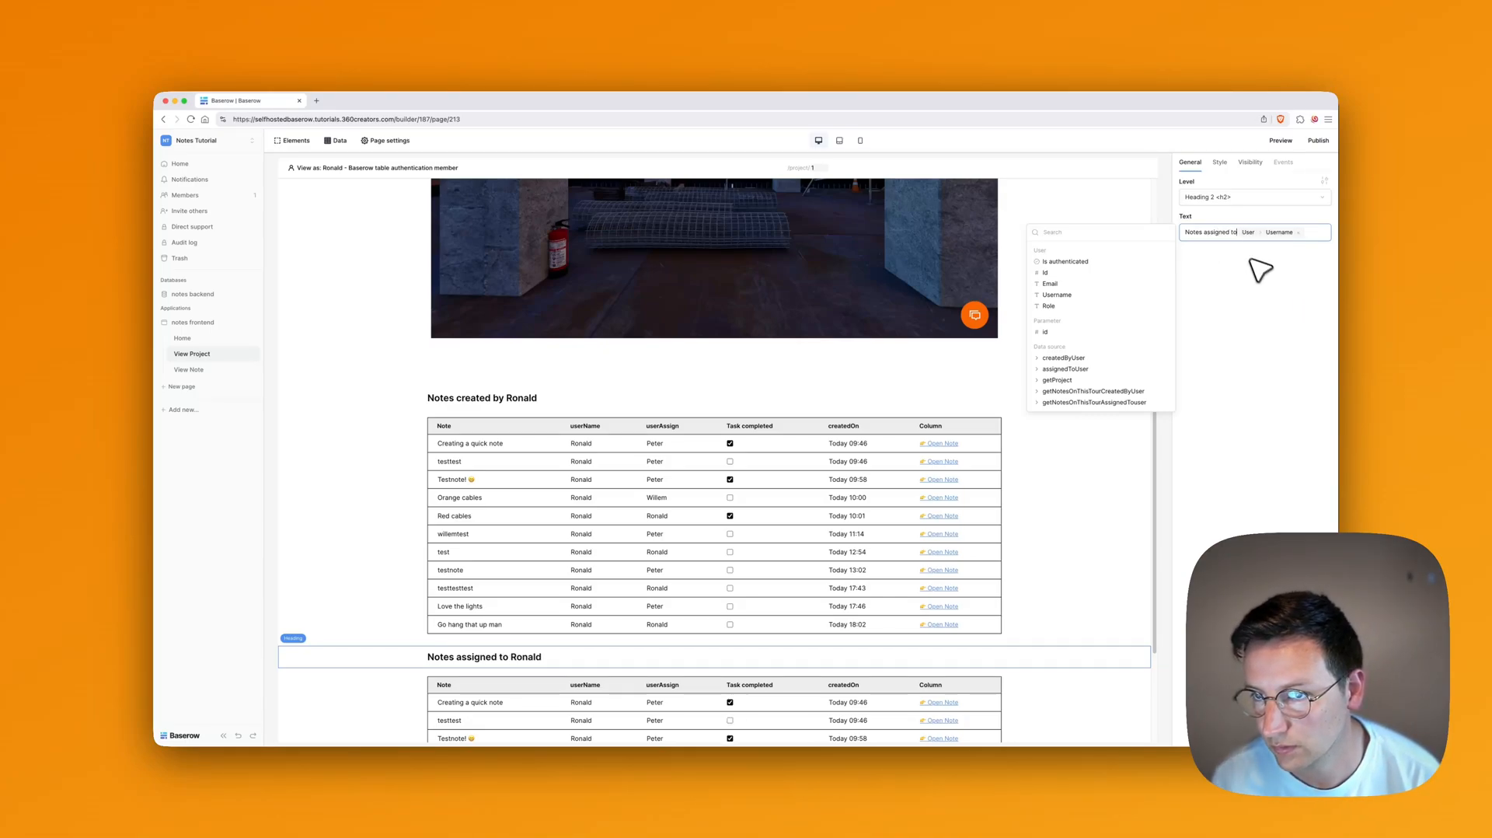
key(Right)
click(1249, 343)
scroll(759, 526, down, 1)
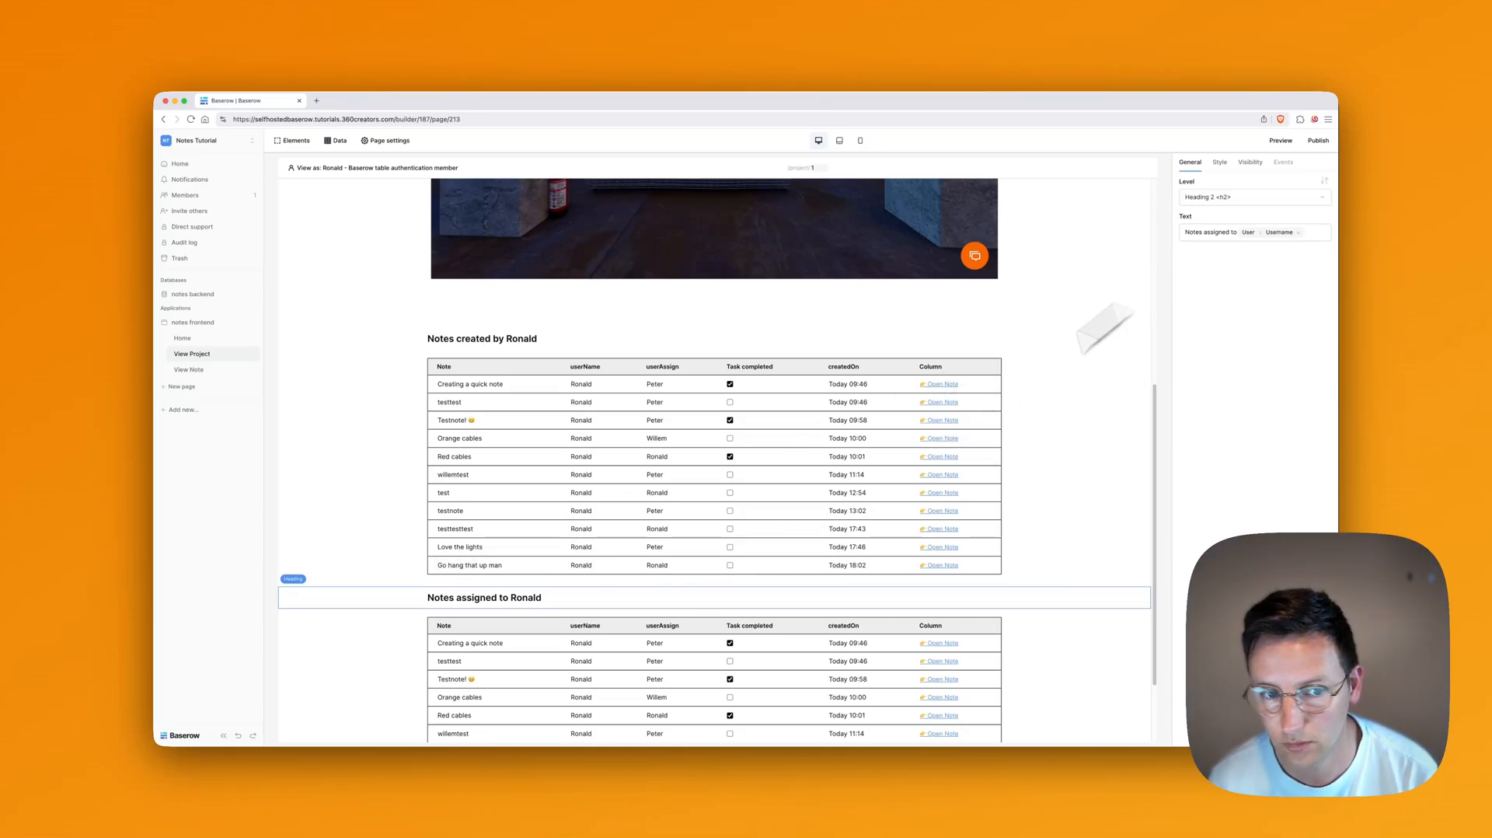
Step: Reorder the elements so the assigned-notes heading and table come first, created-by heading below
click(657, 668)
click(555, 366)
click(293, 140)
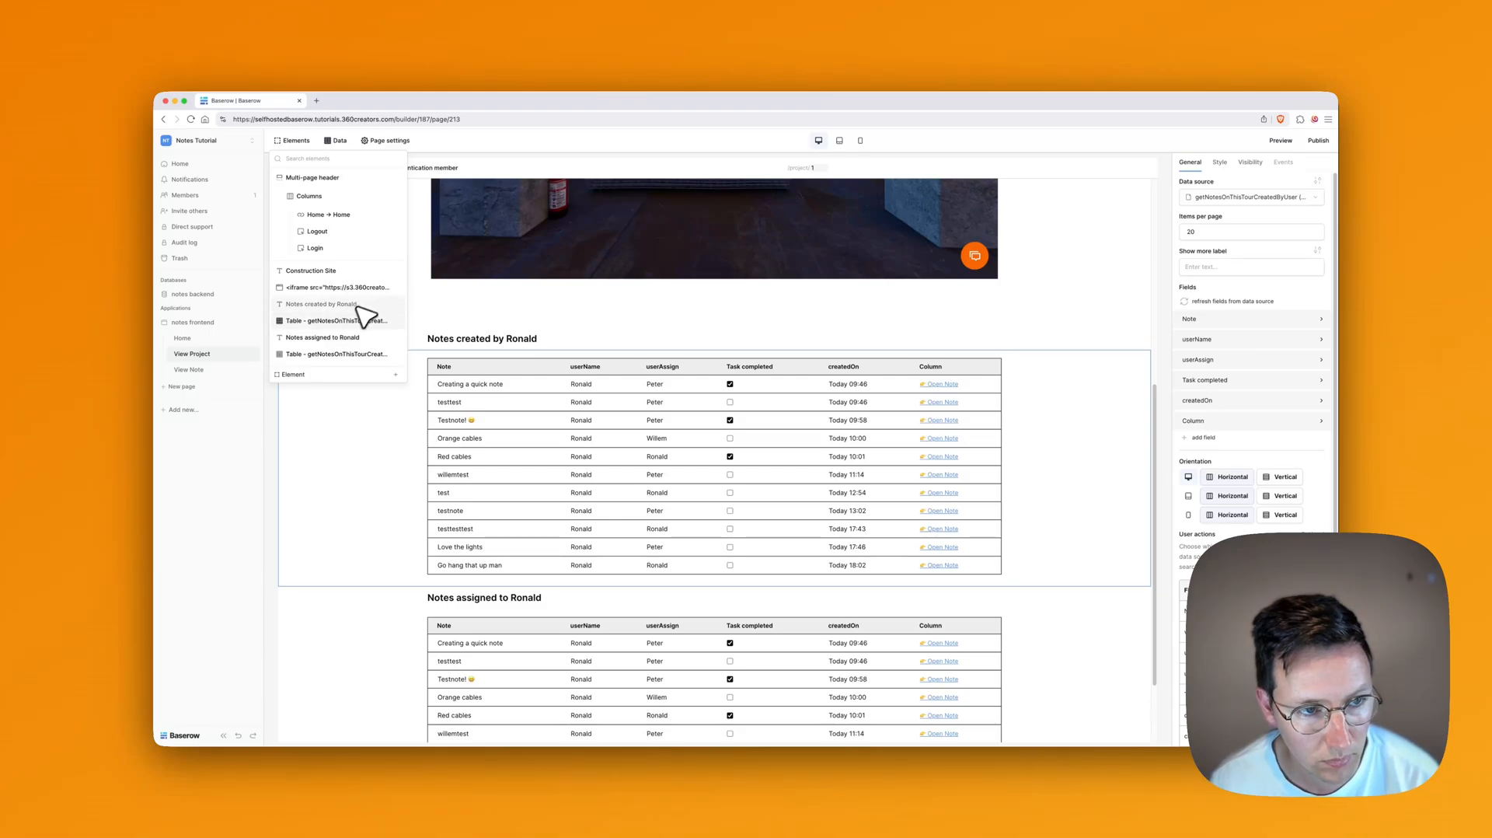
click(441, 445)
click(1109, 360)
scroll(1126, 373, down, 2)
click(861, 534)
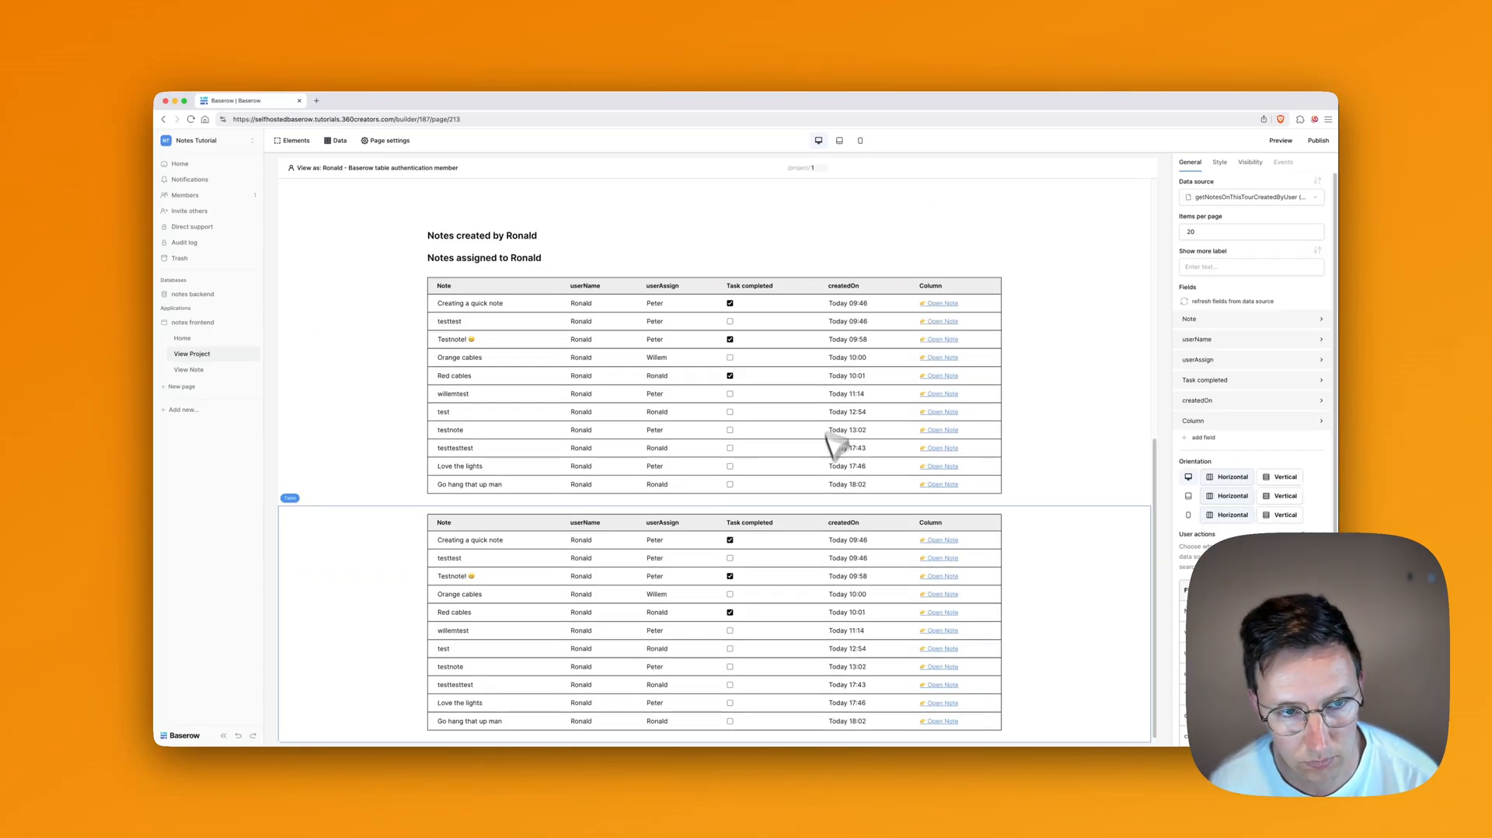
click(523, 234)
click(1123, 234)
click(1124, 255)
scroll(762, 467, down, 2)
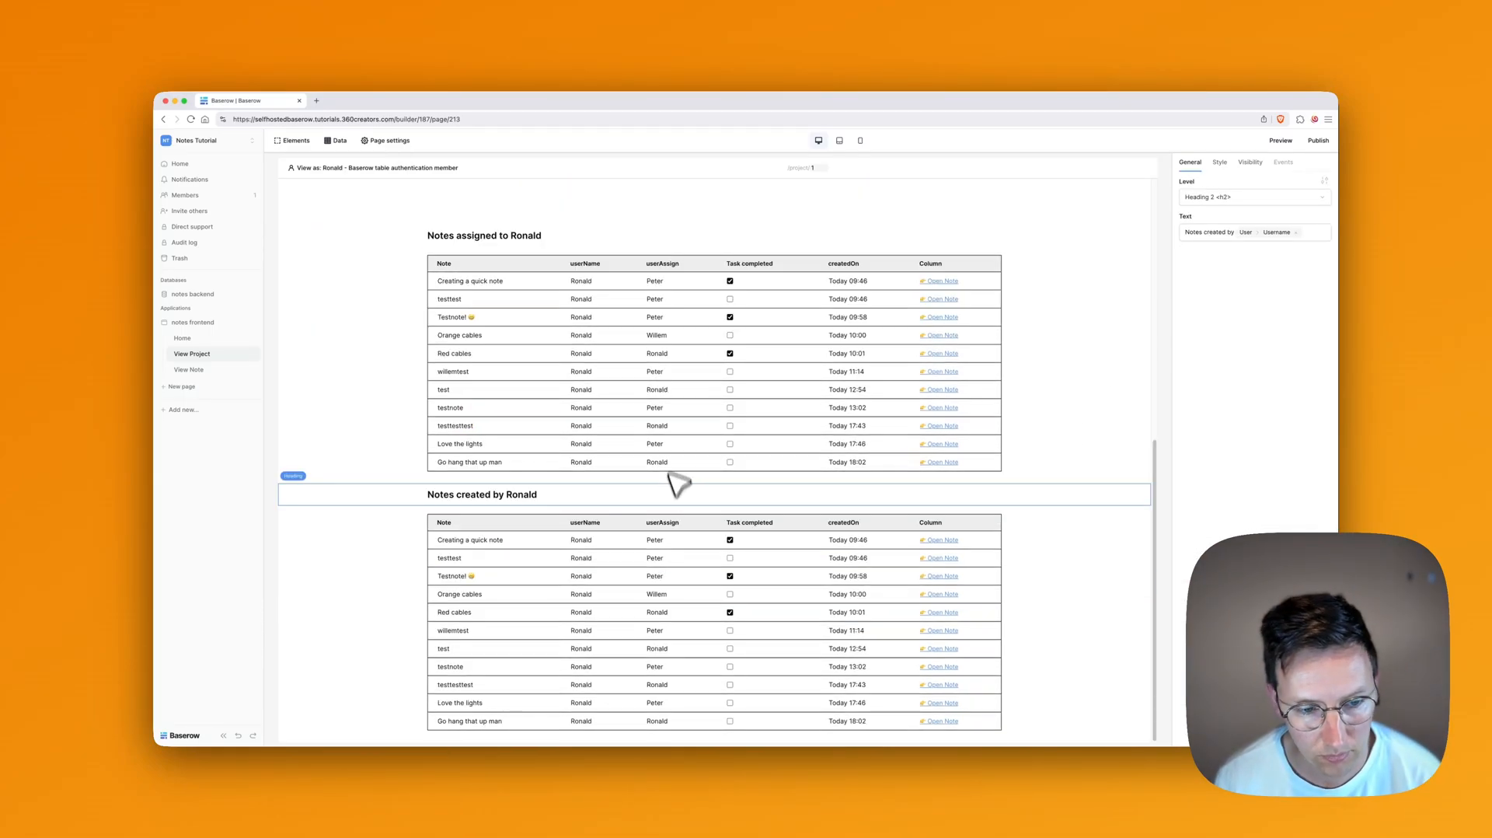
Step: Feed the upper notes table from the getNotesOnThisTourAssignedTouser data source
click(669, 389)
click(1244, 200)
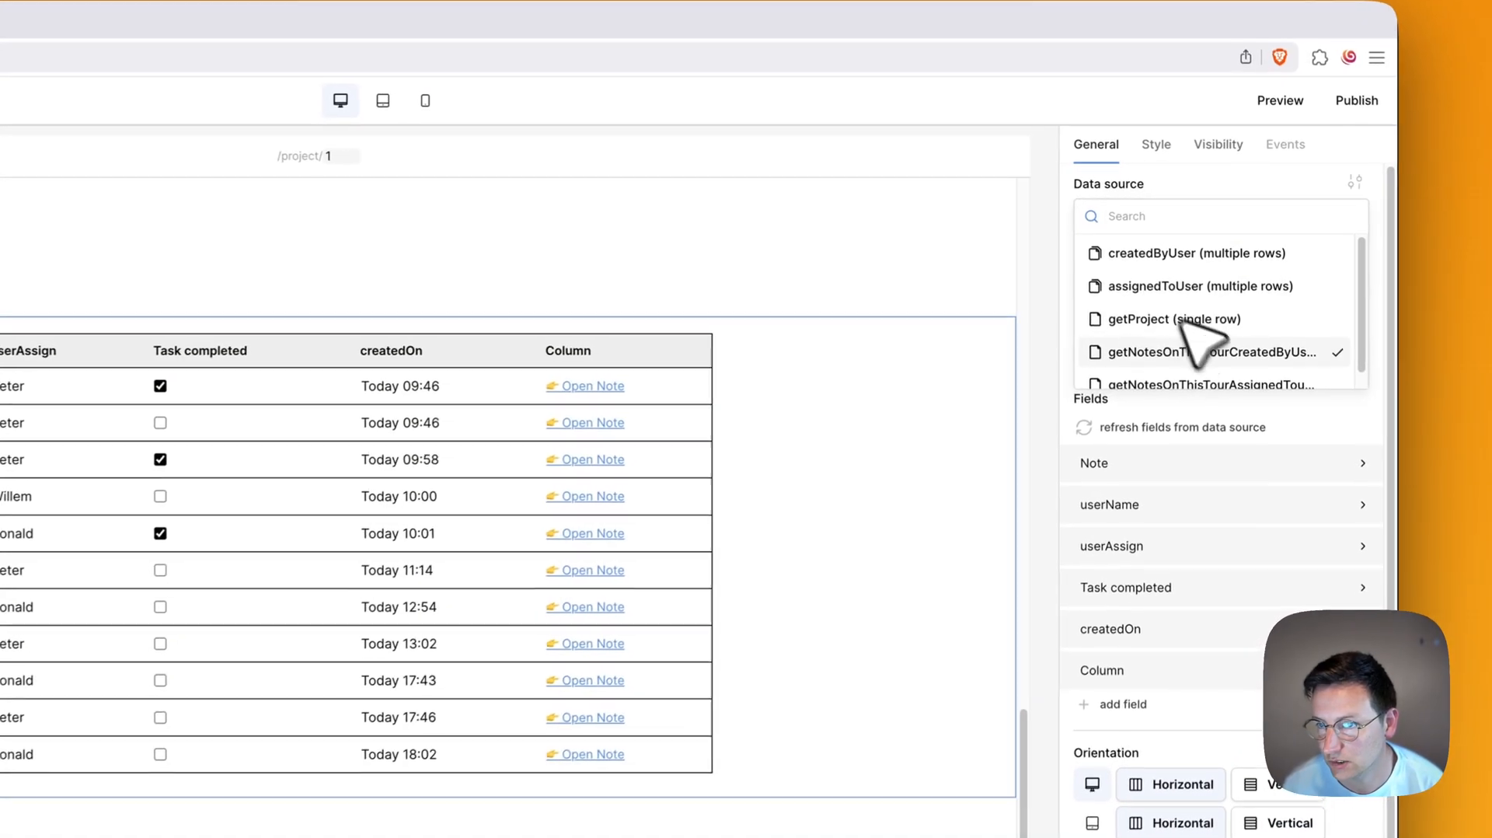
scroll(1212, 358, down, 1)
click(1244, 377)
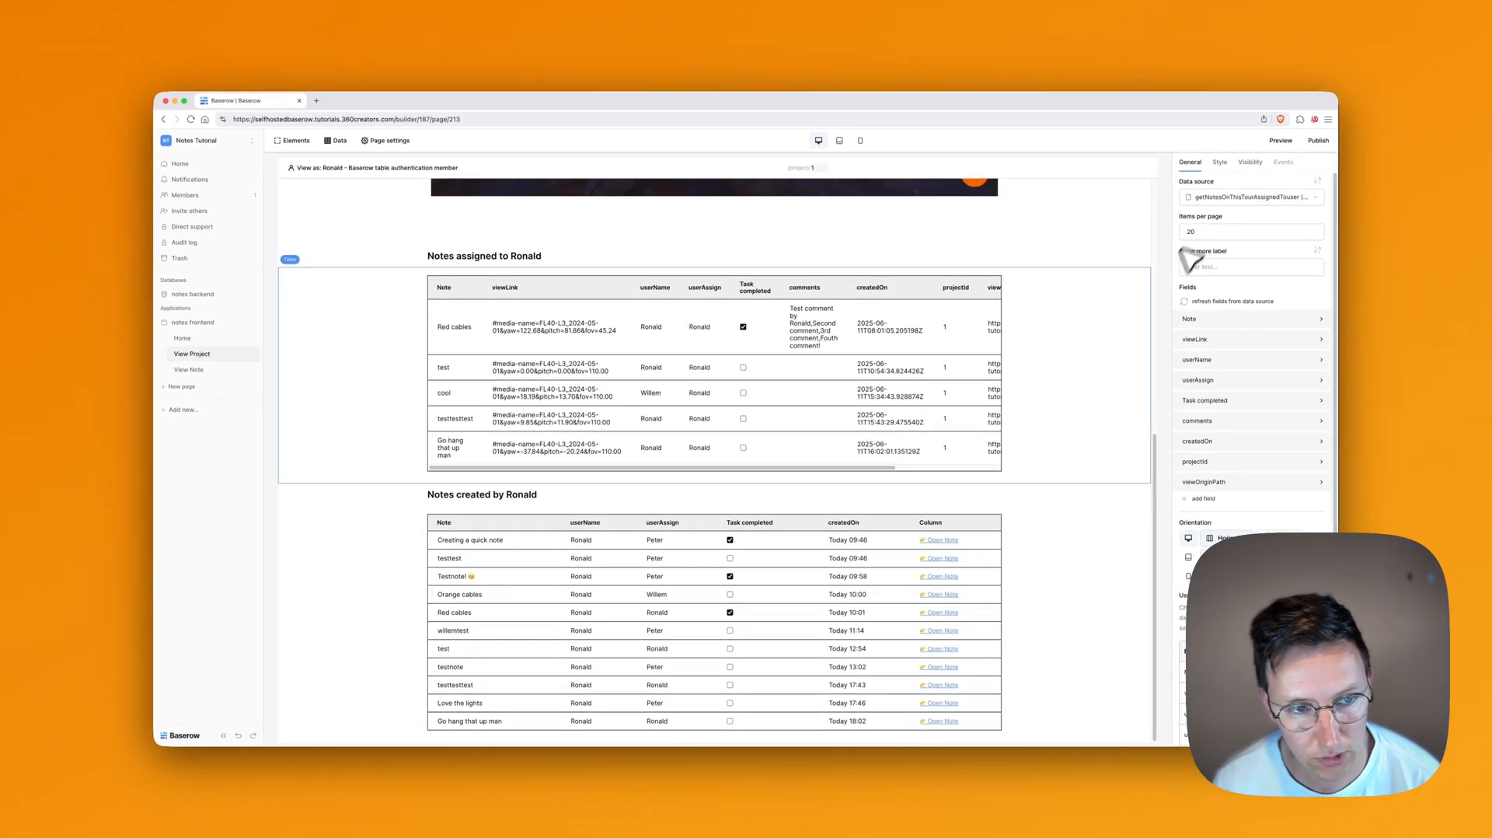
Step: Turn the table's viewOriginPath column into an 'Open Note' link column
click(1233, 321)
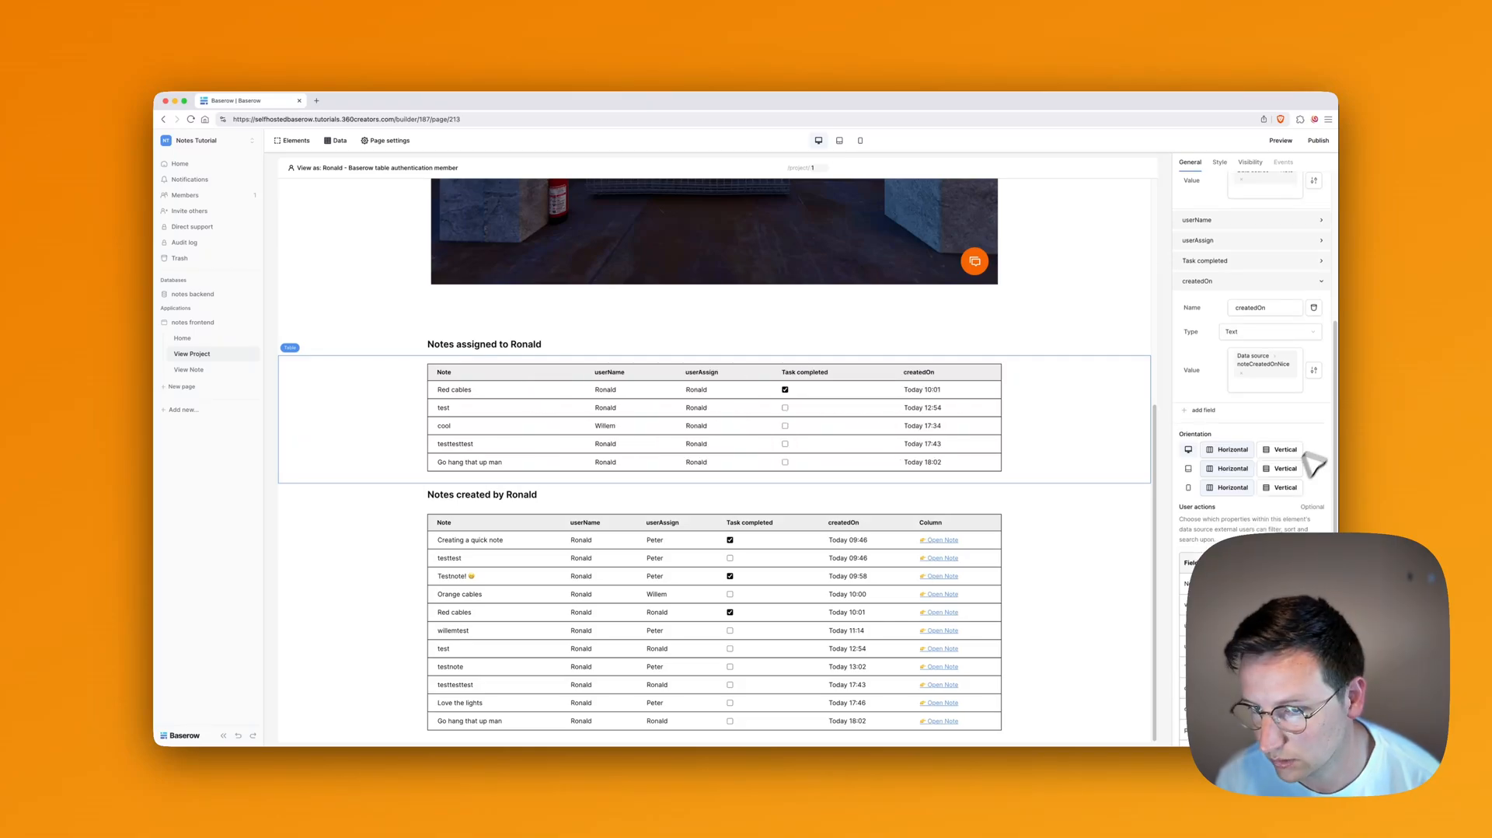
click(1264, 488)
text(Open N)
key(BackSpace)
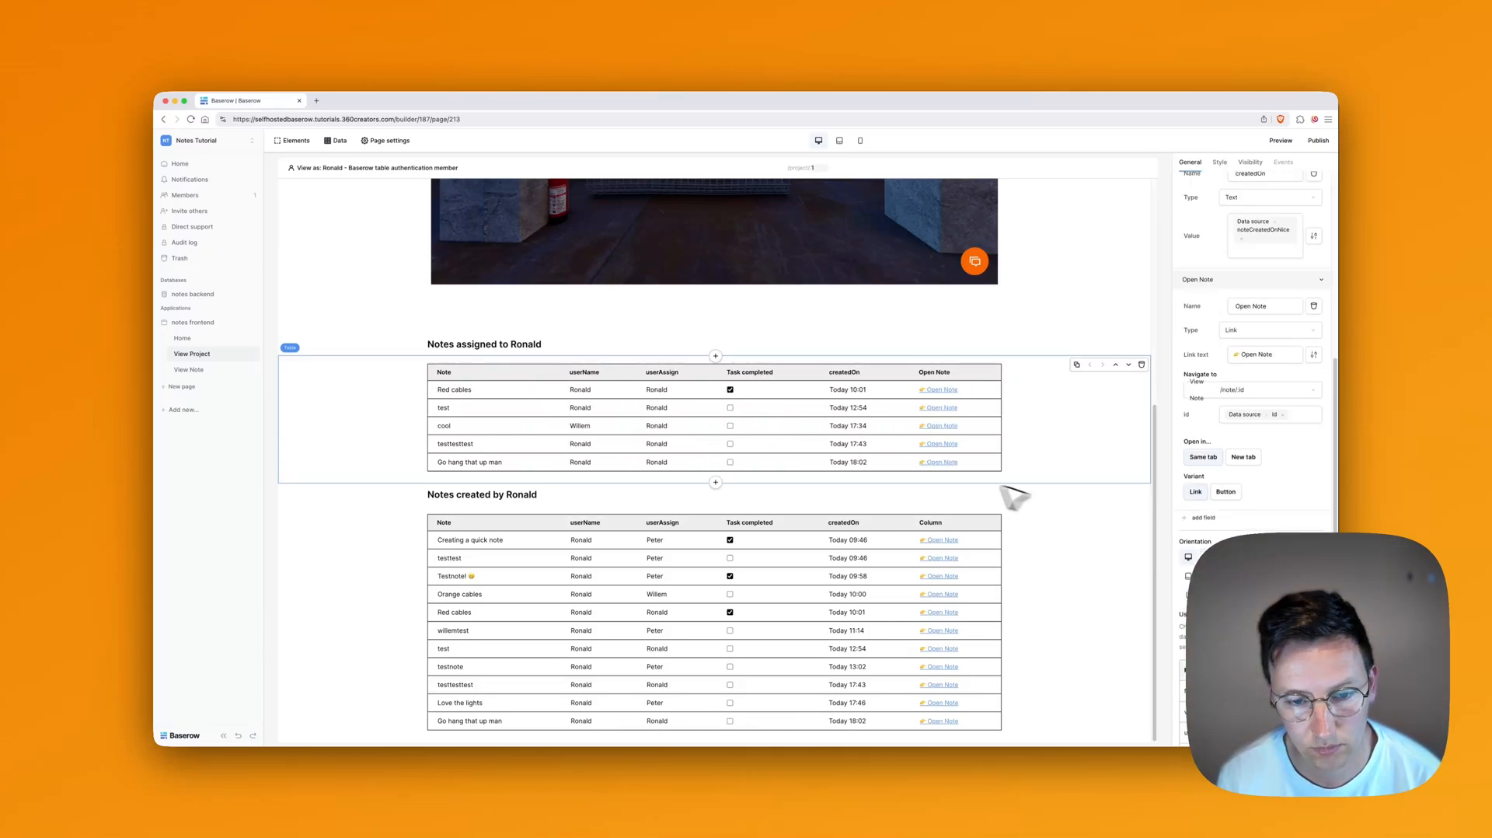
scroll(1010, 495, up, 5)
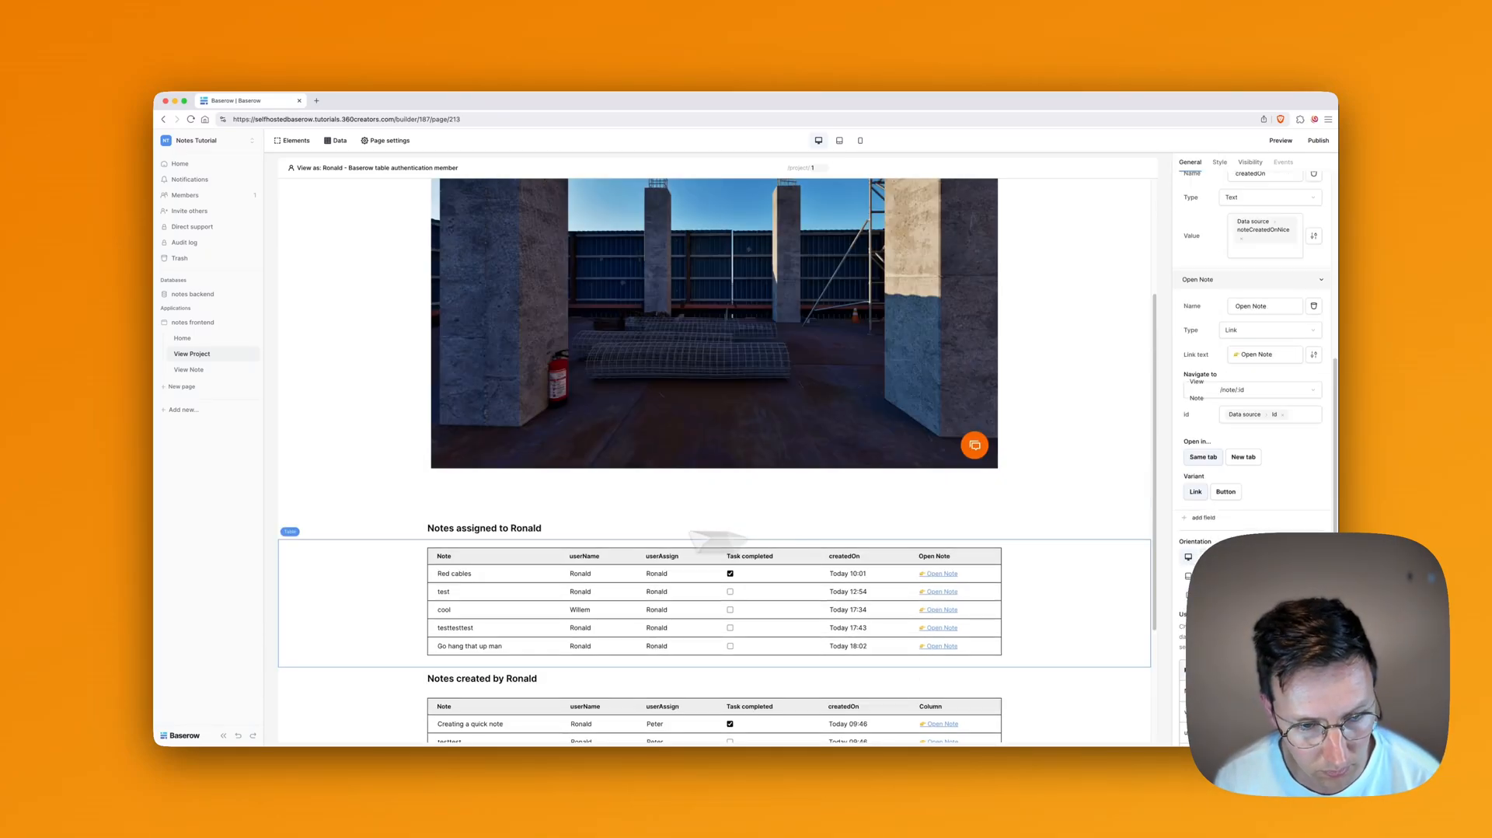
click(517, 528)
Step: Append getProject's projectName and the word 'project' to the assigned-notes heading
click(1318, 230)
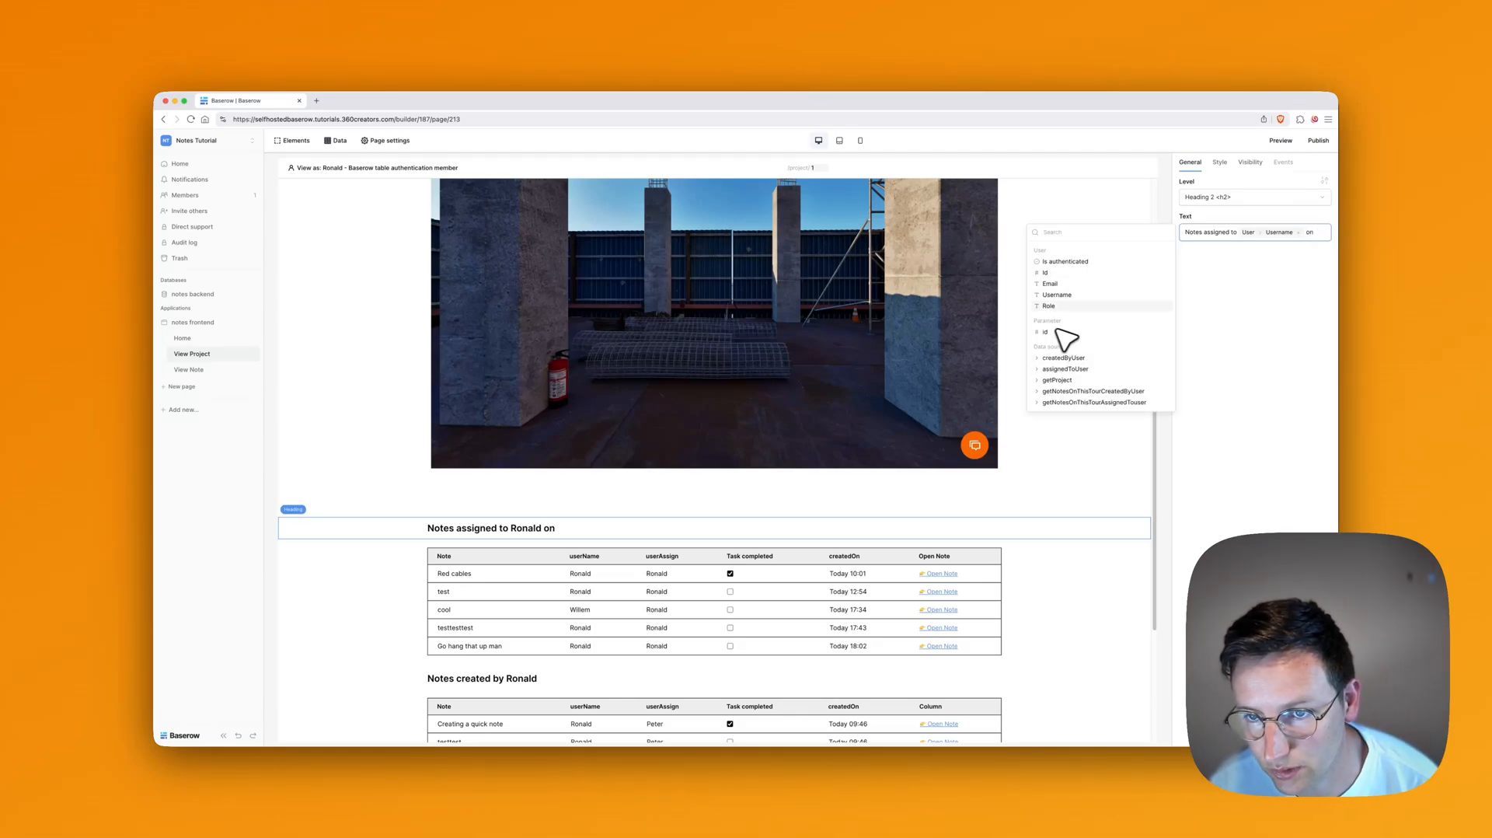
click(1065, 380)
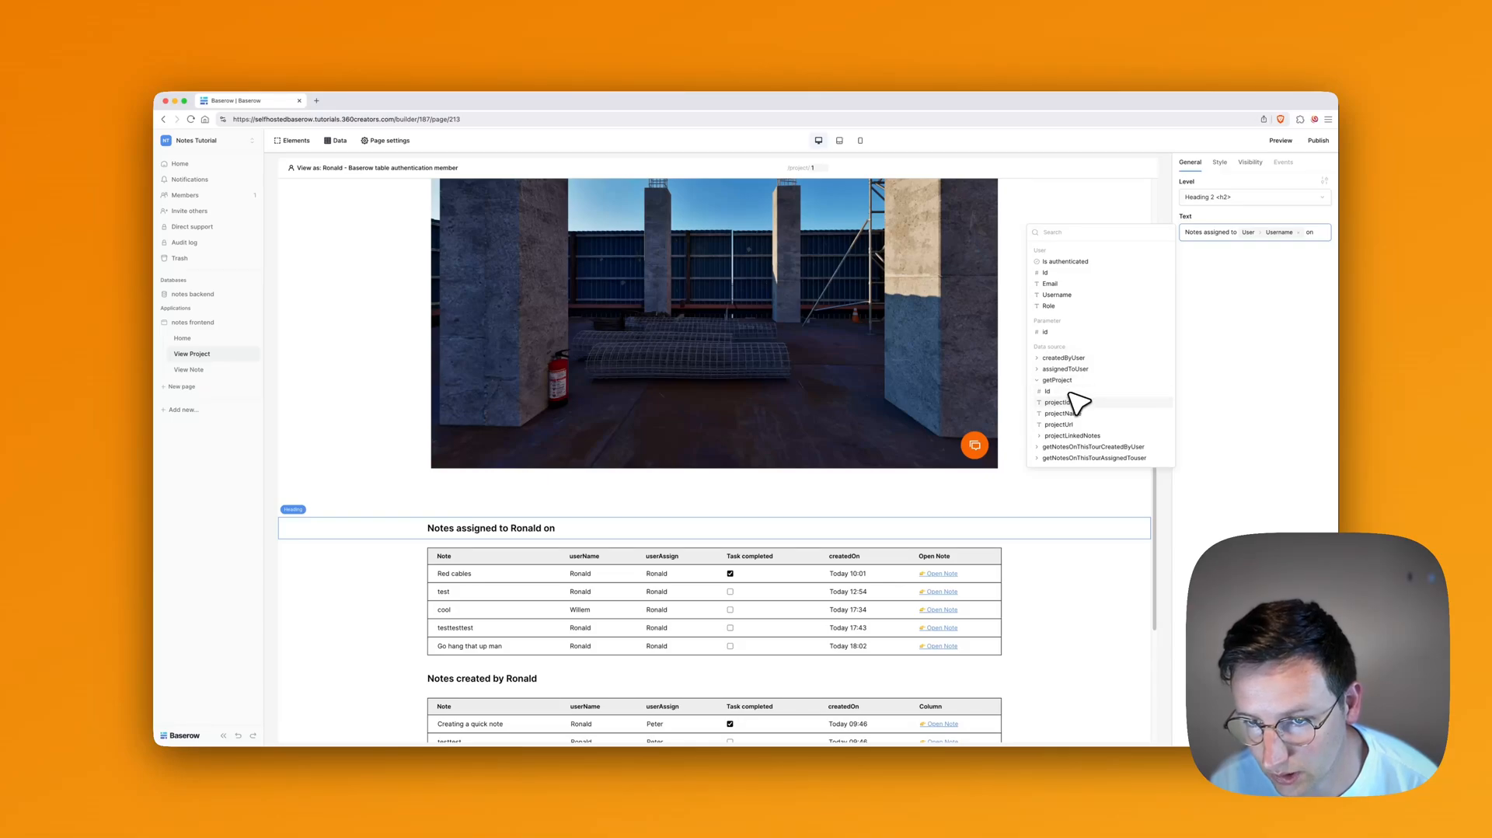
click(1077, 414)
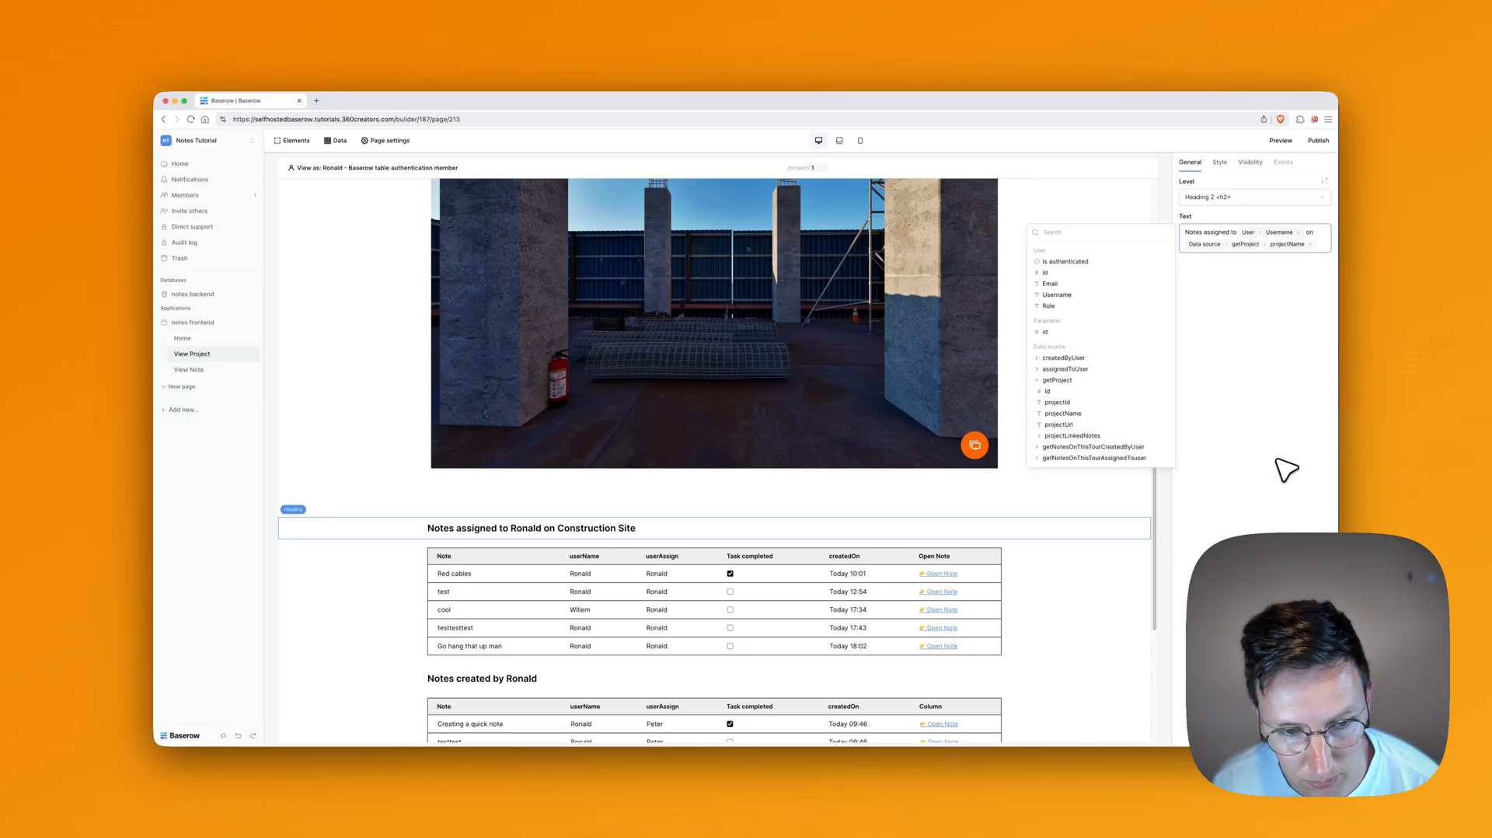
click(1315, 408)
click(1323, 238)
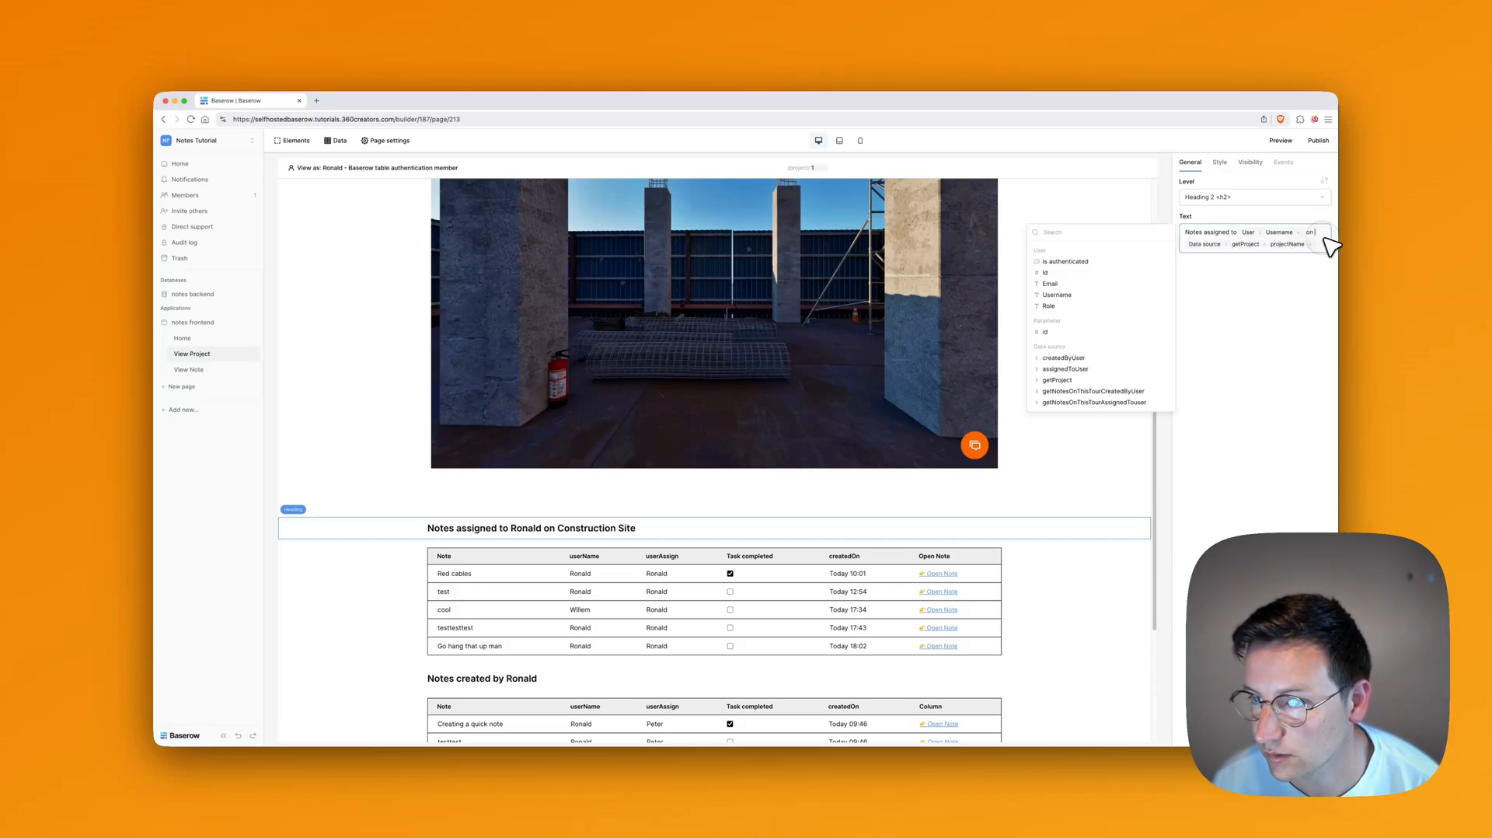
text(project)
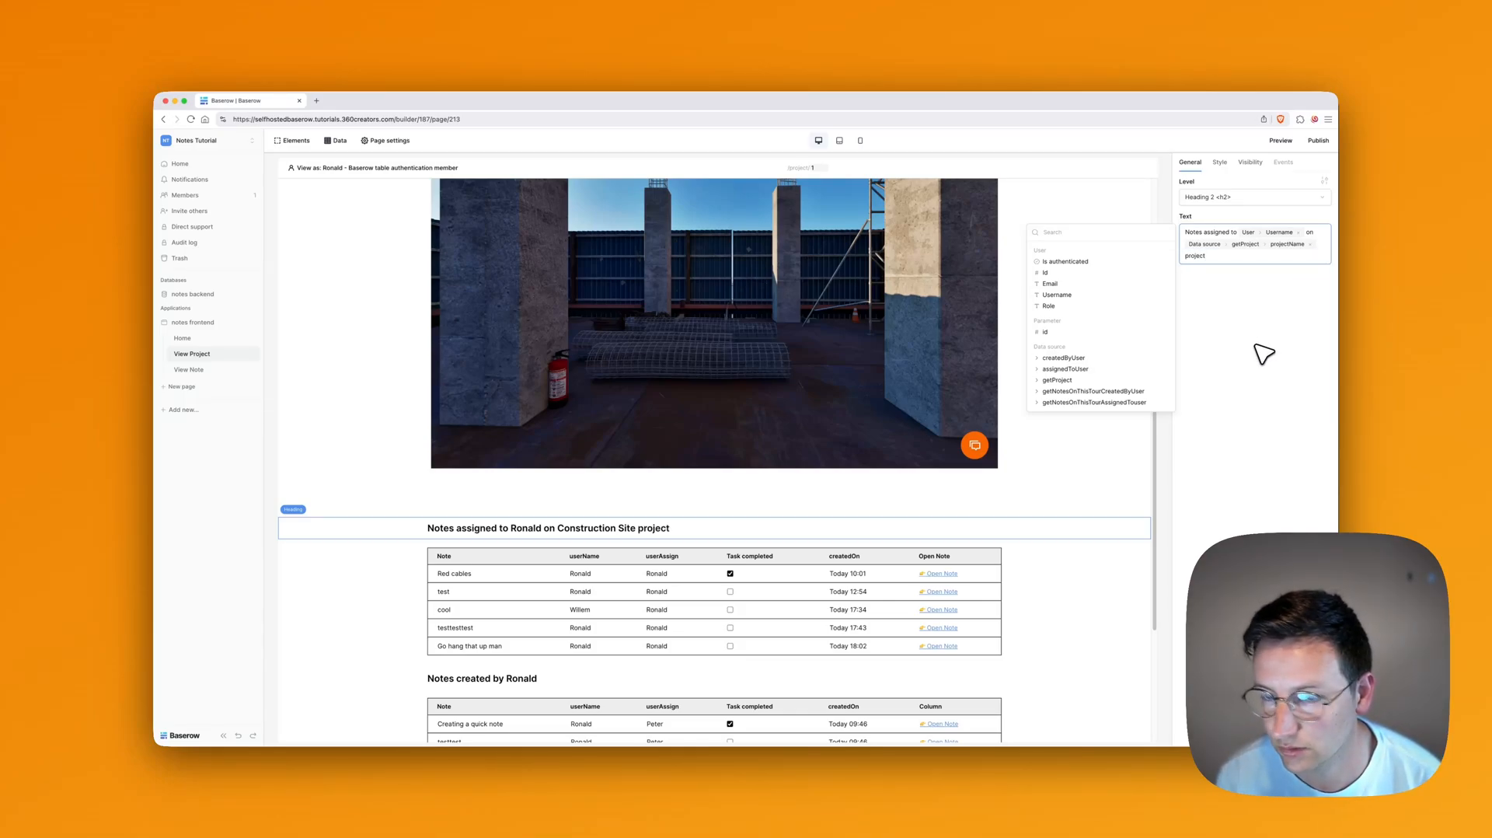
click(1263, 354)
scroll(953, 557, down, 1)
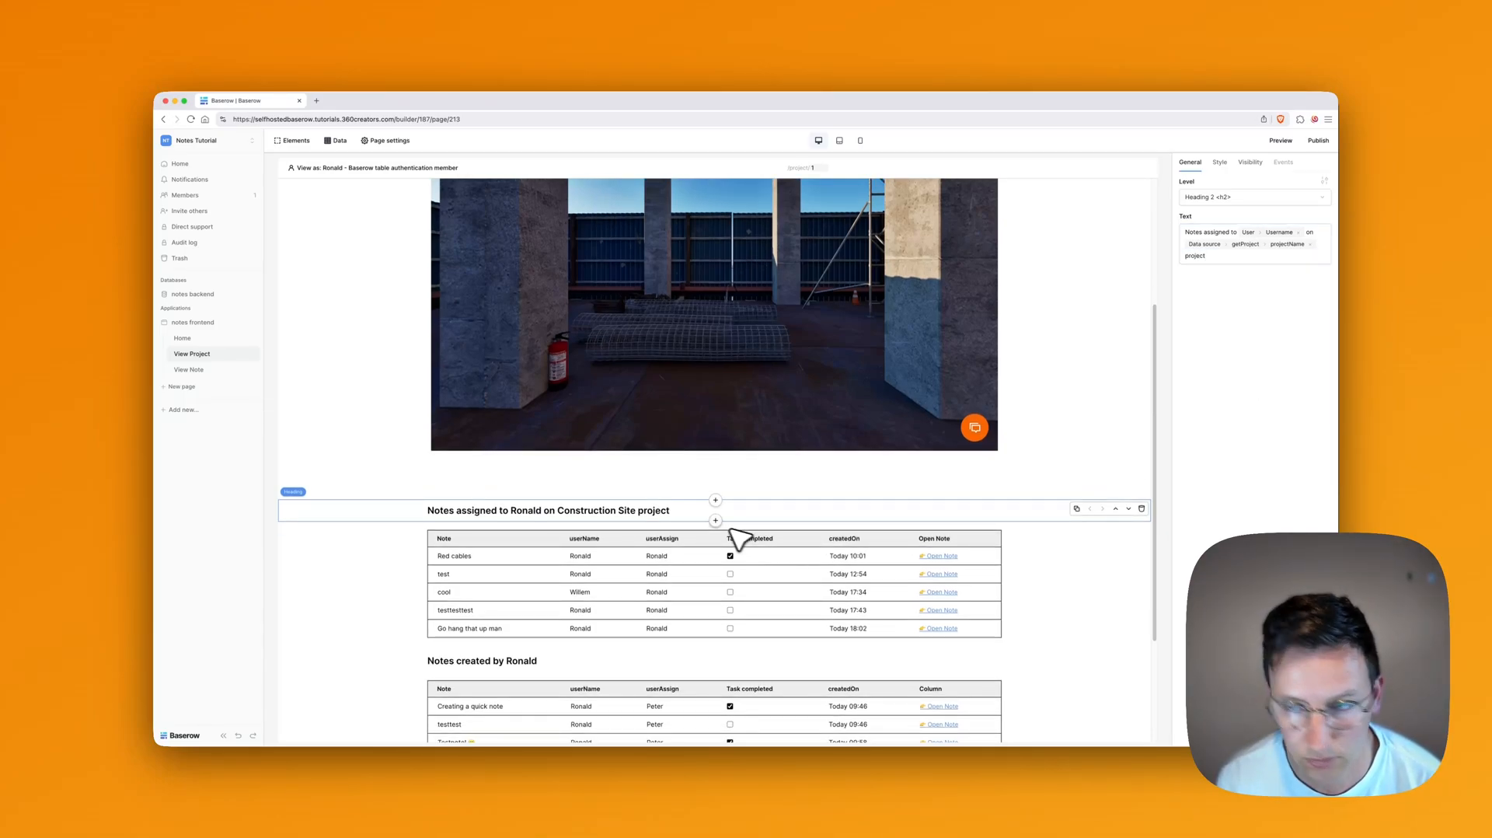
Step: Append projectName and 'project' to the Notes created by heading as well
click(544, 665)
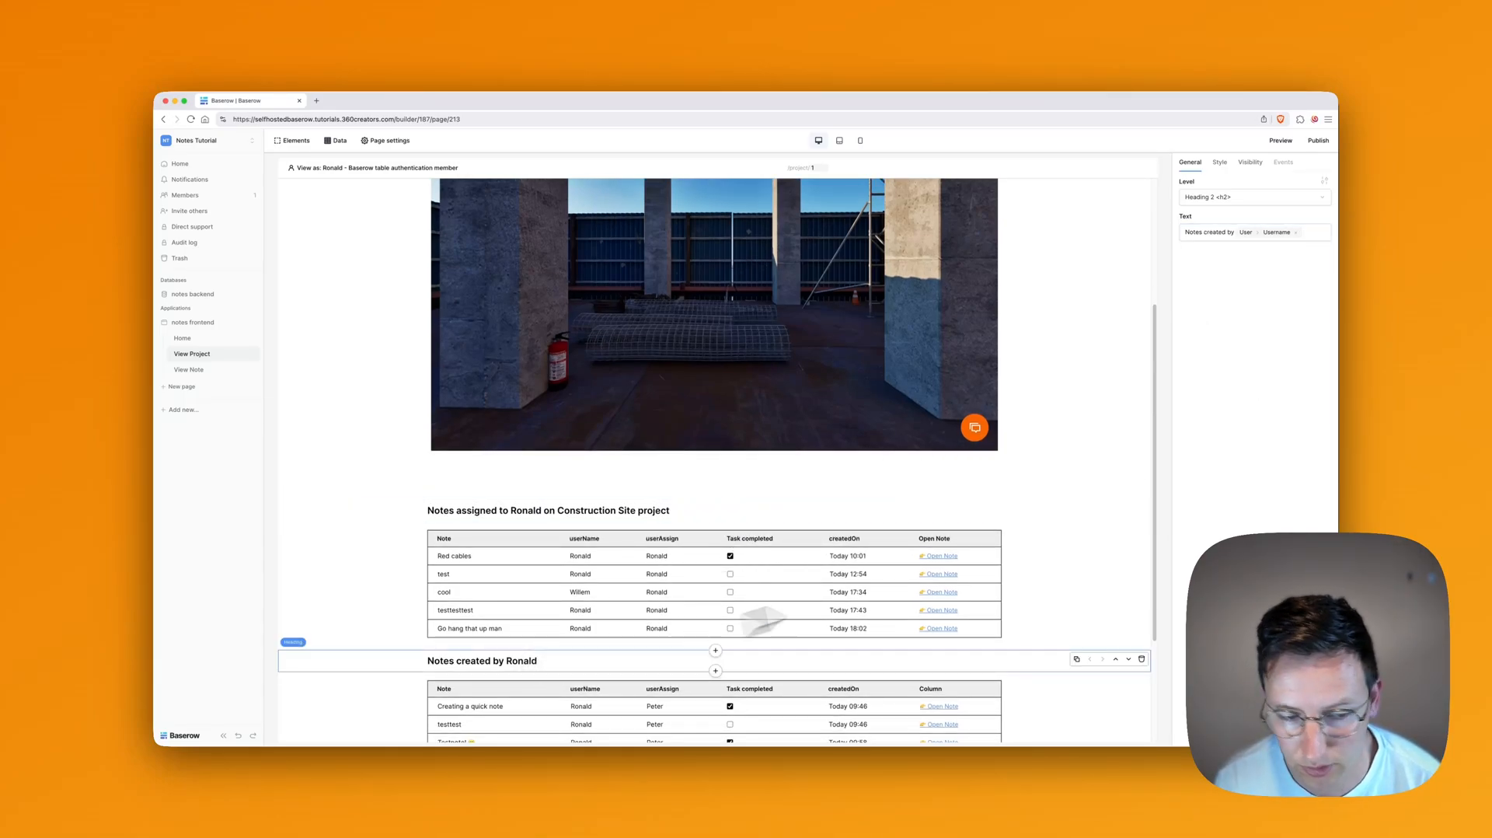
click(1328, 237)
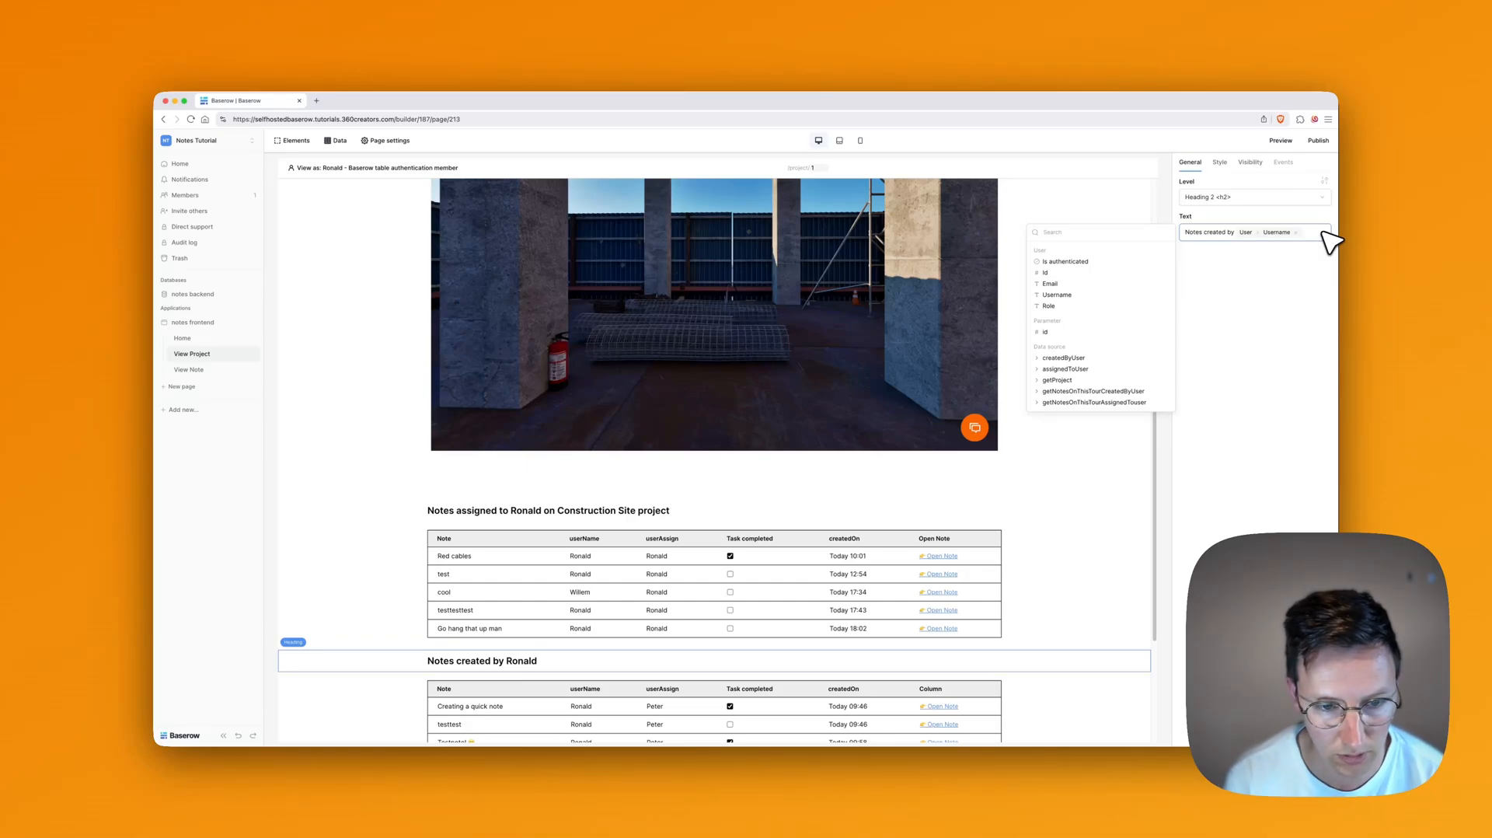
click(1076, 381)
click(1092, 415)
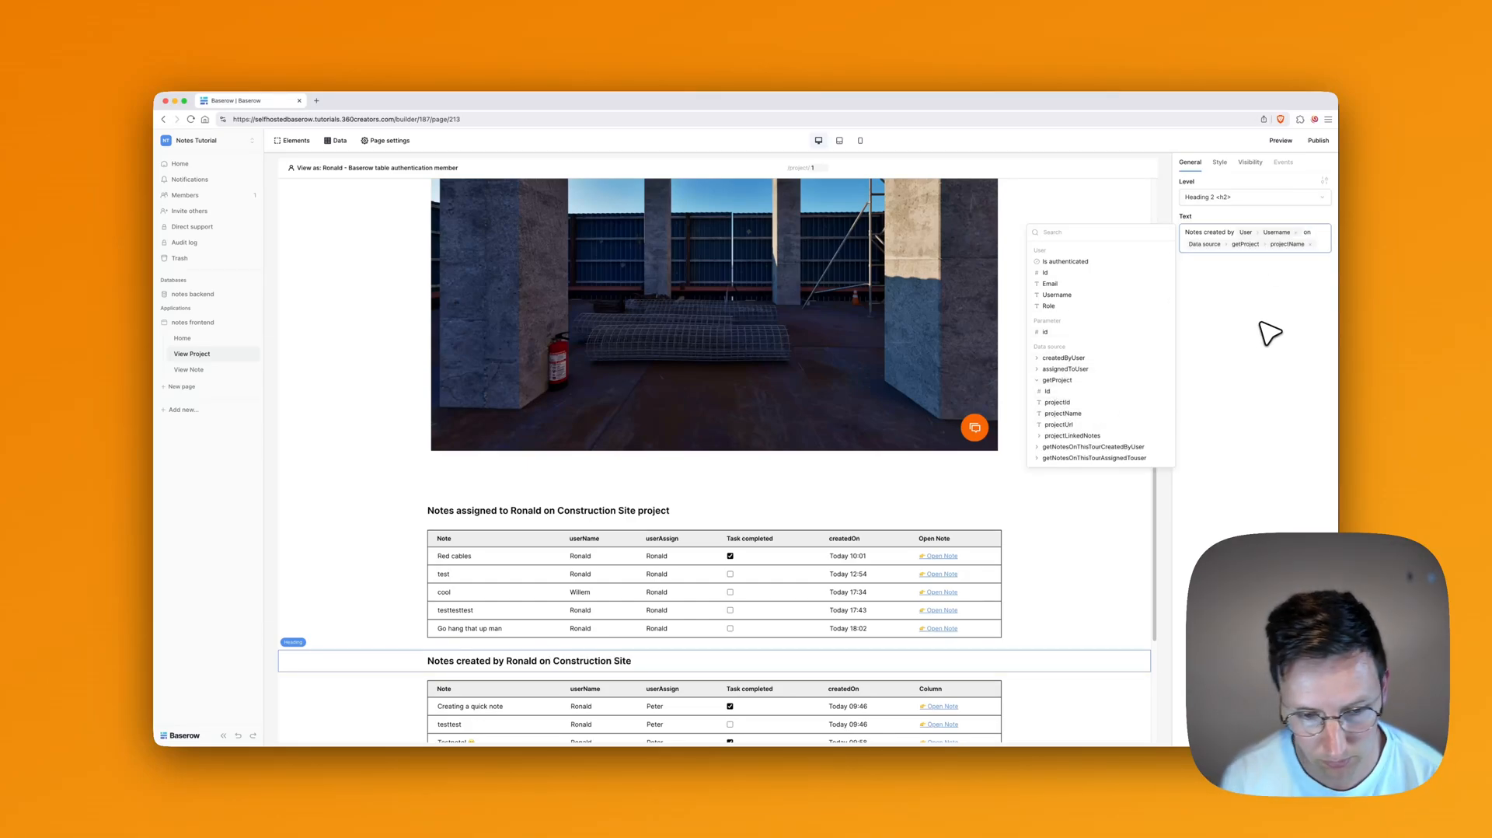
text(project)
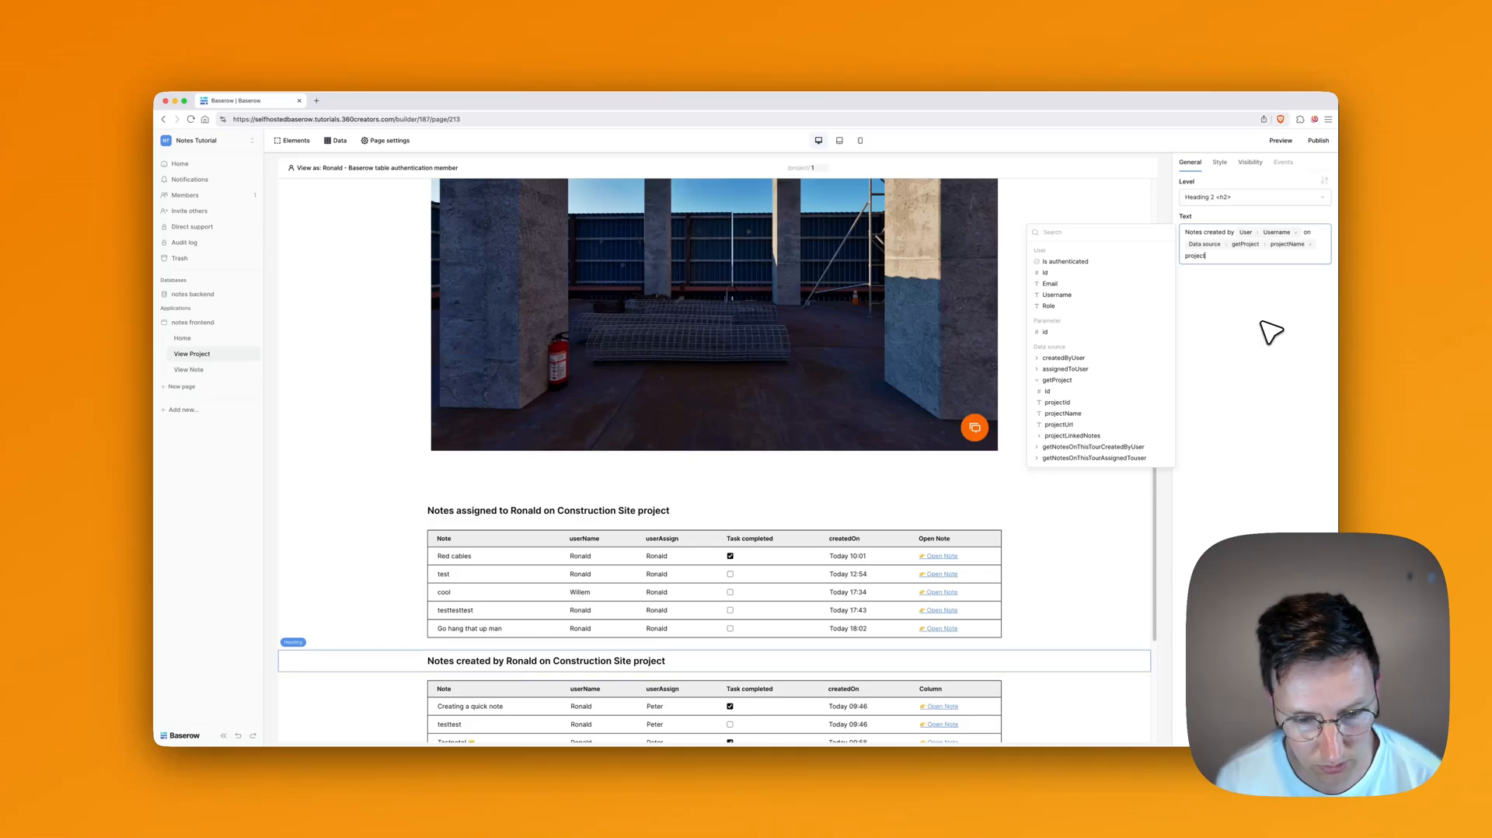
scroll(801, 431, down, 3)
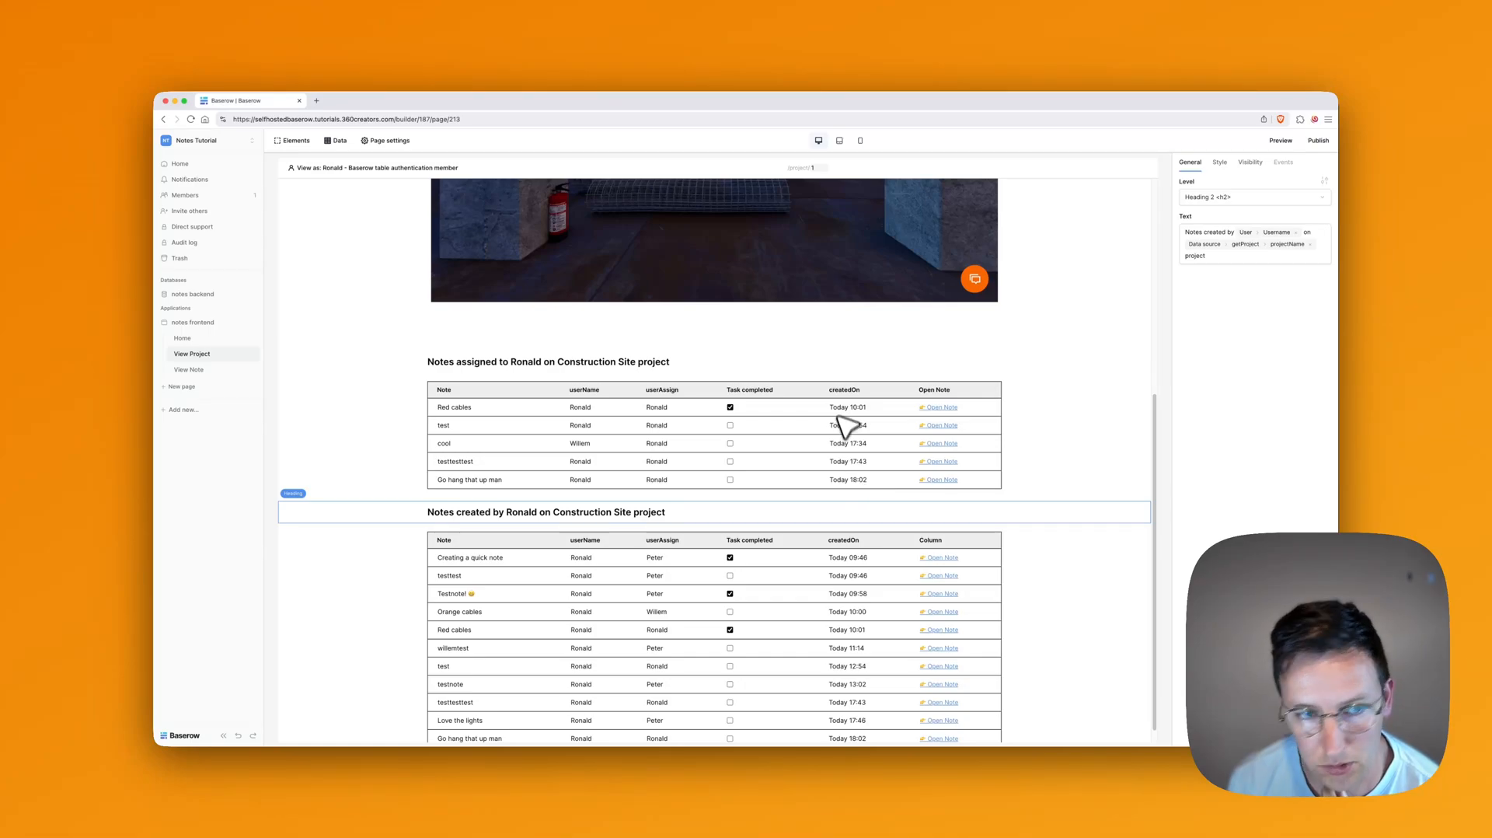
Step: Sort getNotesOnThisTourCreatedByUser by createdOn, newest first (9→1)
click(339, 142)
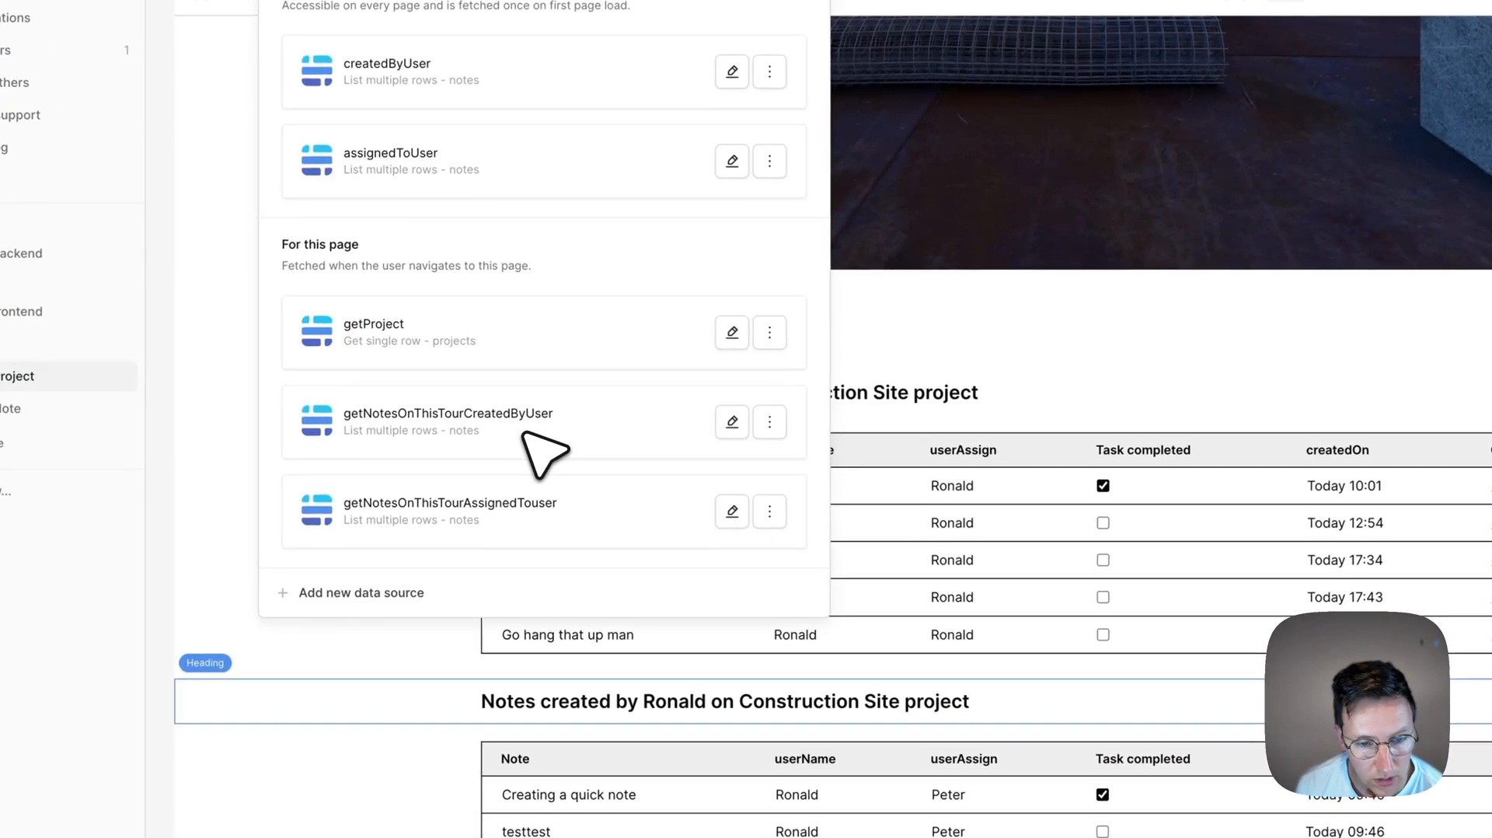
click(457, 380)
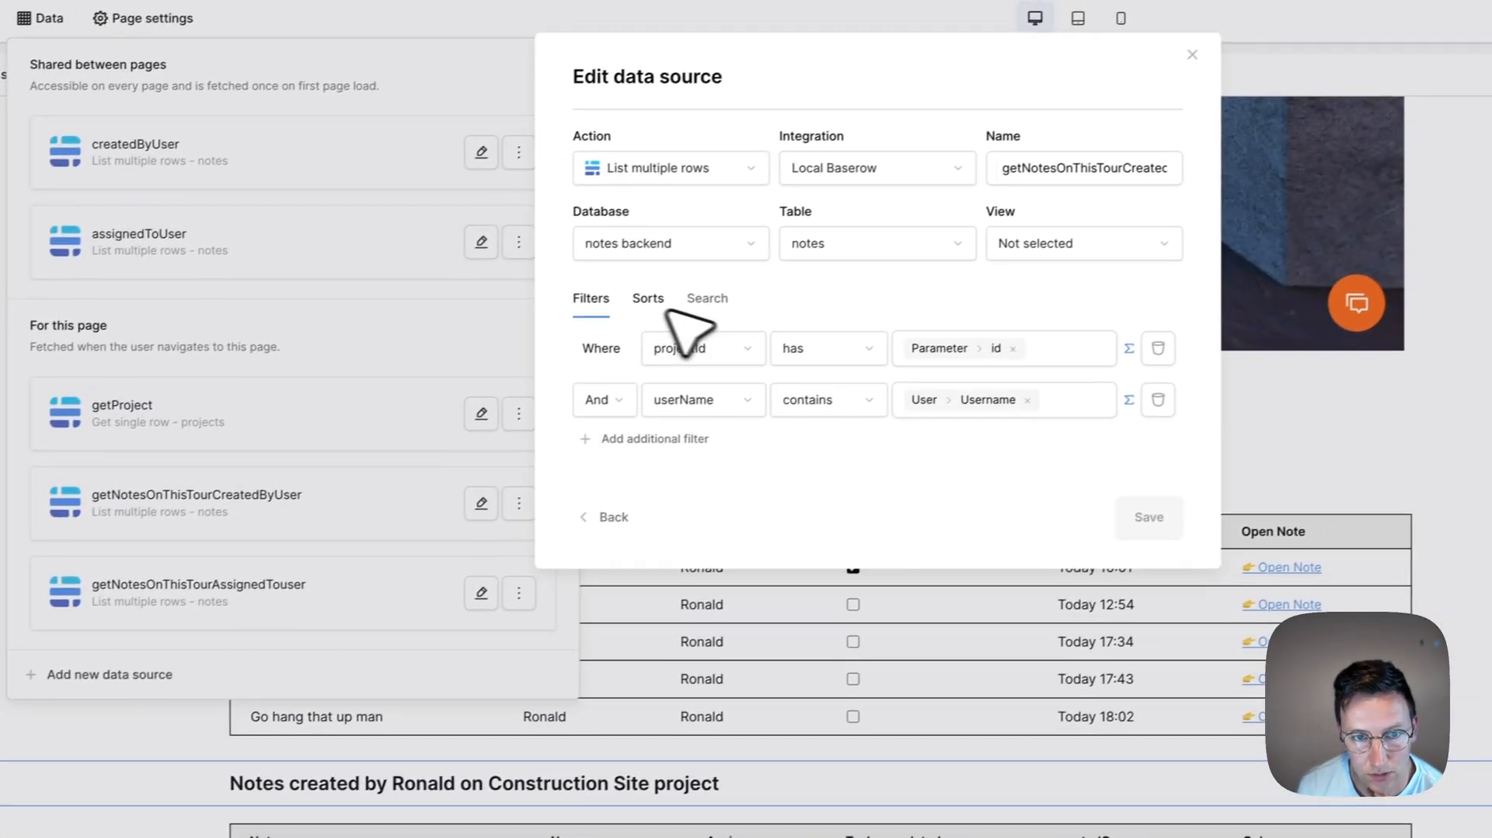
click(899, 217)
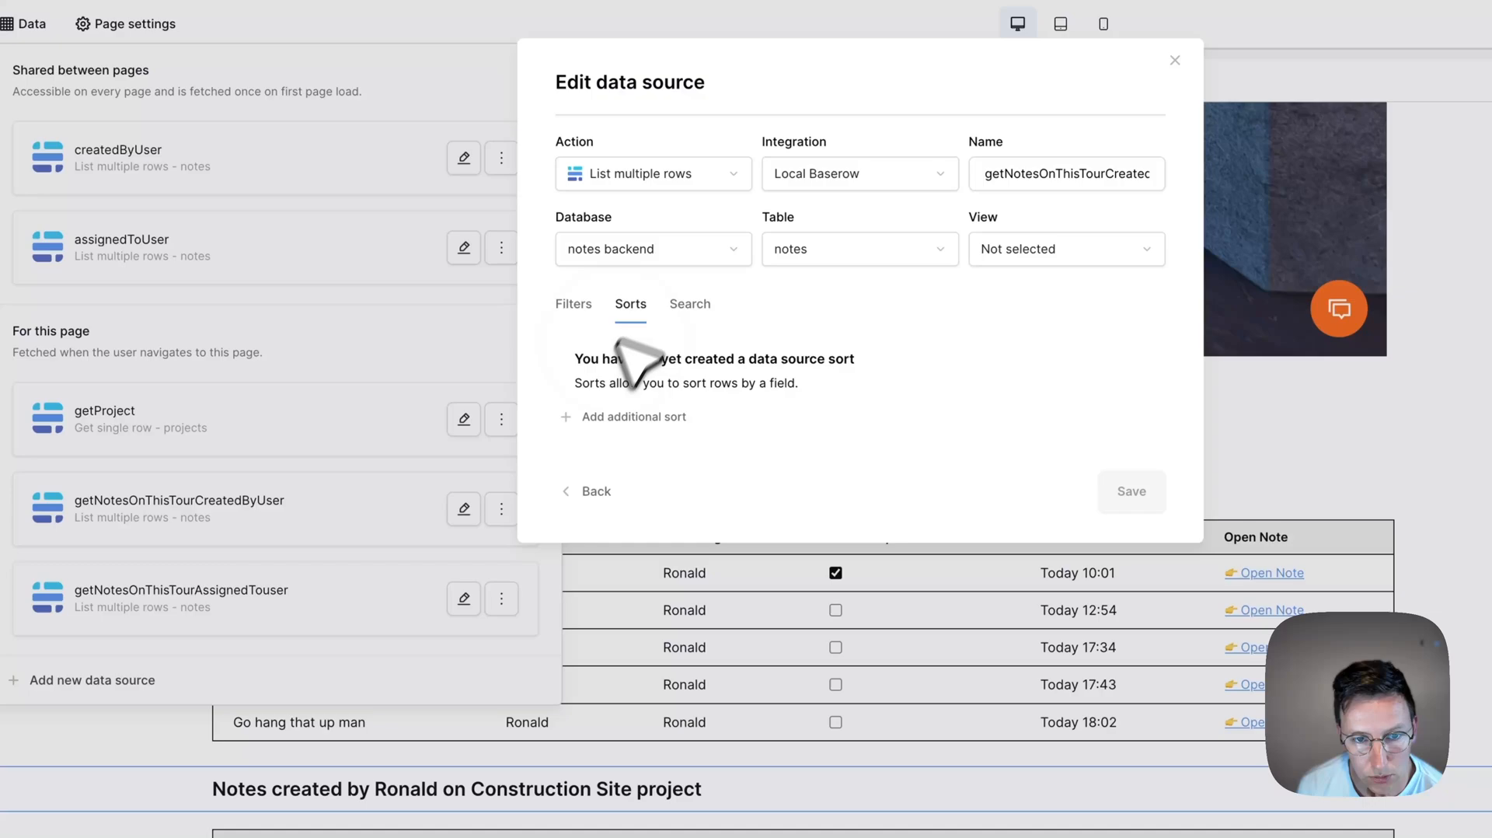
click(585, 412)
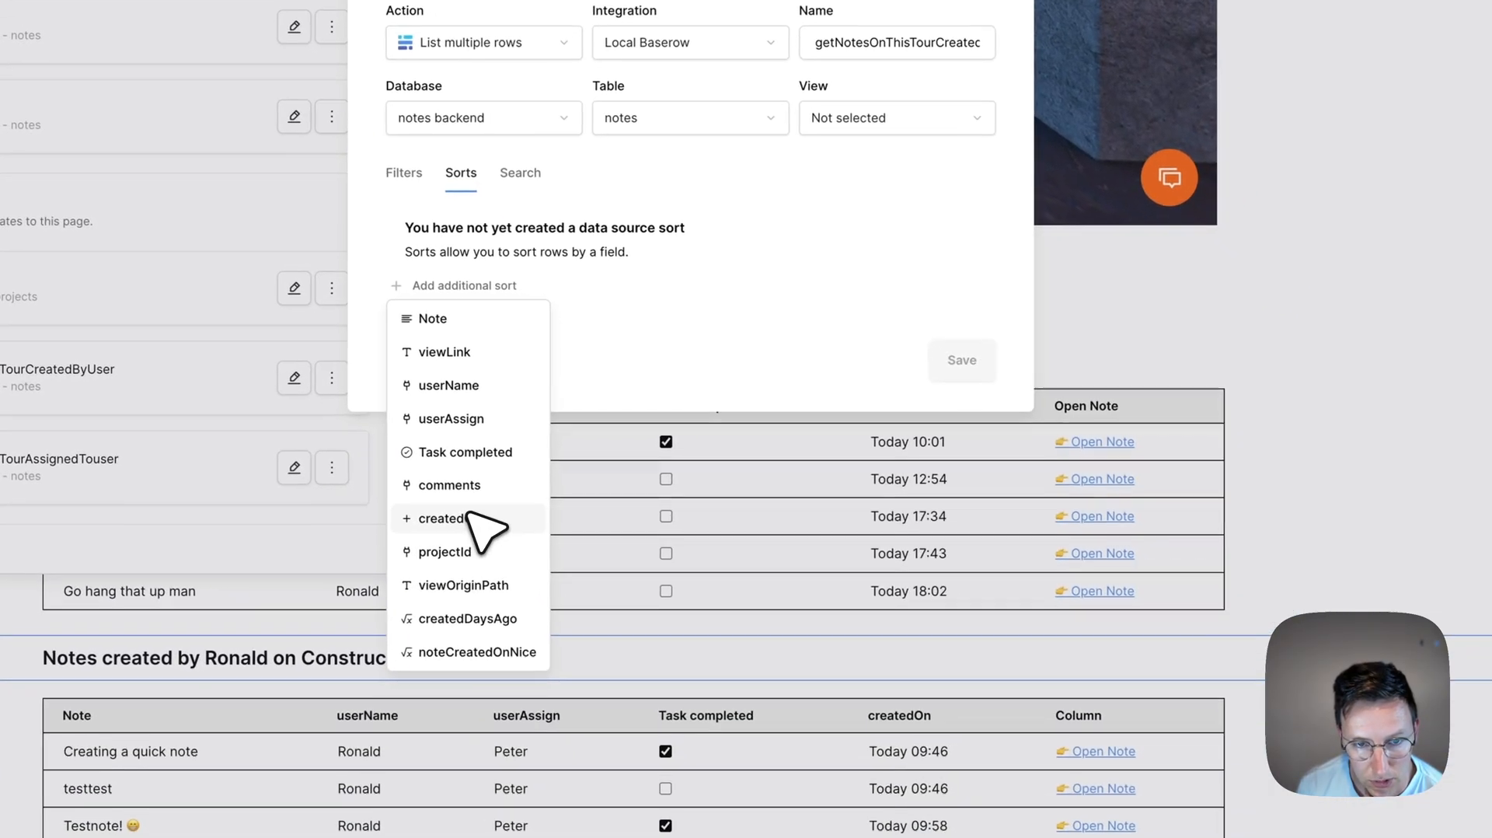
click(470, 516)
click(753, 236)
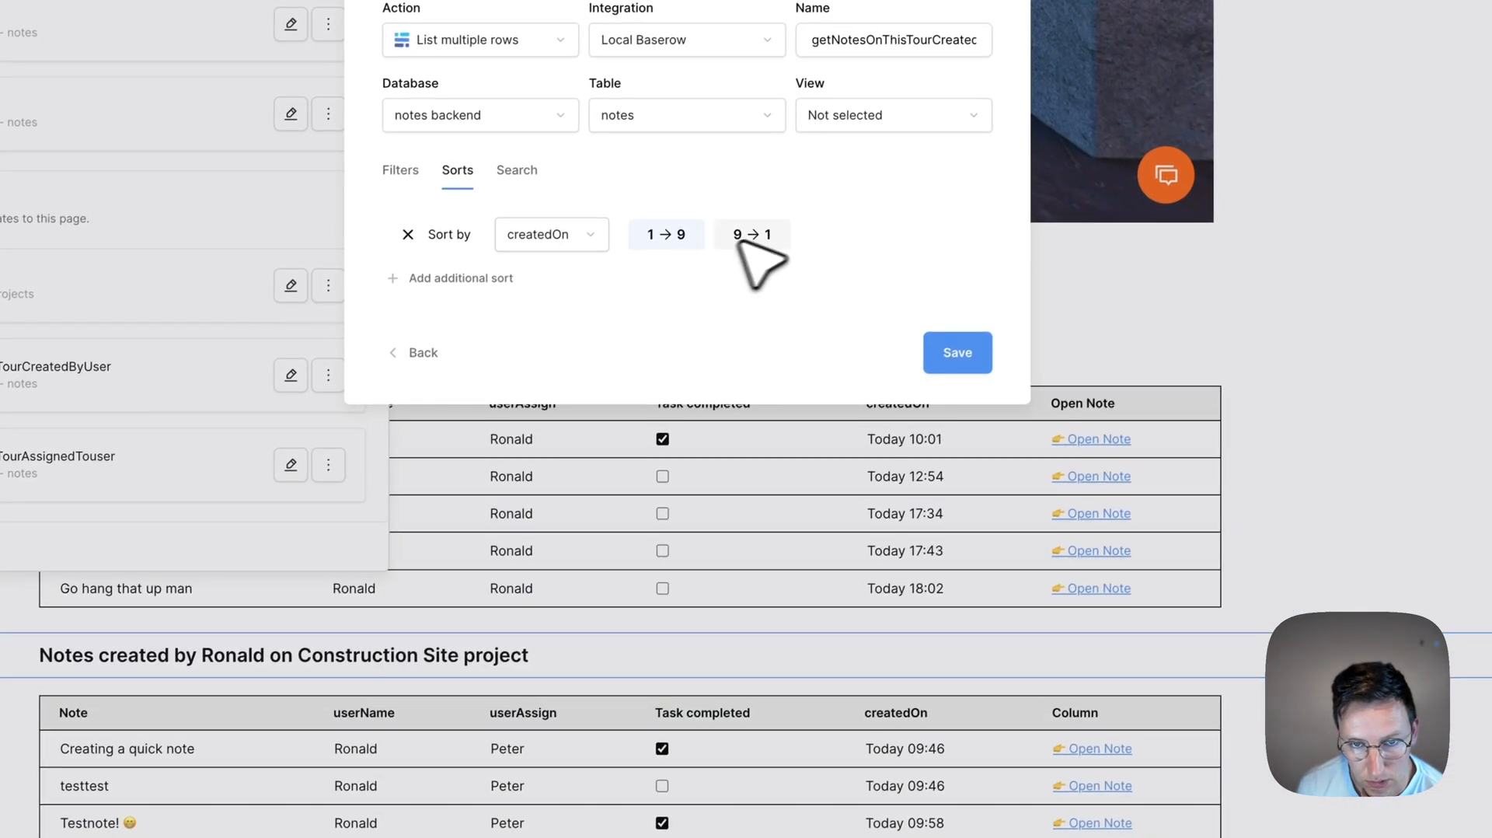
click(943, 355)
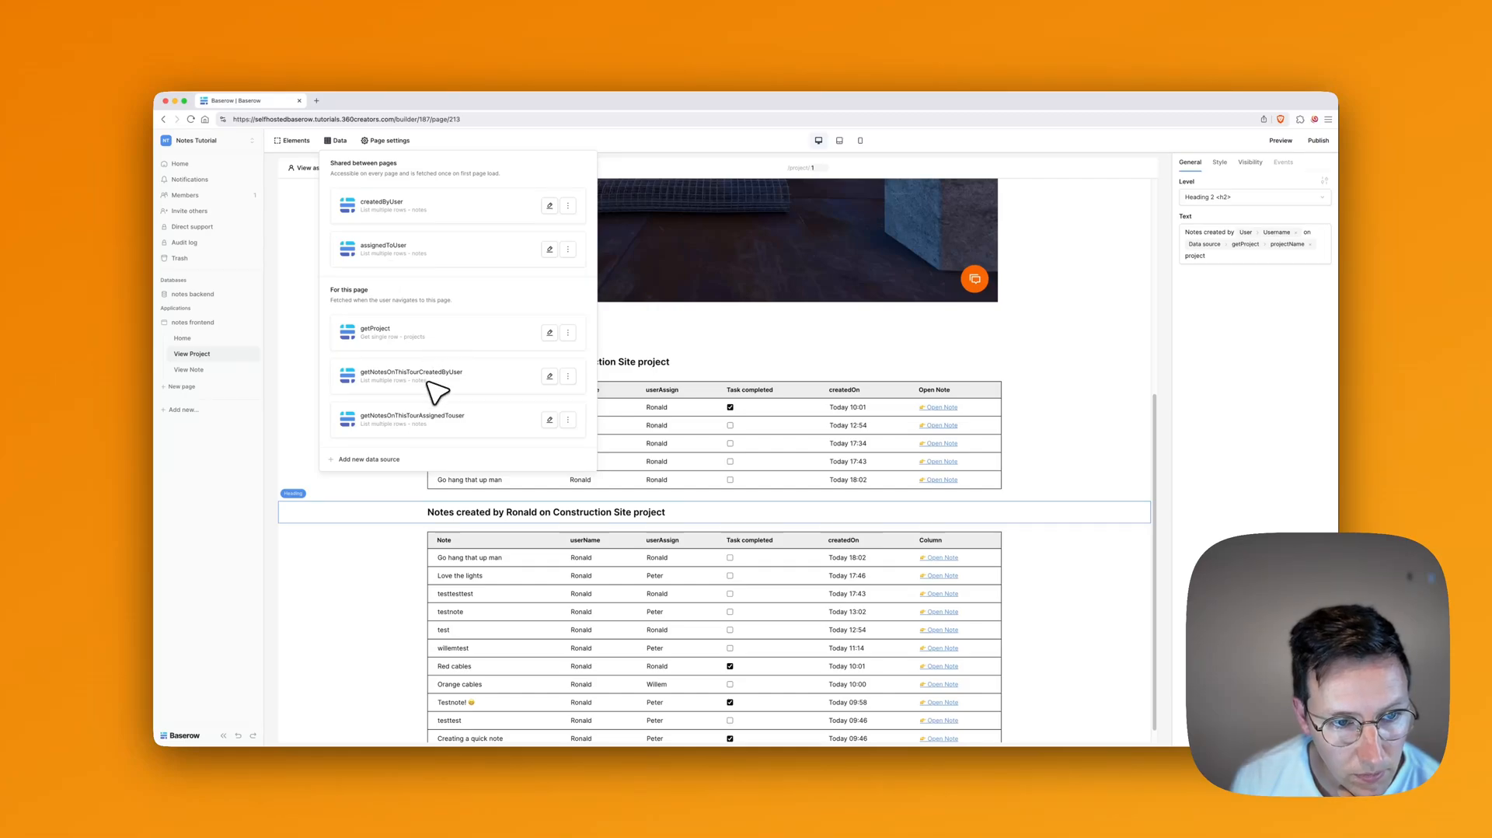
Step: Re-sort the created-by-user data source by Task completed, then createdOn
click(438, 389)
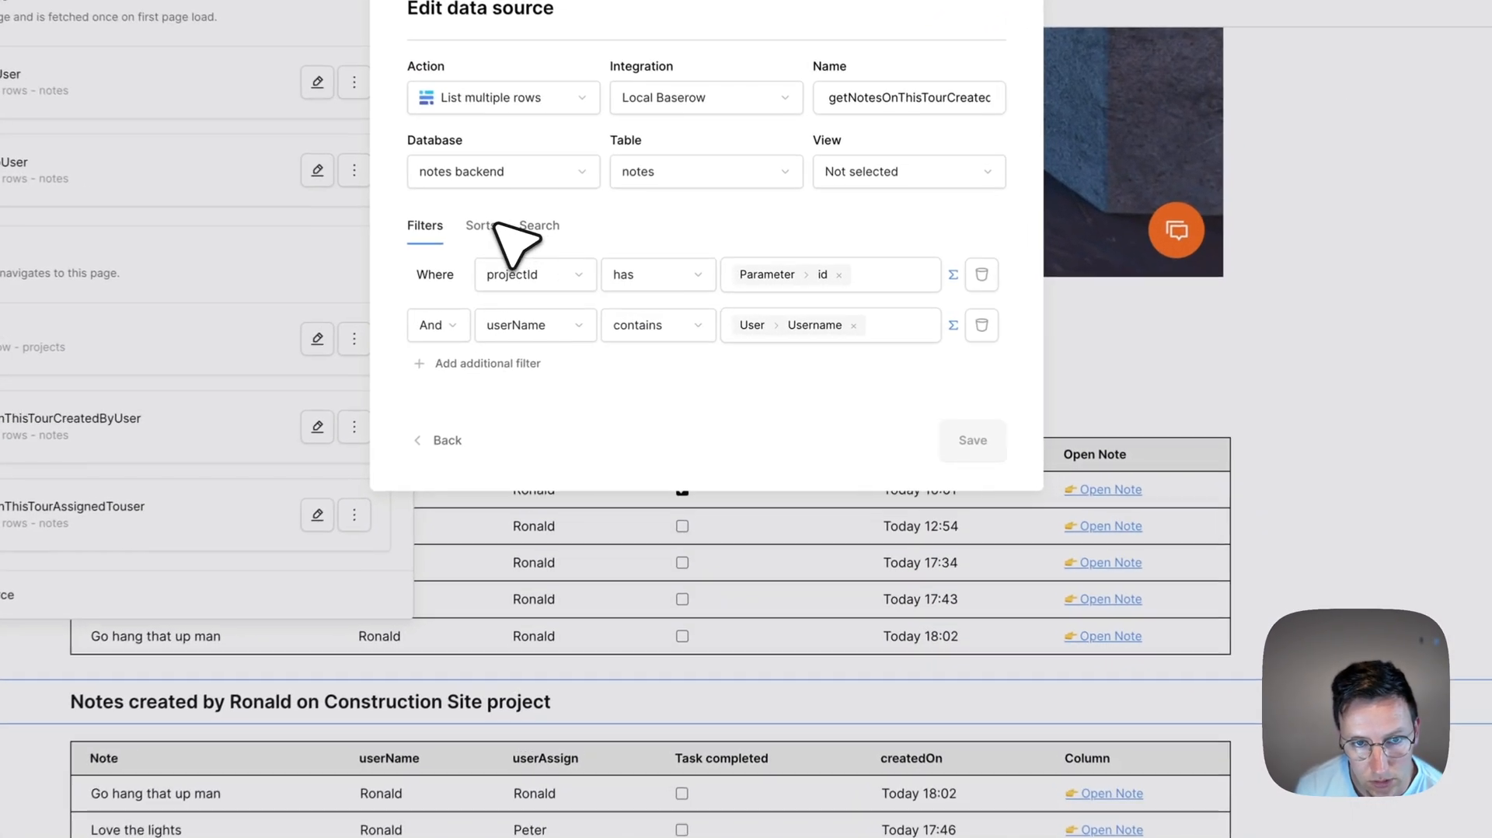
click(631, 276)
click(470, 331)
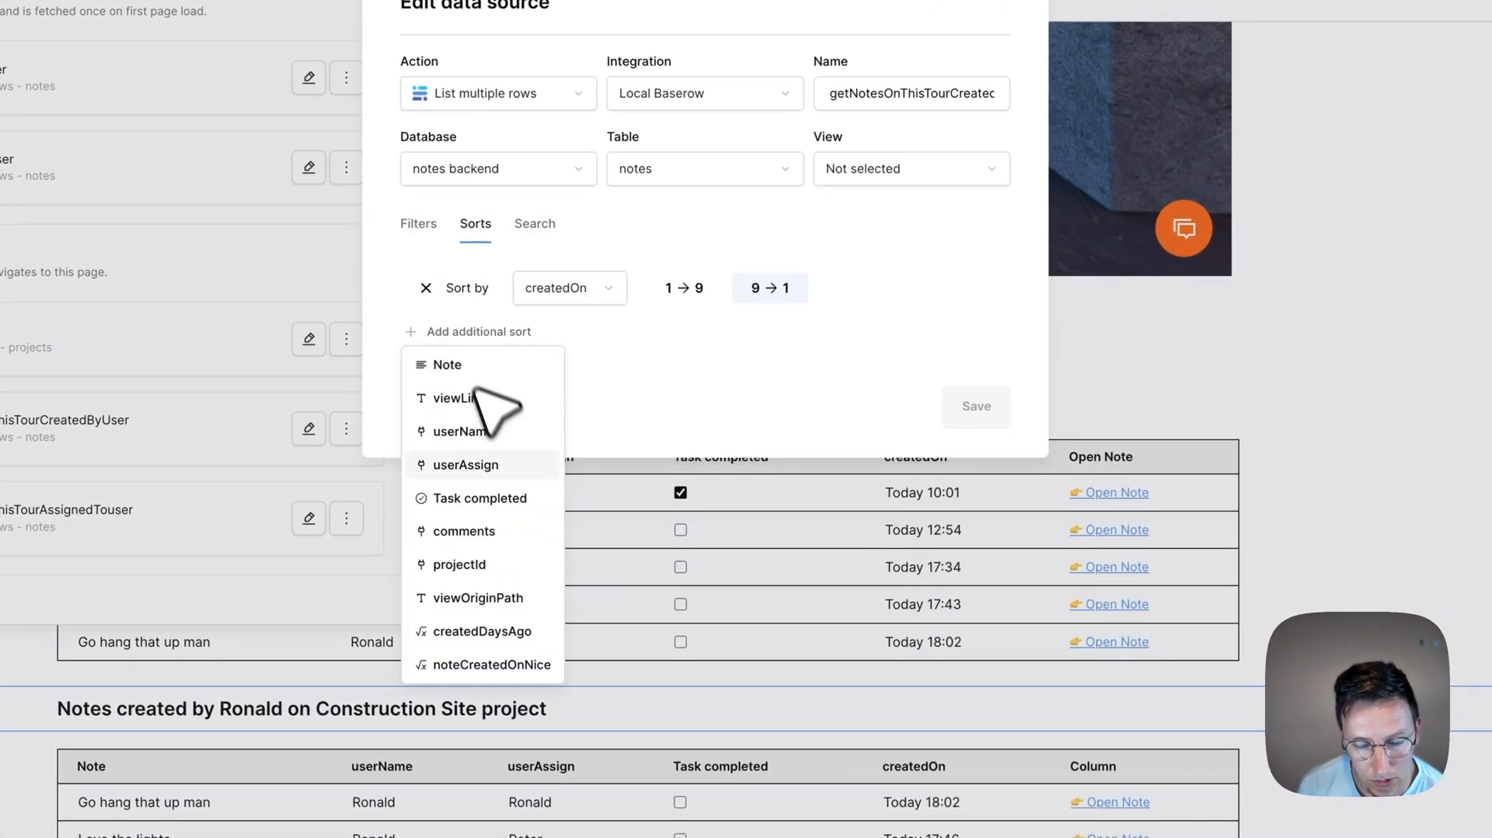
click(498, 497)
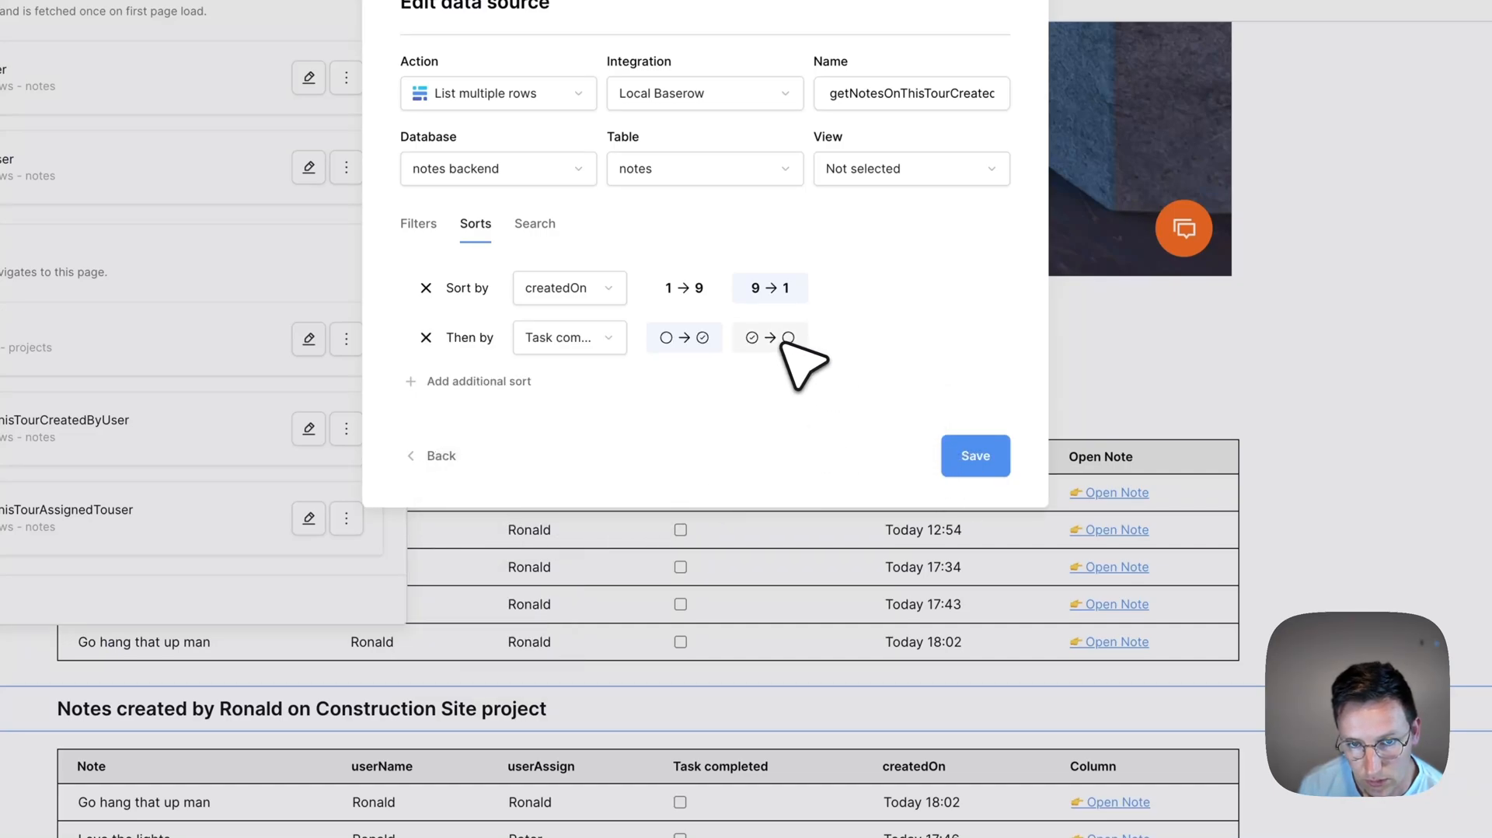
click(971, 456)
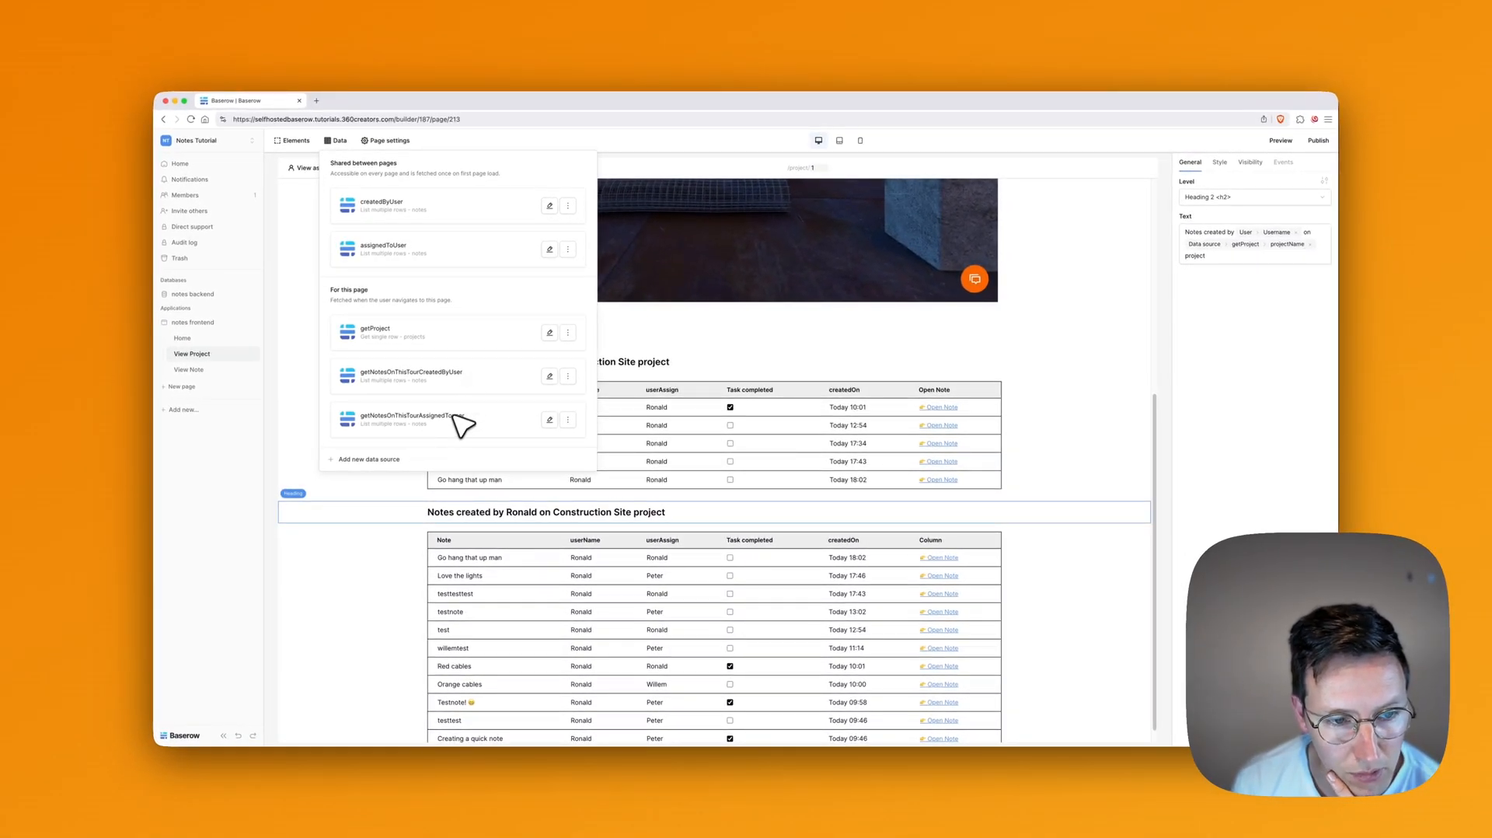
click(552, 376)
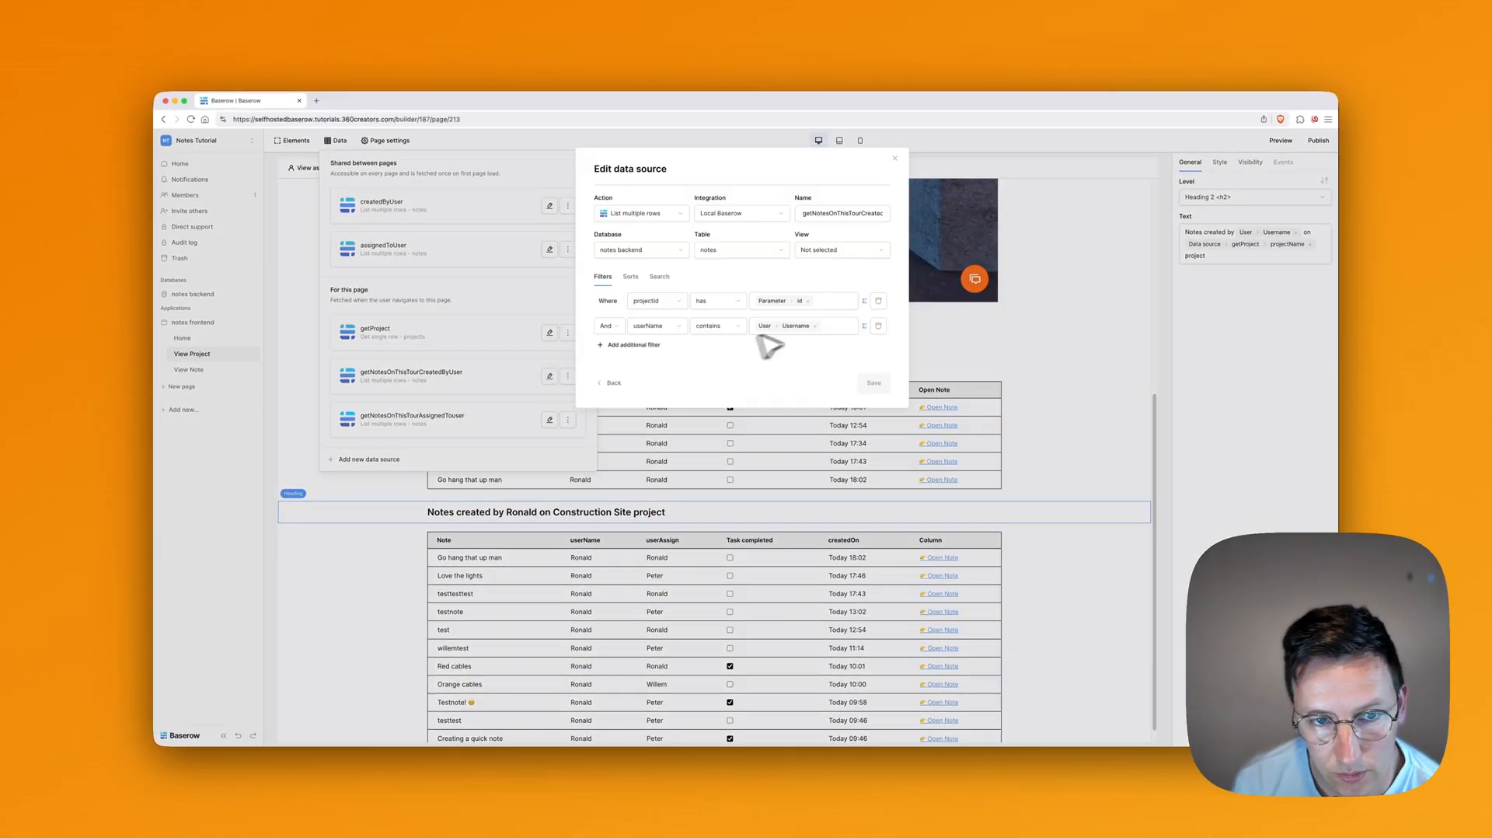
click(630, 276)
click(631, 329)
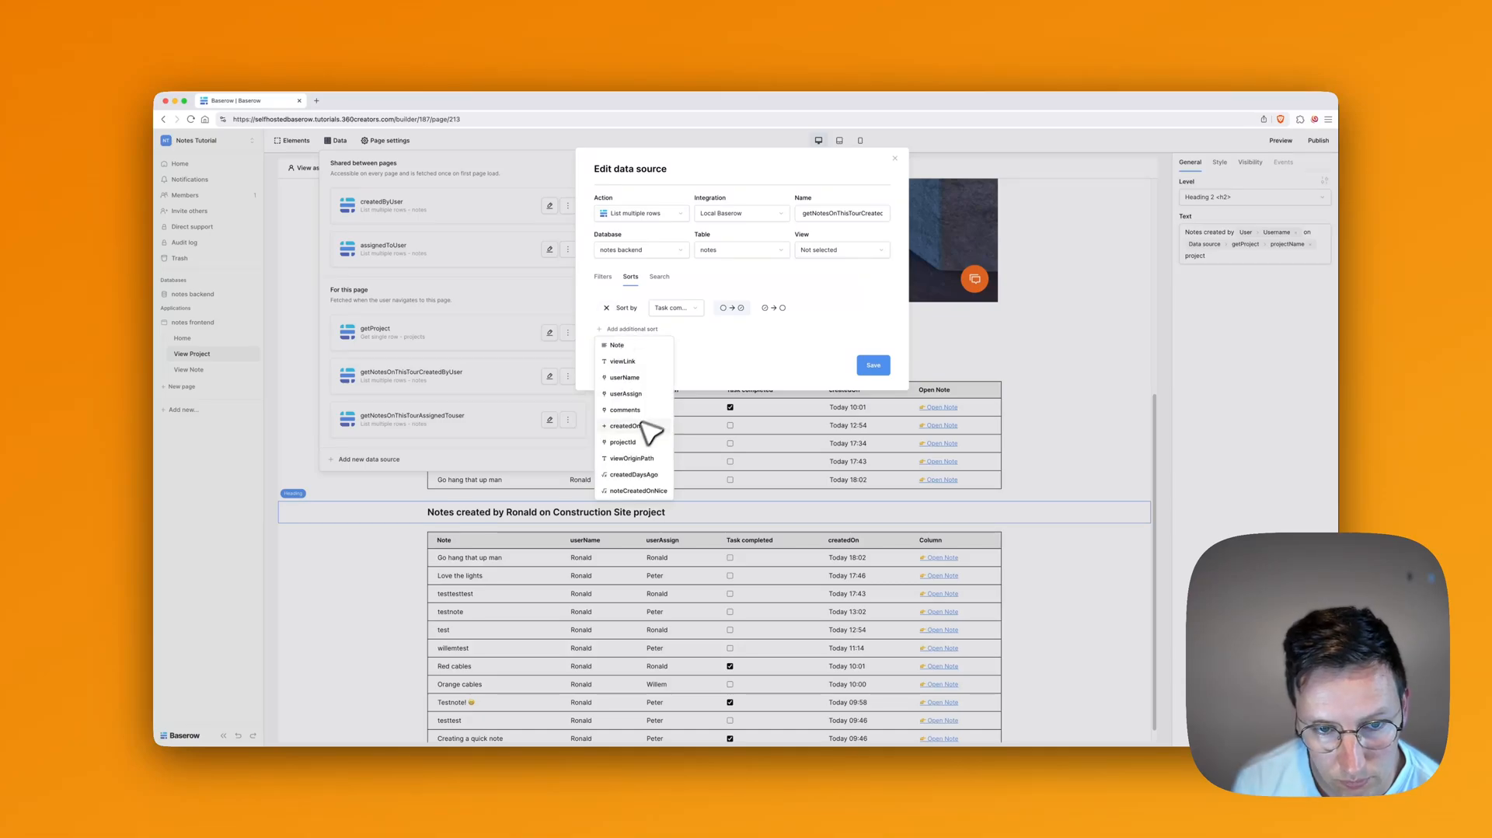
click(656, 427)
click(873, 365)
scroll(890, 430, down, 1)
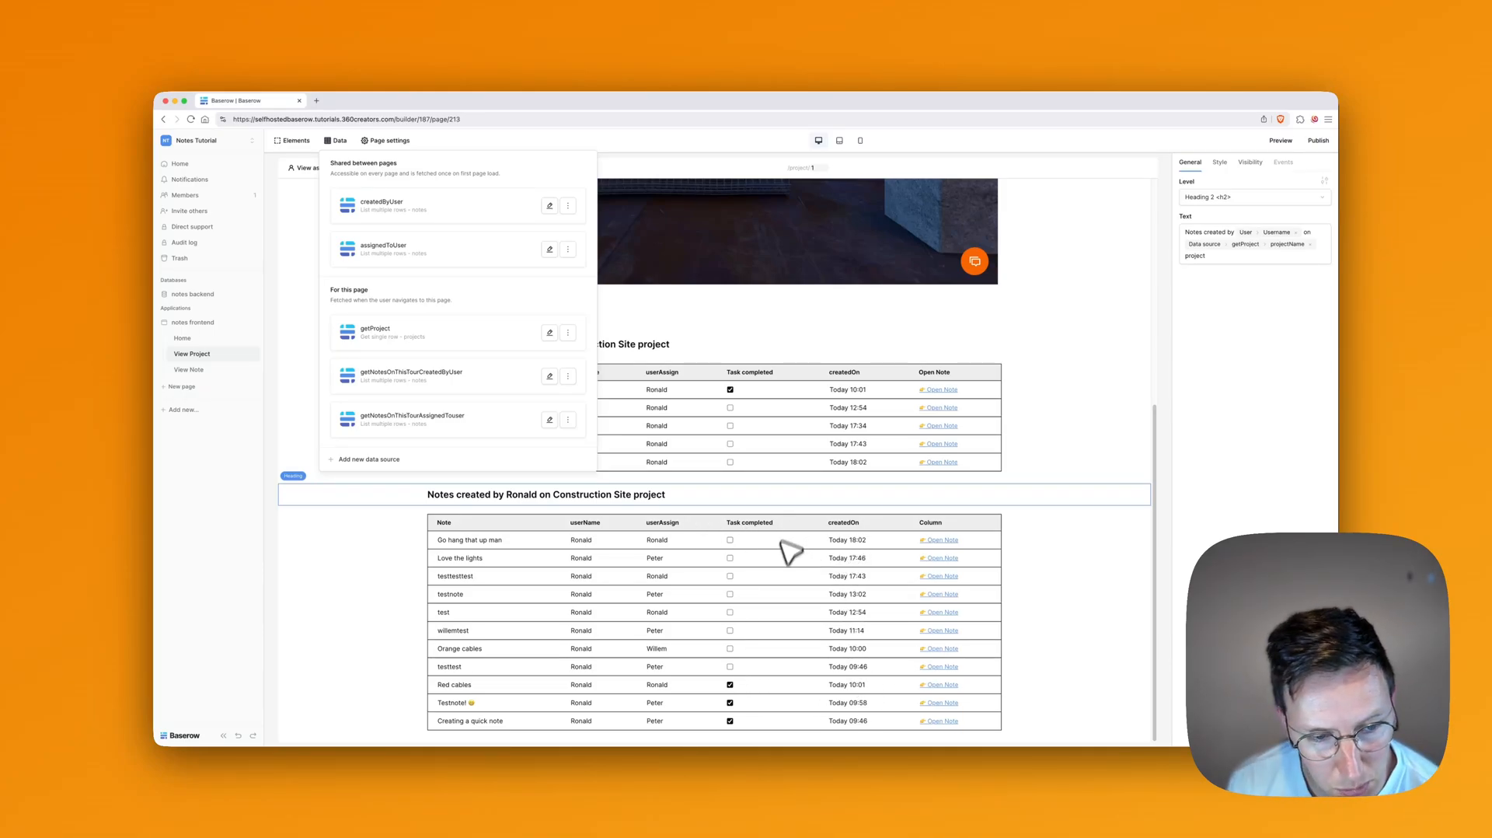
scroll(793, 576, up, 2)
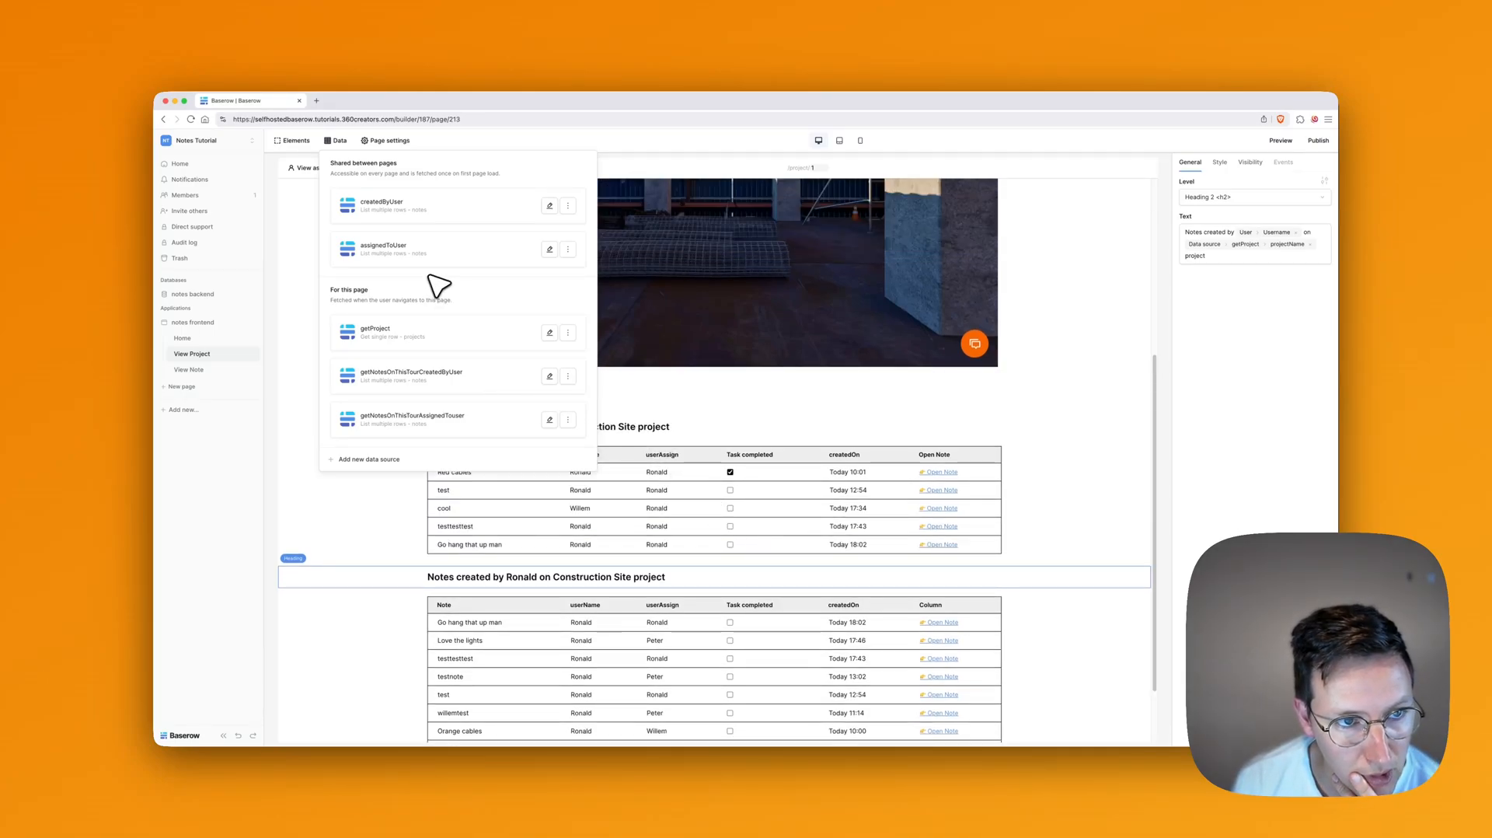
Step: Sort getNotesOnThisTourAssignedTouser by Task completed, then createdOn newest first (9→1)
click(549, 419)
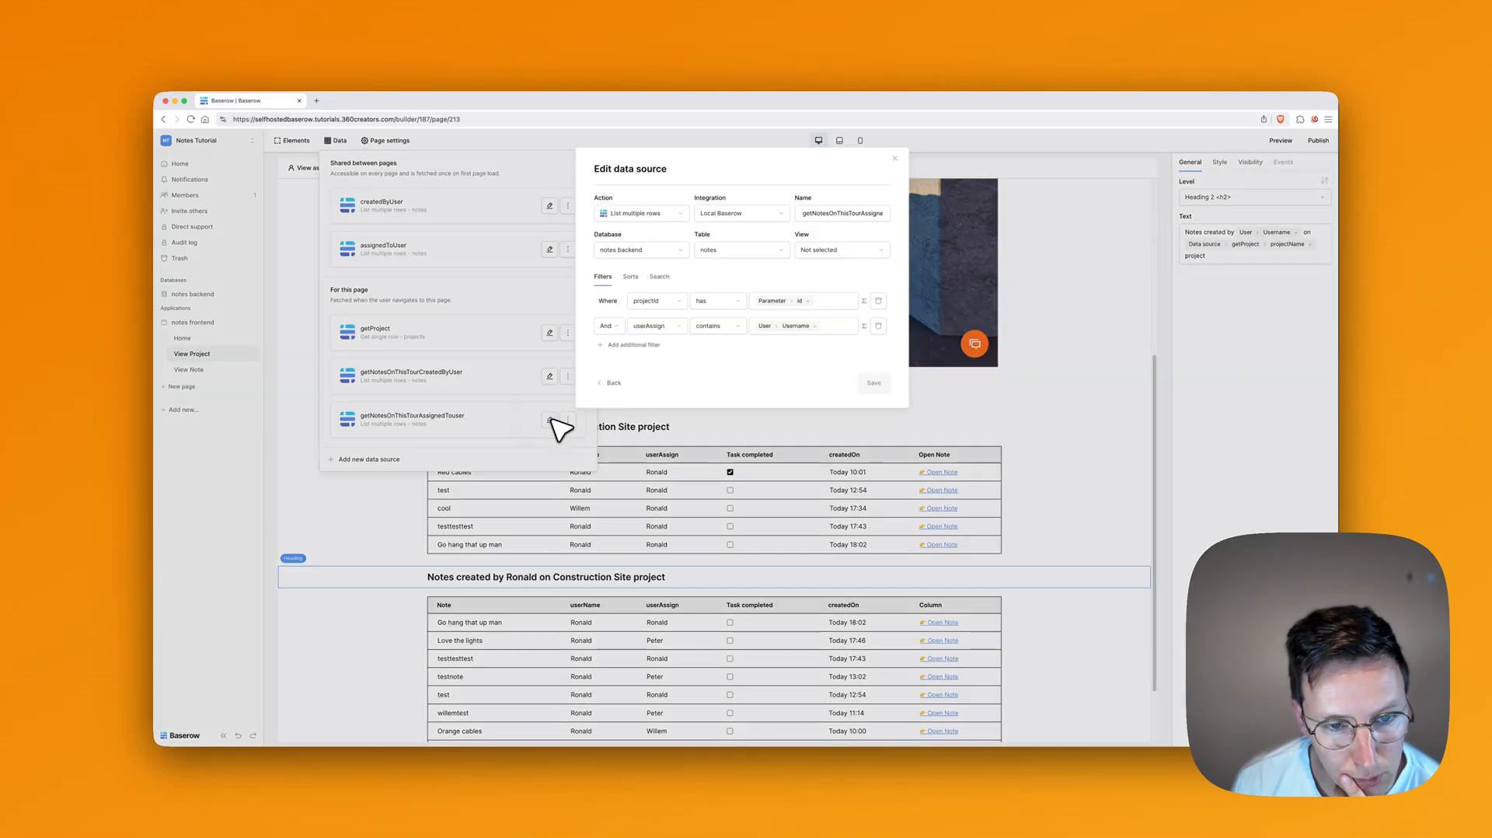
click(631, 278)
click(637, 331)
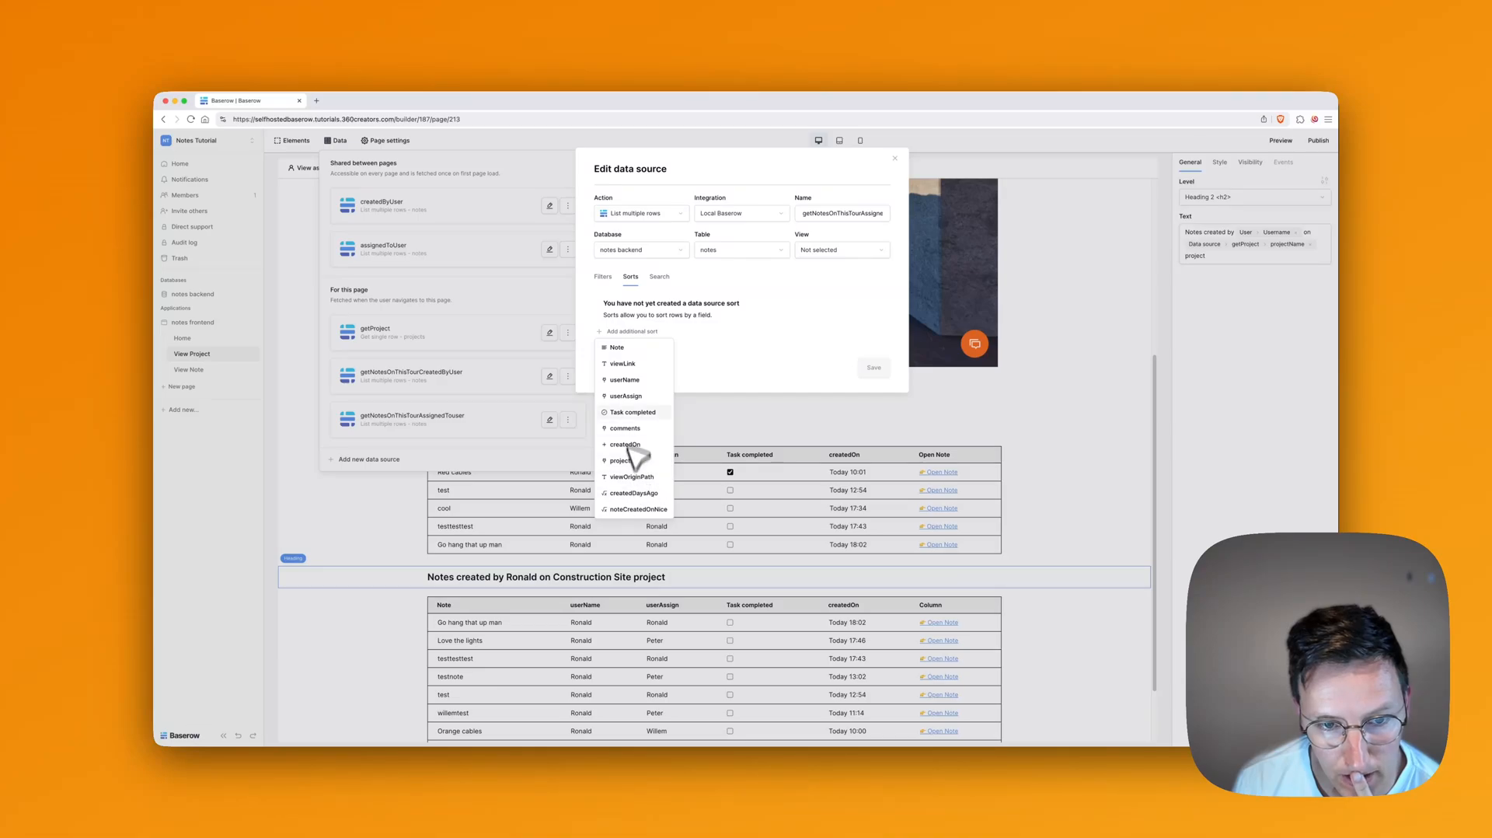
click(632, 413)
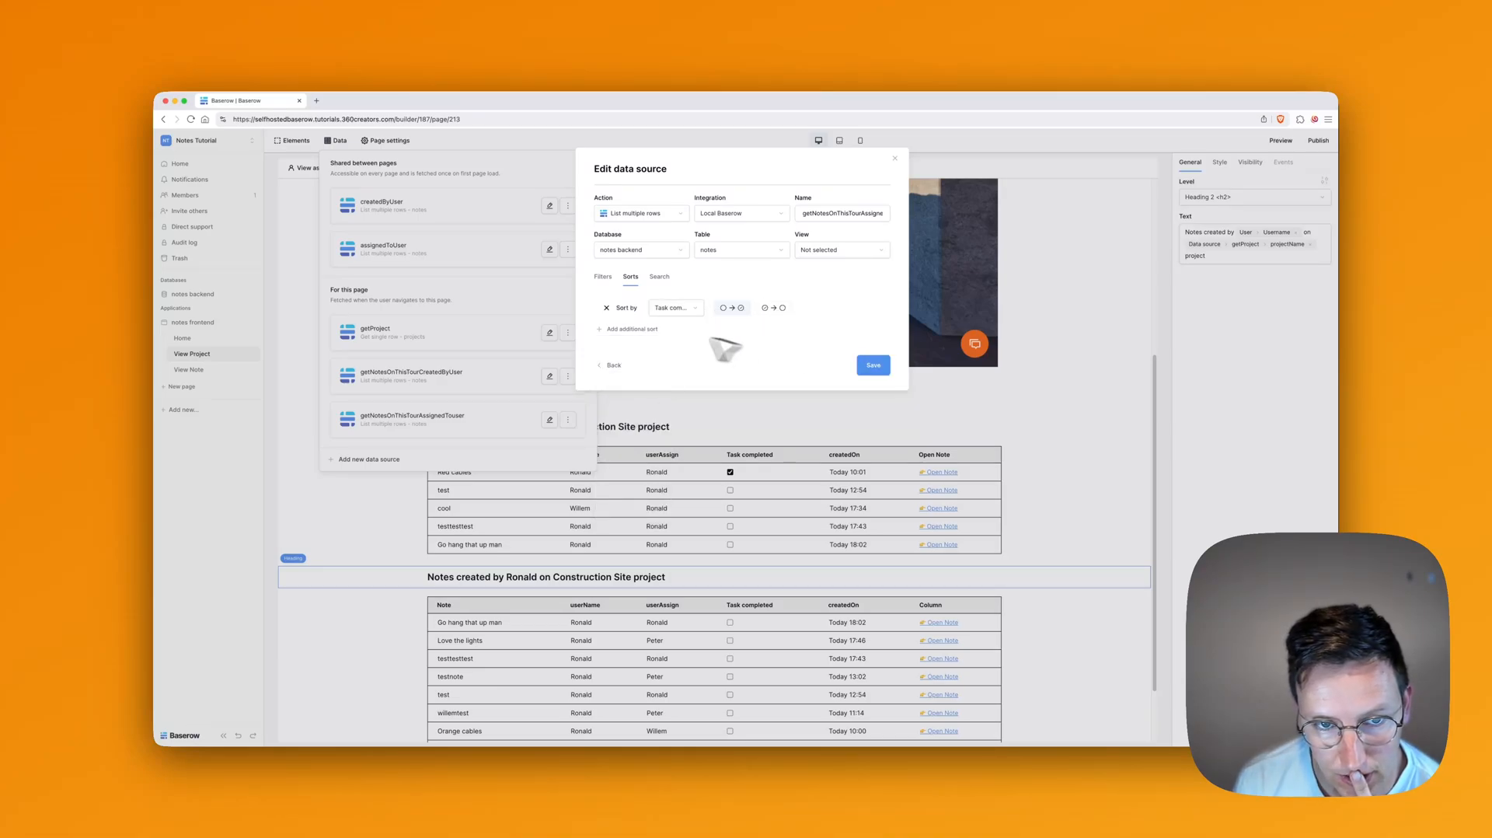
click(645, 330)
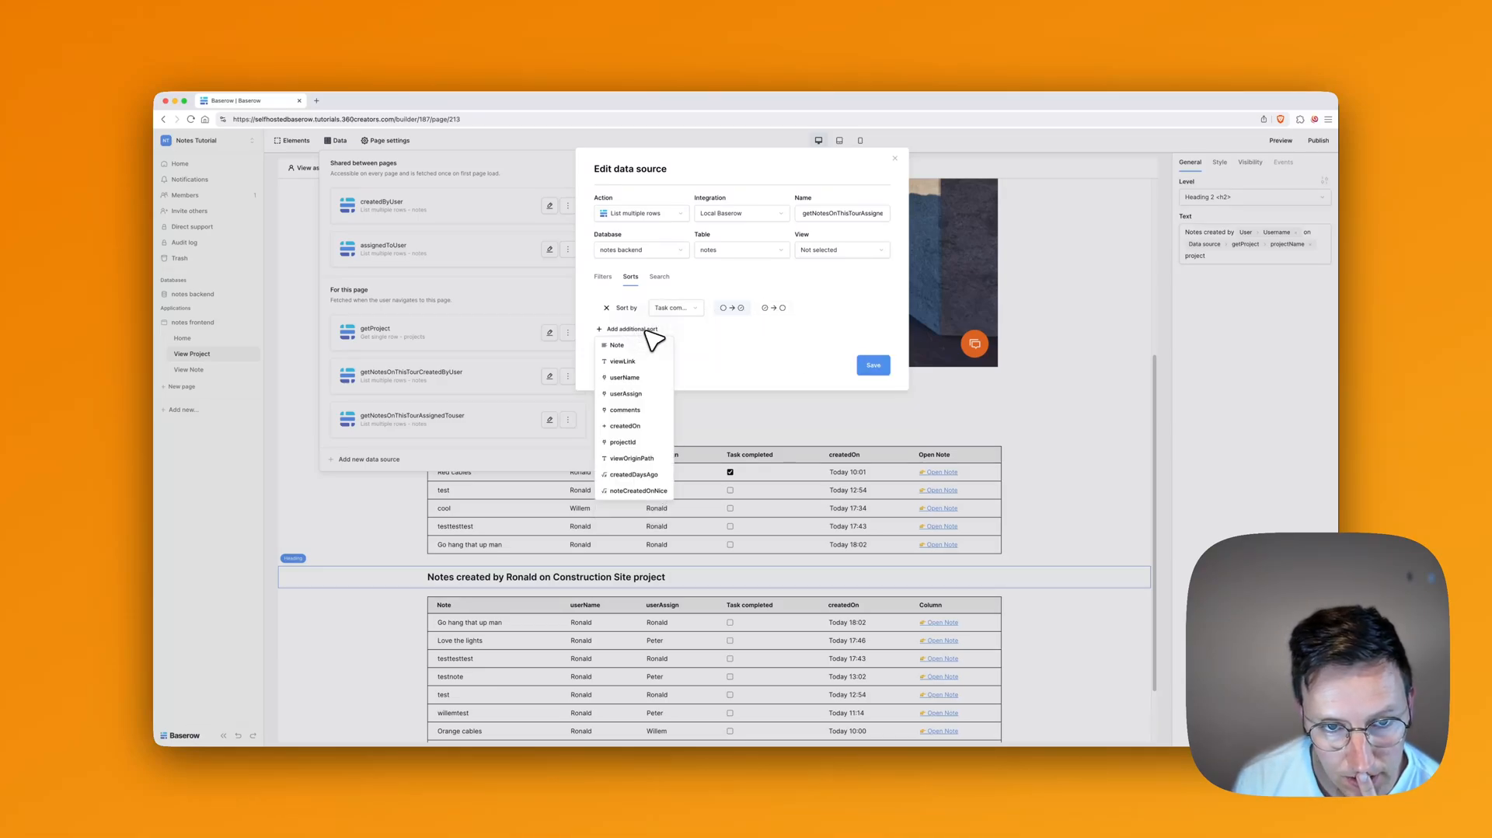
click(632, 426)
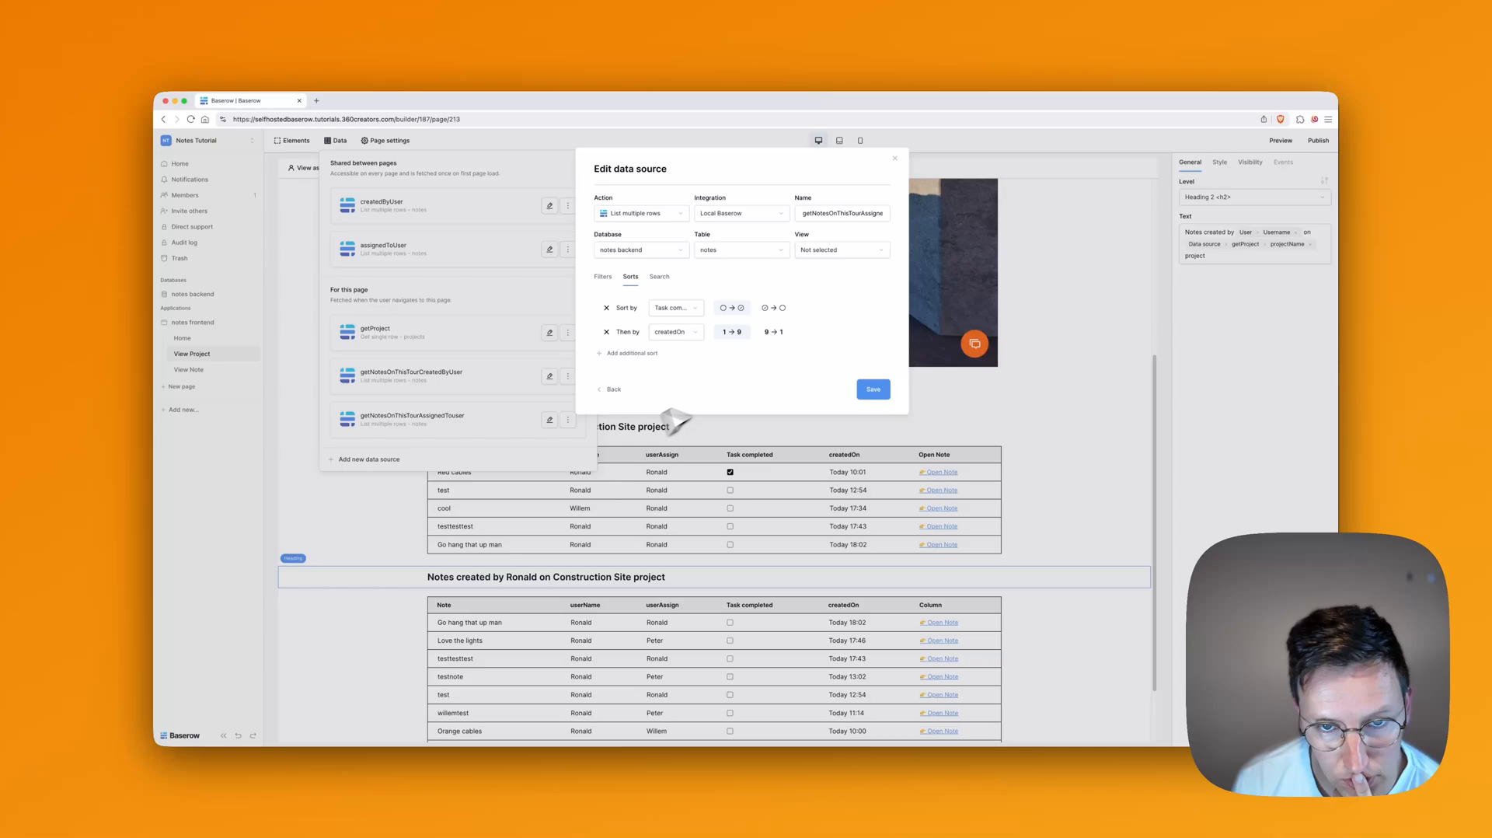
click(779, 332)
click(873, 390)
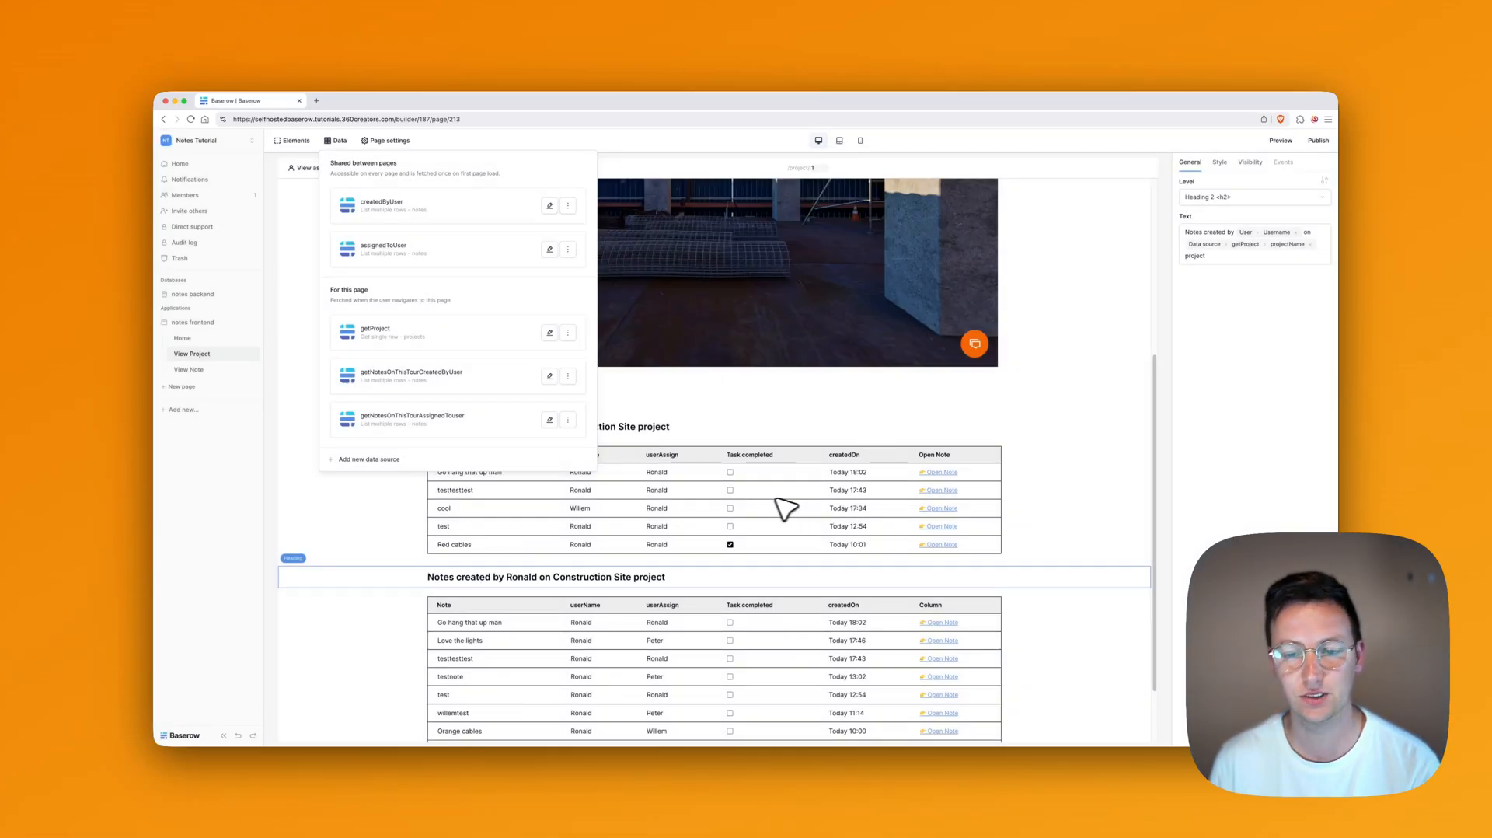
click(800, 416)
Step: Scroll through the View Project page to review both notes tables' new ordering
scroll(809, 424, up, 5)
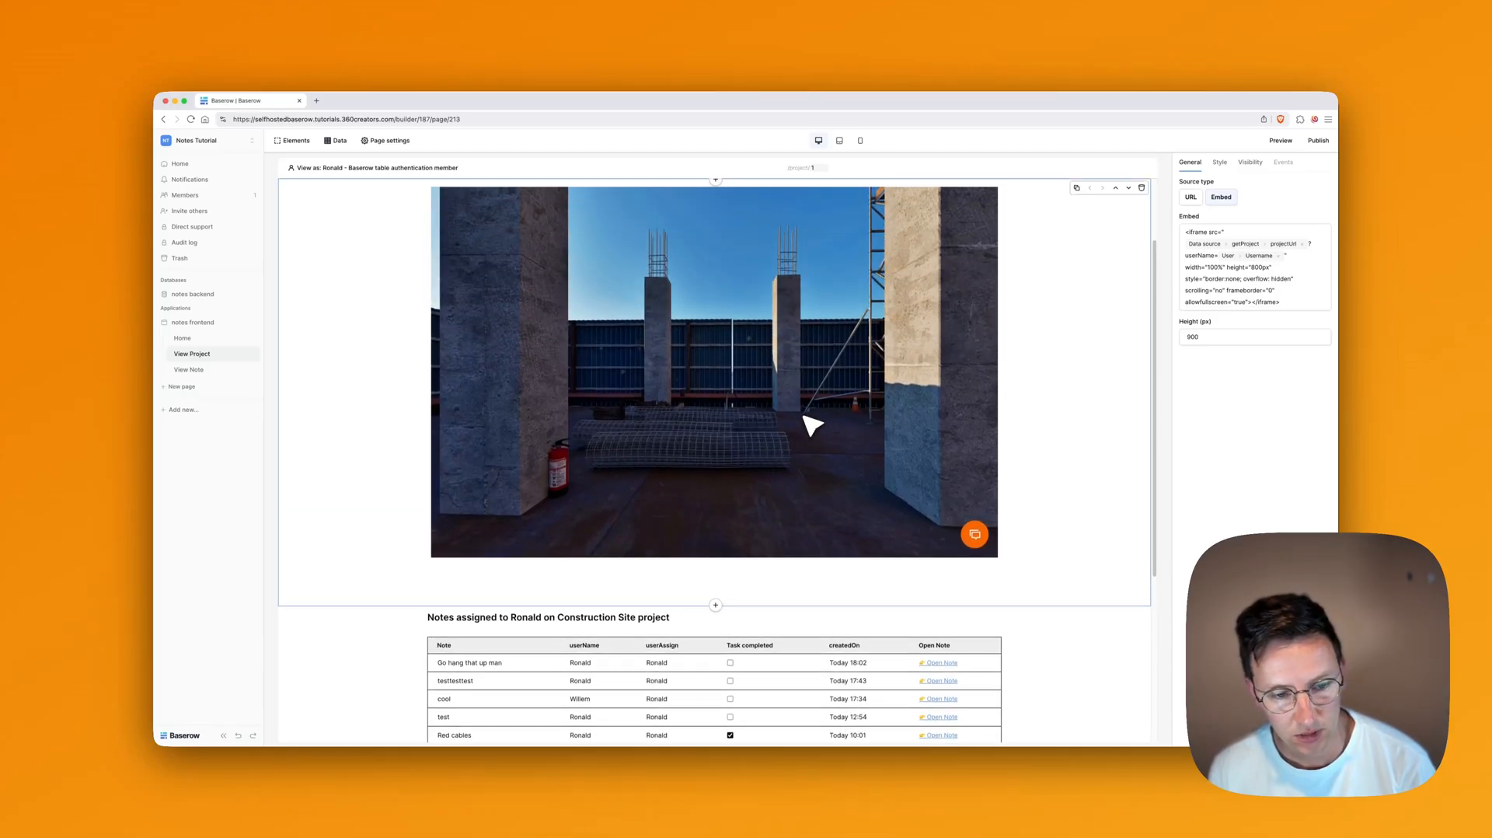
scroll(809, 443, up, 1)
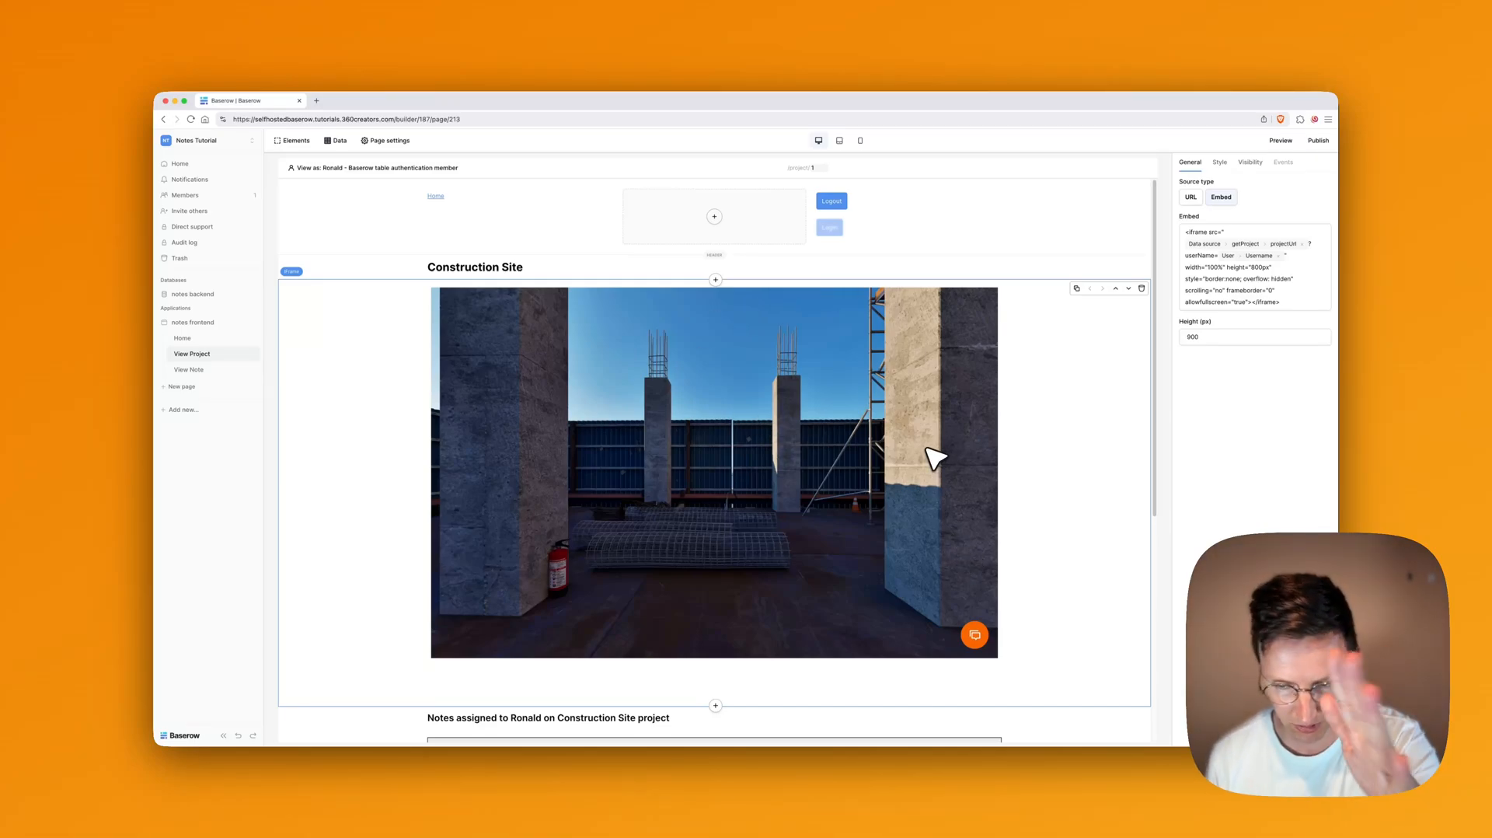
scroll(809, 549, down, 5)
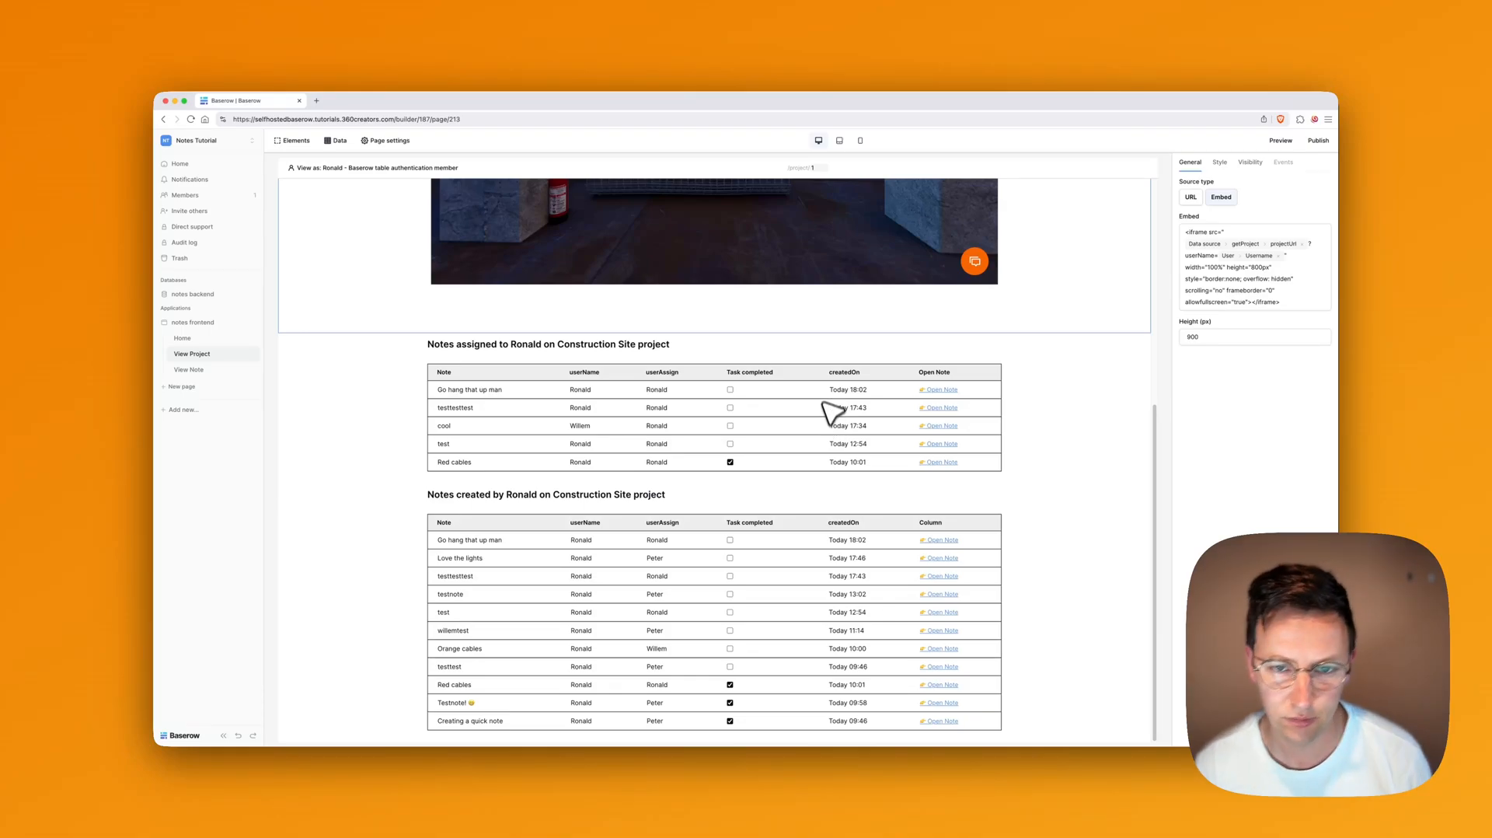
scroll(830, 412, up, 5)
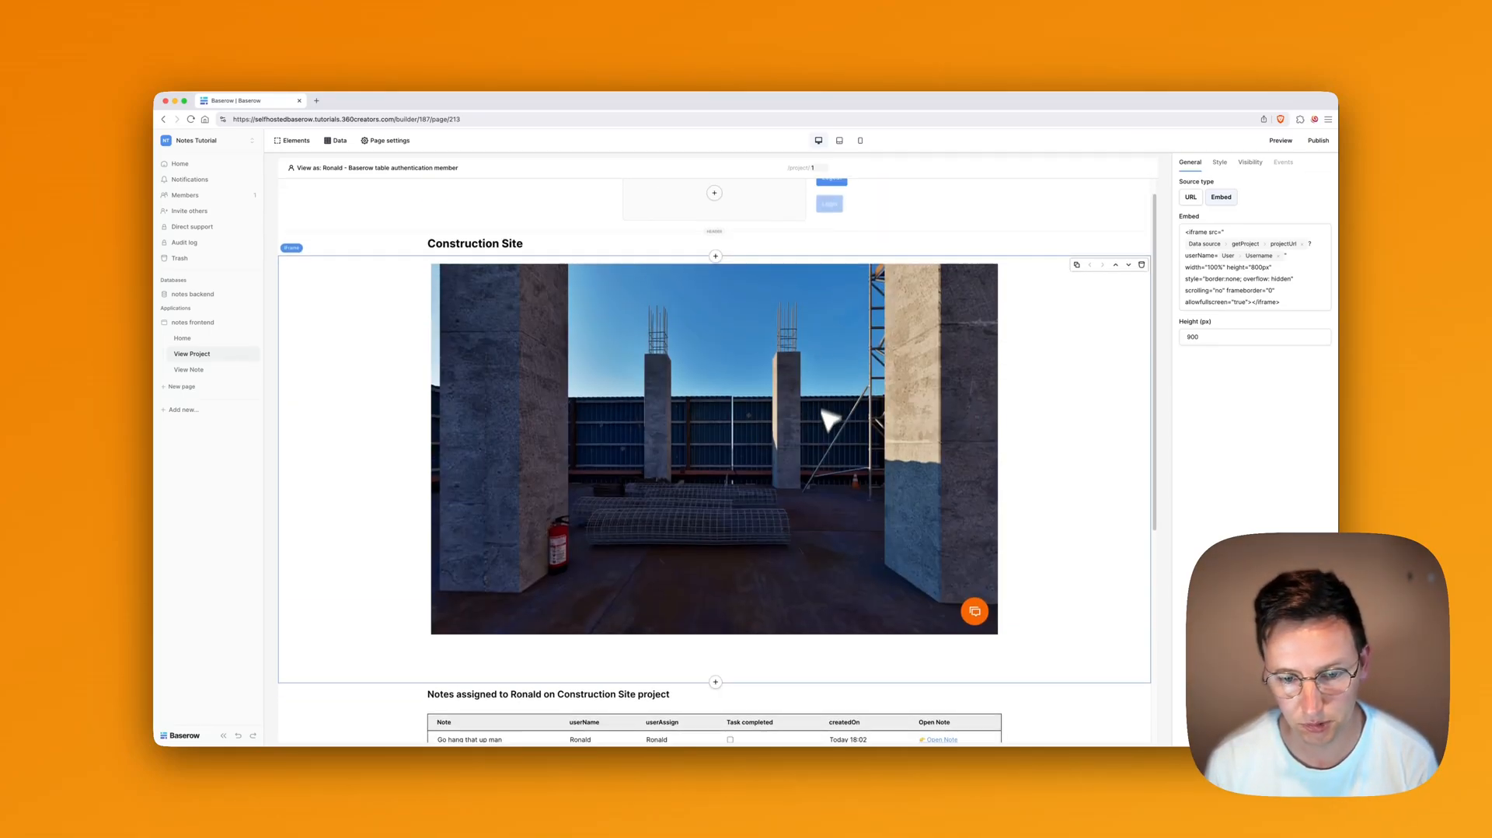
scroll(827, 447, down, 1)
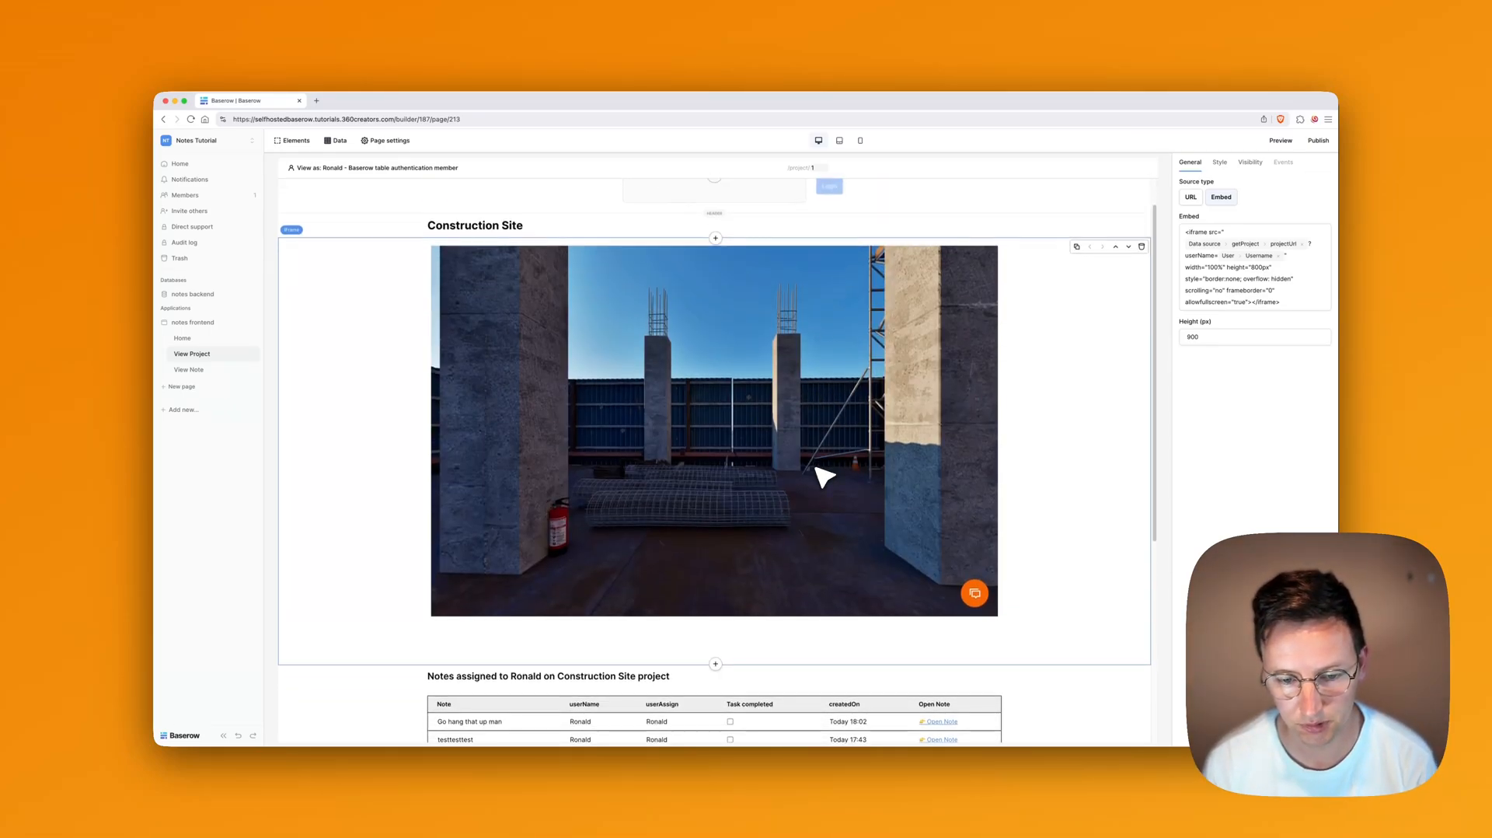
Step: Insert a button labelled 'Refresh' below the project embed
click(715, 666)
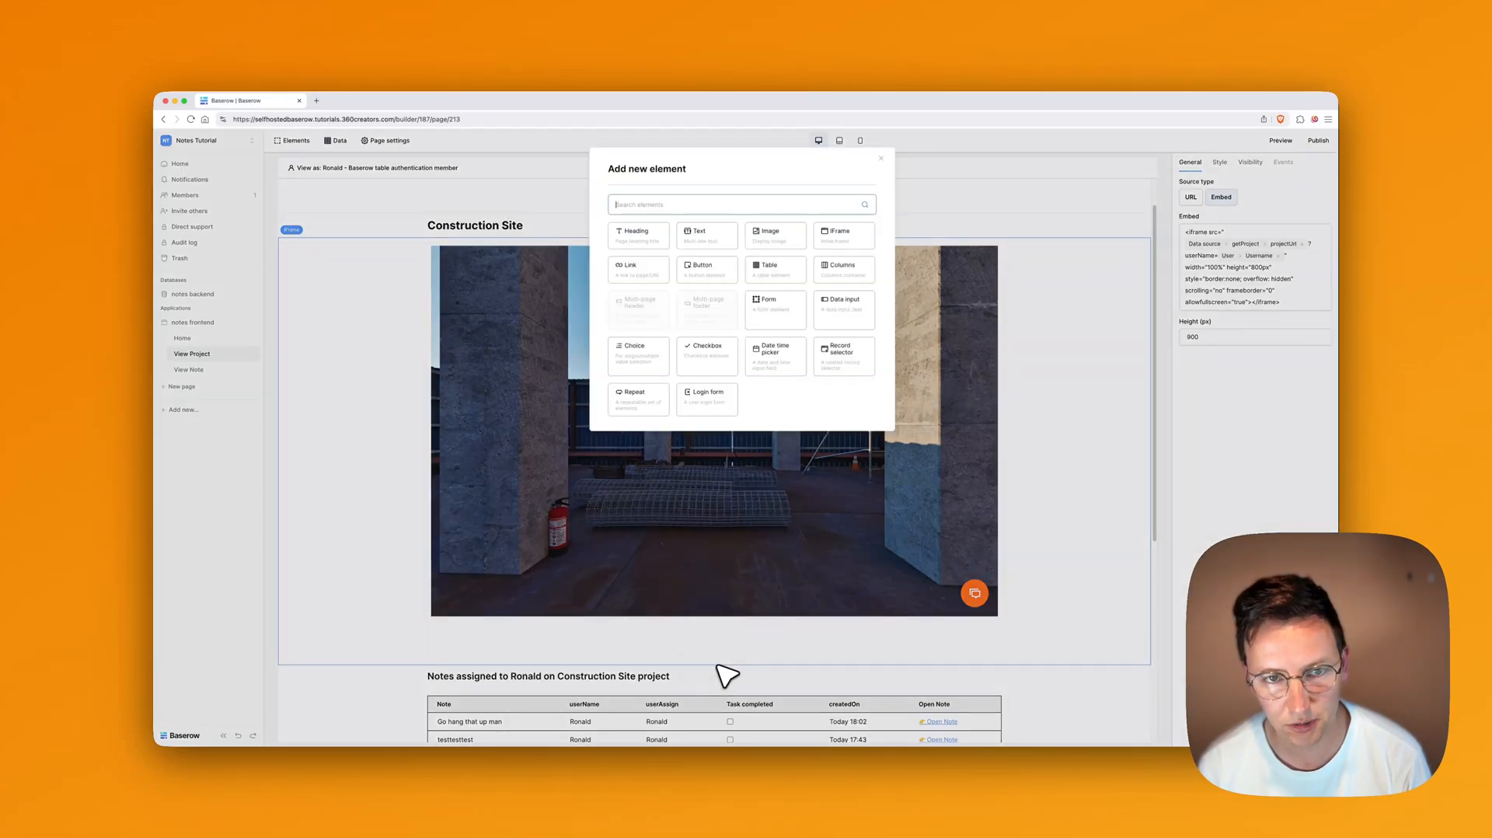
text(butt)
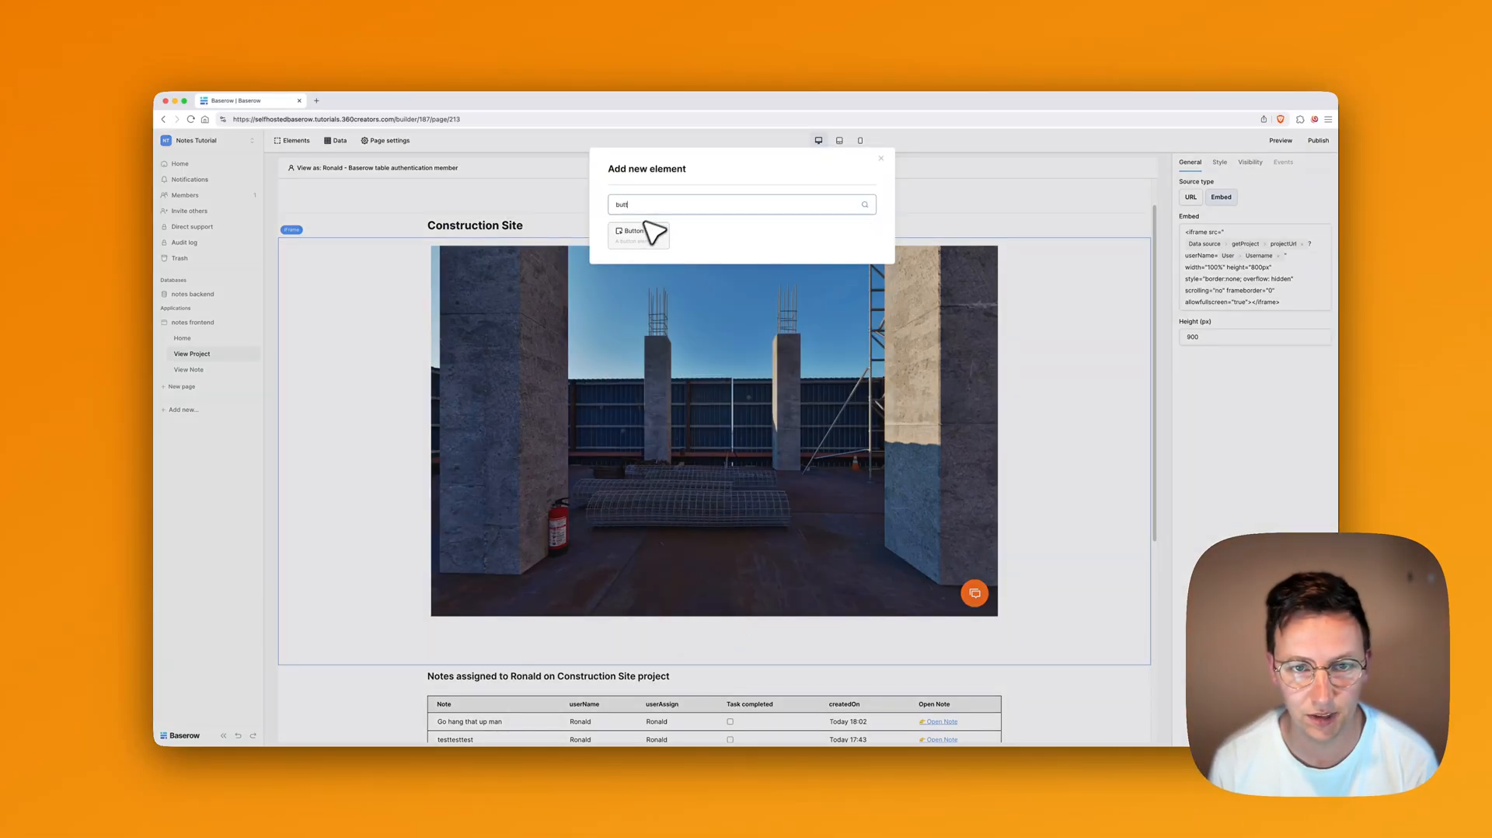
click(645, 234)
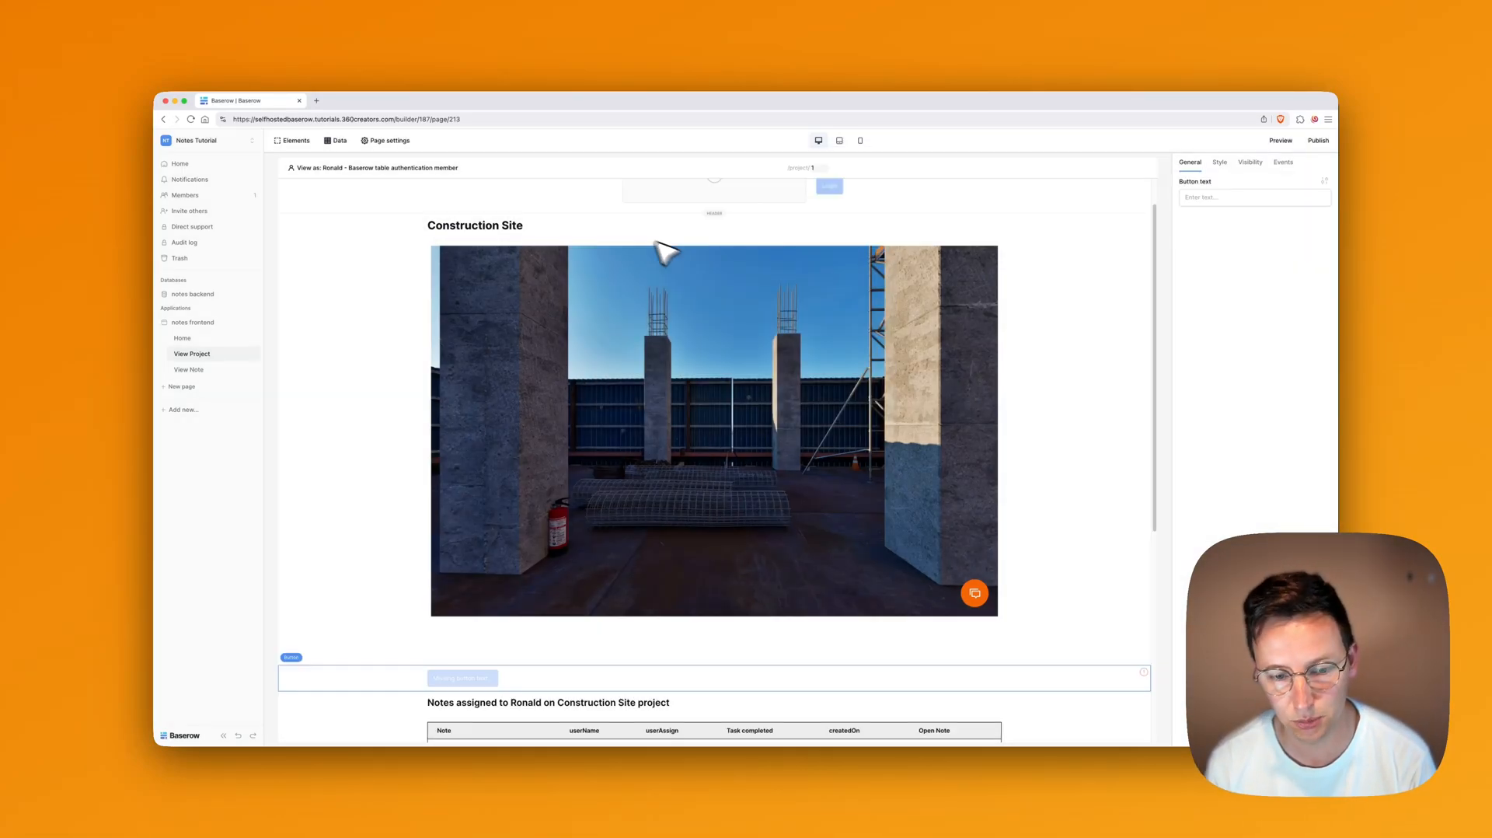
click(1203, 197)
text(Refresh)
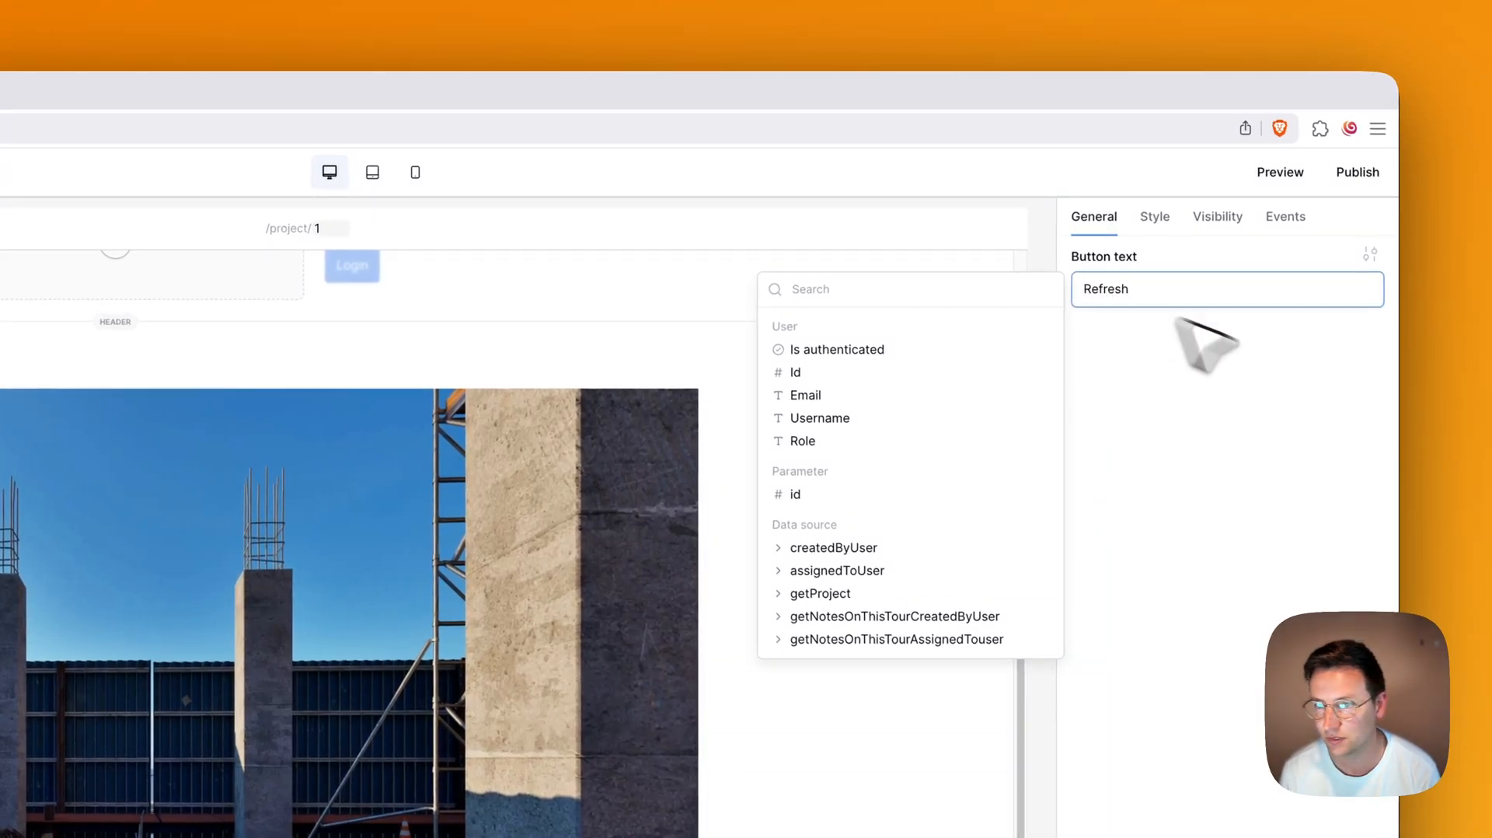
click(1356, 404)
Step: Add click actions refreshing getNotesOnThisTourCreatedByUser and getNotesOnThisTourAssignedTouser
click(1280, 218)
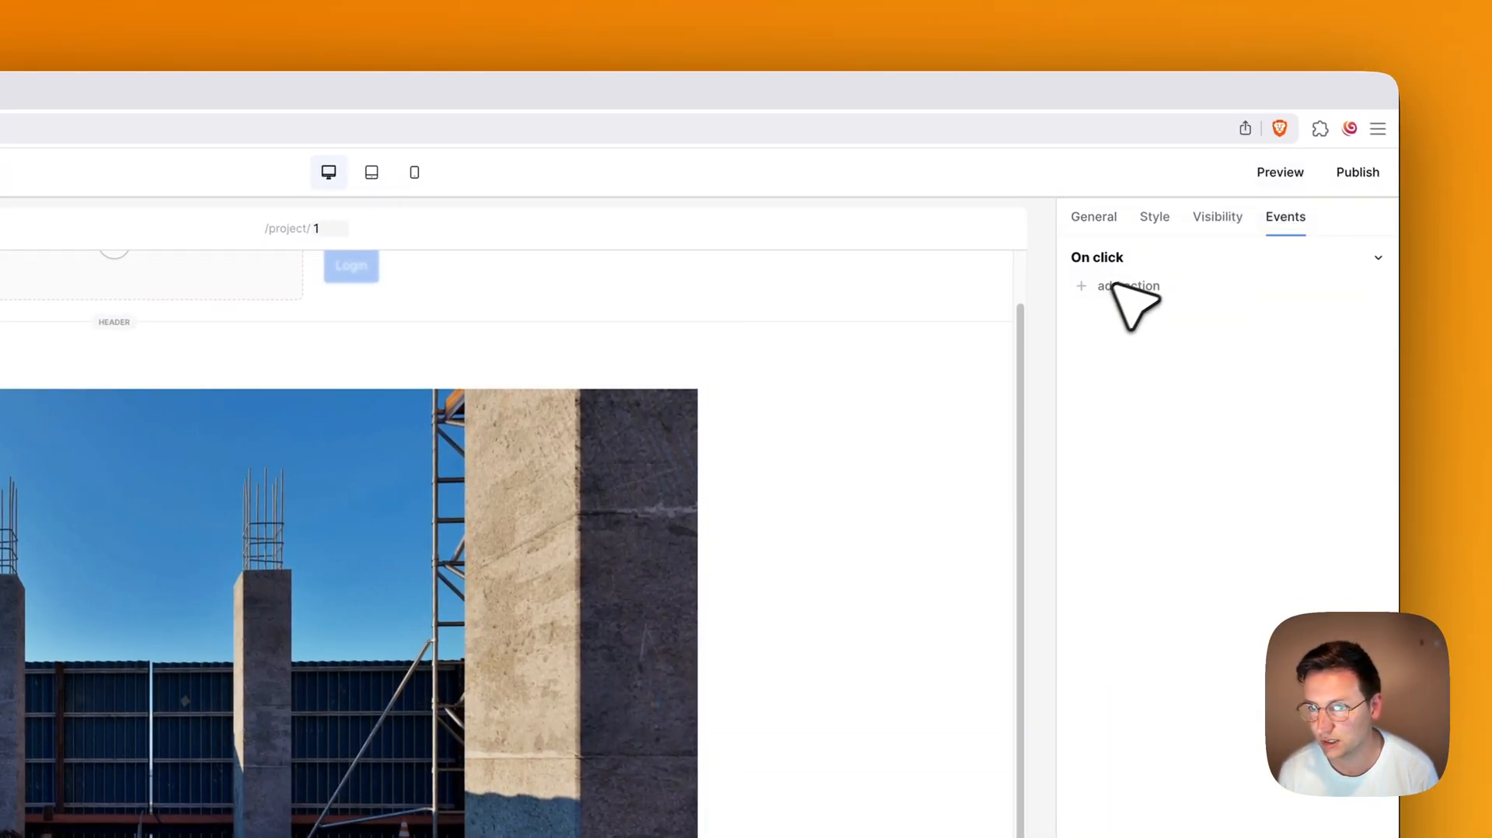
click(1123, 286)
click(1138, 301)
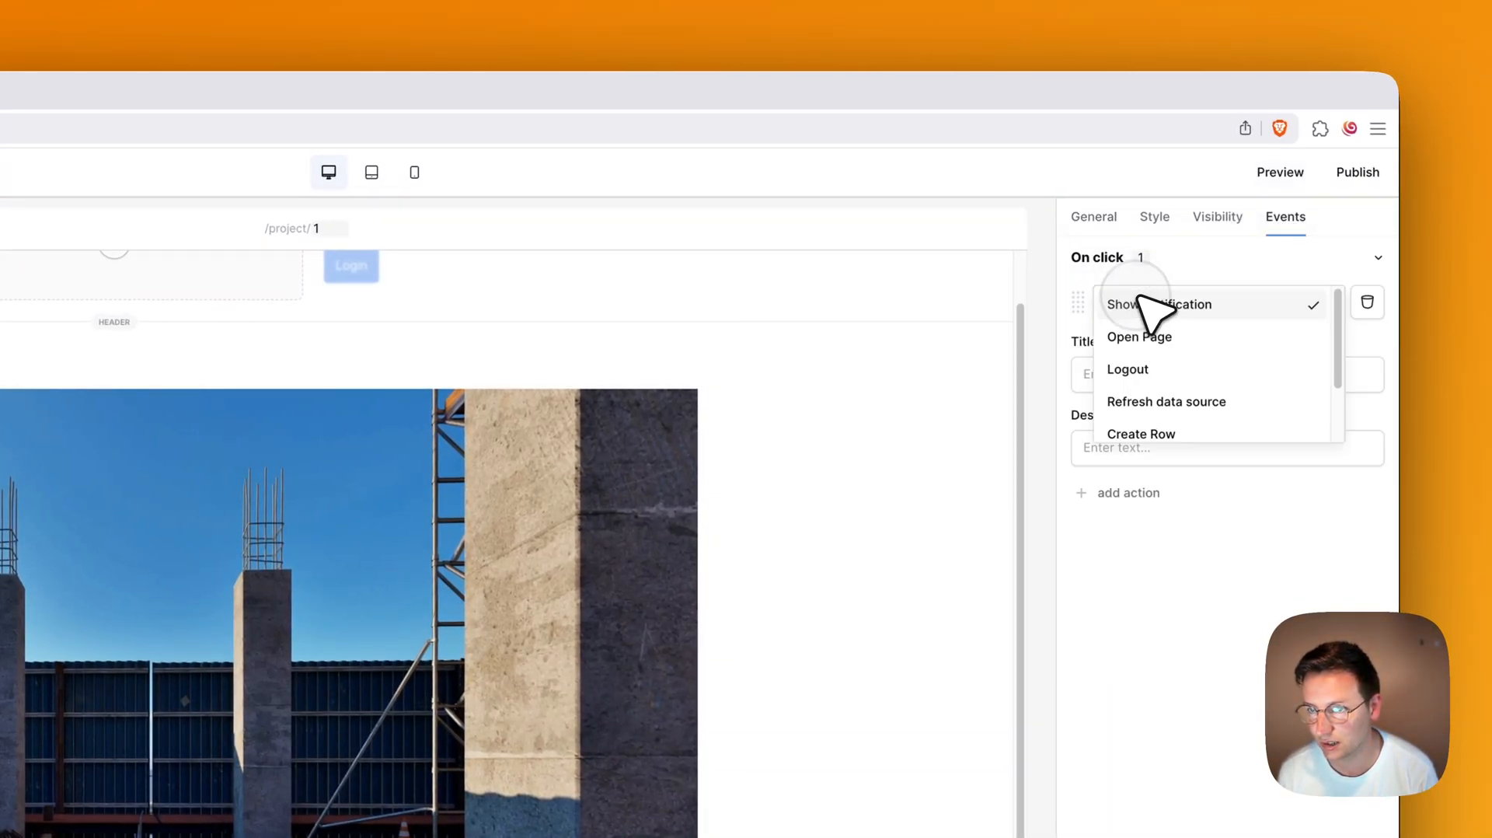
click(1166, 401)
click(1170, 383)
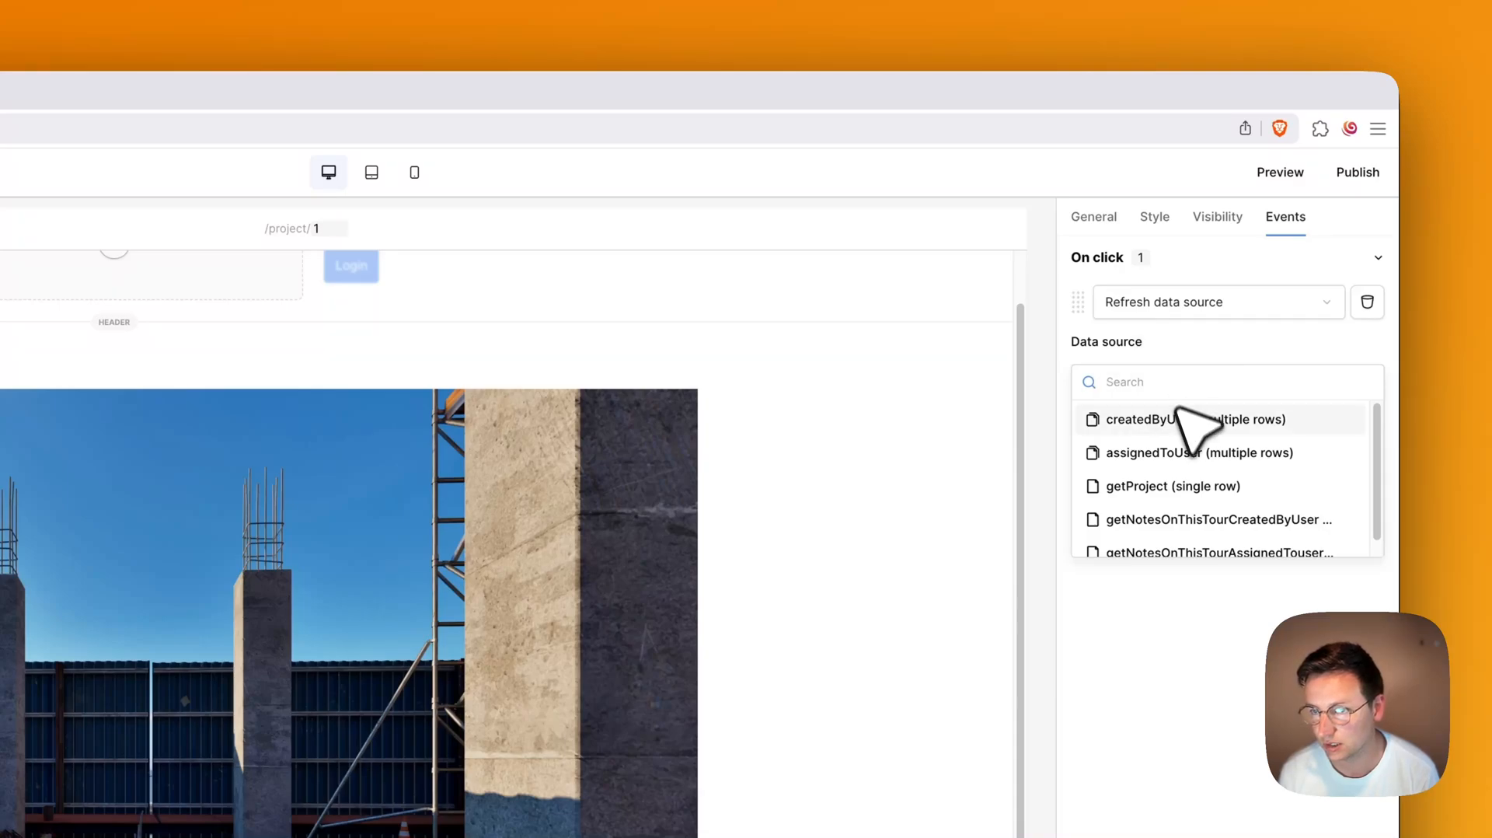
scroll(1236, 528, down, 1)
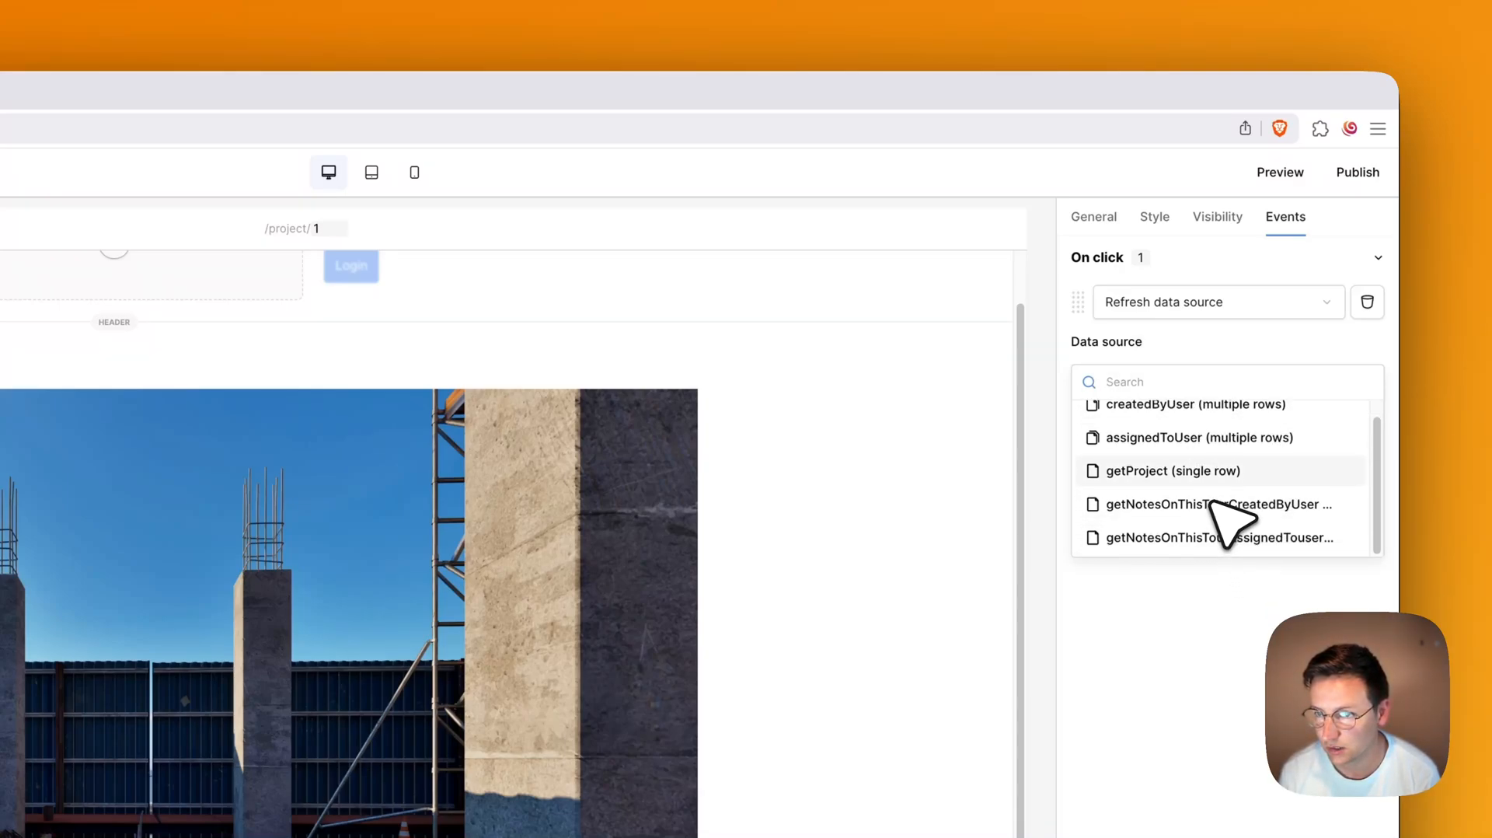
click(1236, 507)
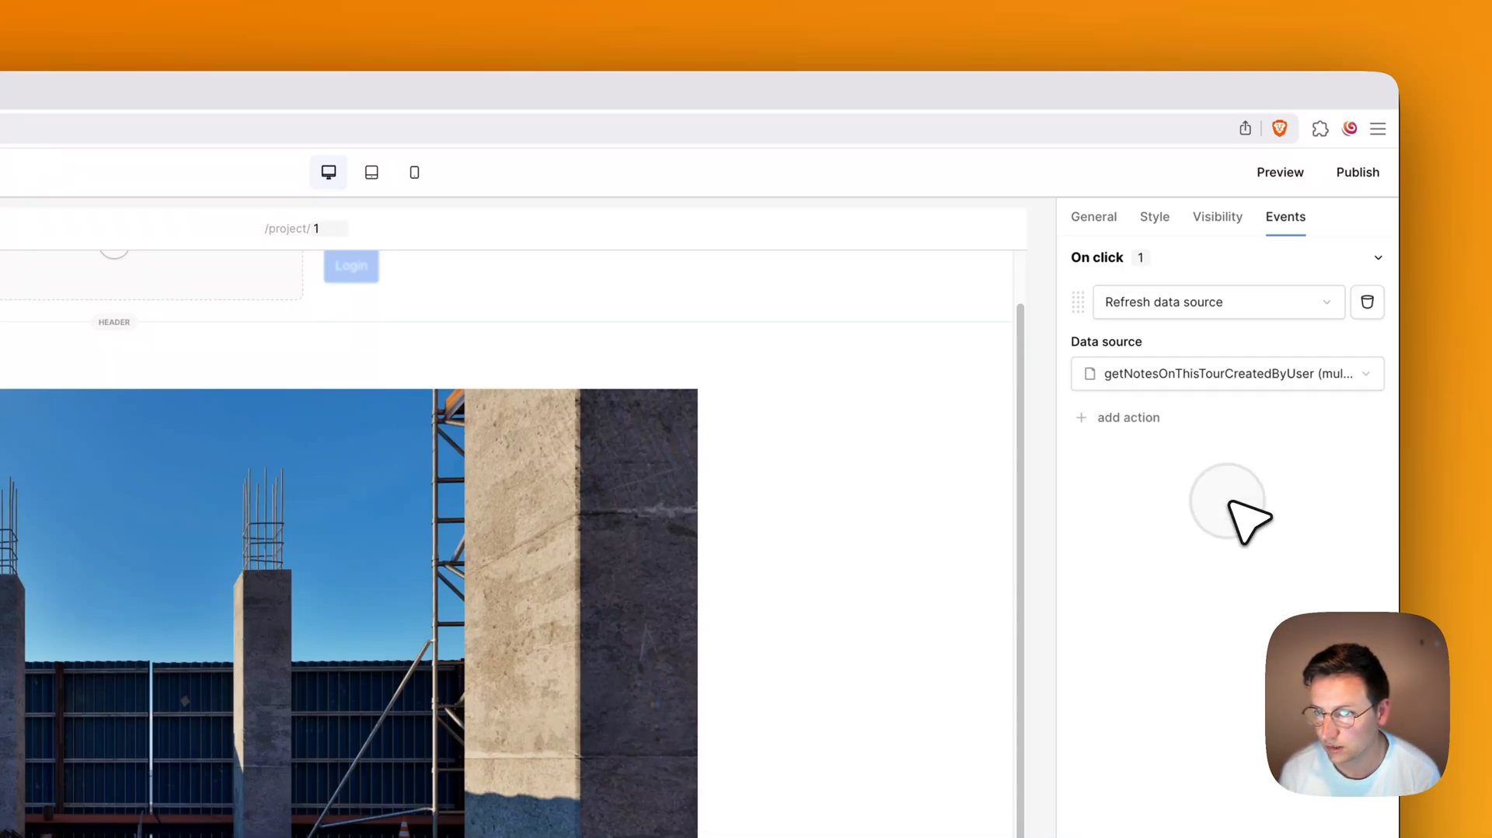
click(1149, 416)
click(1166, 442)
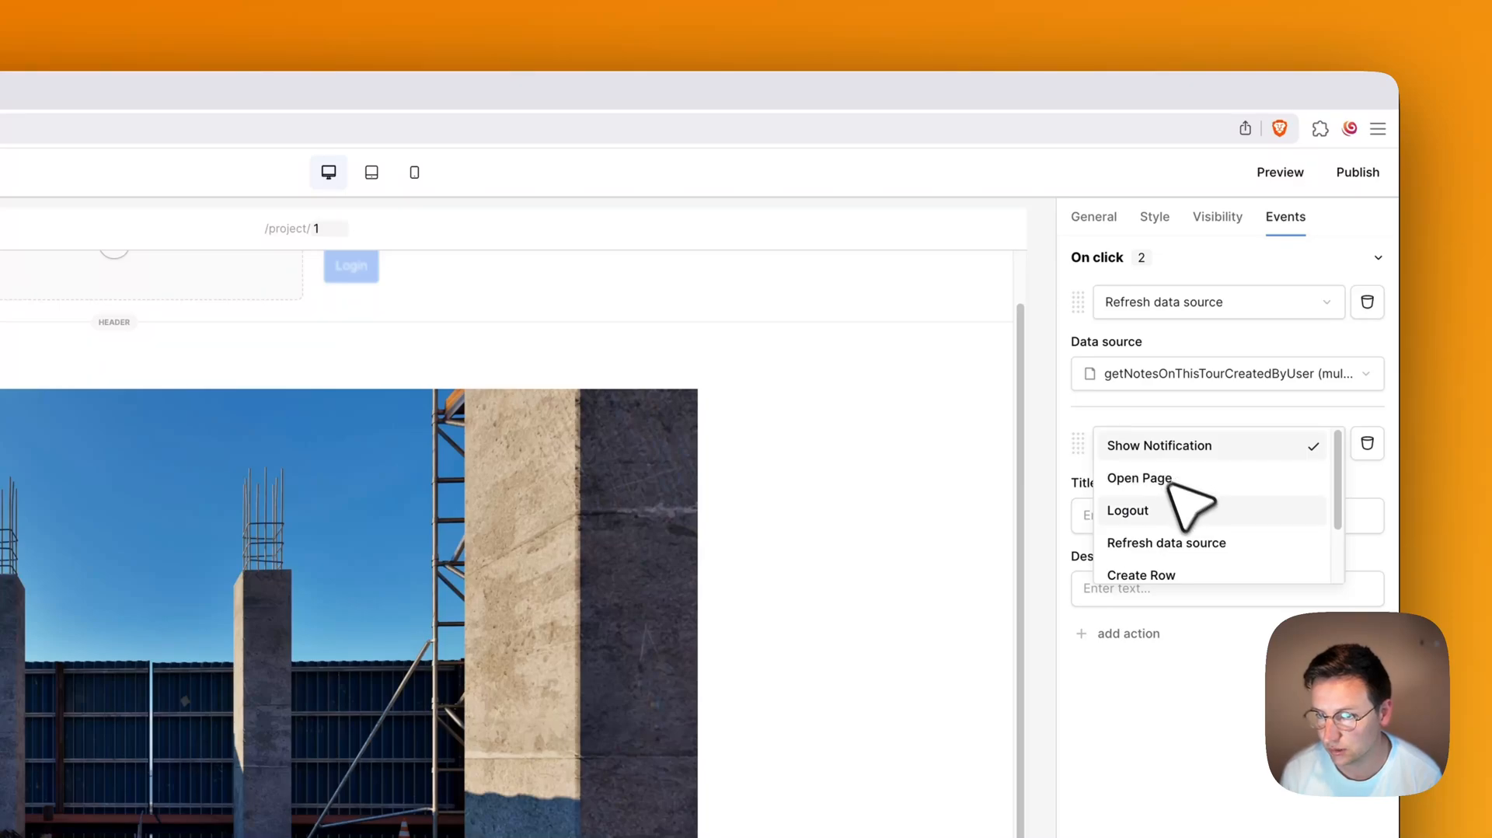
click(1201, 546)
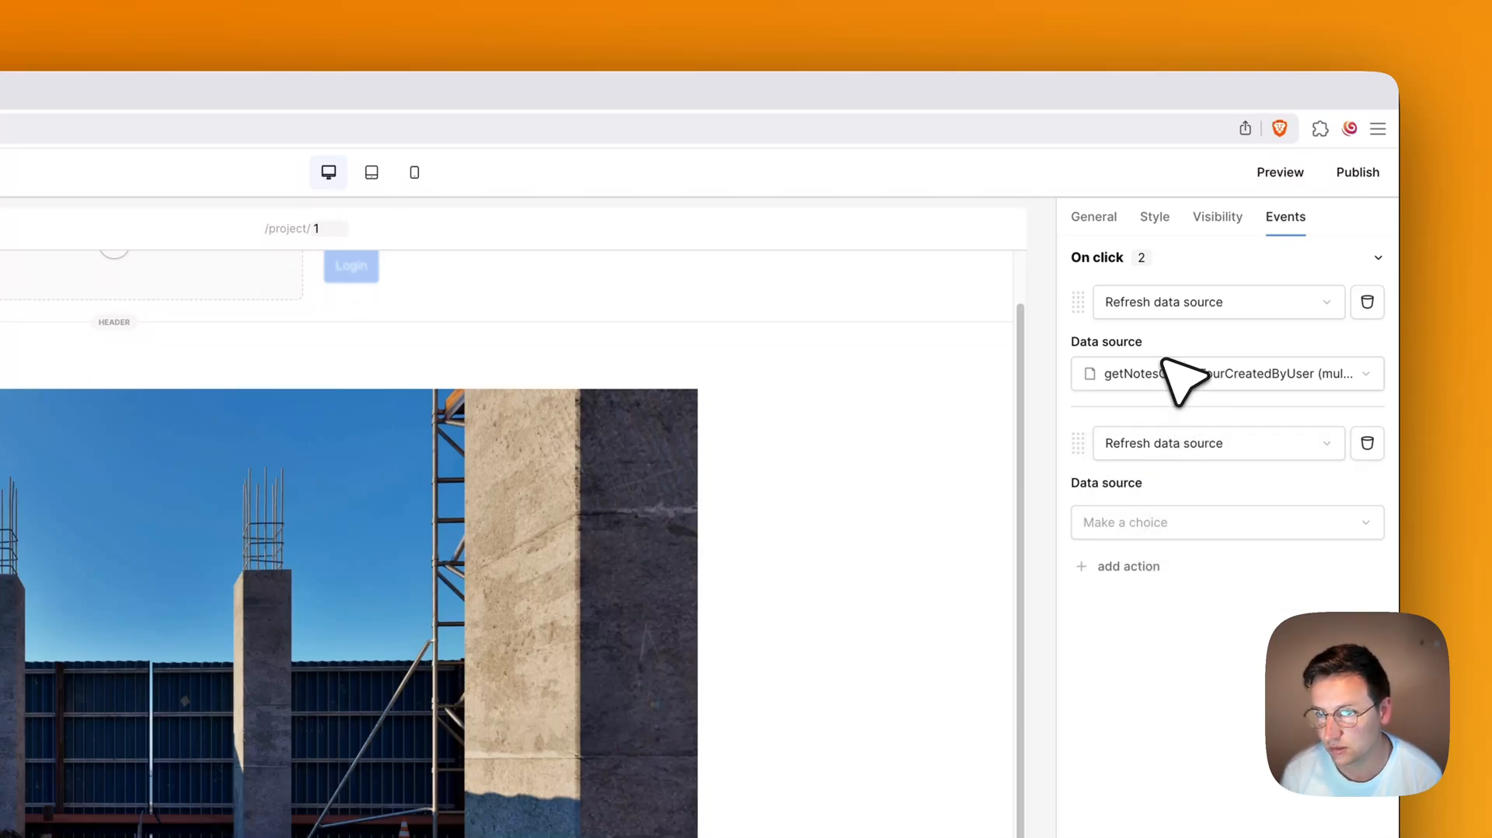
click(1205, 528)
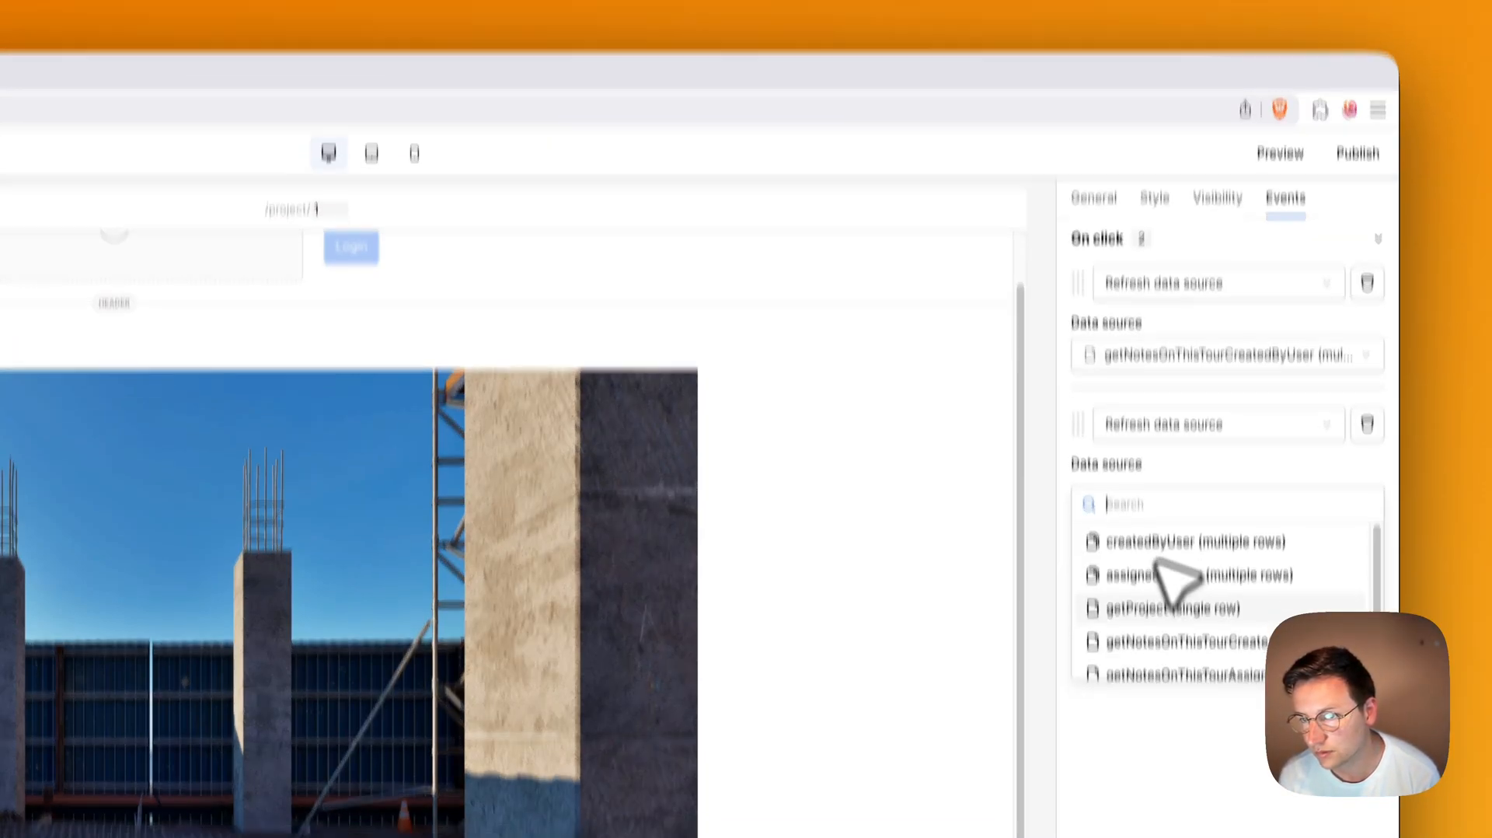
click(1182, 444)
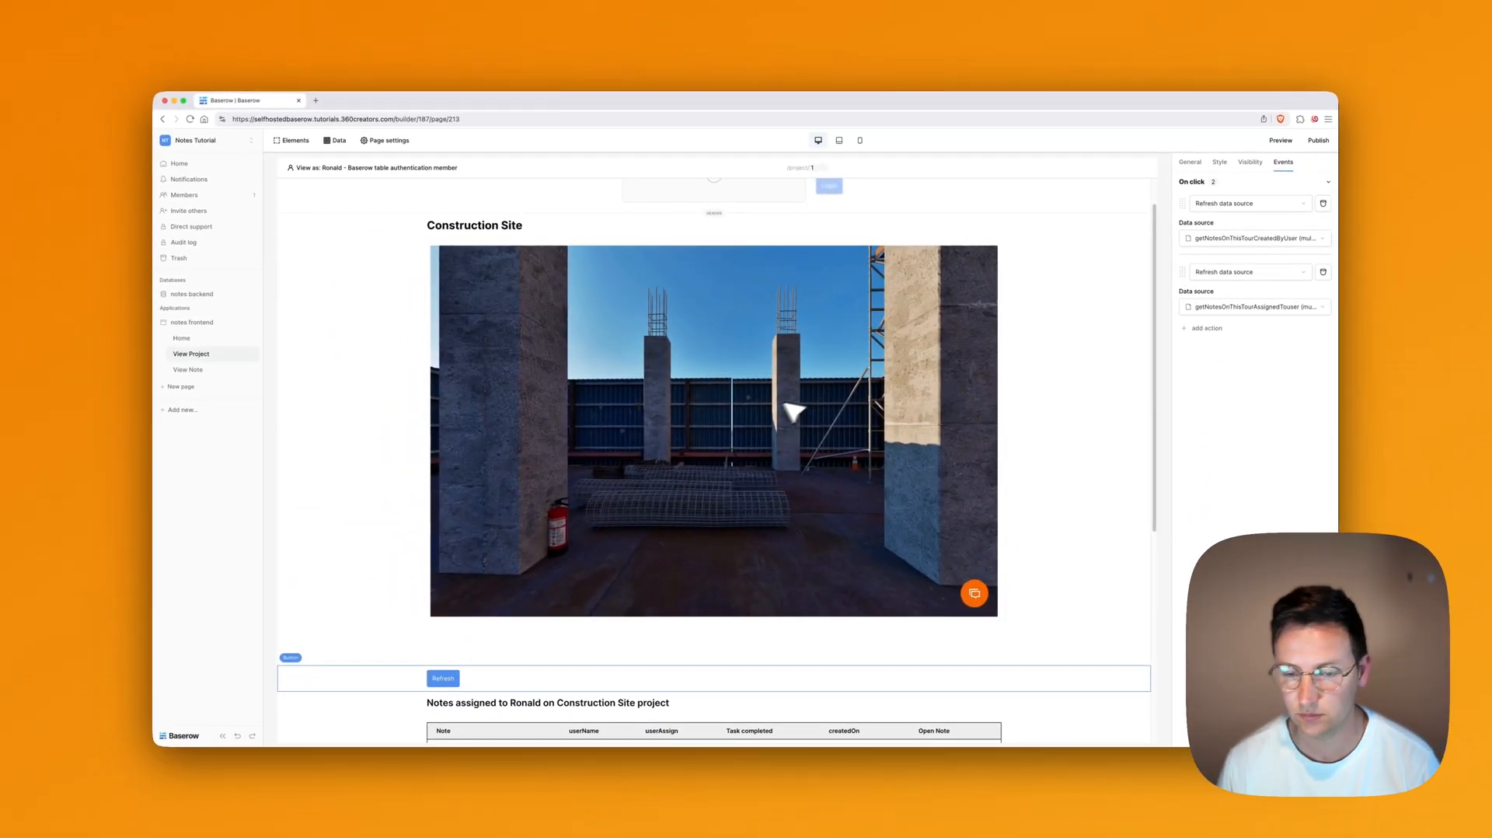
Step: Preview the app, then return to the builder
scroll(963, 547, down, 5)
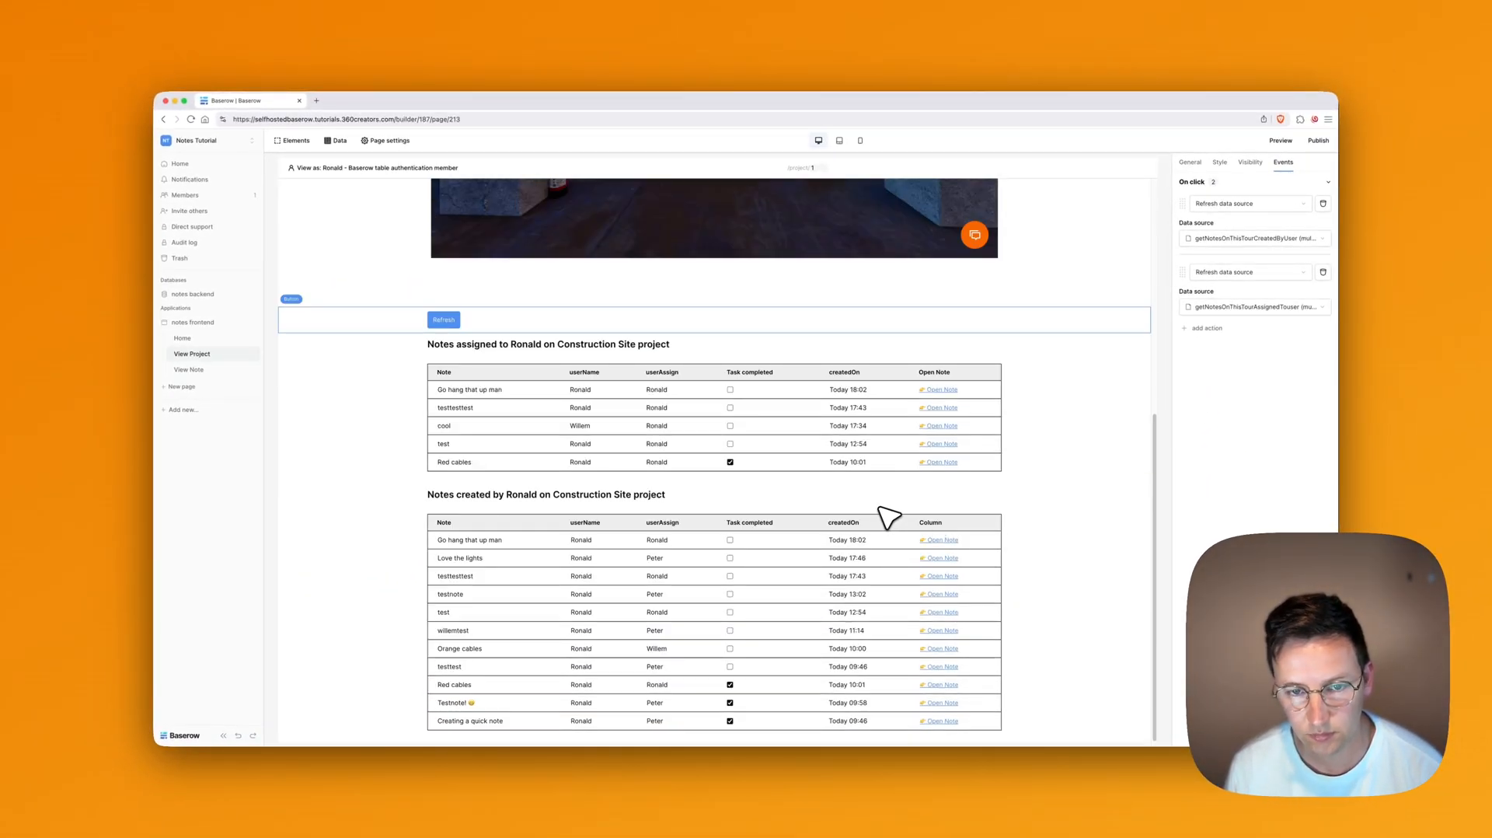
scroll(891, 515, up, 5)
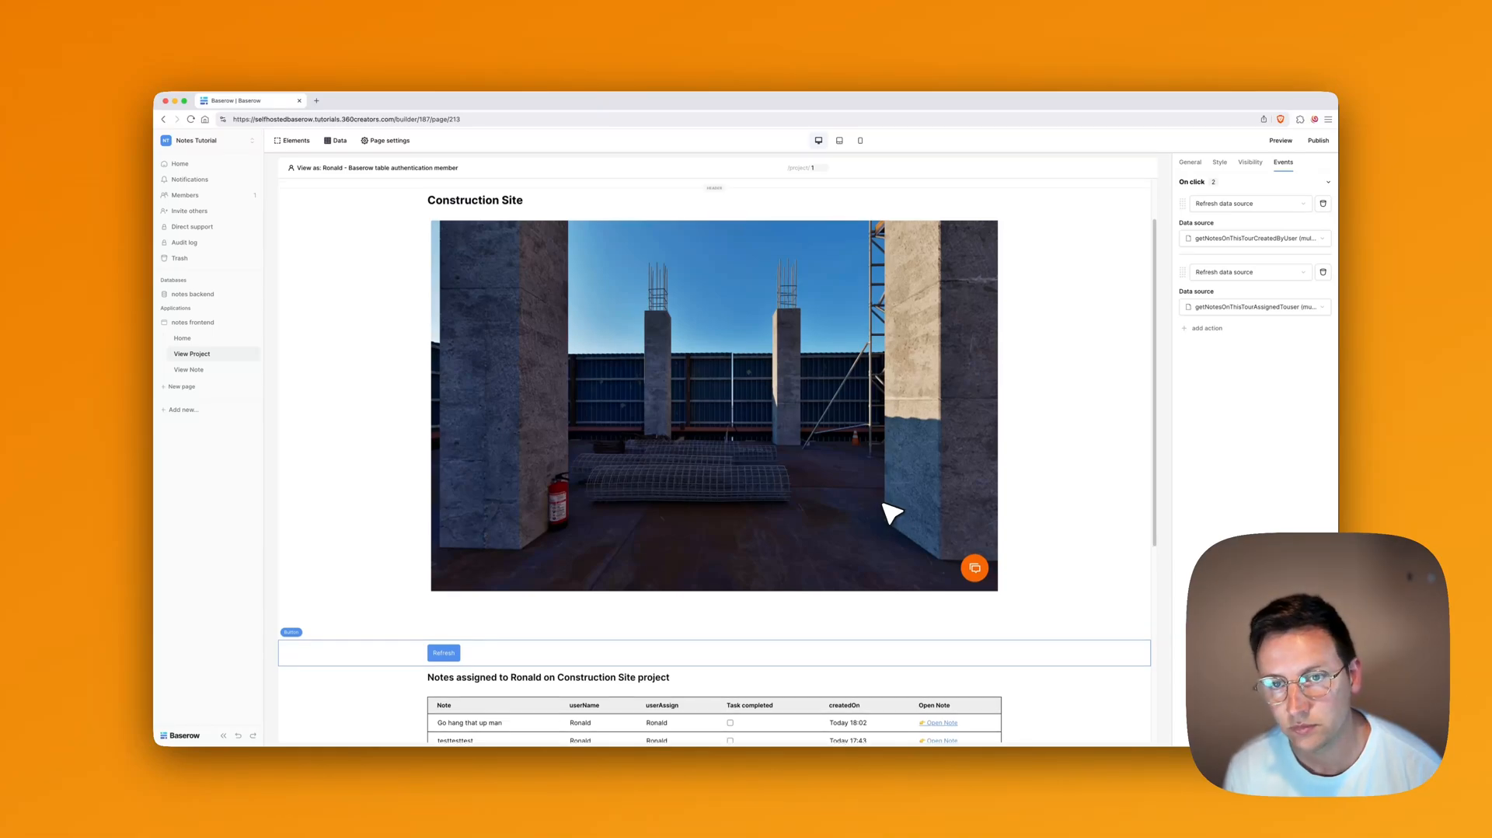
click(1279, 139)
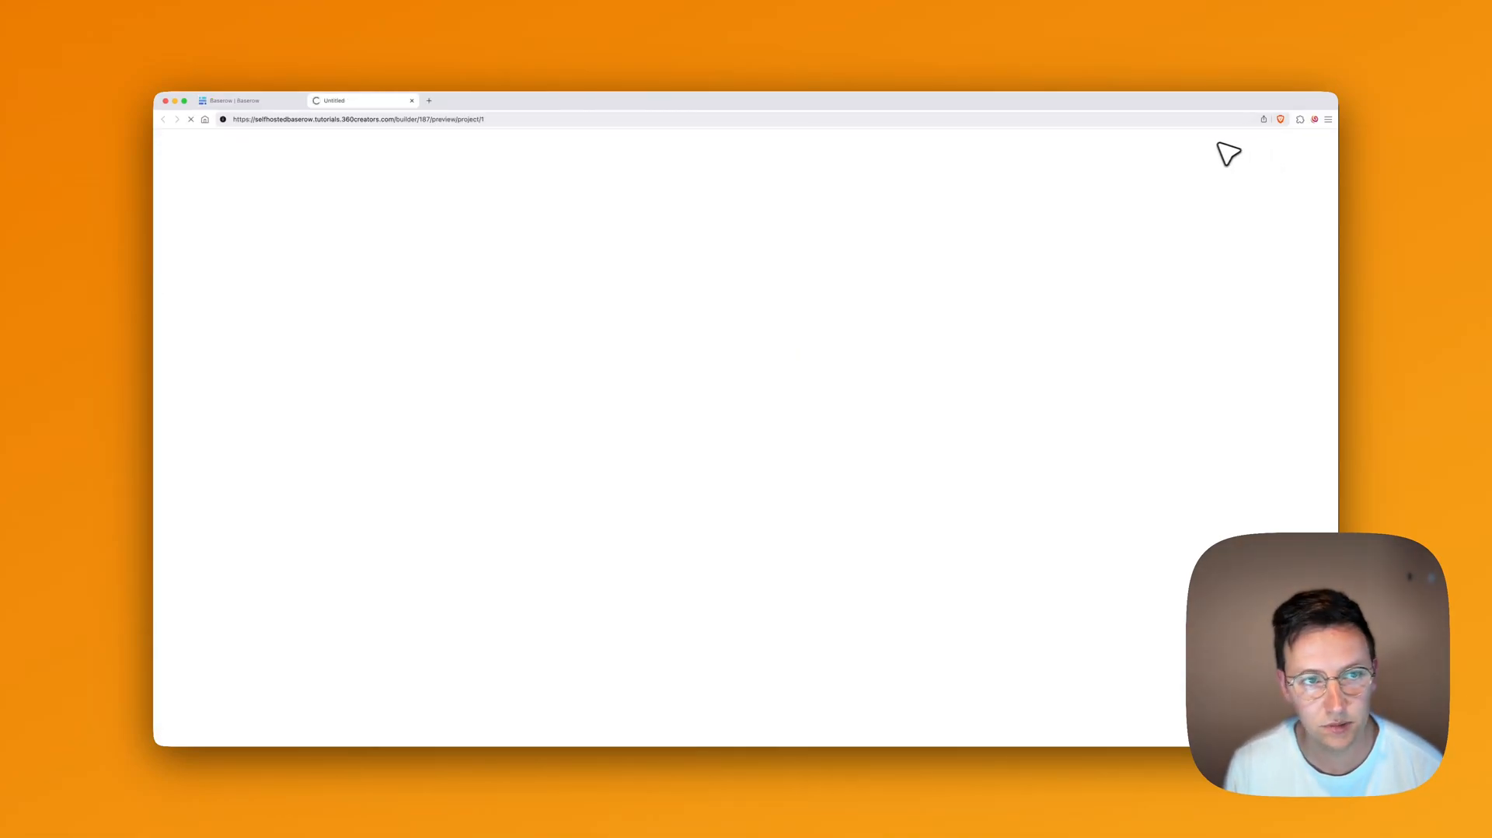
key(super+2)
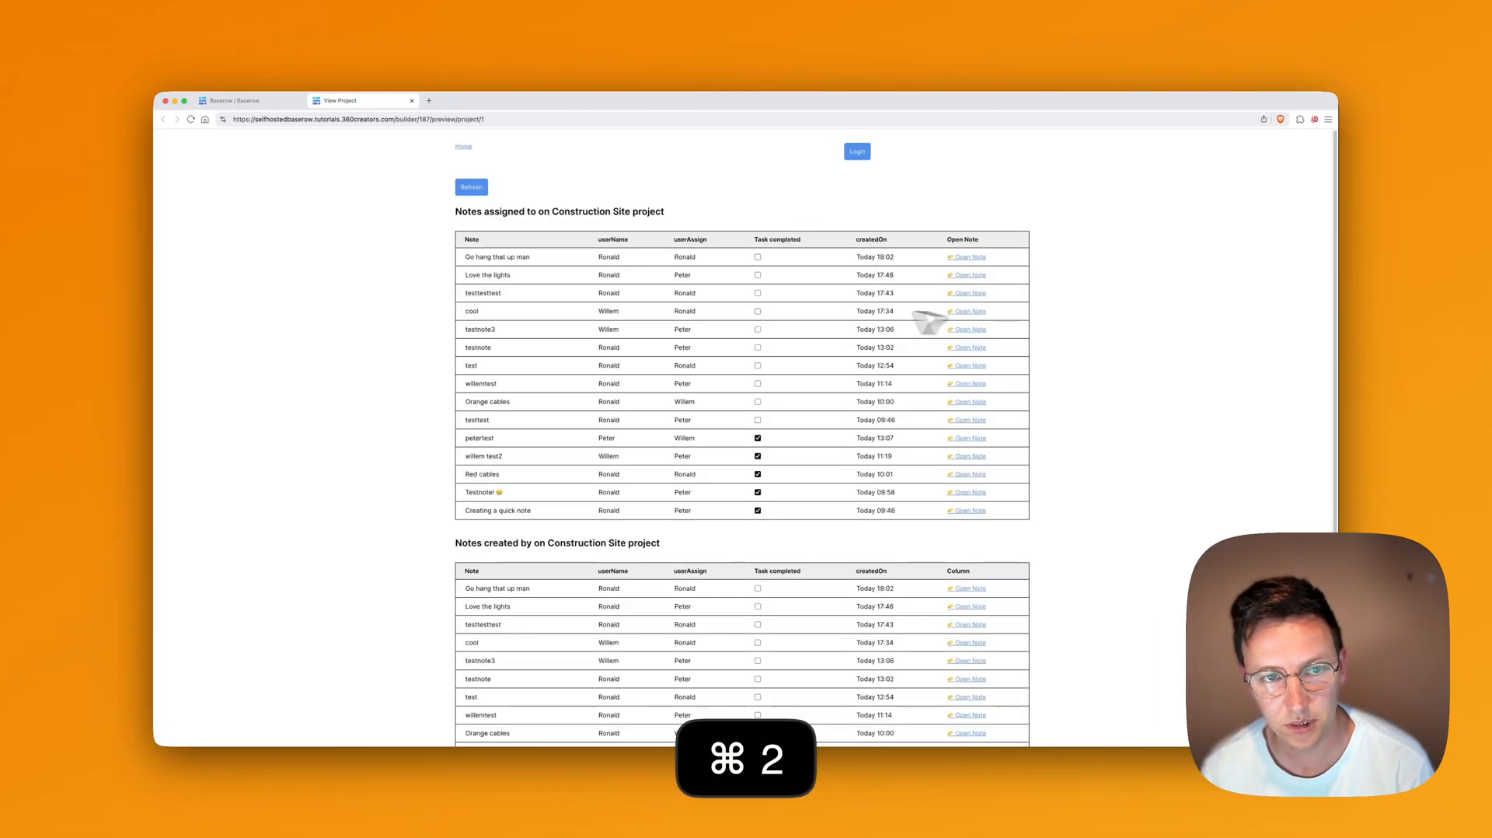
key(super+1)
Step: Set the assigned-notes heading and table visibility to Logged-in visitors
scroll(688, 378, down, 5)
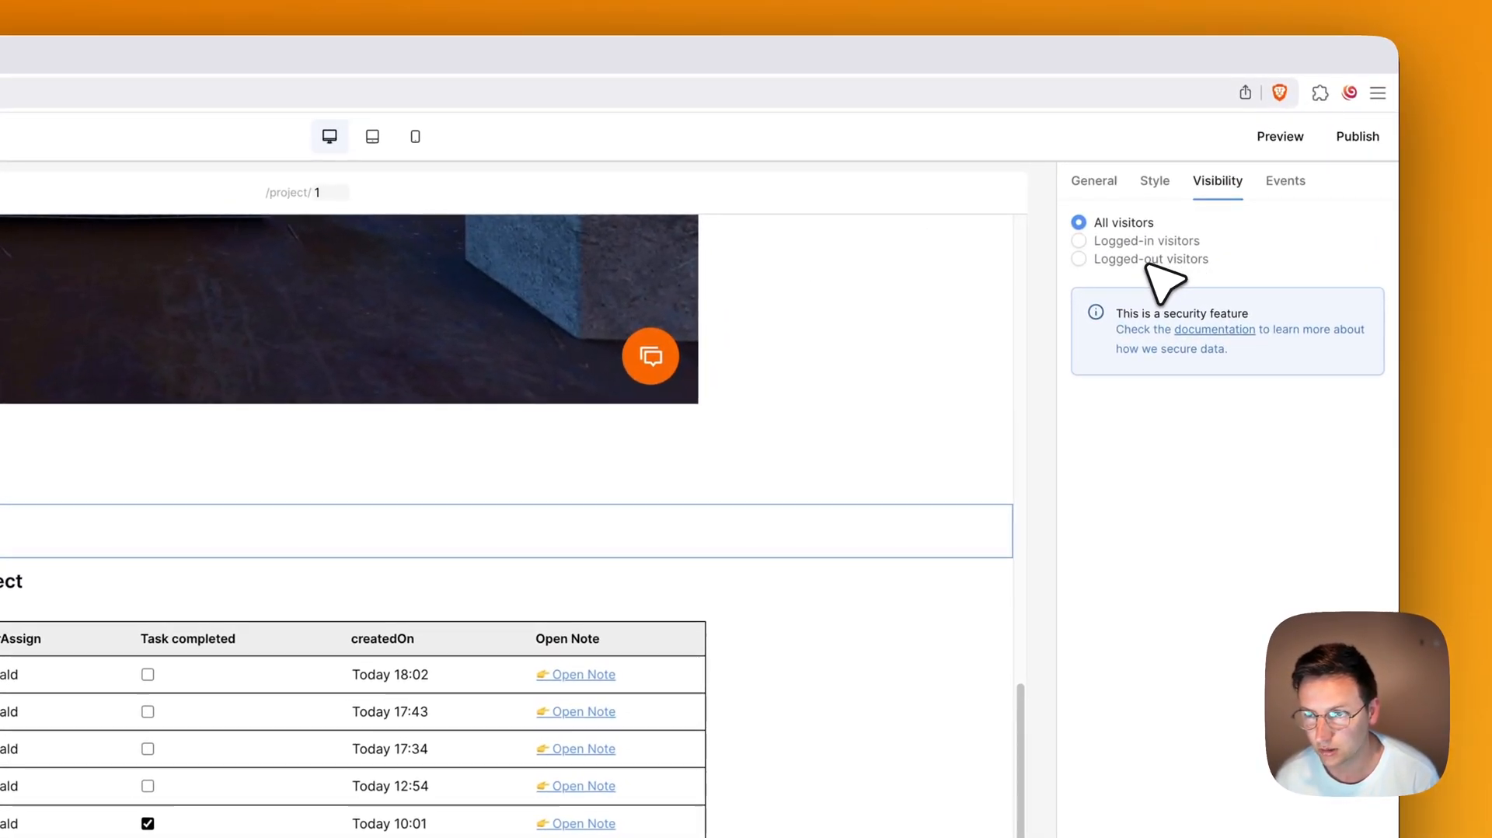
click(1216, 199)
click(1162, 244)
click(5, 692)
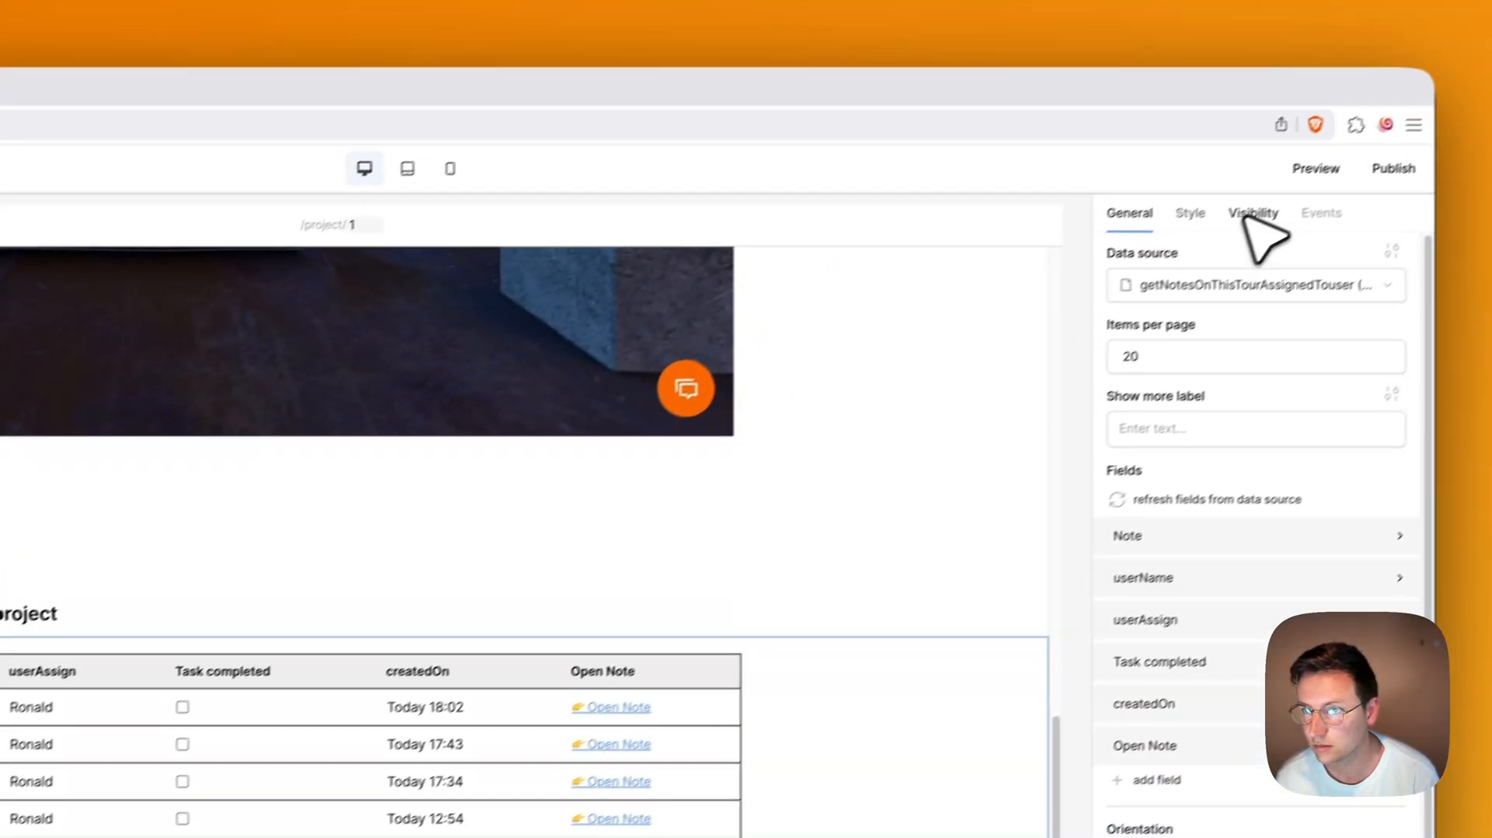
click(1253, 213)
click(1164, 268)
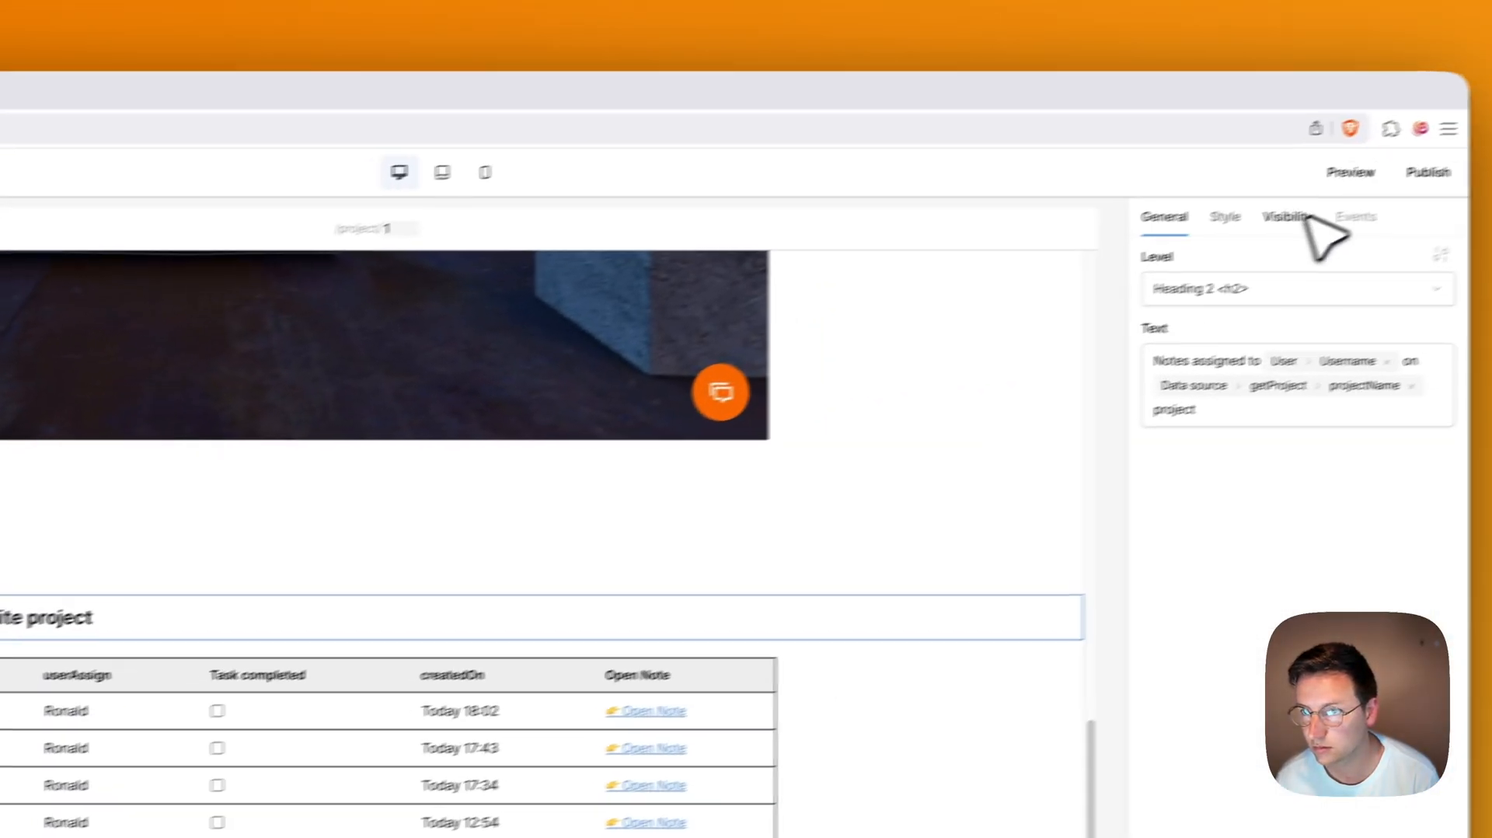
click(1282, 213)
click(1155, 294)
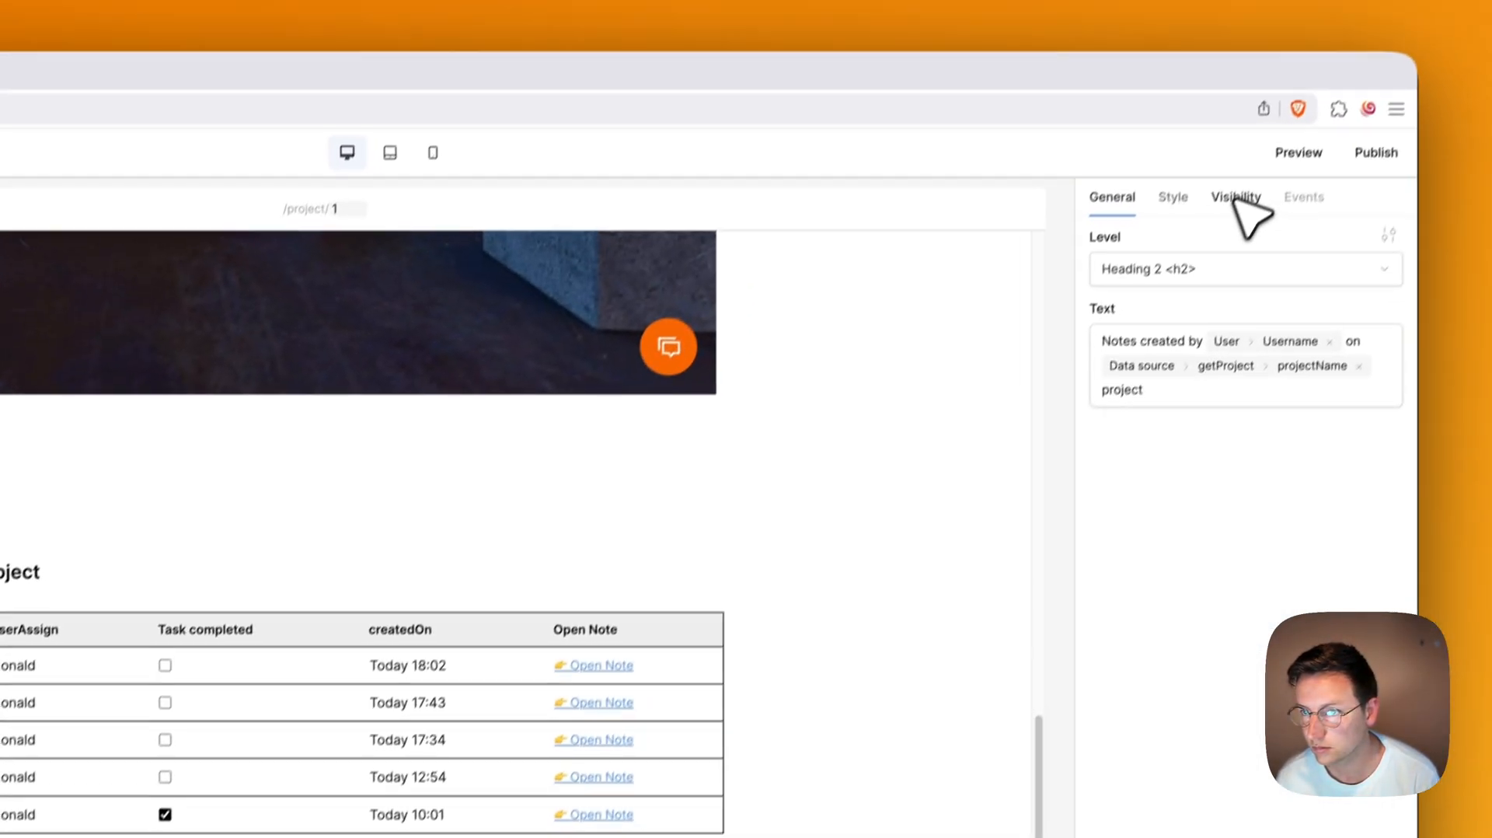
Step: Restrict the Notes created by heading and lower table to logged-in visitors, then preview again
click(1232, 198)
click(1158, 283)
click(784, 571)
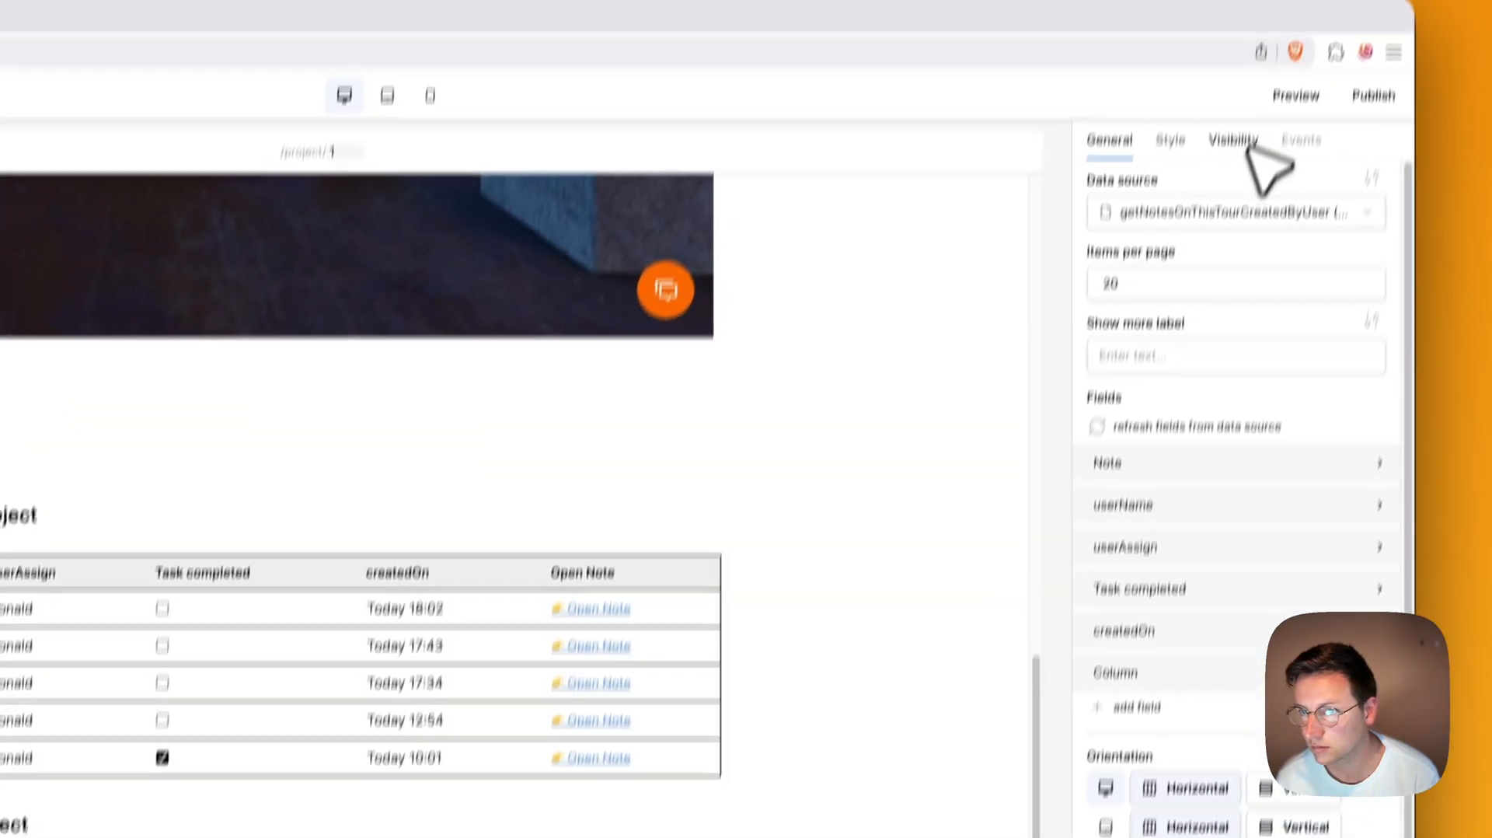
click(1232, 224)
click(1170, 286)
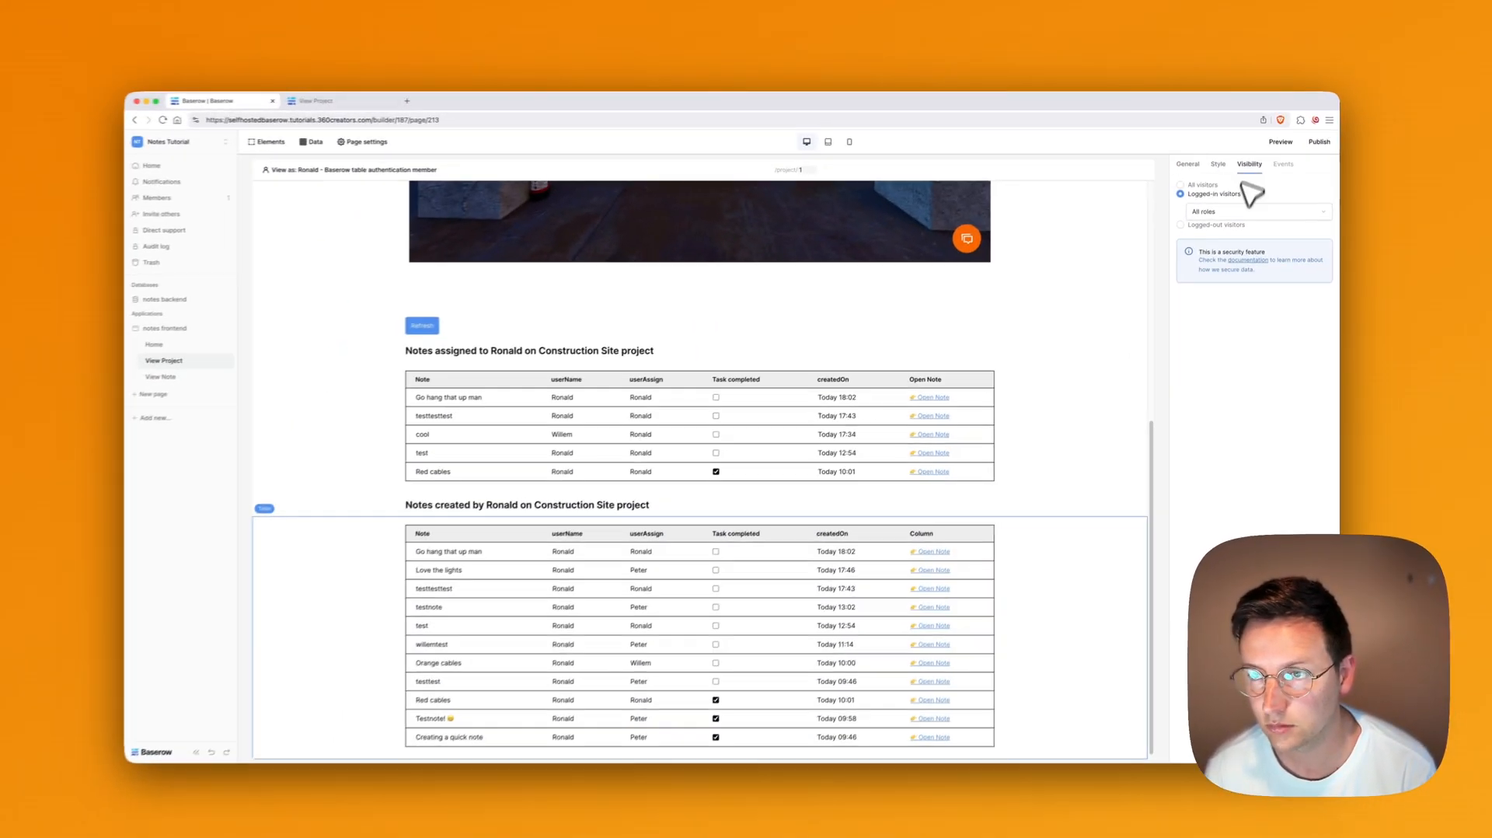
click(1281, 141)
key(super+1)
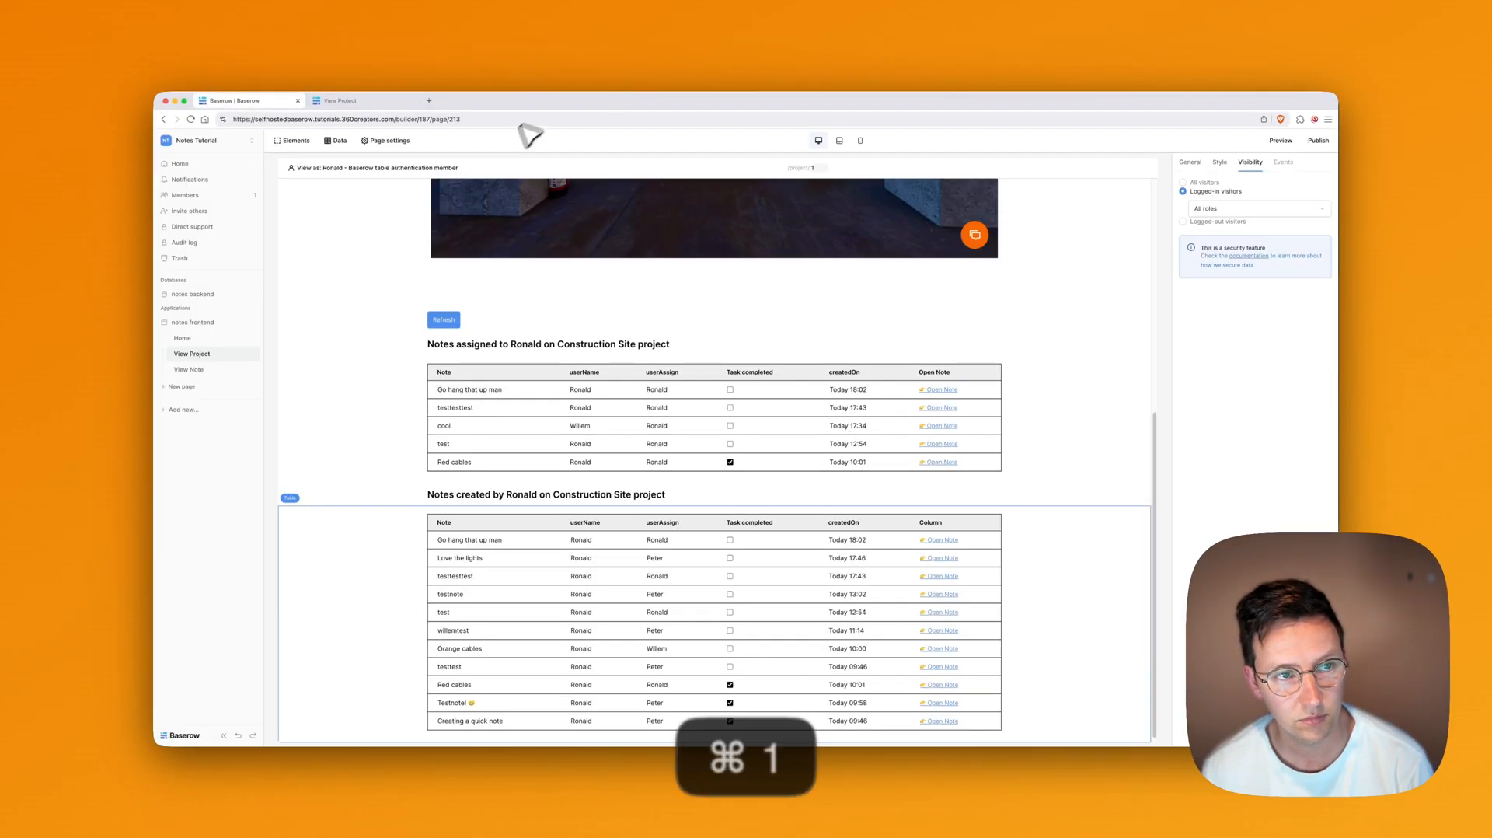
Step: Restrict the View Project page's visibility to Logged-in visitors
click(373, 141)
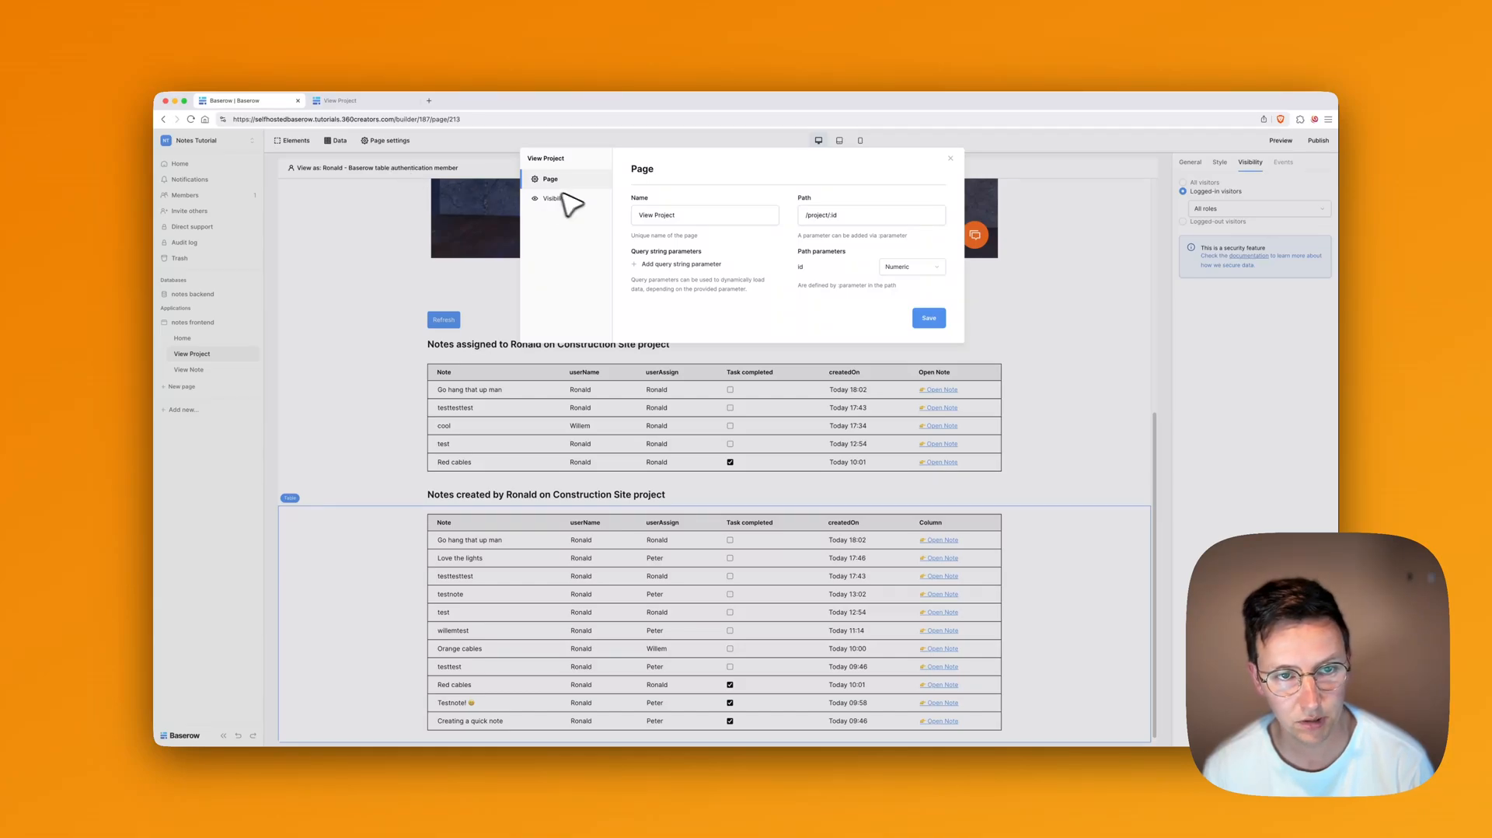
click(553, 199)
click(700, 213)
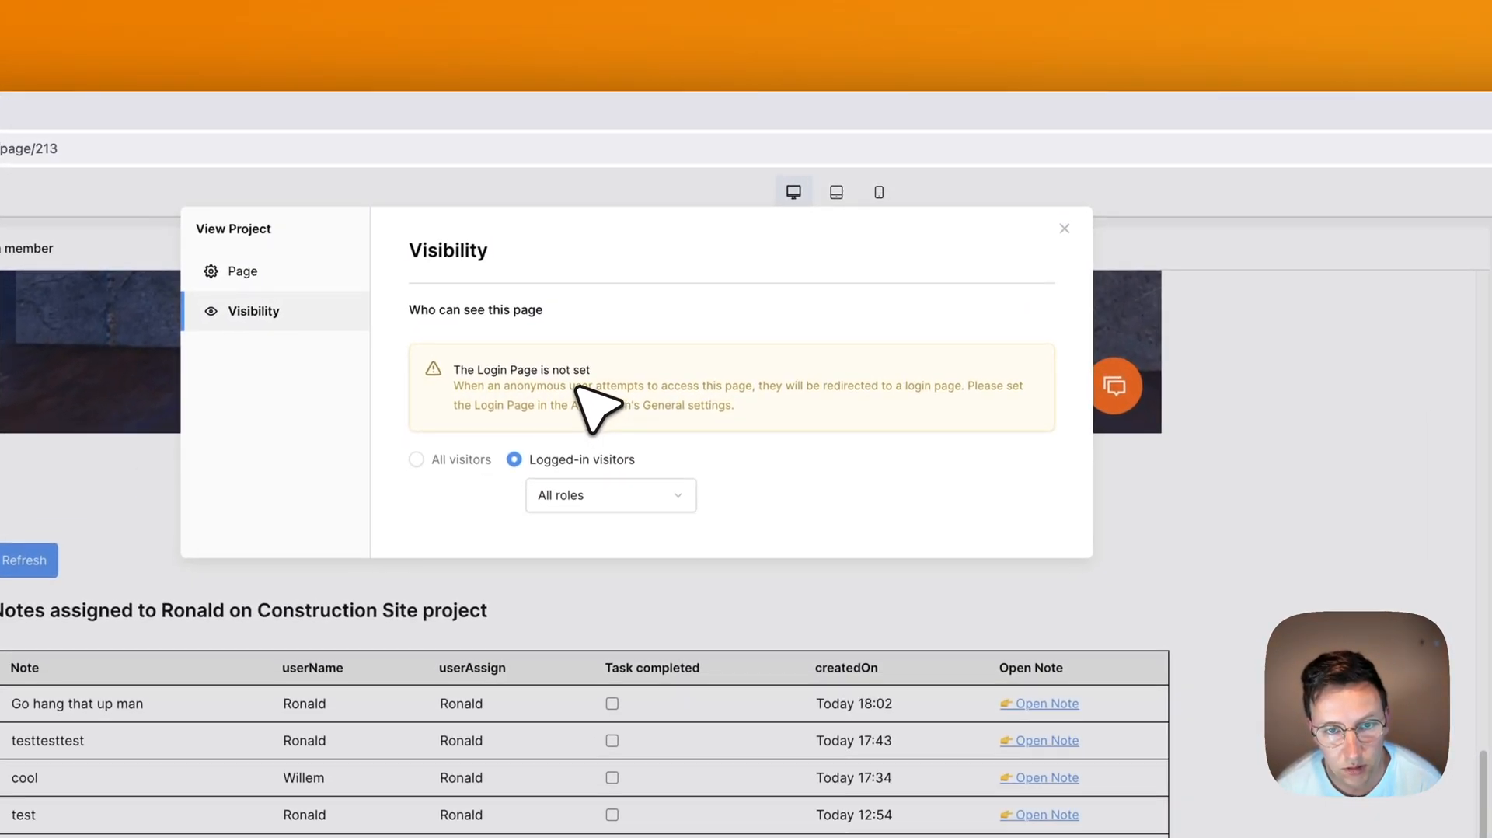
drag(488, 386, 715, 386)
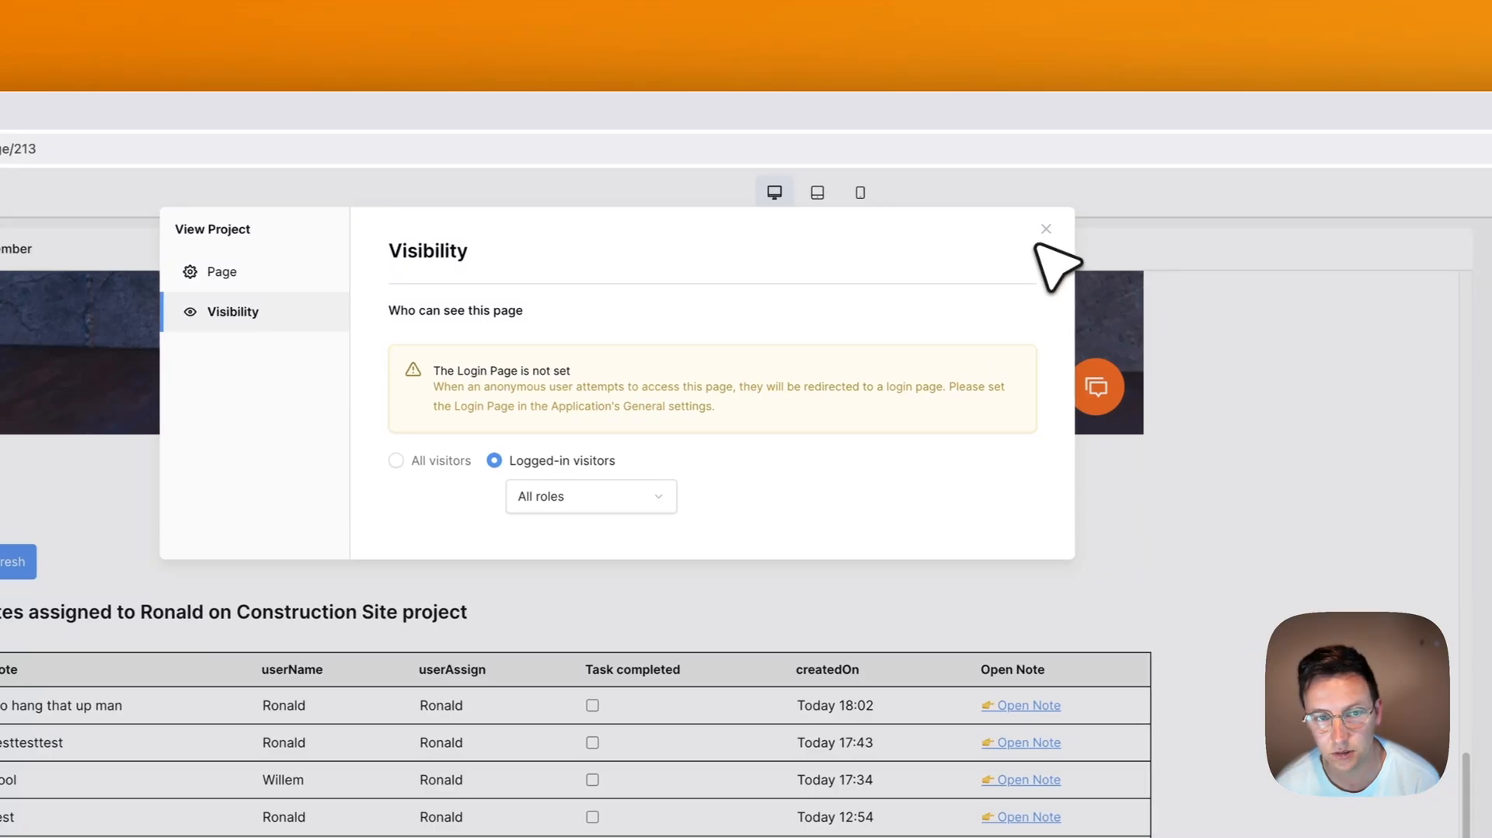
click(1065, 229)
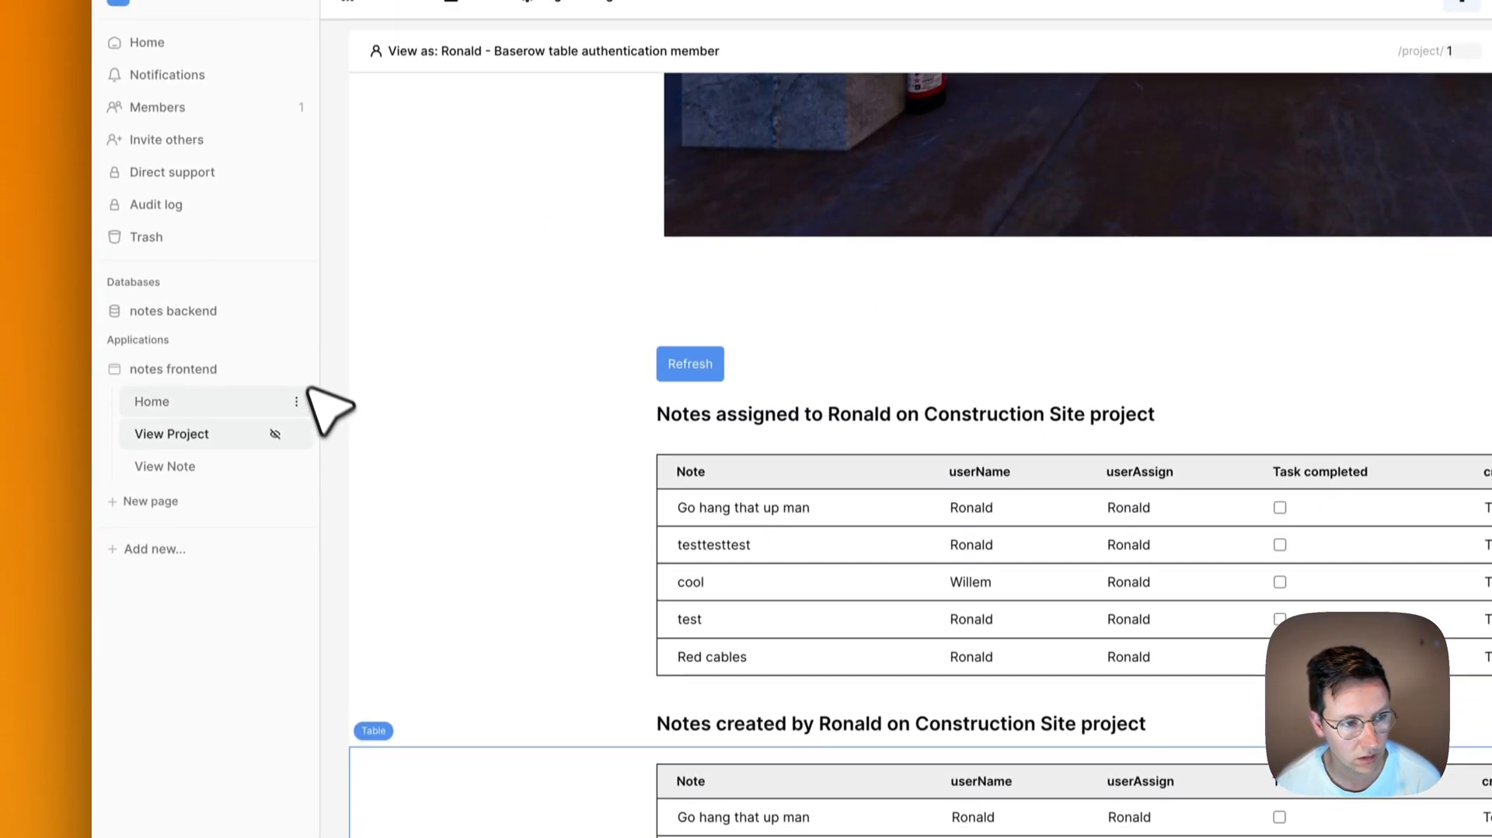
Step: Set Home as the Login Page in the notes frontend application settings
click(296, 369)
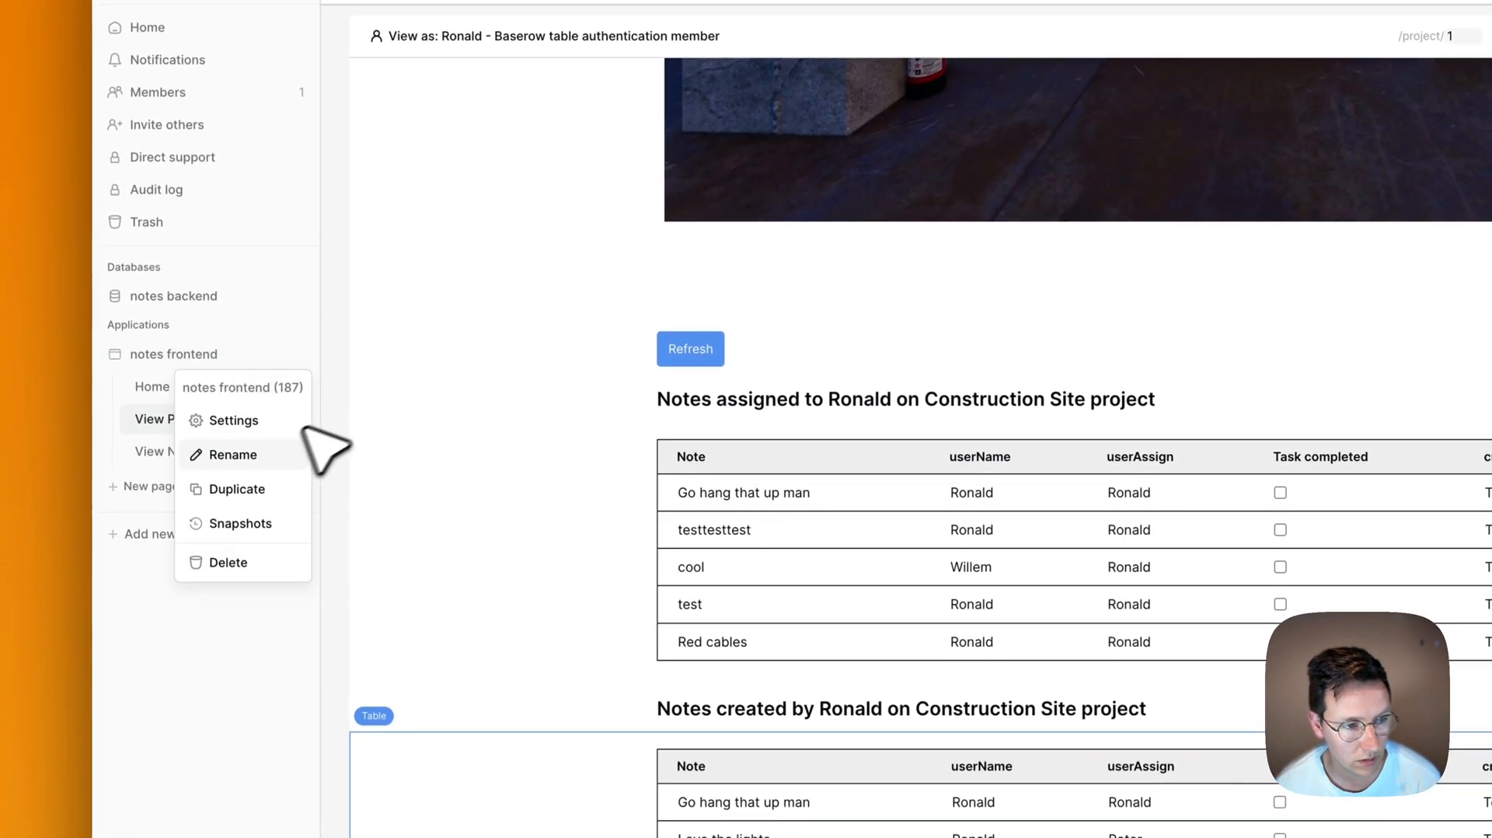
click(256, 433)
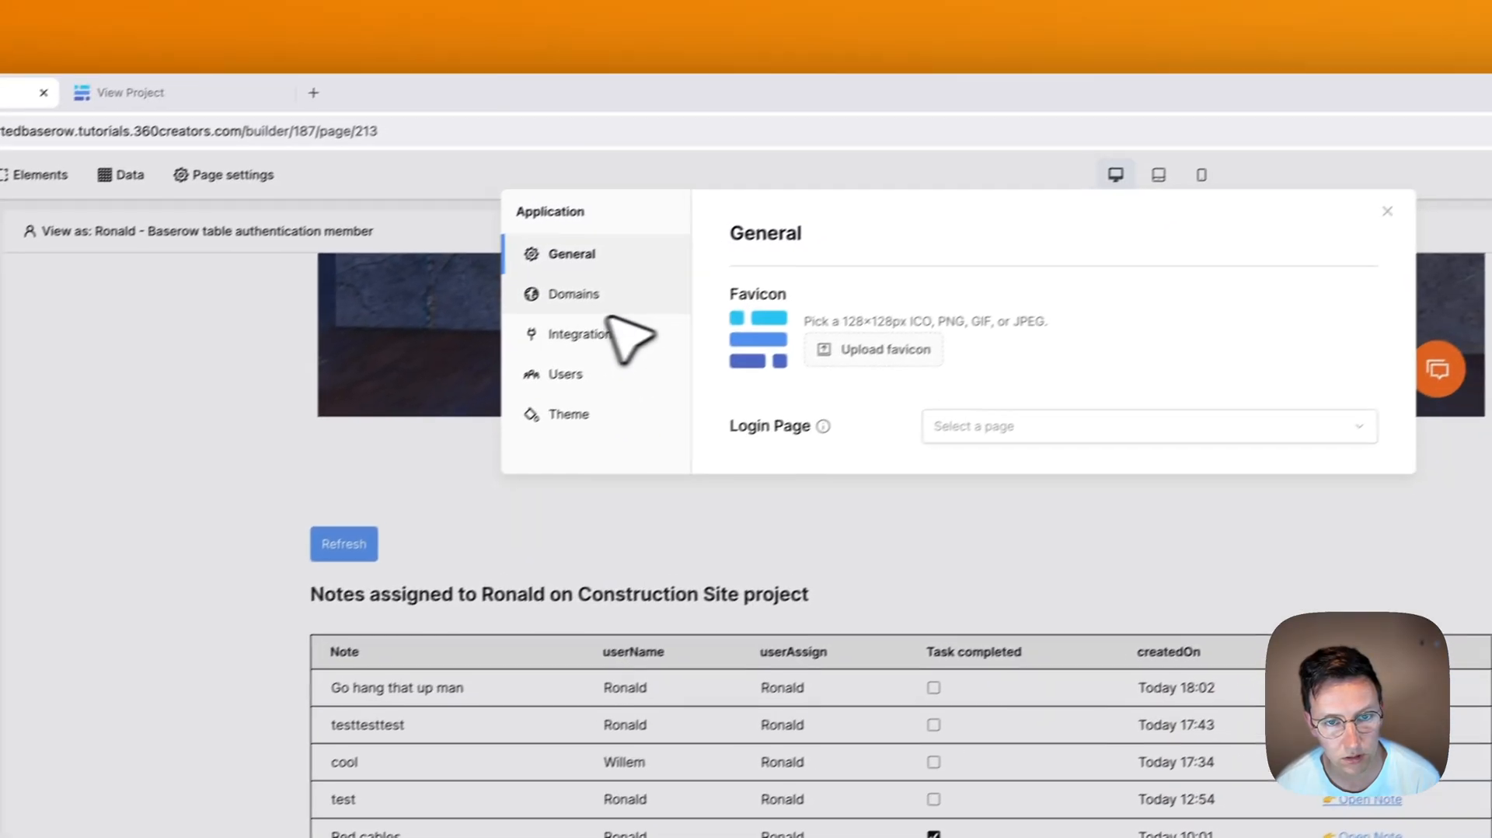
click(926, 447)
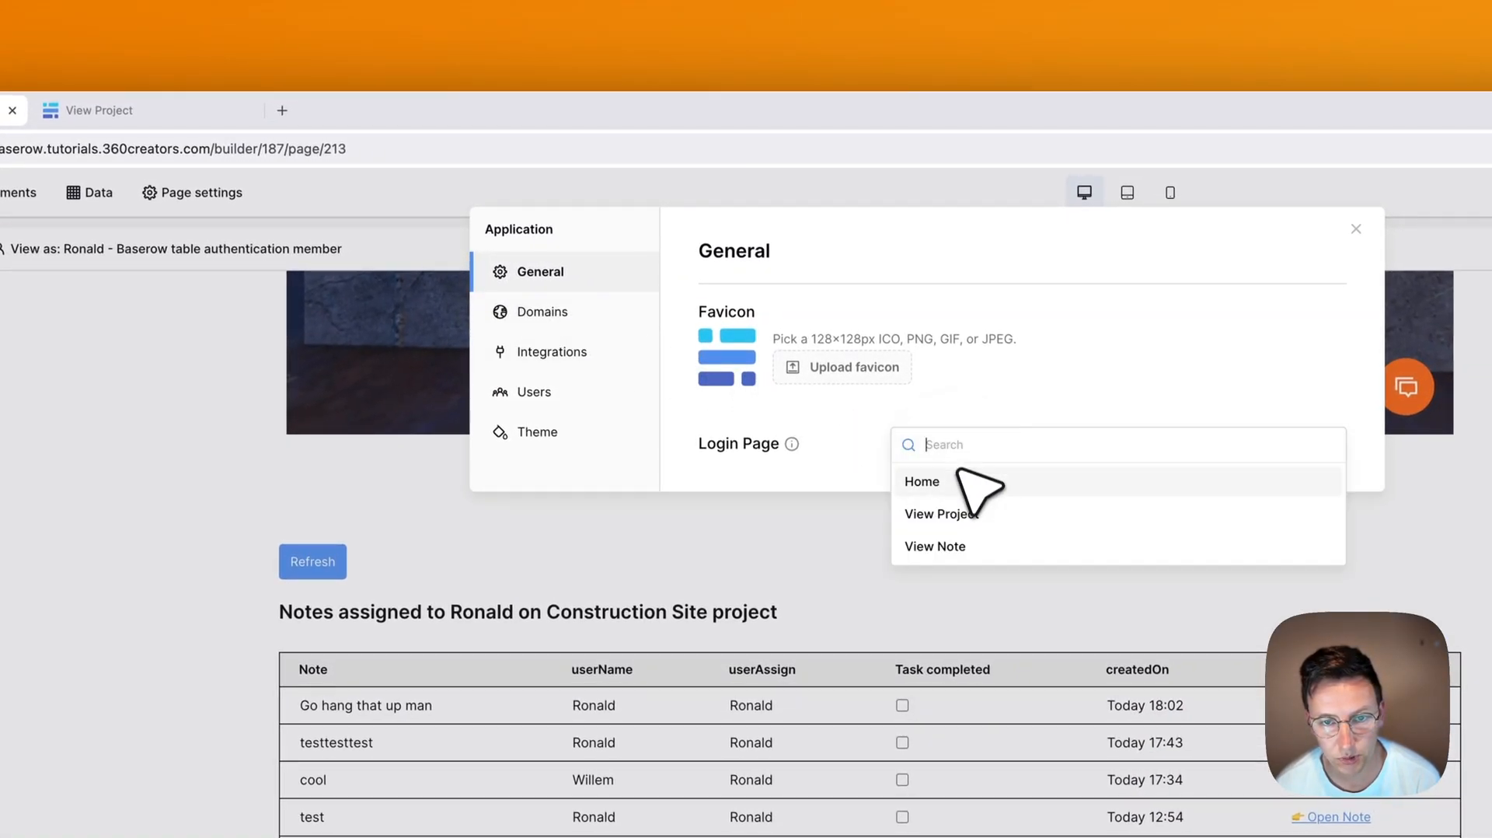
click(964, 482)
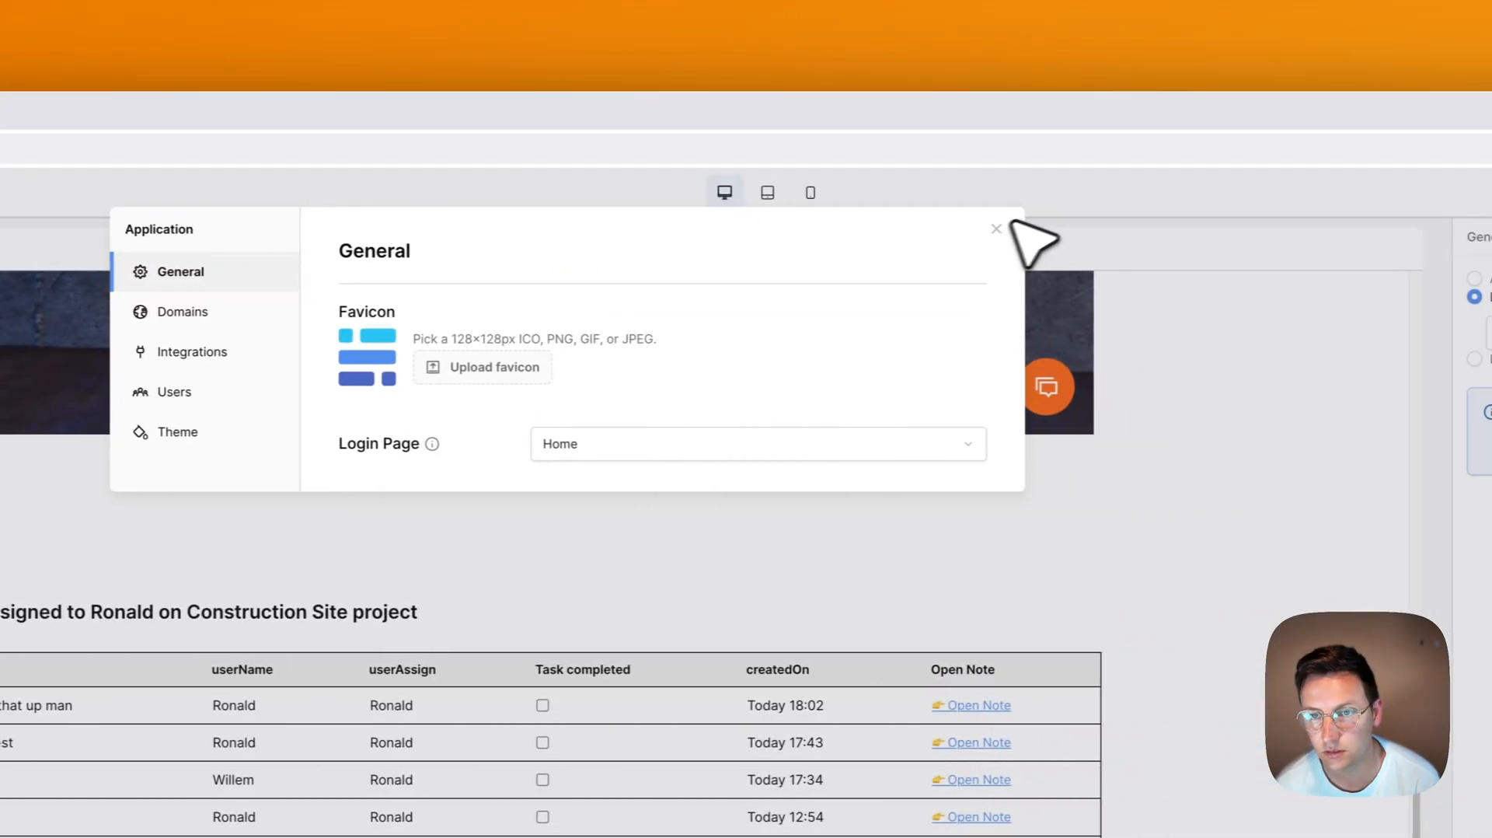
click(979, 229)
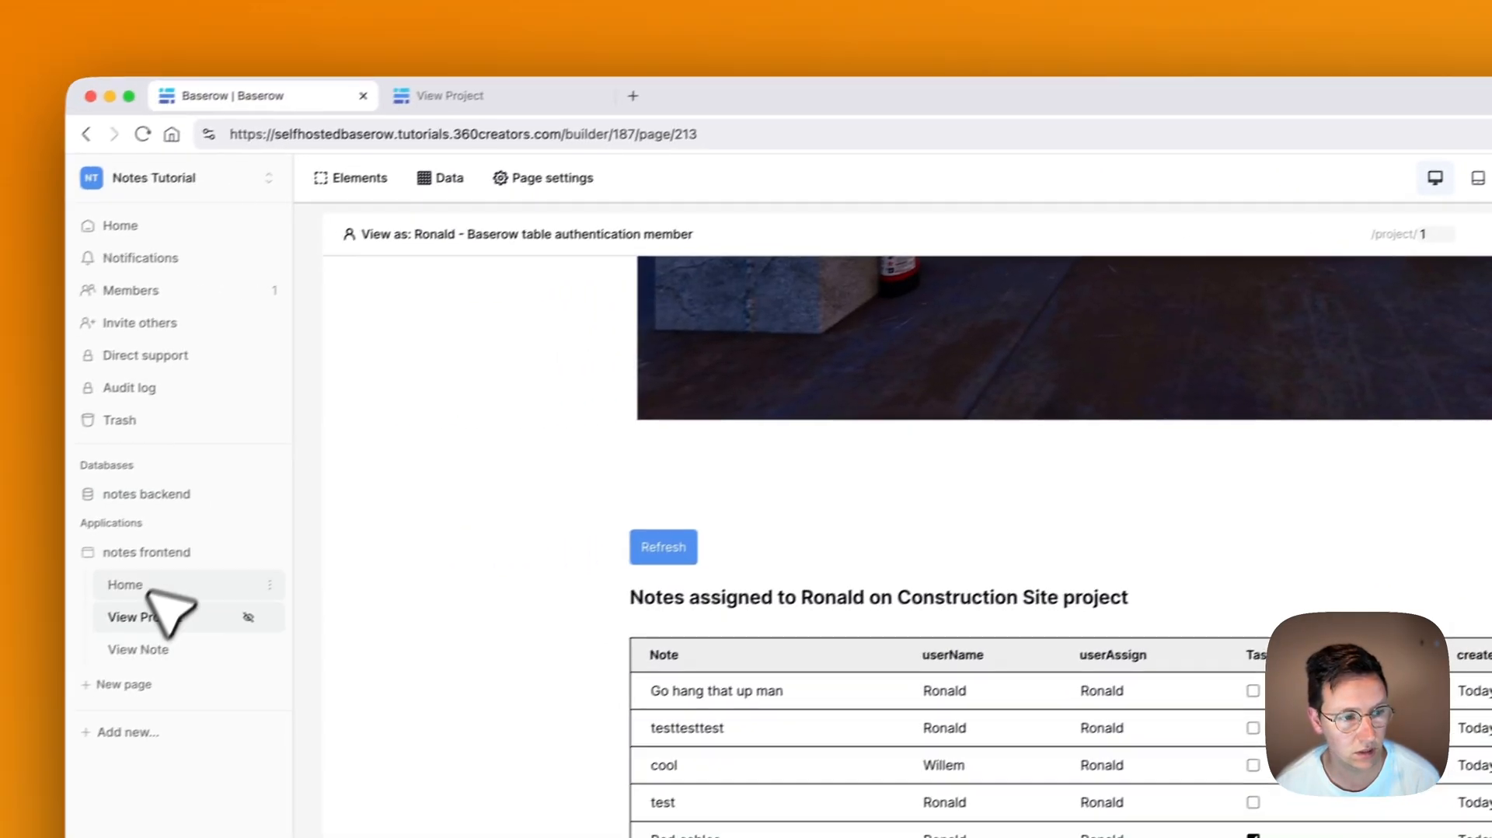
Step: Keep the View Project page restricted to logged-in visitors in its visibility settings
click(544, 177)
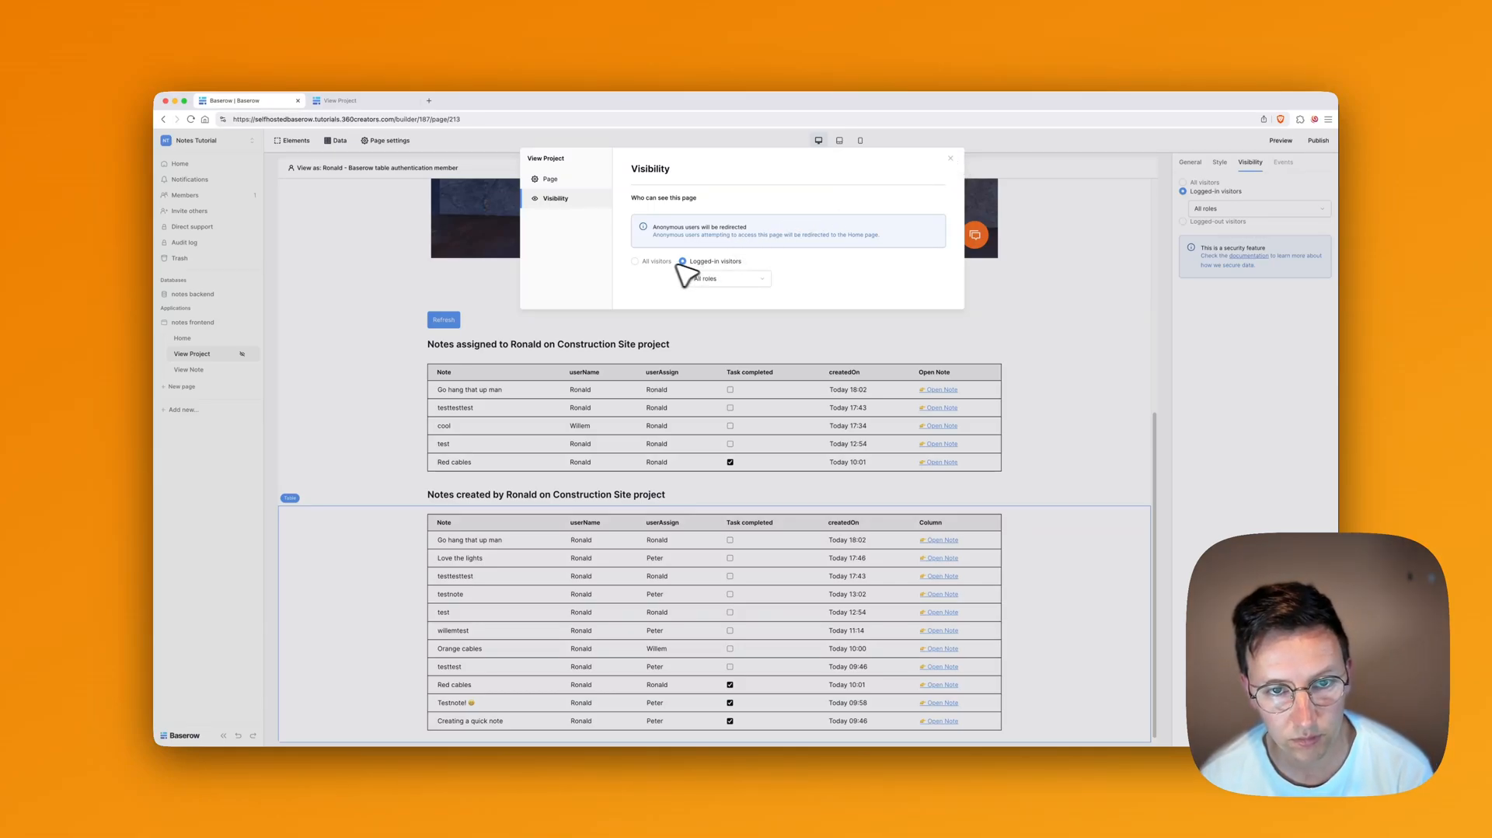
click(661, 262)
click(703, 213)
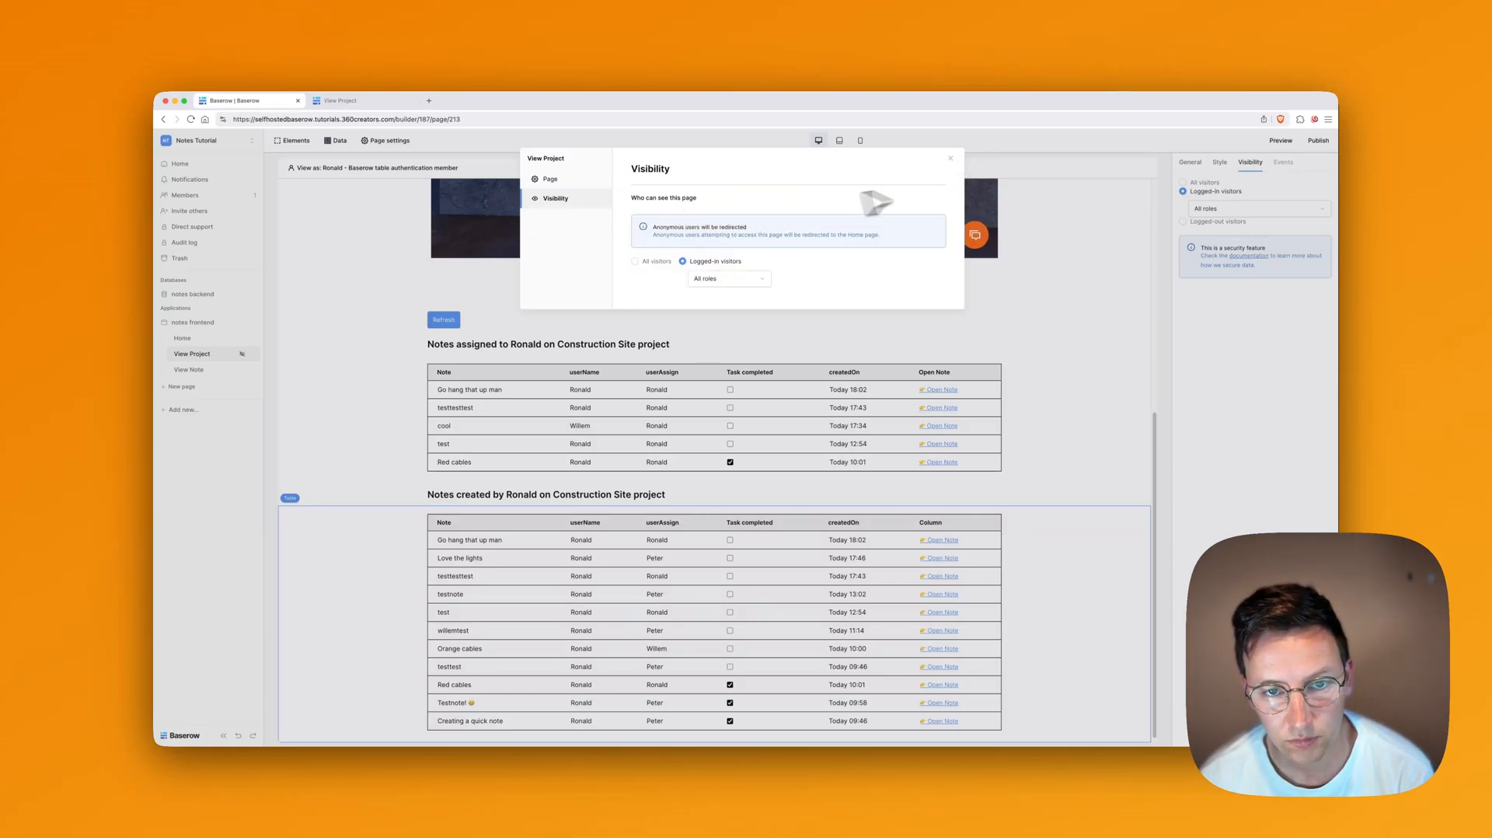
click(950, 158)
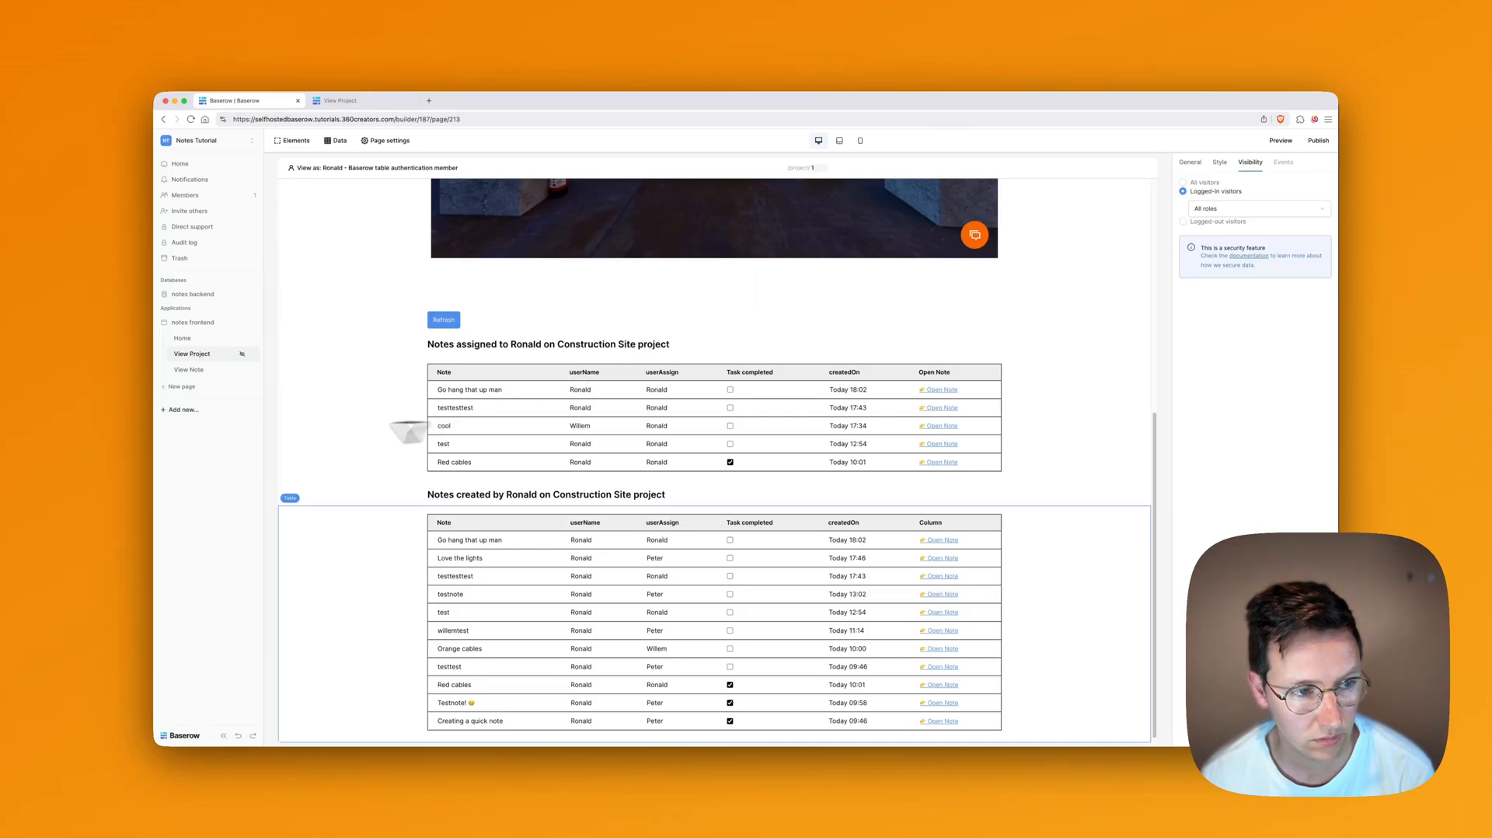
Step: Restrict View Note to logged-in visitors, keeping its id parameter Numeric, then return to View Project
click(242, 370)
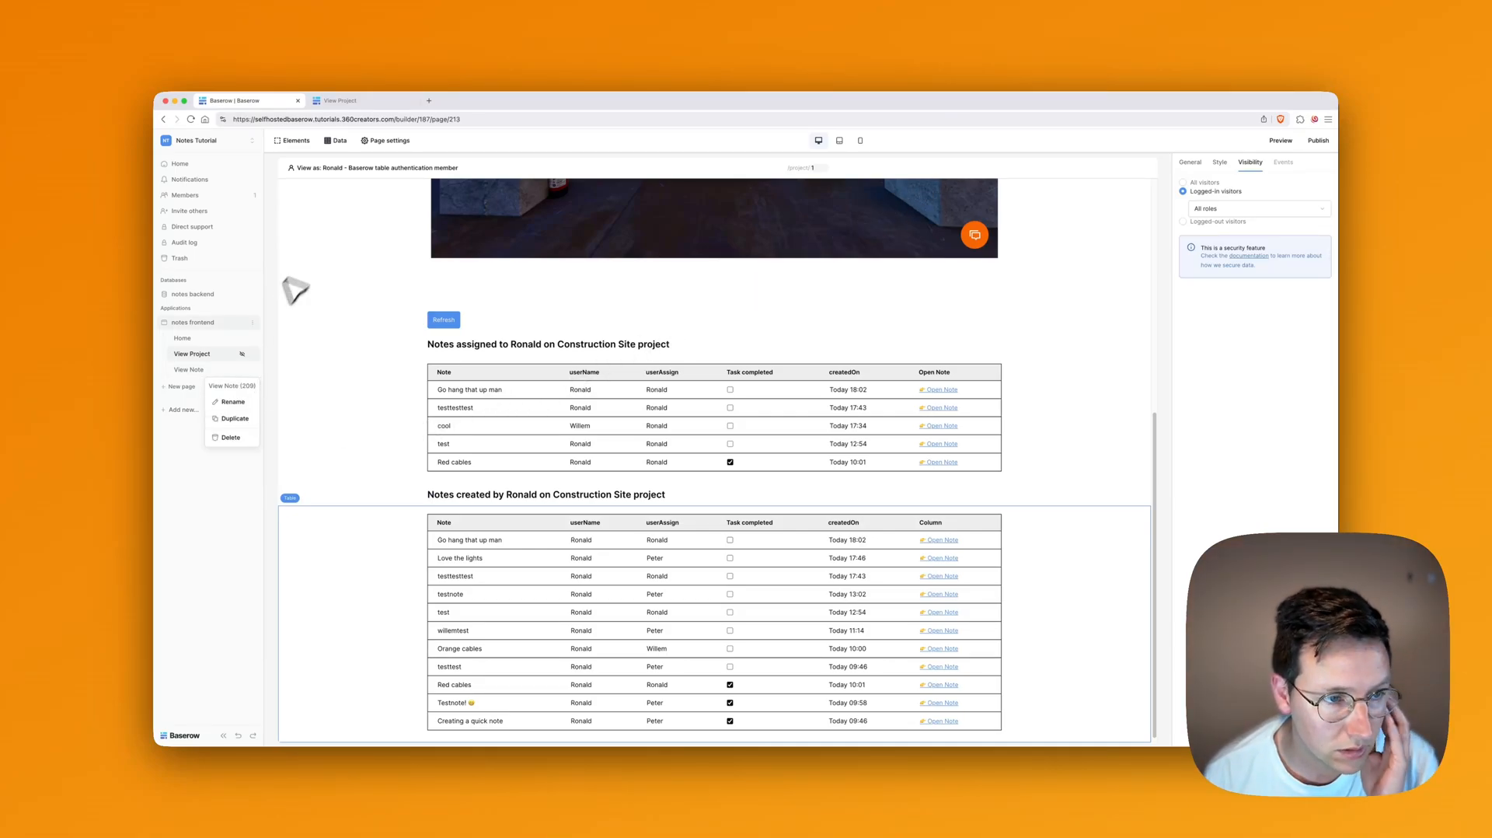
click(190, 370)
click(404, 140)
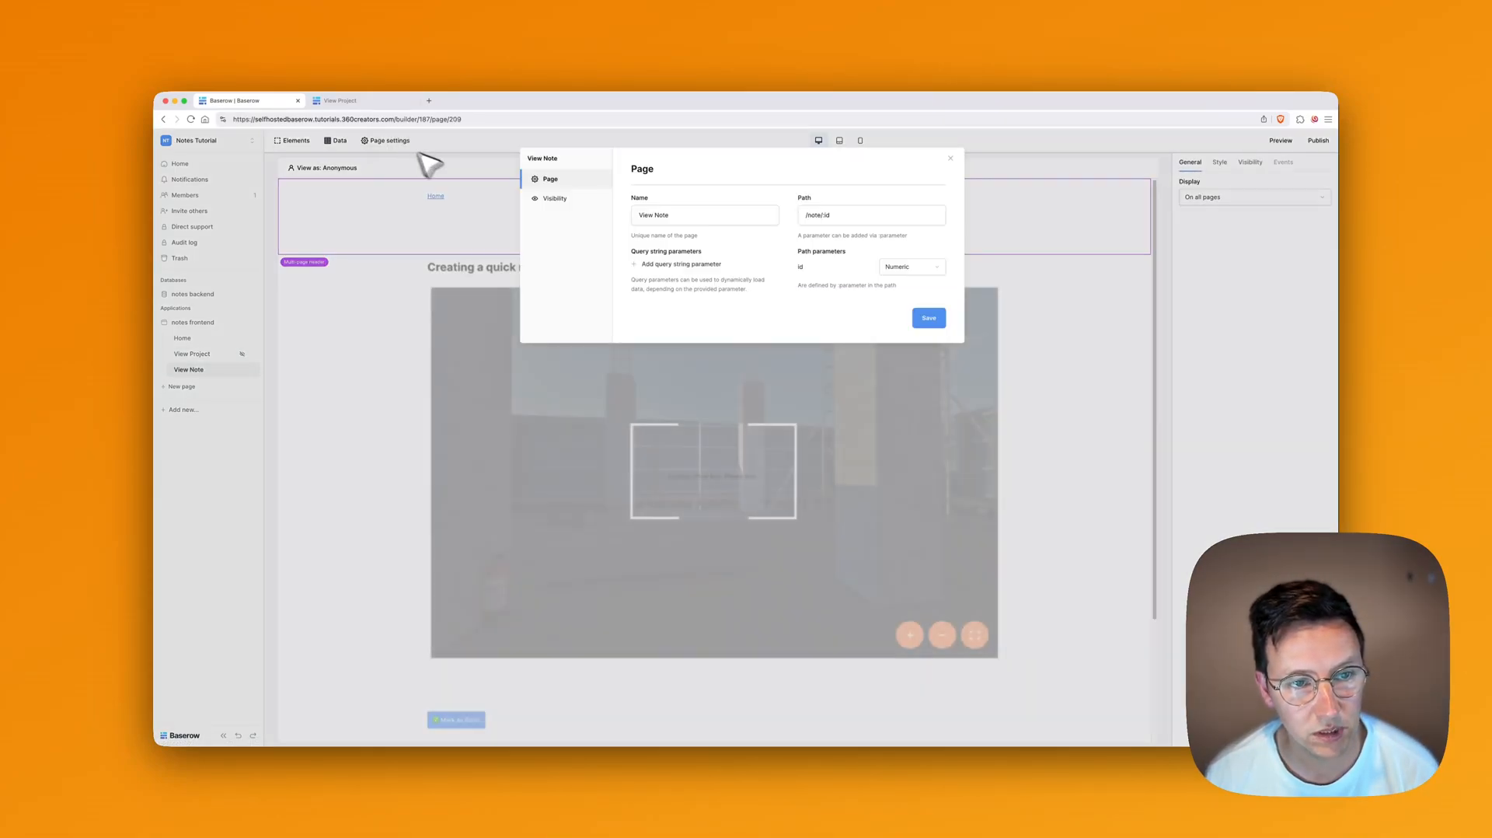
click(911, 267)
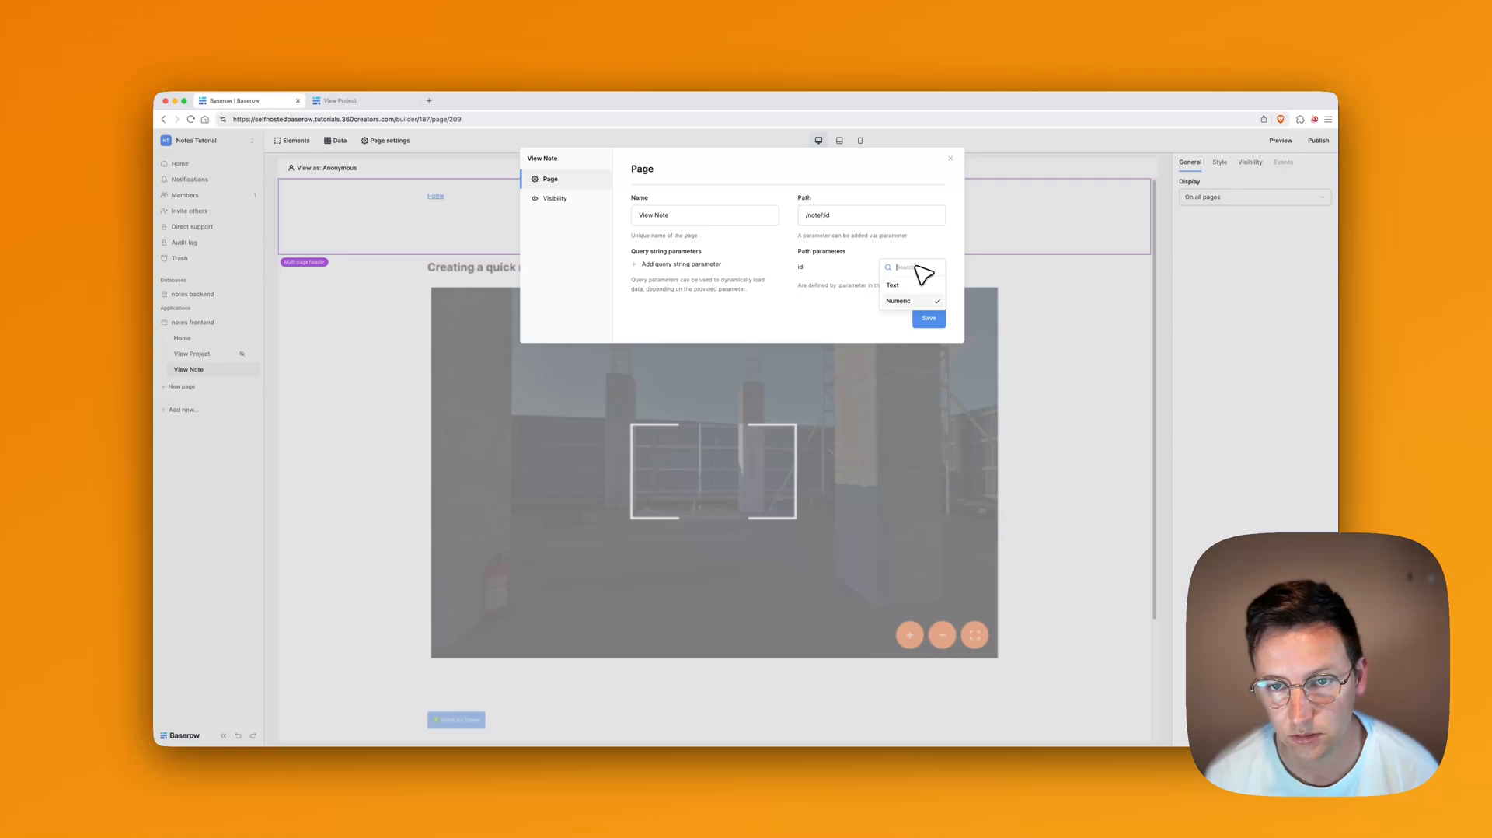
click(781, 297)
click(555, 199)
click(684, 213)
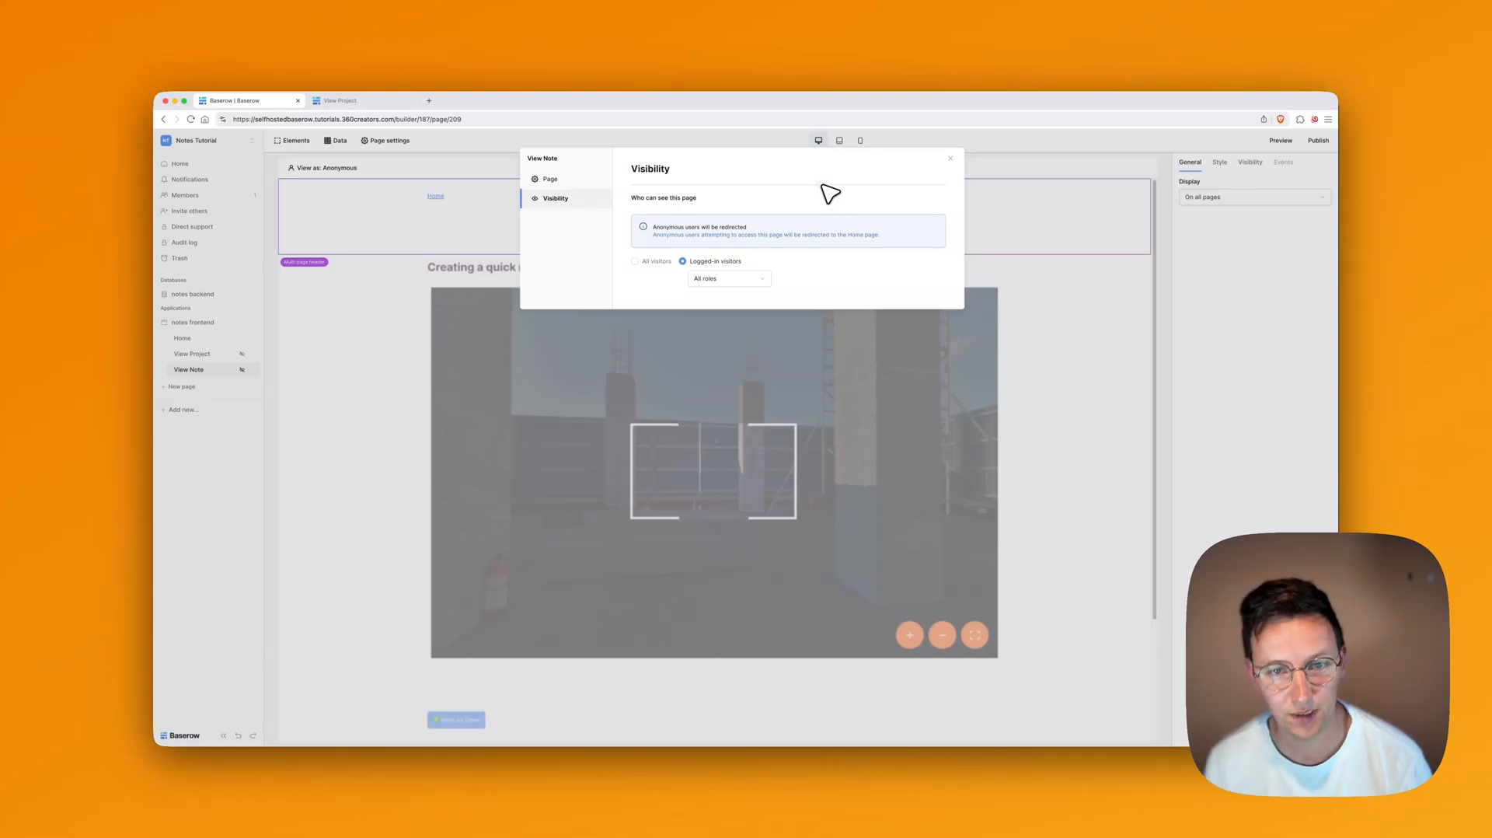
click(951, 157)
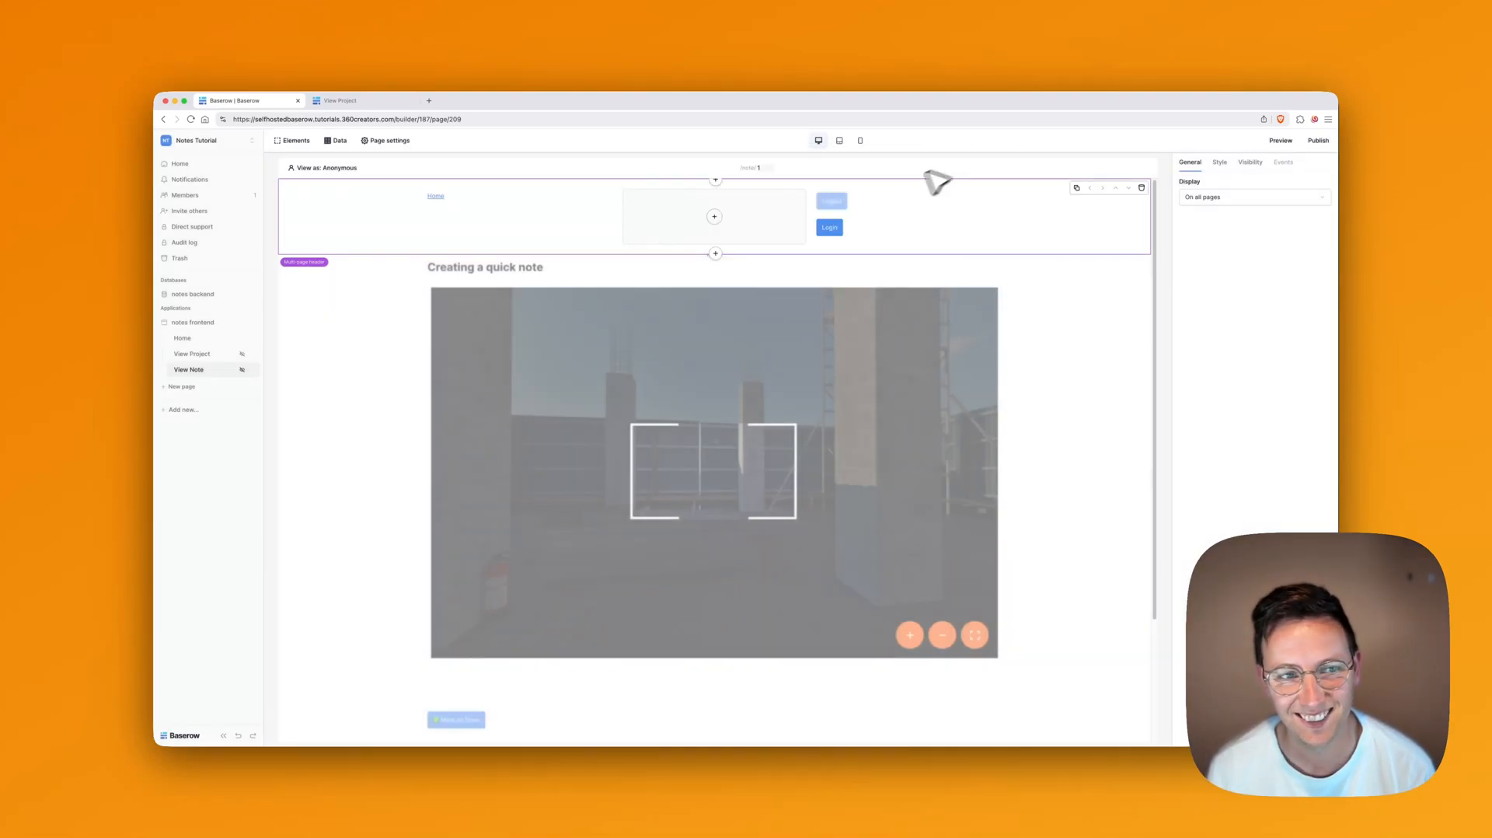
click(186, 356)
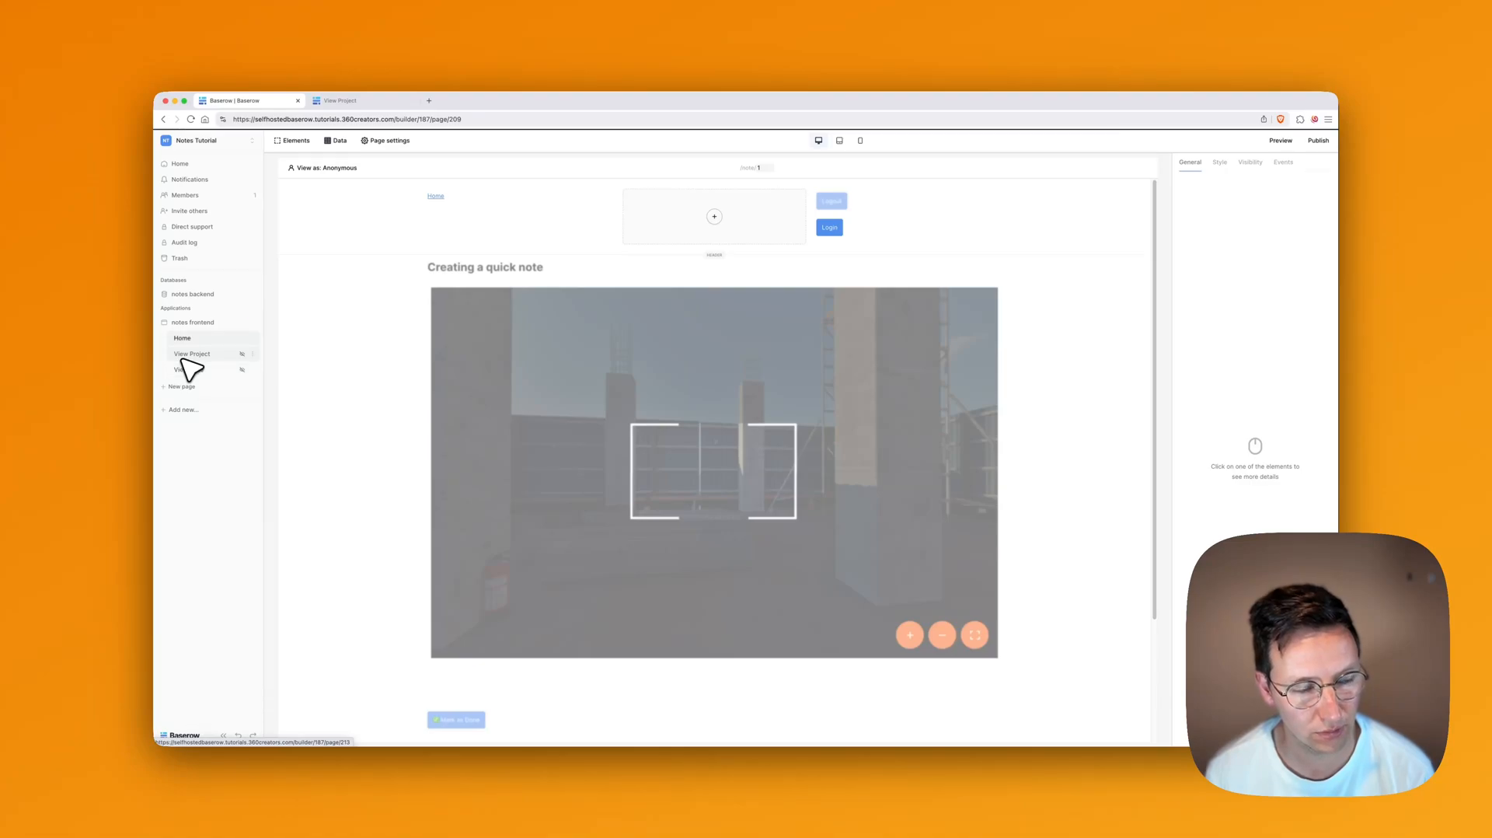
Step: In the preview, open the Virtual Gallery project and capture the wooden wall view for a note
click(1281, 141)
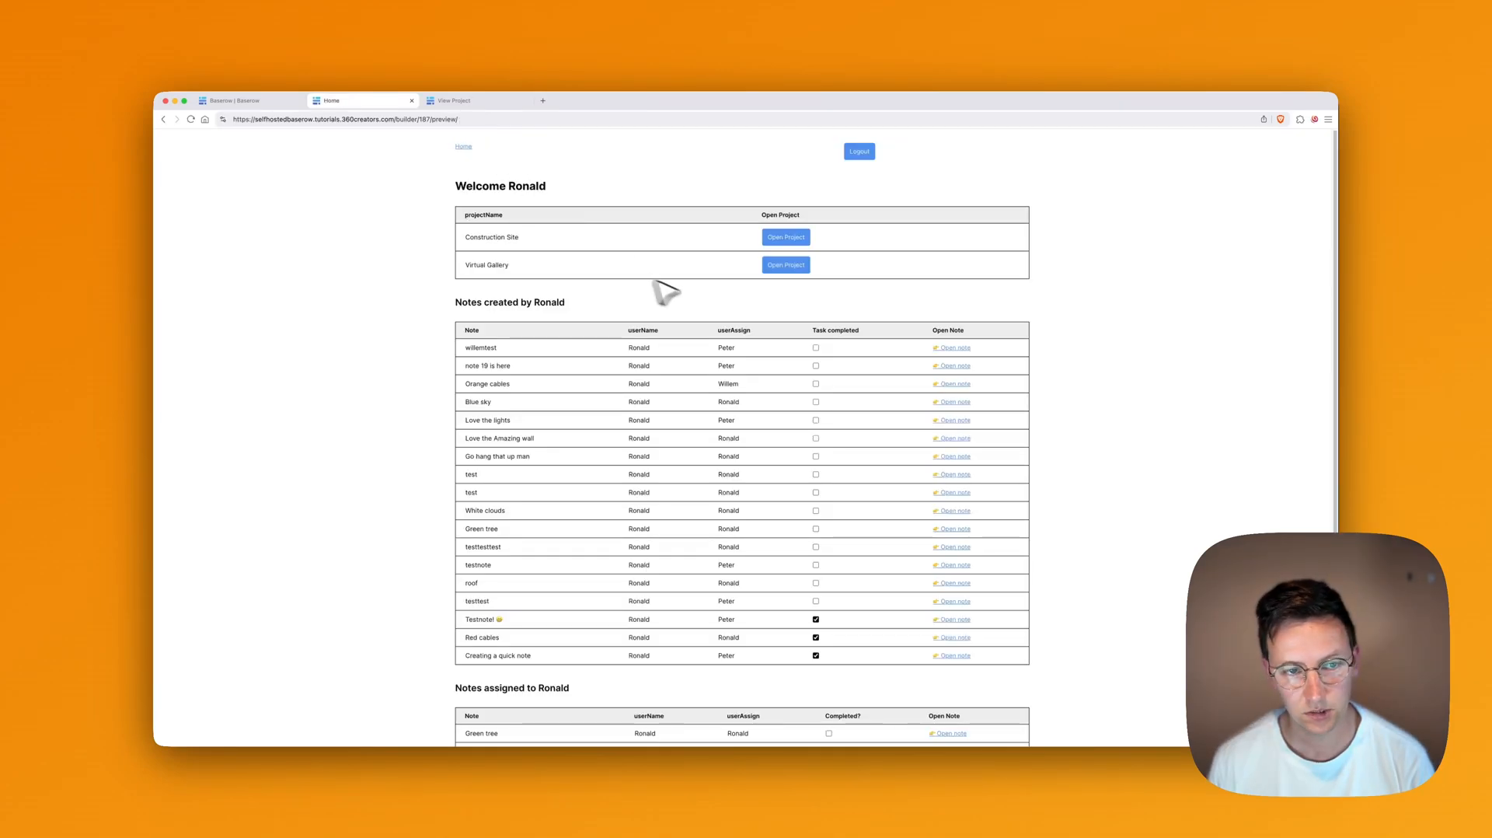
click(786, 264)
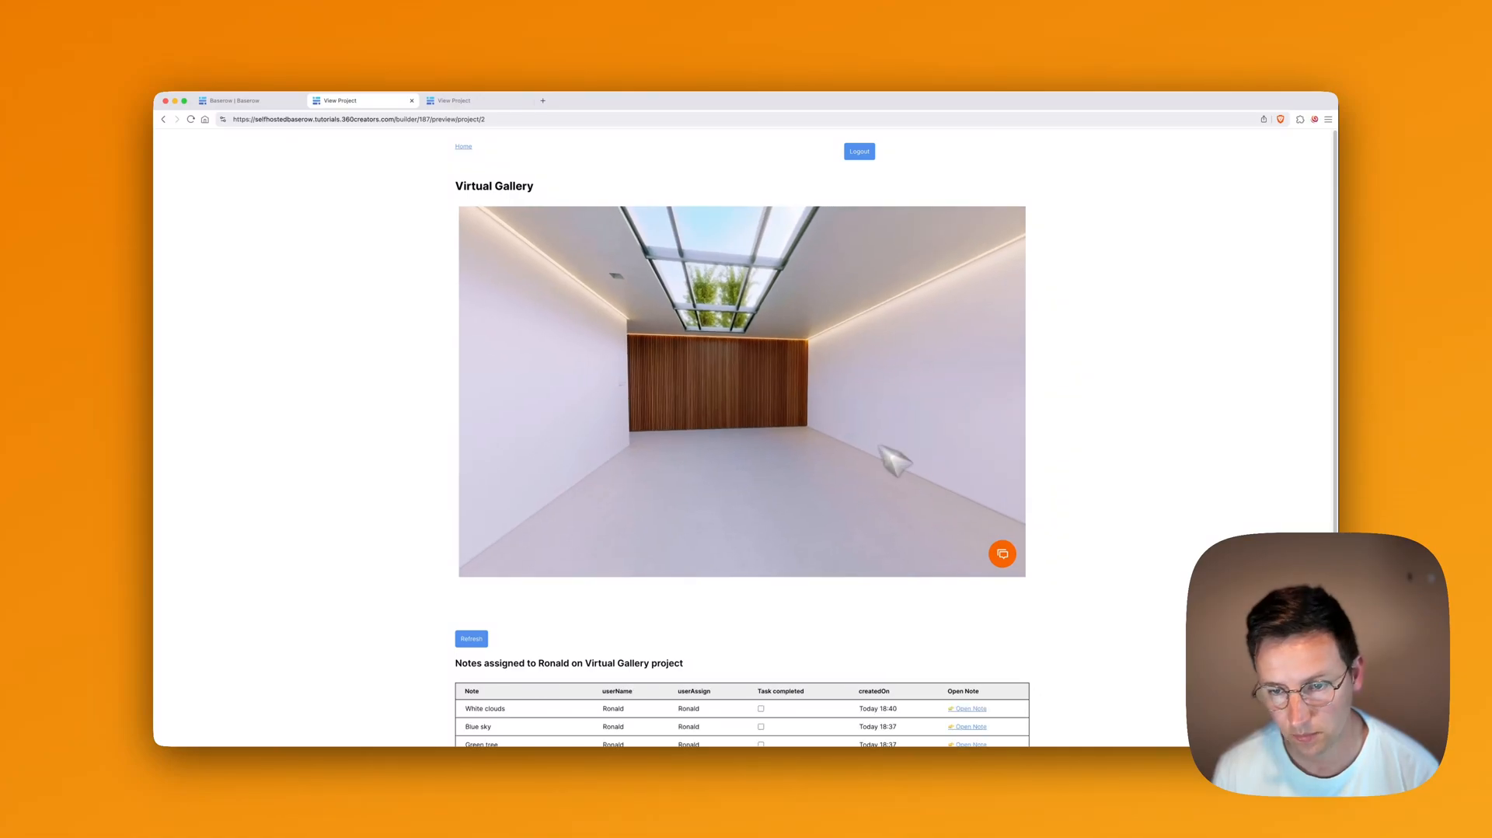
click(1003, 553)
scroll(808, 436, up, 5)
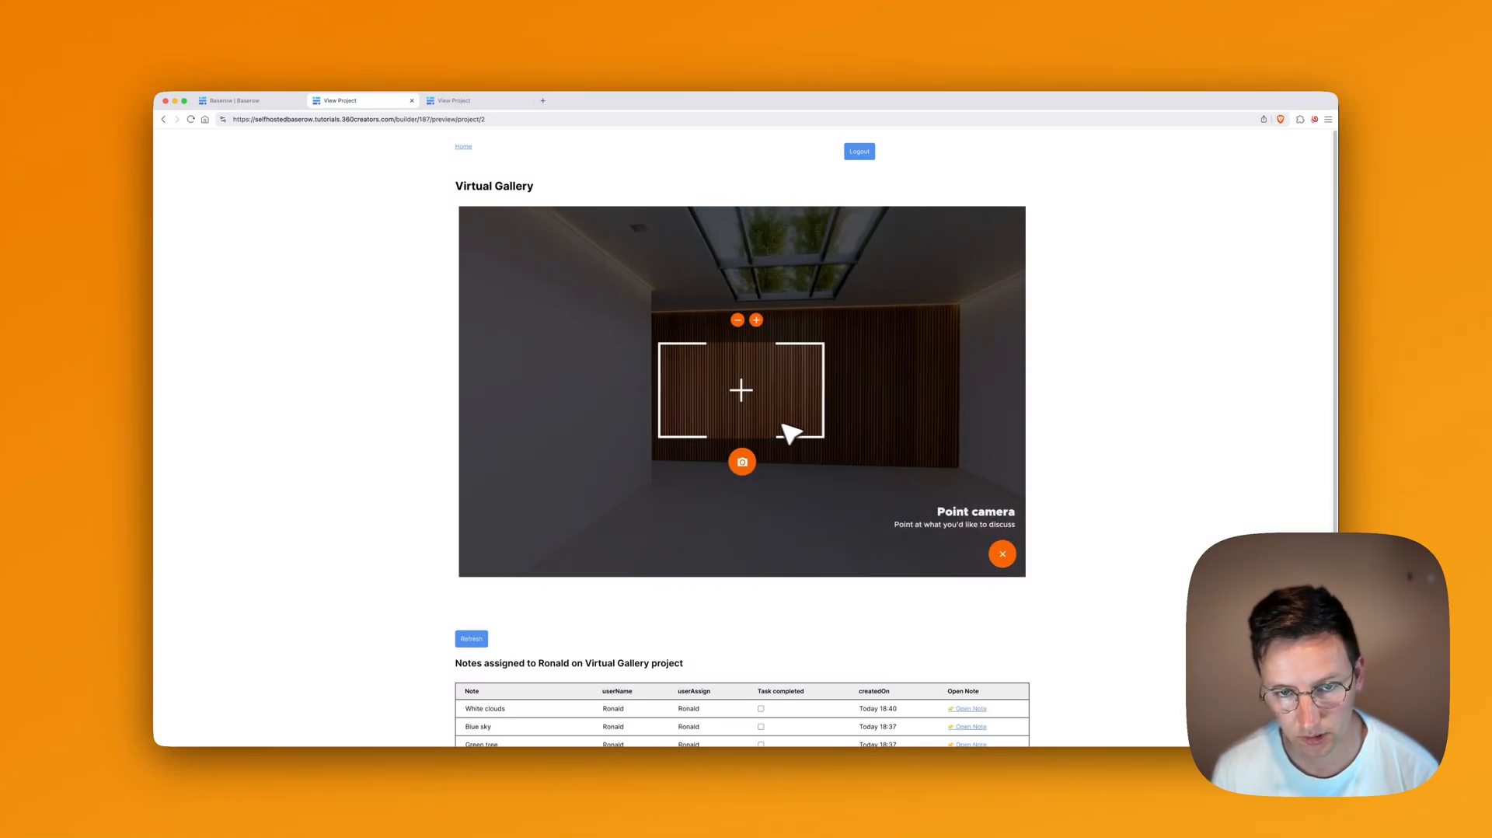
scroll(755, 437, down, 3)
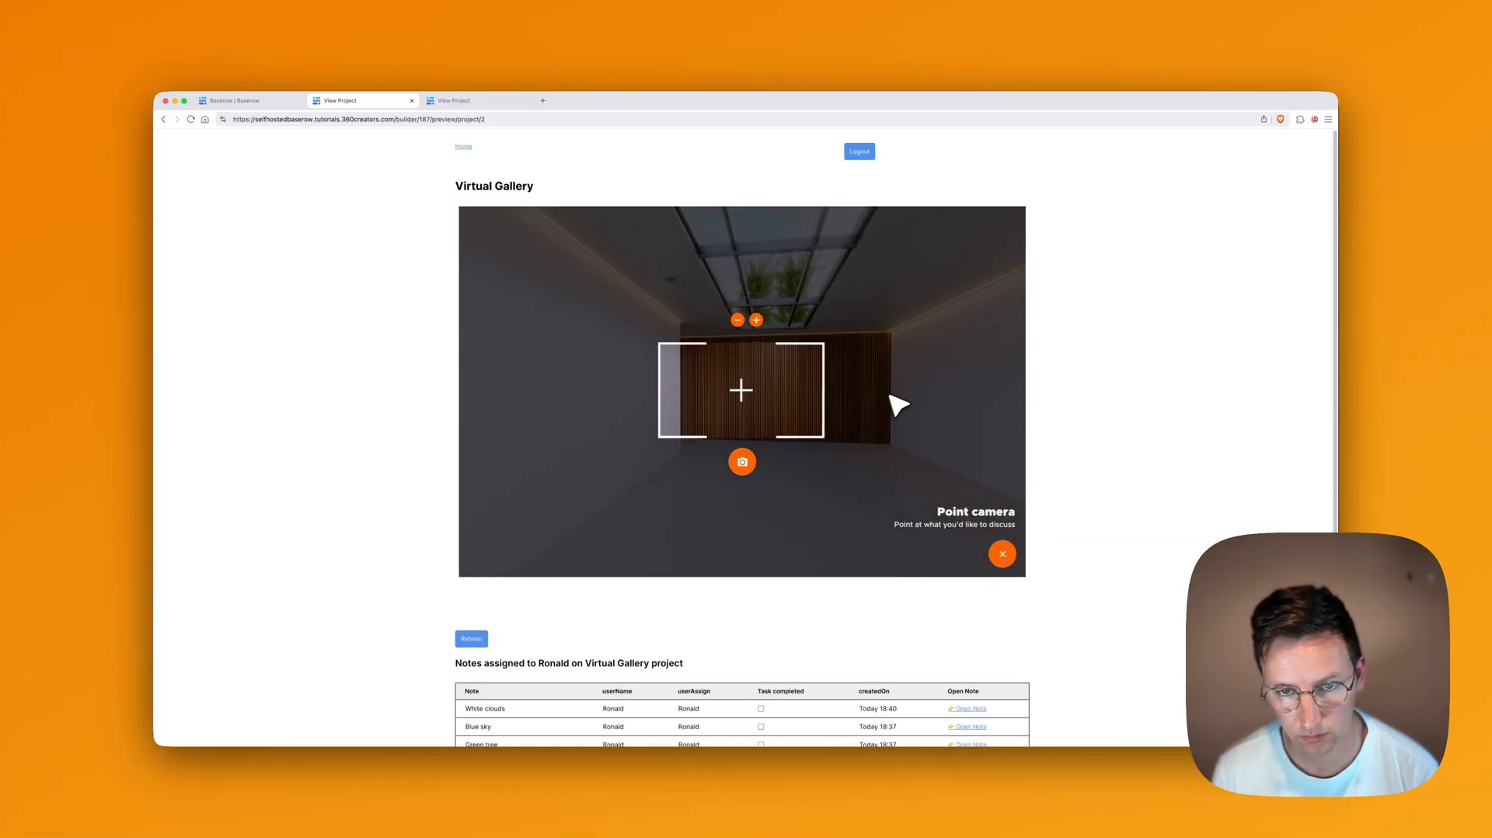
drag(888, 395, 836, 393)
click(744, 462)
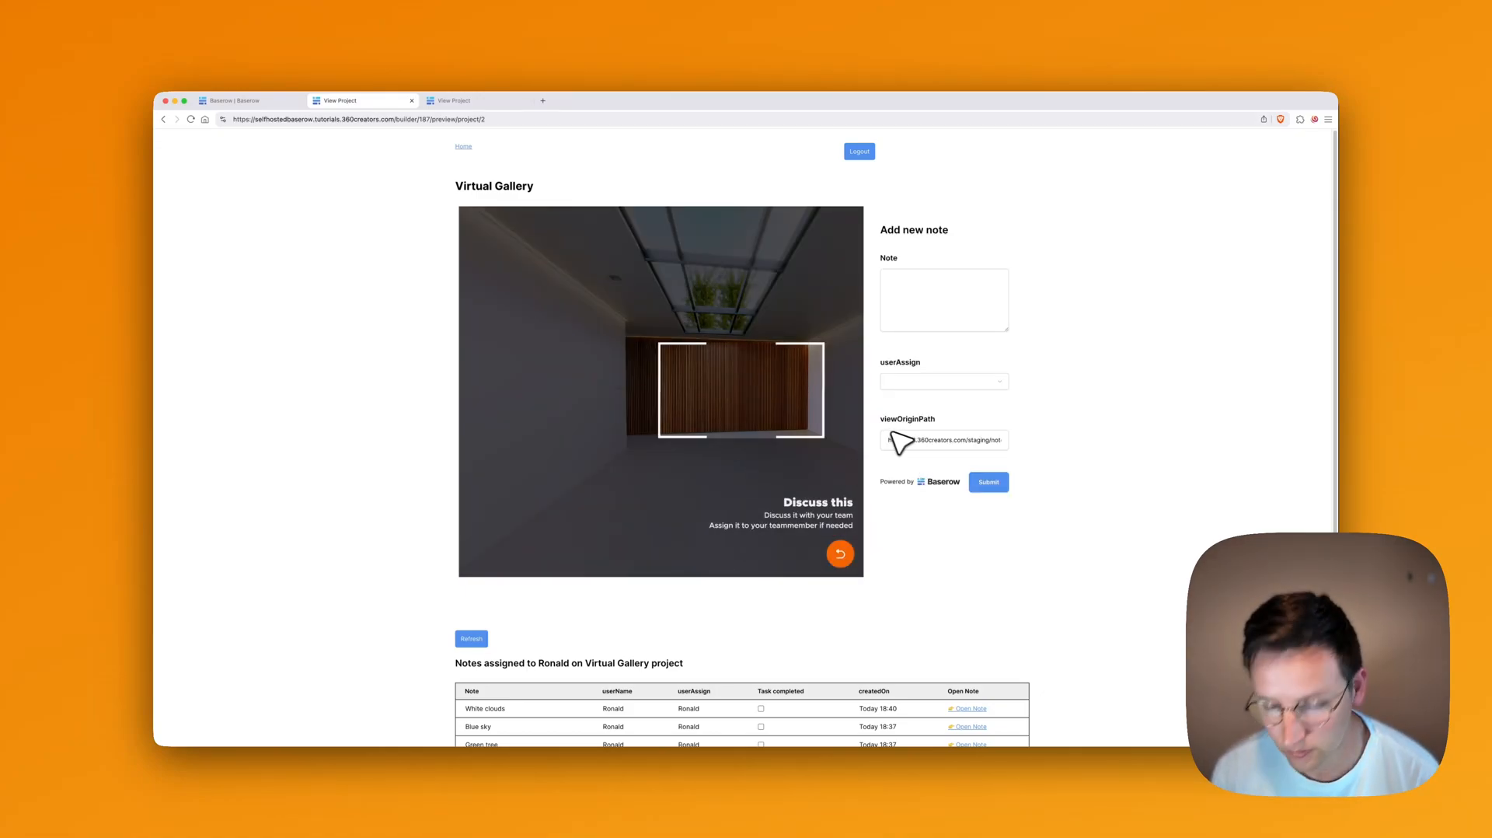
Step: Write the note 'Love the wooden wall 🪵' and assign it to the current user
click(932, 314)
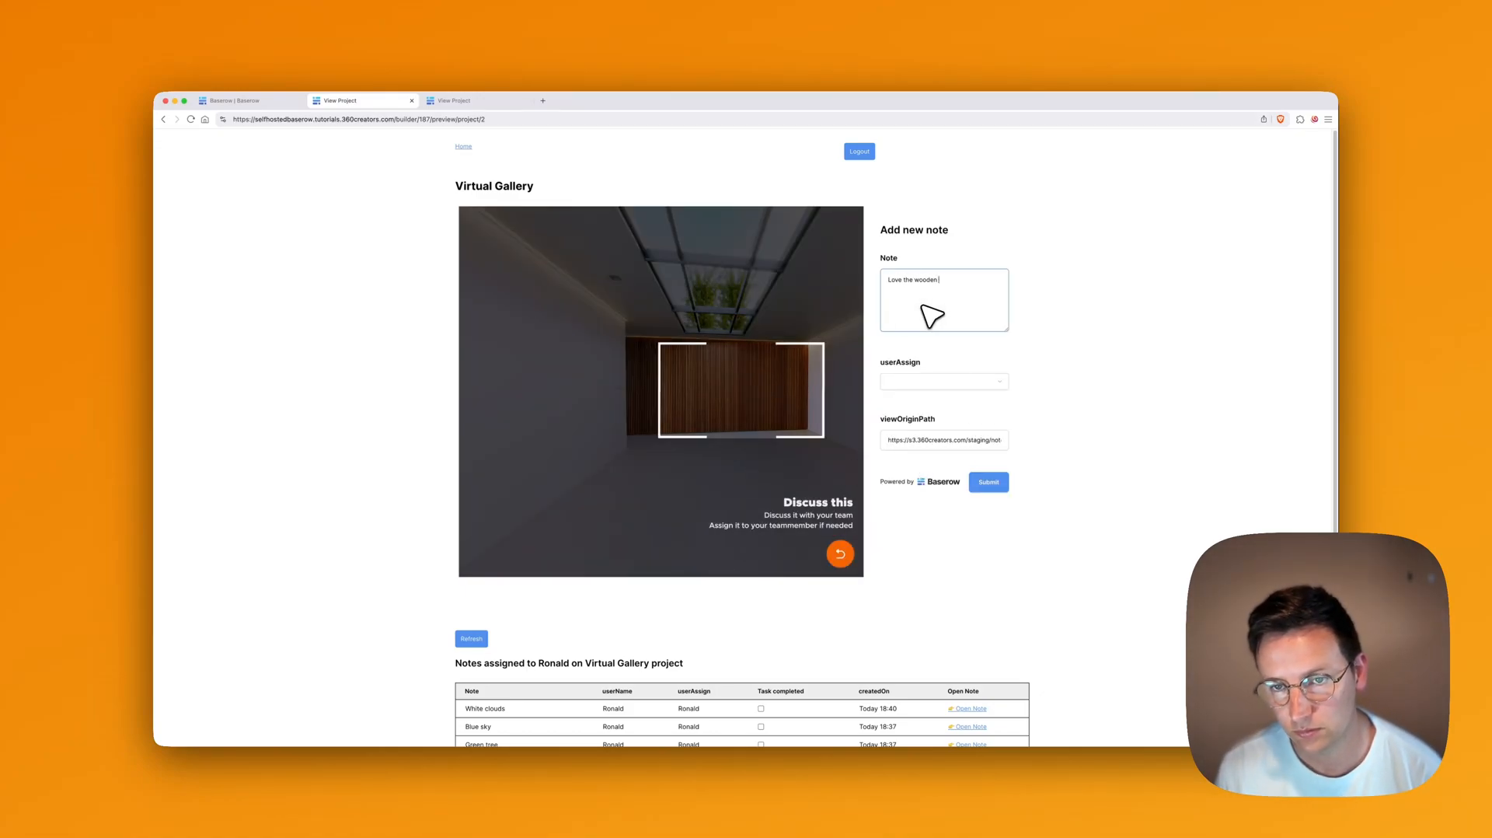
key(BackSpace)
key(BackSpace)
key(BackSpace)
key(BackSpace)
key(BackSpace)
key(ctrl+super+space)
click(1049, 341)
text(wood)
double_click(857, 394)
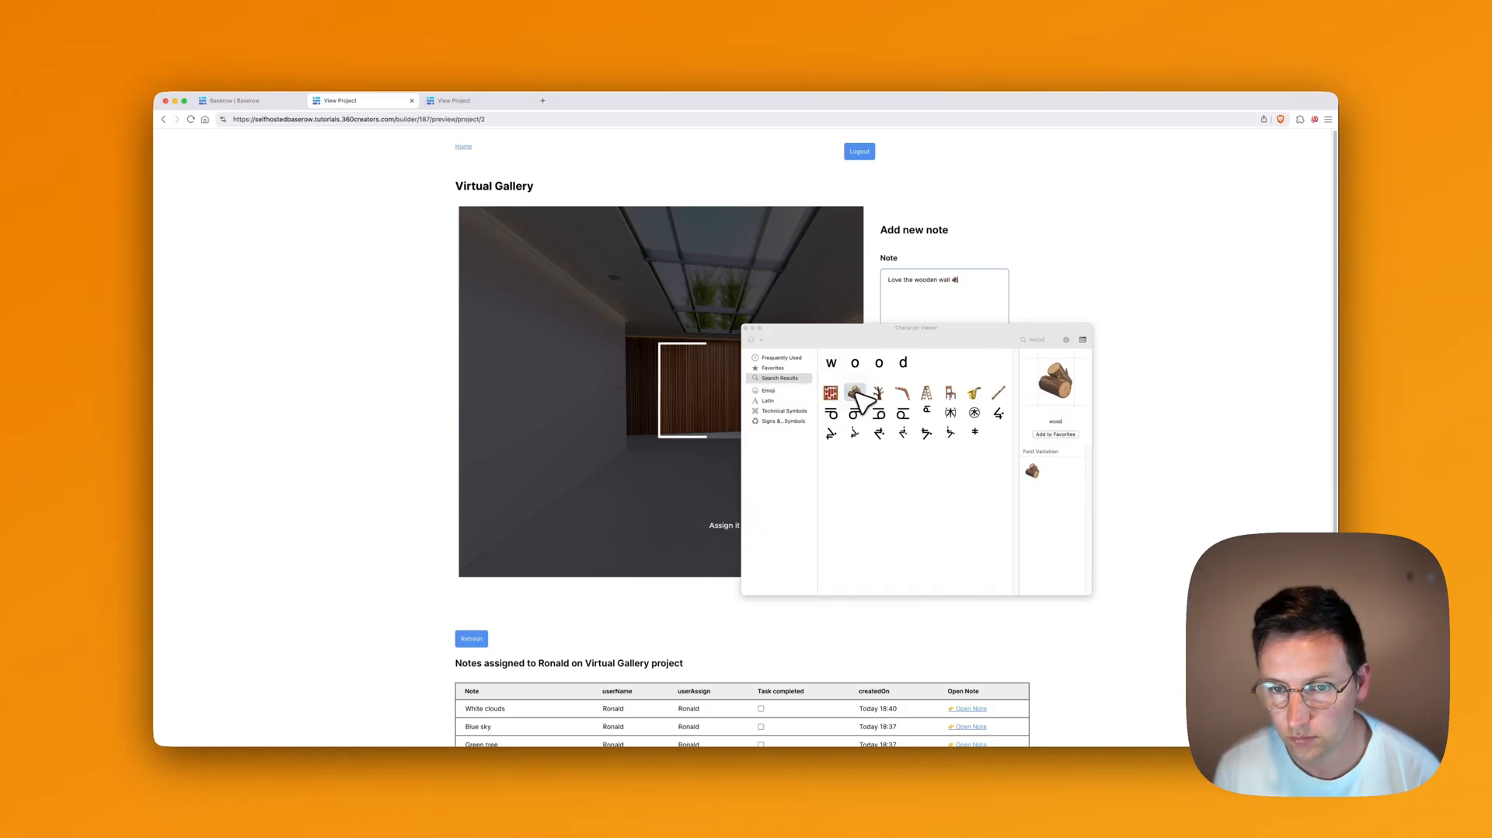
click(752, 337)
click(943, 383)
click(943, 407)
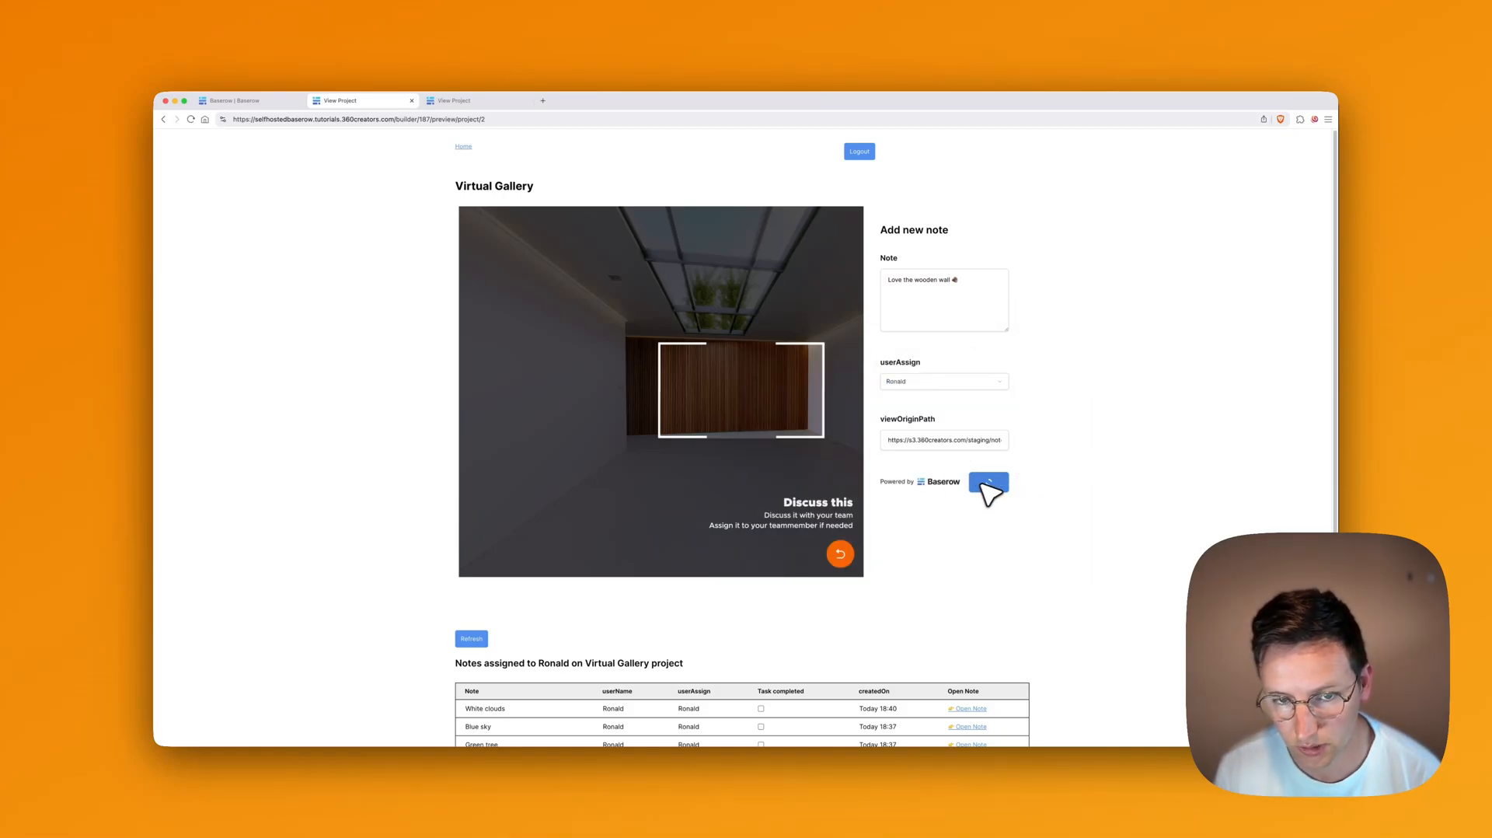
scroll(962, 566, down, 5)
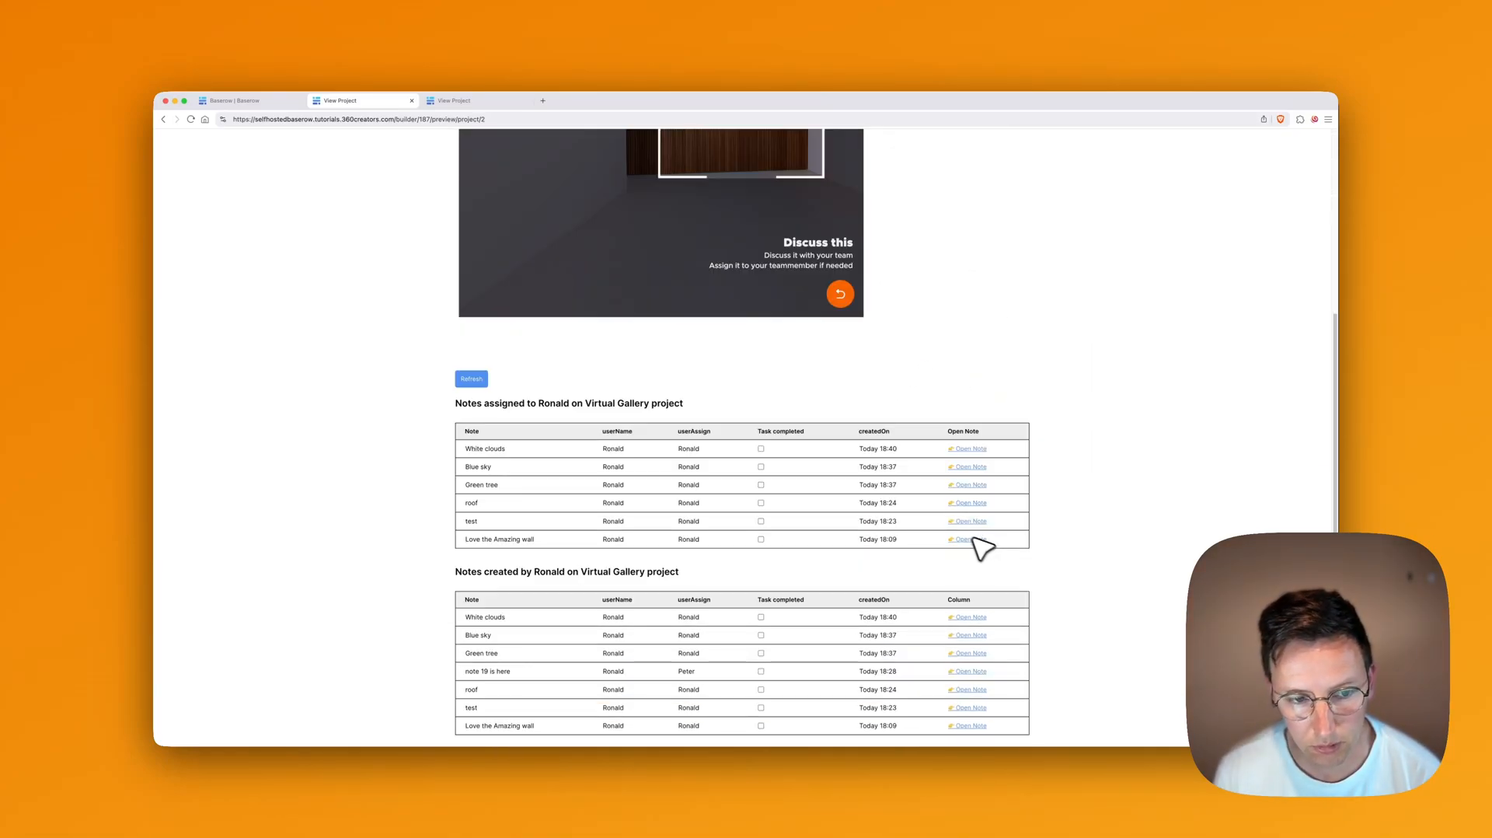
Step: Refresh the notes, post 'Love it!' on the wooden wall note, then return to Home
click(471, 379)
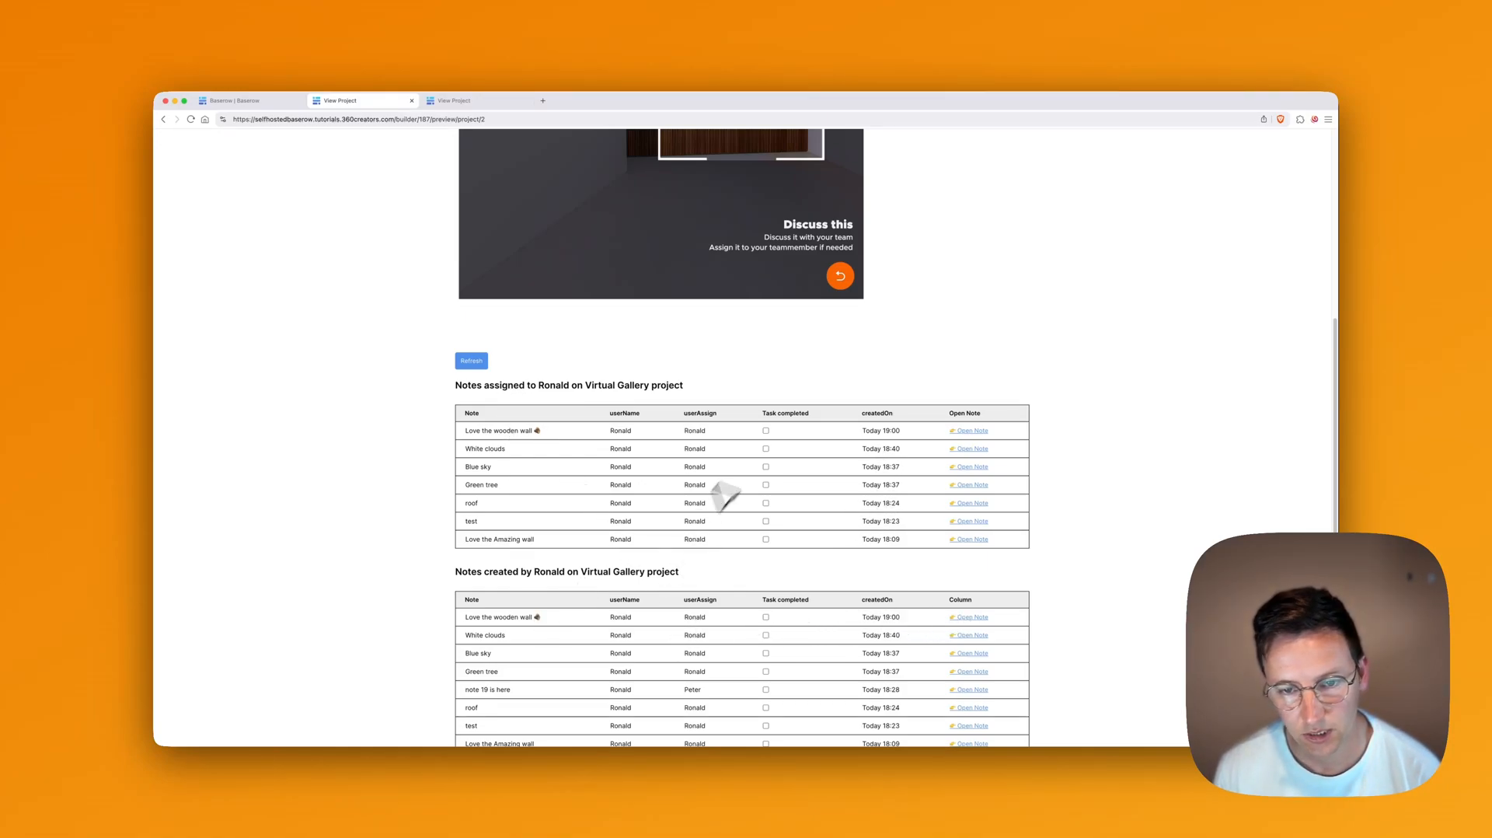
click(983, 429)
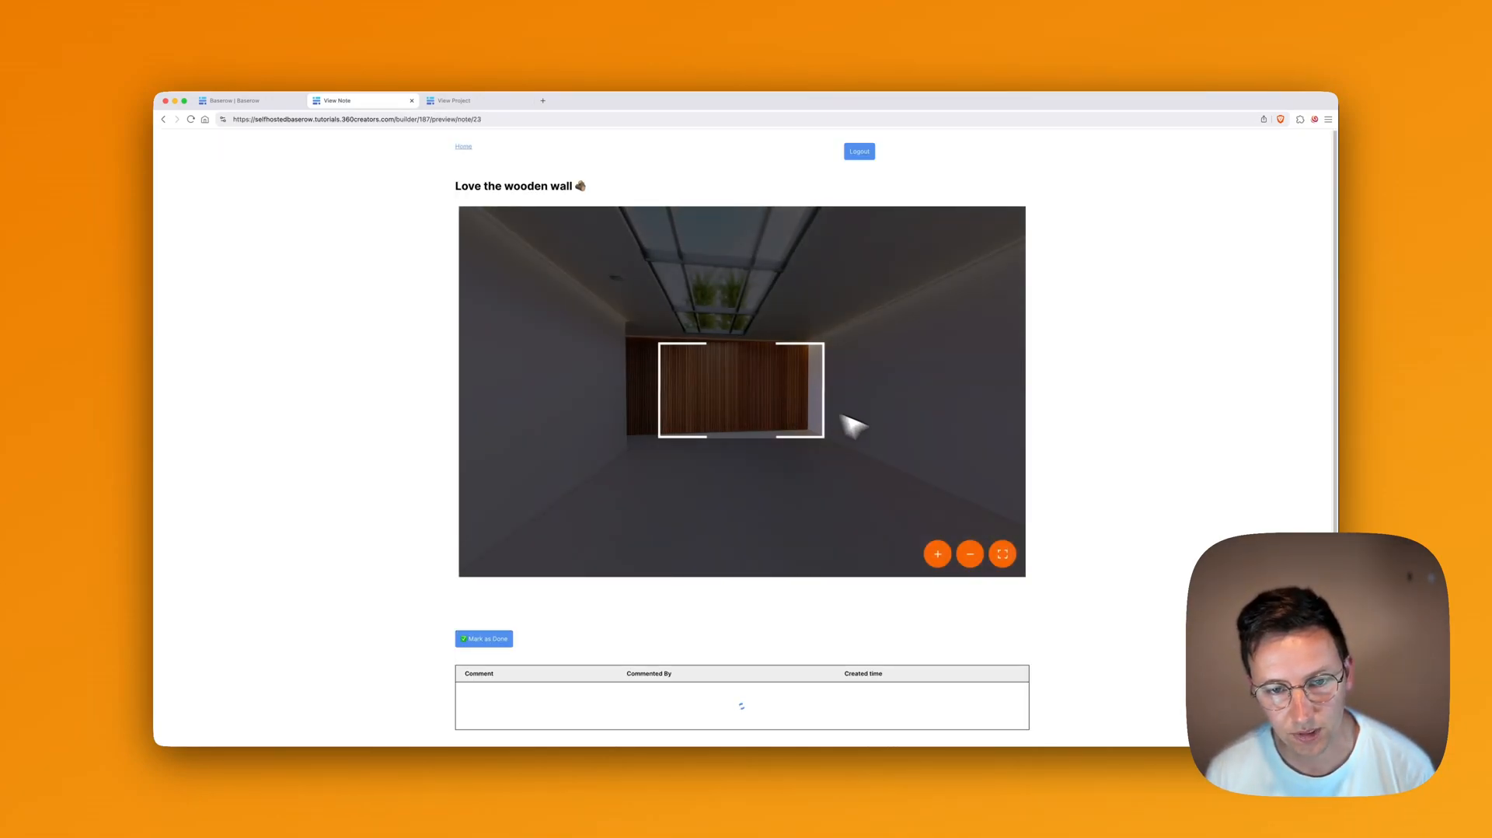
scroll(1139, 473, down, 2)
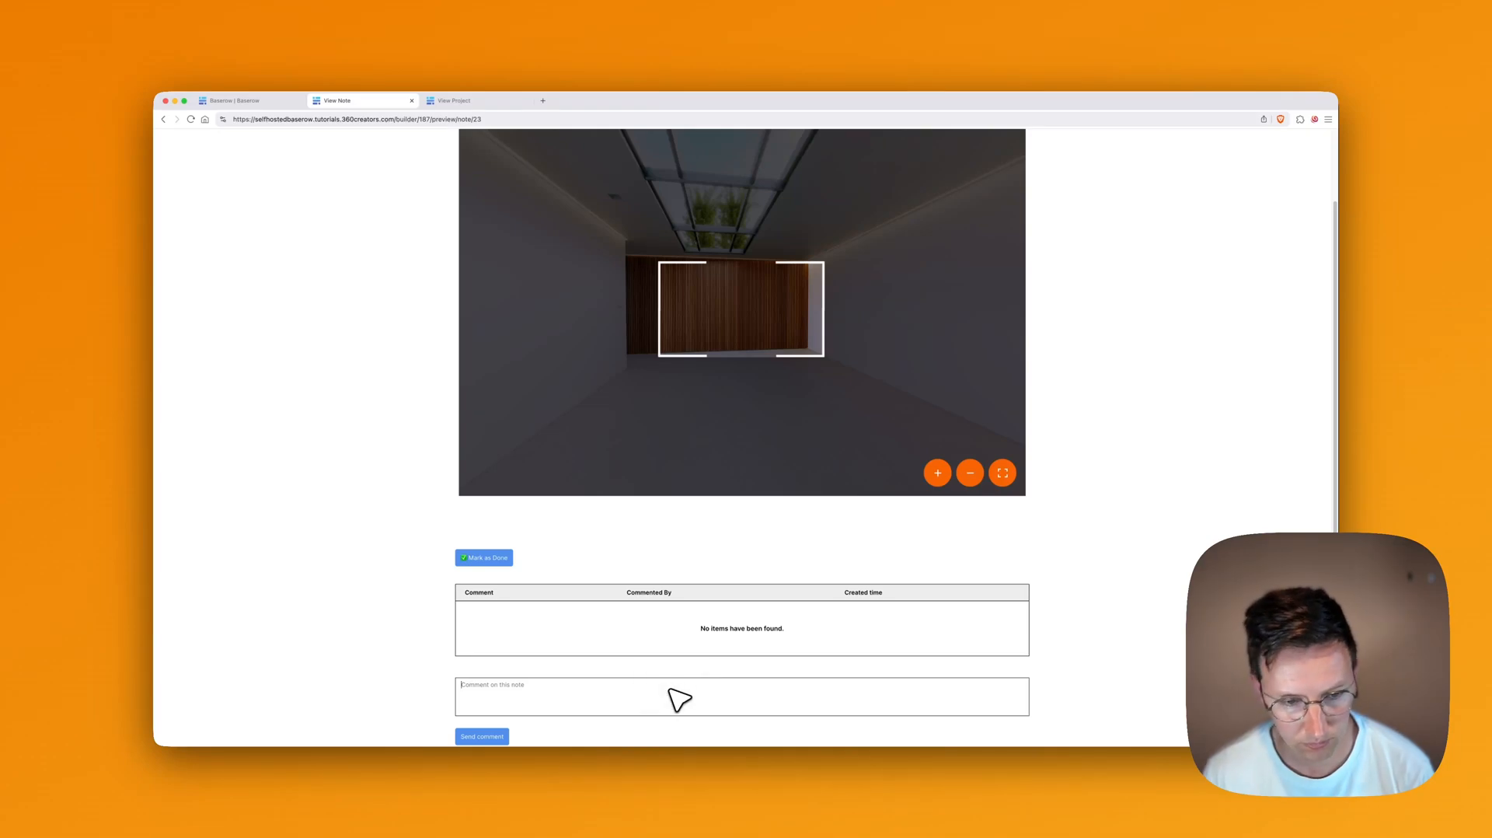
text(Love it)
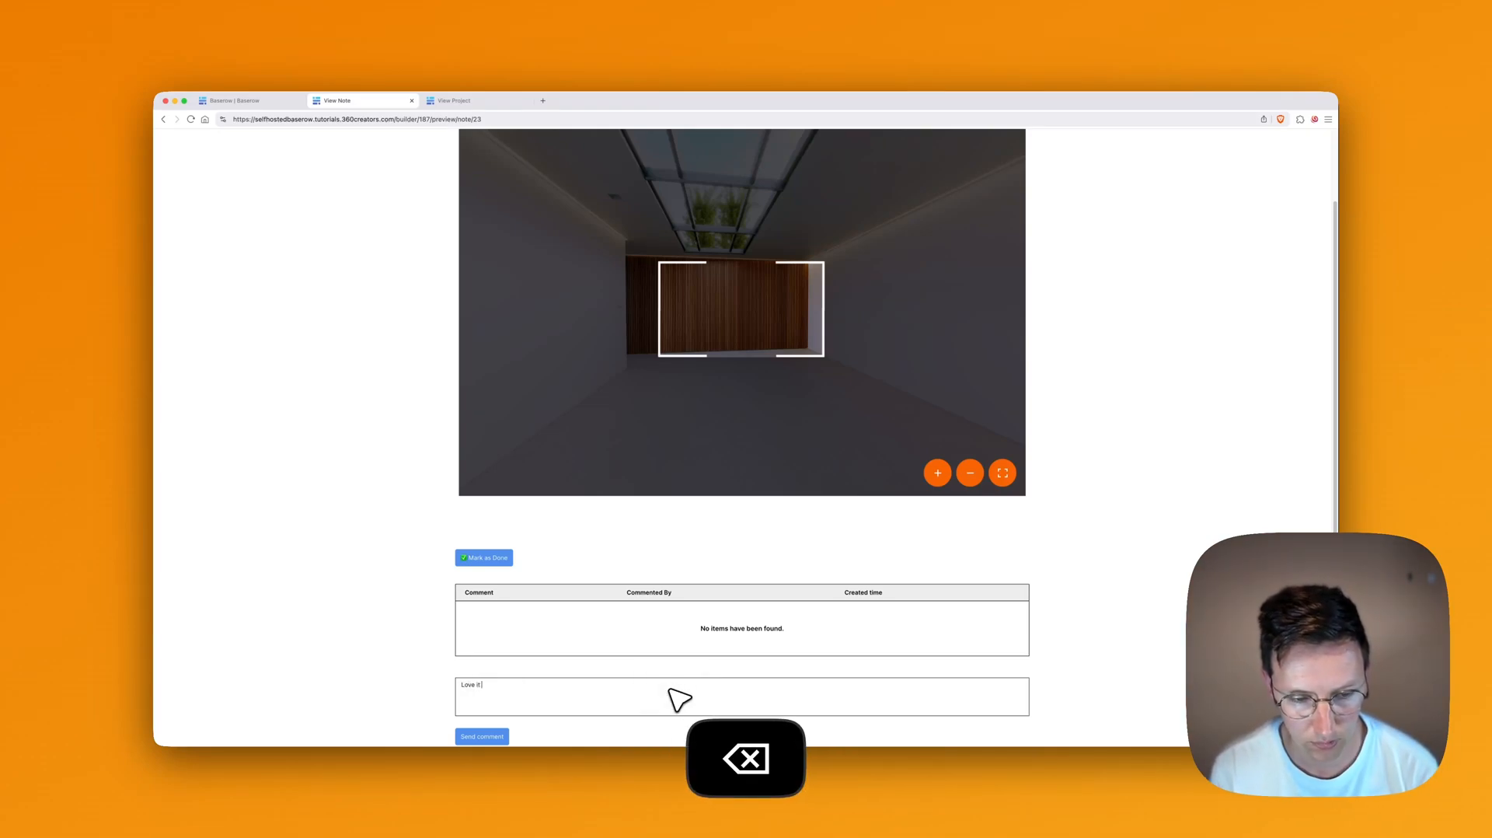
text(!)
click(479, 737)
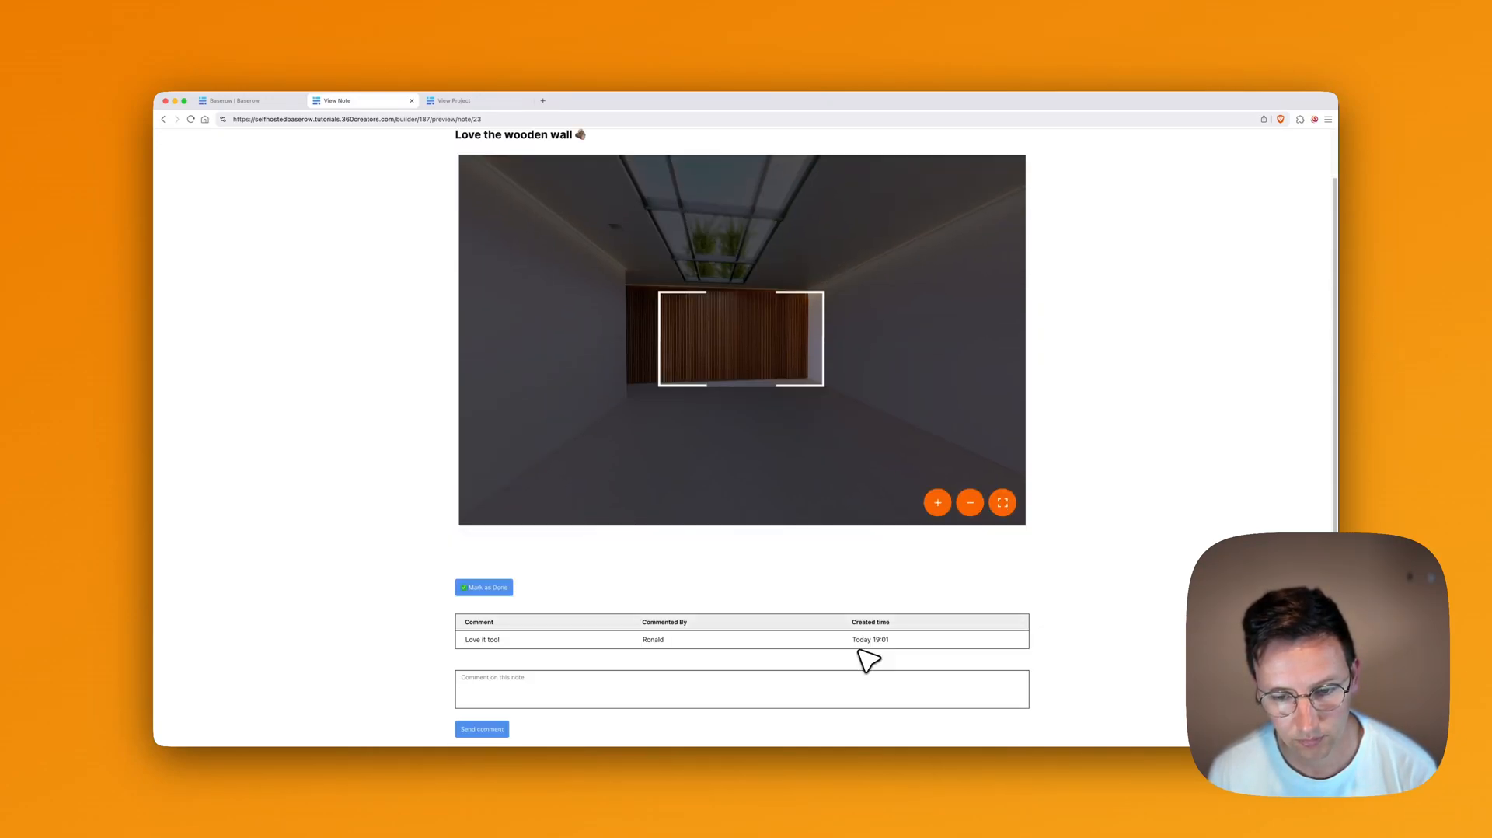
scroll(865, 655, up, 2)
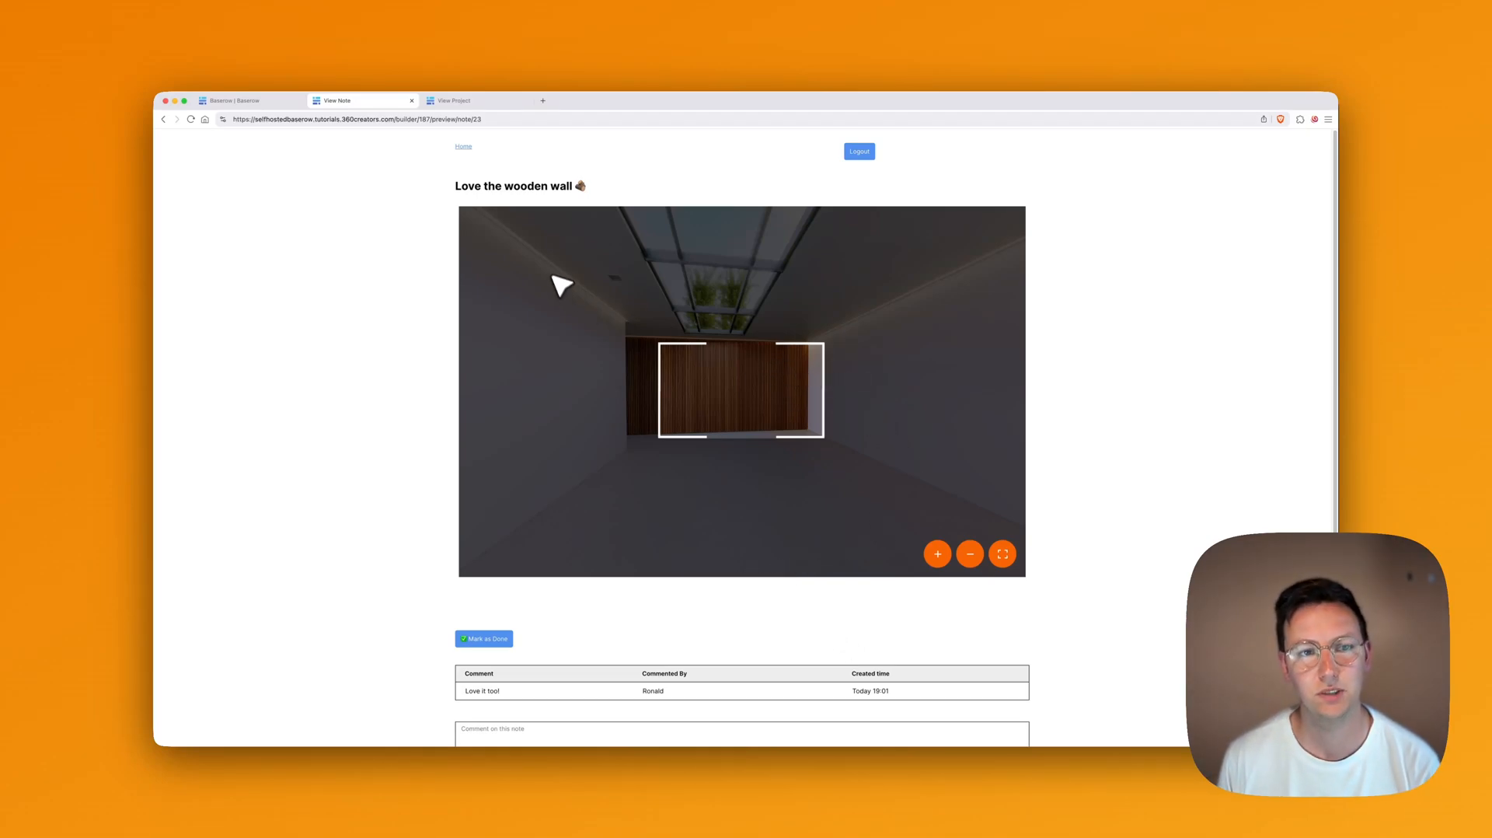
click(462, 147)
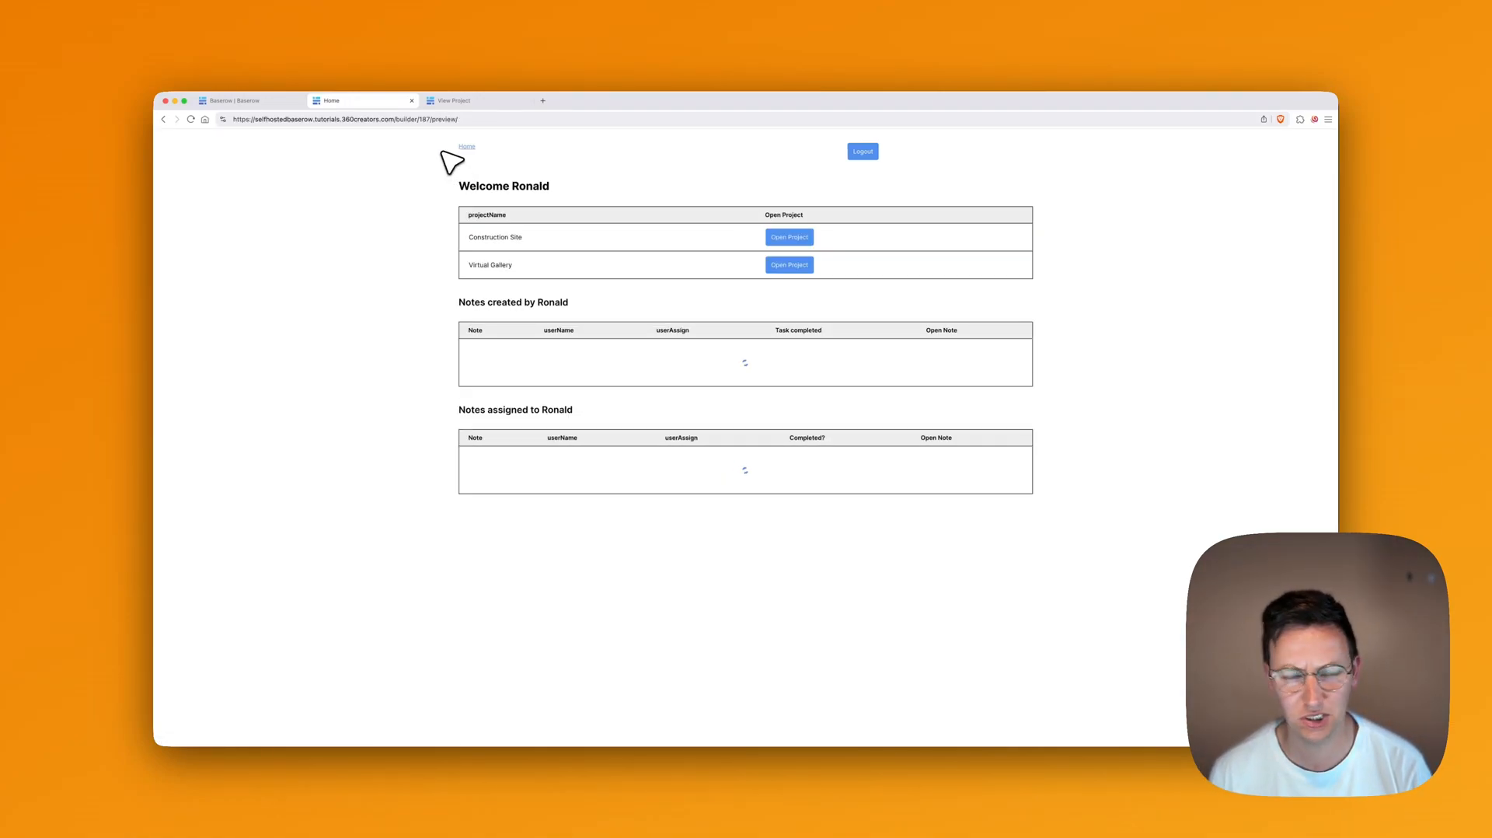
Step: Scroll through the Home notes tables to confirm the wooden wall note is listed
scroll(528, 333, down, 5)
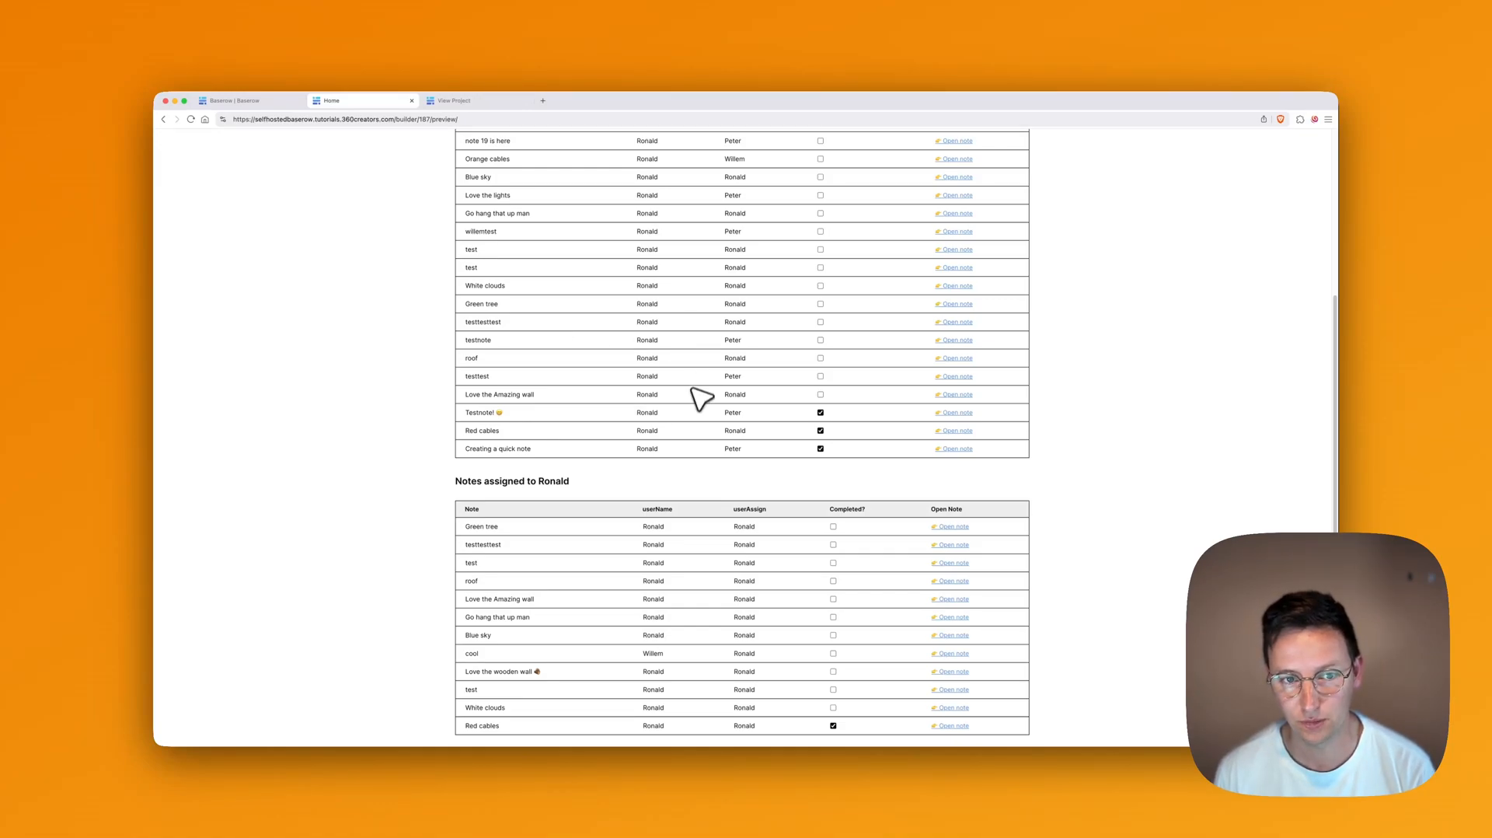
scroll(690, 379, up, 5)
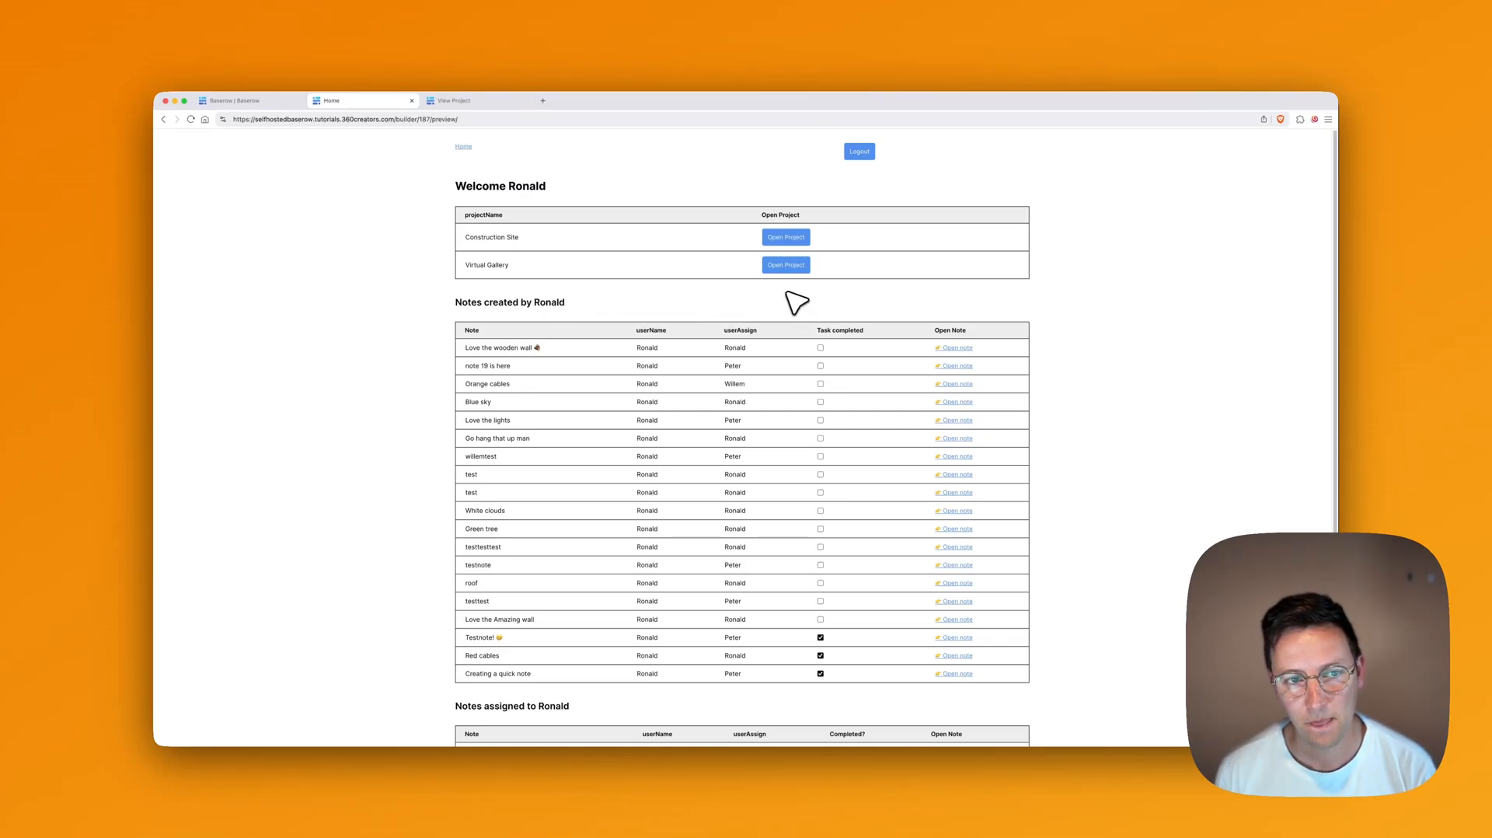
scroll(785, 372, down, 3)
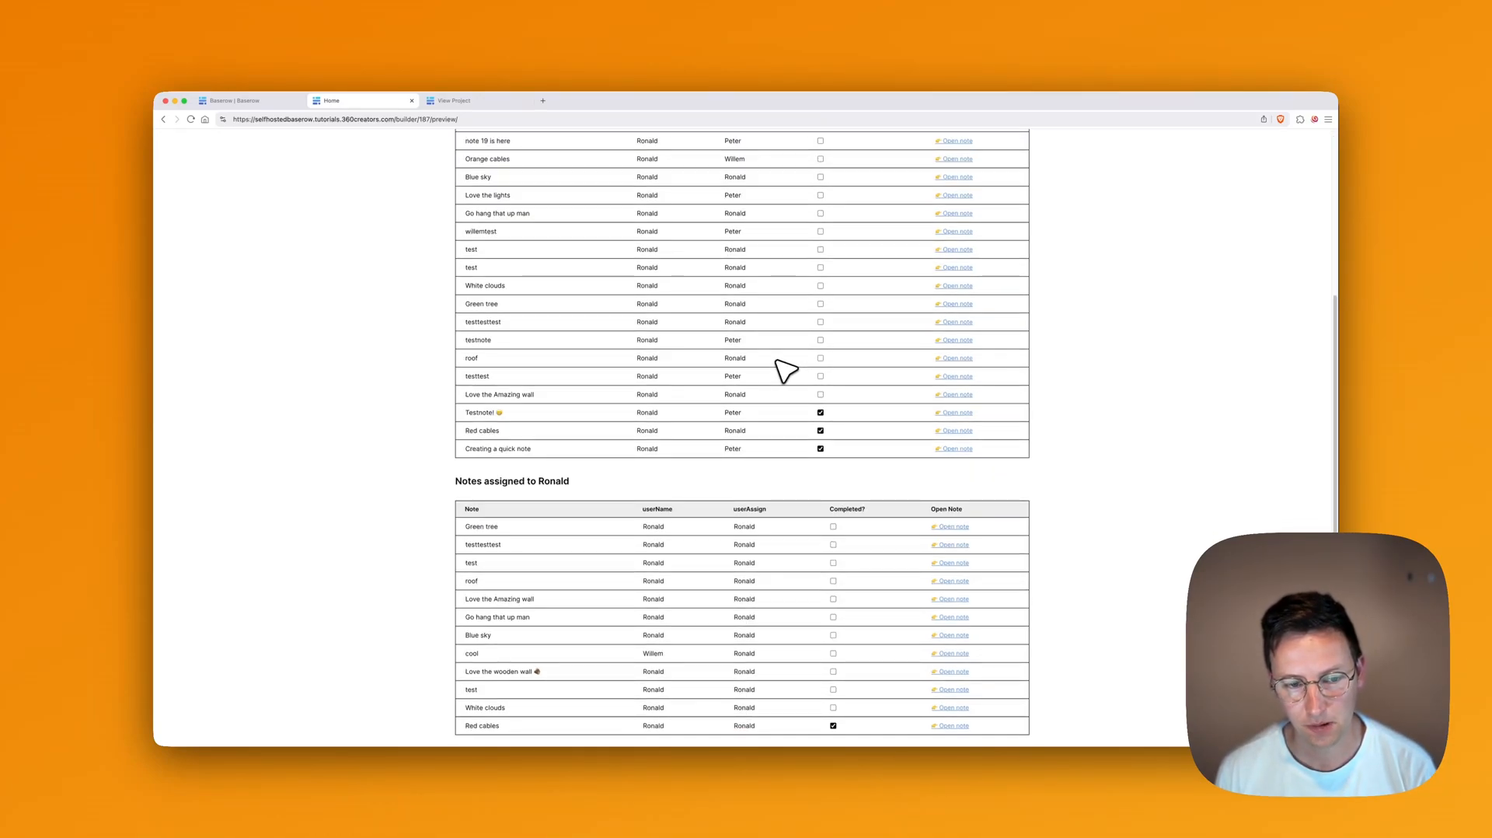
scroll(785, 370, up, 3)
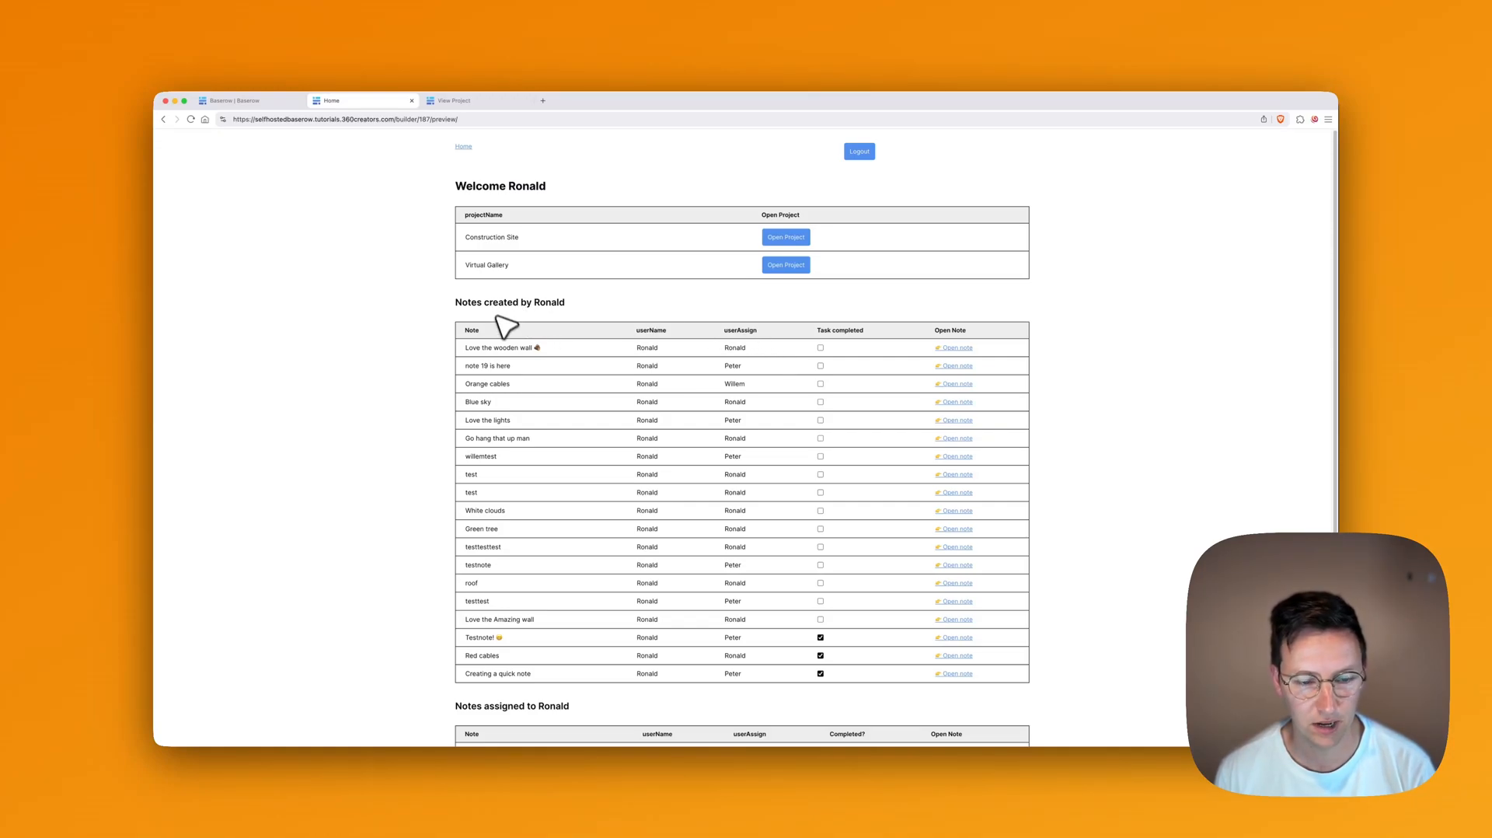
scroll(572, 351, down, 3)
scroll(649, 333, up, 3)
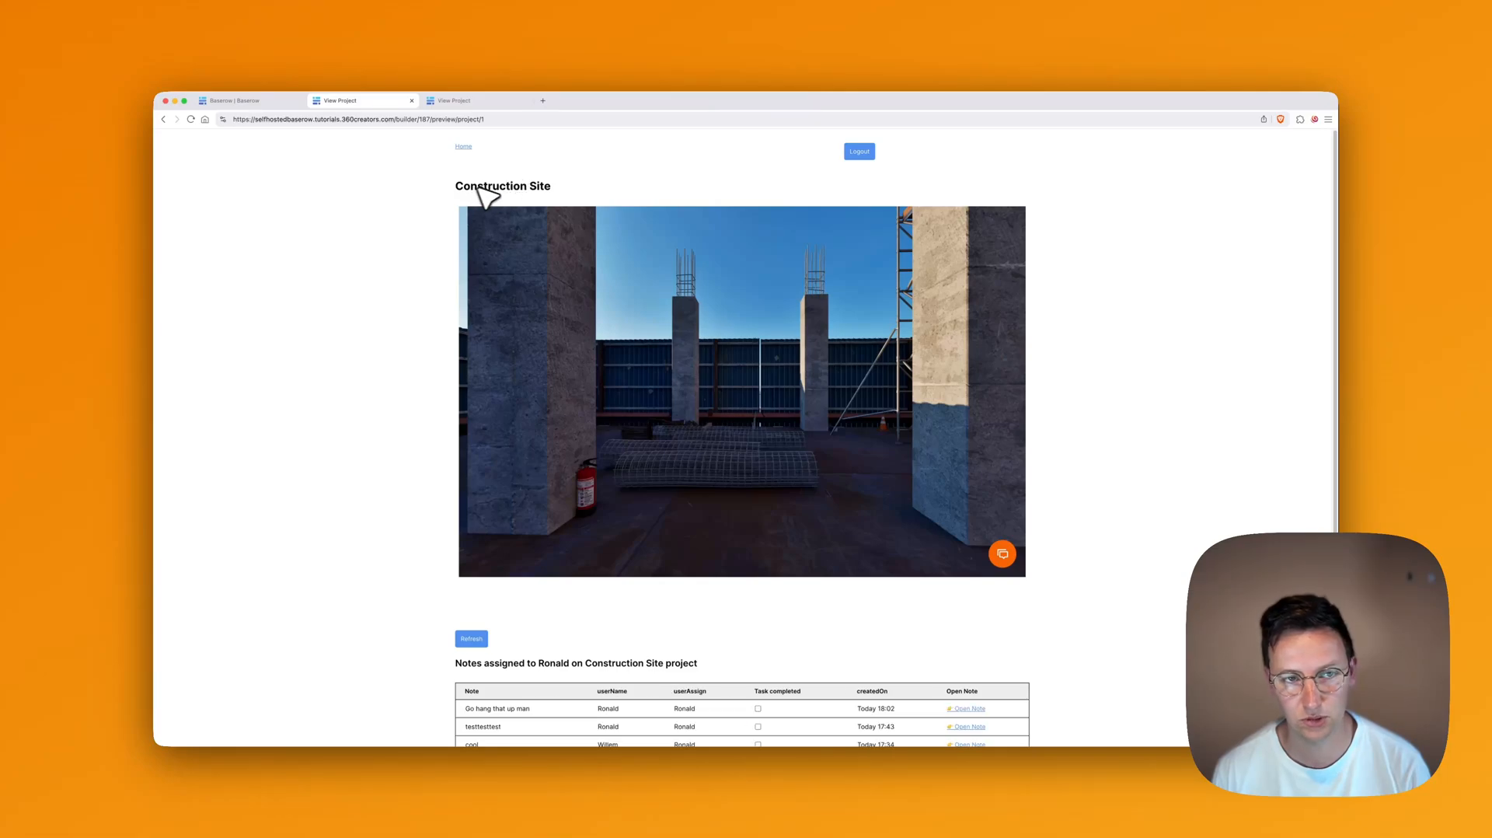
drag(485, 187, 513, 185)
click(572, 185)
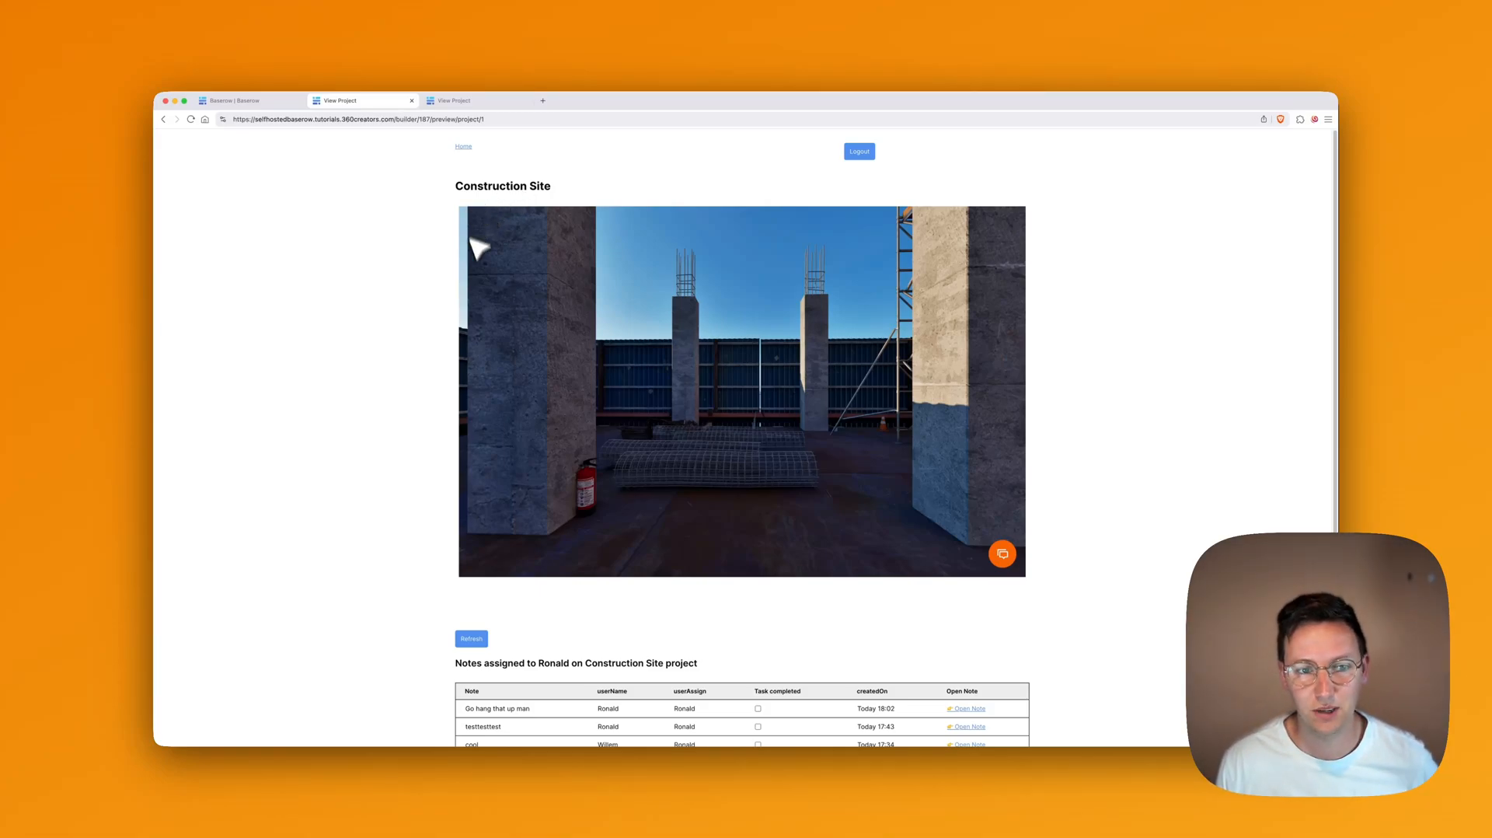
scroll(416, 260, down, 4)
scroll(413, 259, up, 4)
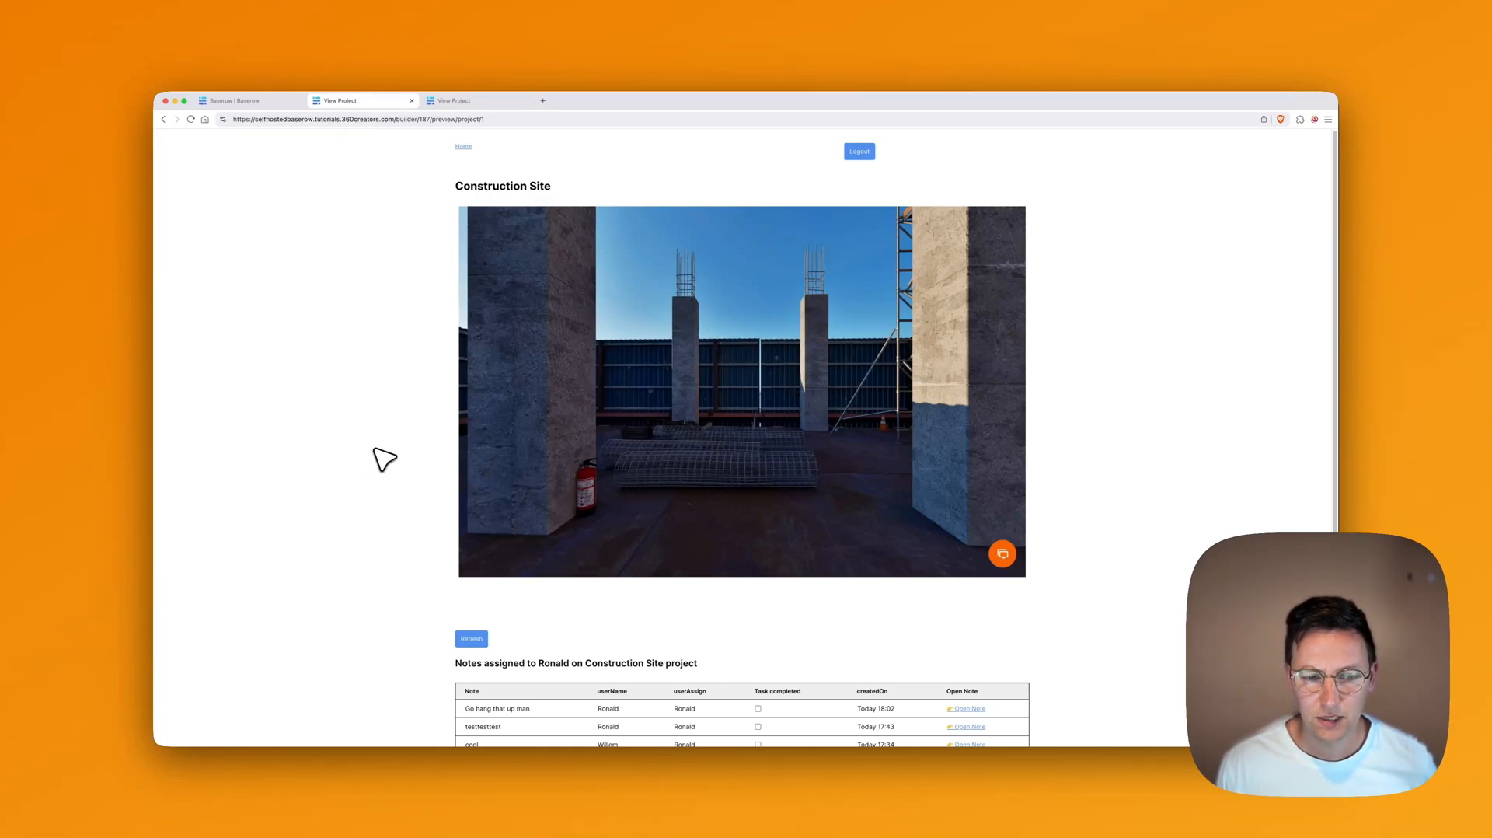
scroll(384, 458, down, 5)
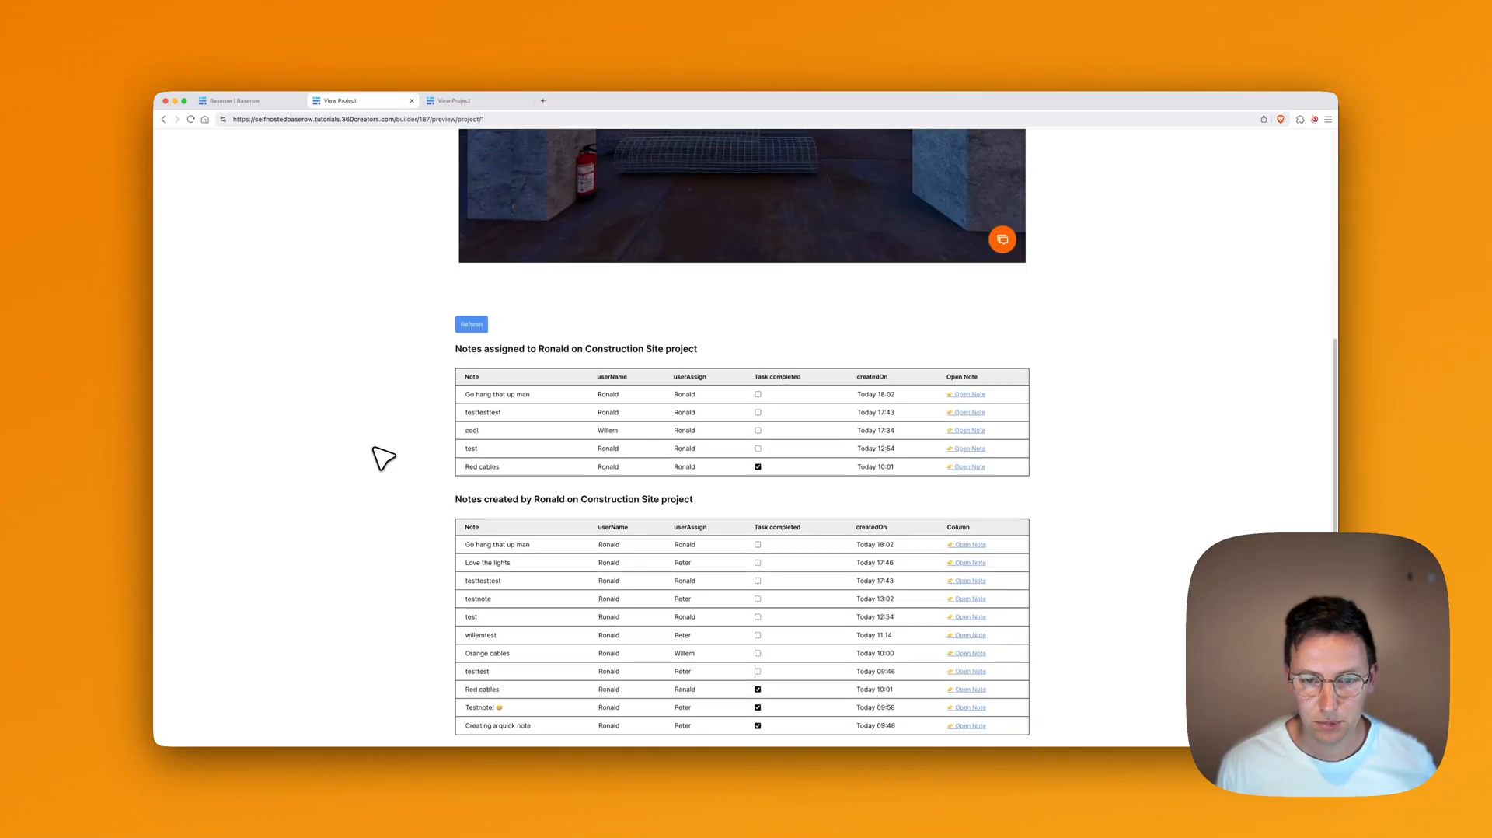